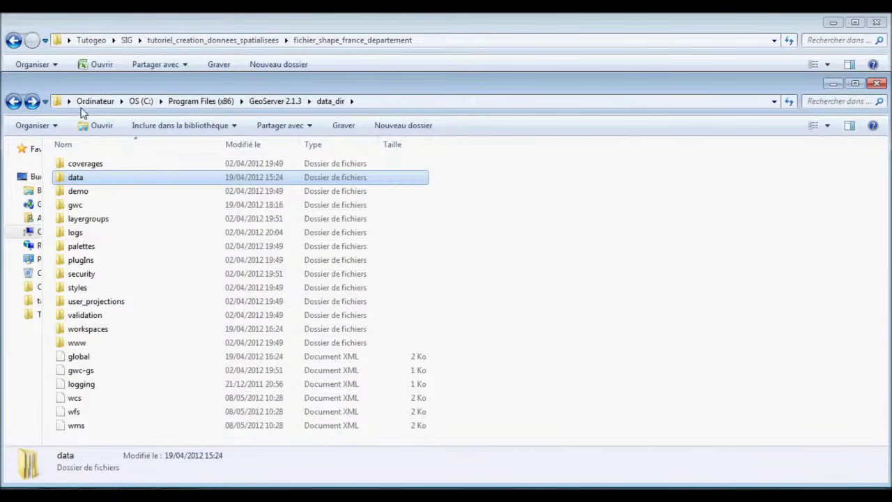
Create a new folder named departement_francais inside GeoServer's data folder.
double_click(93, 181)
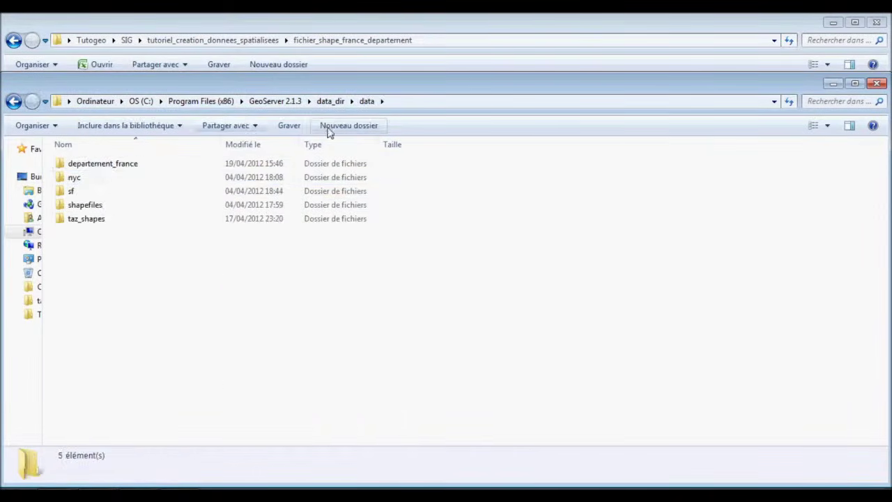
key("ctrl+shift+n")
type("depa")
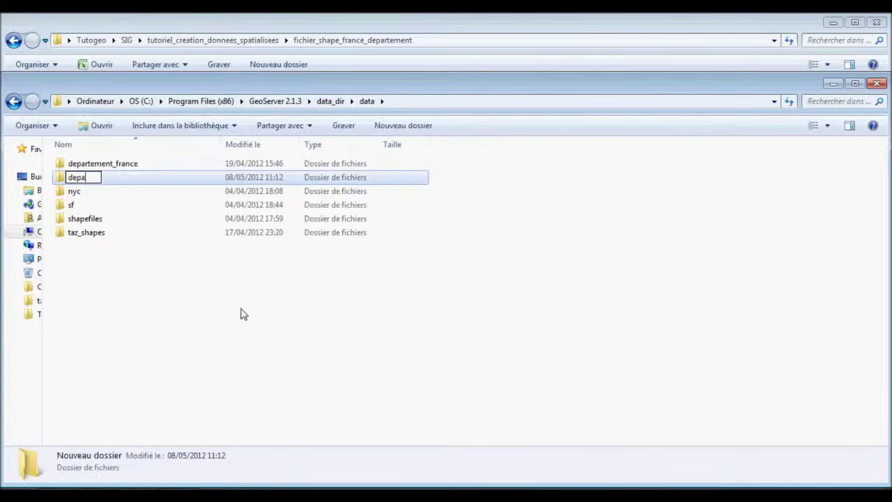
type("rtement")
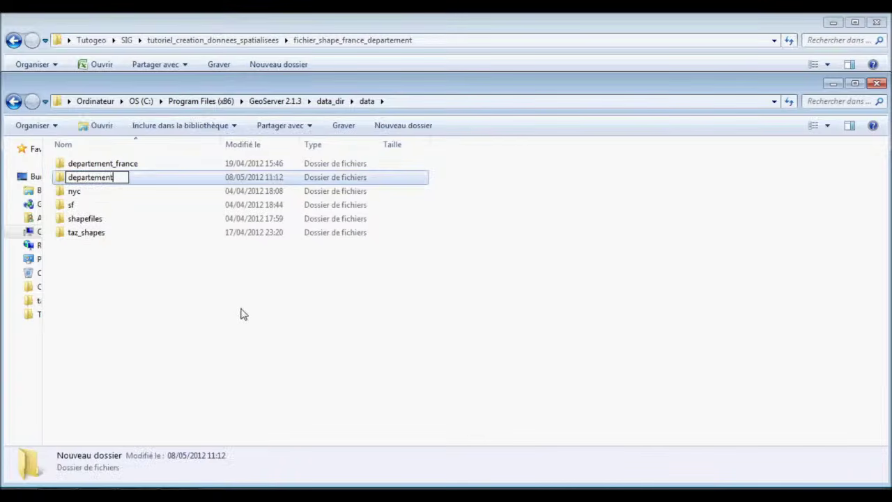
type("_franca")
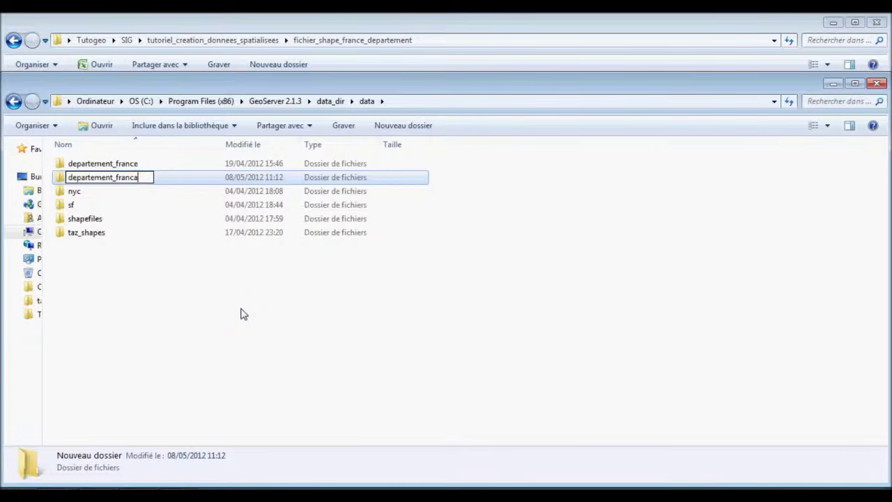
key("BackSpace")
type("ais")
key("Return")
Paste the five departement_france shapefile files into the departement_francais folder.
double_click(151, 168)
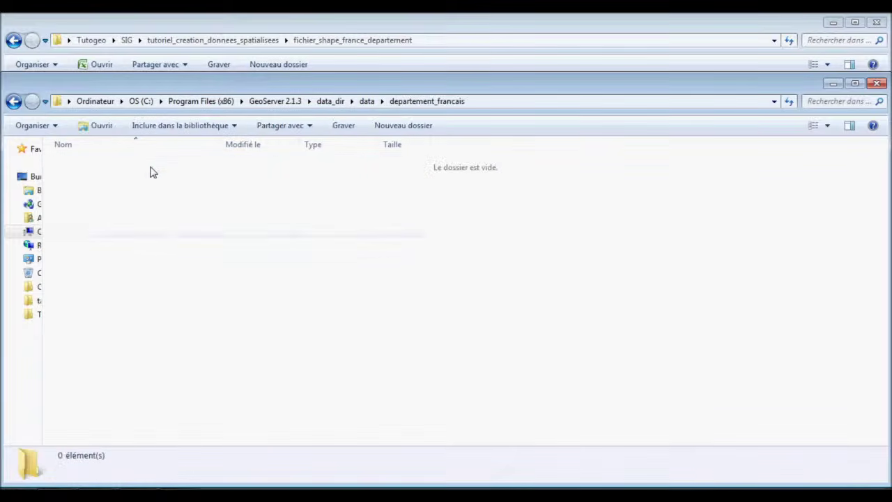
key("ctrl+v")
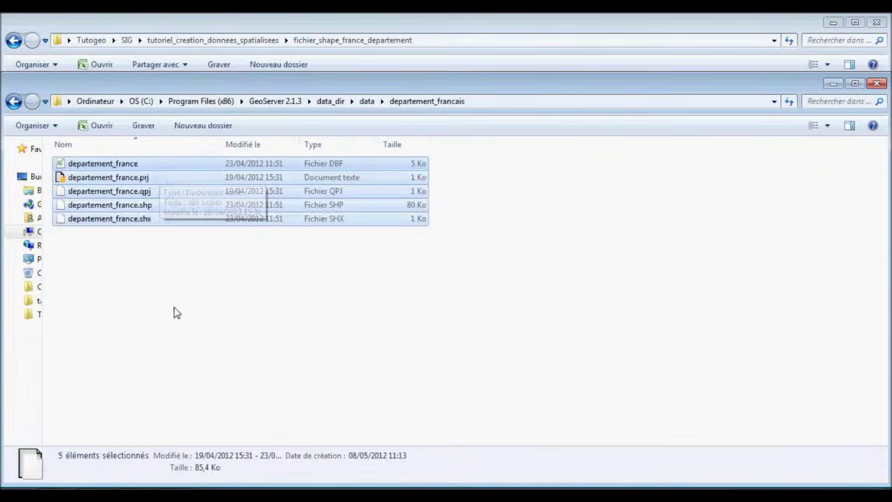
left_click(130, 311)
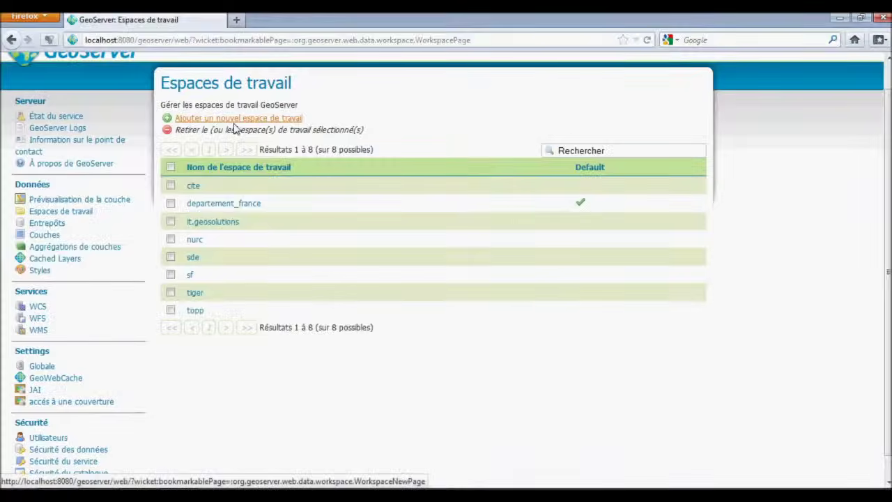
left_click(235, 120)
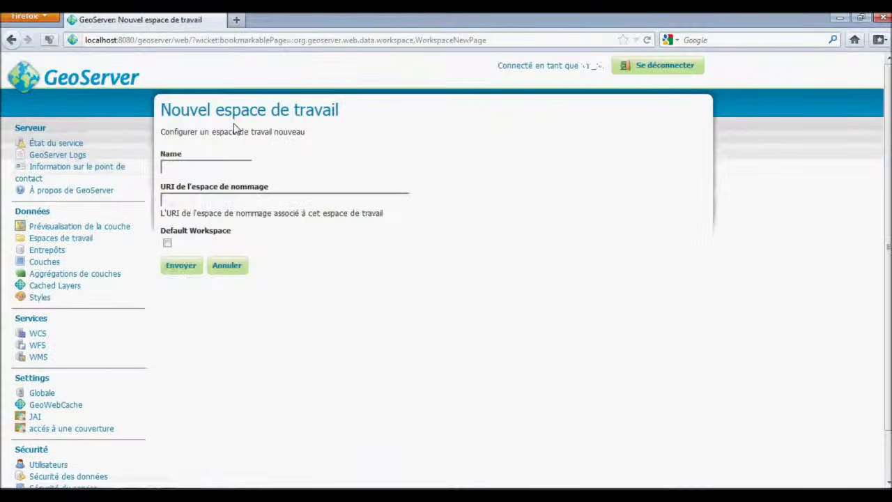
left_click(201, 168)
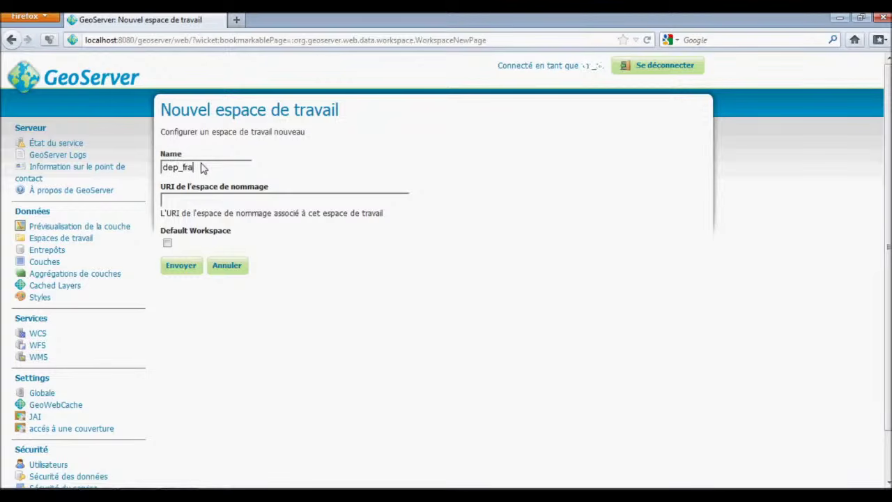
type("dep_france")
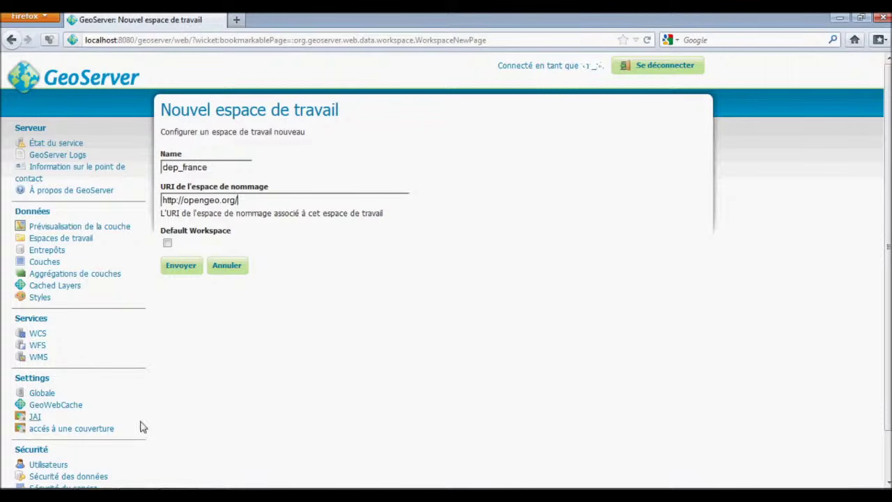
type("departement_francais")
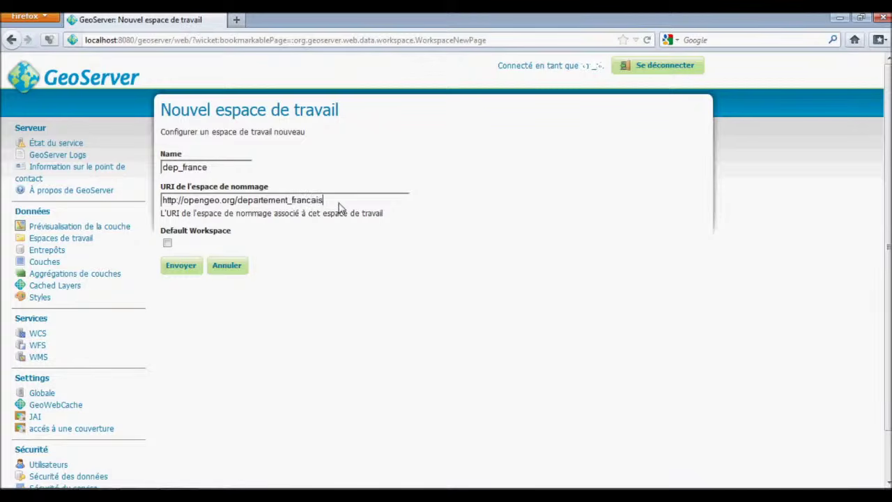
left_click_drag(337, 203, 239, 207)
key("ctrl+c")
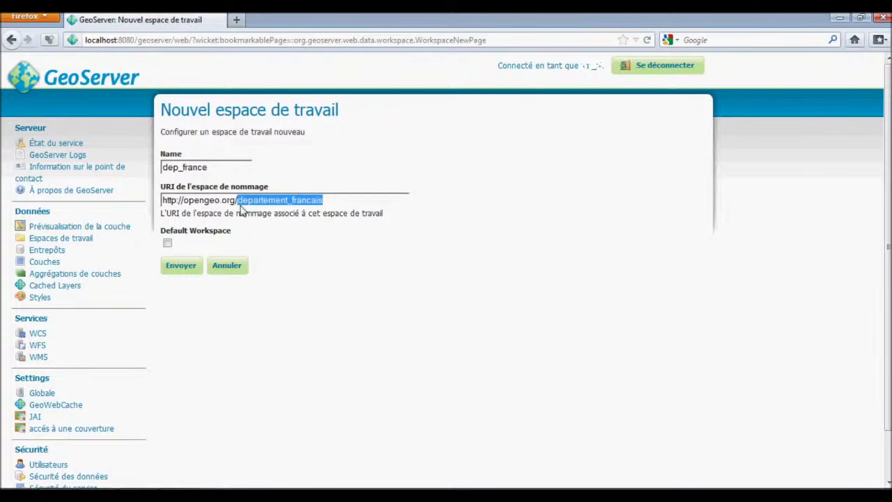
left_click_drag(221, 169, 96, 172)
key("ctrl+v")
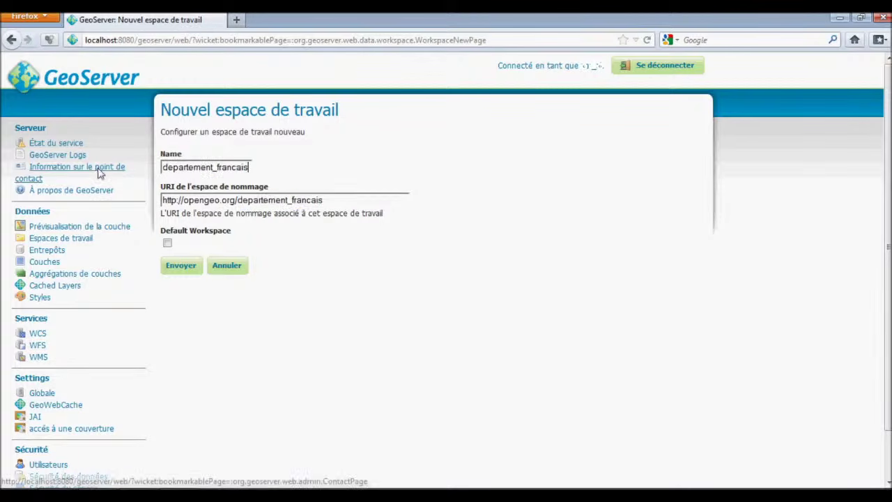
left_click(193, 271)
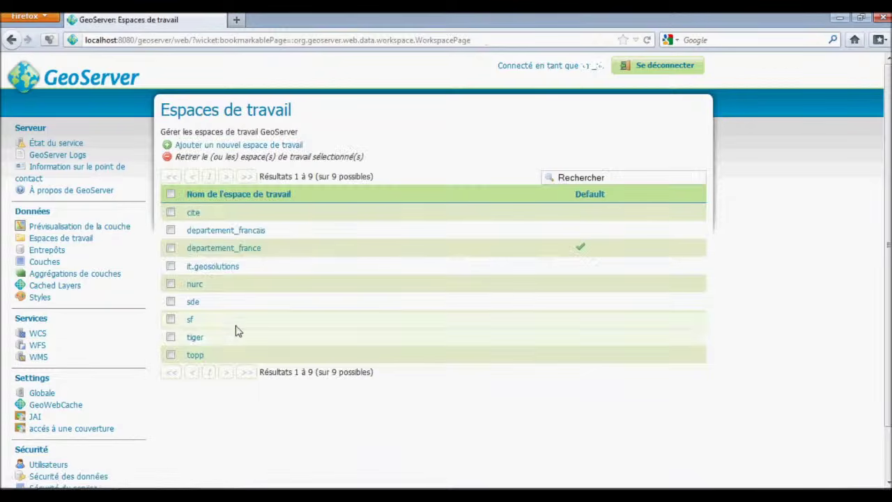
Start a new Shapefile data store named departement_franacis.
left_click(47, 249)
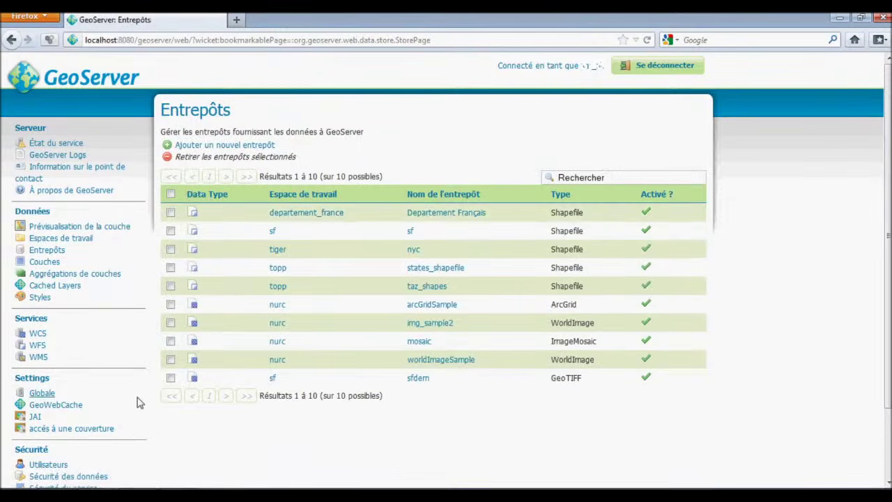
left_click(208, 145)
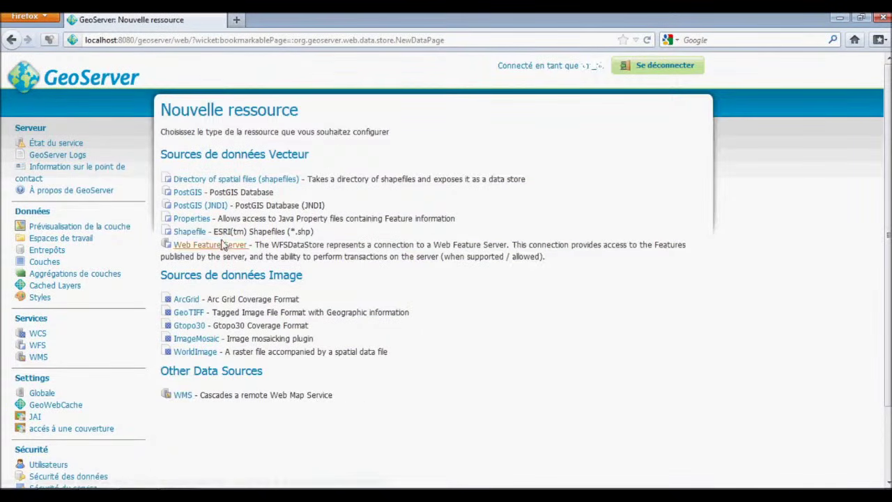
left_click(194, 234)
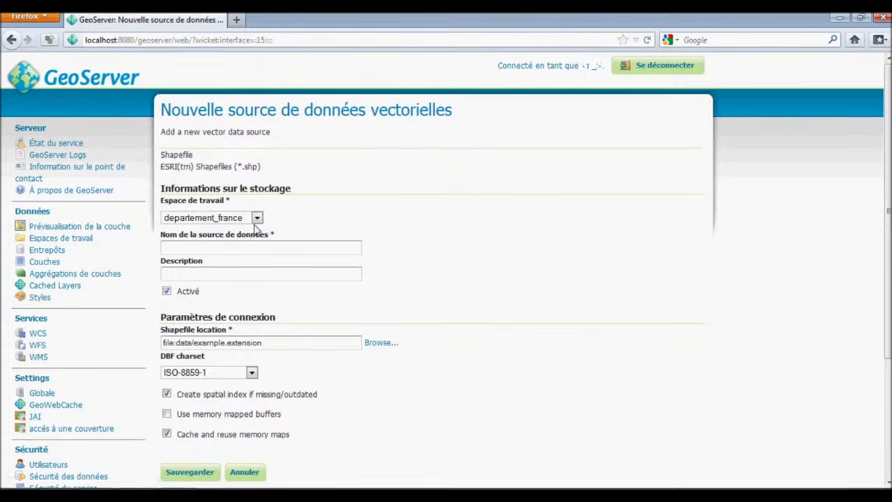
left_click(250, 250)
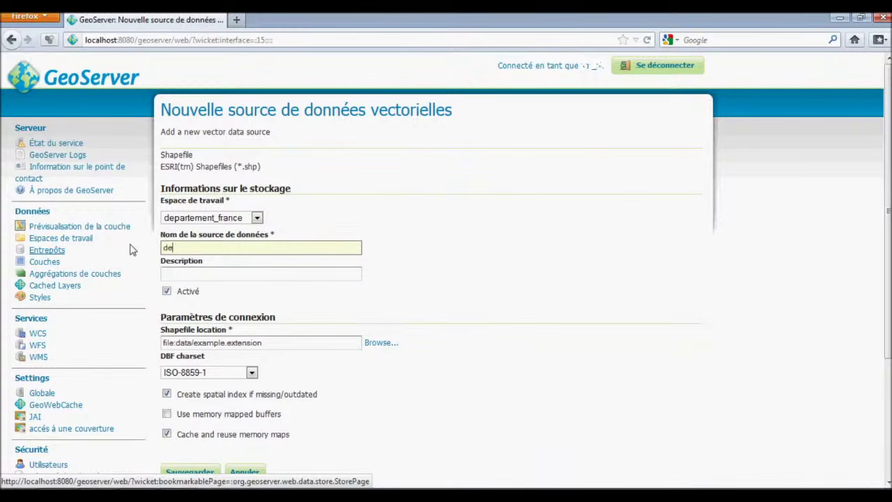
type("departement_franacis")
left_click(216, 278)
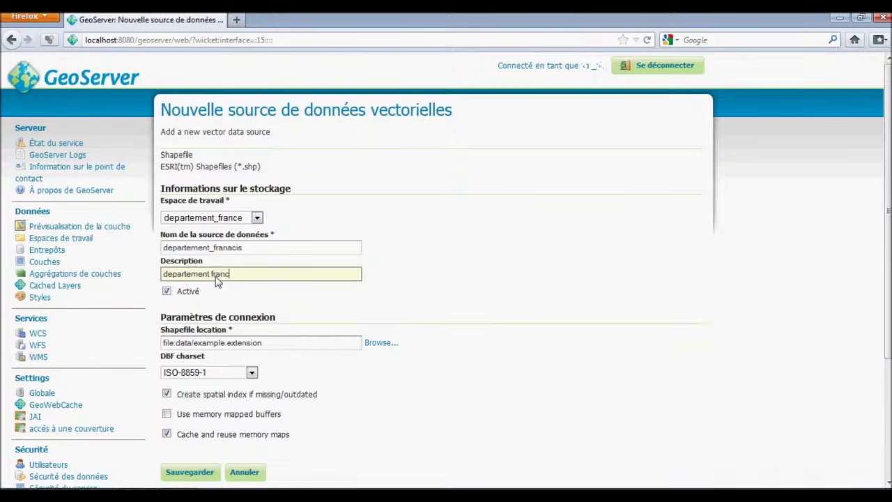
Set the store location to data/departement_francais/departement_france.shp and save it.
scroll(193, 324, "down", 3)
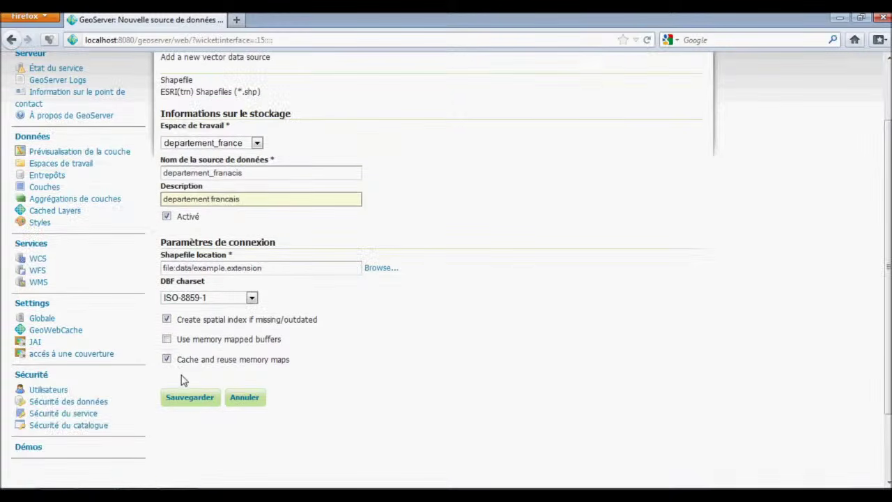
left_click_drag(279, 272, 136, 270)
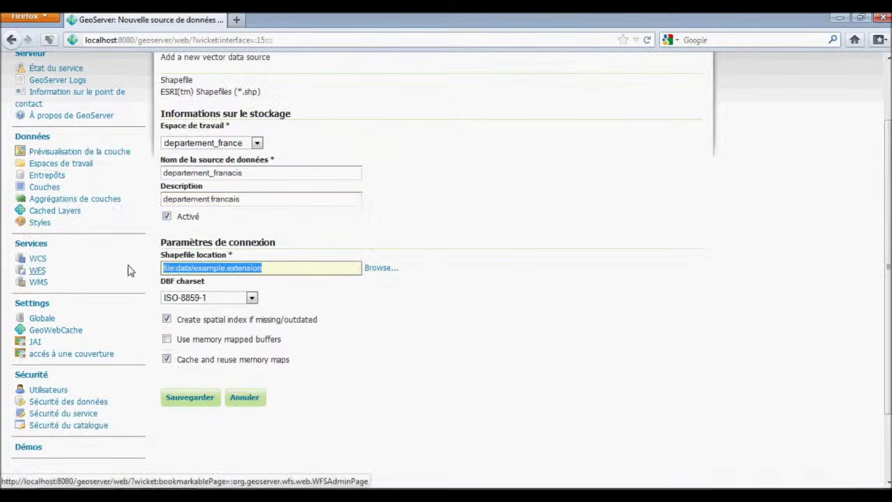
left_click(229, 270)
left_click_drag(279, 269, 197, 276)
type("departement_francai")
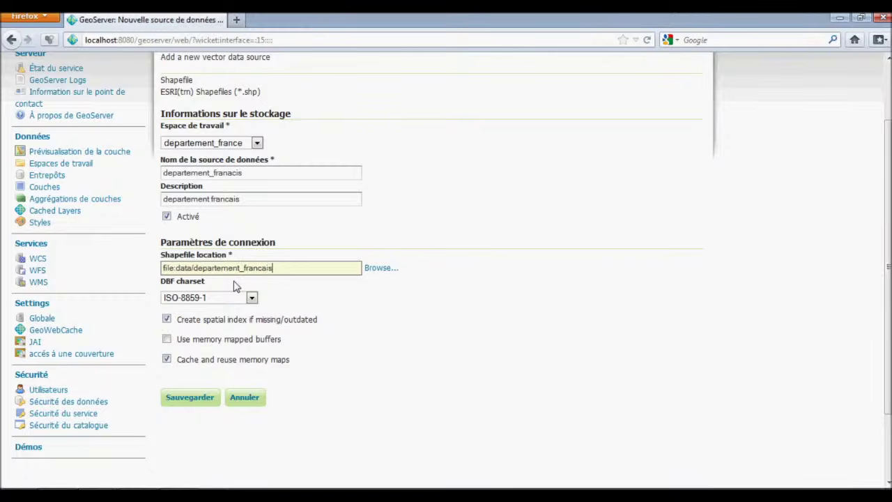
type("s")
left_click(69, 495)
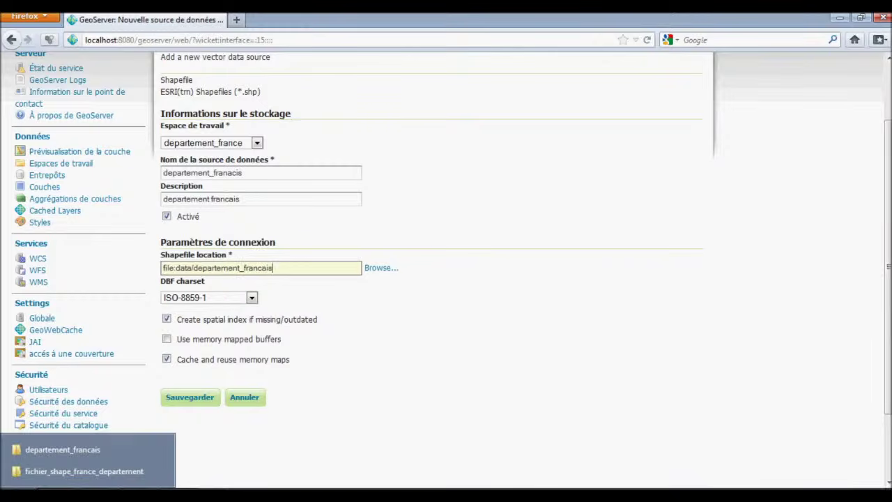
left_click(69, 472)
left_click(201, 236)
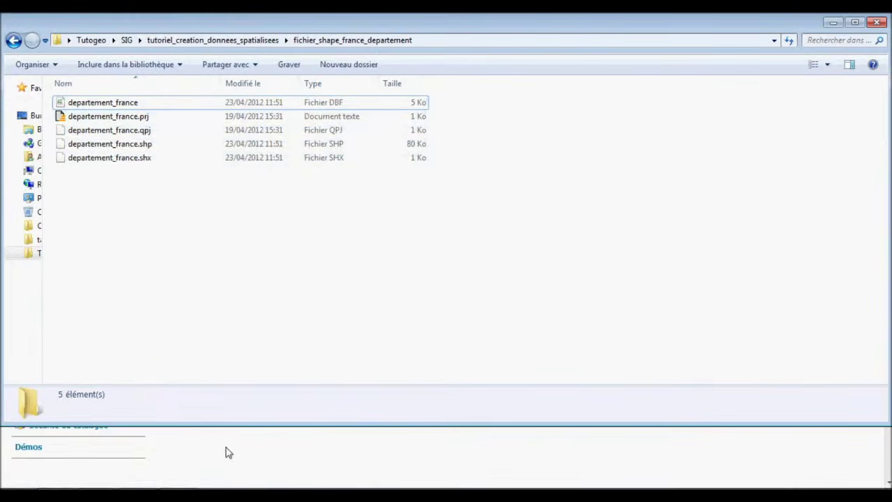
left_click(195, 487)
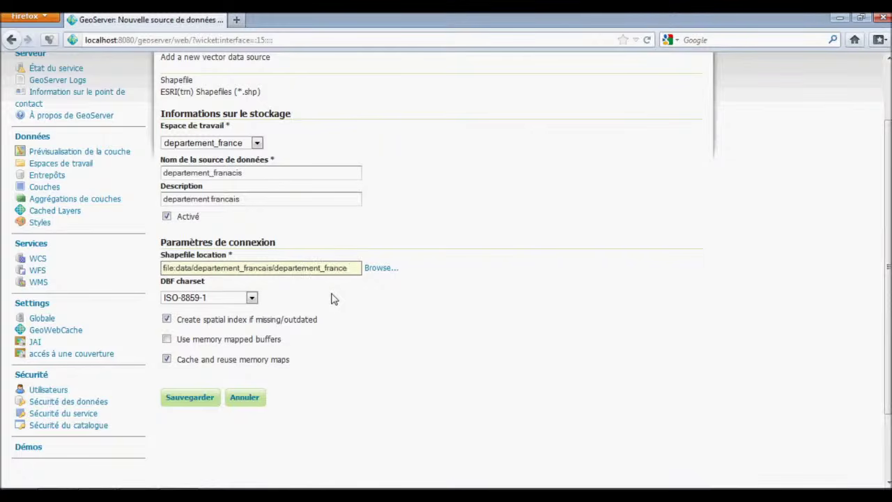
type("p")
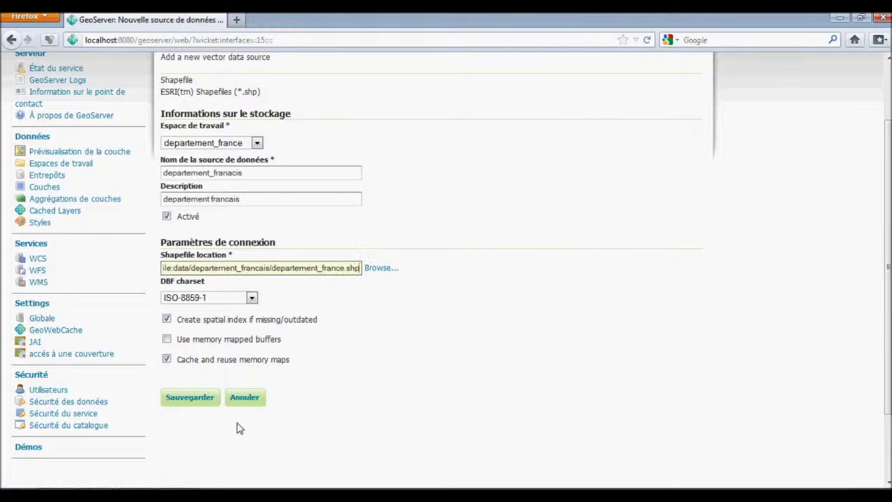
scroll(230, 428, "down", 3)
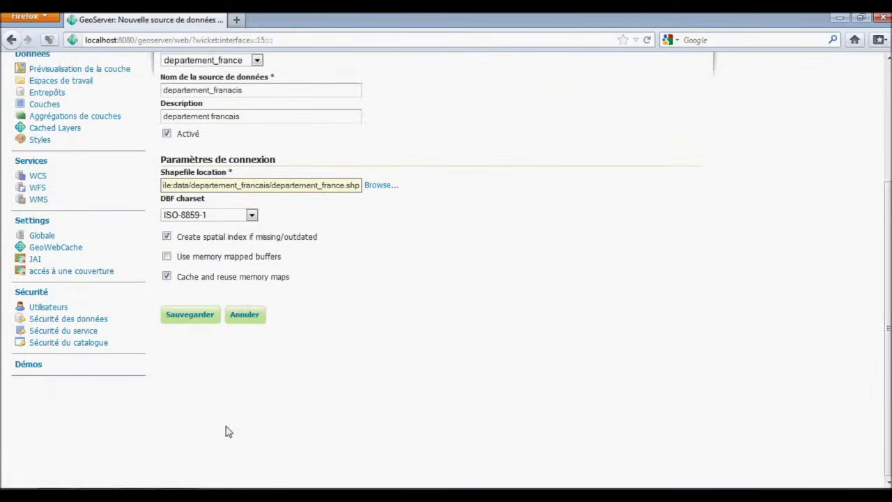
left_click(195, 318)
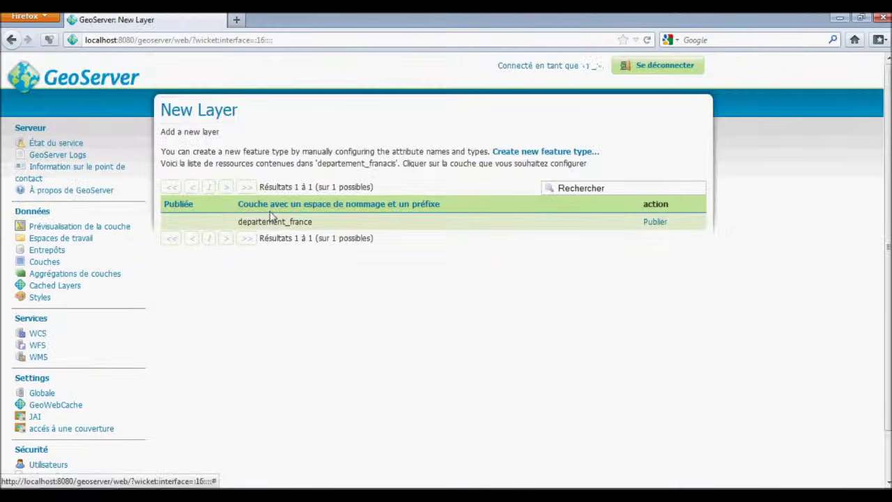
Publish departement_france with data reference system EPSG:41001 WGS84 / Simple Mercator.
left_click(653, 225)
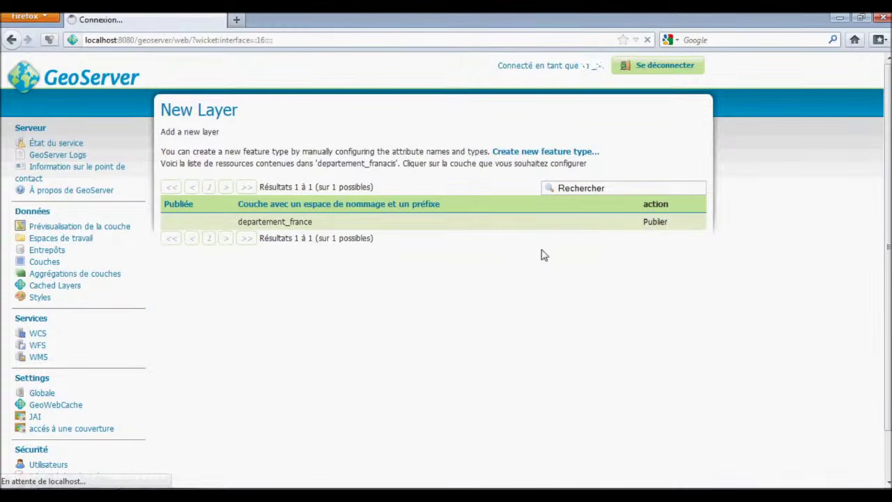
scroll(338, 332, "down", 2)
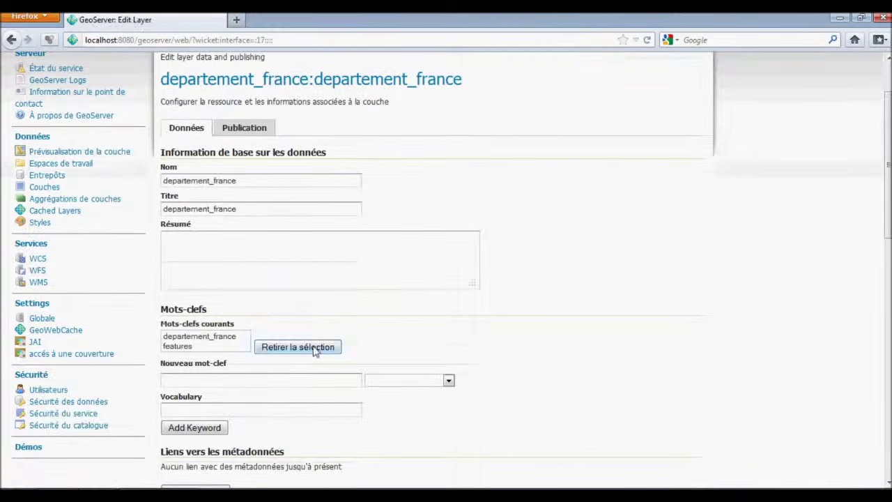
scroll(293, 328, "down", 2)
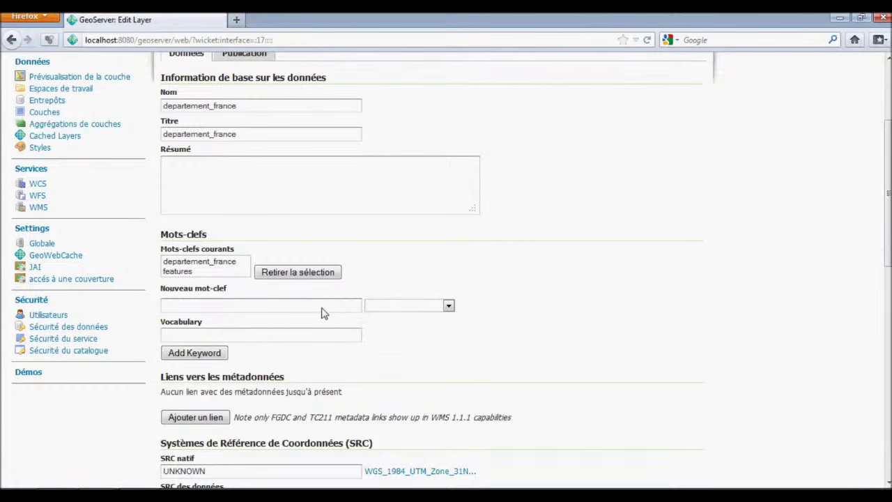
scroll(323, 346, "down", 2)
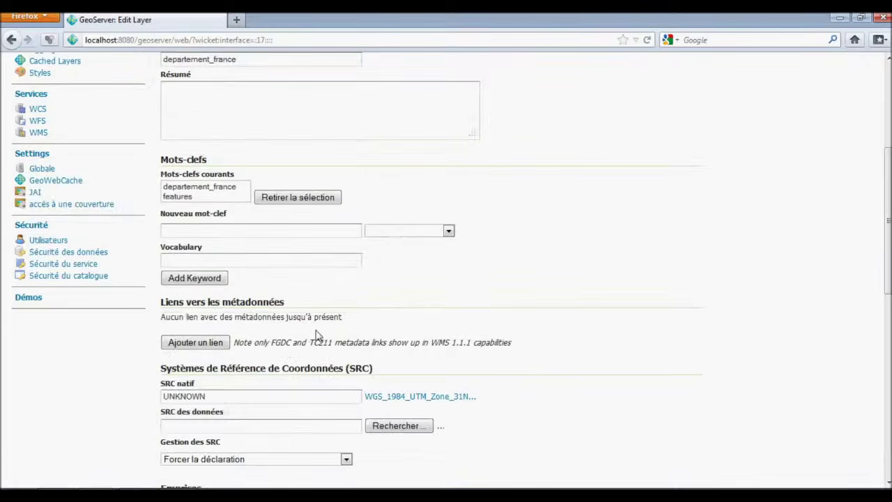
scroll(319, 339, "down", 4)
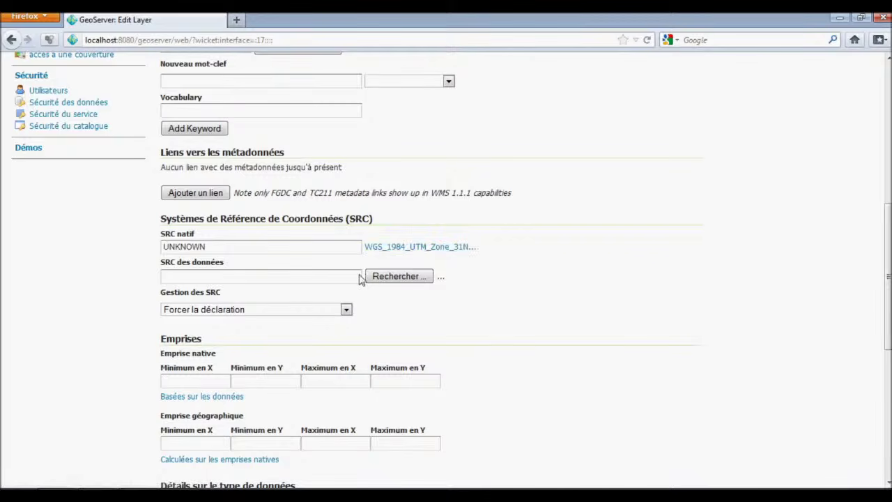
left_click(399, 278)
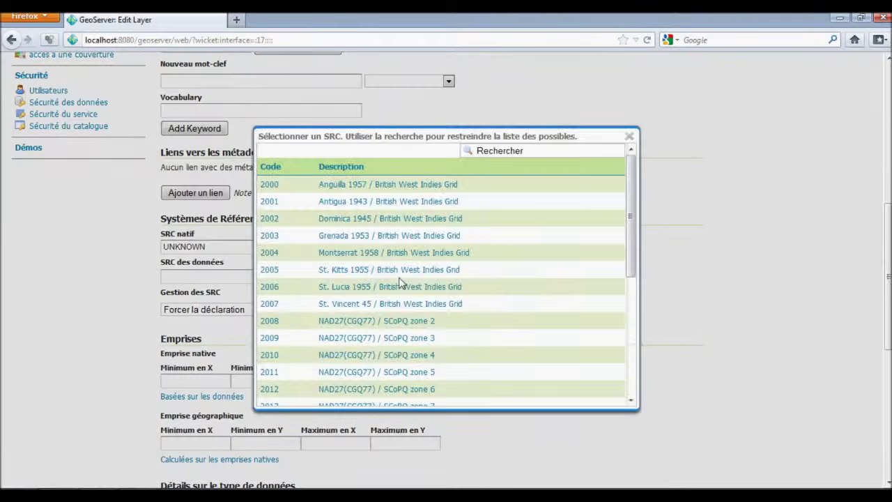
left_click(519, 153)
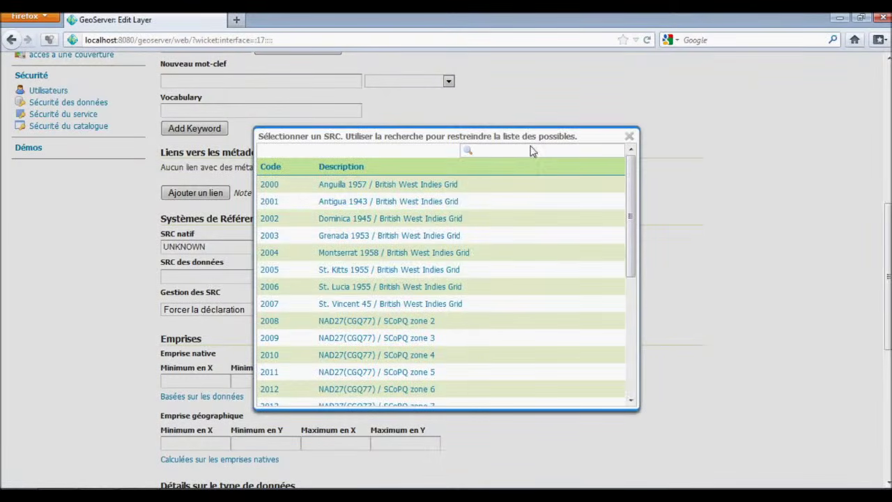
type("wgs84")
key("Return")
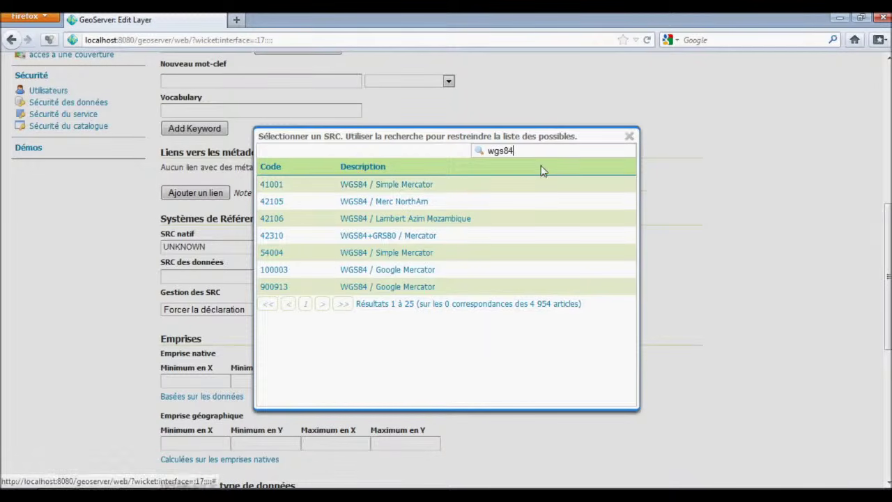
left_click(272, 185)
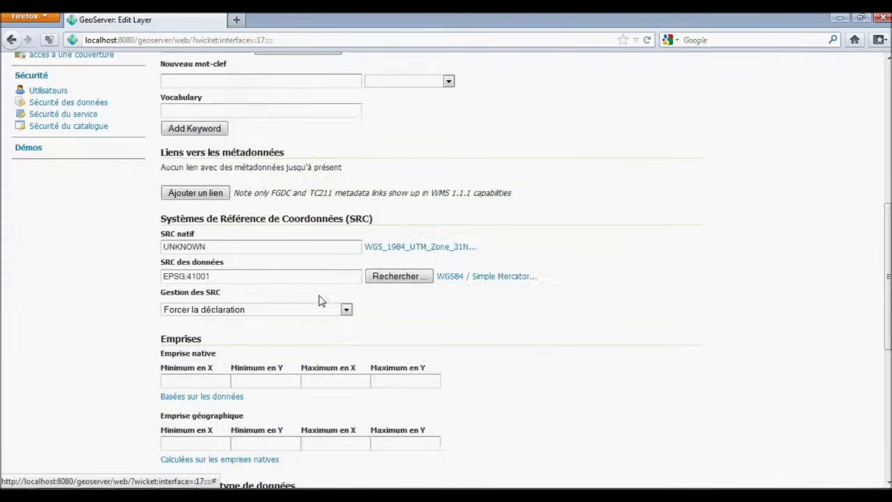
Compute the layer's native and geographic bounding boxes from the data.
scroll(352, 317, "down", 2)
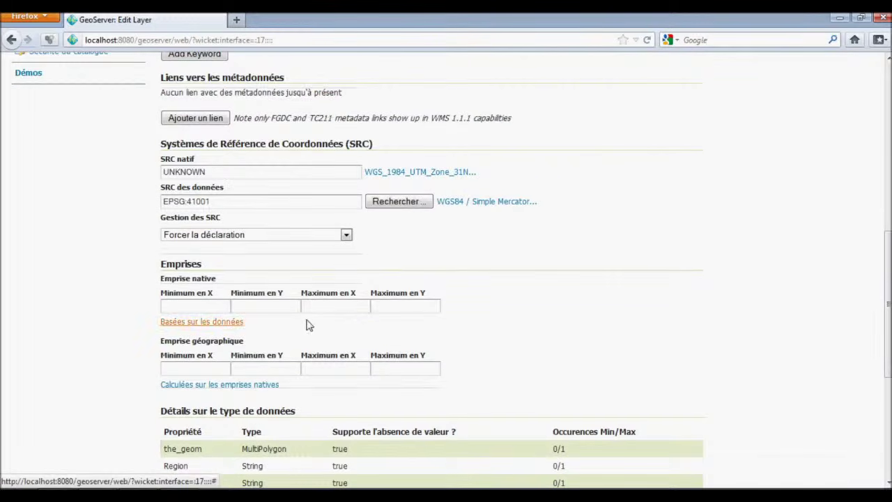
left_click(265, 385)
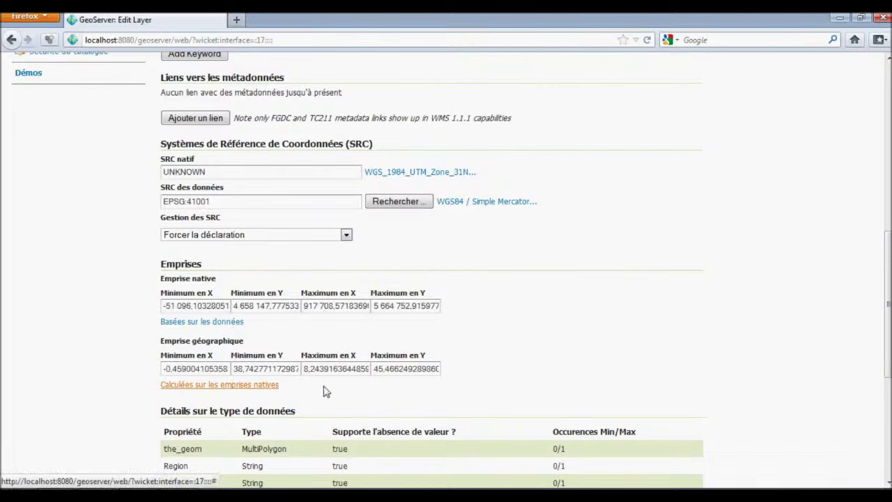
scroll(326, 391, "down", 5)
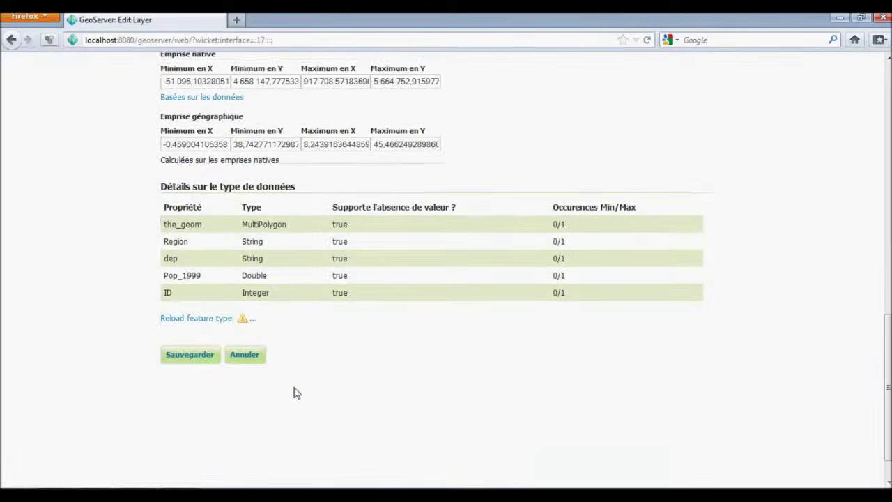
scroll(198, 398, "up", 2)
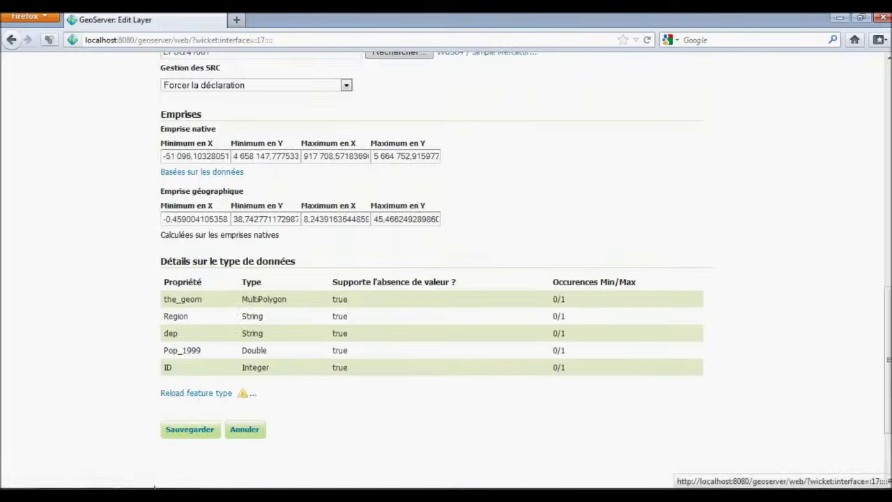
scroll(209, 309, "up", 10)
scroll(213, 309, "up", 4)
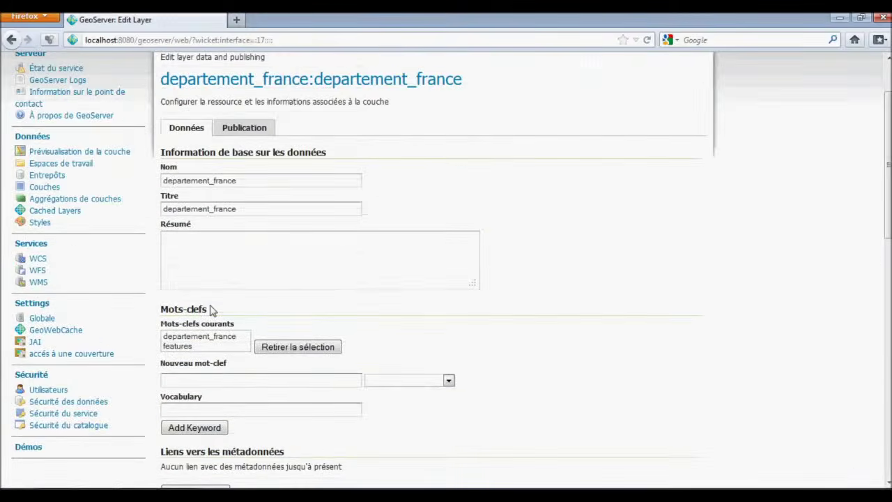
Keep polygon as default style and add polygon to the selected styles.
left_click(241, 203)
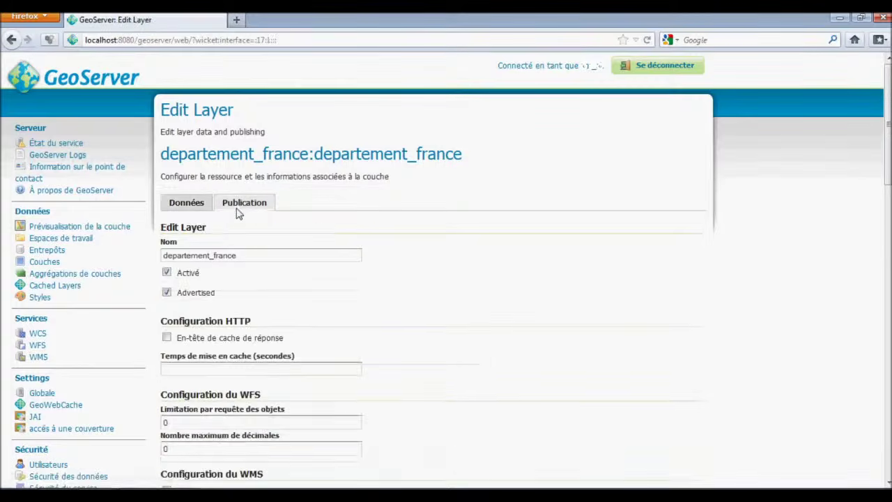
scroll(236, 215, "down", 3)
scroll(233, 230, "down", 1)
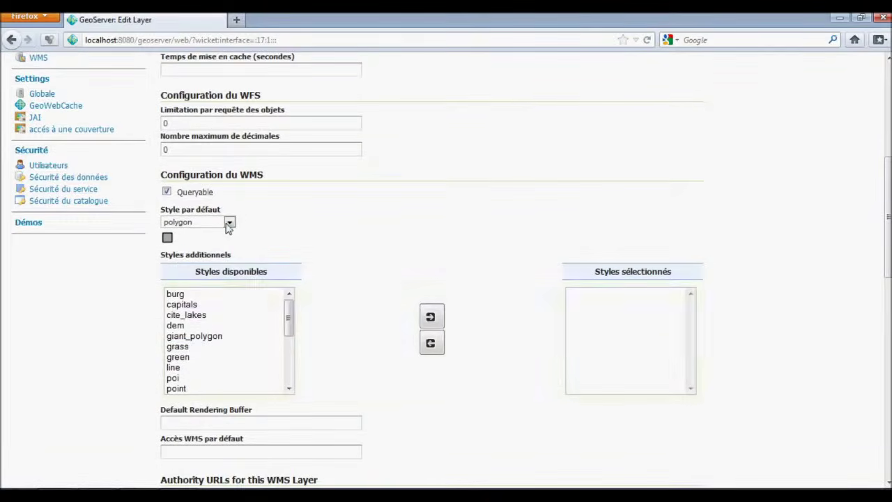
left_click(229, 223)
left_click(229, 222)
scroll(297, 257, "down", 1)
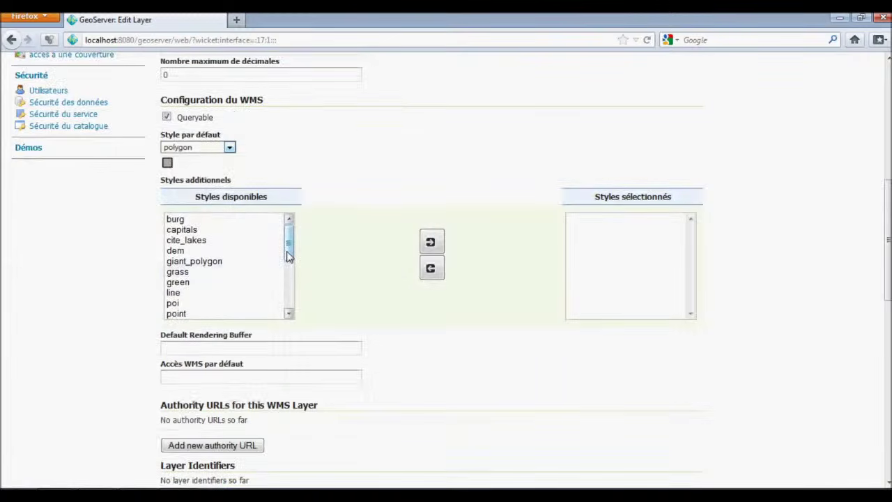
scroll(290, 256, "down", 2)
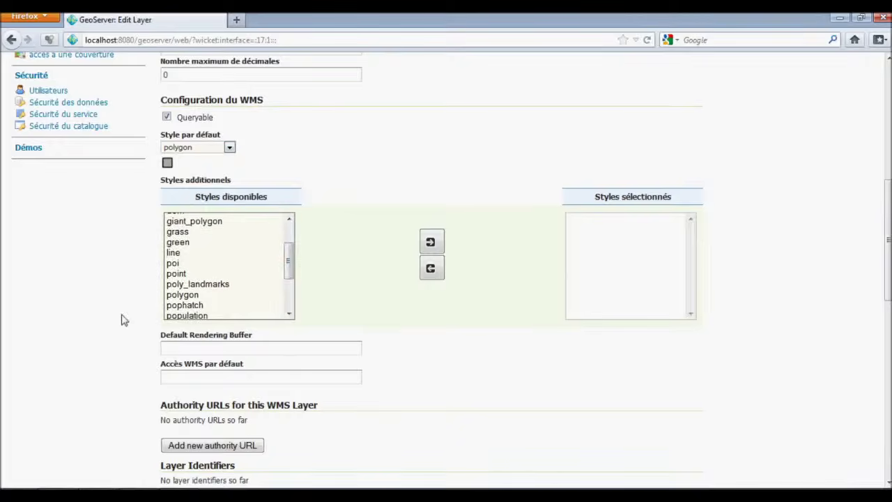
scroll(133, 310, "down", 1)
left_click(205, 222)
left_click(430, 167)
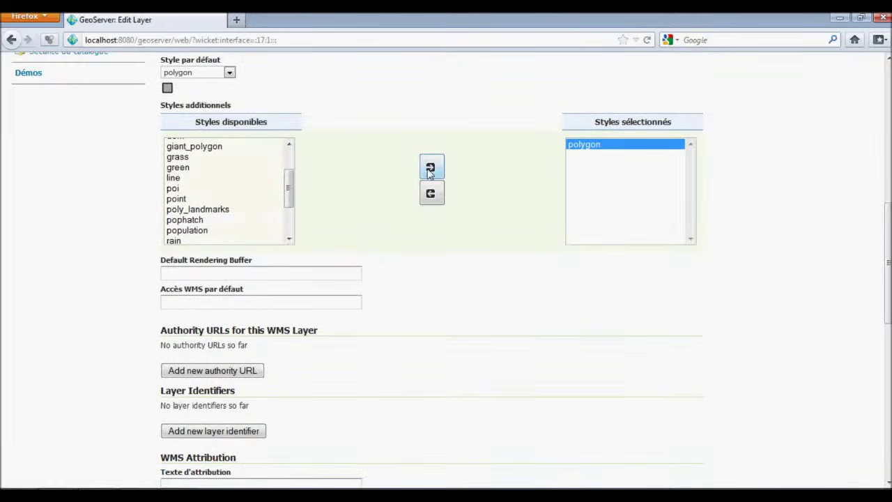
Set the KML default regionation attribute to Pop_1999 and save the layer.
scroll(272, 301, "down", 7)
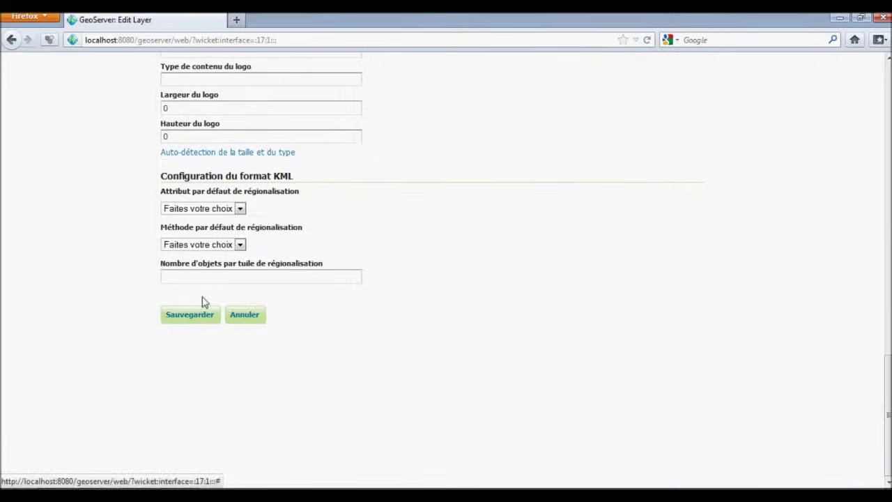
left_click(240, 210)
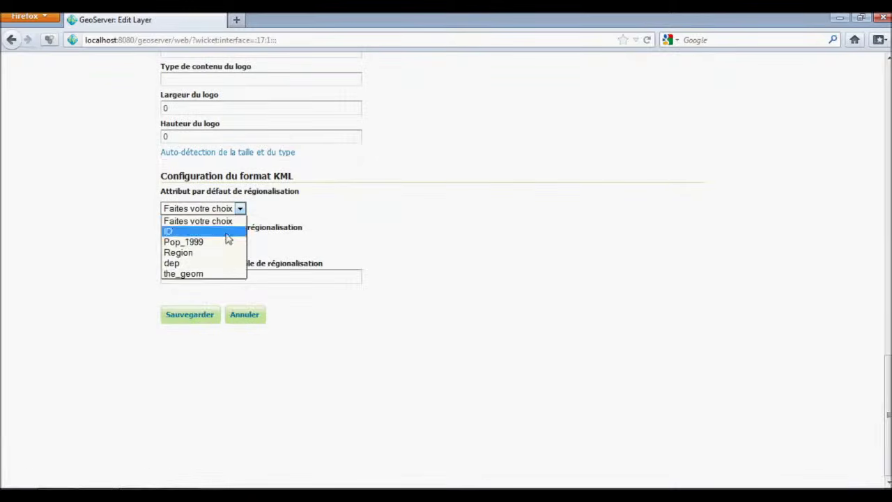
left_click(222, 242)
left_click(240, 246)
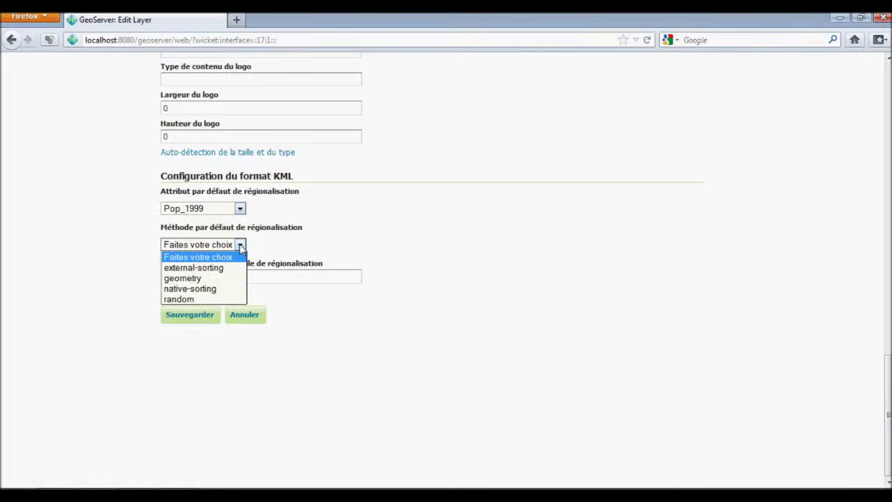
left_click(241, 245)
left_click(195, 318)
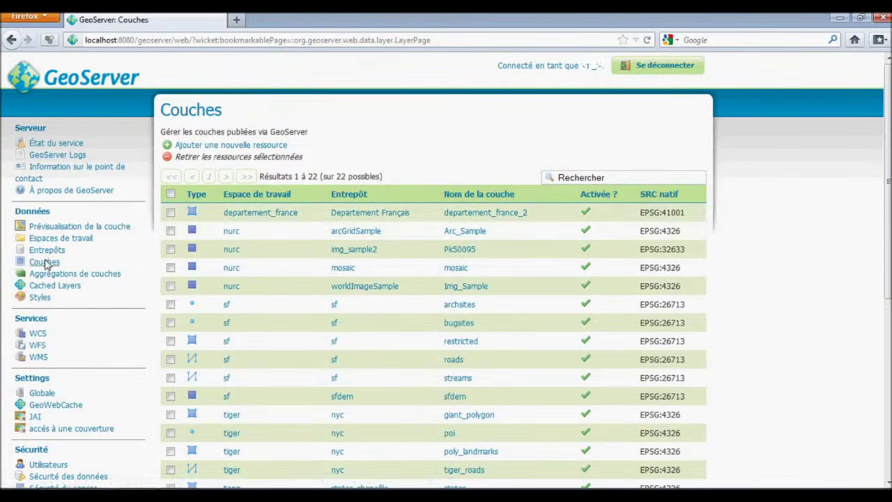
Open the departement_france OpenLayers preview and check attributes of departments including 89 and Sarthe.
left_click(79, 227)
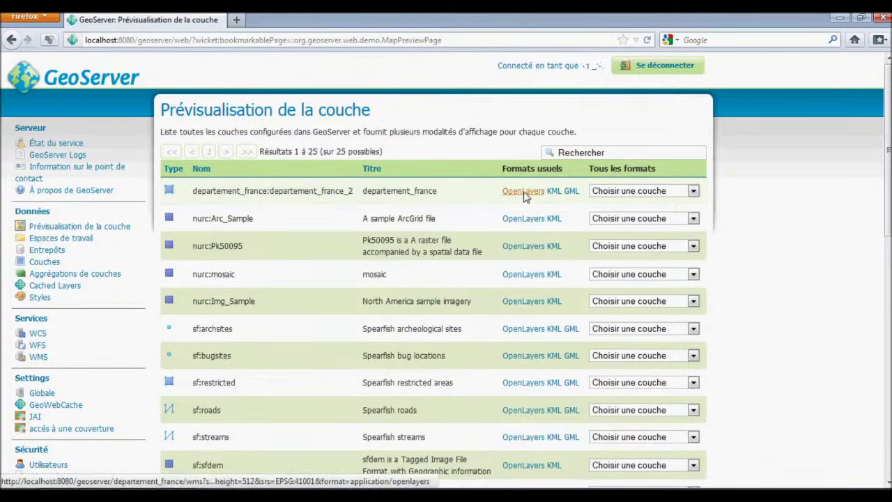
left_click(528, 192)
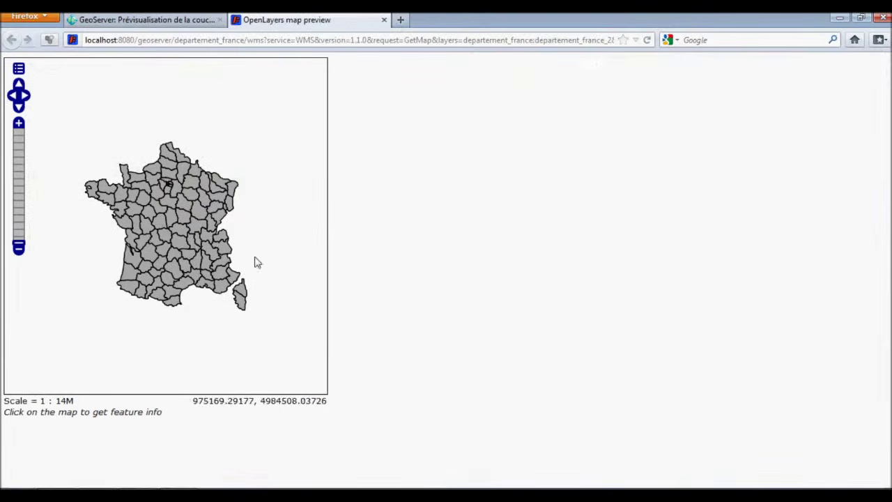
left_click(233, 278)
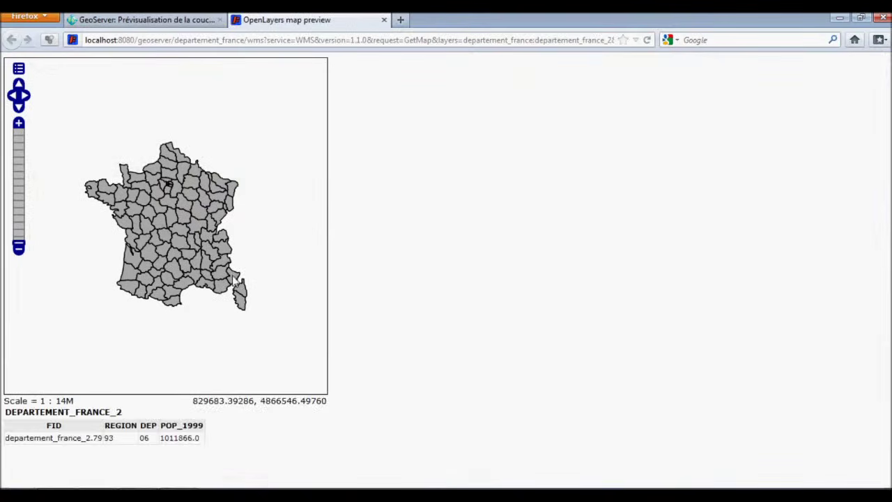
scroll(198, 231, "up", 1)
left_click(190, 228)
left_click(147, 213)
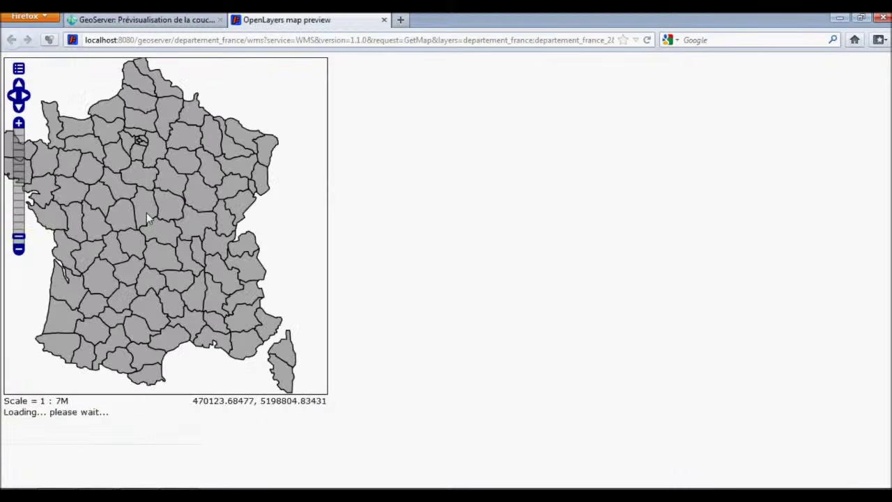
left_click(168, 168)
left_click(96, 174)
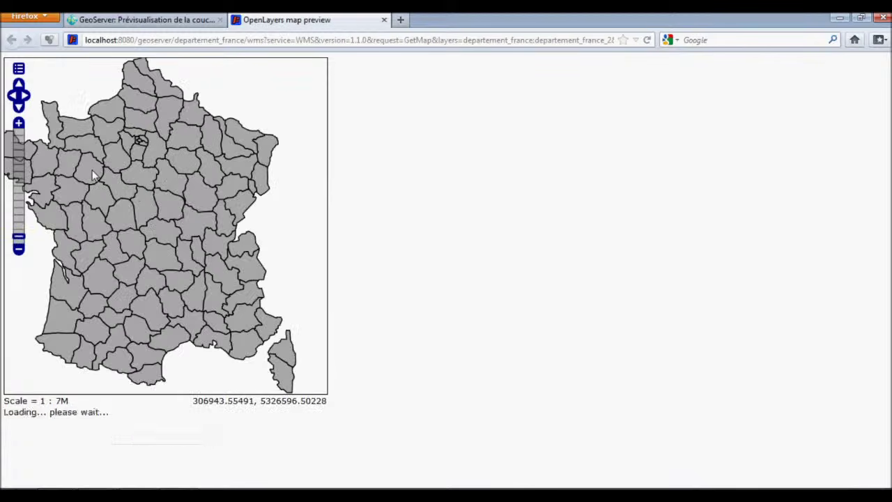
Check departments 41 and 28, then zoom in to 1:439K and back out to France.
scroll(108, 190, "up", 1)
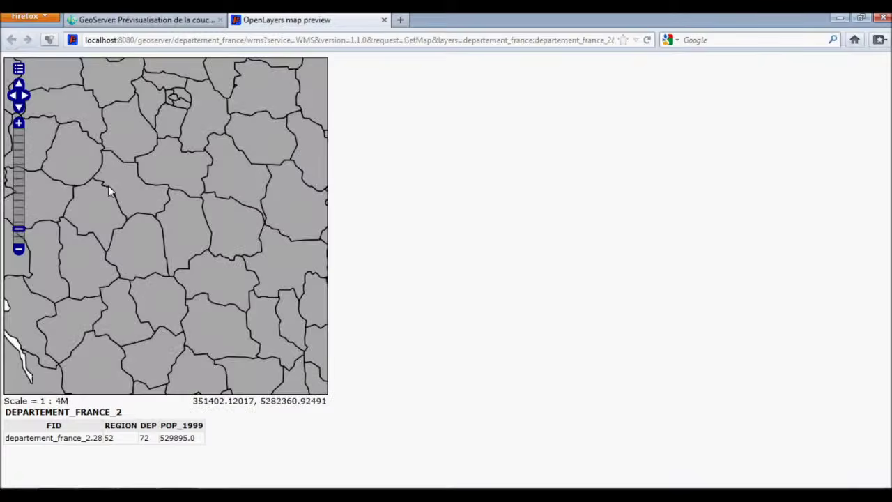
scroll(112, 186, "up", 1)
left_click(211, 172)
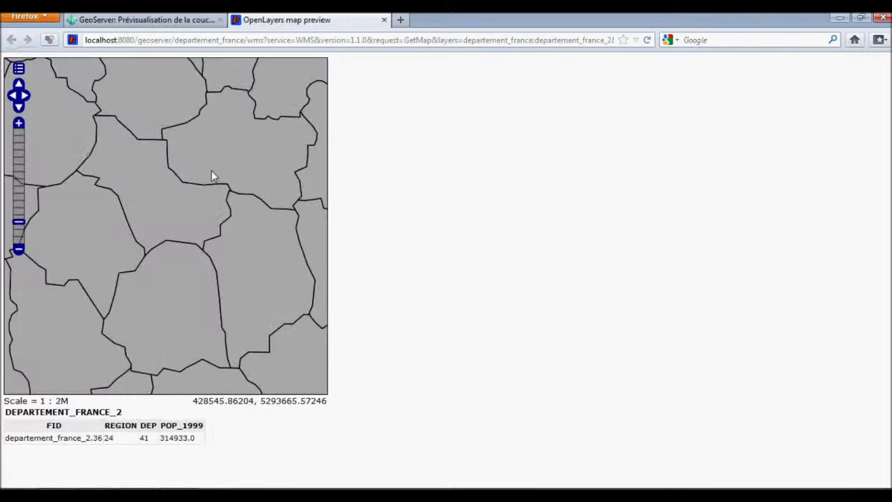
left_click(150, 132)
scroll(74, 160, "down", 1)
left_click(19, 124)
left_click(19, 123)
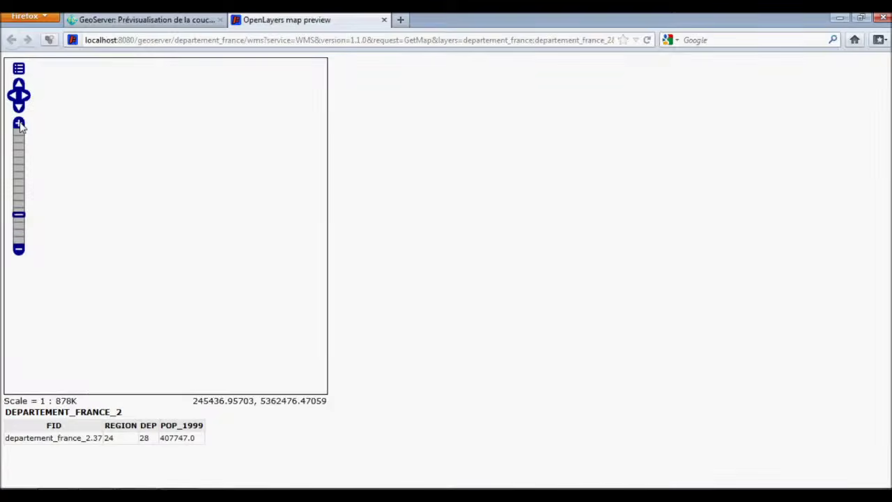
left_click(19, 123)
left_click(19, 249)
left_click(19, 250)
left_click(19, 249)
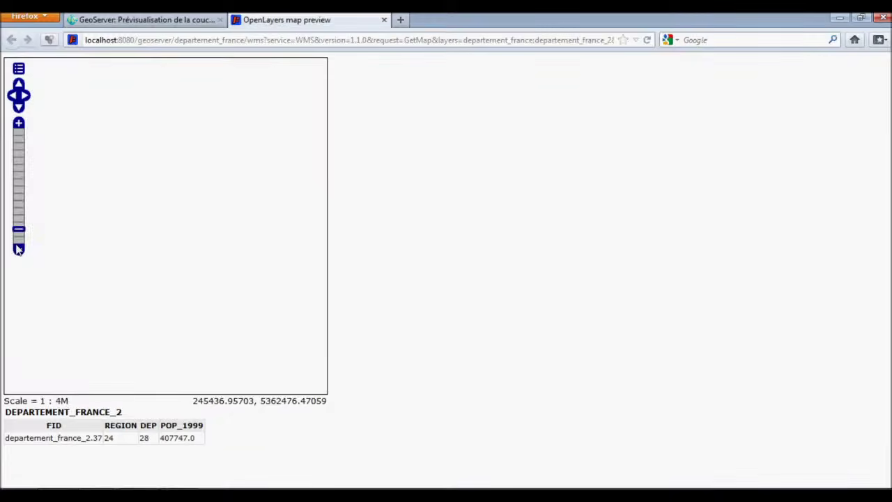
left_click(18, 250)
left_click(19, 69)
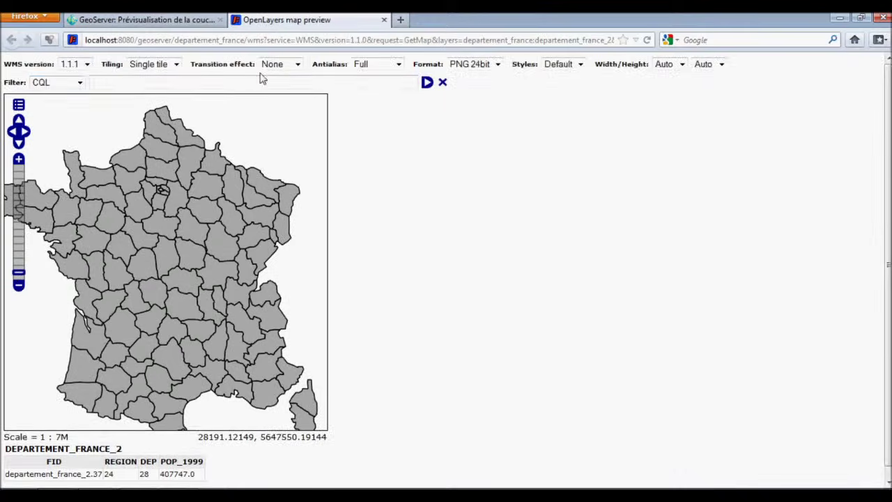
Set the preview to 950×800 pixels with tiled rendering.
left_click(680, 64)
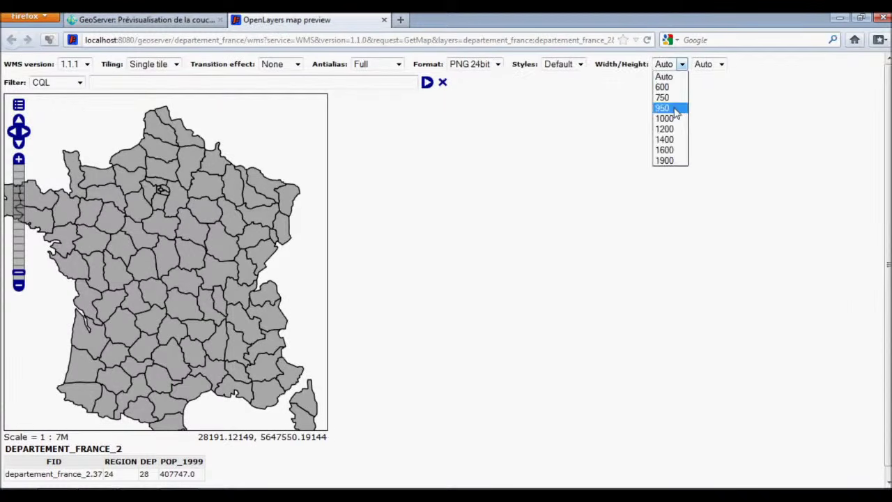
left_click(670, 111)
left_click(723, 65)
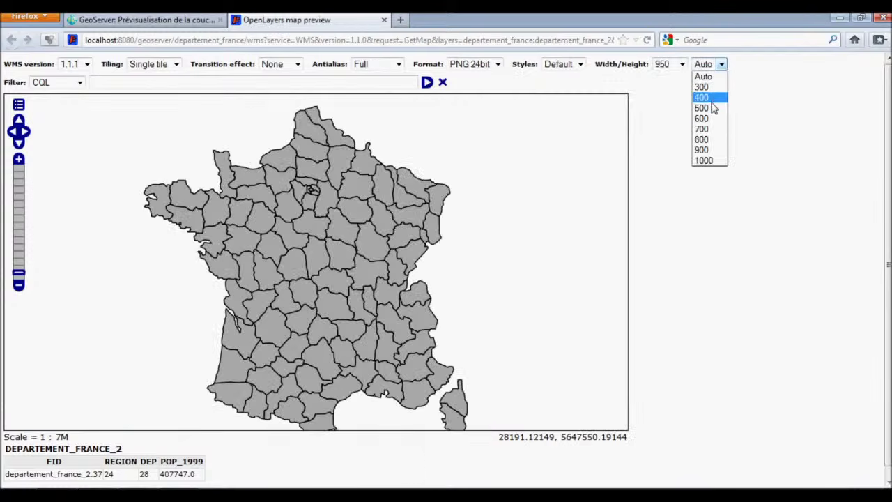
left_click(710, 140)
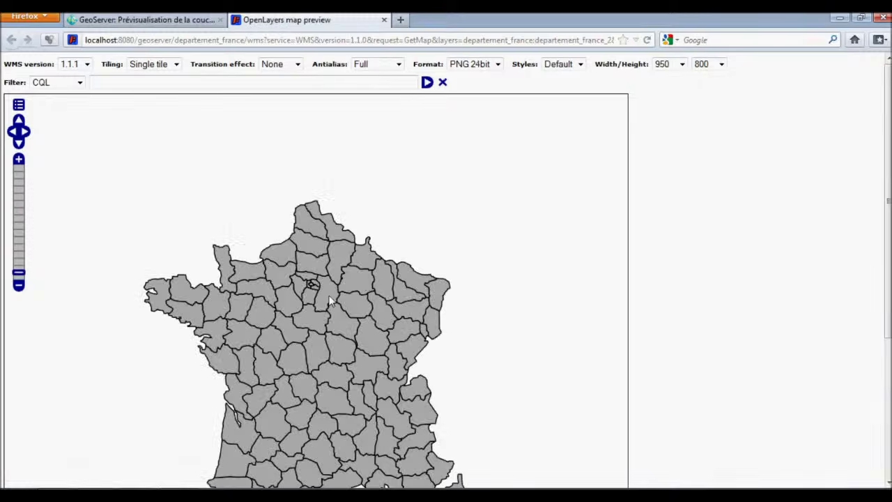
scroll(878, 453, "down", 4)
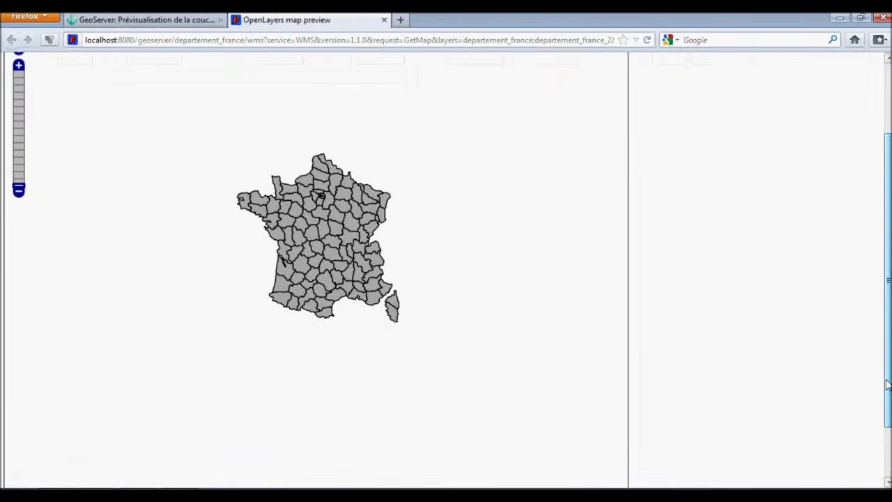
scroll(878, 454, "up", 4)
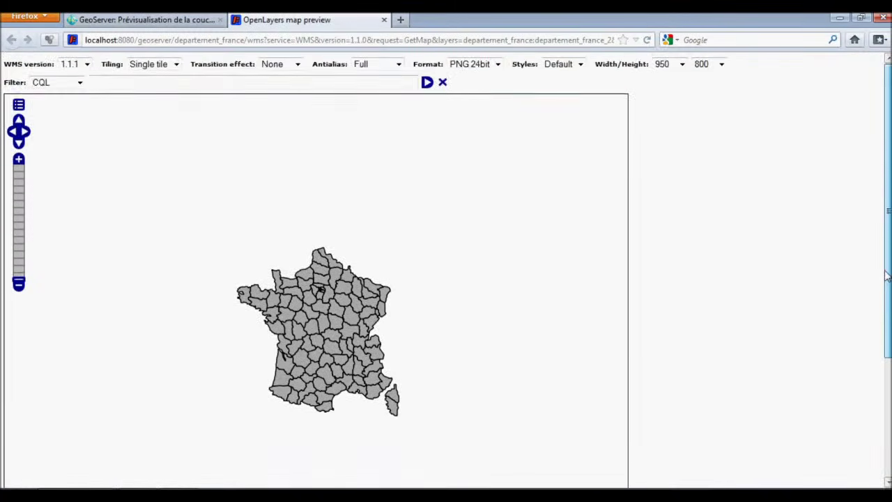
left_click(176, 64)
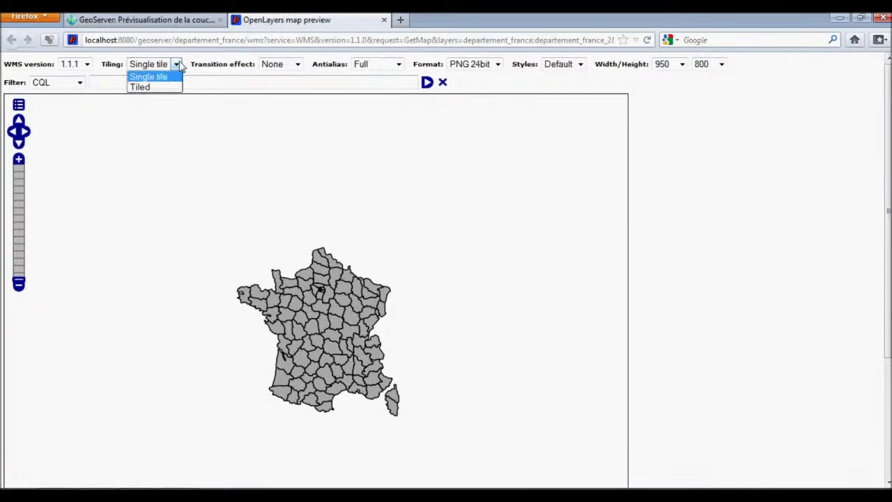
left_click(169, 88)
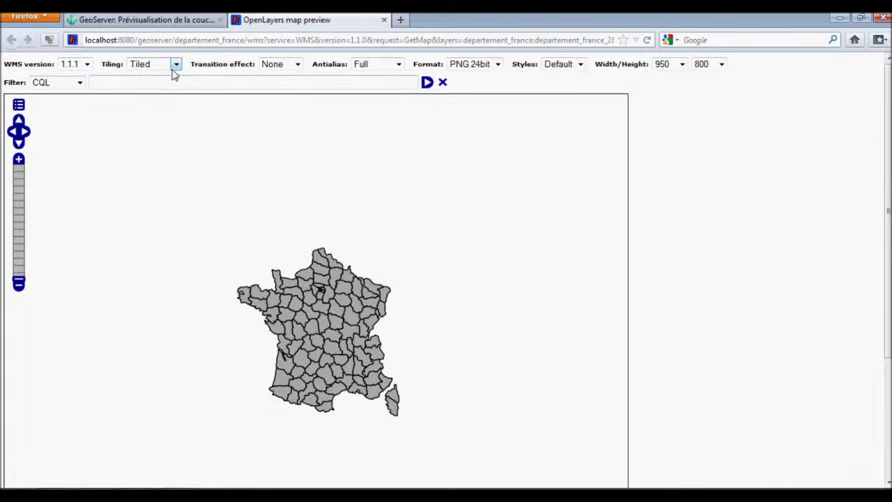
Keep antialias Full, PNG 24bit format, Default style and CQL filter unchanged.
left_click(394, 64)
left_click(361, 76)
left_click(498, 64)
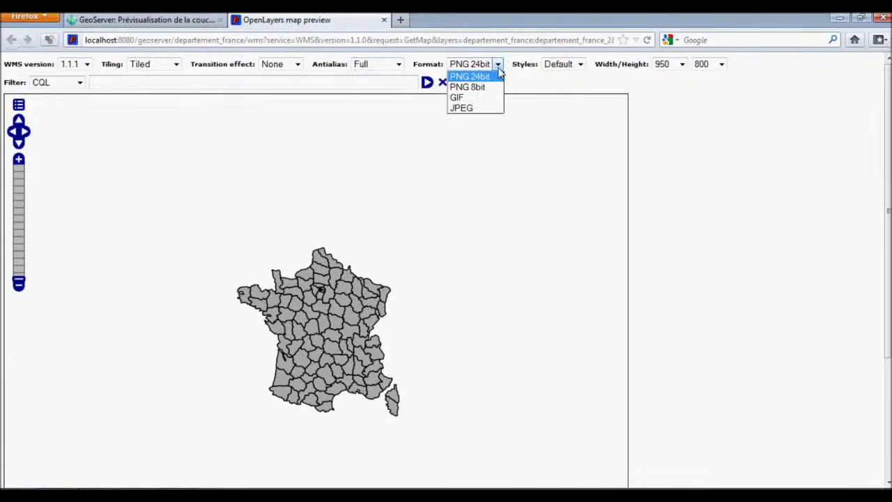
left_click(499, 74)
left_click(580, 64)
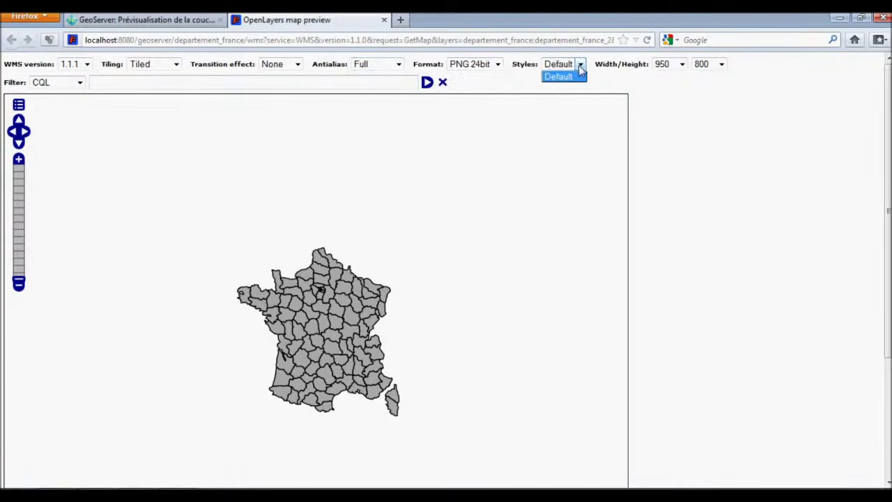
left_click(577, 75)
left_click(80, 85)
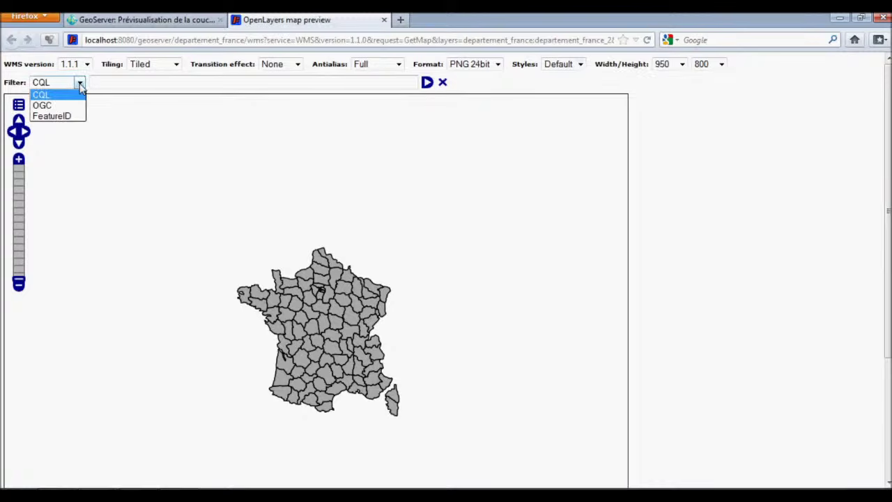
left_click(80, 84)
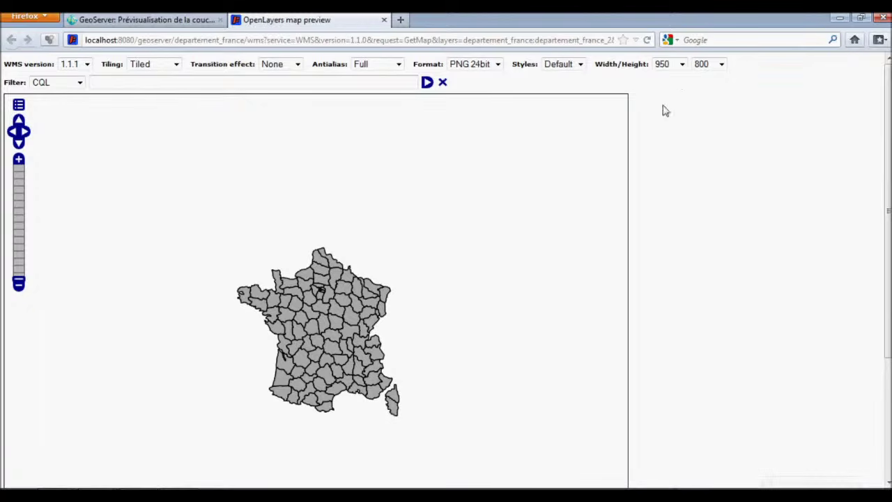
Resize the map preview to 600×400 pixels.
left_click(723, 65)
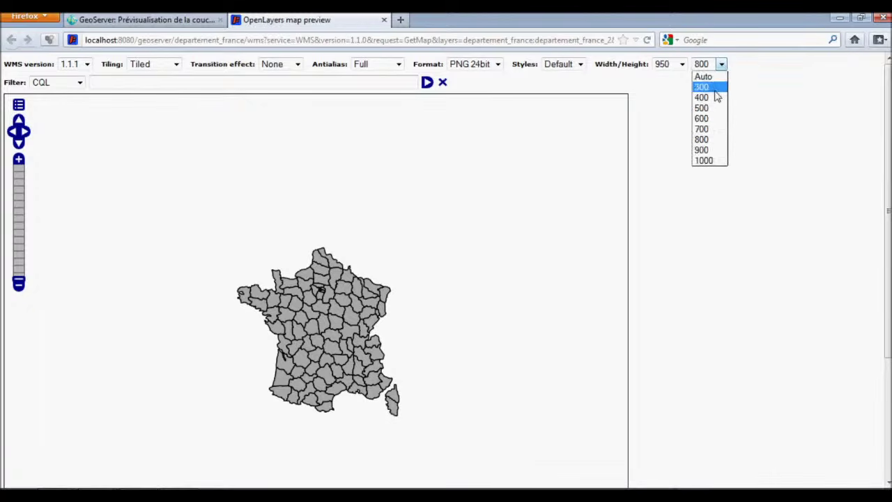
left_click(715, 128)
left_click(681, 64)
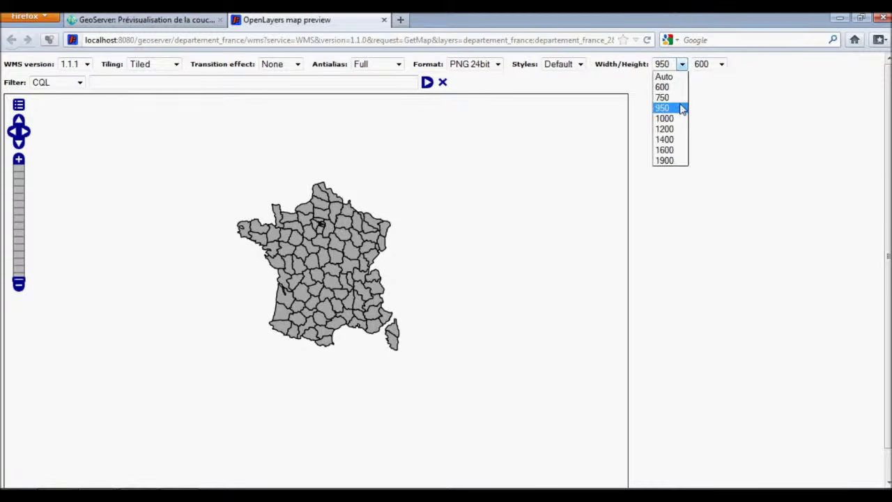
left_click(679, 95)
left_click(682, 65)
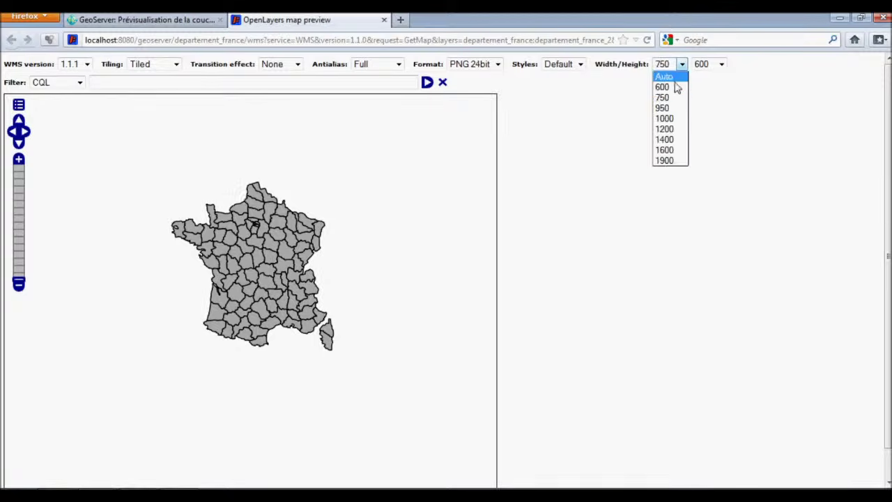
left_click(677, 88)
left_click(722, 66)
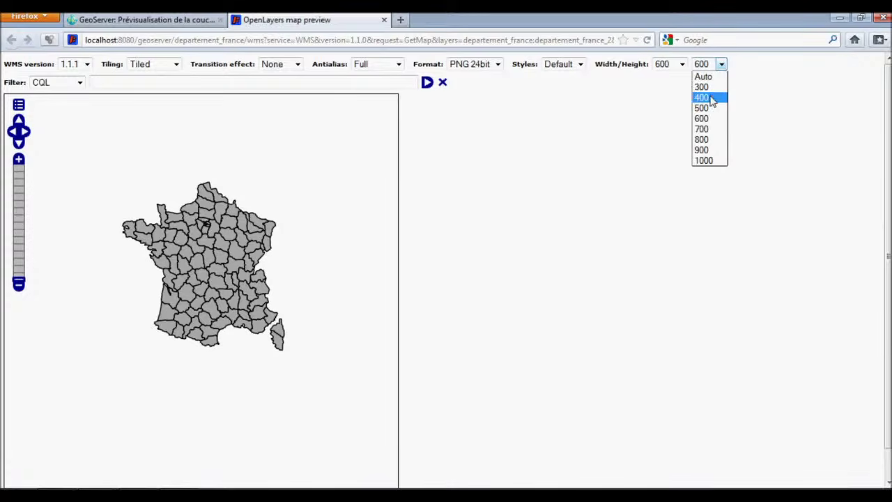
left_click(715, 97)
Switch the preview back to single-tile rendering, keeping no transition effect.
scroll(222, 209, "up", 1)
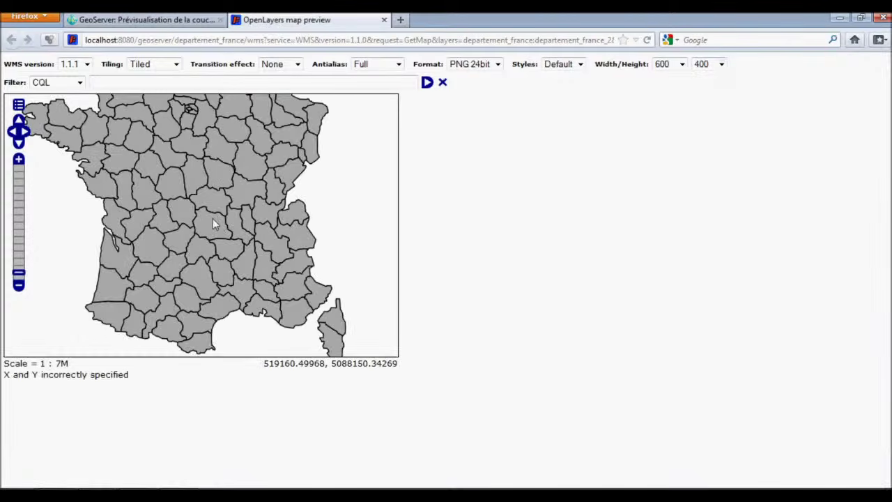
scroll(213, 218, "up", 1)
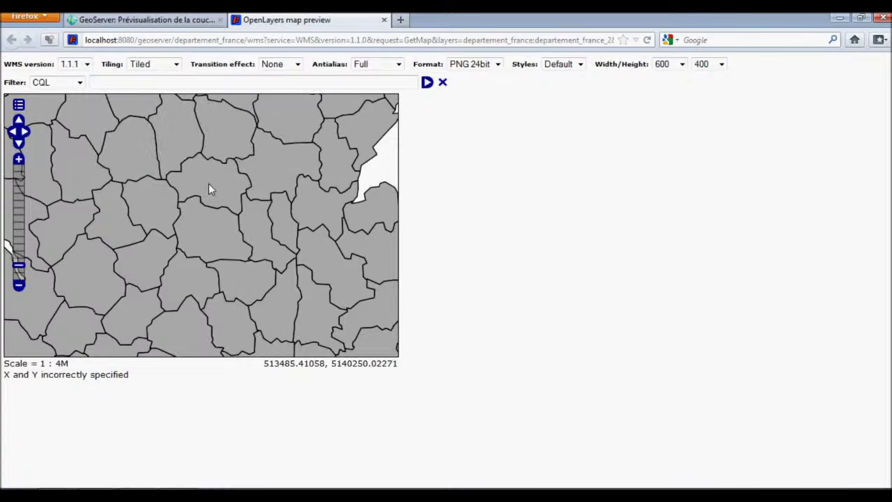
right_click(209, 184)
key("Escape")
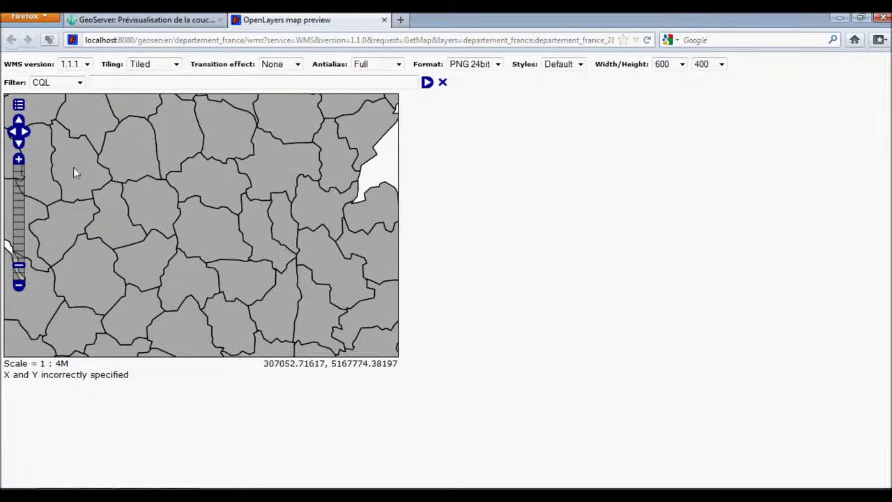
scroll(94, 183, "down", 1)
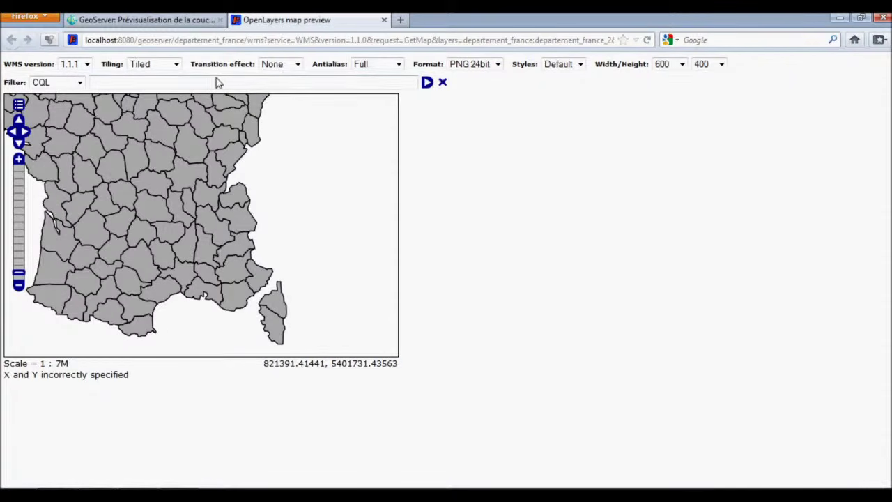
left_click(175, 64)
left_click(157, 75)
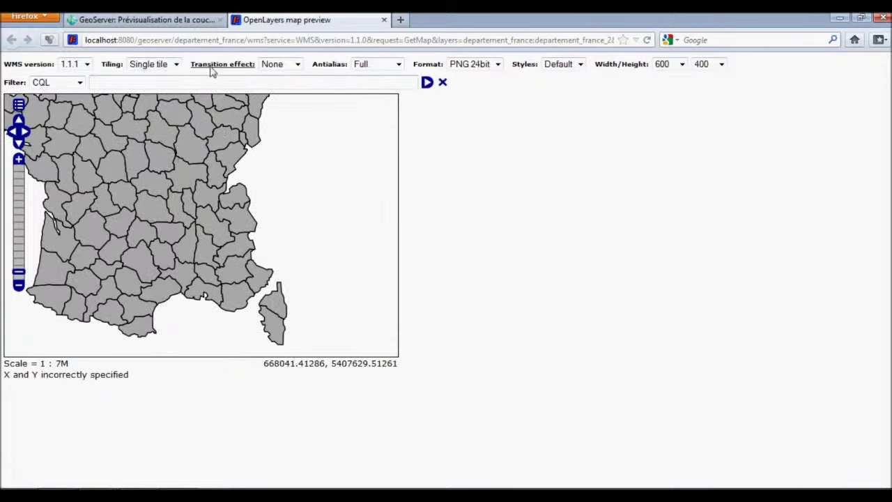
left_click(298, 64)
left_click(301, 68)
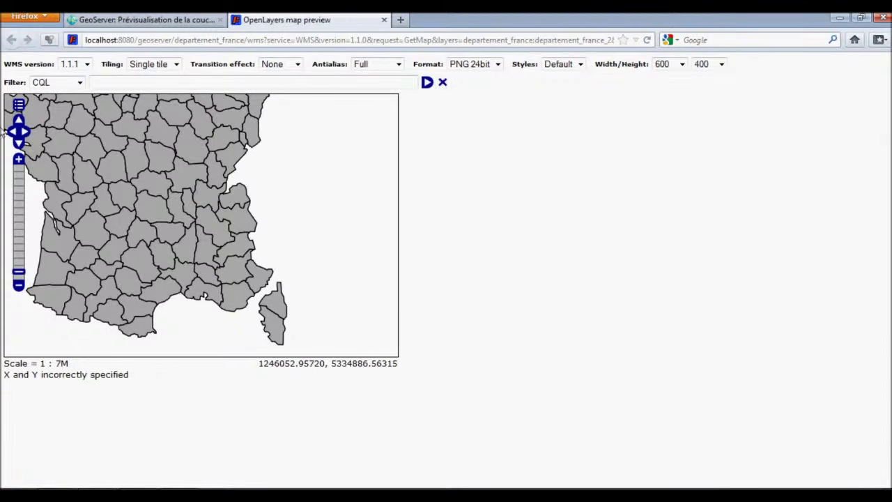
Hide the preview options and show attributes of departments 63, 86 and 79.
left_click(19, 104)
left_click(173, 190)
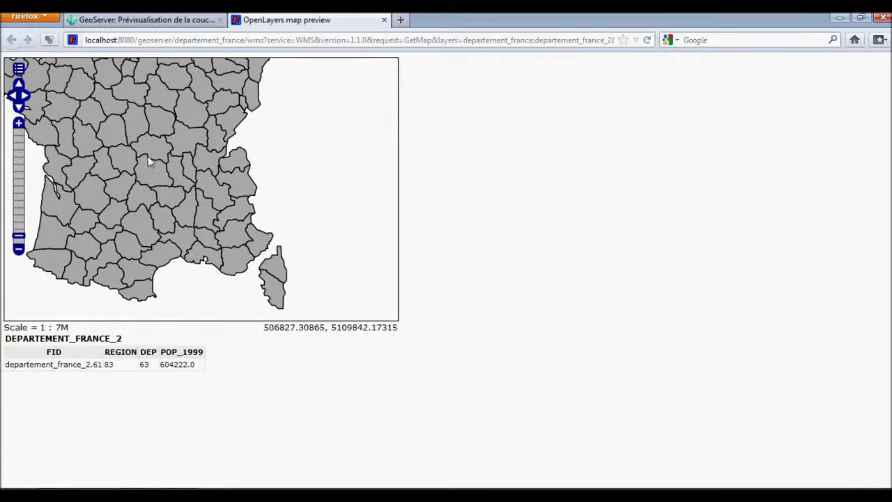
left_click(73, 130)
scroll(133, 125, "down", 1)
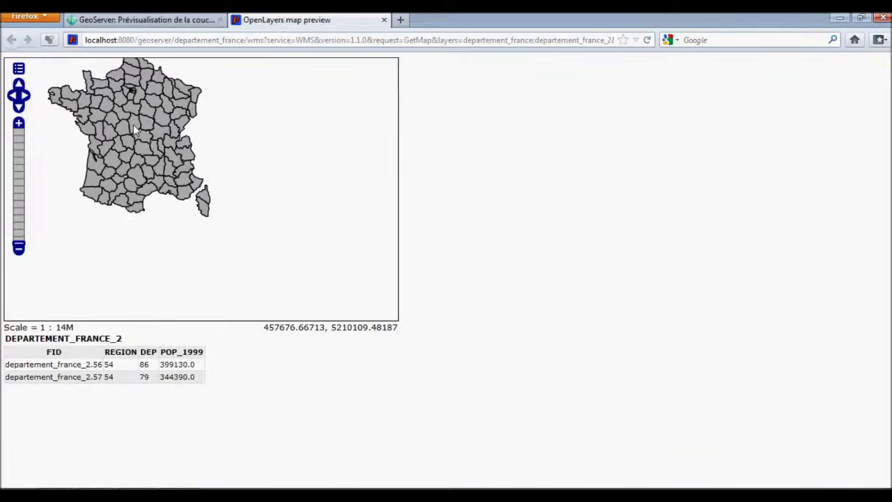
scroll(134, 124, "up", 1)
scroll(133, 124, "down", 1)
Pan across France and show attributes of central departments and departments 77 and 51.
left_click_drag(202, 130, 260, 204)
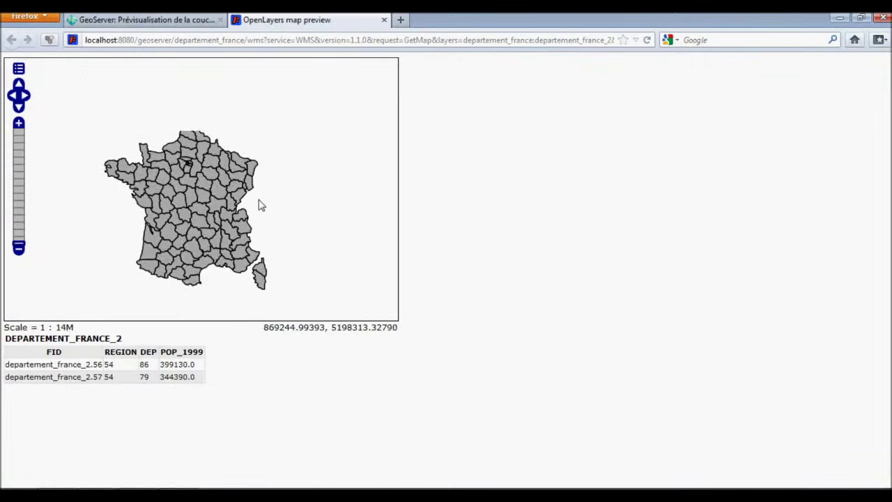
scroll(247, 212, "up", 1)
left_click_drag(204, 250, 213, 222)
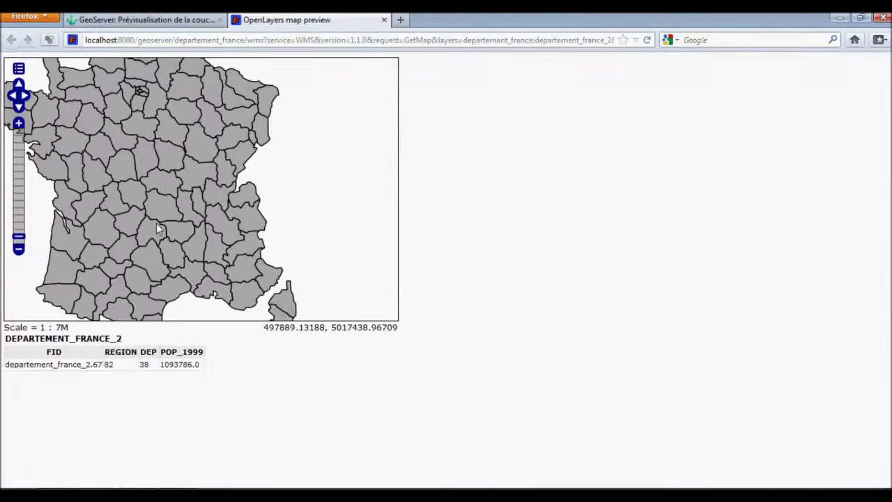
left_click(120, 169)
left_click(101, 161)
left_click_drag(148, 179, 170, 184)
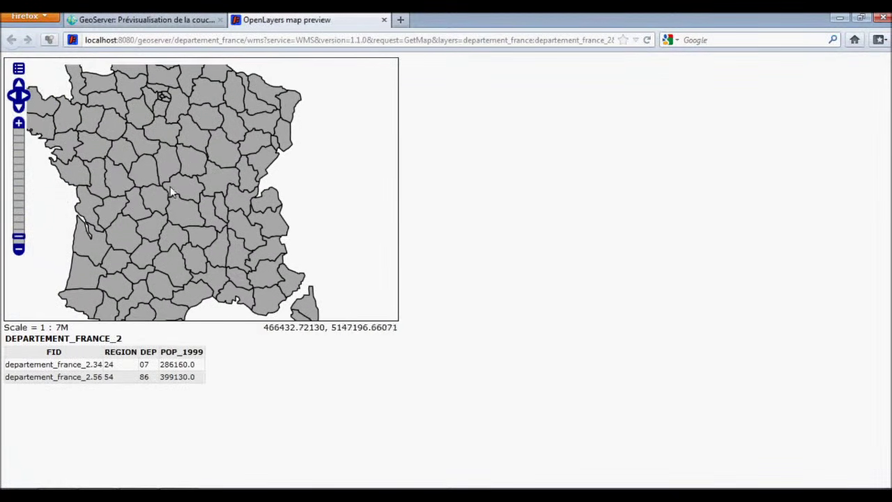
left_click(166, 95)
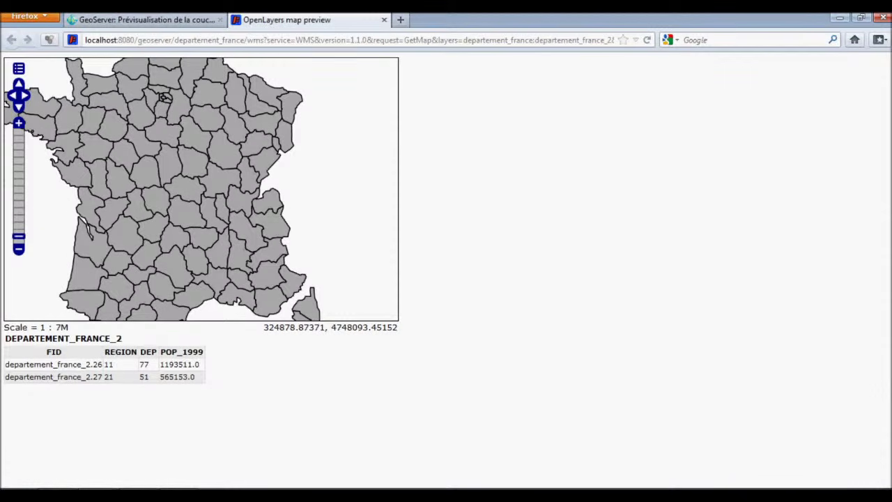
left_click(758, 495)
left_click(790, 423)
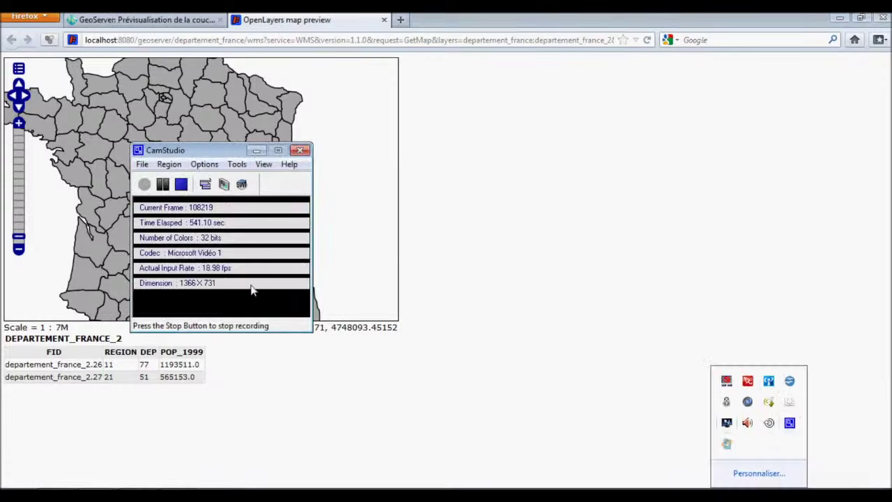
left_click(180, 184)
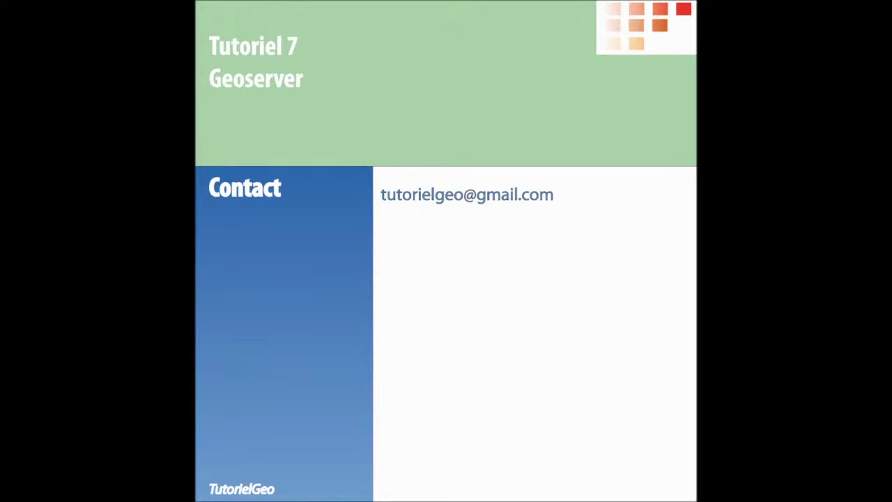
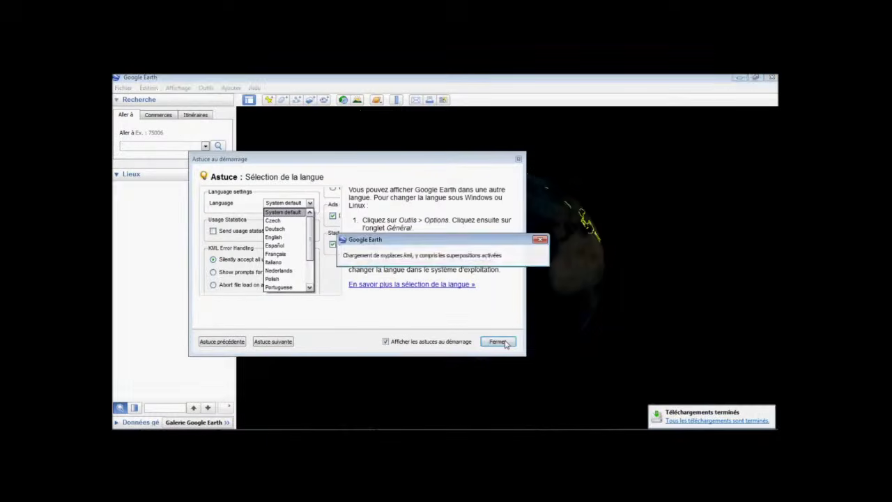
Dismiss the startup tips and show the departement_france_2-2.kmz department polygons over France.
left_click(495, 340)
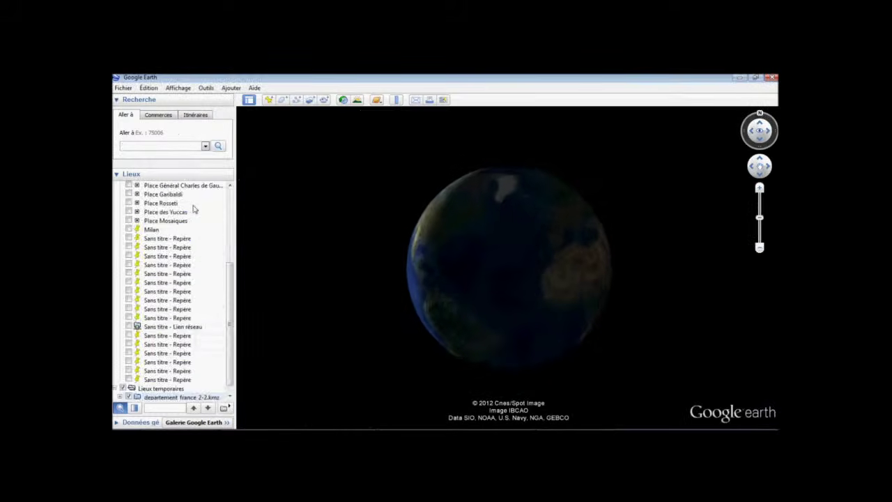
left_click(116, 185)
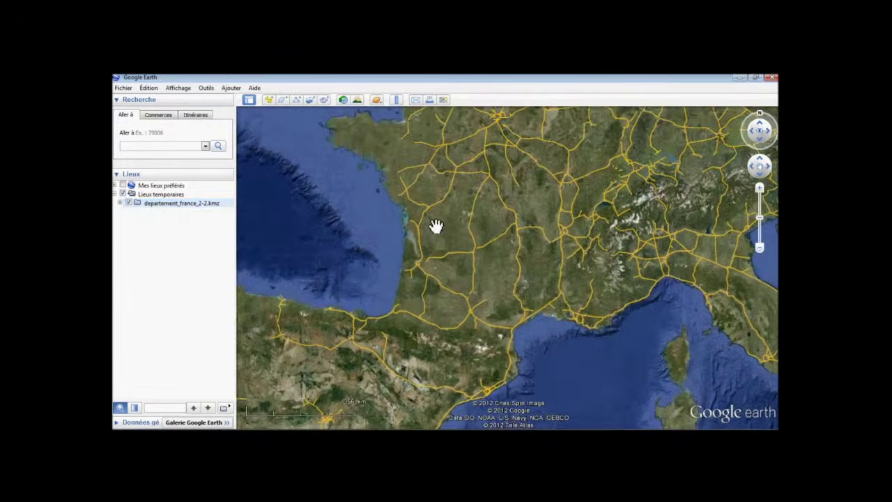
left_click(120, 203)
left_click(167, 213)
double_click(168, 213)
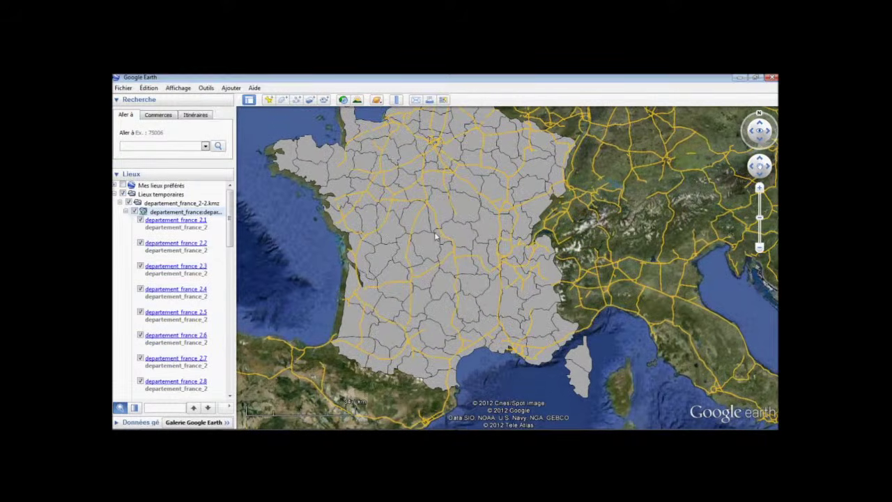
Show attribute balloons for several departments on the map, including departement_france_2.42 and 2.65.
left_click(428, 243)
left_click(491, 232)
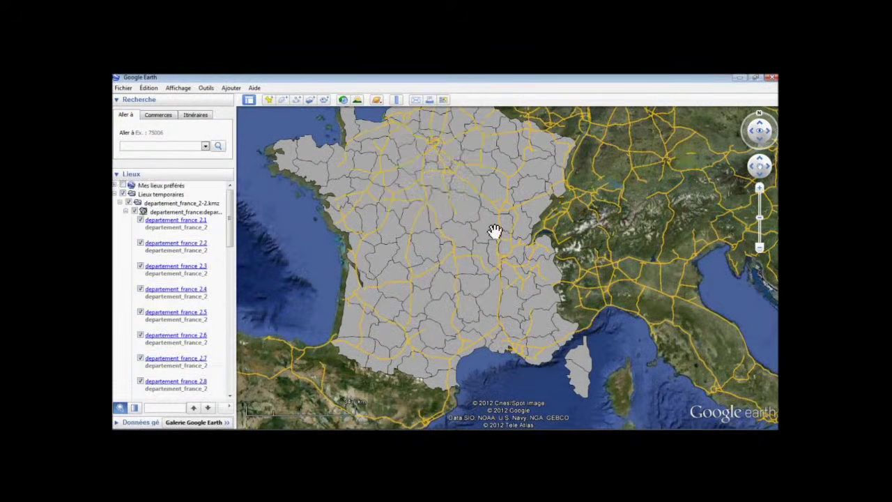
left_click(483, 256)
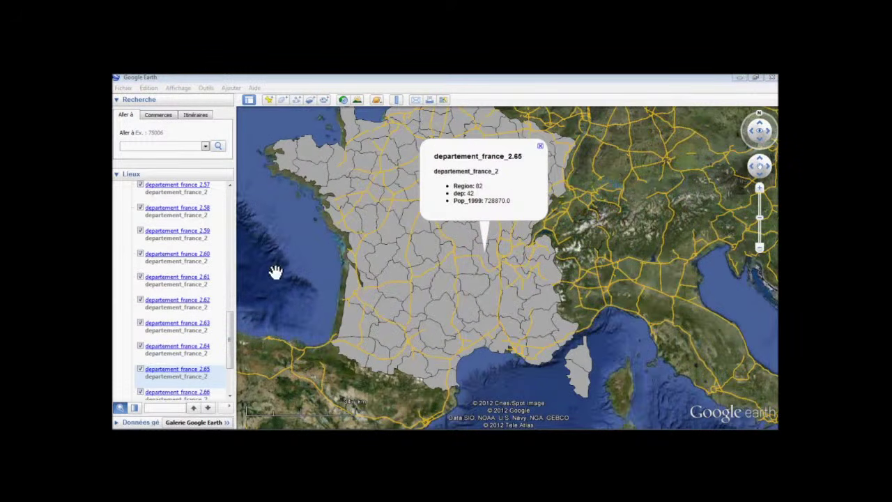
left_click(547, 326)
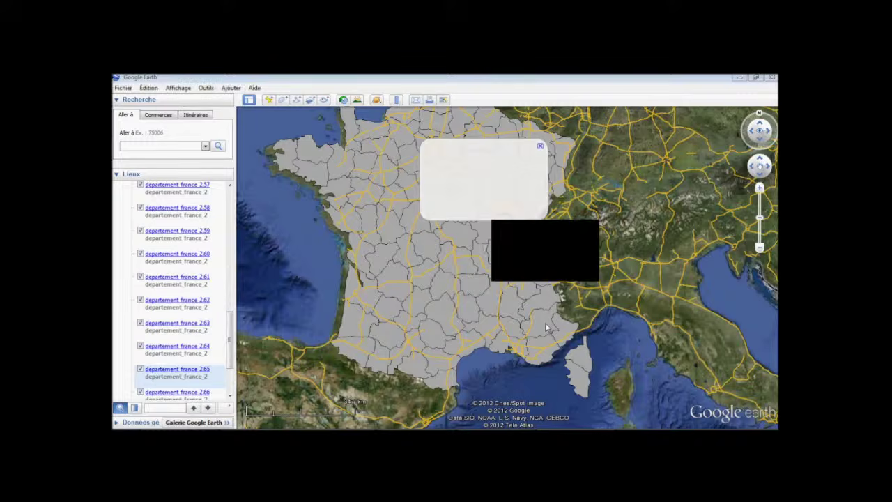
left_click(359, 327)
Show the details of departments 2.96, 2.2 and 2.3 from the places list.
scroll(228, 359, "up", 2)
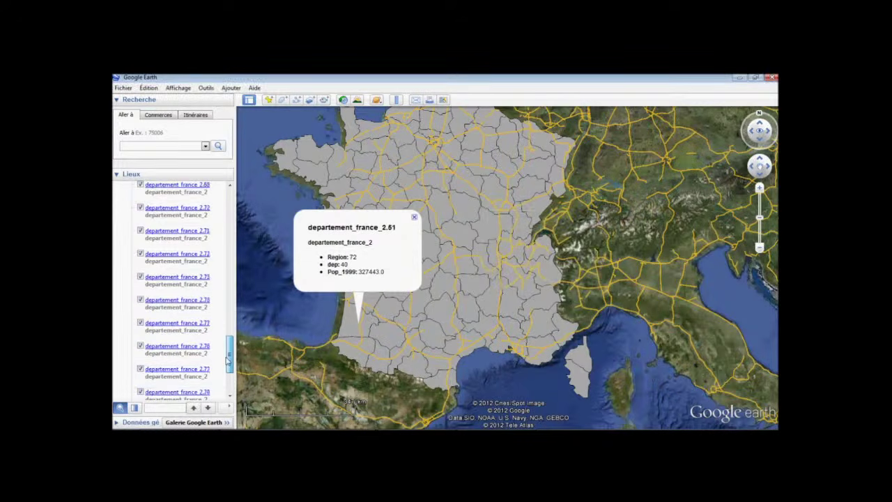
left_click_drag(228, 359, 230, 380)
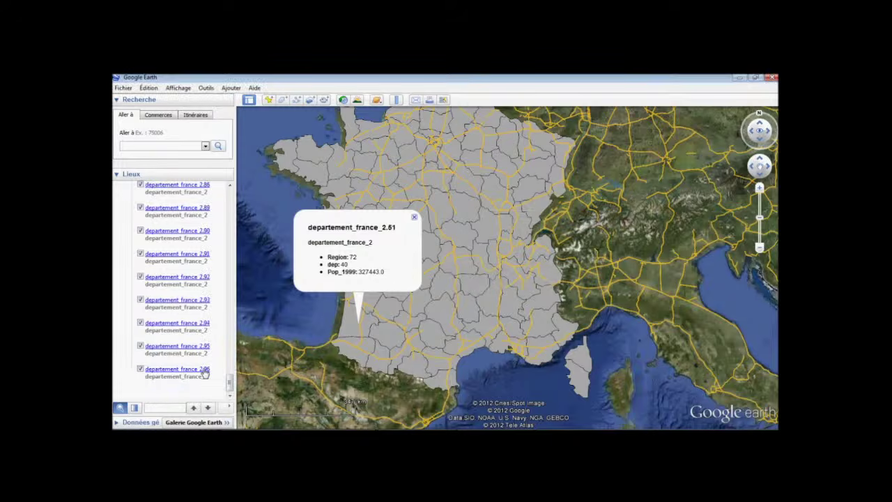
left_click(205, 374)
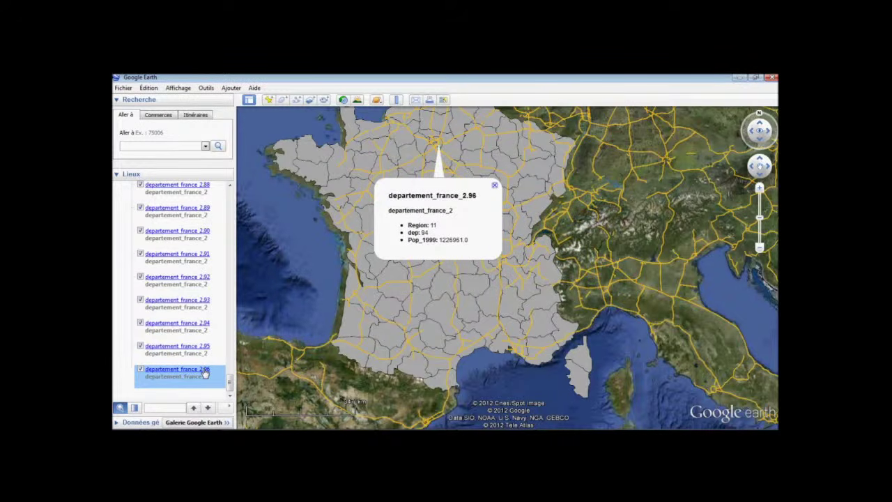
scroll(200, 269, "up", 15)
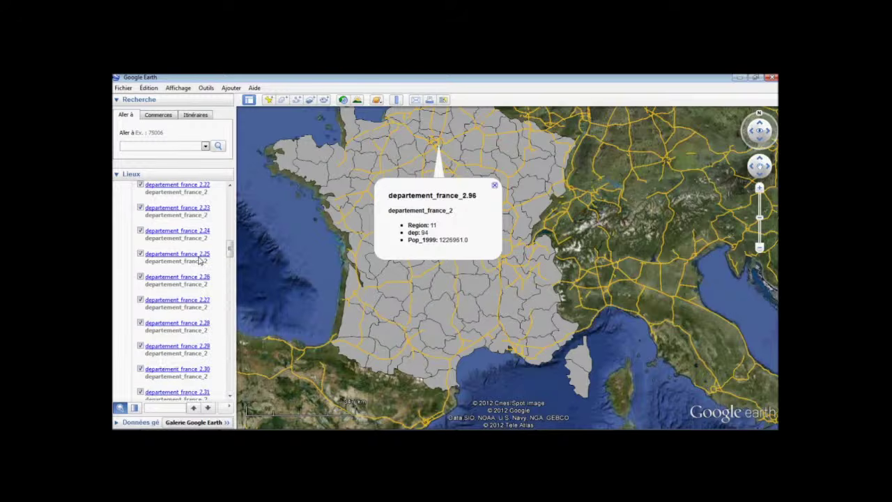
scroll(200, 260, "up", 5)
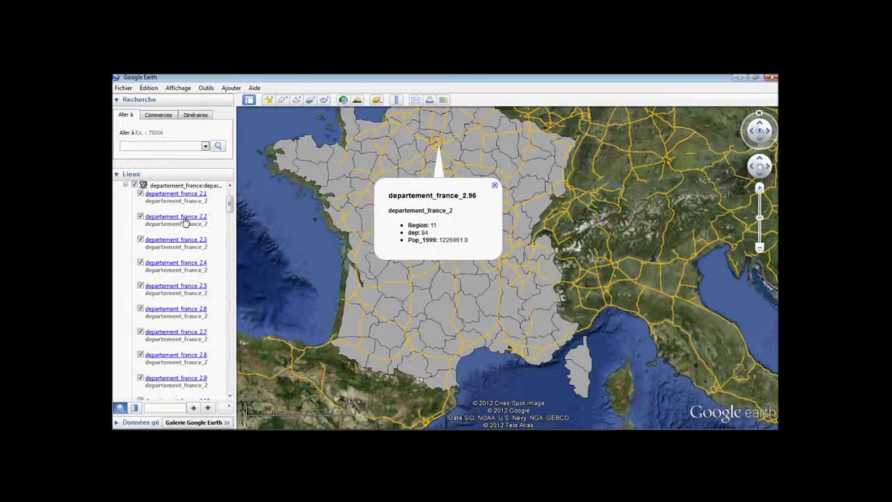
left_click(185, 221)
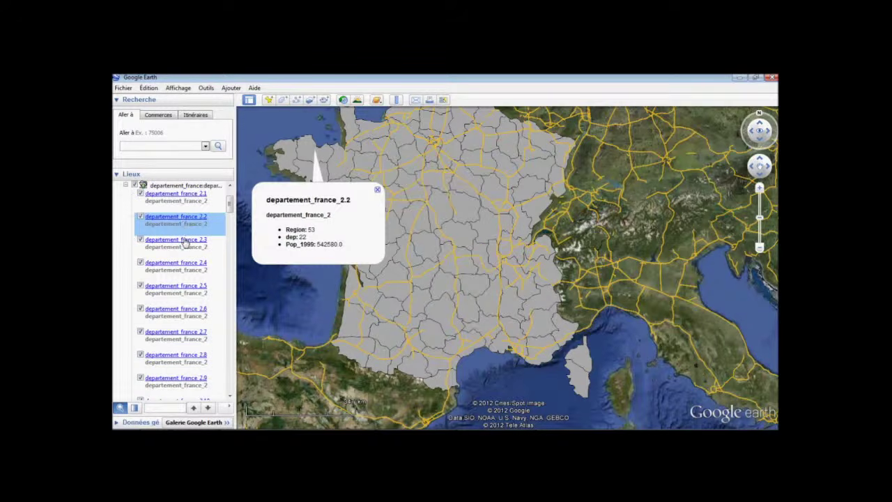
left_click(184, 240)
scroll(183, 278, "down", 2)
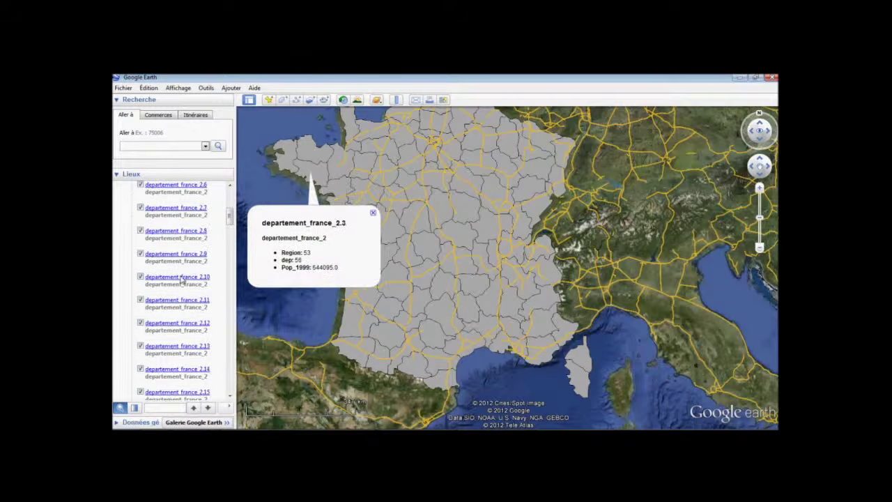
left_click(182, 281)
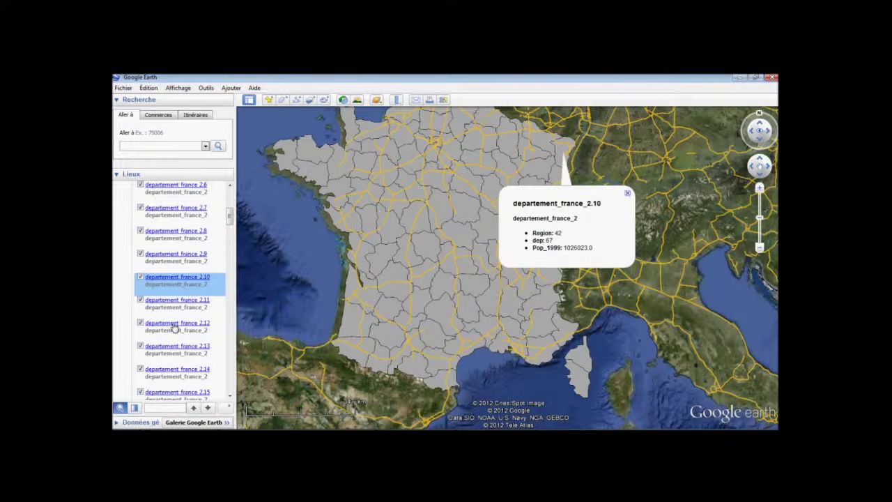
left_click(174, 329)
scroll(175, 328, "down", 4)
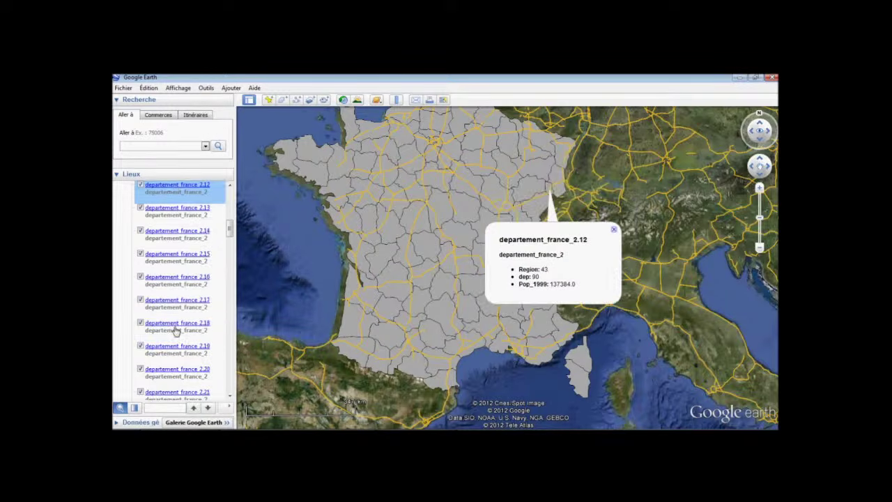
left_click(184, 330)
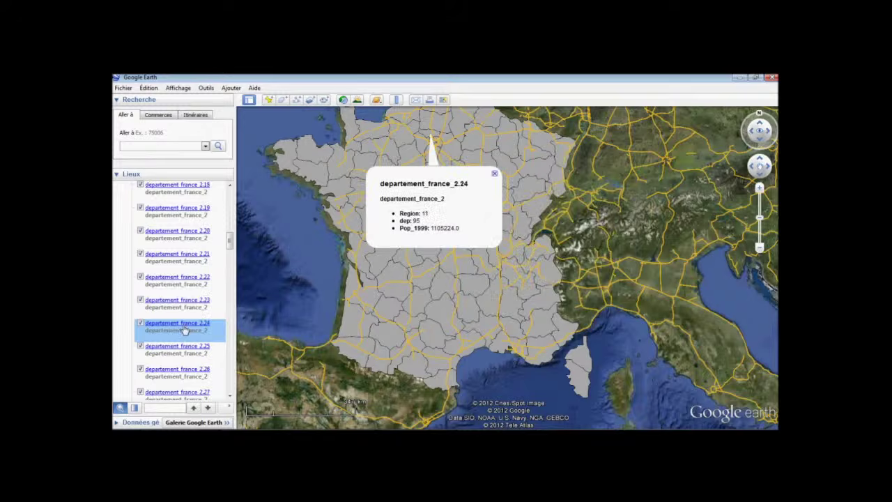
scroll(184, 330, "down", 3)
left_click(186, 330)
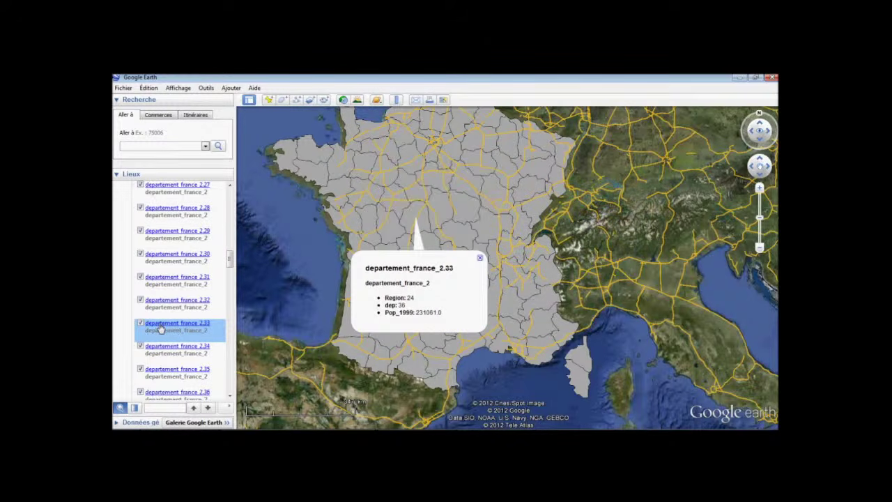
right_click(161, 327)
left_click(192, 318)
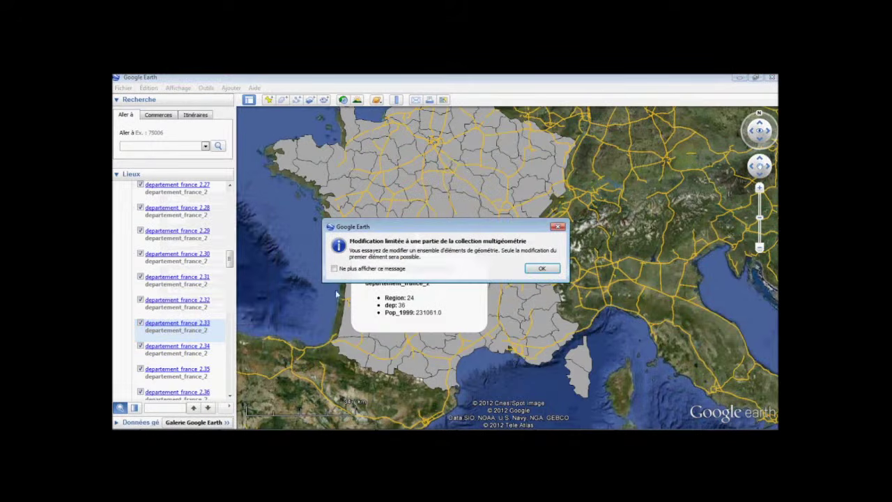
left_click(535, 267)
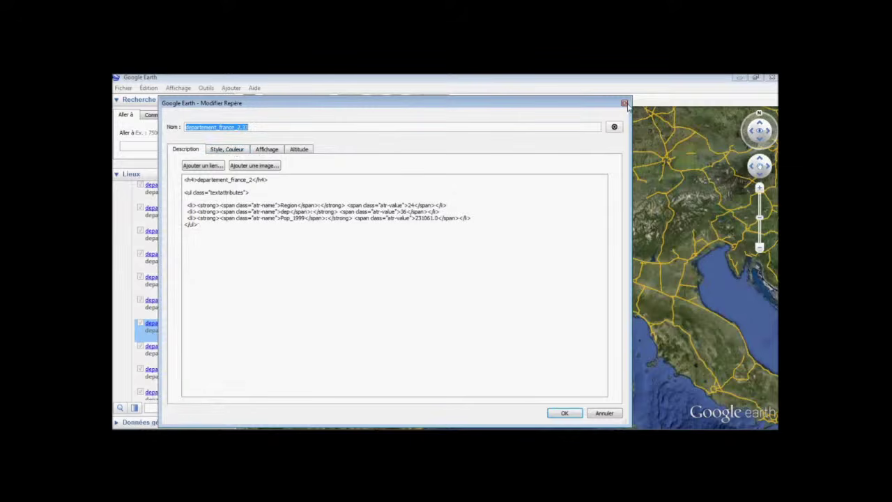
left_click(625, 103)
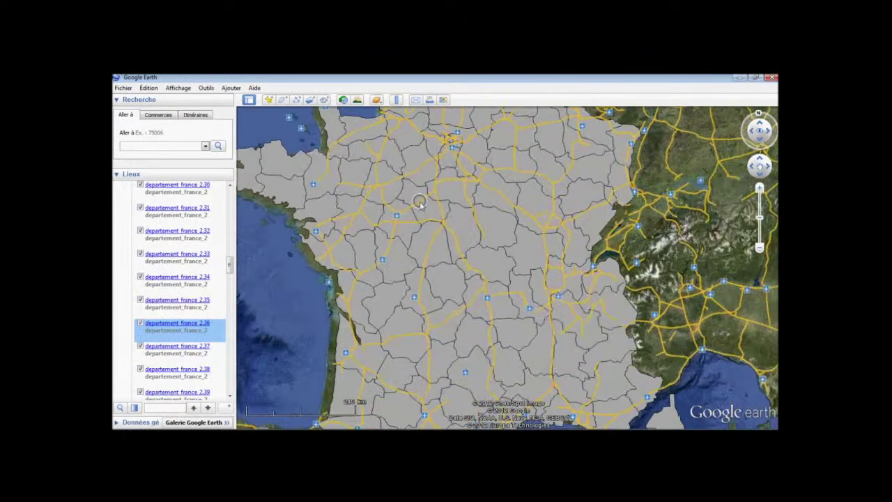
Fly the tilted view over the Mediterranean and mountains, then zoom back out to France.
scroll(422, 198, "down", 5)
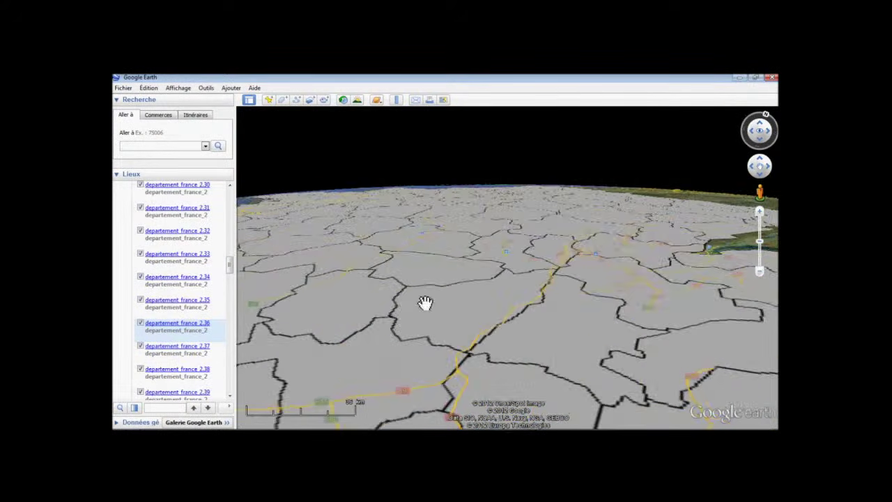
left_click_drag(425, 304, 480, 202)
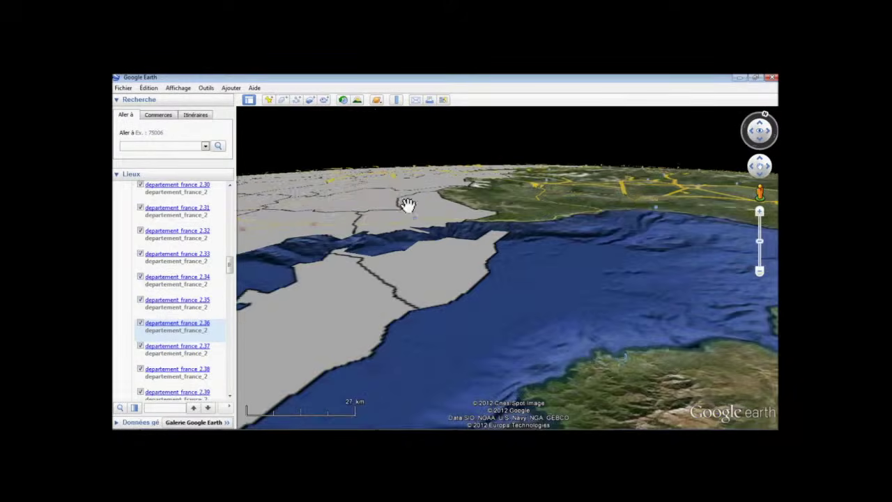
left_click_drag(406, 186, 355, 299)
mouse_move(548, 214)
left_mouse_down()
mouse_move(542, 242)
mouse_move(448, 317)
mouse_move(409, 195)
mouse_move(414, 132)
left_mouse_up()
left_click_drag(537, 328, 564, 342)
mouse_move(346, 127)
left_mouse_down()
mouse_move(372, 214)
mouse_move(360, 228)
mouse_move(566, 351)
mouse_move(538, 282)
mouse_move(552, 256)
left_mouse_up()
scroll(527, 274, "down", 1)
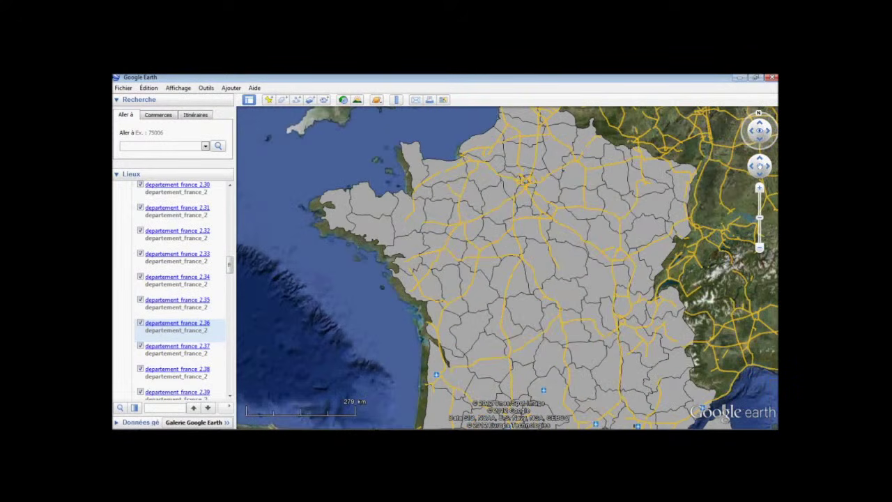
scroll(182, 330, "up", 10)
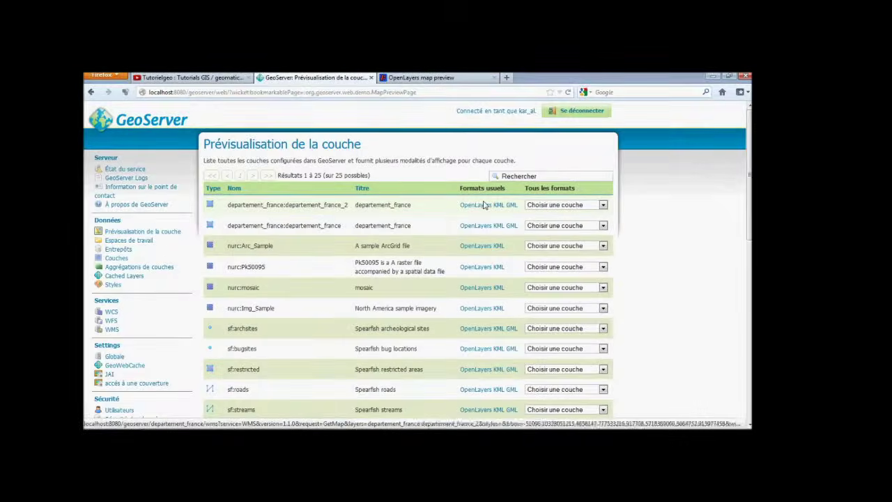
Preview departement_france_2 in OpenLayers and return to the GeoServer layer preview page.
left_click(488, 208)
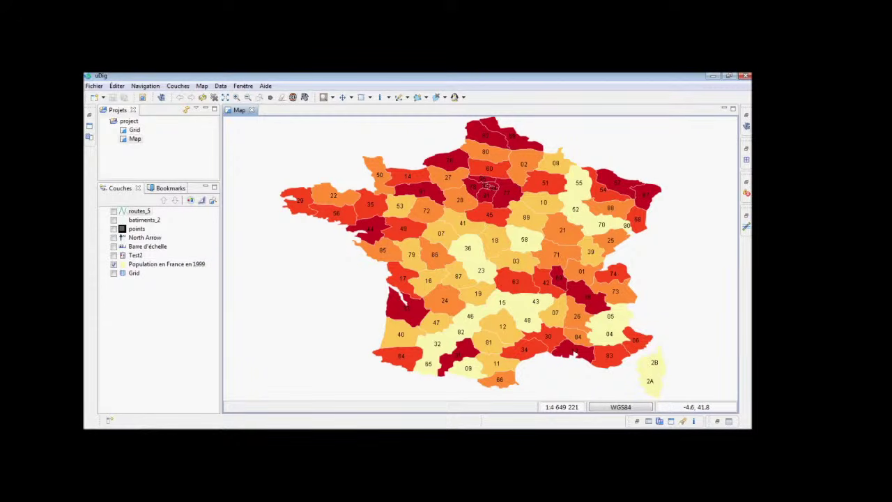
key("alt+Tab")
left_click(307, 77)
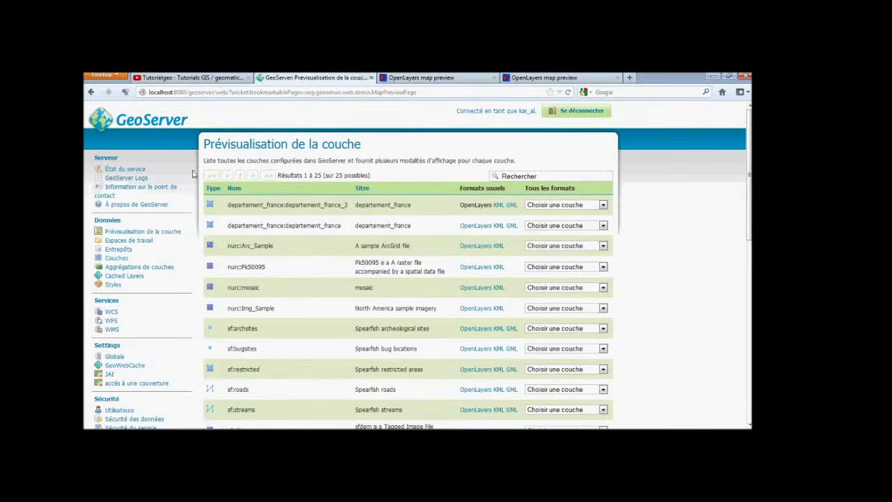
Show GeoServer's list of 21 published styles.
scroll(171, 279, "down", 3)
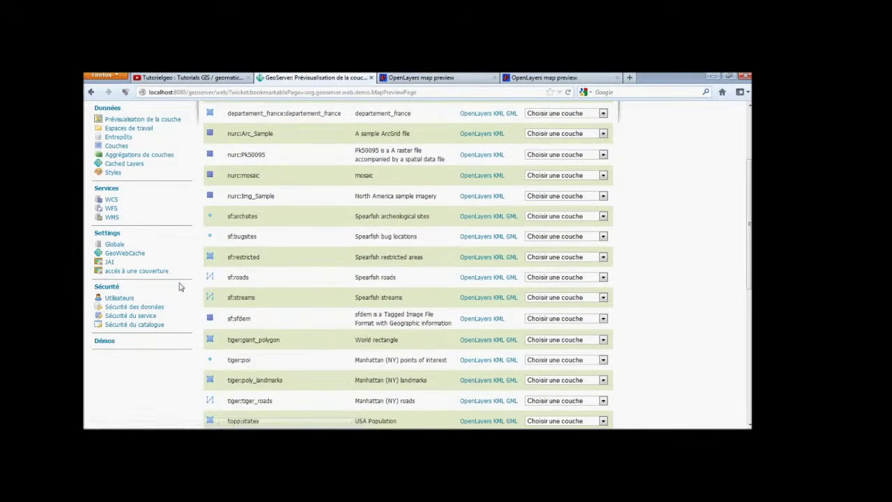
scroll(171, 276, "up", 2)
left_click(114, 230)
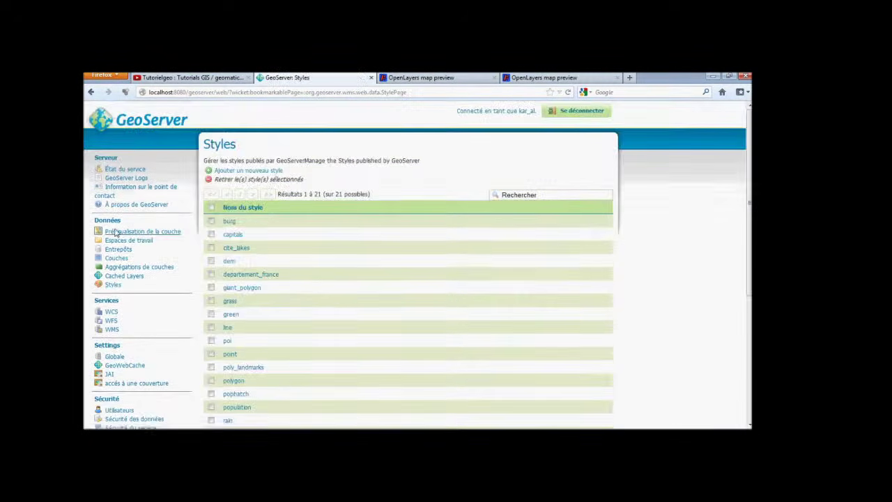
Start a new style and load the departement_france SLD file into the style editor.
left_click(229, 173)
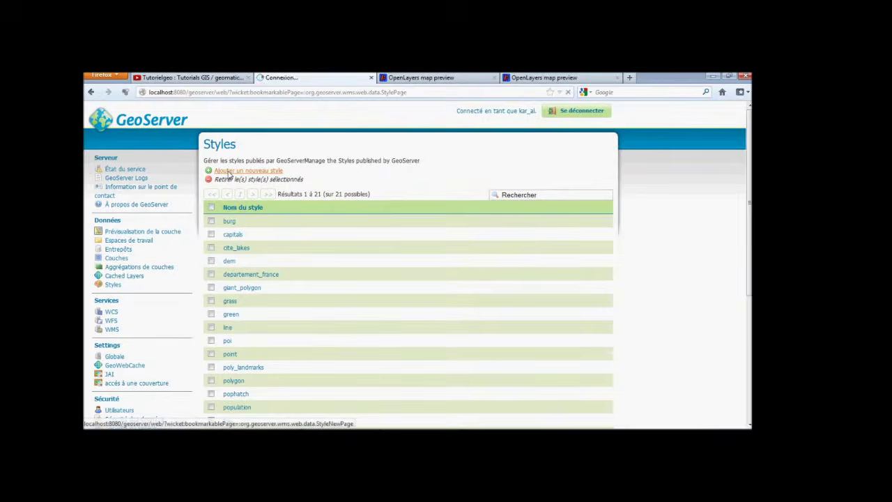
scroll(233, 199, "down", 5)
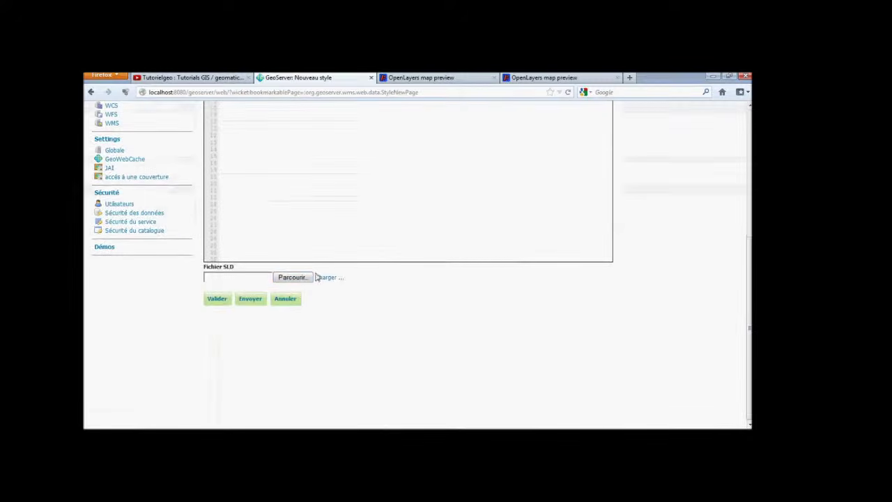
left_click(302, 282)
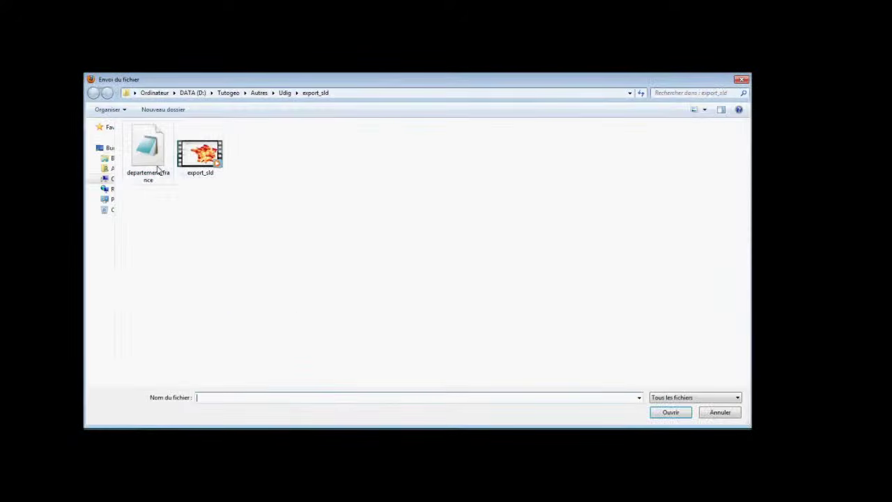
left_click(160, 170)
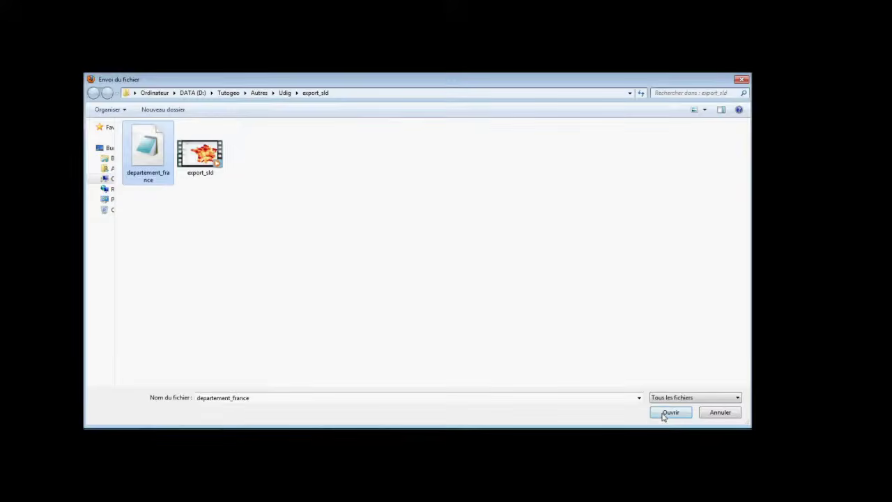
left_click(666, 414)
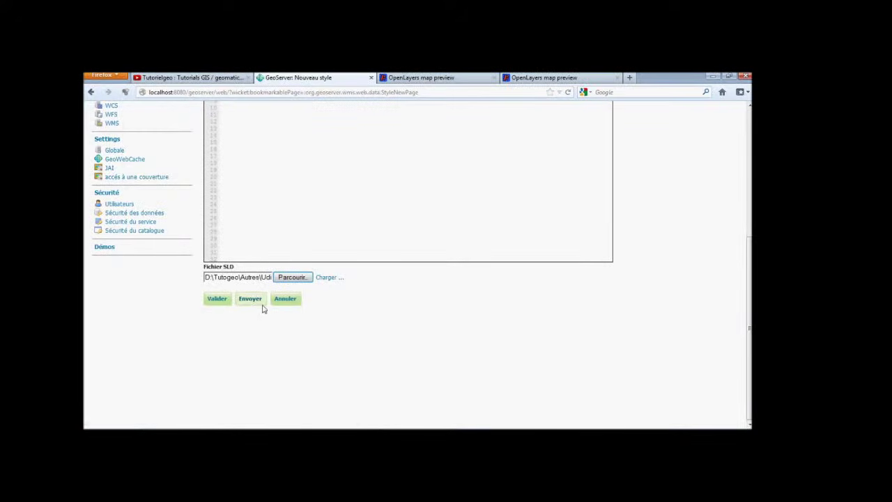
left_click(333, 278)
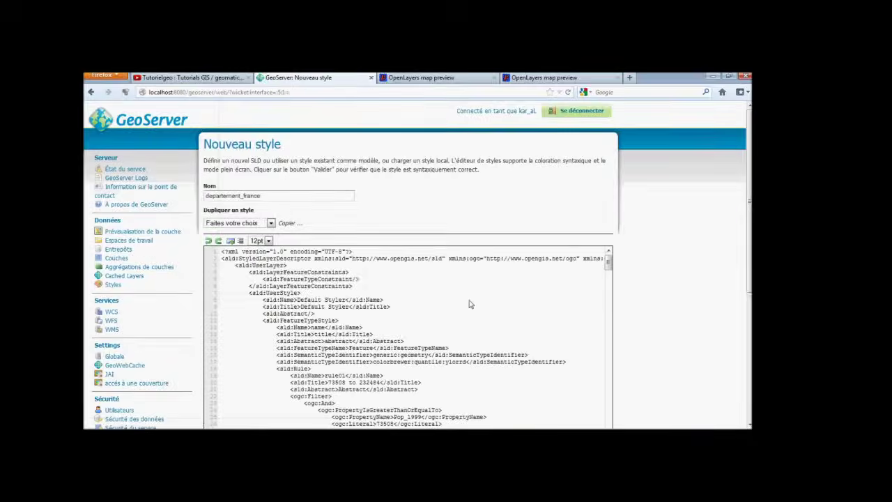
Submit the style, renaming it departement_france_2 after the duplicate-name error.
scroll(596, 302, "down", 3)
scroll(651, 297, "down", 4)
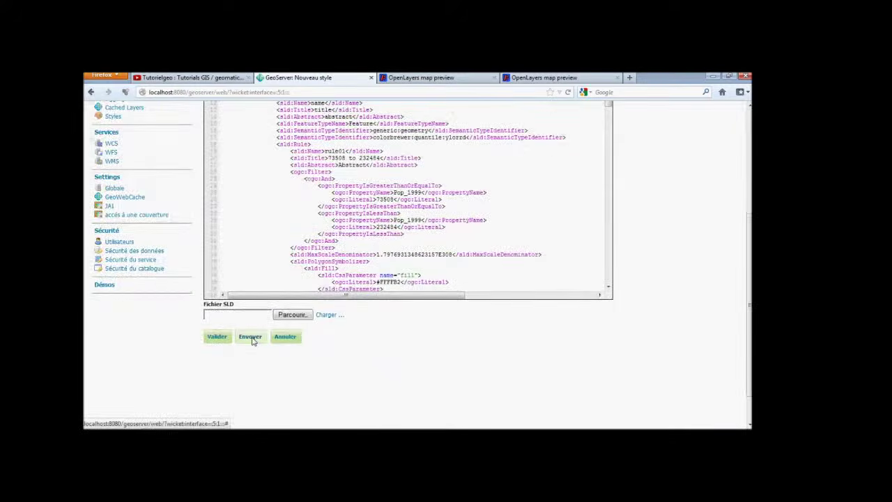
left_click(250, 337)
left_click(273, 210)
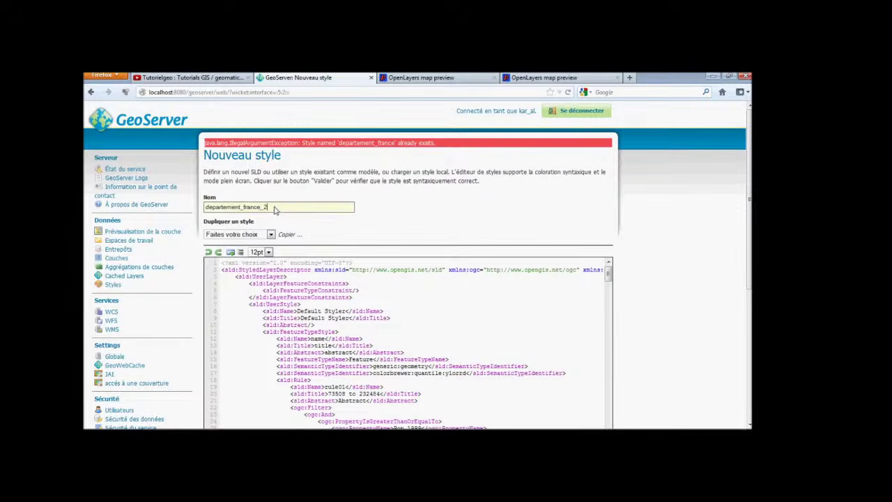
type("_2")
scroll(274, 209, "down", 5)
left_click(255, 300)
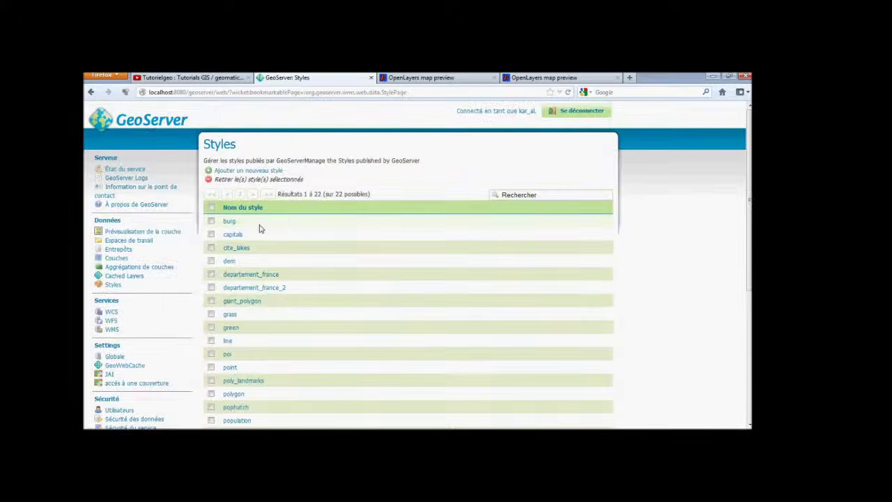
Preview departement_france_2 in OpenLayers, return to Layer Preview, and close the tutorial video tab.
scroll(258, 230, "down", 2)
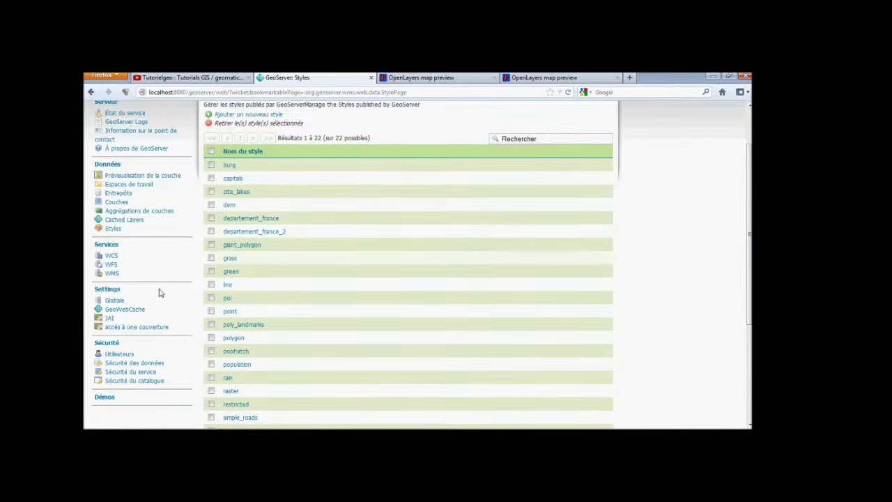
left_click(138, 178)
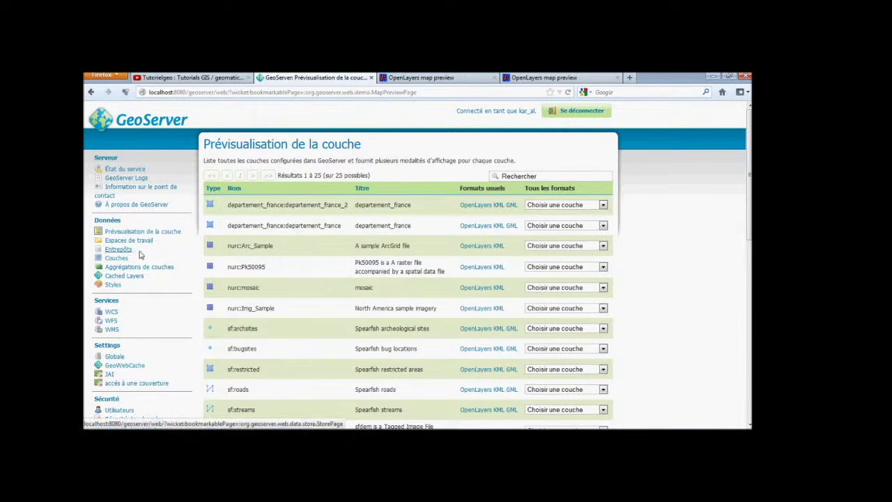
left_click(473, 206)
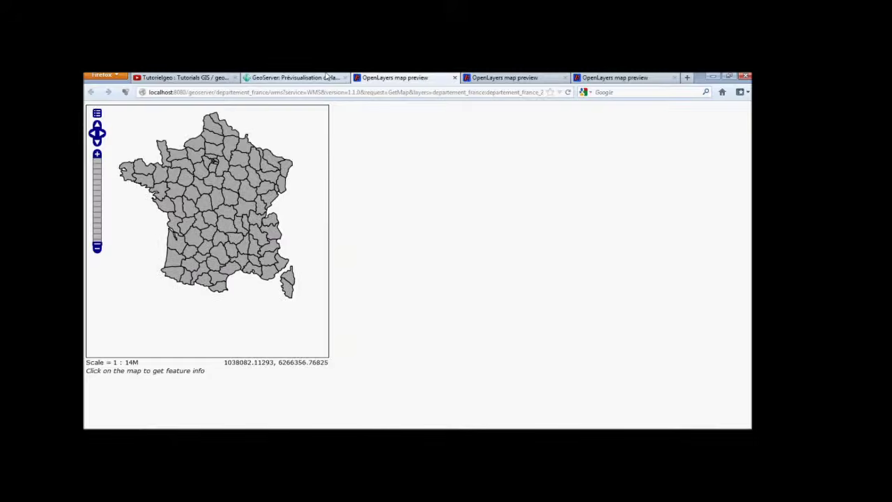
left_click(296, 77)
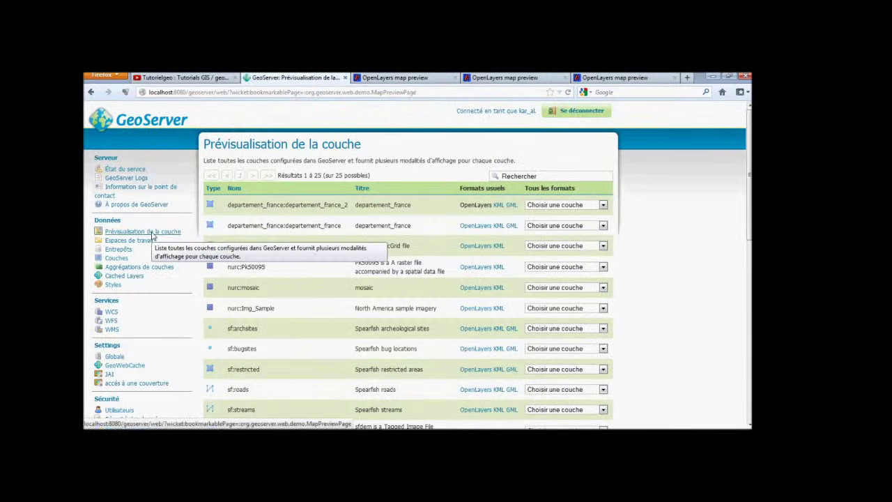
left_click(235, 78)
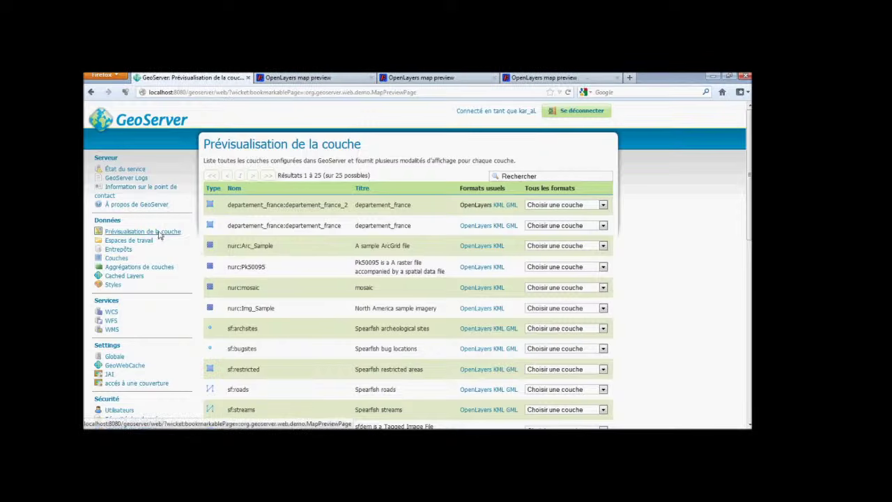
Set departement_france_2 as the layer's default style under Publication and save the layer.
left_click(119, 258)
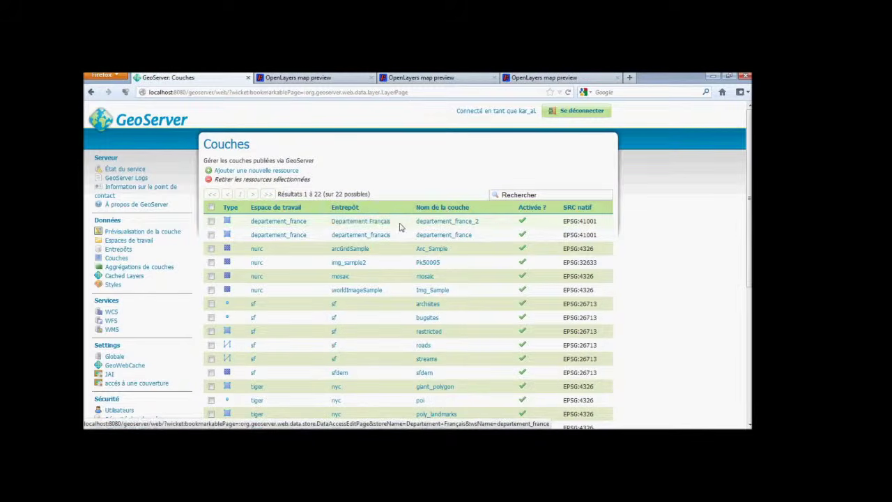
left_click(428, 222)
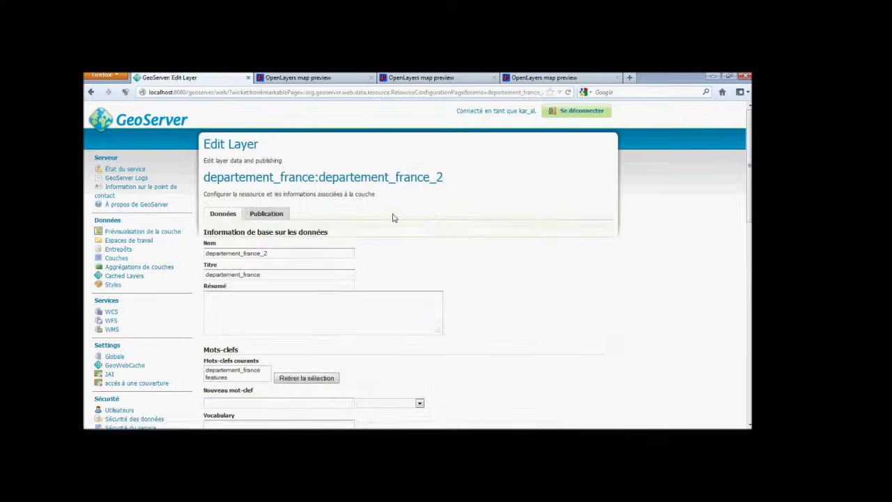
left_click(283, 215)
scroll(478, 245, "down", 5)
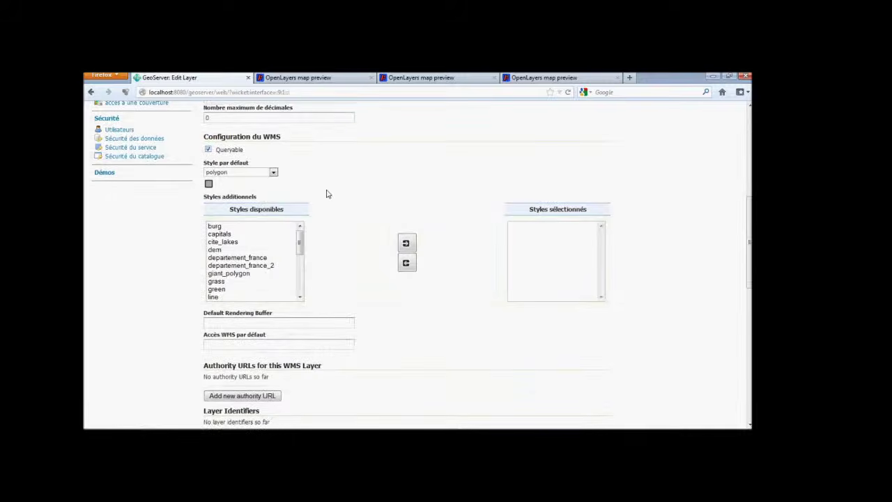
left_click(274, 173)
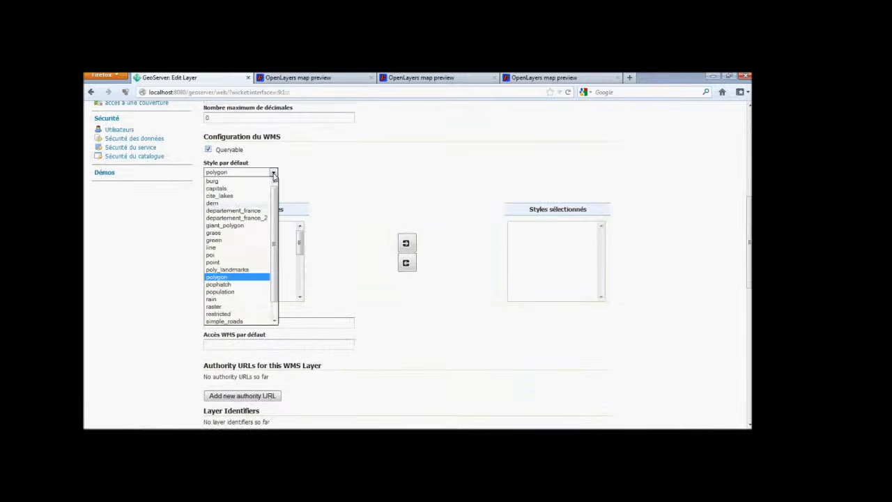
left_click(263, 221)
scroll(393, 277, "down", 10)
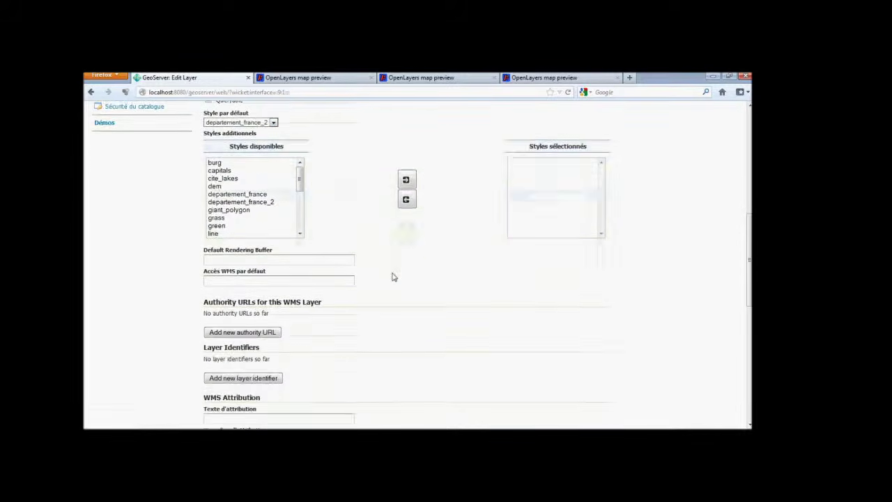
left_click(225, 298)
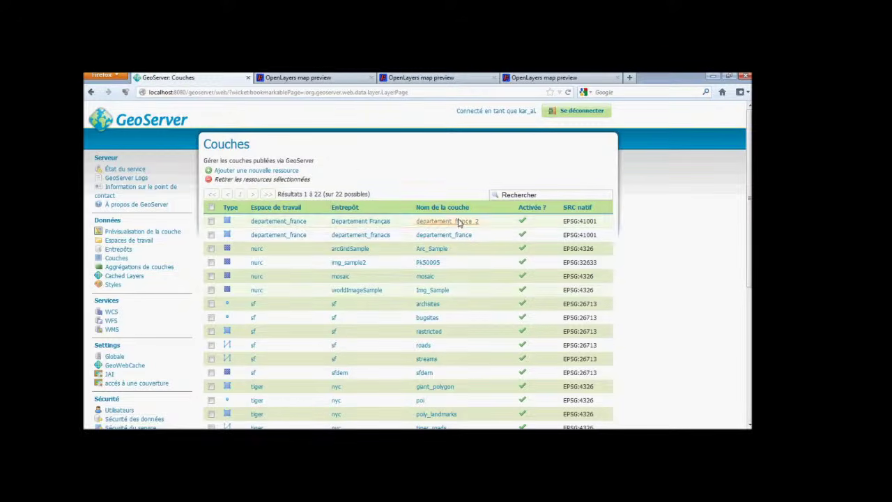
Confirm departement_france_2 renders red-to-yellow in OpenLayers, then request its KML for Google Earth.
left_click(134, 237)
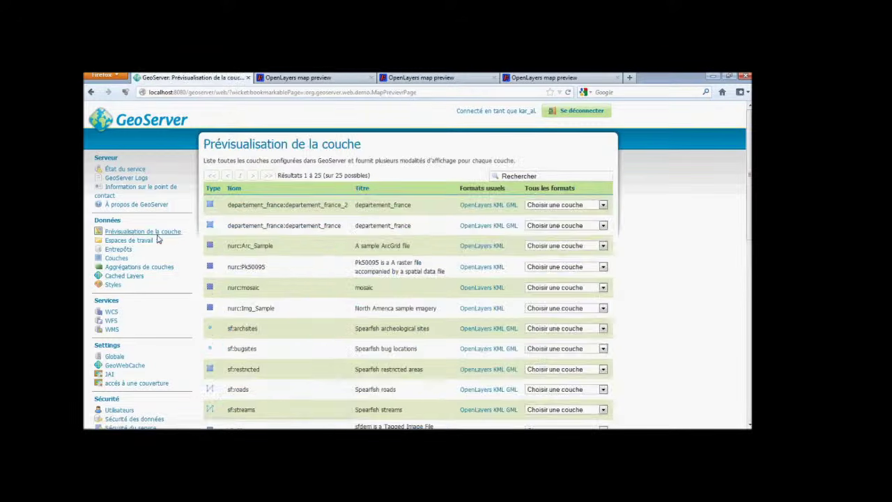
left_click(488, 206)
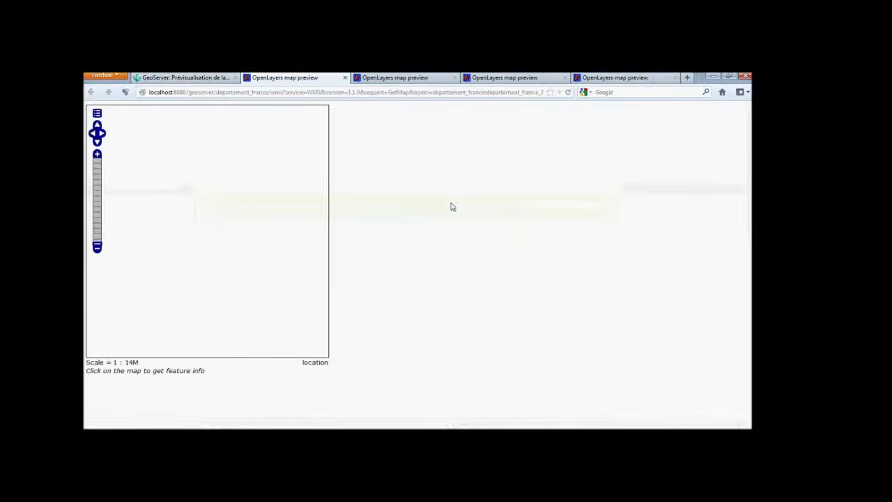
scroll(285, 229, "up", 1)
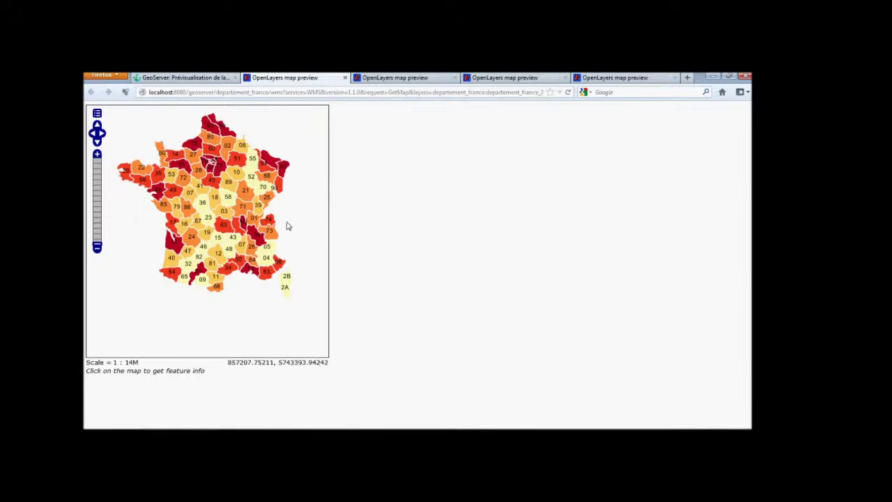
scroll(237, 221, "down", 1)
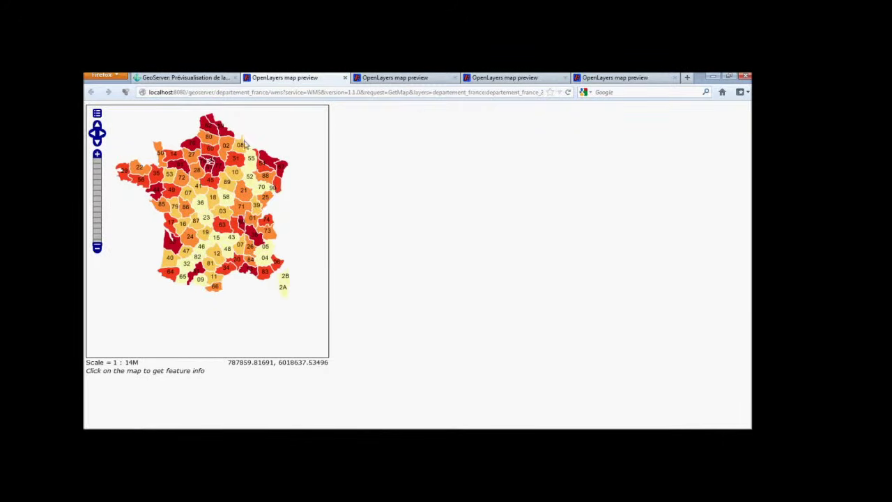
left_click(203, 79)
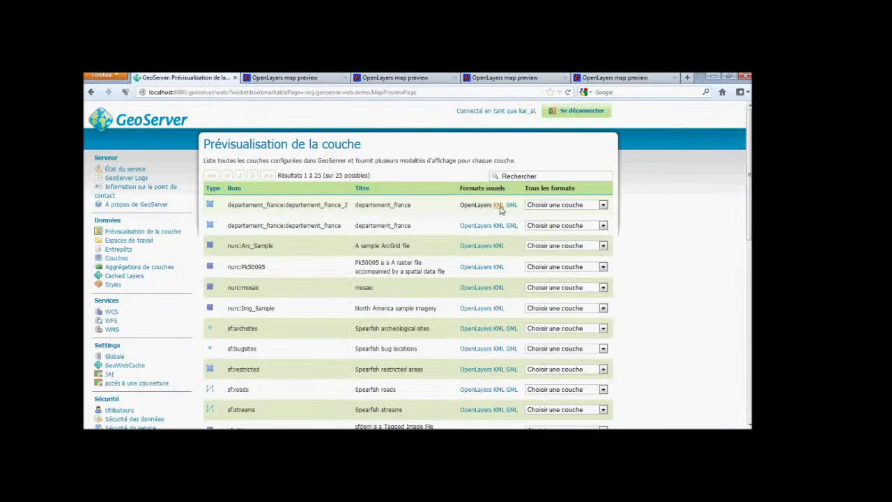
left_click(495, 205)
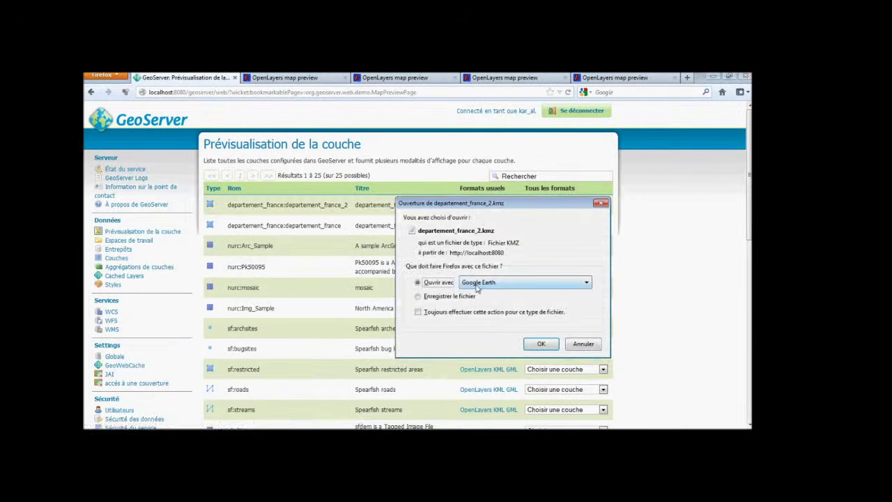
Open the KMZ in Google Earth, frame France's shaded departments, and collapse Mes lieux préférés.
left_click(531, 346)
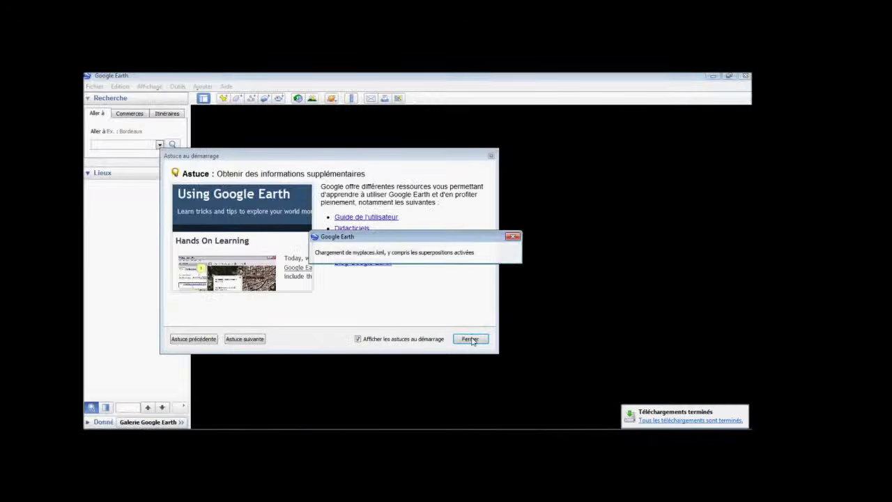
left_click(471, 339)
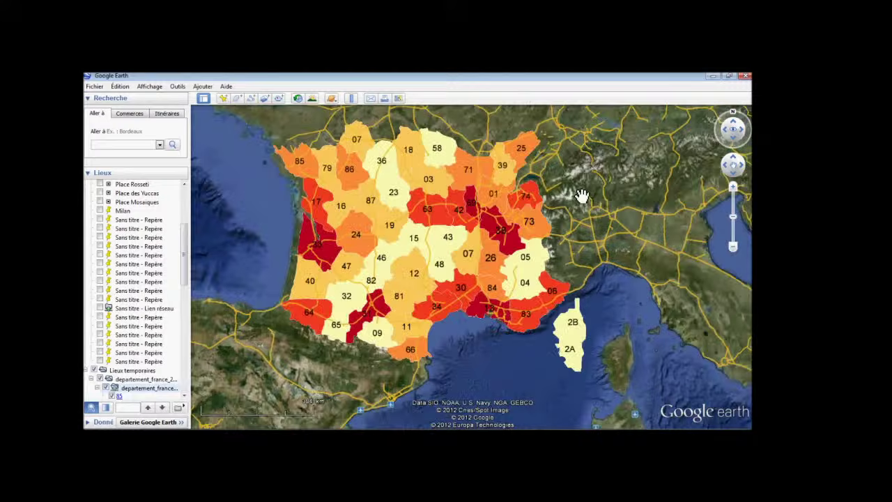
left_click_drag(581, 195, 586, 270)
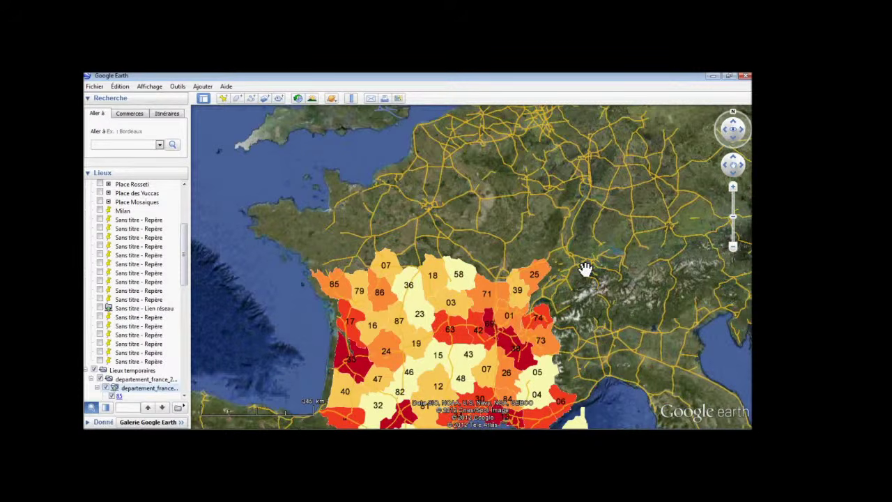
scroll(586, 270, "down", 1)
left_click_drag(184, 272, 183, 304)
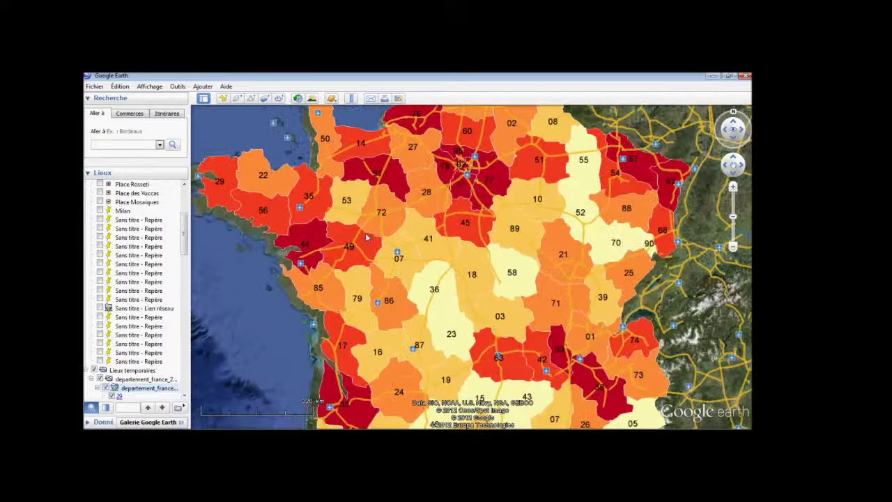
scroll(366, 236, "up", 3)
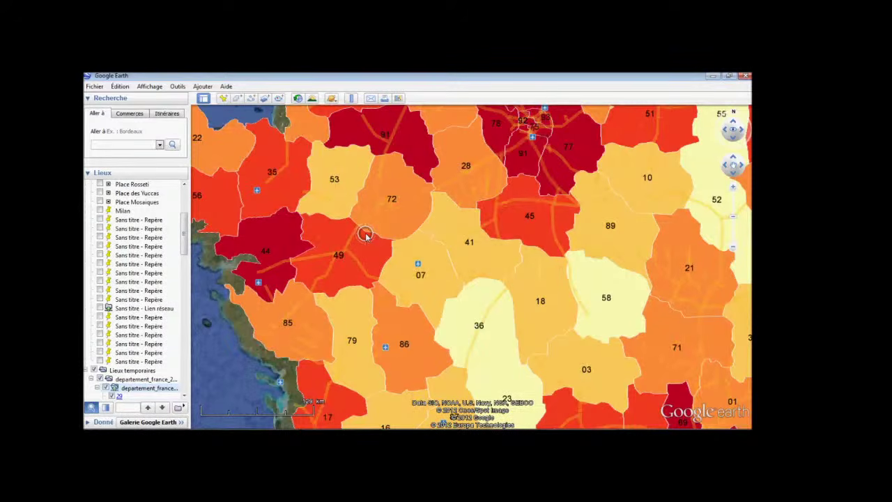
scroll(365, 235, "down", 5)
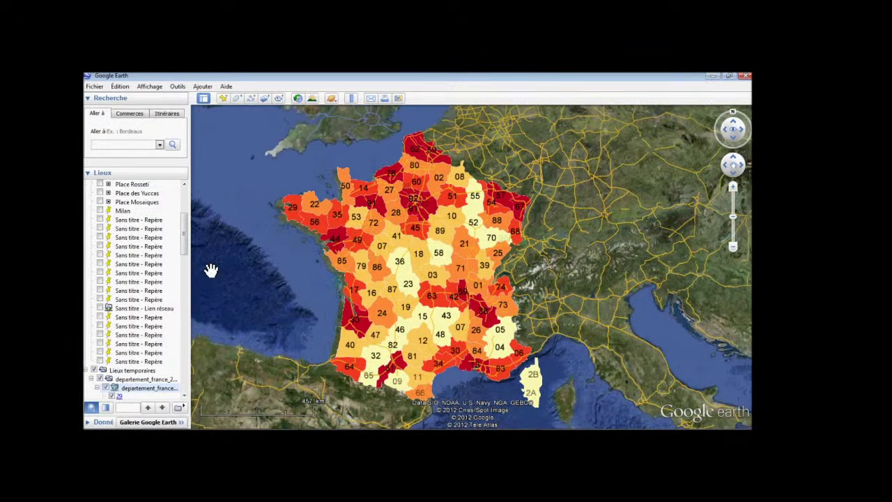
scroll(140, 279, "up", 10)
left_click(86, 184)
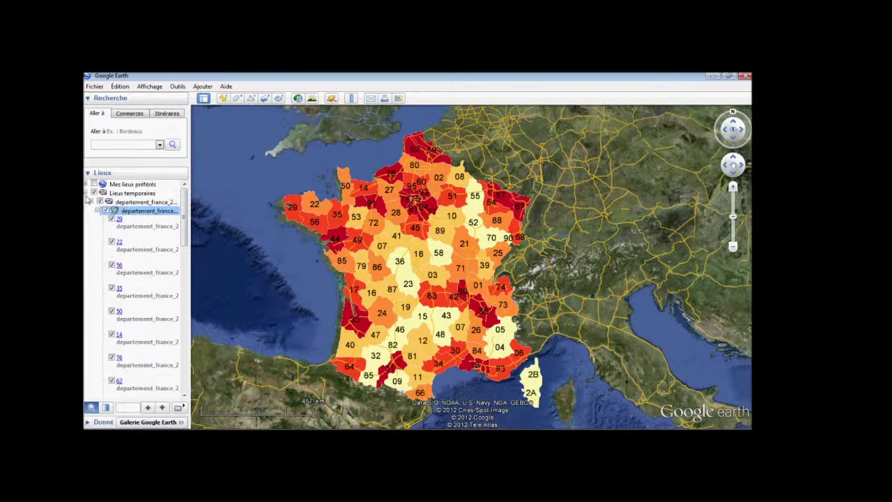
left_click(419, 281)
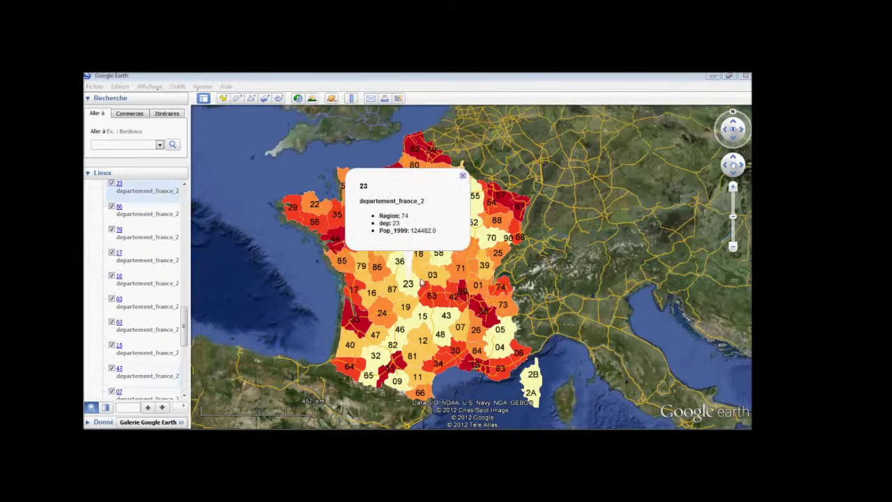
left_click(423, 279)
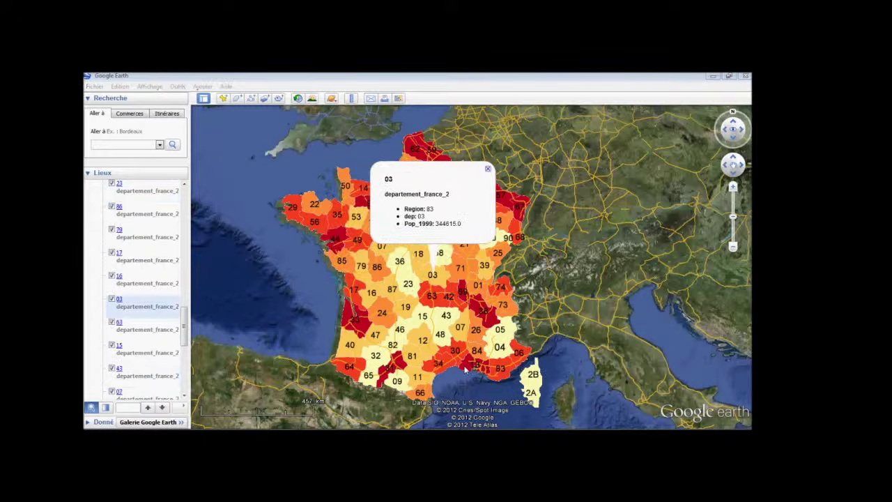
left_click(488, 170)
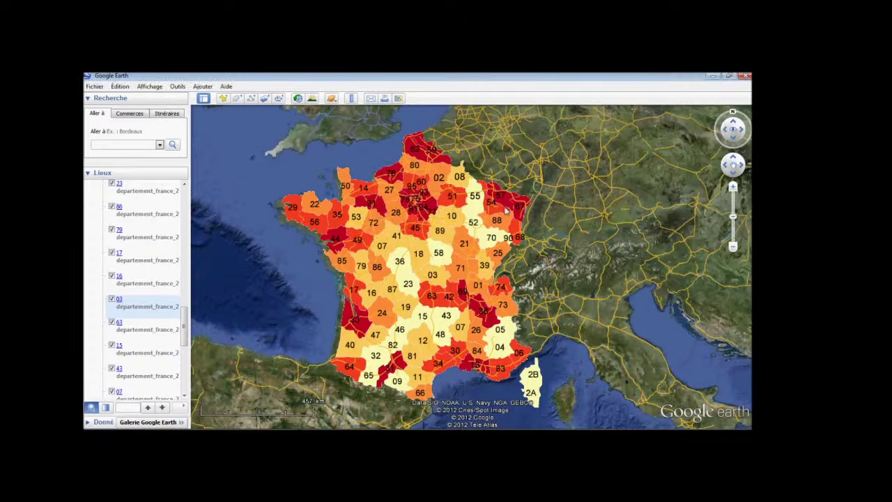
scroll(556, 272, "up", 2)
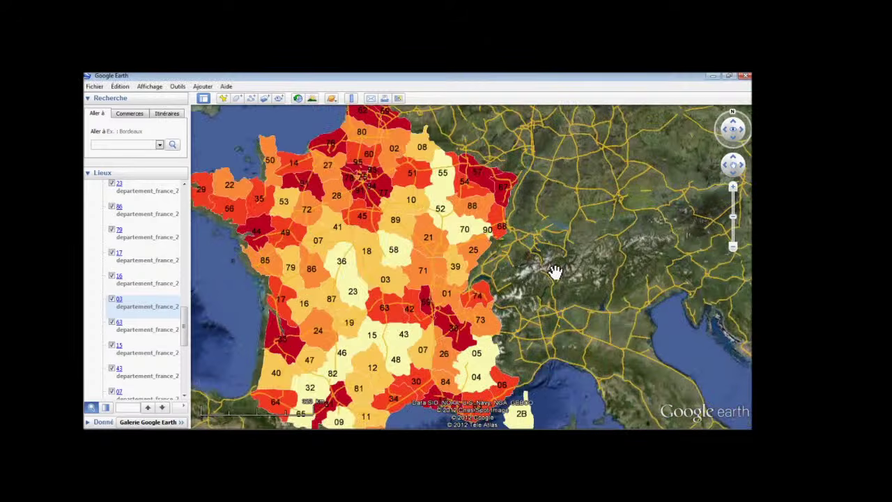
scroll(555, 272, "down", 2)
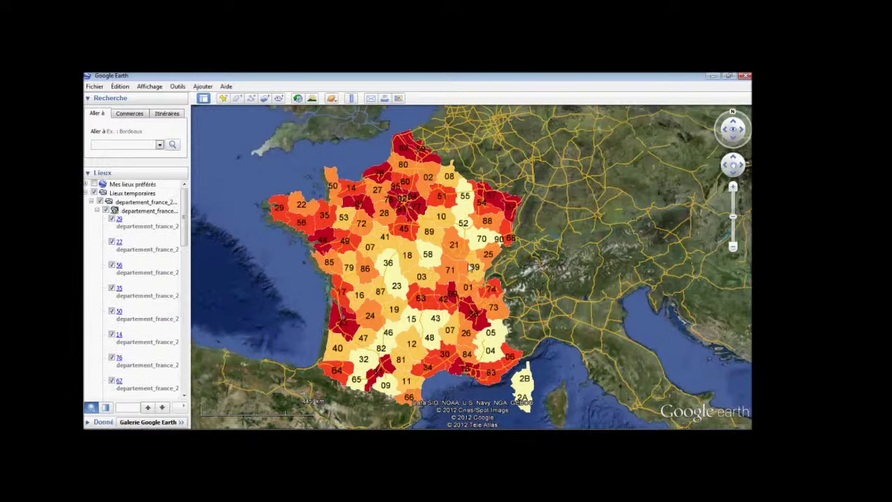
scroll(349, 244, "up", 3)
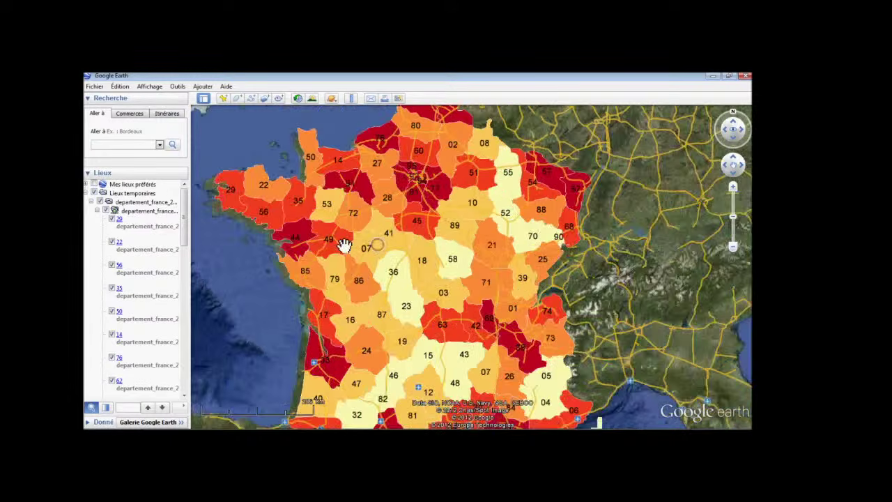
left_click(114, 291)
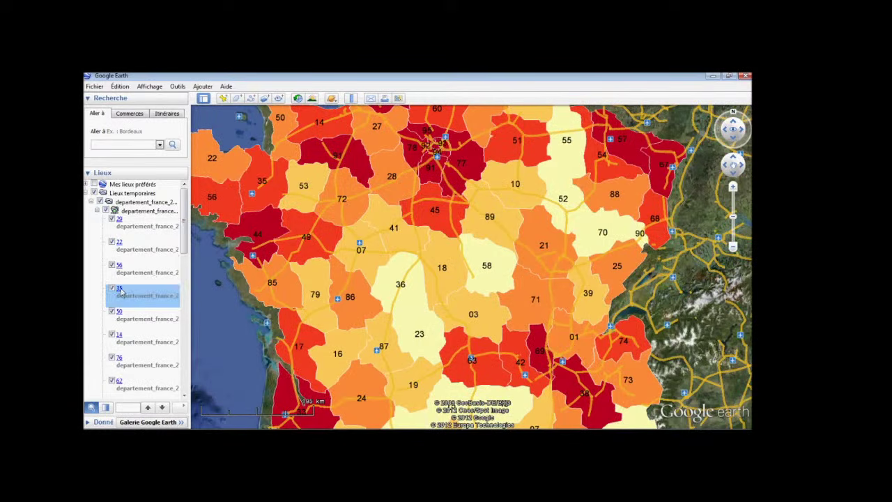
right_click(140, 298)
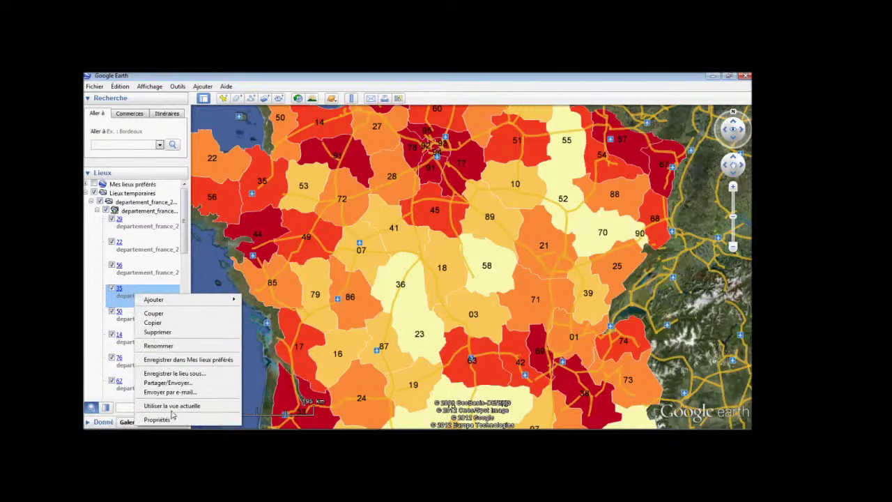
left_click(167, 419)
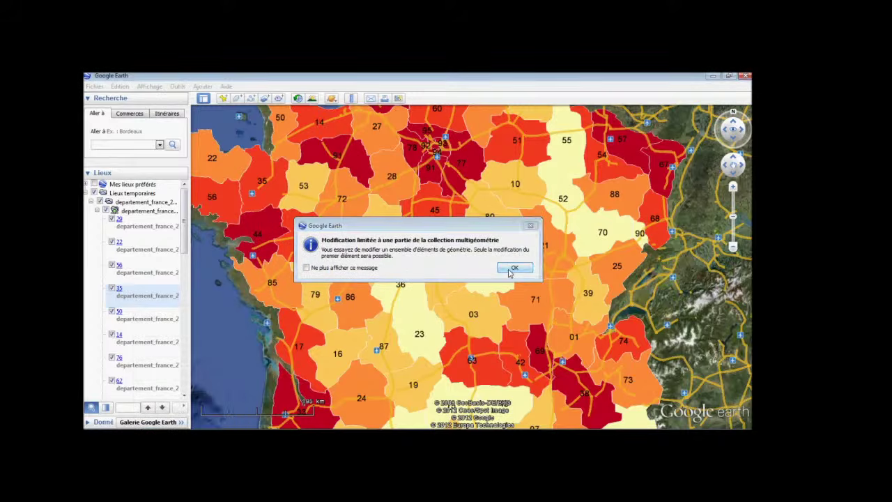
left_click(512, 268)
left_click(200, 150)
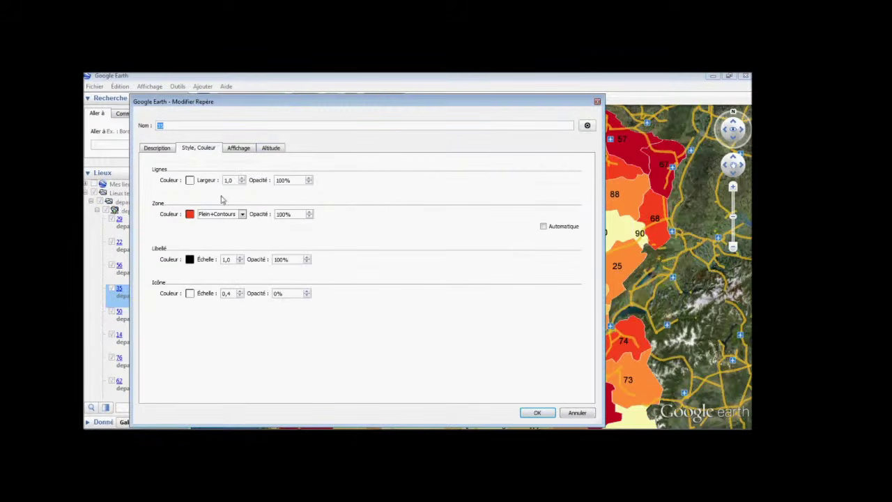
left_click(242, 151)
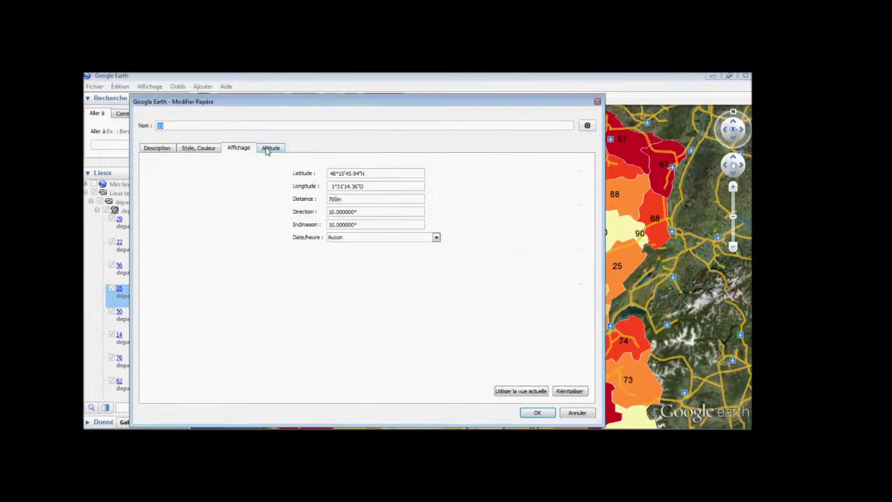
left_click(269, 150)
left_click(597, 101)
scroll(631, 251, "down", 5)
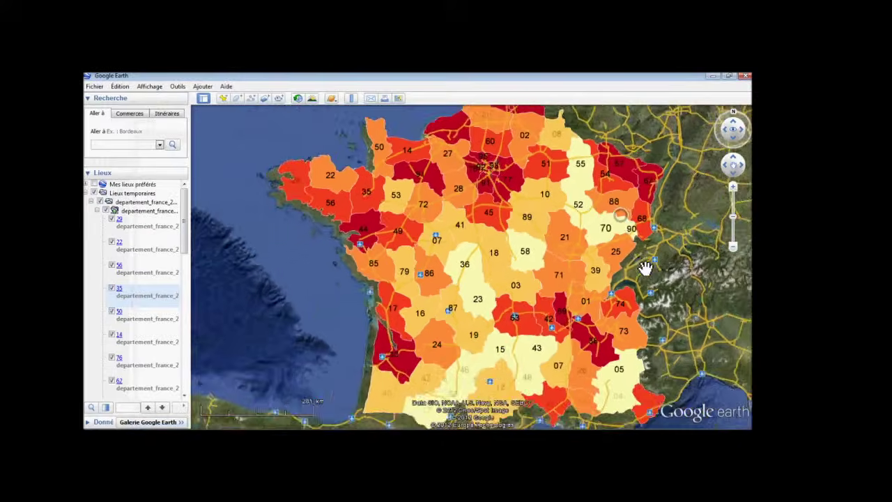
left_click_drag(610, 204, 590, 242)
scroll(591, 241, "down", 5)
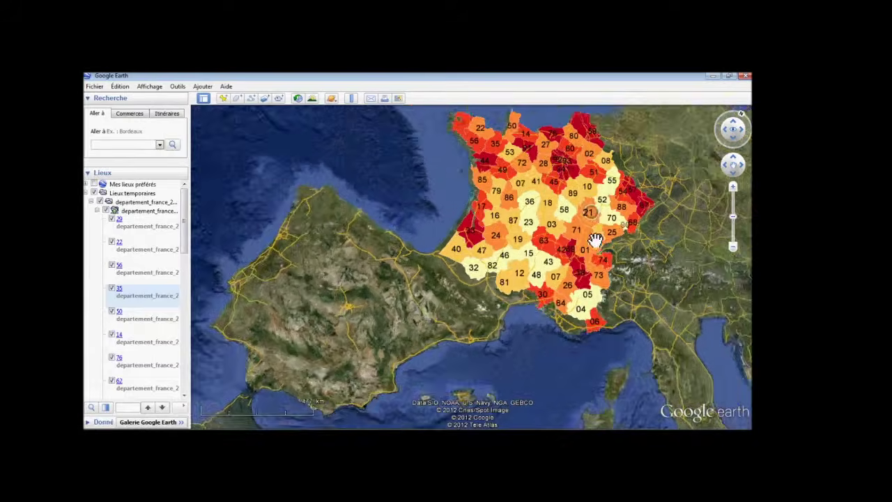
scroll(608, 239, "up", 2)
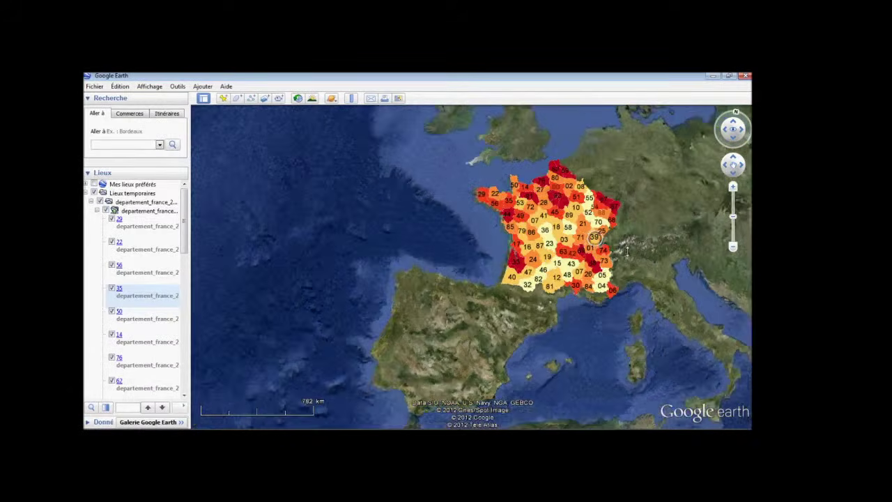
scroll(630, 253, "up", 3)
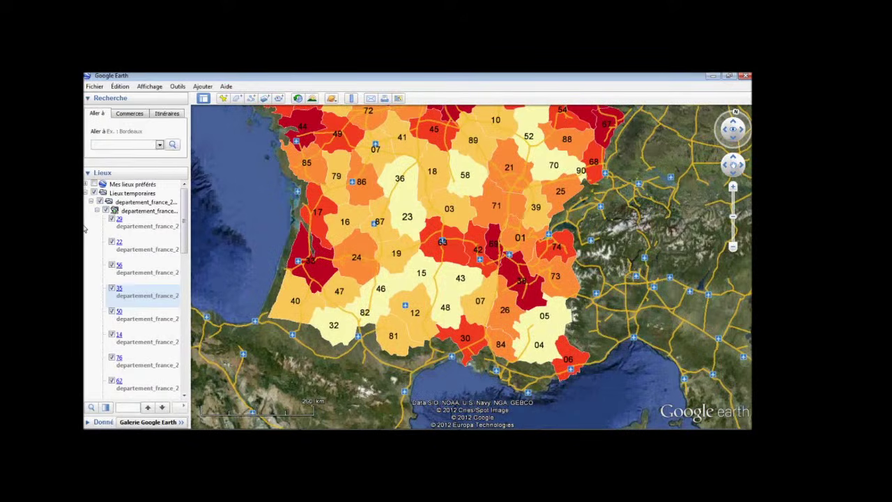
left_click(136, 211)
double_click(134, 212)
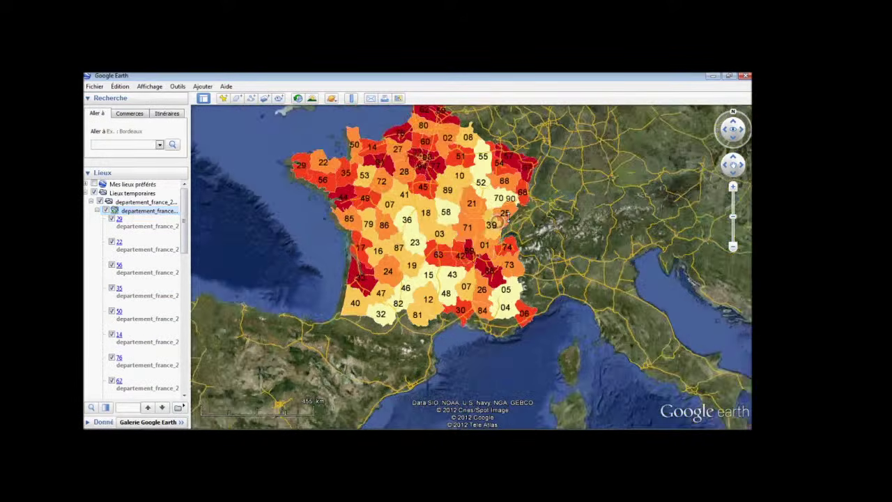
scroll(564, 253, "up", 3)
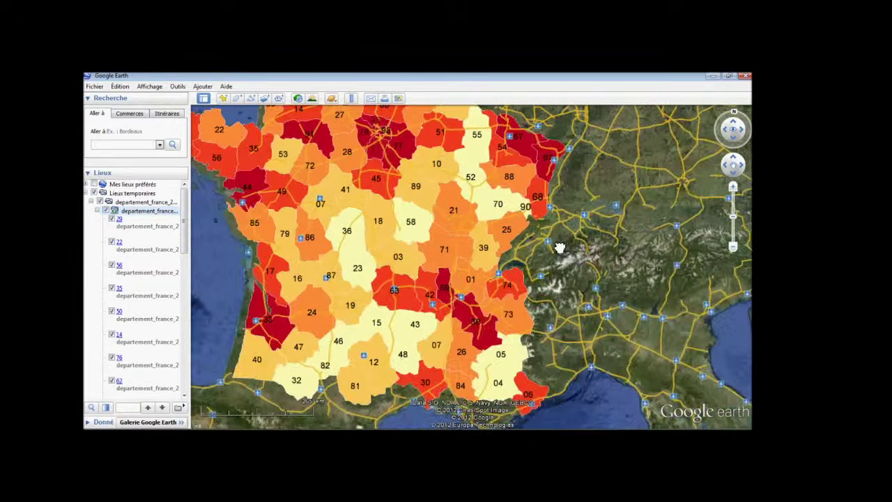
left_click_drag(583, 320, 555, 174)
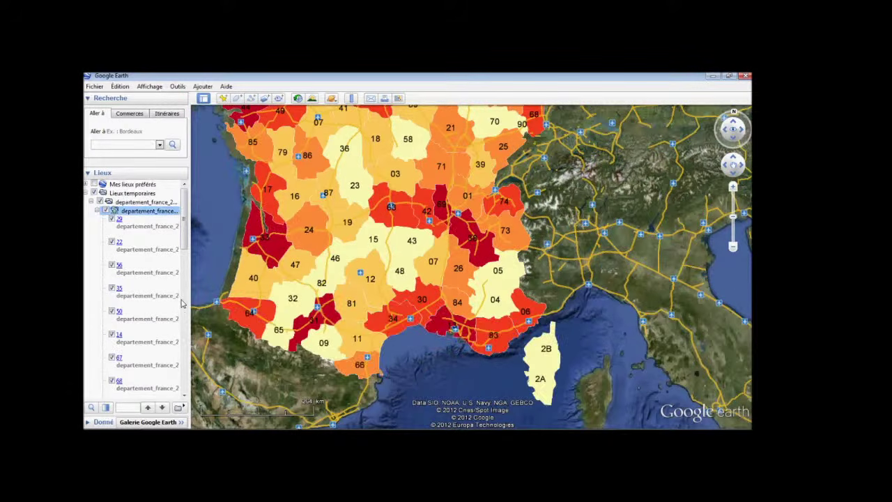
scroll(197, 293, "down", 2)
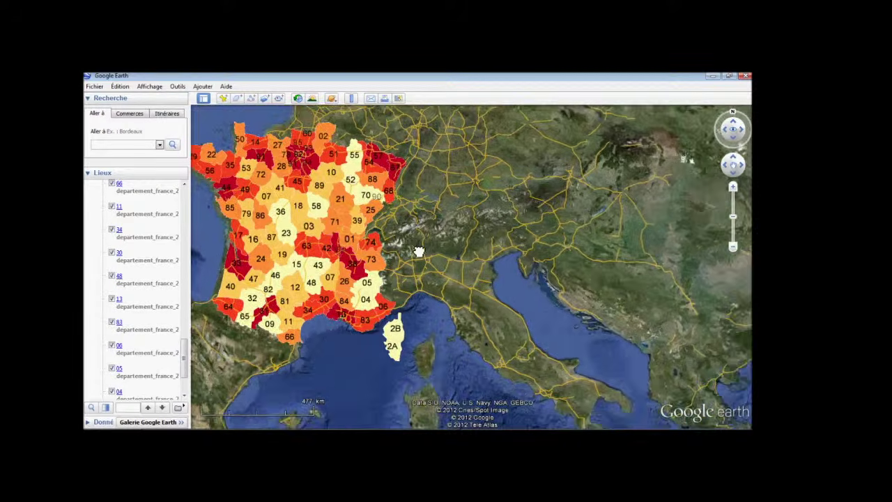
left_click_drag(415, 246, 432, 260)
left_click_drag(184, 356, 185, 212)
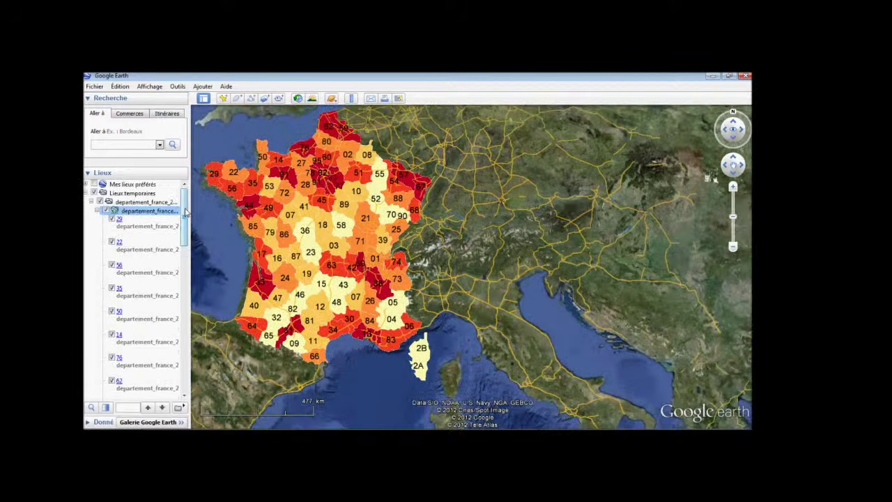
left_click_drag(454, 225, 475, 236)
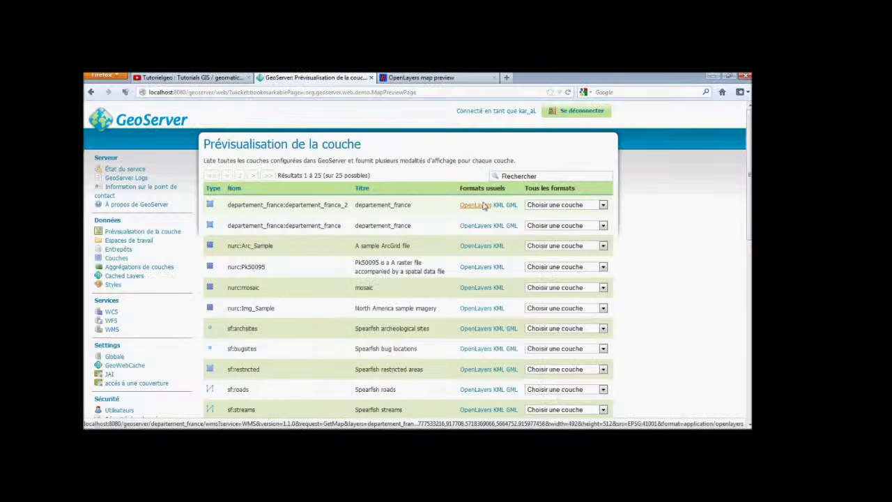
Preview departement_france_2 in OpenLayers and return to the GeoServer layer preview page.
left_click(488, 207)
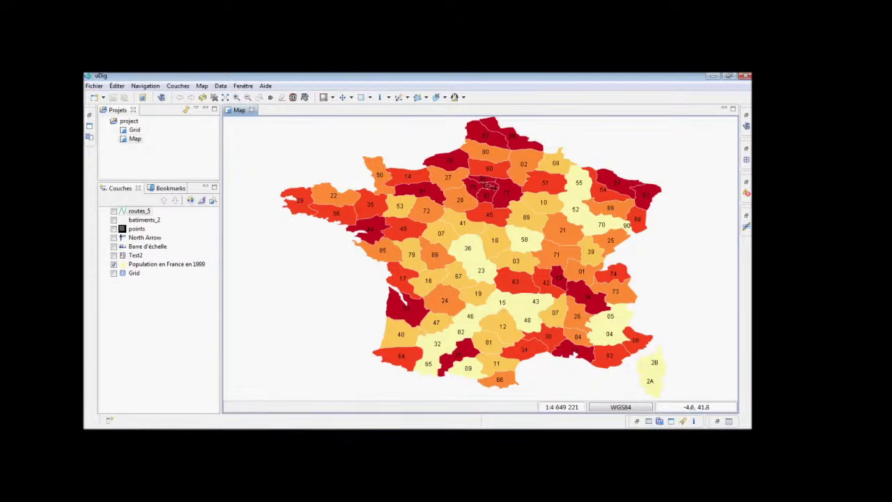
key("alt+Tab")
left_click(310, 78)
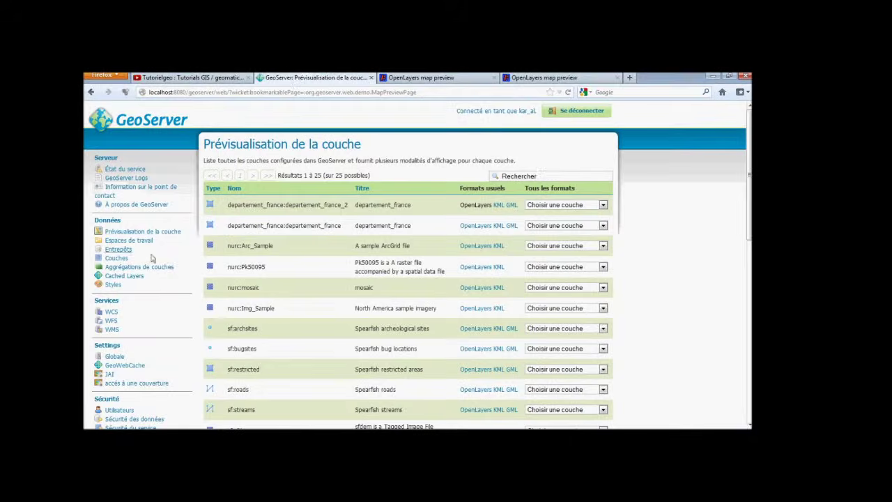
Show GeoServer's list of 21 published styles.
scroll(174, 282, "down", 3)
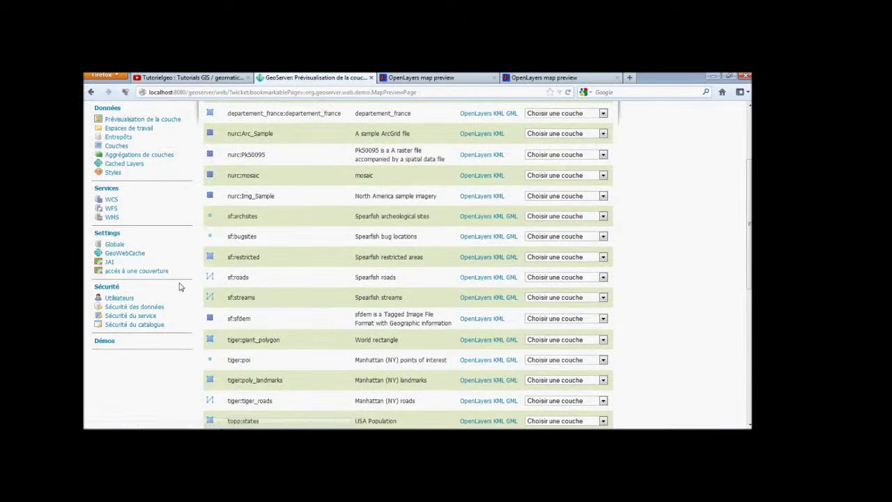
scroll(179, 286, "up", 1)
scroll(178, 283, "up", 1)
left_click(114, 231)
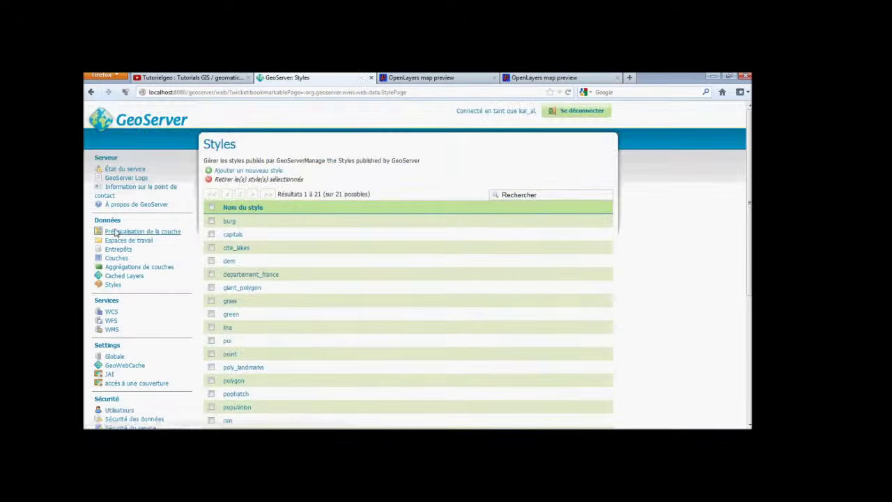
Create a new style by uploading the departement_france SLD file.
left_click(230, 171)
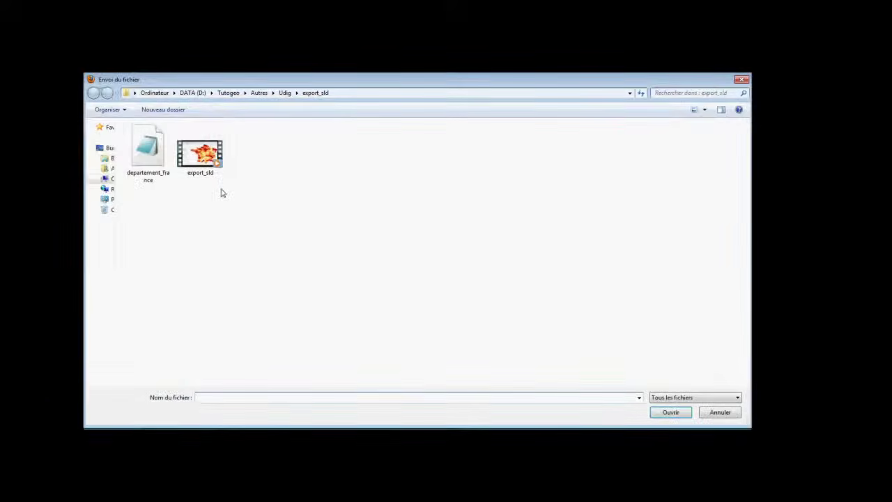
left_click(159, 171)
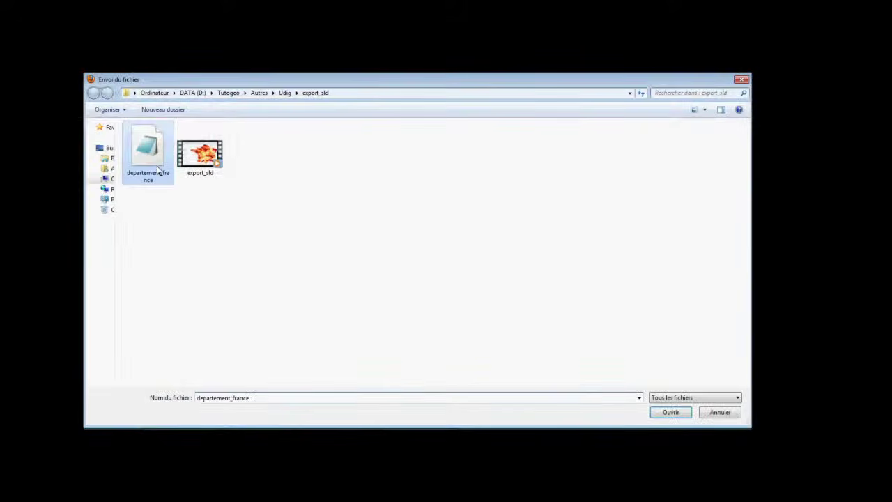
double_click(159, 171)
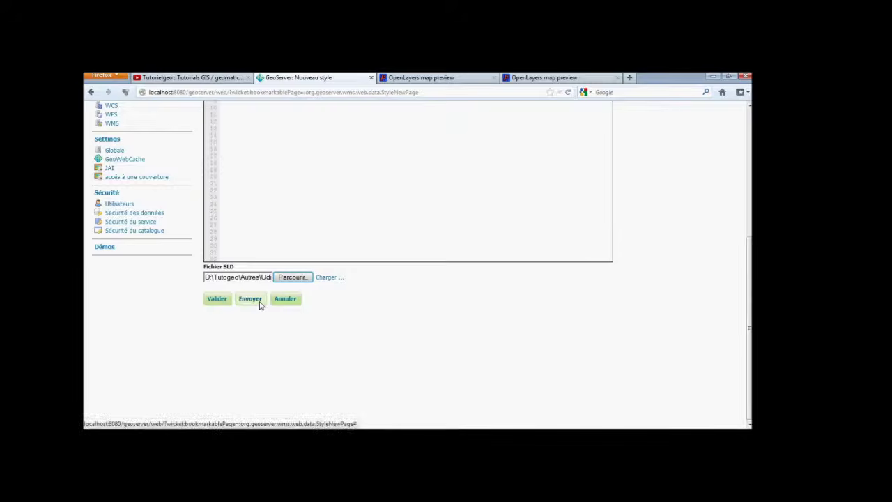
left_click(258, 303)
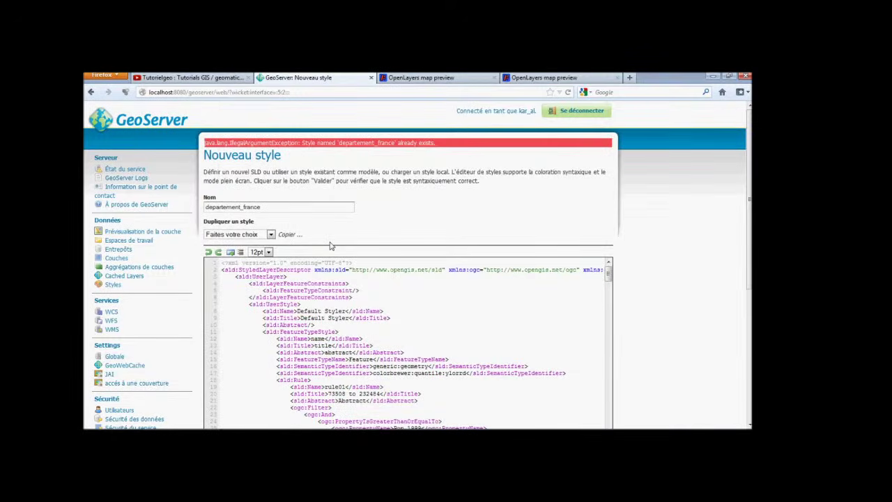
Rename the style to departement_france_2 and go to the Layer Preview list.
left_click(279, 207)
type("2")
scroll(277, 247, "down", 5)
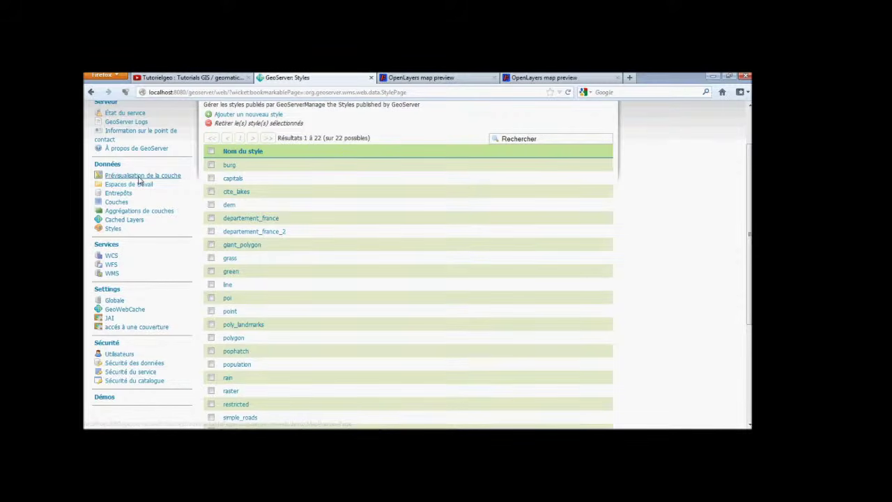
left_click(140, 176)
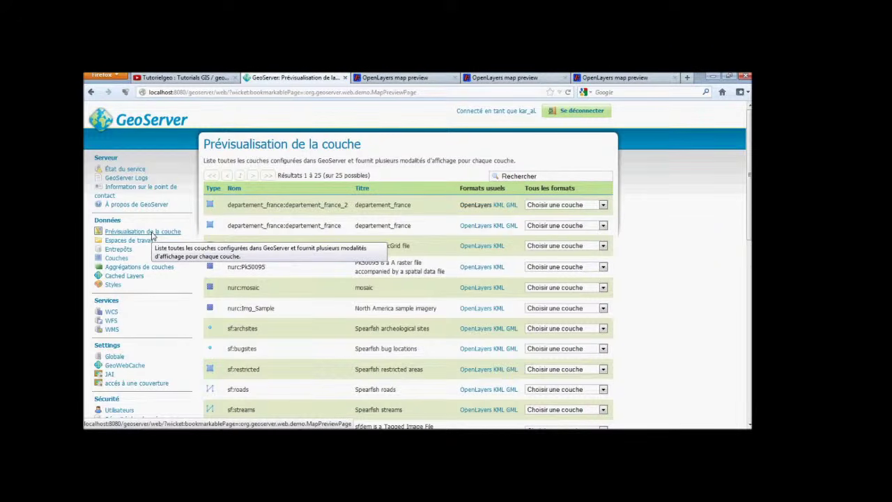
Browse the published layers list, then go back to the Layer Preview page.
left_click(116, 258)
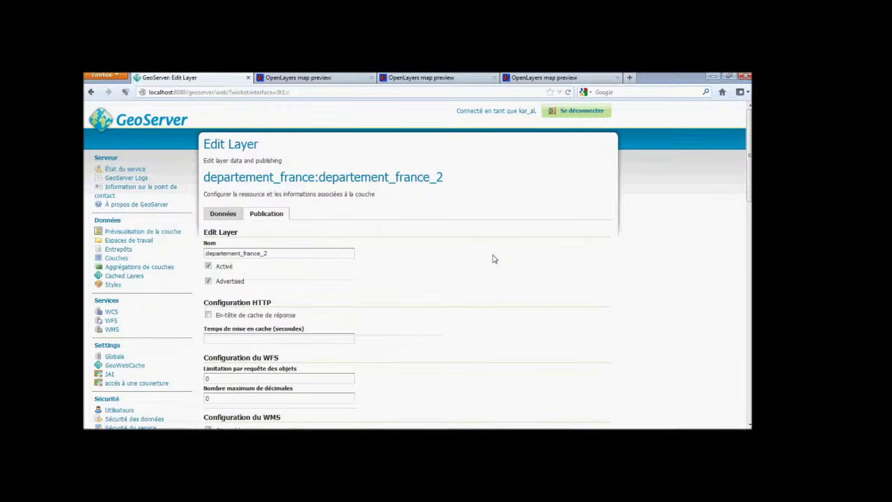
scroll(493, 259, "down", 7)
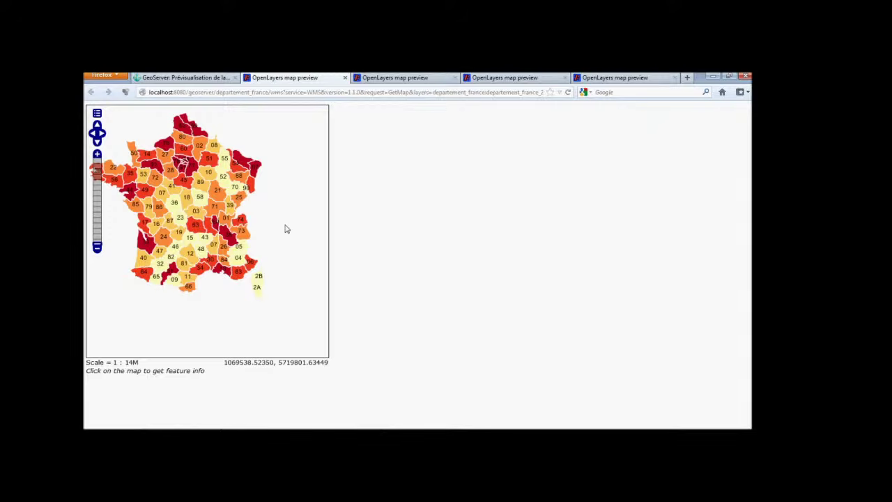
left_click(199, 78)
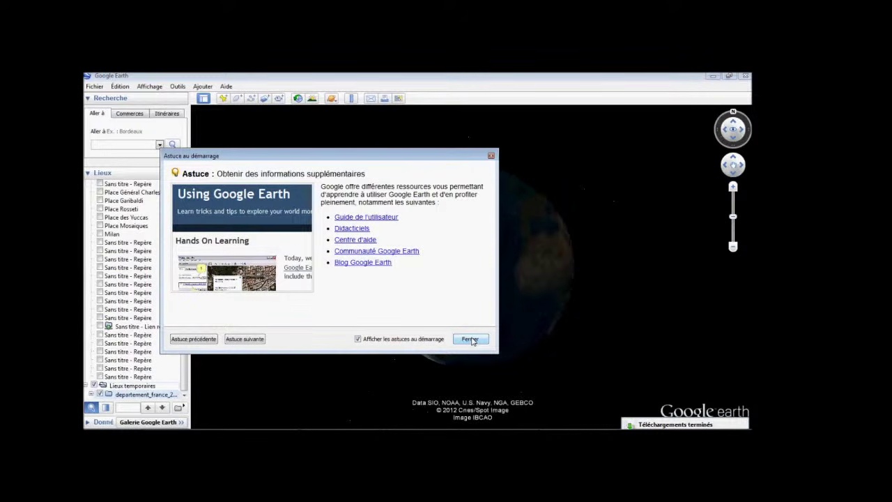
Dismiss the Google Earth startup tip and zoom onto France around département 49.
left_click(471, 340)
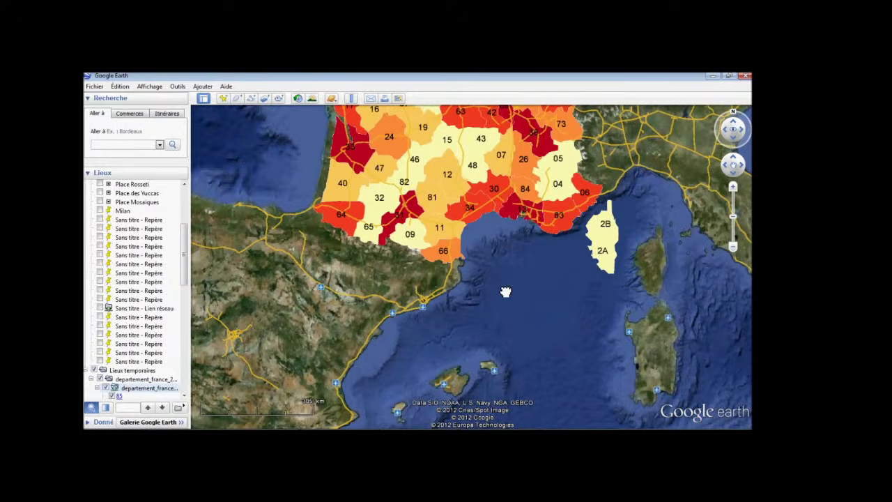
left_click_drag(617, 109, 593, 278)
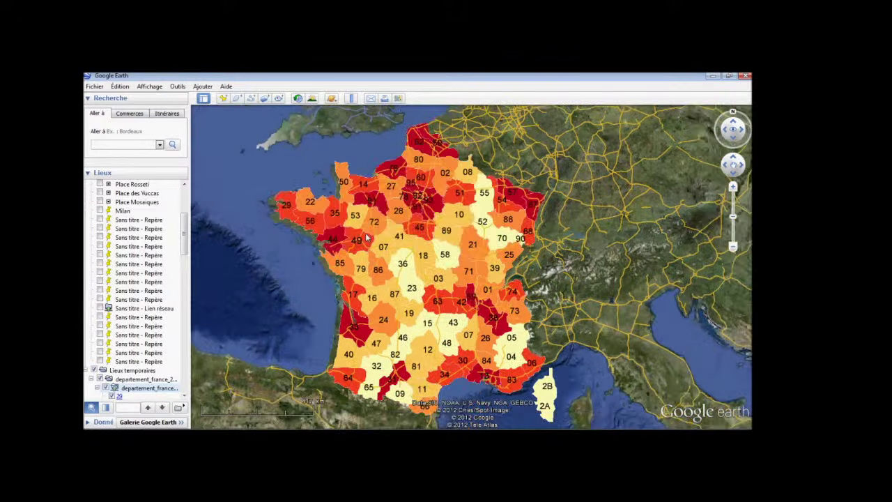
double_click(366, 237)
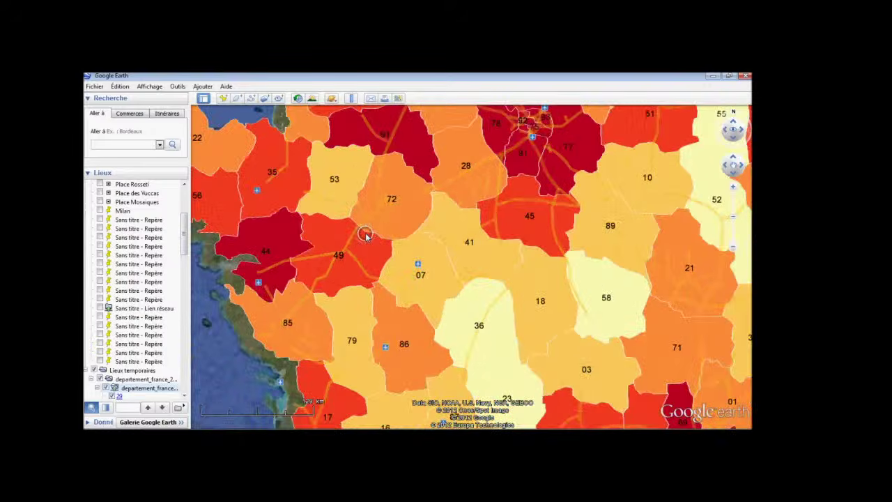
scroll(366, 238, "down", 5)
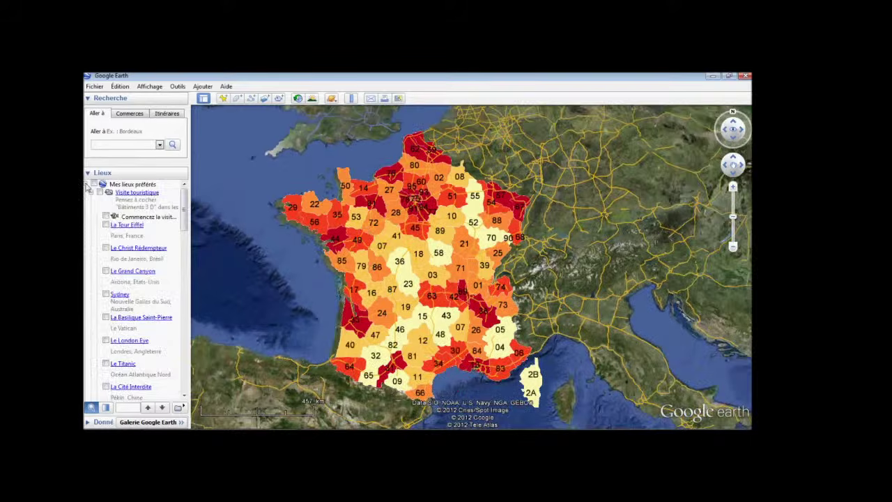
Collapse Mes lieux préférés and view attribute balloons for départements 23 and 03.
left_click(87, 185)
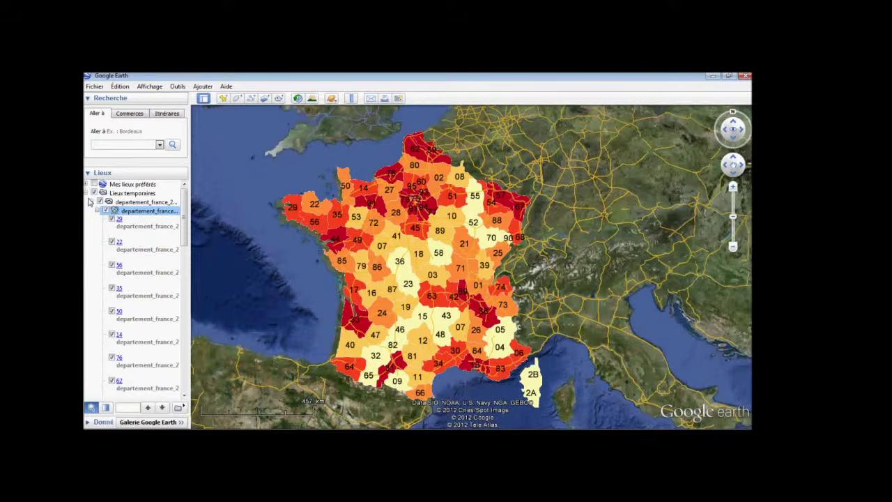
scroll(89, 203, "down", 5)
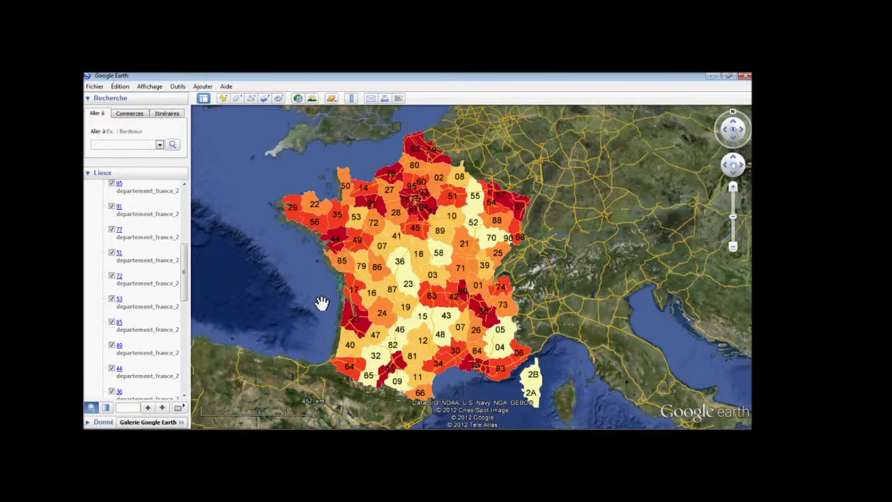
left_click(407, 284)
left_click(434, 277)
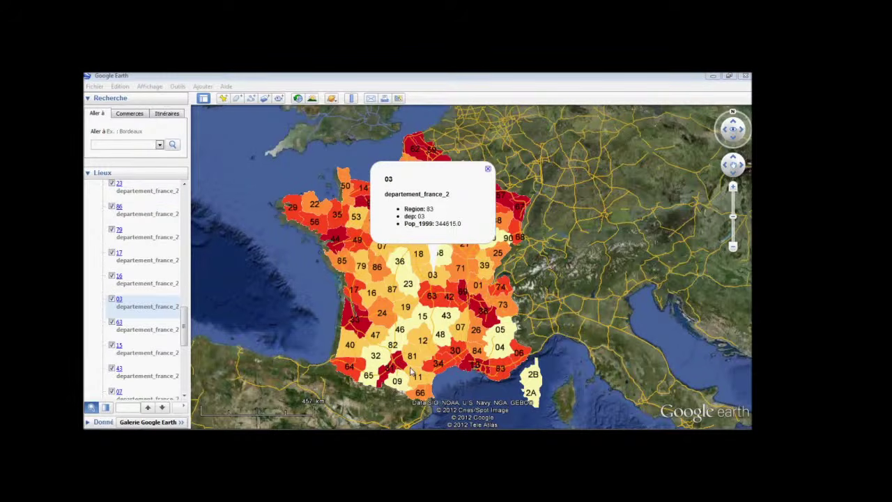
scroll(556, 272, "up", 2)
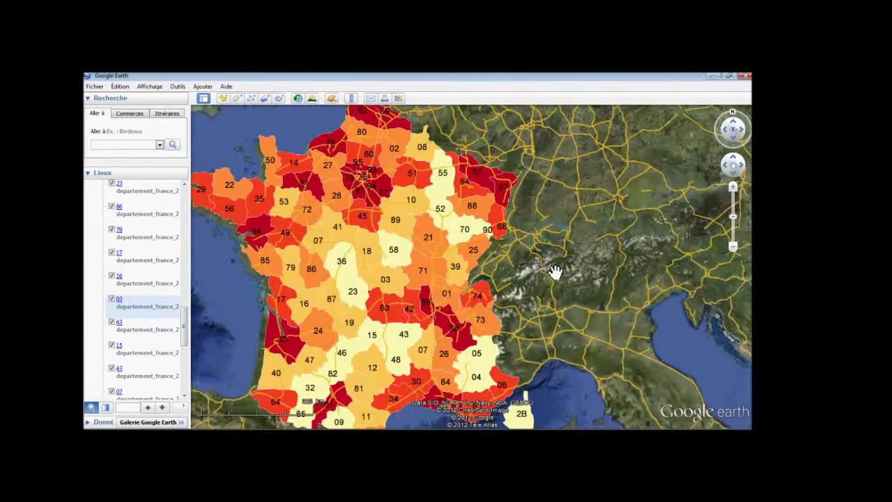
scroll(556, 272, "down", 2)
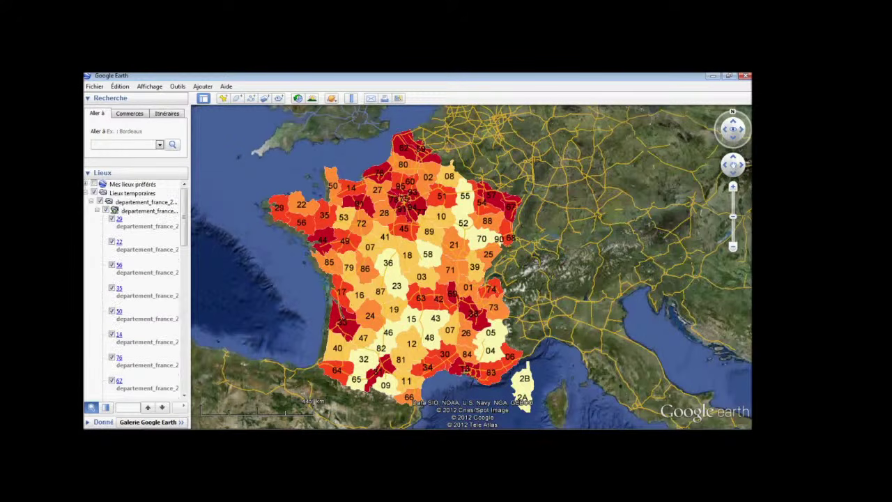
scroll(311, 237, "up", 3)
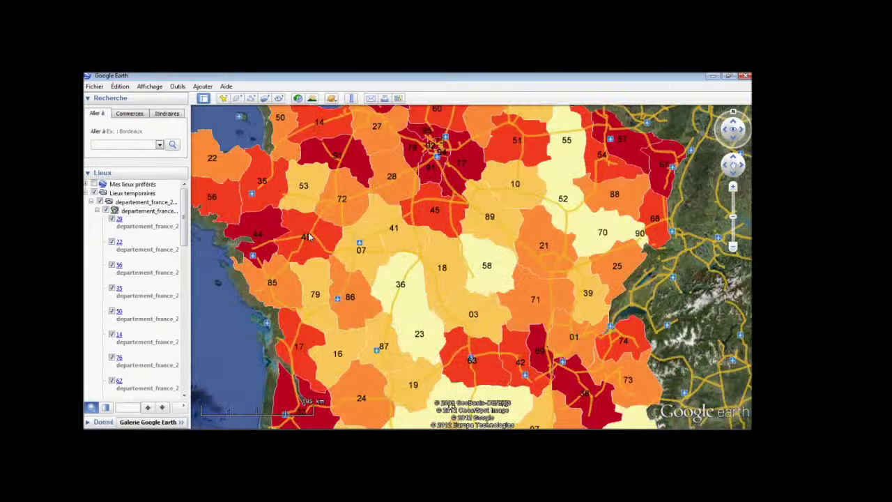
left_click(112, 289)
left_click(112, 288)
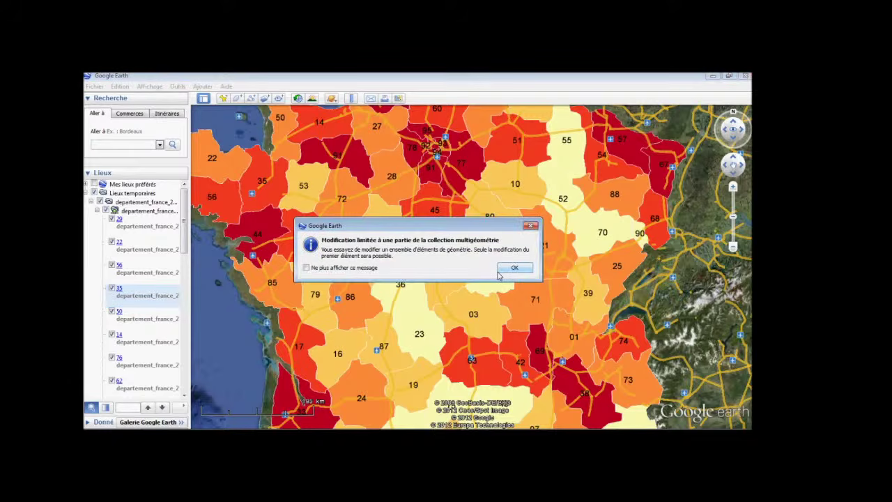
left_click(503, 270)
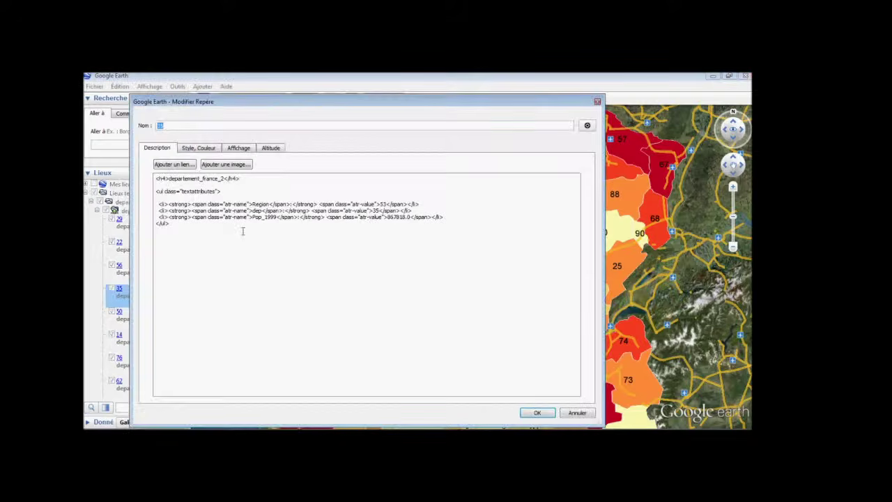
left_click(199, 148)
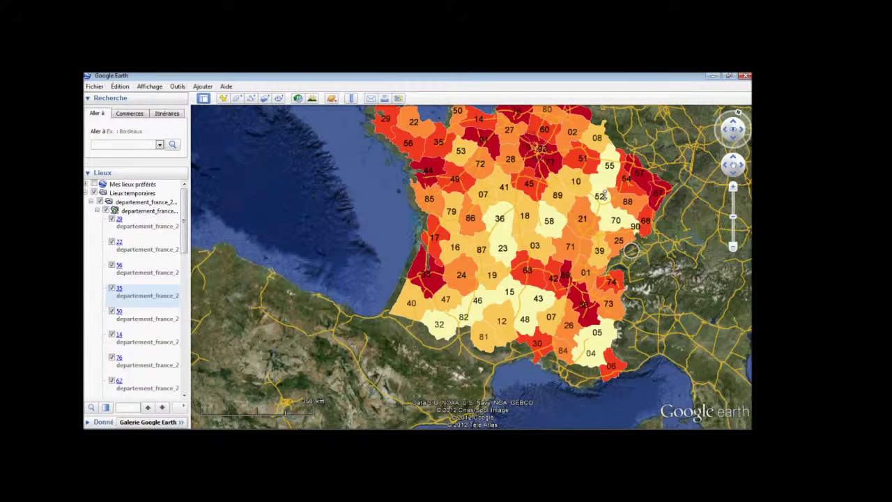
scroll(631, 250, "down", 3)
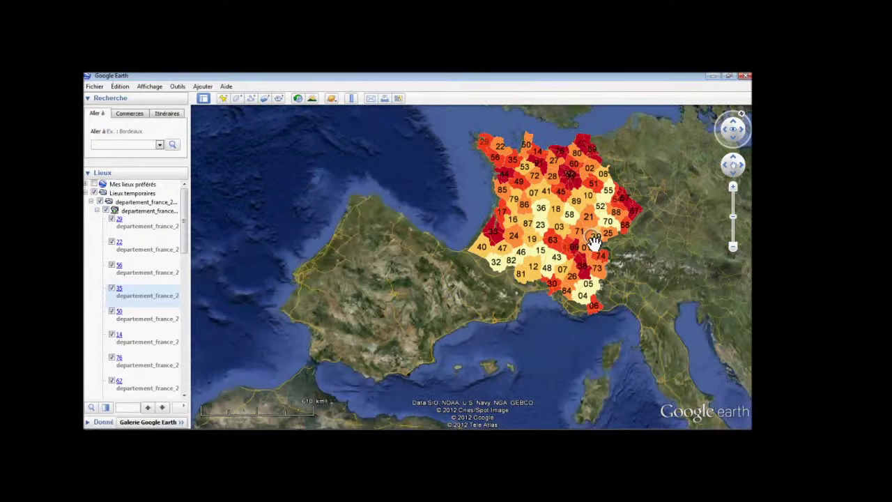
left_click_drag(594, 243, 631, 250)
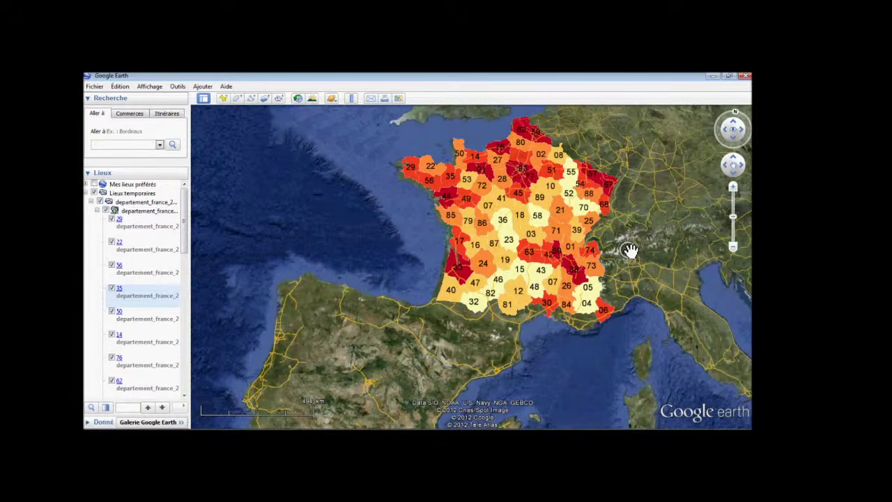
left_click_drag(629, 250, 479, 229)
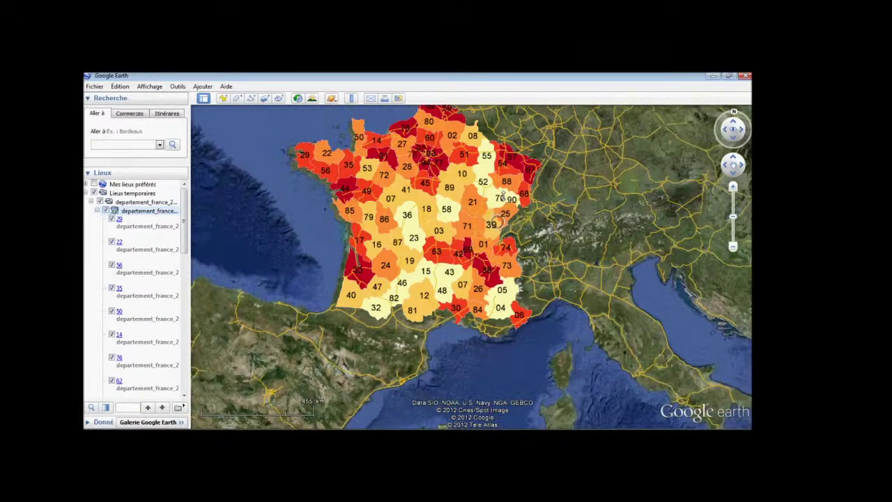
scroll(503, 198, "up", 2)
left_click_drag(505, 194, 573, 277)
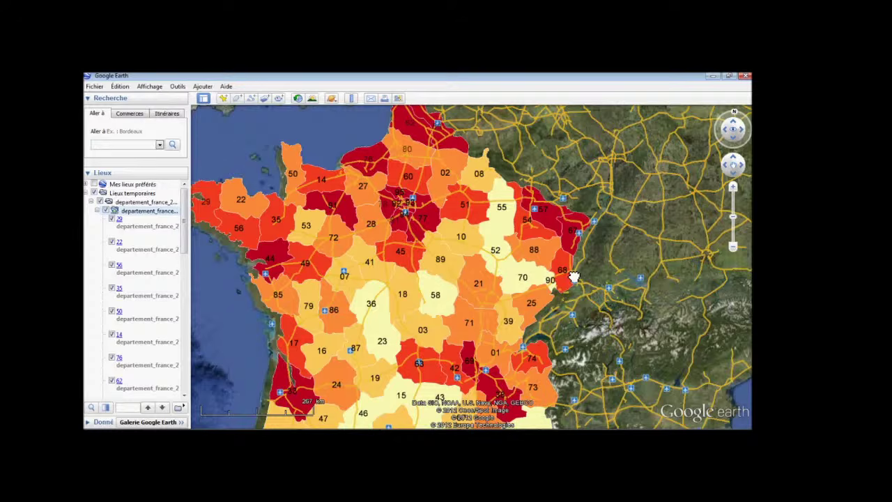
scroll(419, 260, "down", 3)
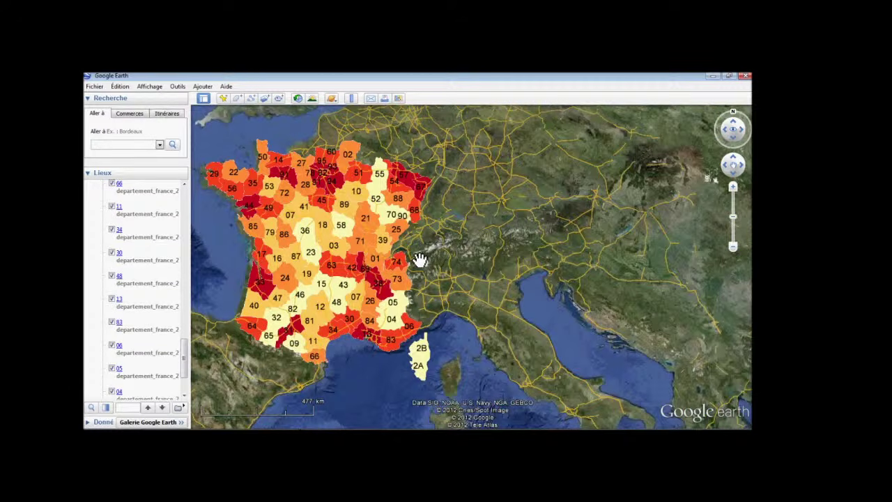
left_click_drag(184, 352, 184, 206)
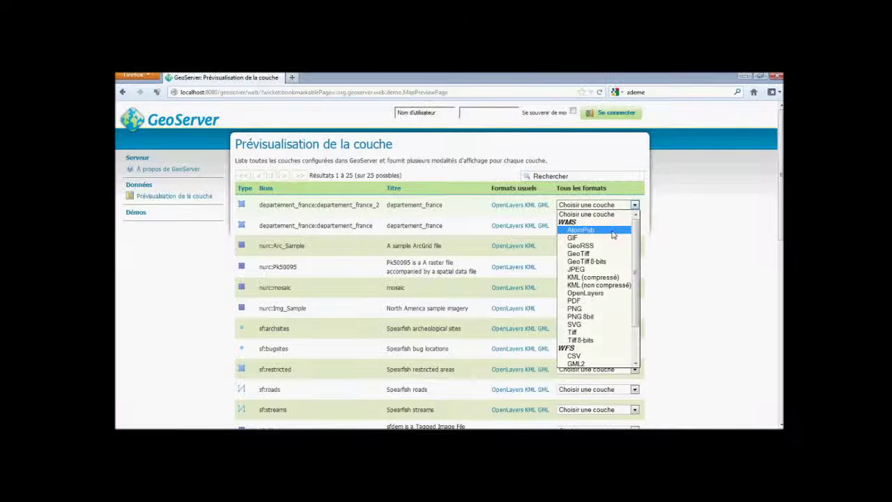
Choose AtomPub as the output format for departement_france_2.
left_click(612, 231)
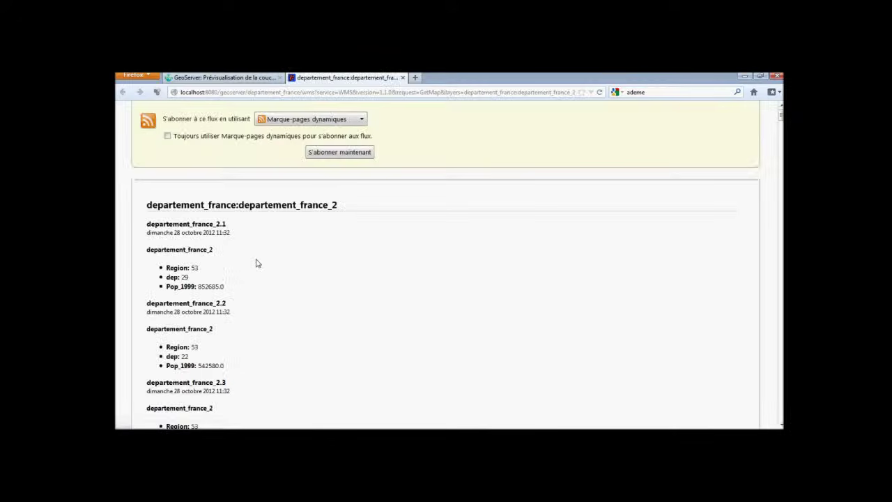
scroll(258, 263, "down", 4)
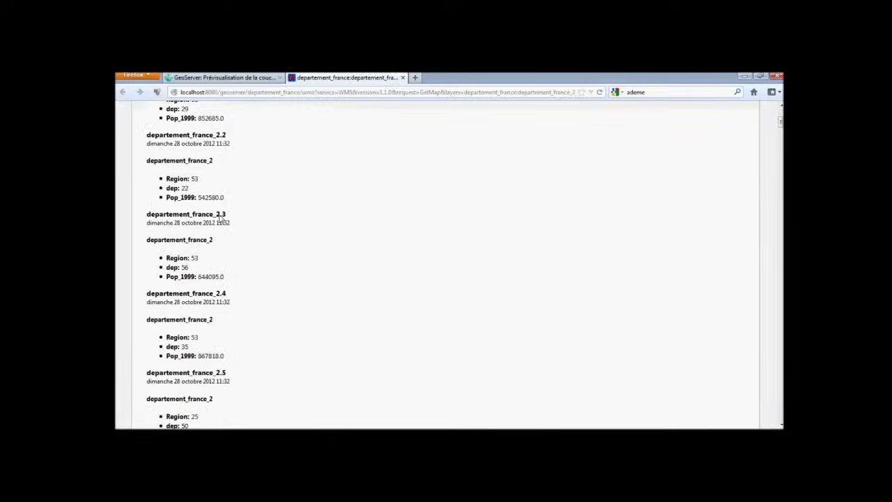
scroll(220, 218, "down", 20)
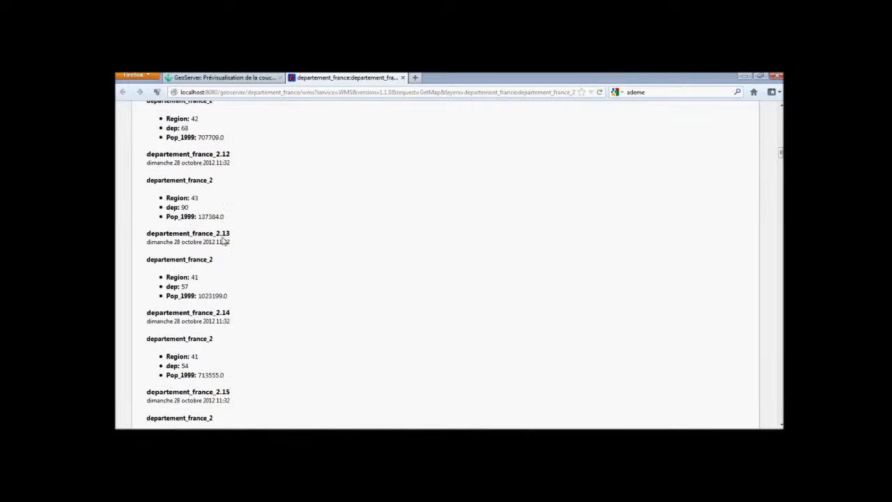
scroll(225, 240, "down", 20)
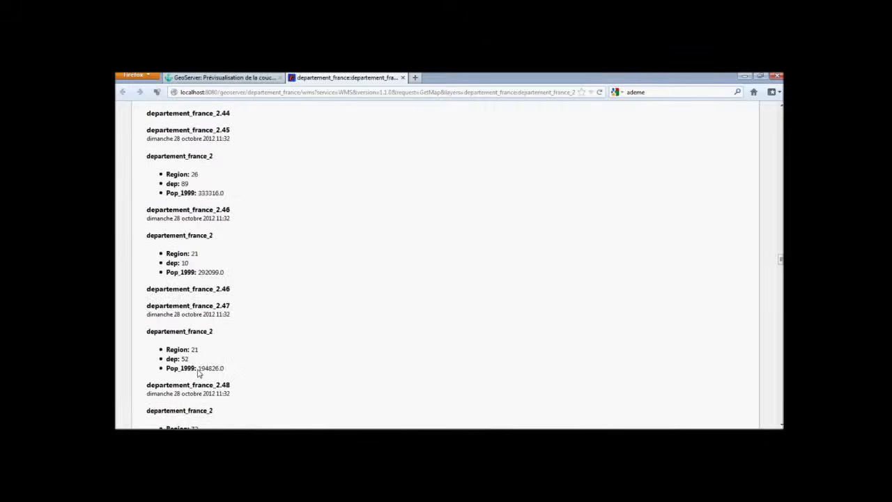
scroll(199, 373, "down", 20)
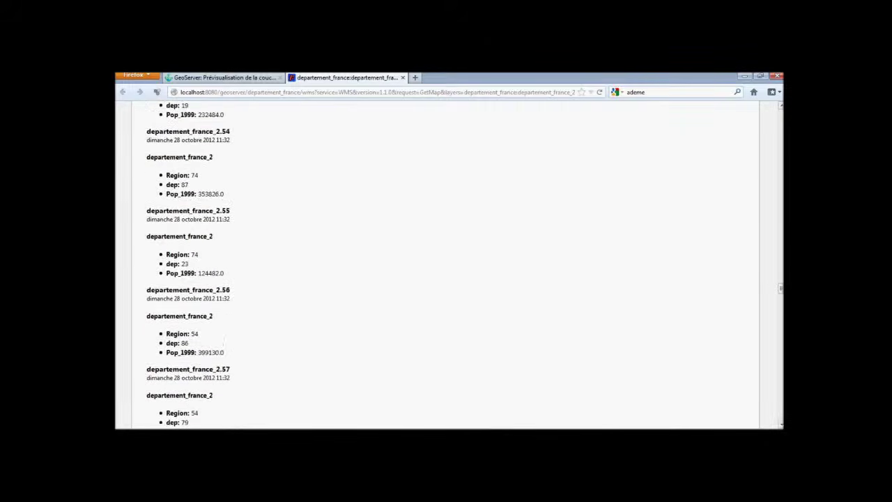
left_click_drag(781, 288, 781, 108)
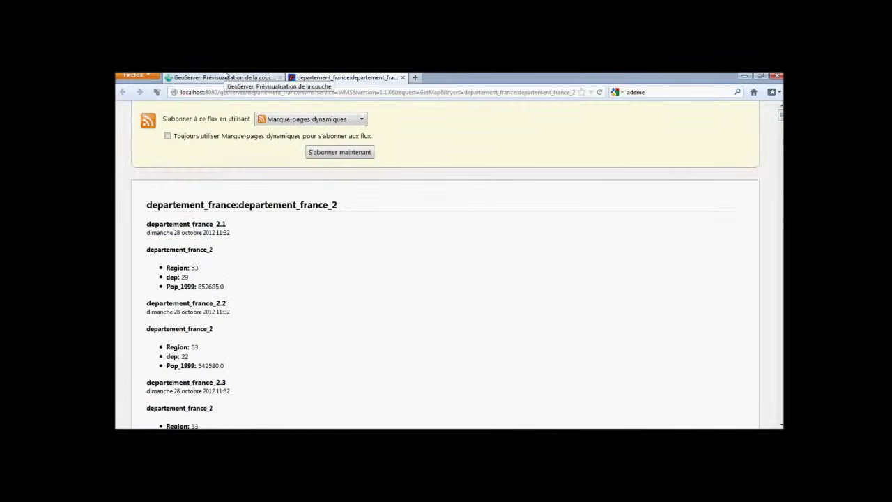
Preview departement_france_2 as a GIF map from Layer Preview.
left_click(225, 77)
left_click(596, 205)
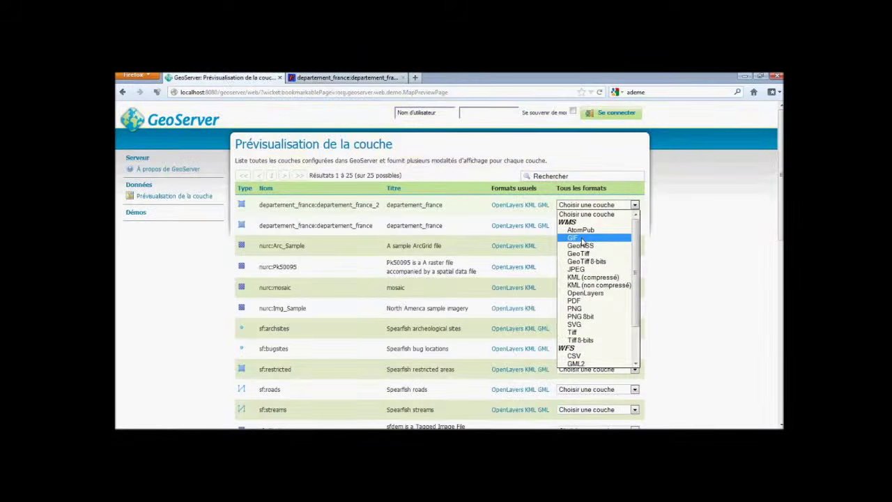
left_click(582, 240)
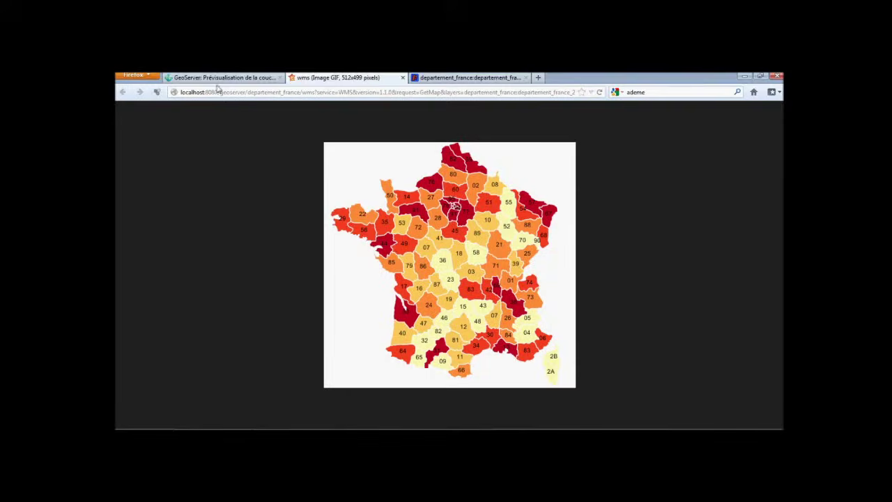
Export the layer as GeoTiff departement_france-departement_france_2.tif and open it in Photo Viewer.
left_click(217, 79)
left_click(635, 205)
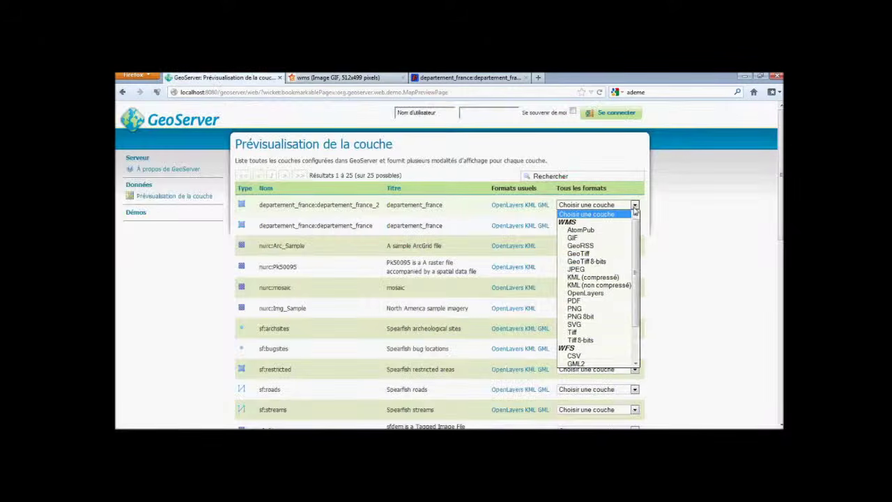
left_click(610, 255)
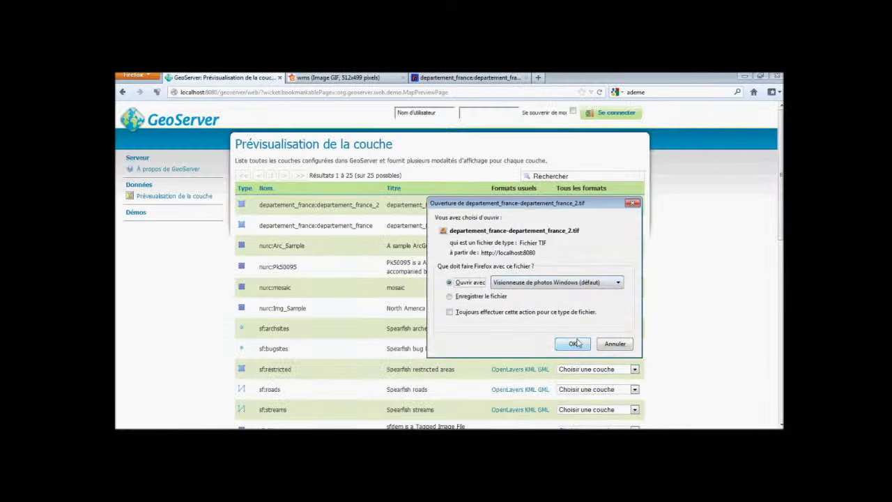
left_click(573, 343)
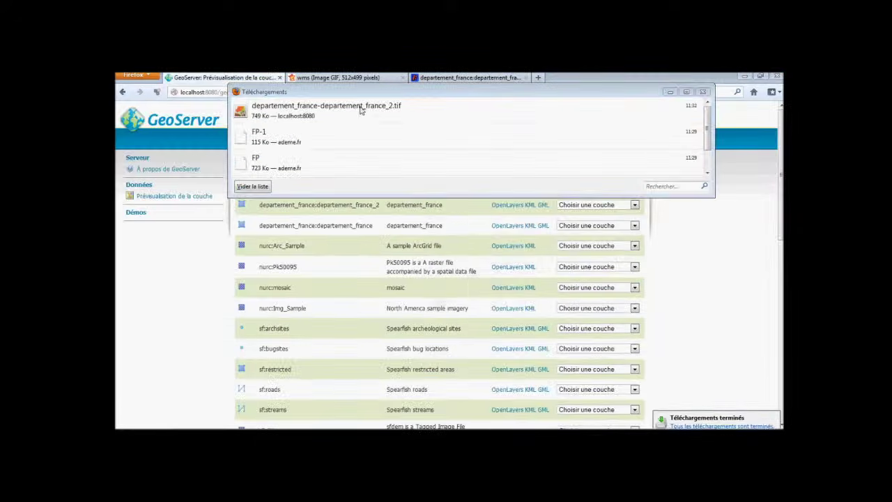
double_click(360, 109)
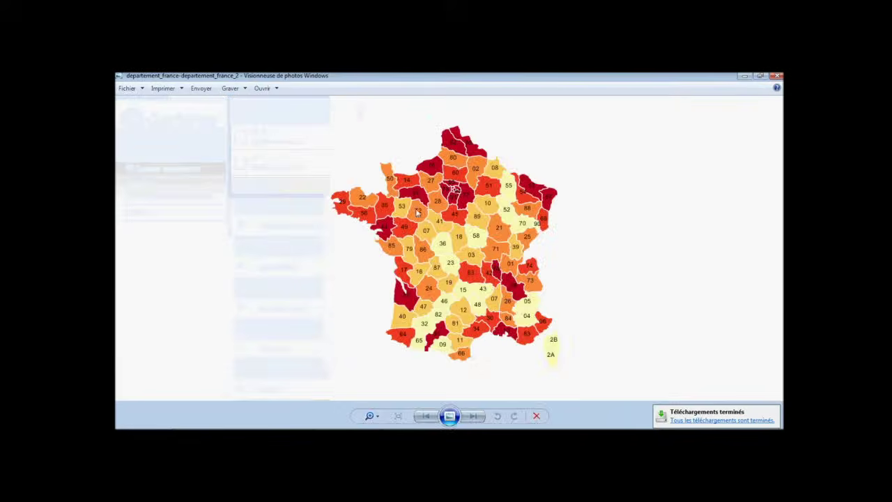
Zoom in and out of the GeoTIFF map, close Downloads and minimize Photo Viewer.
scroll(462, 278, "up", 3)
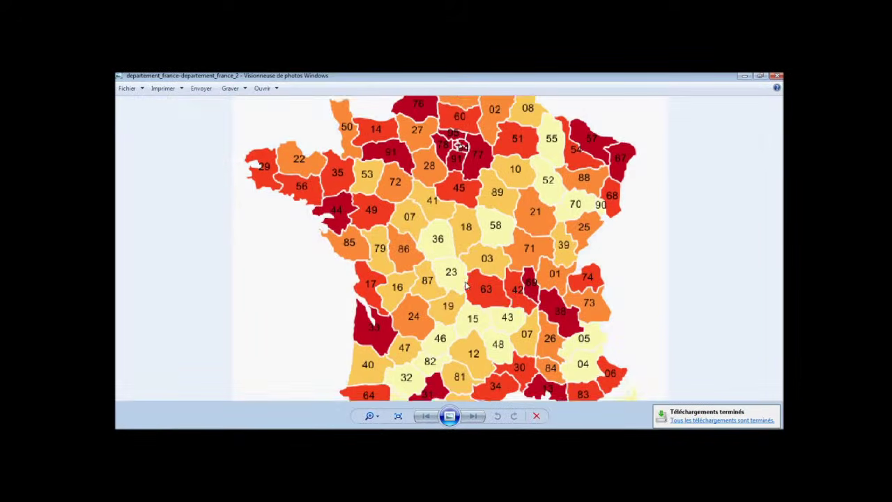
scroll(466, 286, "down", 4)
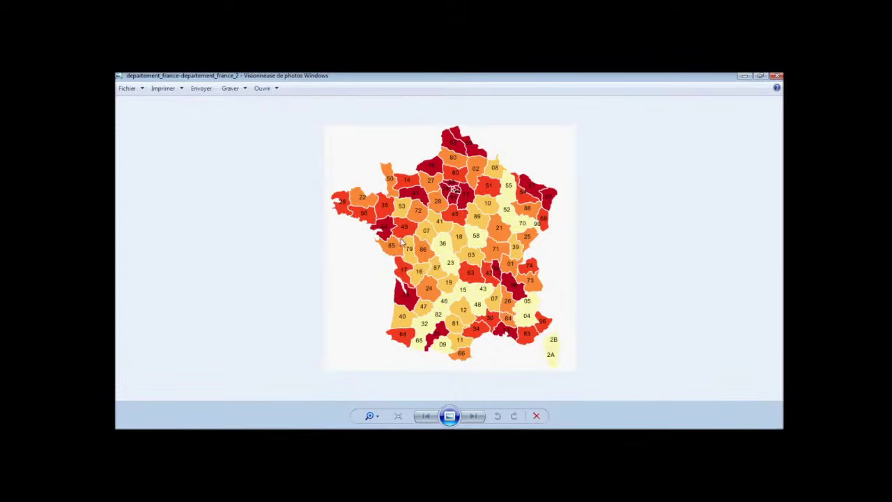
left_click(743, 76)
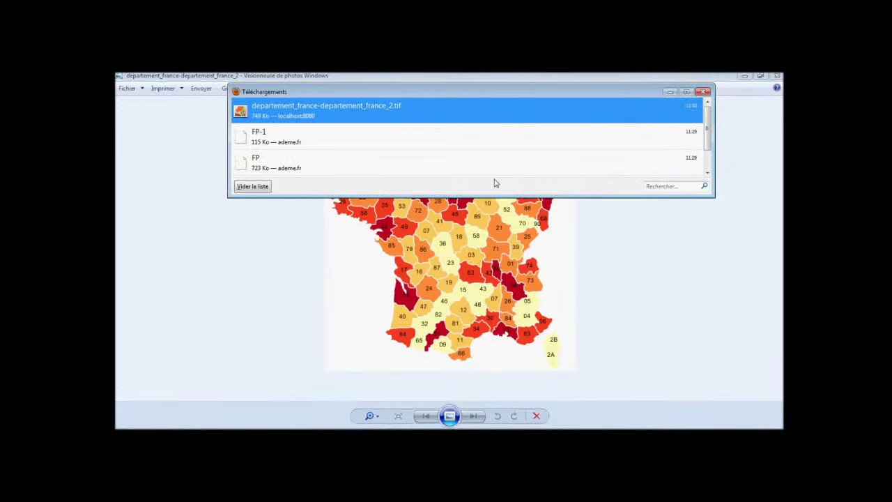
left_click(669, 92)
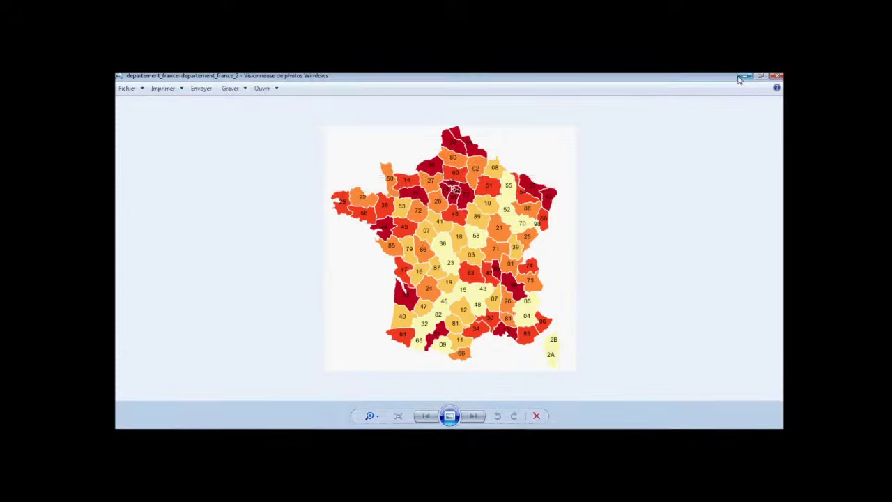
left_click(742, 77)
left_click(600, 205)
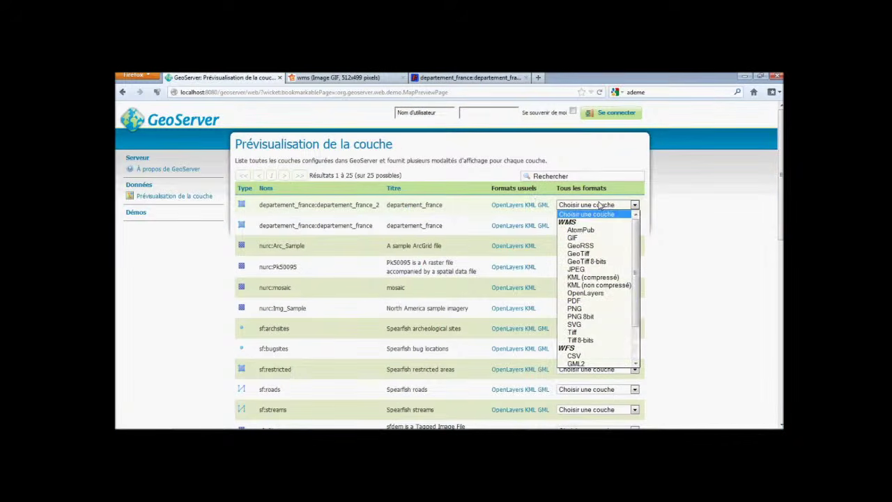
Preview departement_france_2 as a JPEG map, then export it as uncompressed KML.
left_click(605, 270)
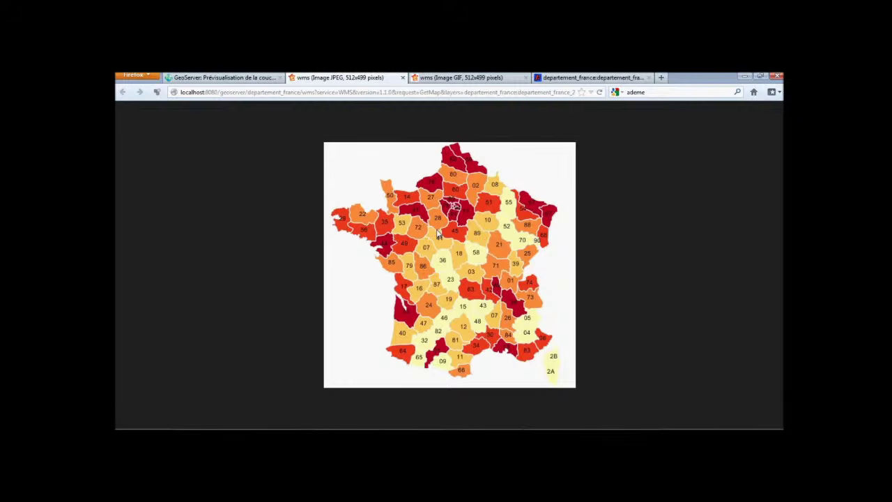
left_click(223, 78)
left_click(620, 206)
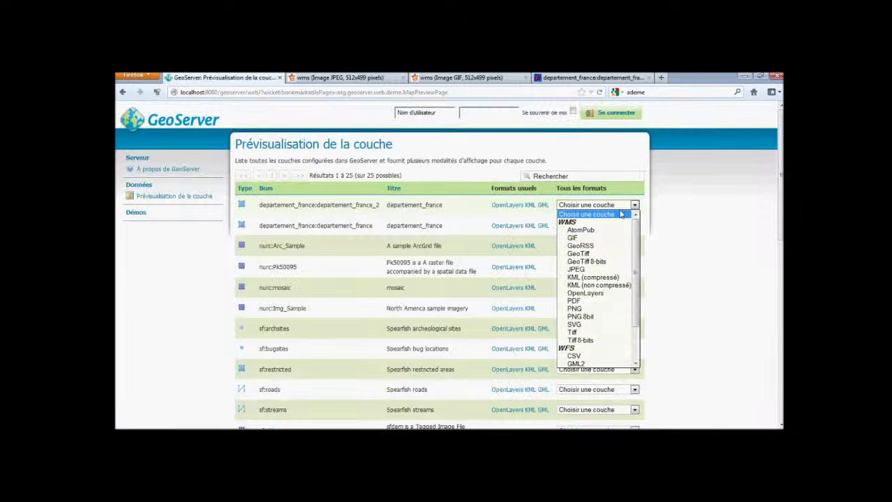
left_click(605, 286)
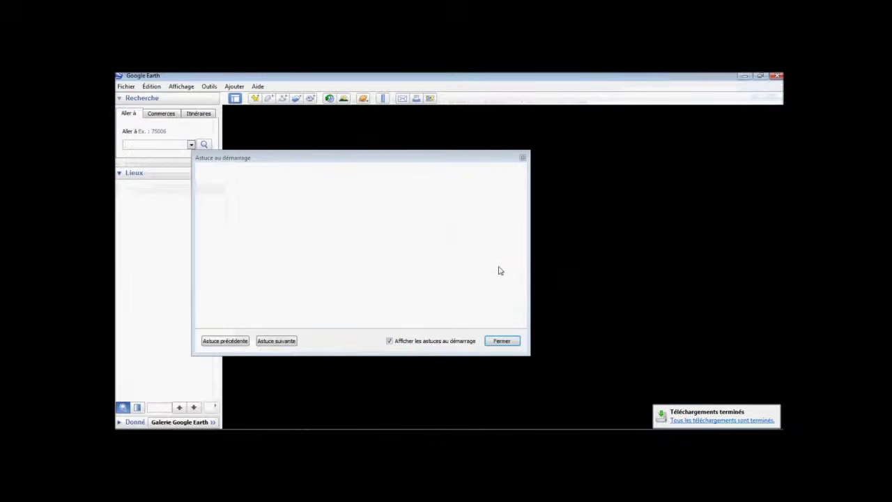
Dismiss the startup tip, collapse Mes lieux préférés and pan to south-east France.
left_click(522, 159)
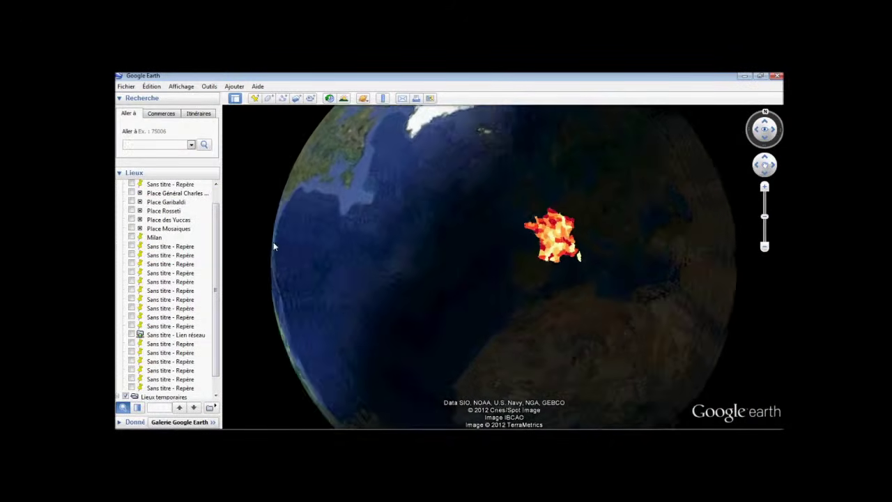
scroll(196, 191, "up", 2)
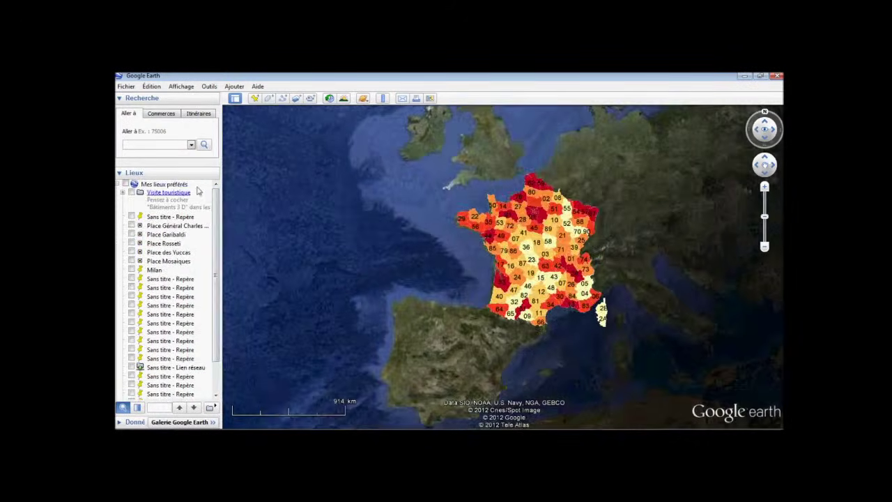
left_click(119, 184)
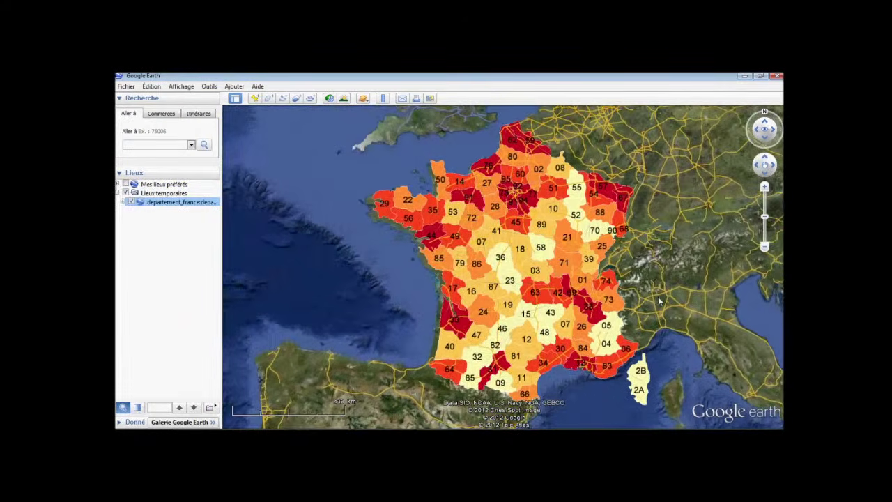
left_click_drag(659, 302, 521, 265)
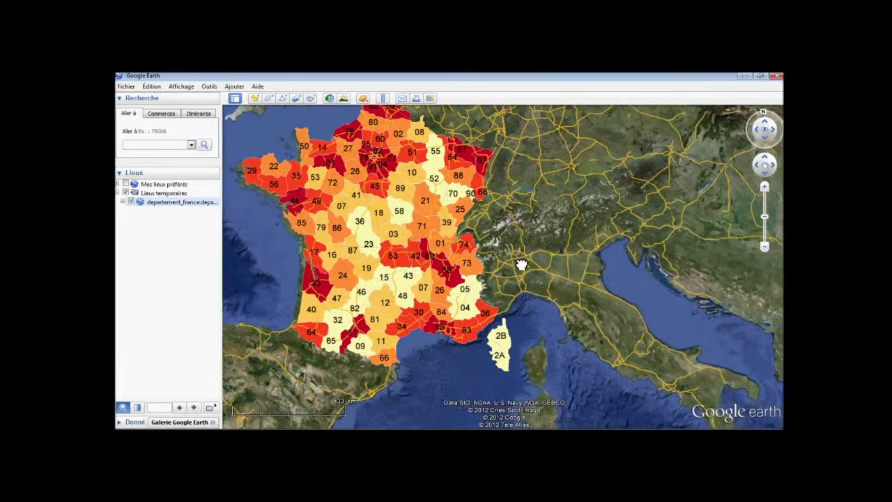
scroll(468, 295, "up", 5)
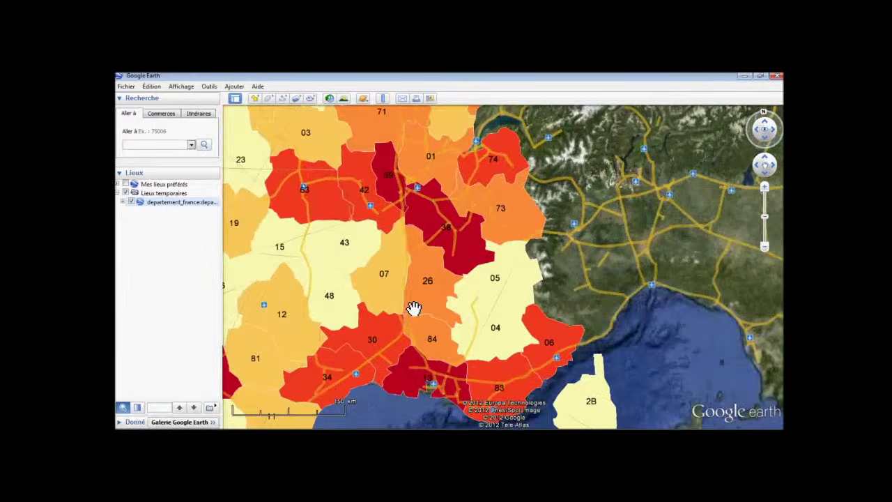
Check population balloons for départements 26 and 43, zoom back out, and return to Firefox.
left_click(444, 262)
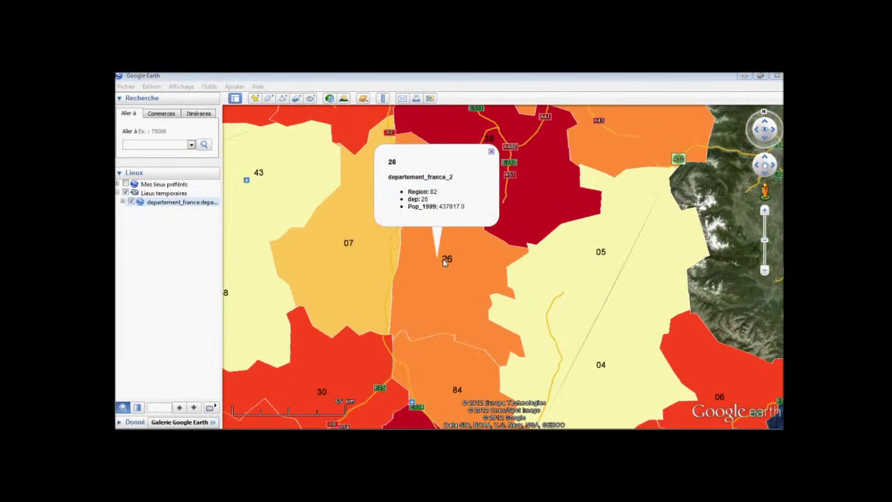
left_click(263, 232)
scroll(259, 231, "down", 2)
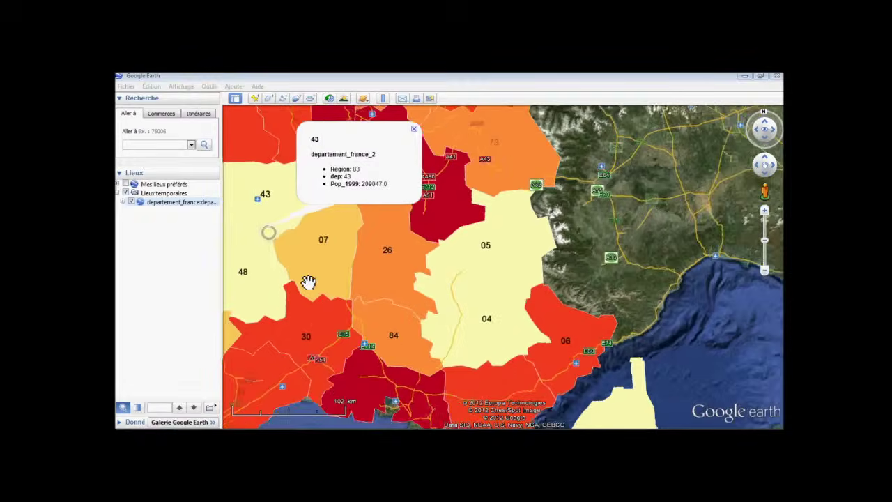
left_click_drag(309, 282, 428, 286)
scroll(429, 281, "down", 3)
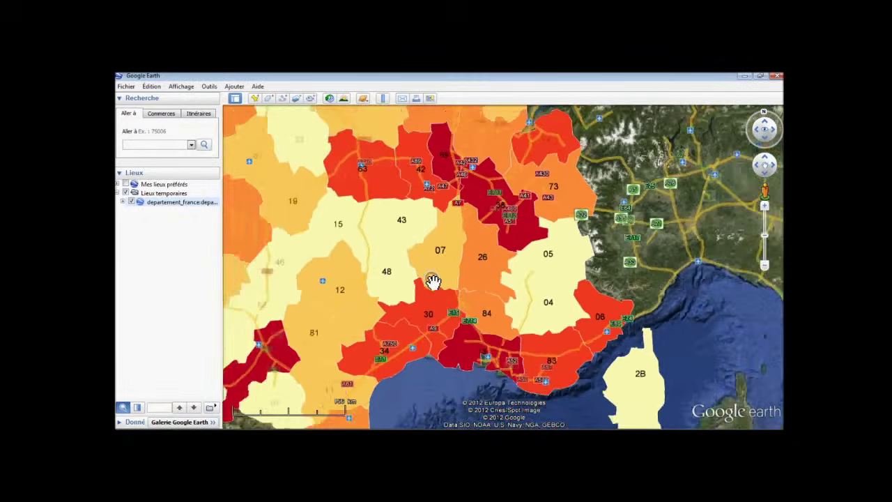
scroll(432, 281, "down", 3)
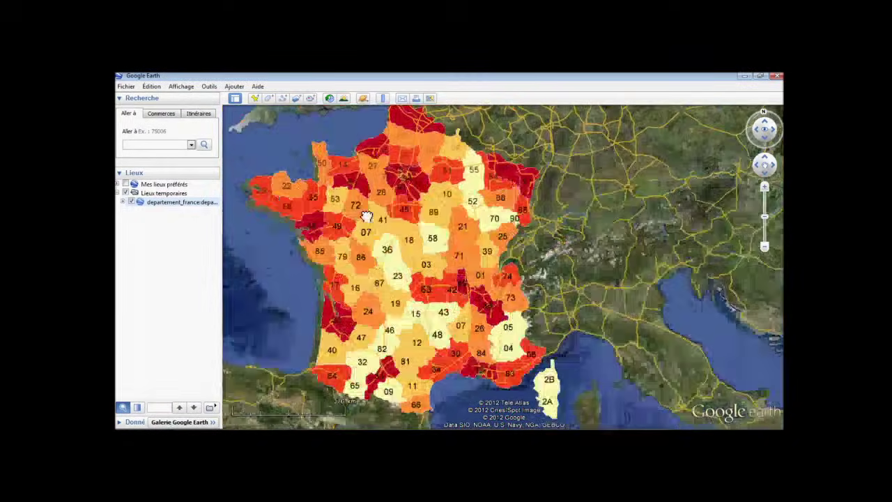
left_click_drag(362, 203, 372, 224)
scroll(372, 223, "down", 5)
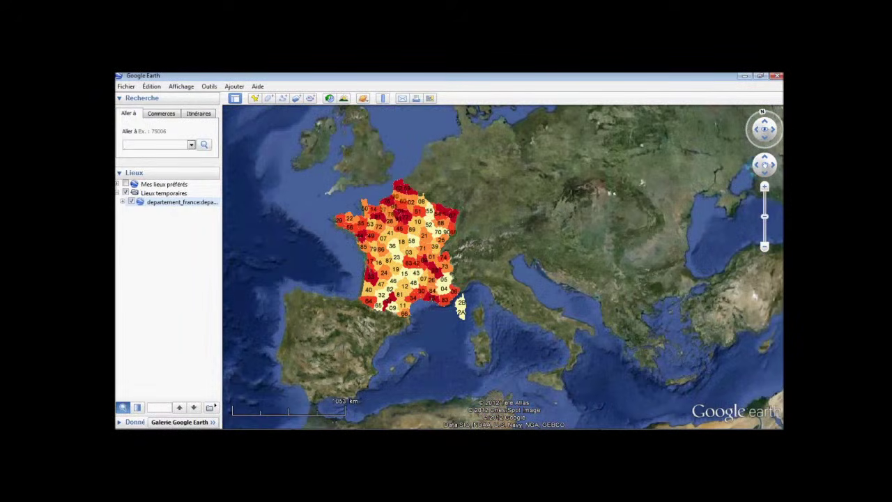
key("alt+Tab")
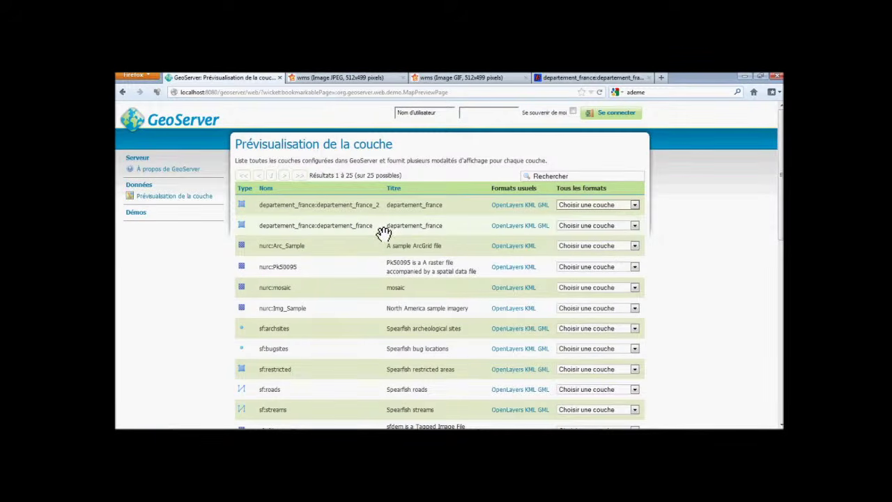
Preview departement_france_2 in OpenLayers and query department 49's attributes.
left_click(596, 205)
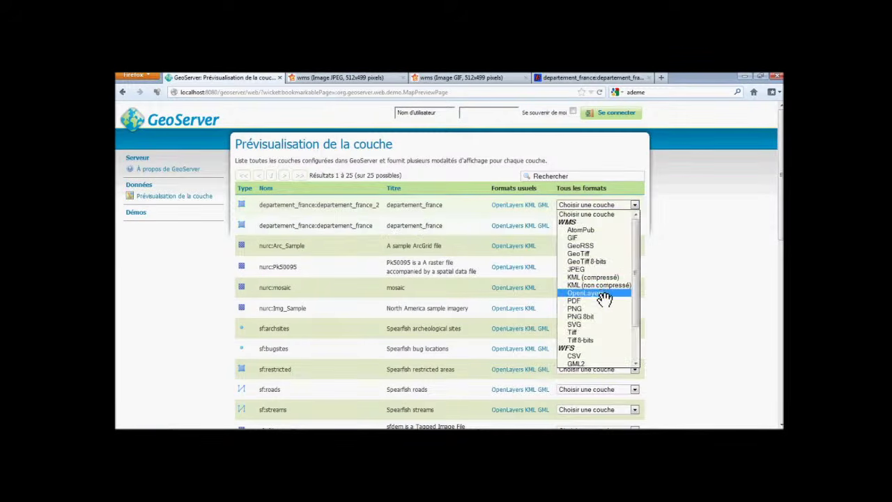
left_click(585, 293)
scroll(293, 201, "up", 3)
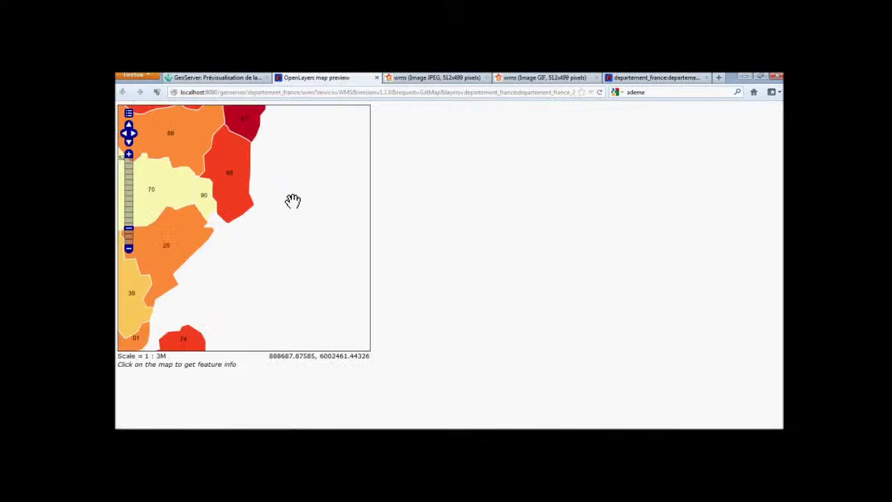
scroll(293, 202, "down", 2)
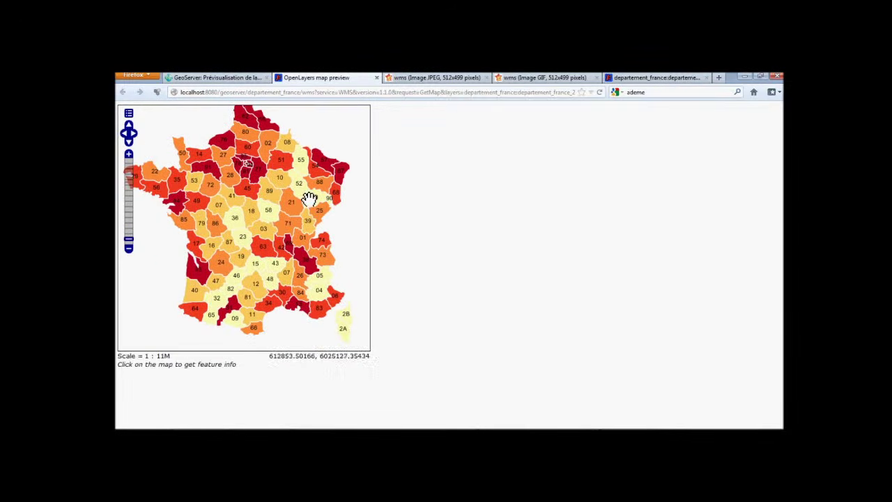
left_click(309, 198)
left_click(204, 201)
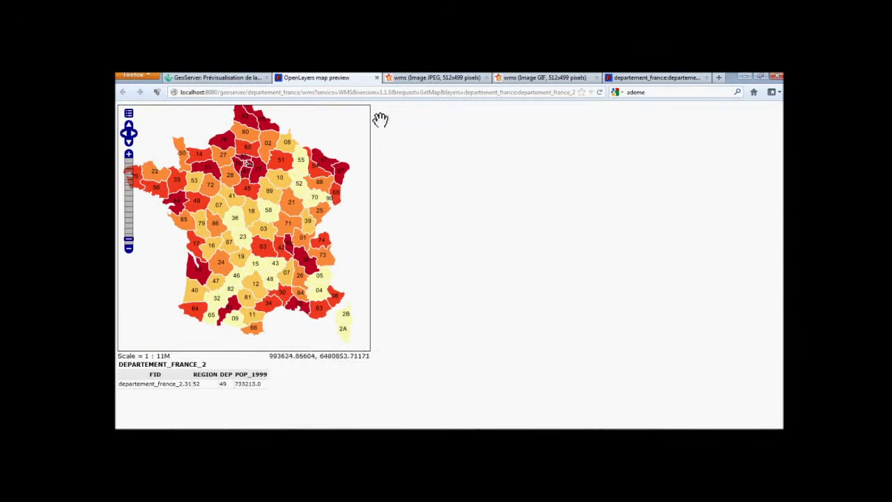
Export the layer as a PDF and open it in Adobe Reader.
key("ctrl+Page_Up")
left_click(585, 205)
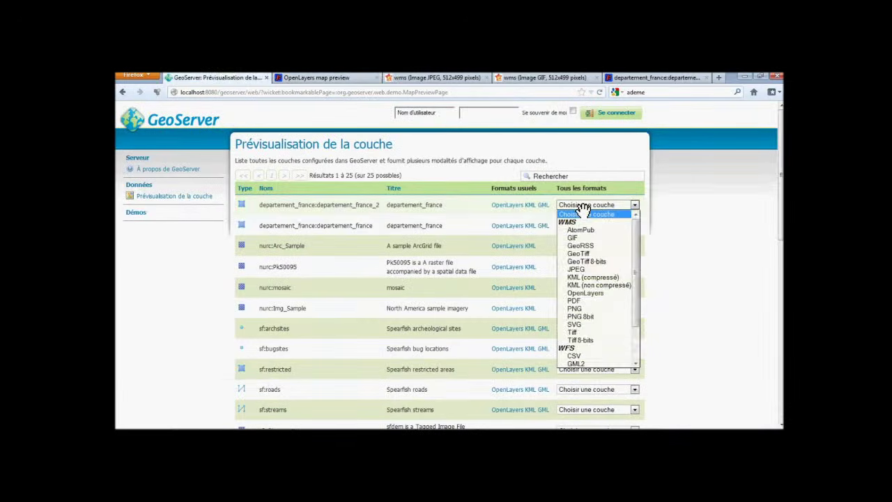
left_click(593, 302)
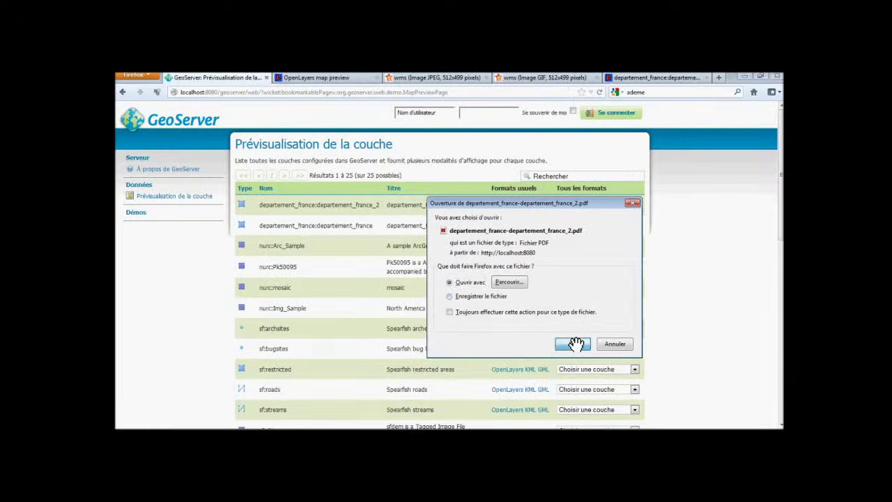
left_click(576, 344)
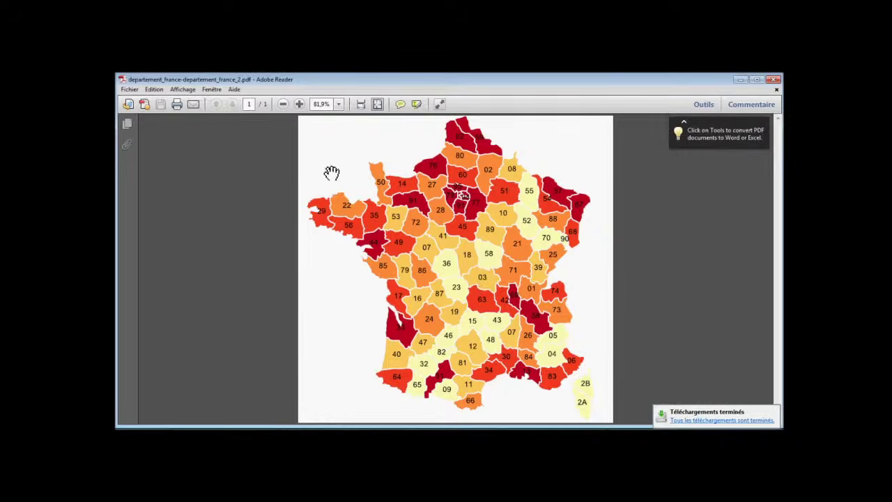
Zoom the PDF map in to 400% and scroll around the department polygons and labels.
left_click(298, 105)
left_click(297, 105)
left_click(298, 105)
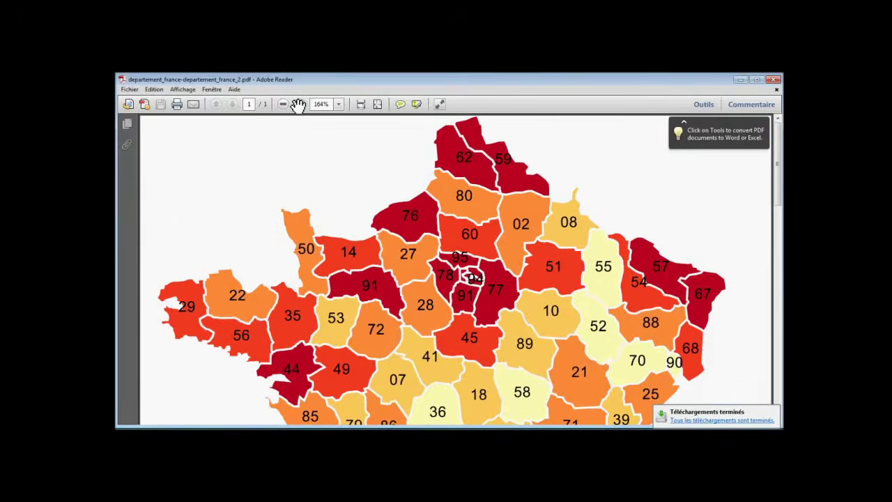
left_click(297, 104)
left_click(298, 104)
scroll(496, 309, "down", 2)
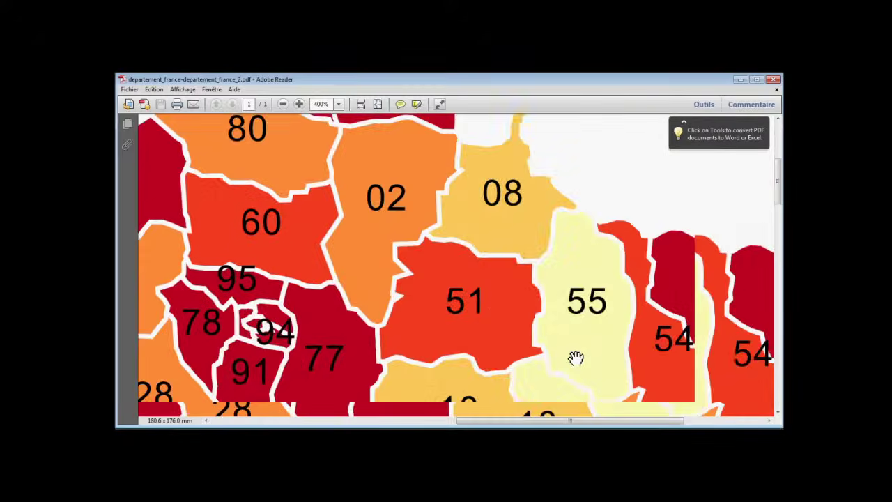
scroll(551, 362, "down", 10)
scroll(462, 346, "left", 8)
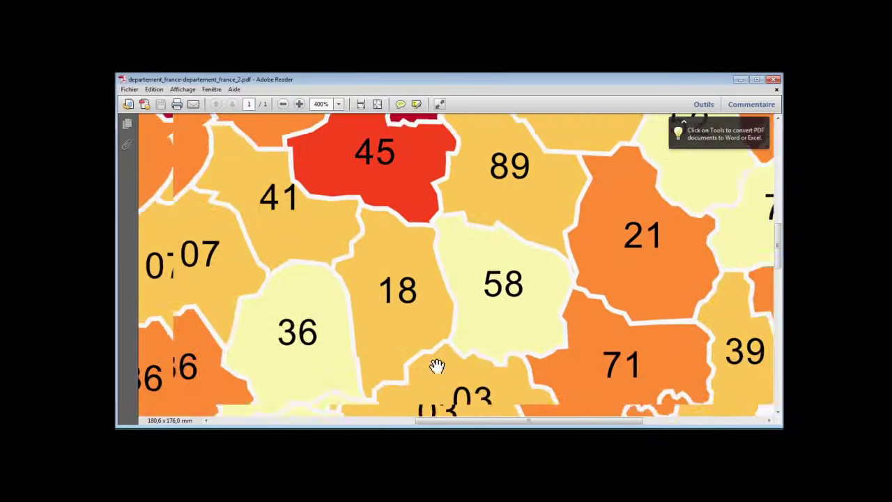
scroll(442, 370, "down", 8)
scroll(504, 341, "right", 6)
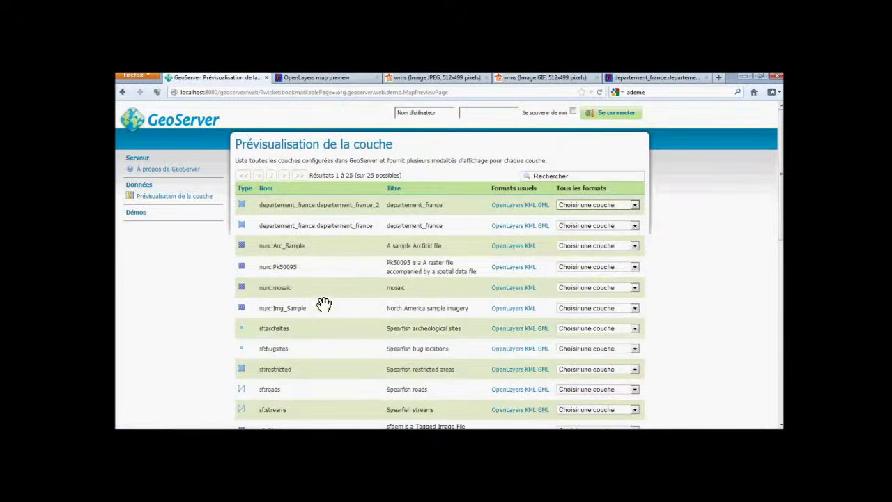
Export departement_france_2 as CSV and open departement_france_2.csv in Microsoft Office Excel.
left_click(596, 204)
left_click(579, 316)
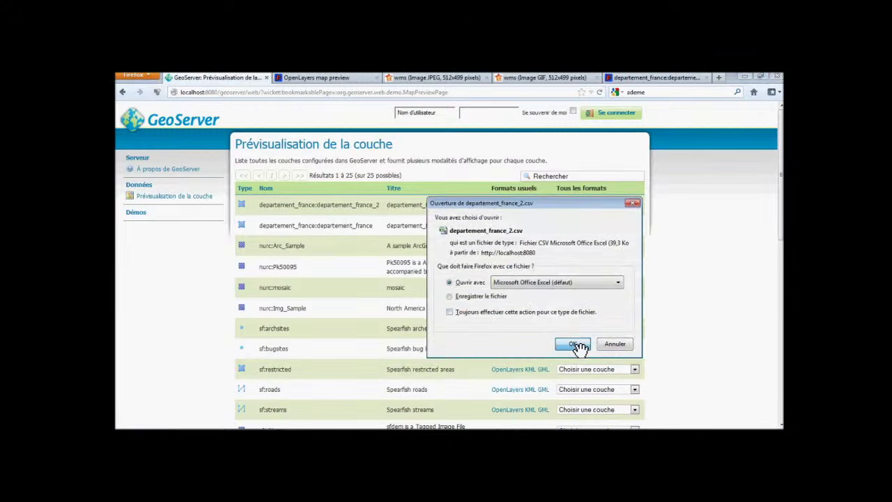
left_click(576, 344)
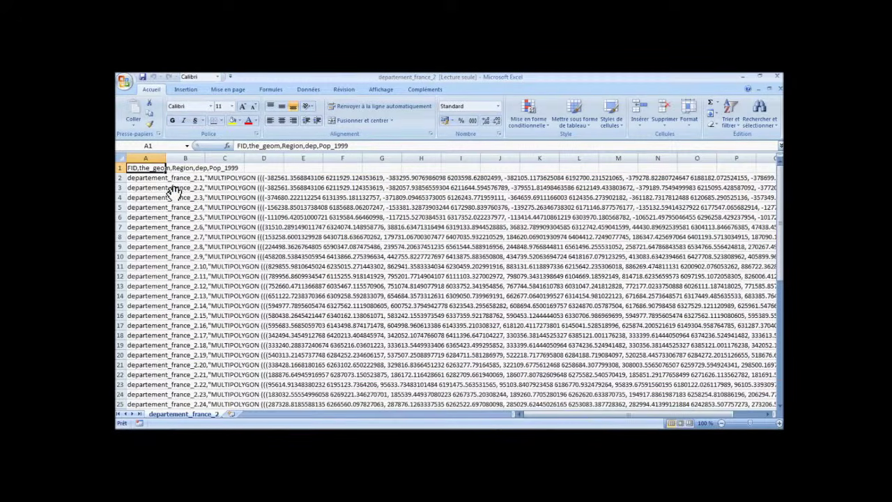
Split column A's comma-delimited text into FID, the_geom, Region, dep and Pop_1999 columns.
left_click(158, 159)
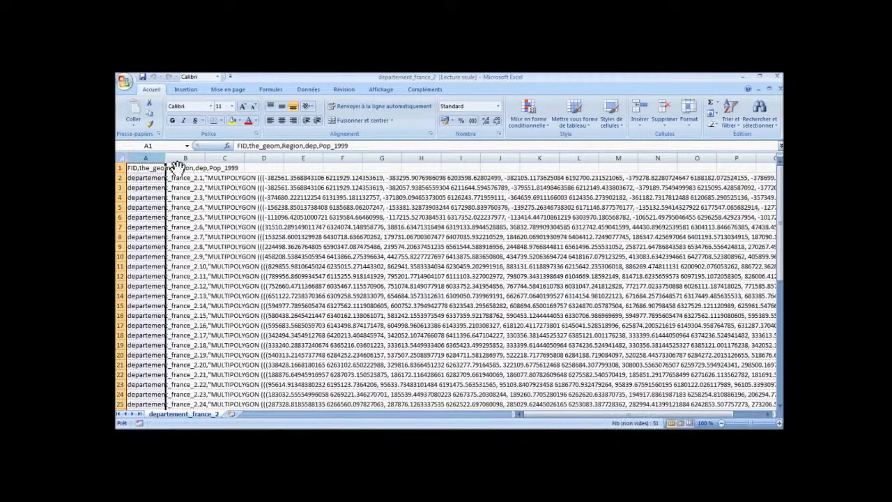
left_click(308, 91)
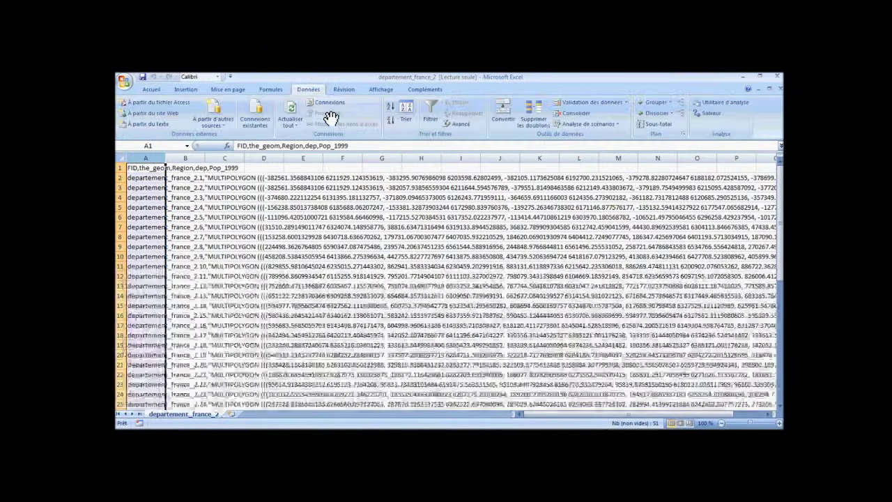
left_click(500, 120)
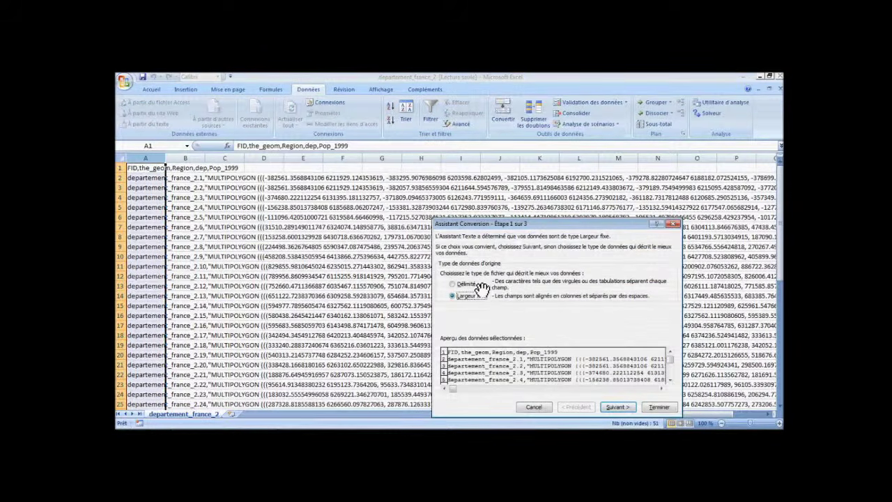
left_click(617, 407)
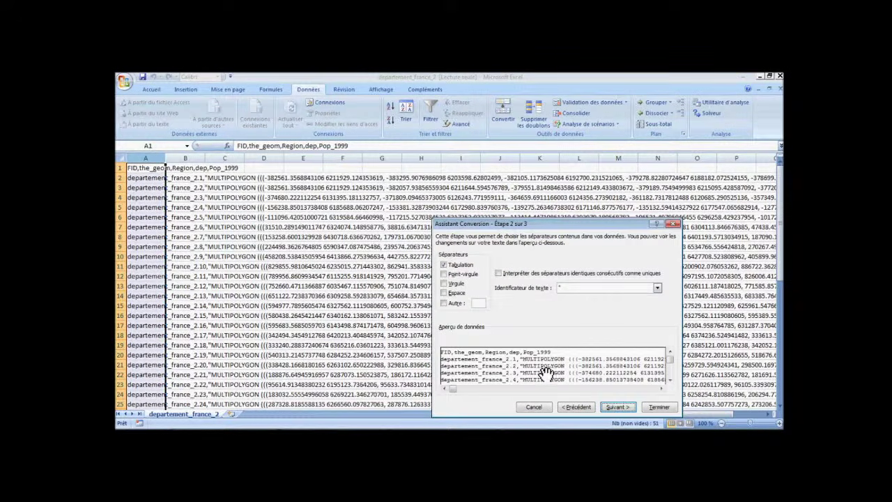
left_click(453, 283)
left_click(616, 407)
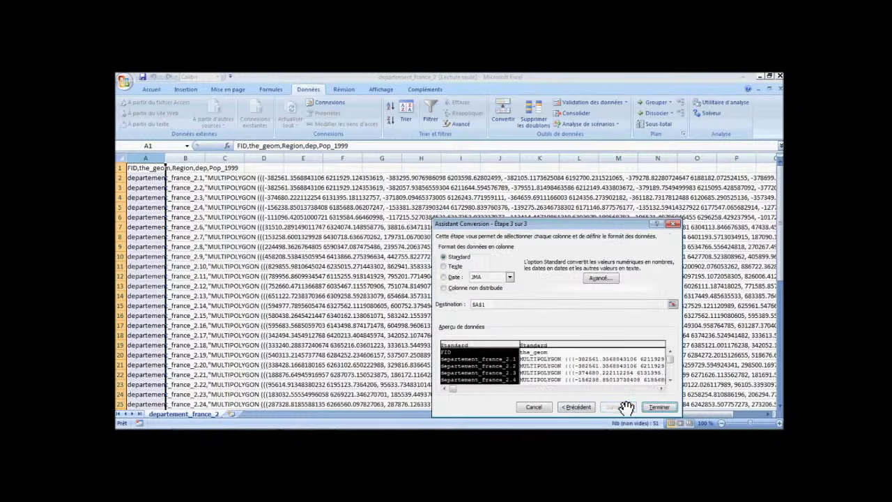
left_click(659, 407)
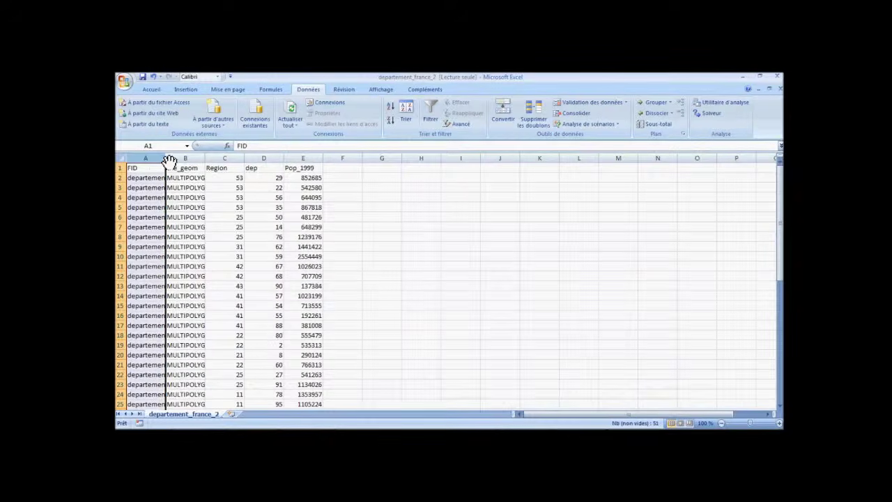
Widen column A and inspect the FID values and MULTIPOLYGON geometry text.
left_click_drag(168, 160, 593, 157)
left_click(511, 187)
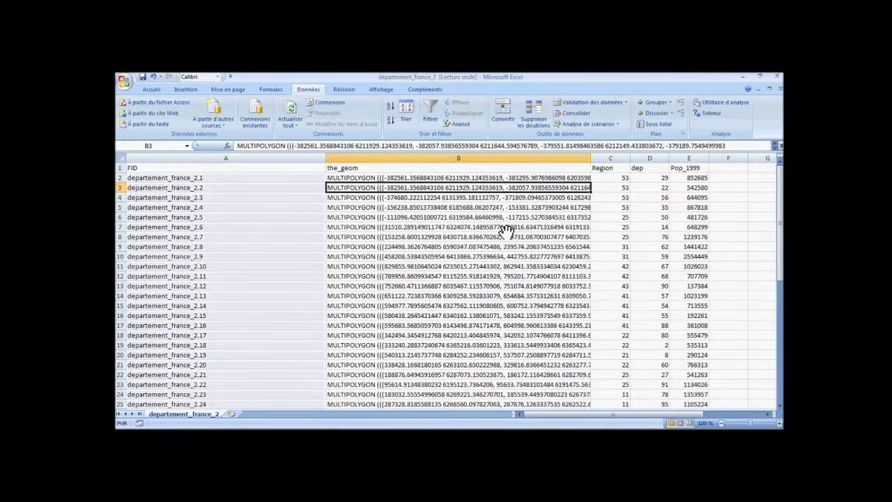
left_click(479, 179)
left_click_drag(555, 414, 589, 395)
scroll(494, 195, "down", 14)
scroll(383, 239, "left", 1)
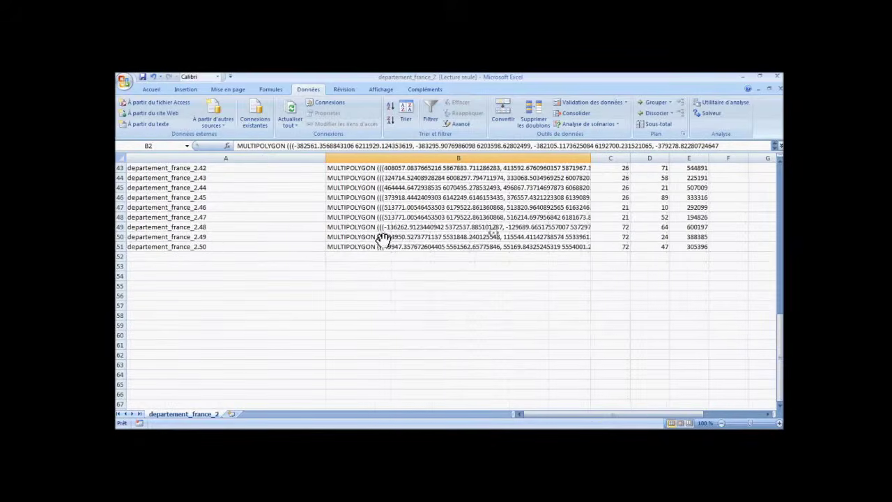
left_click_drag(230, 245, 213, 119)
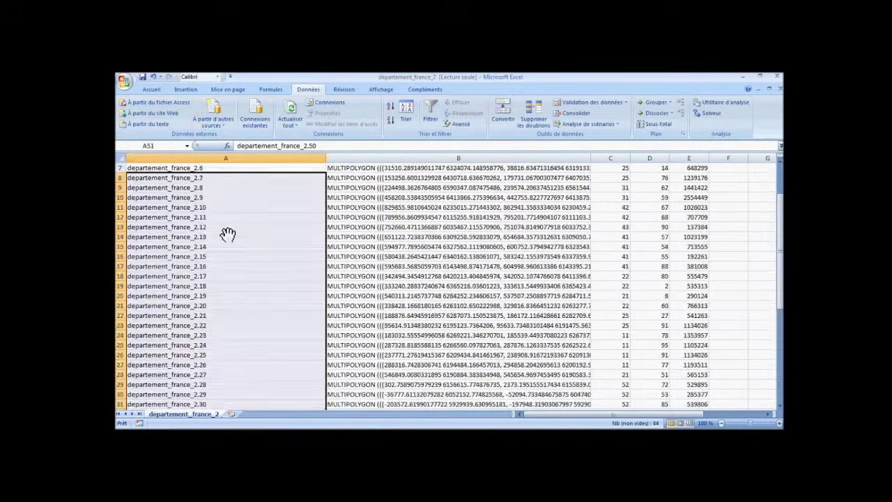
left_click_drag(227, 229, 229, 237)
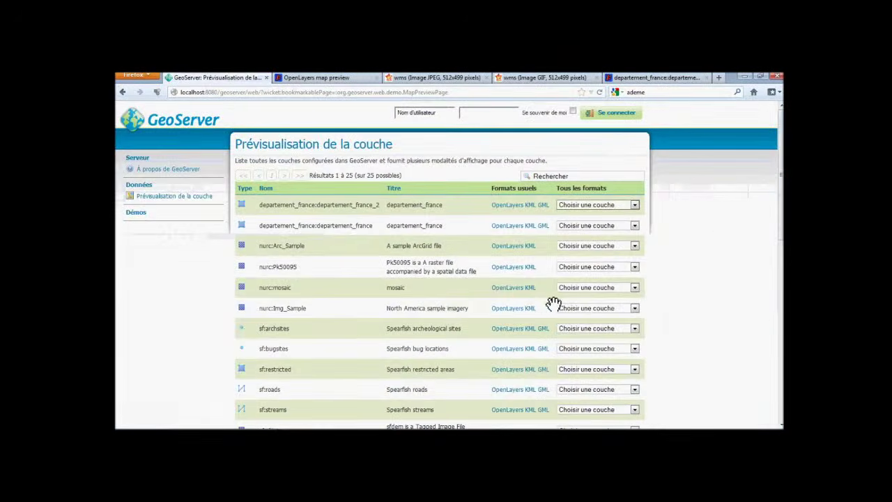
scroll(579, 265, "down", 2)
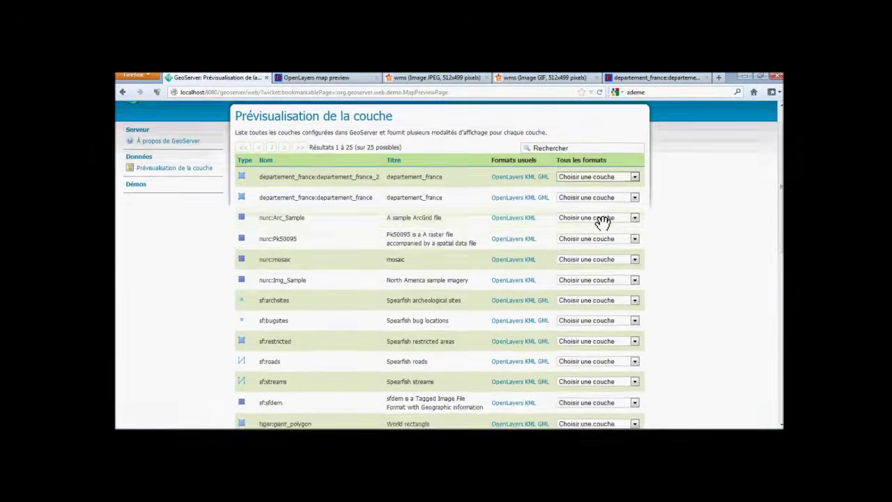
scroll(600, 209, "up", 1)
left_click(601, 204)
scroll(601, 265, "down", 3)
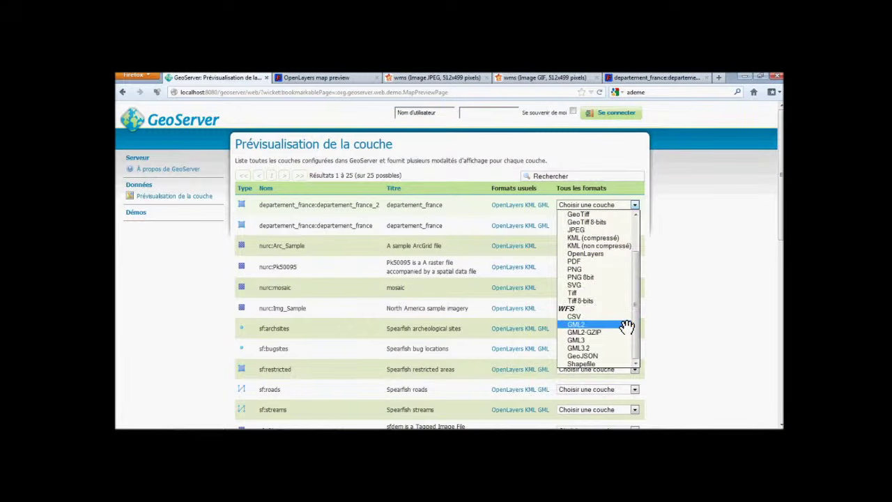
left_click(614, 363)
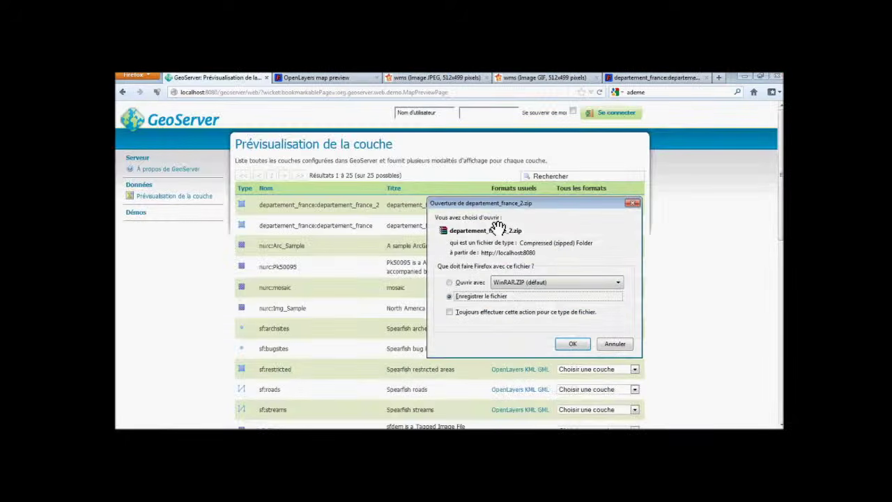
left_click(617, 344)
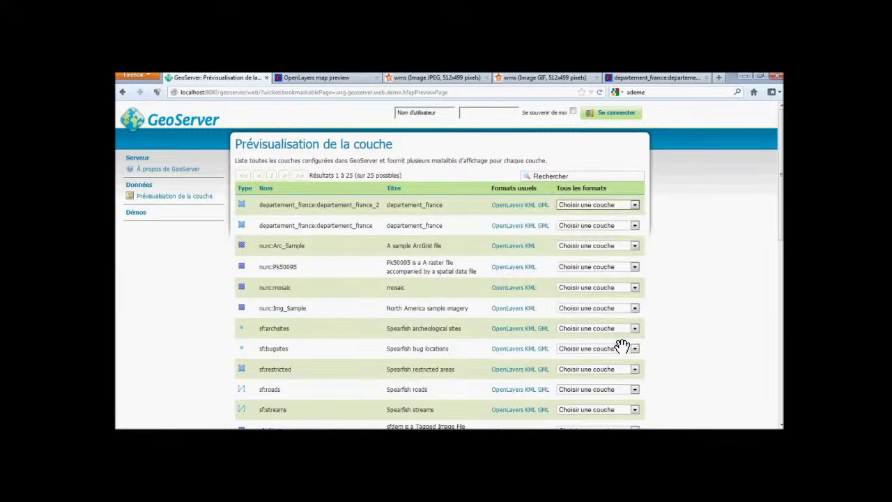
Preview departement_france_2 as an OpenLayers map and pan around France.
left_click(520, 209)
scroll(282, 218, "up", 1)
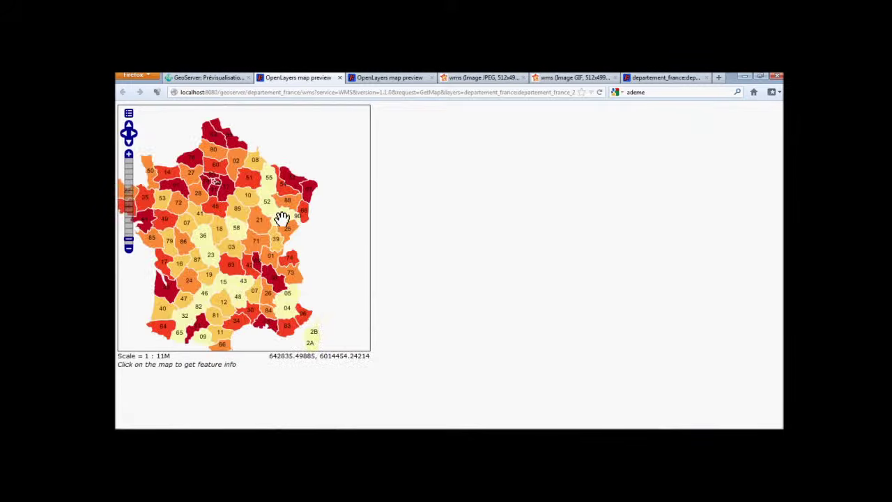
left_click_drag(281, 219, 299, 197)
right_click(297, 193)
left_click(370, 164)
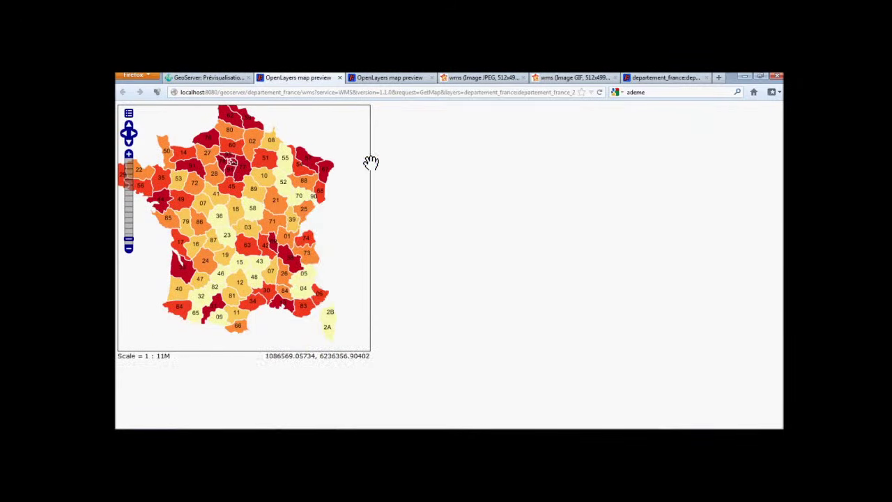
left_click_drag(285, 159, 299, 168)
scroll(299, 167, "down", 1)
scroll(299, 167, "up", 1)
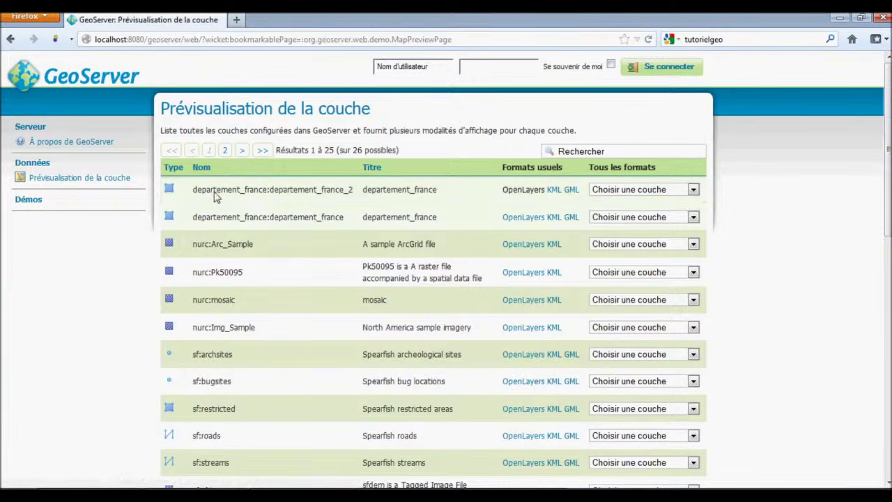
Copy the WMS request URL from departement_france_2's OpenLayers preview, then go to the tutoriel_creer_wms_local folder.
left_click(119, 180)
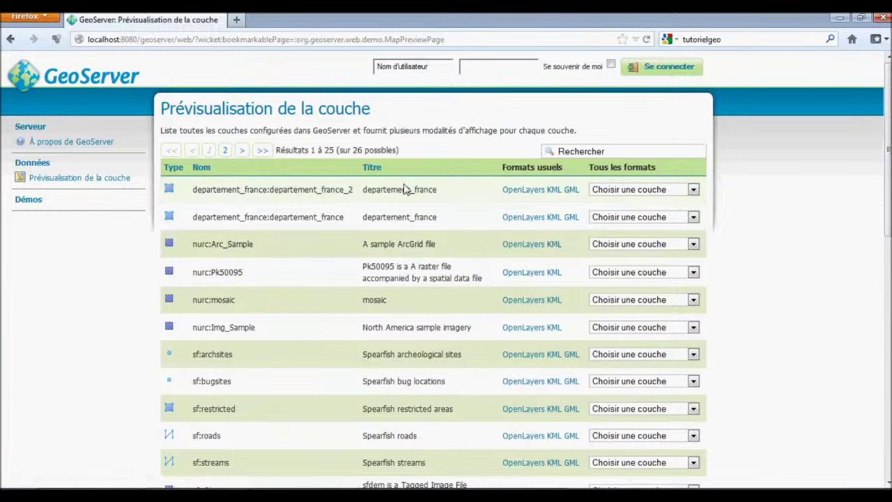
left_click(523, 190)
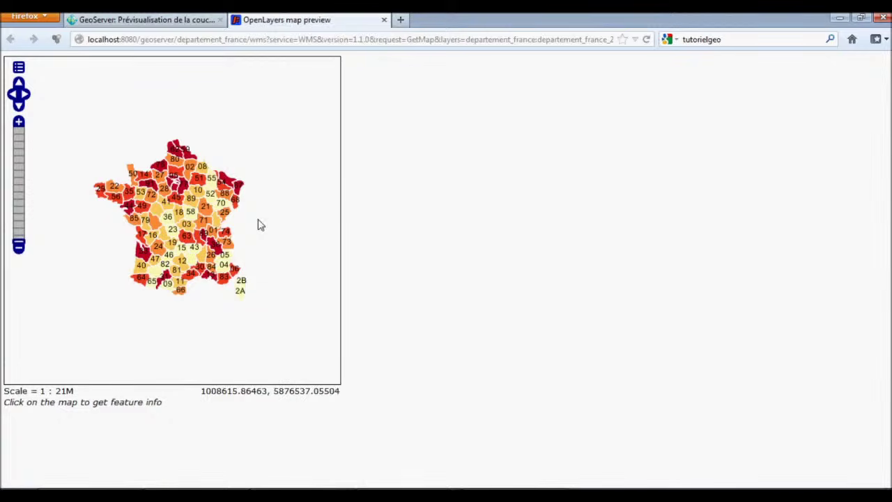
left_click(337, 39)
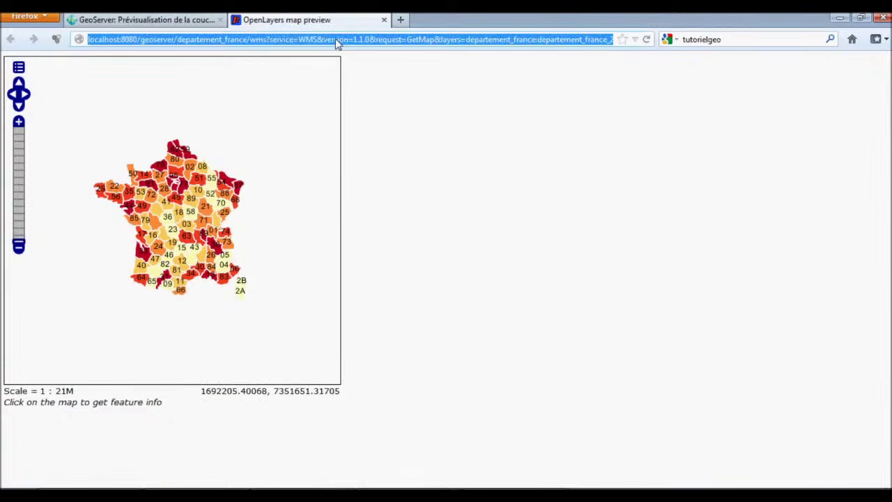
right_click(336, 38)
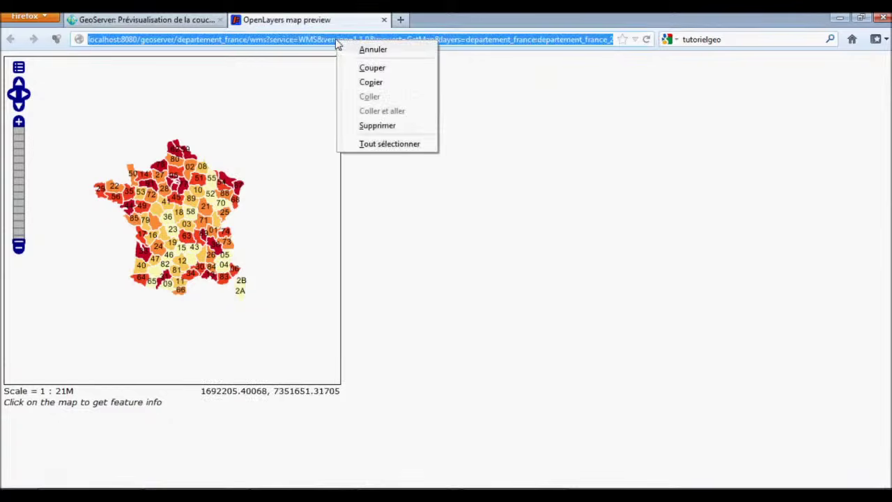
left_click(370, 83)
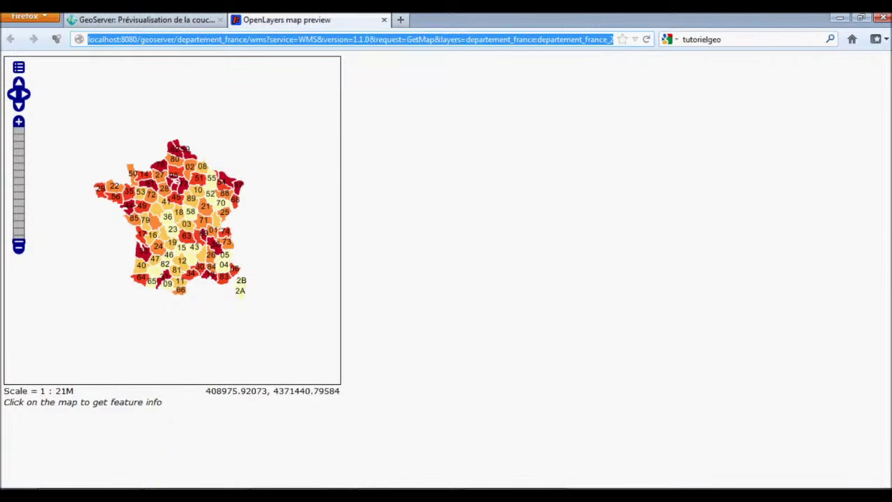
left_click(167, 496)
right_click(183, 221)
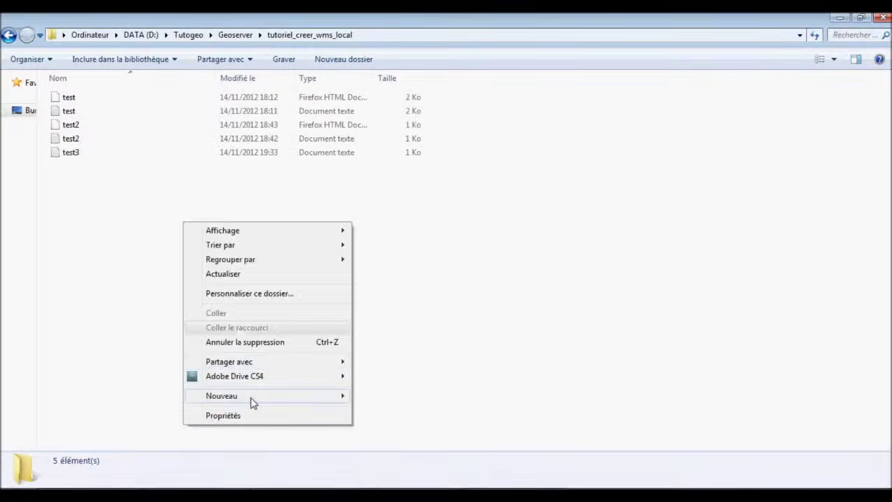
Create text file geoserver_wms, open it in Notepad and paste the WMS GetMap URL.
mouse_move(273, 398)
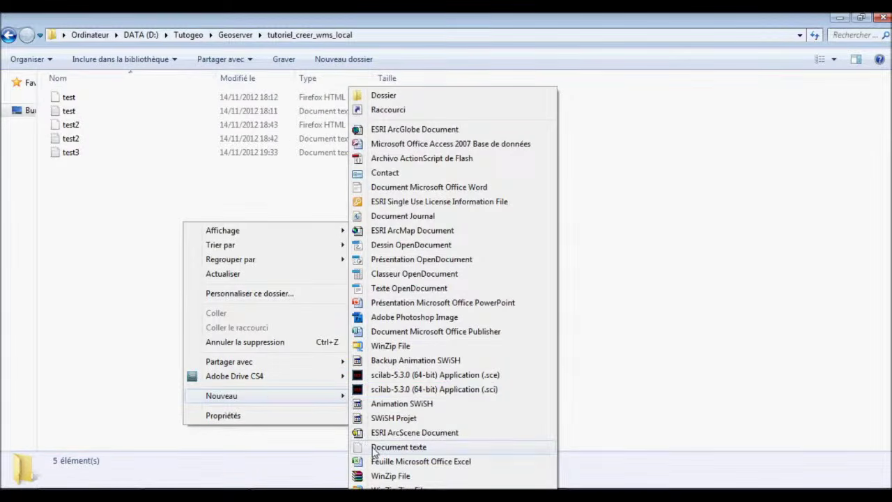
left_click(376, 448)
type("geos")
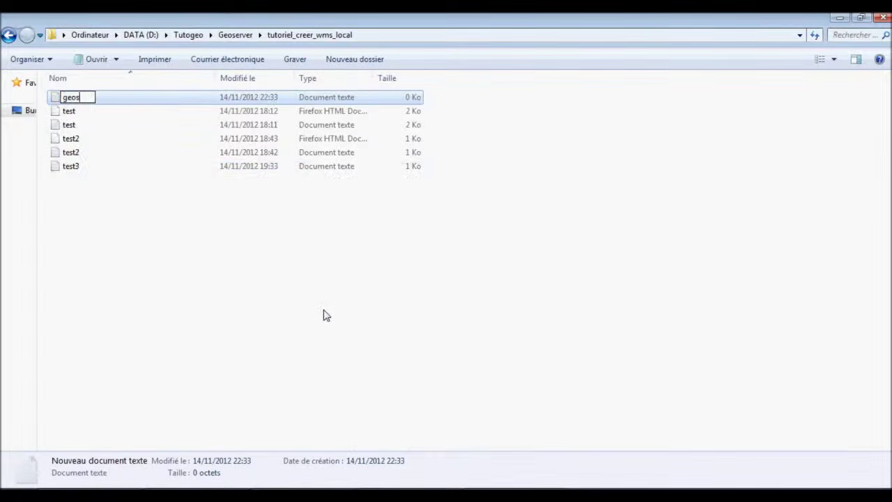
type("_wms")
key("Return")
double_click(109, 105)
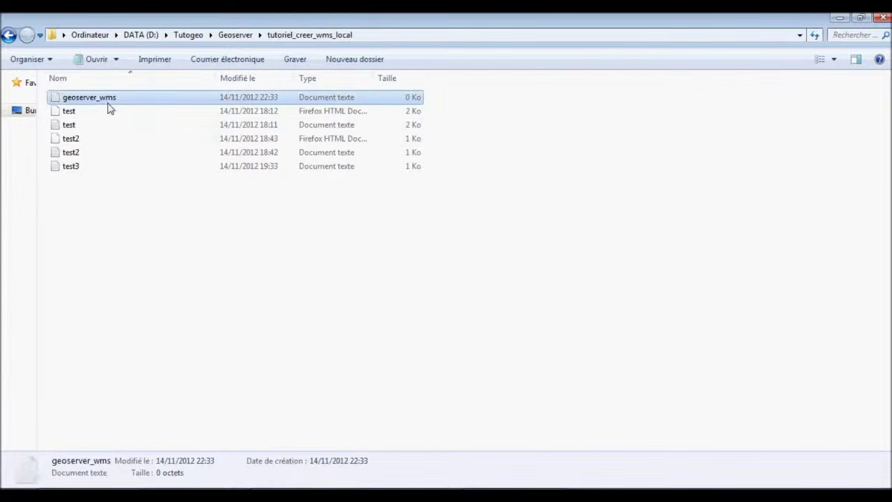
type("http://localhost:8080/geoserver/departement_france/wms?service=WMS&version=1.1.0&request=GetMap&layers=departement_france:departement_france_2&styles=&bbox=-538455.1906425896,5114922.561009132,996623.0657548436,6611095.986325789&width=512&height=499&srs=EPSG:41001&format=application/openlayers")
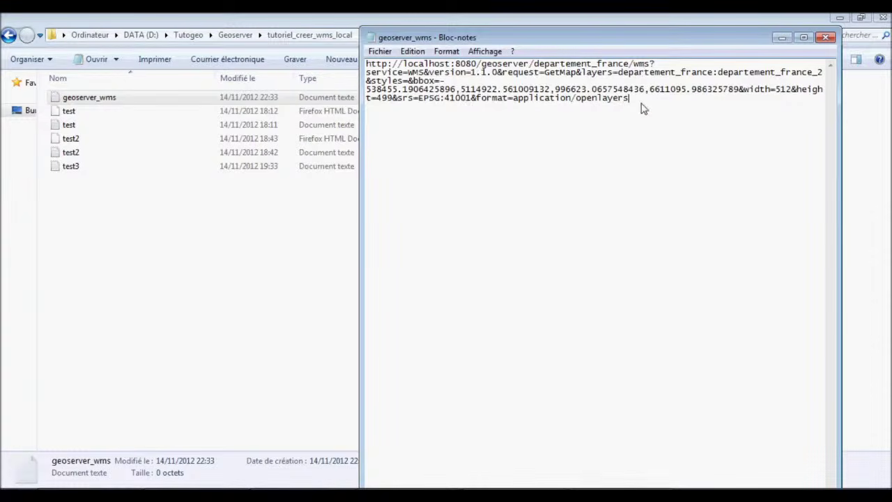
Paste a second copy of the URL on a new line, rewritten to end request=Getcapabilities.
left_click_drag(640, 103, 373, 66)
key("ctrl+c")
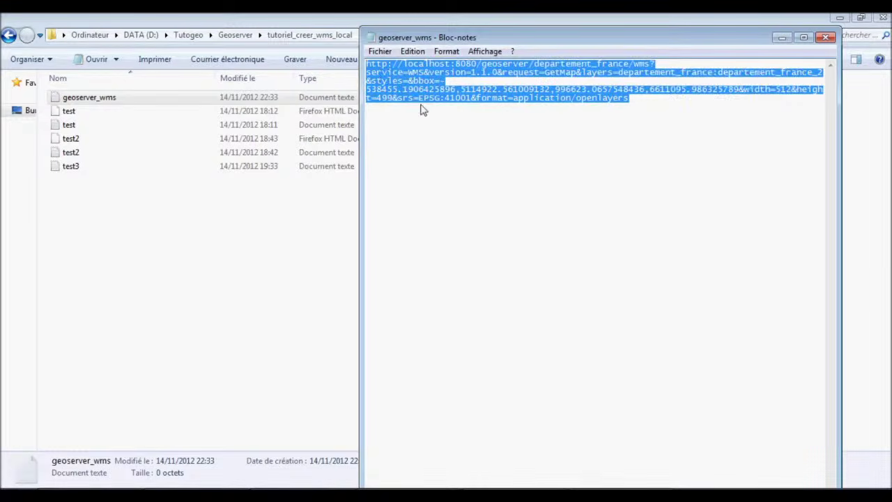
left_click(422, 139)
left_click(640, 103)
key("Return")
key("Return")
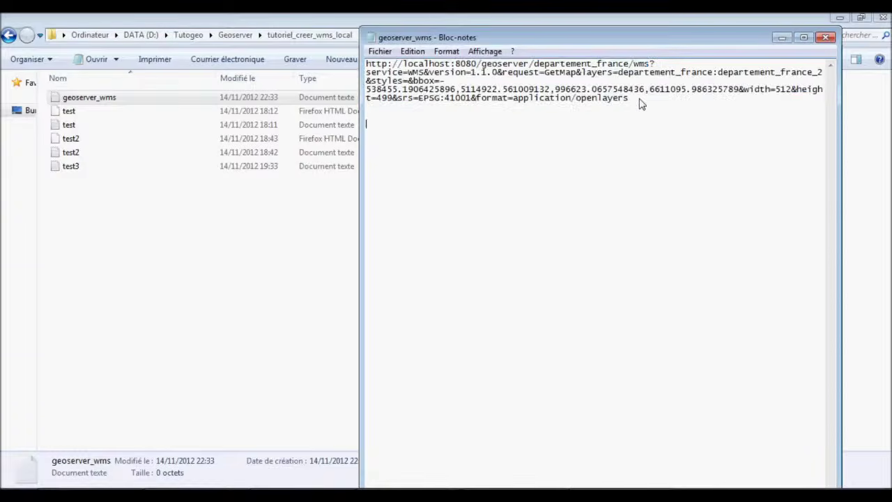
key("ctrl+v")
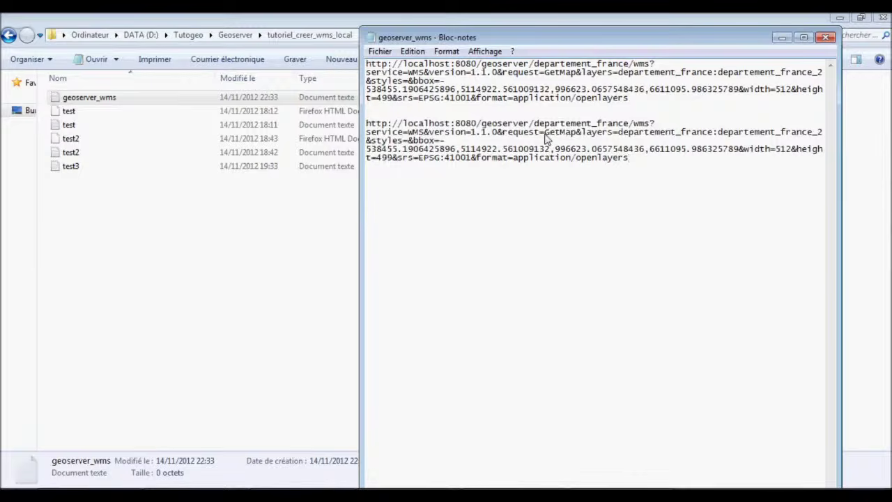
left_click_drag(545, 132, 641, 165)
left_click(646, 149)
key("Delete")
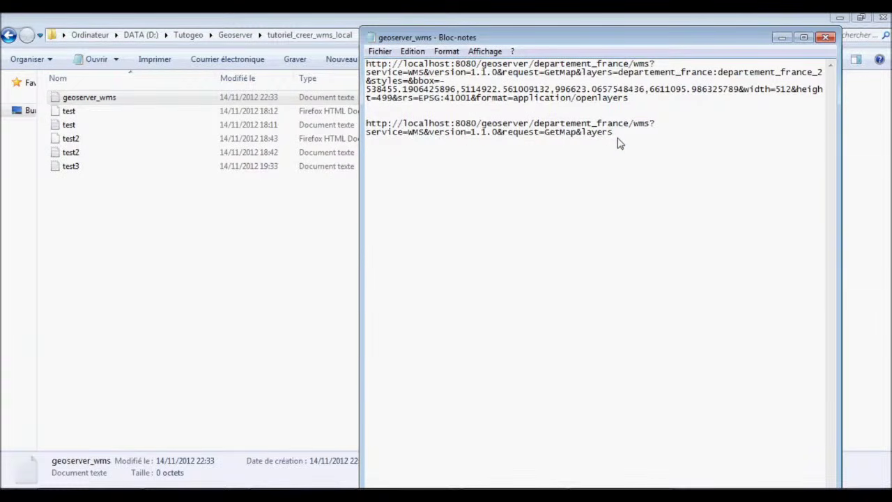
key("BackSpace")
key("BackSpace")
key("BackSpace")
key("BackSpace")
key("BackSpace")
key("BackSpace")
key("BackSpace")
key("BackSpace")
key("BackSpace")
key("BackSpace")
type("capabilities")
Review the GetMap and Getcapabilities parts of both URLs, then bring up Quantum GIS.
double_click(620, 142)
left_click(641, 139)
left_click_drag(642, 139, 366, 124)
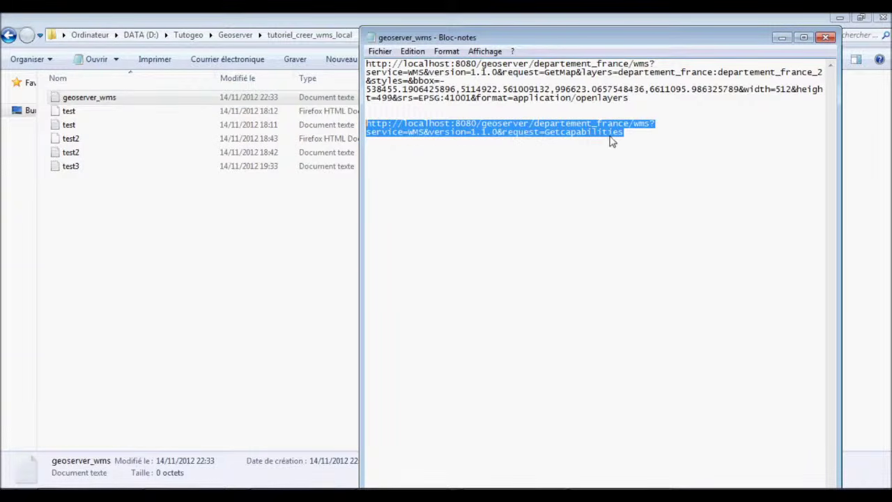
left_click(552, 74)
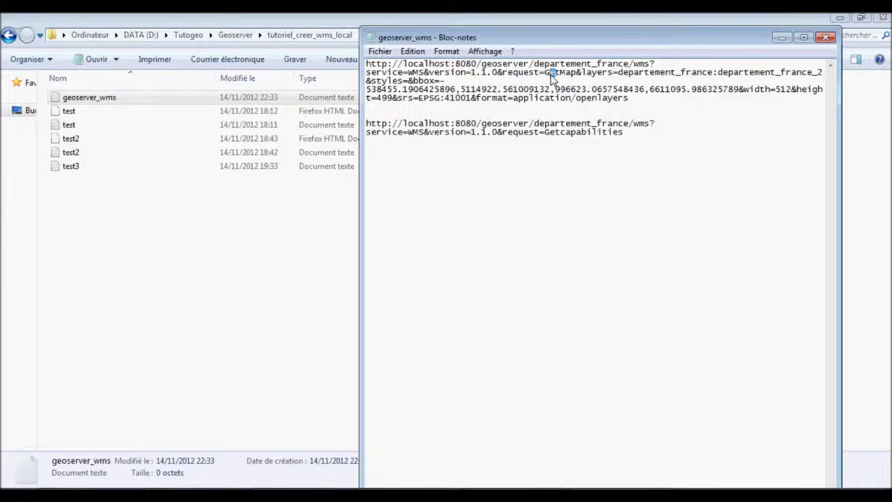
left_click_drag(508, 73, 546, 74)
left_click(615, 78)
left_click_drag(544, 135, 365, 124)
left_click(635, 137)
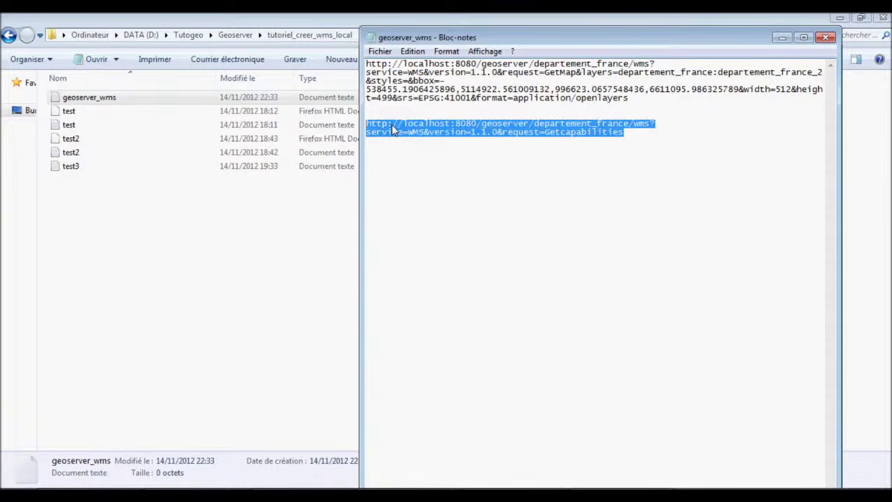
mouse_move(515, 496)
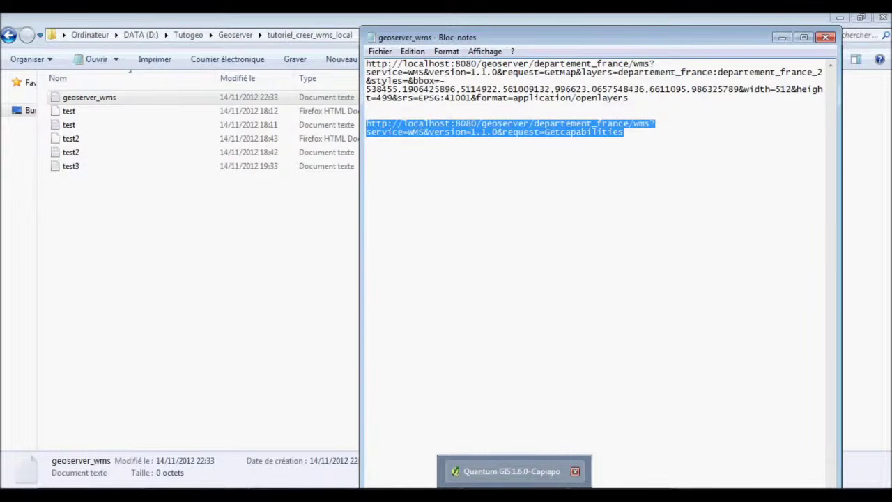
left_click(514, 471)
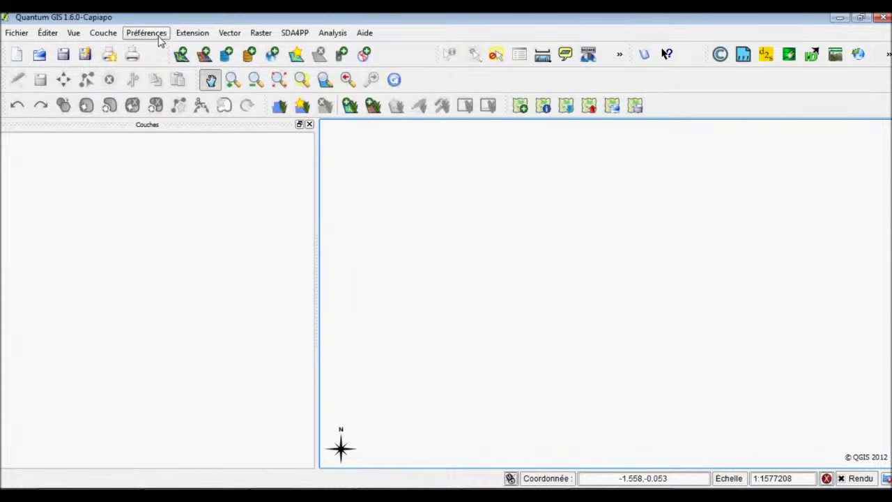
Add a WMS connection named geoserver_wms with the pasted GetCapabilities URL as its address.
left_click(273, 55)
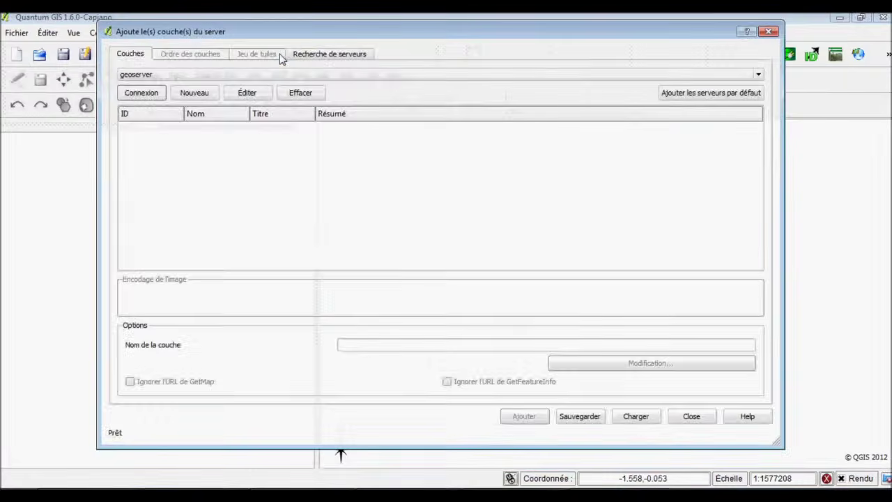
left_click(194, 93)
type("ge")
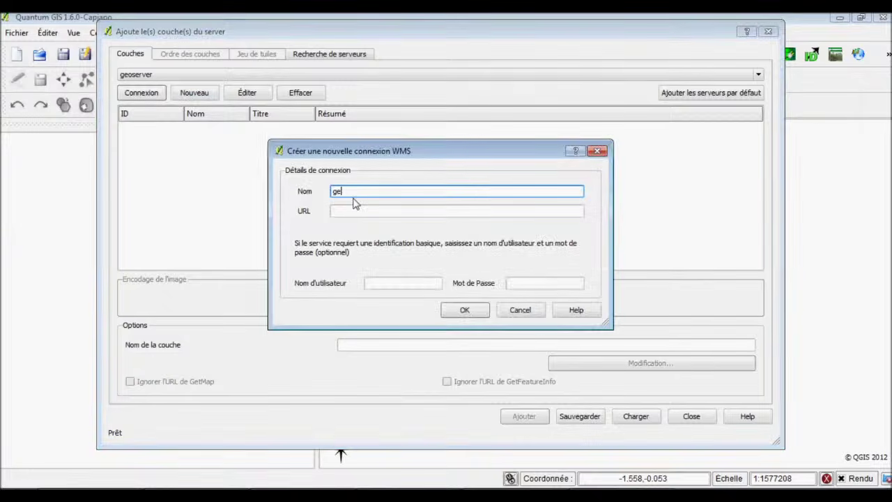
type("oserver_wms")
left_click(353, 213)
key("ctrl+v")
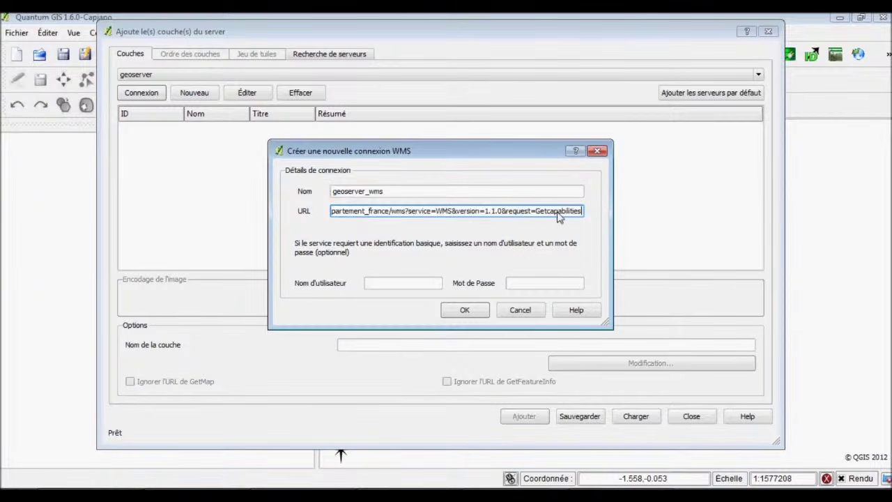
left_click(461, 310)
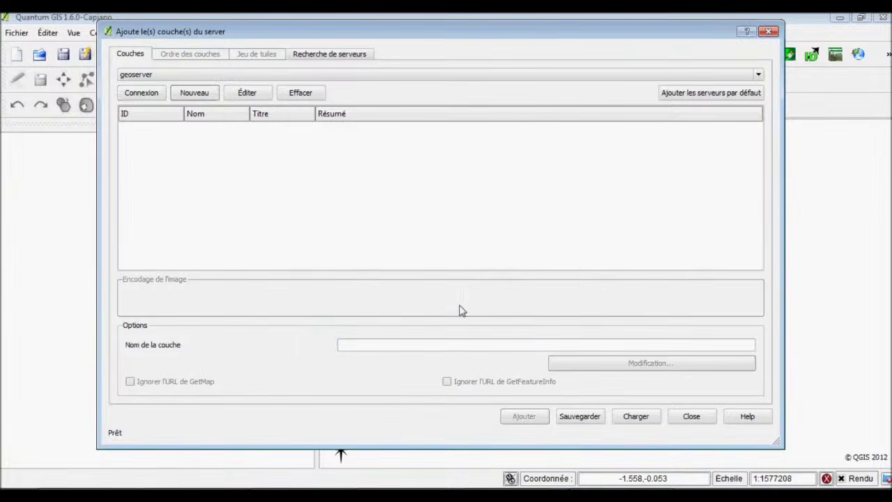
Connect to the geoserver_wms server, accepting its advertised GetMap address.
left_click(193, 76)
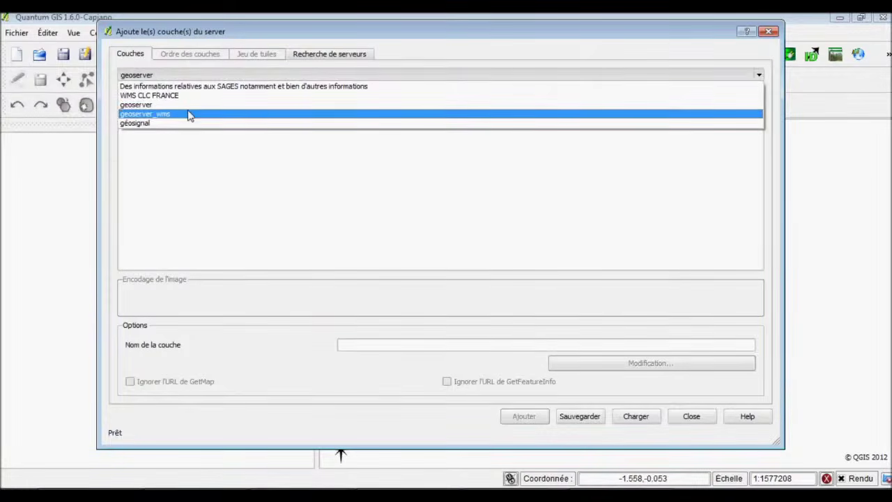
left_click(189, 113)
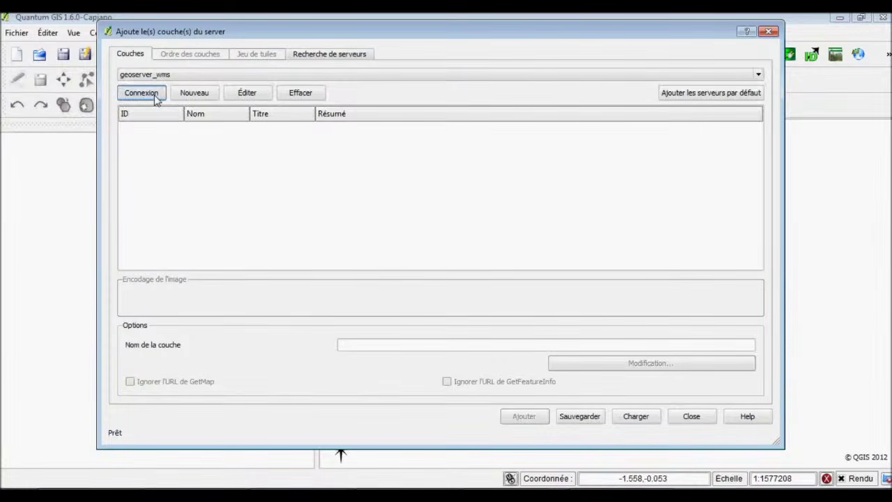
left_click(141, 93)
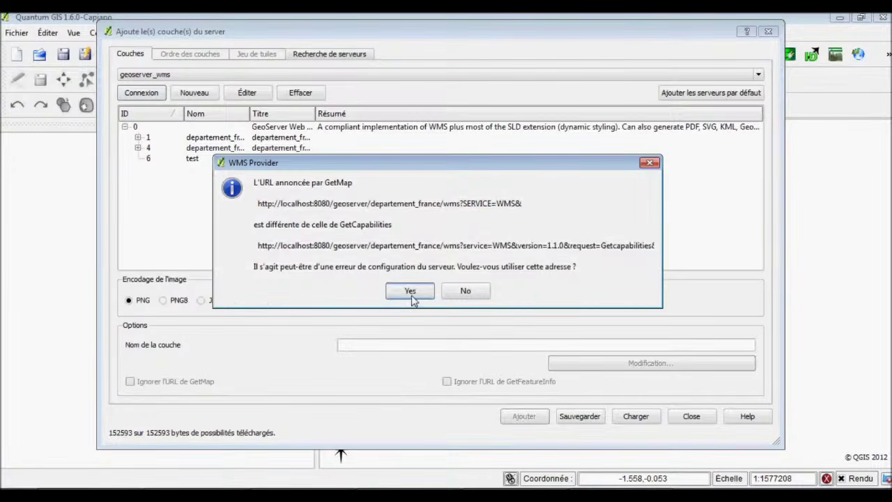
left_click(410, 292)
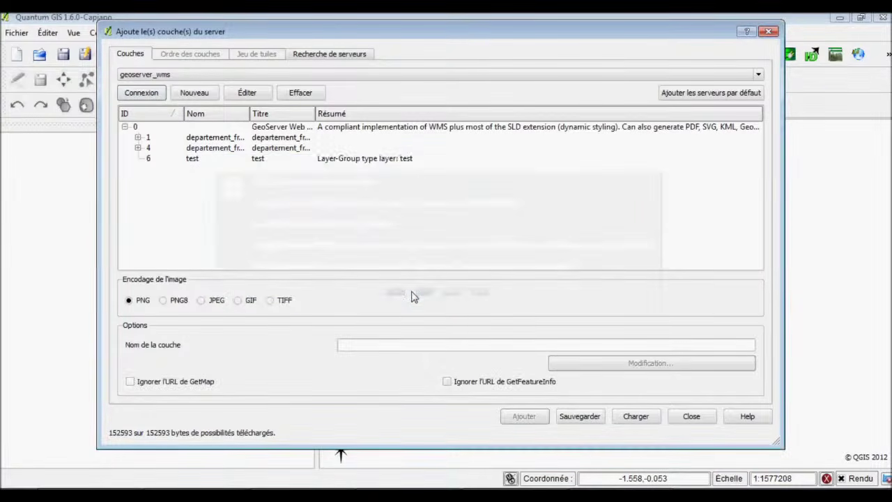
Add layer departement_france_2 to the map and close the server dialog.
left_click(138, 147)
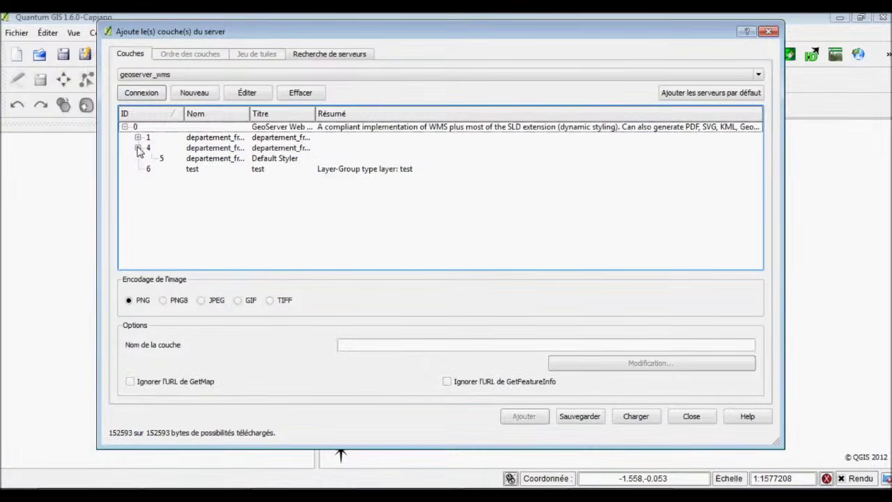
left_click(138, 138)
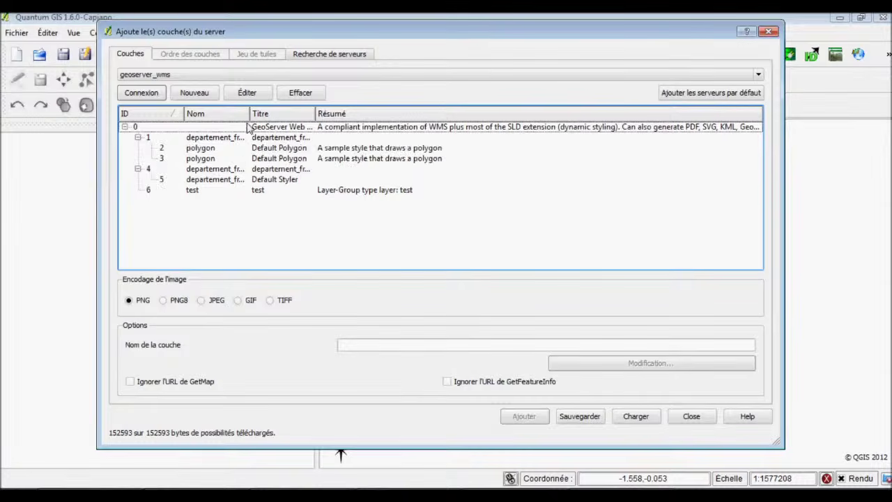
left_click_drag(250, 117, 360, 120)
left_click(308, 171)
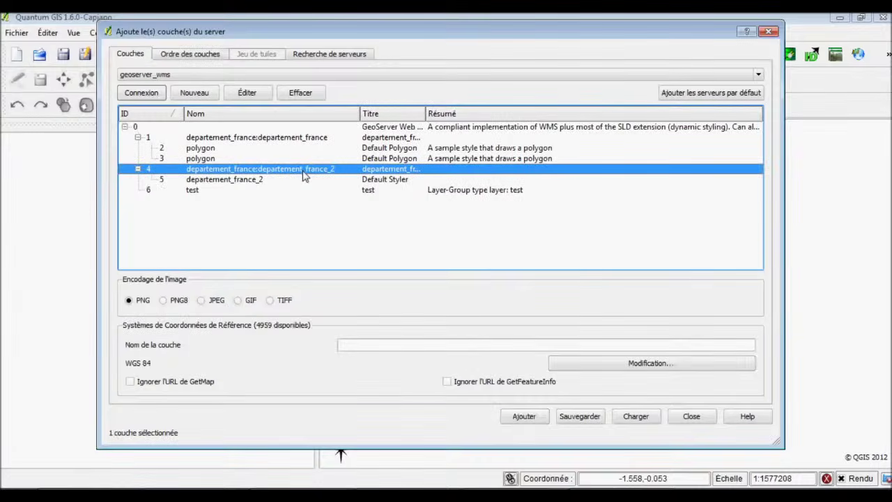
left_click(524, 416)
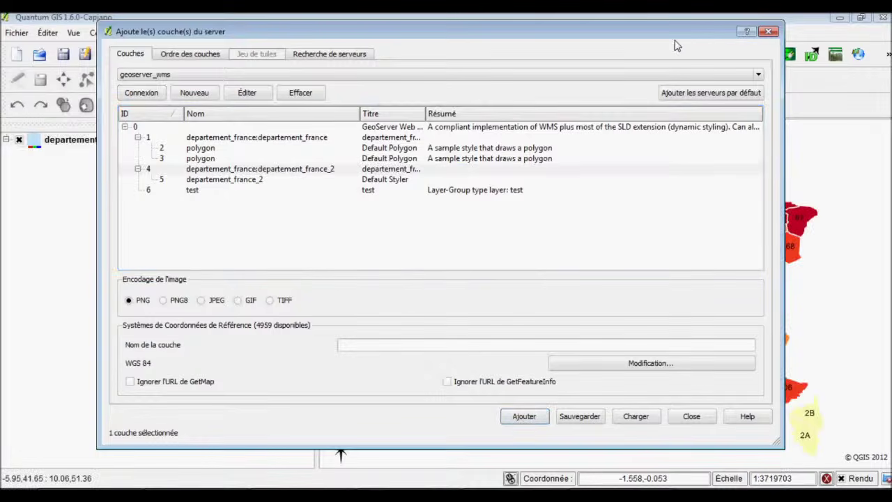
left_click_drag(696, 32, 683, 92)
left_click(745, 87)
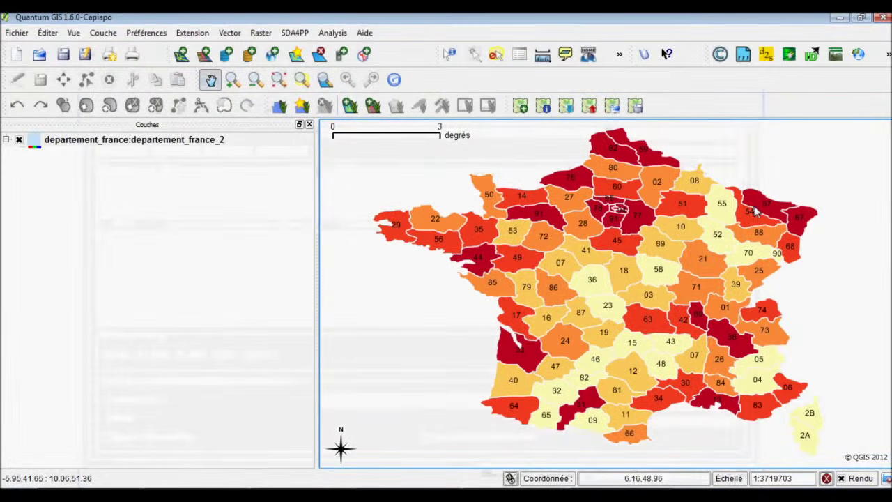
Identify départements 35 and 76, showing 76's Region 25 and Pop_1999 1239176.0.
left_click(451, 56)
left_click(450, 55)
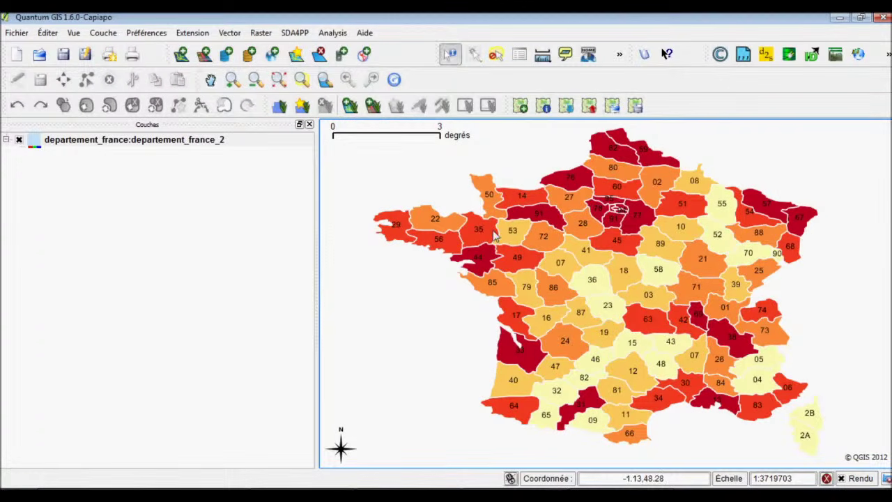
left_click(493, 230)
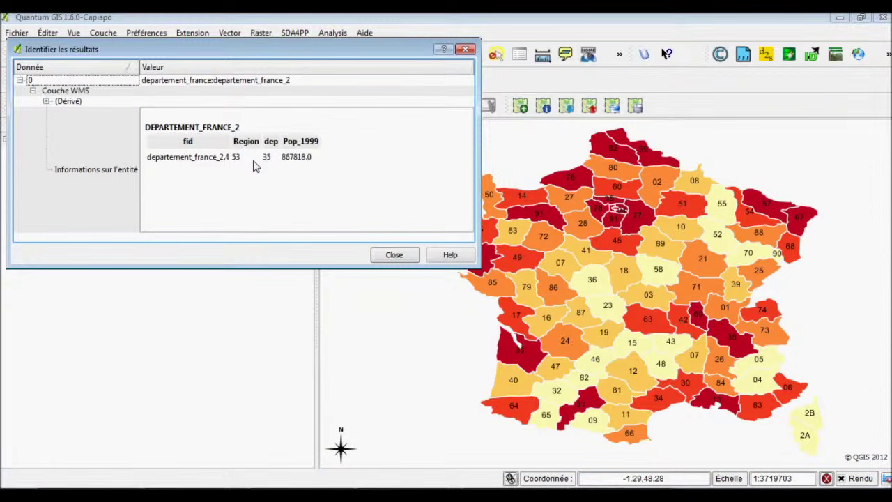
left_click(121, 172)
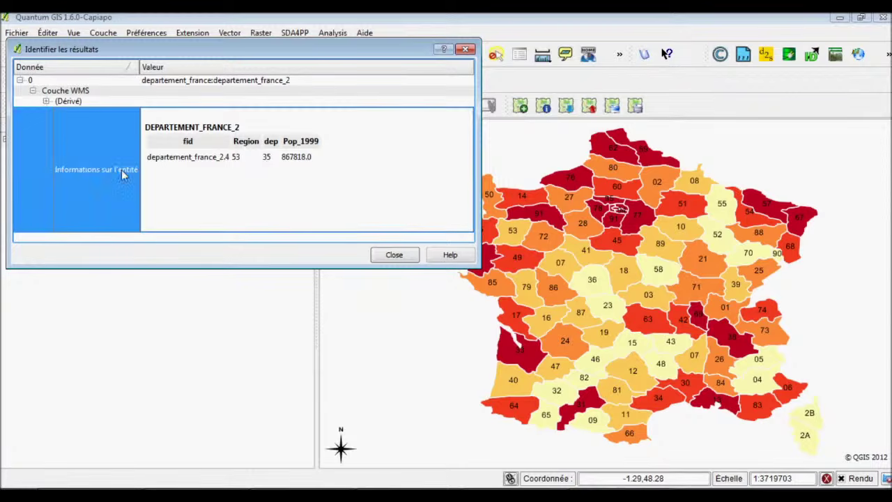
left_click(465, 49)
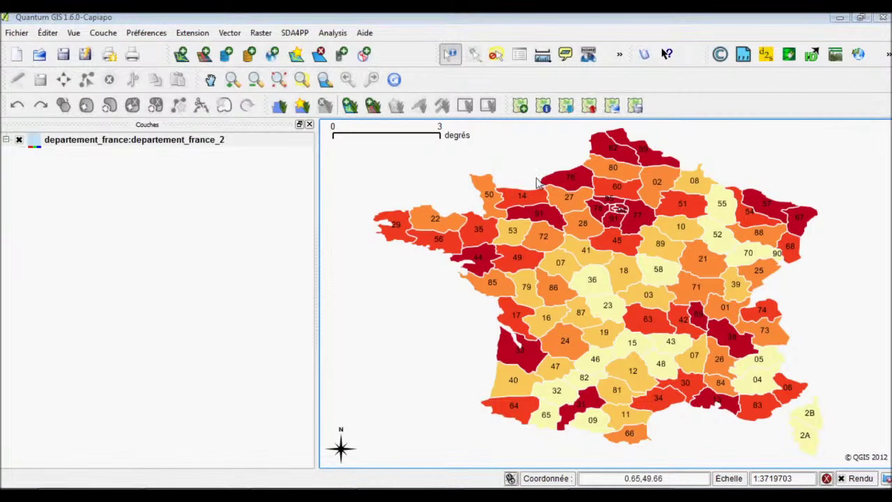
left_click(537, 182)
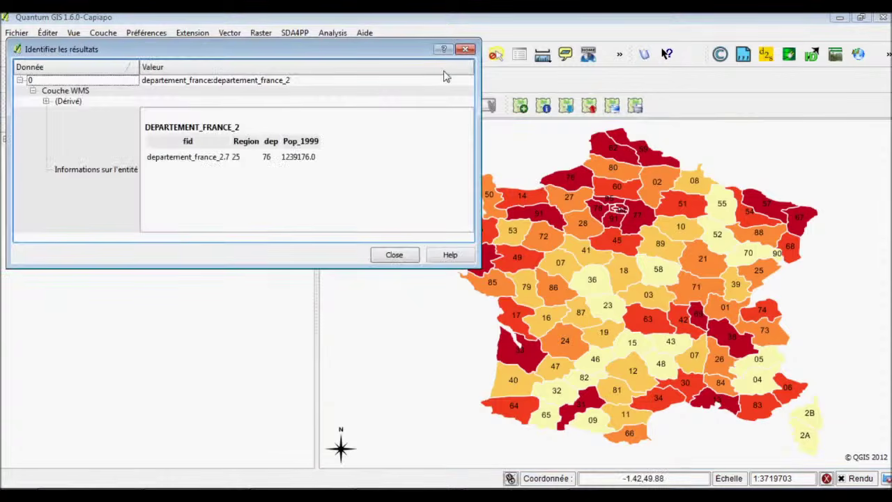
left_click(465, 49)
Open the WMS layer's properties and scroll through its server metadata.
right_click(195, 143)
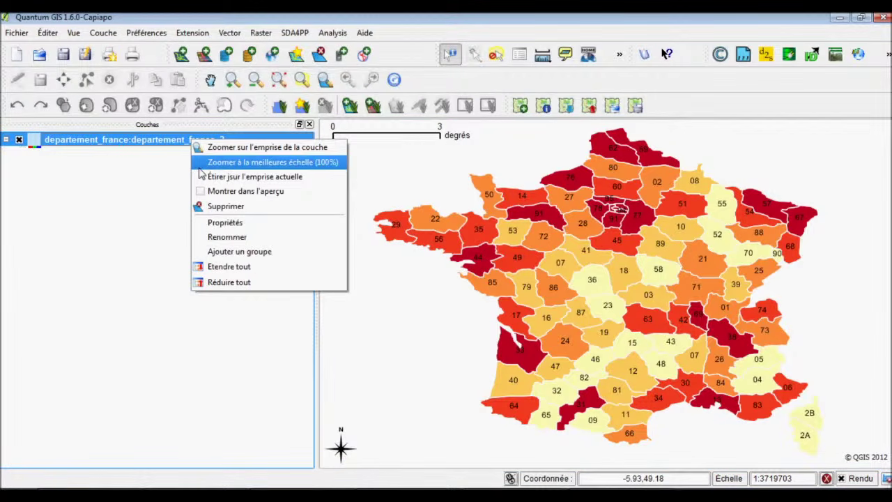
left_click(224, 222)
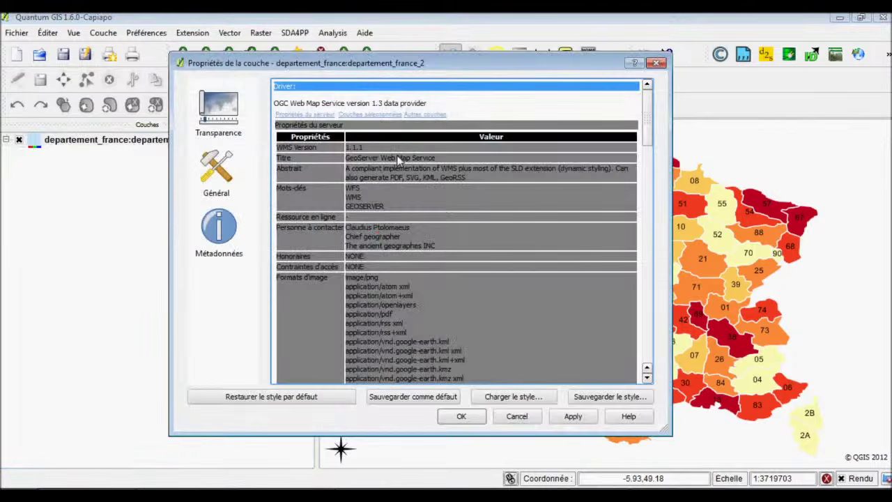
left_click_drag(495, 168, 468, 179)
left_click(469, 179)
scroll(468, 179, "down", 3)
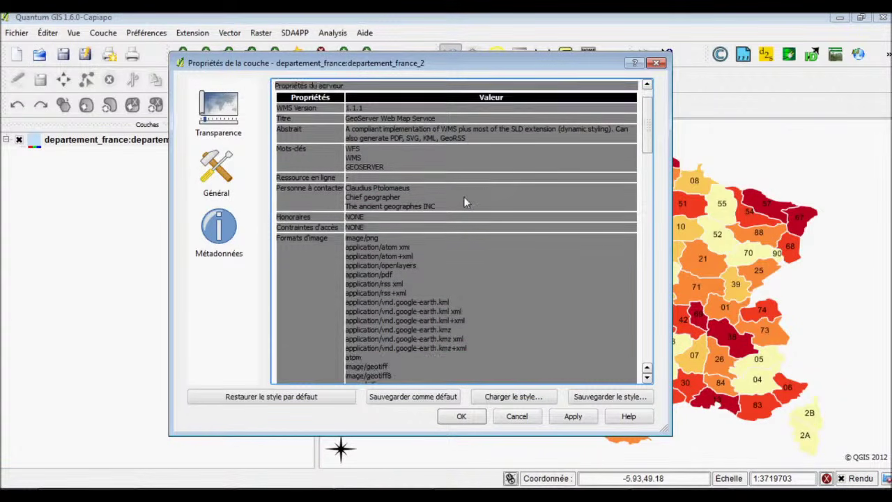
scroll(466, 202, "down", 1)
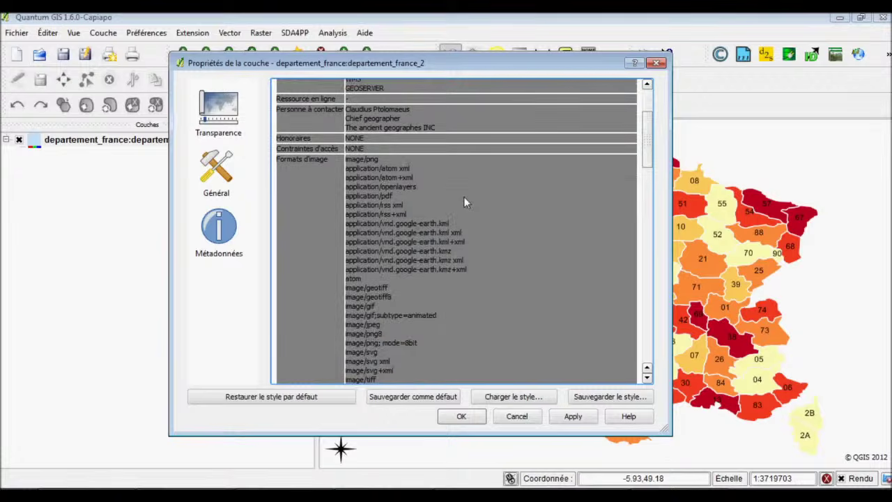
scroll(464, 196, "down", 8)
scroll(465, 199, "up", 3)
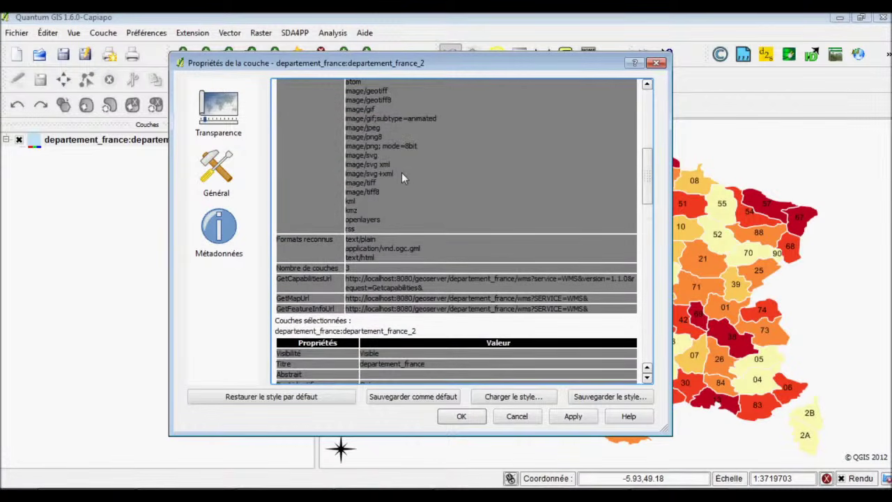
scroll(382, 182, "down", 2)
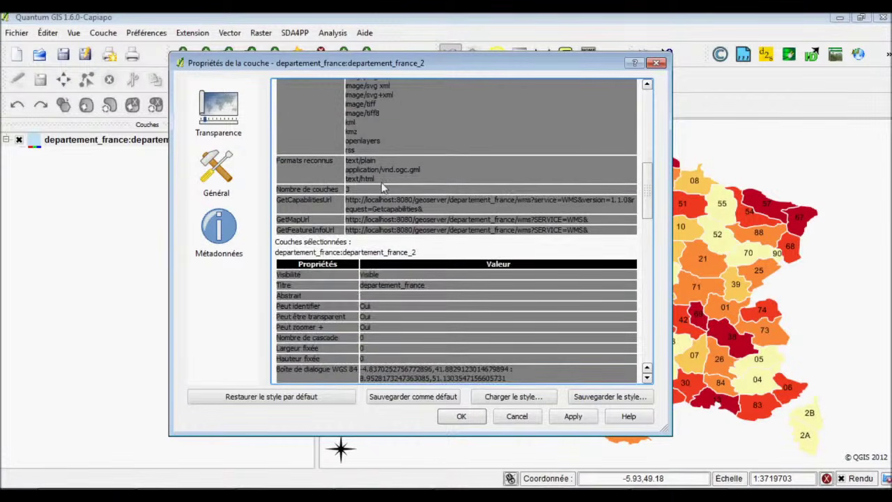
scroll(381, 182, "down", 2)
scroll(399, 228, "down", 4)
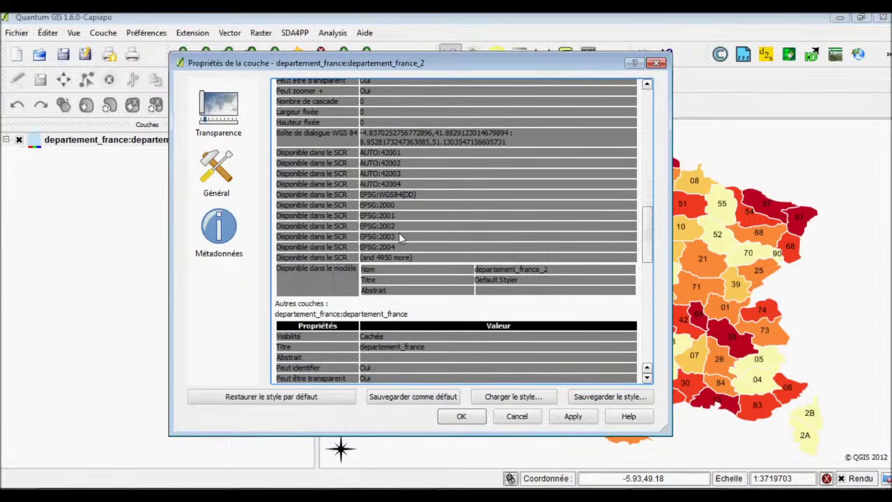
scroll(399, 233, "down", 6)
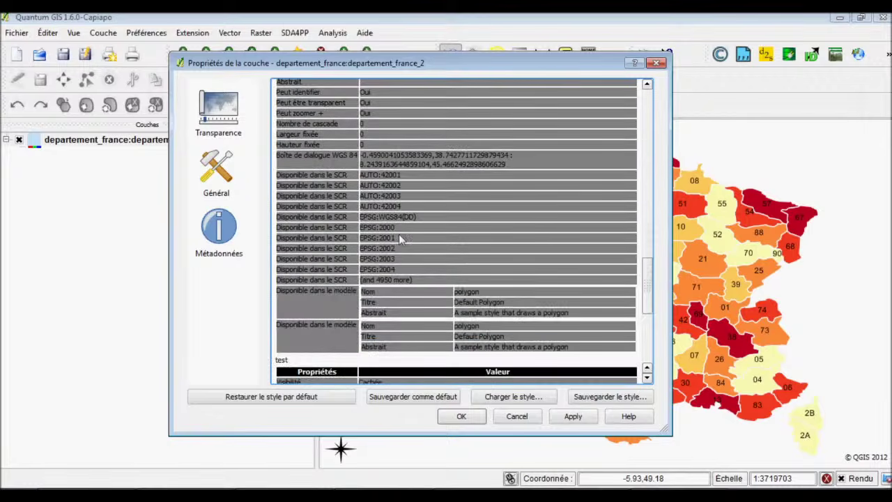
scroll(399, 234, "down", 6)
scroll(398, 233, "down", 1)
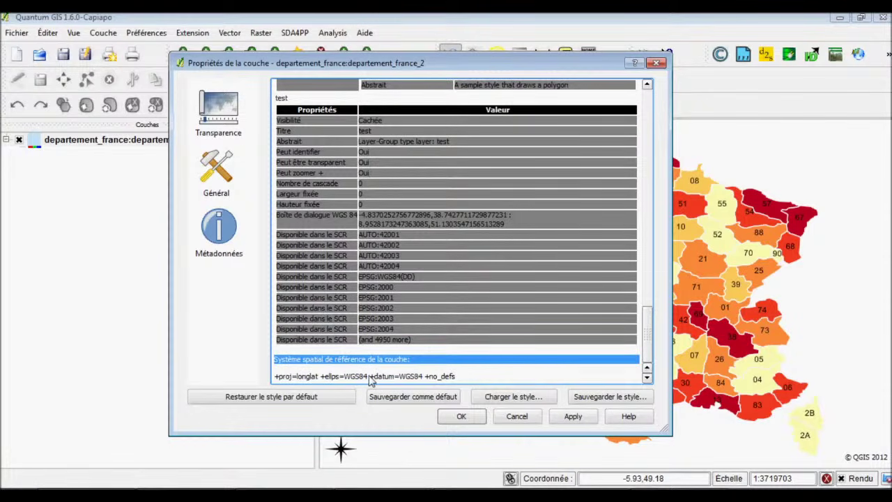
Check the General page's coordinate system, recheck the metadata, and close the properties.
left_click(216, 188)
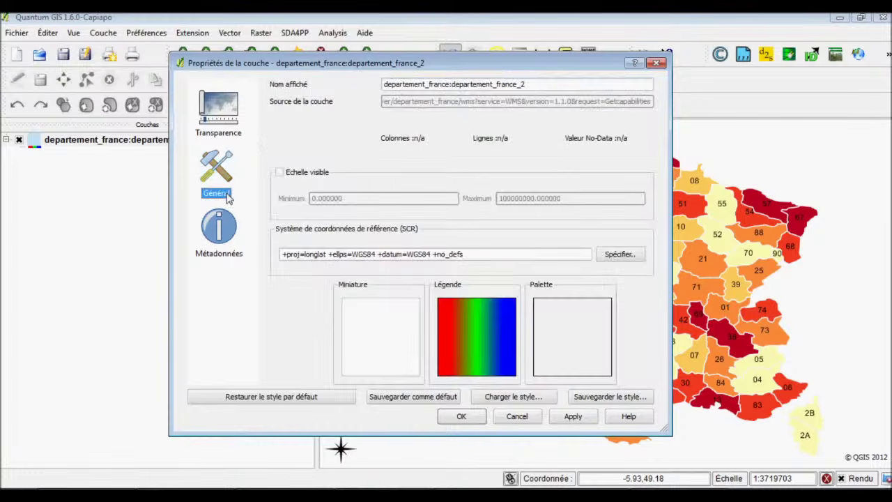
left_click(219, 230)
scroll(410, 239, "down", 4)
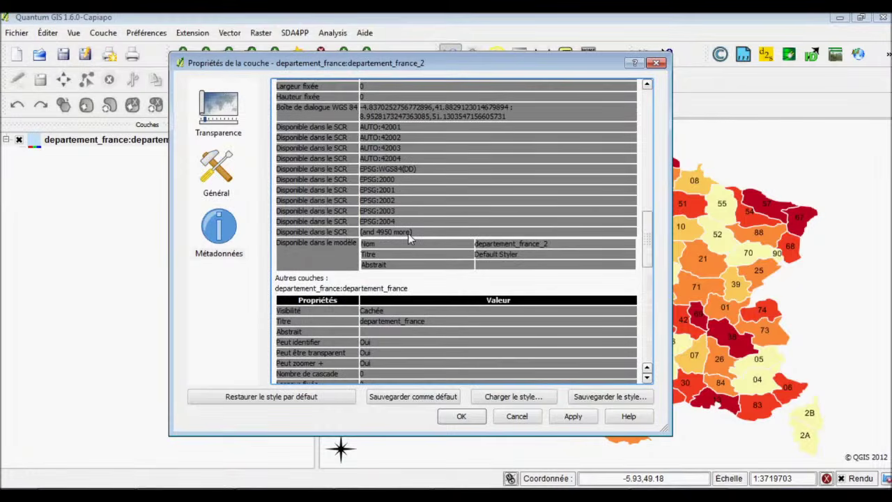
scroll(410, 239, "up", 3)
scroll(410, 239, "up", 5)
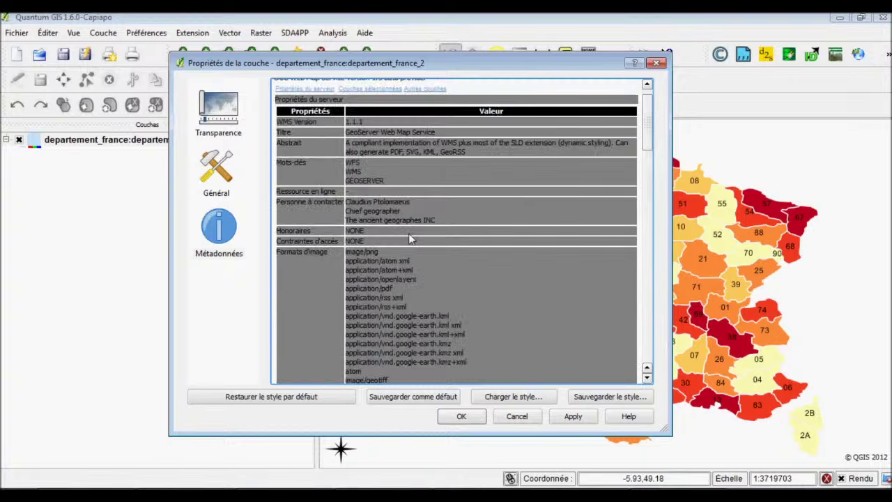
scroll(410, 239, "up", 1)
scroll(314, 120, "down", 2)
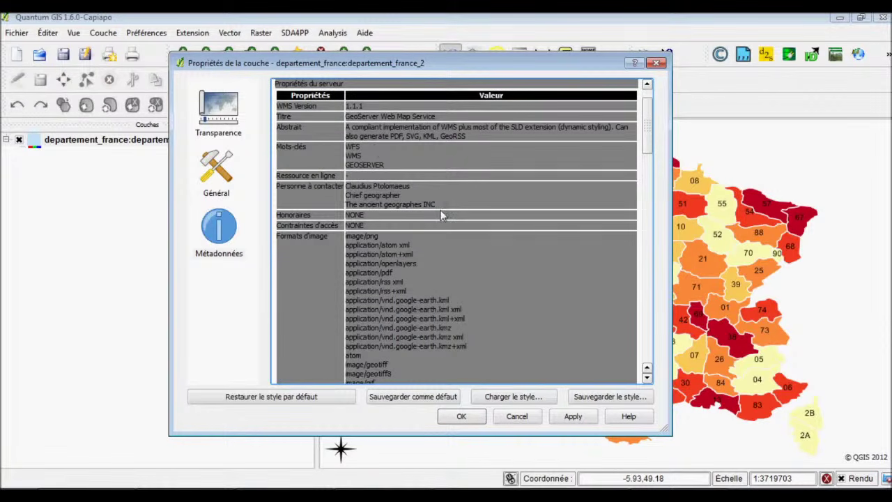
scroll(441, 260, "down", 1)
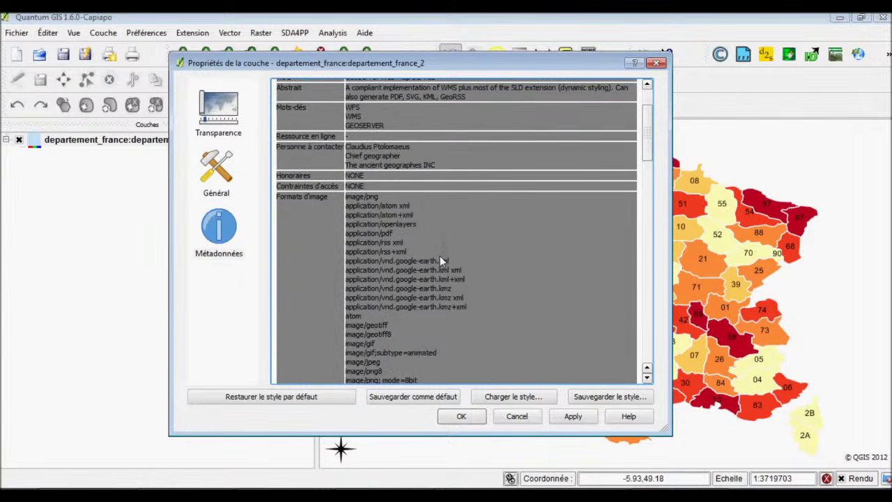
left_click(656, 63)
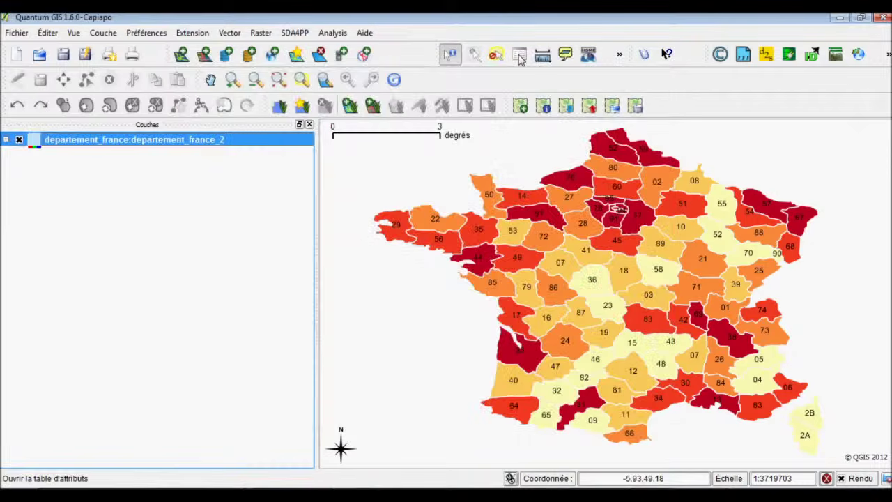
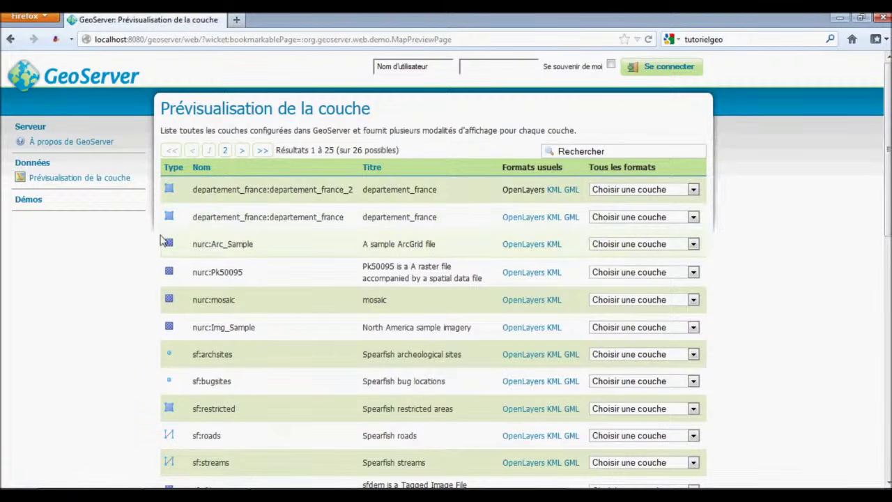
Open the departement_france_2 OpenLayers preview and copy its WMS request address.
left_click(117, 179)
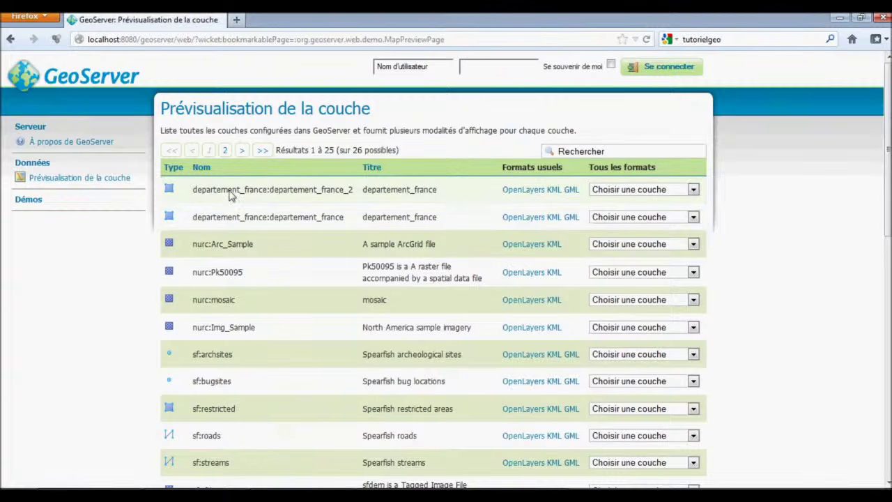
left_click(525, 190)
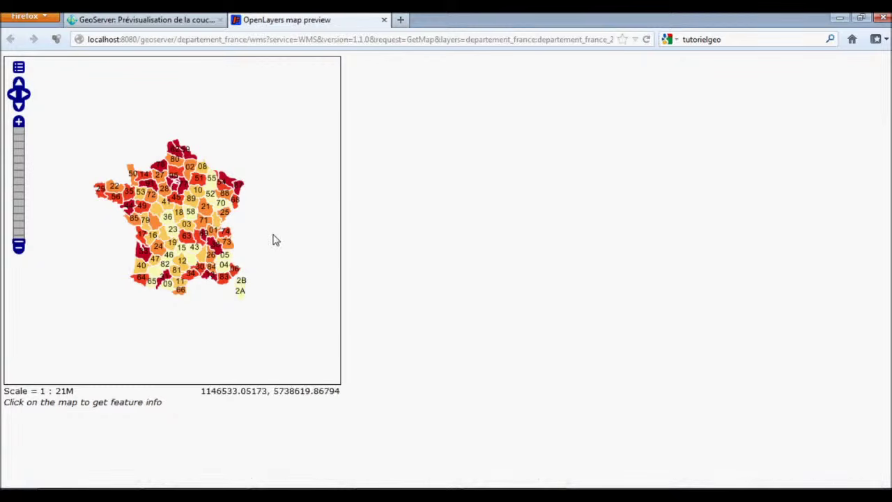
left_click(335, 39)
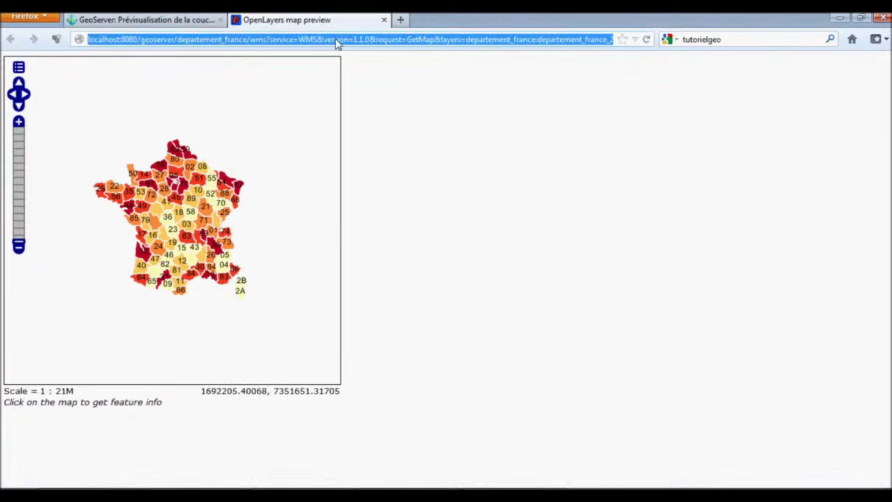
right_click(335, 39)
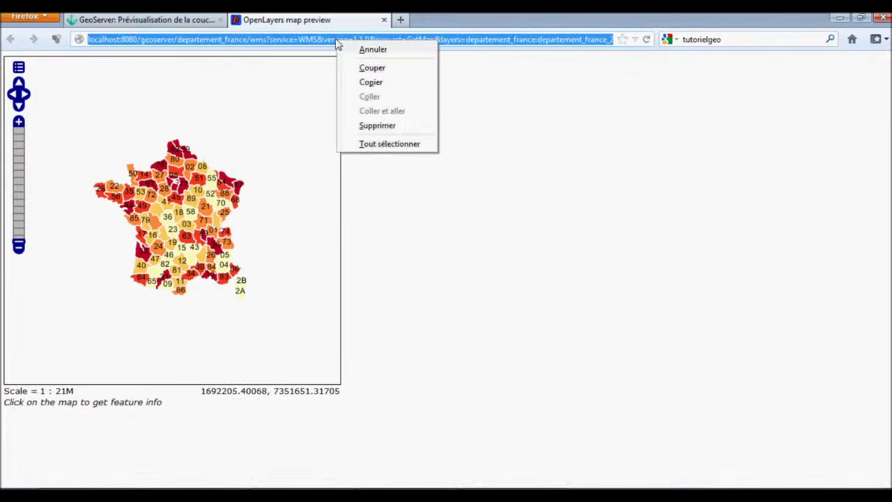
left_click(369, 82)
key("alt+Tab")
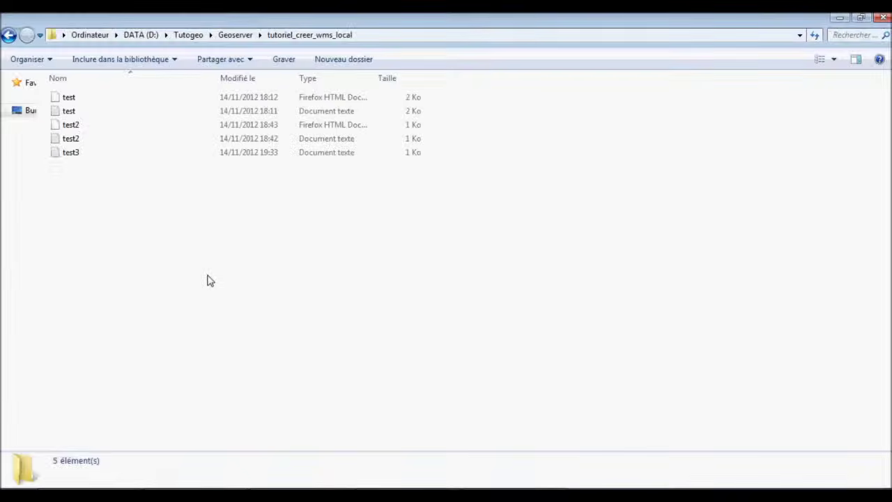
Create a text file named geoserver_wms and paste the copied WMS address into it.
right_click(184, 222)
mouse_move(252, 402)
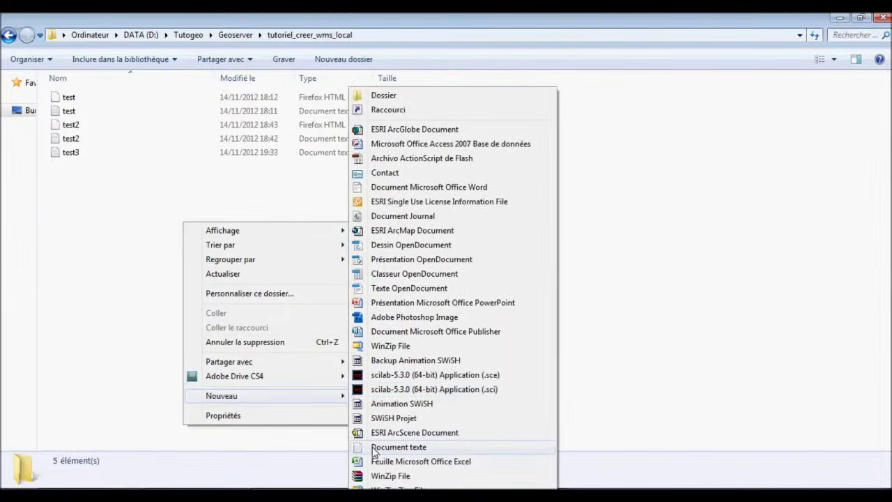
left_click(397, 447)
type("geoserver")
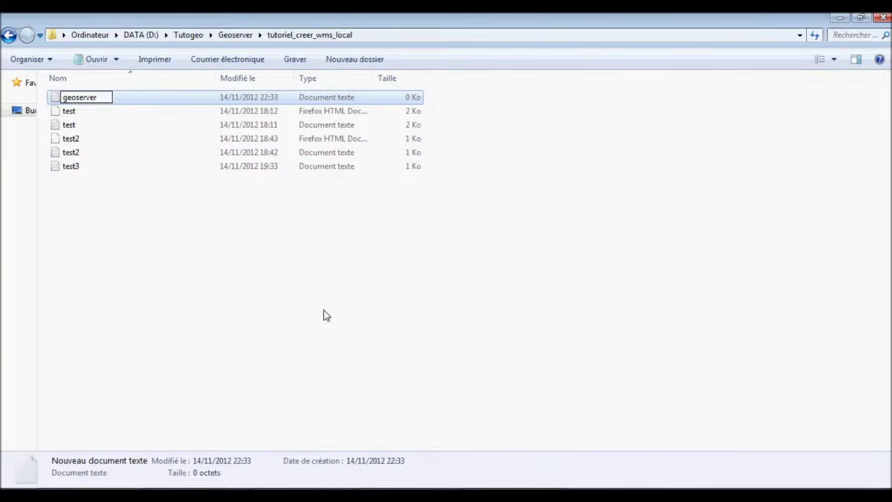
type("_wms")
key("Return")
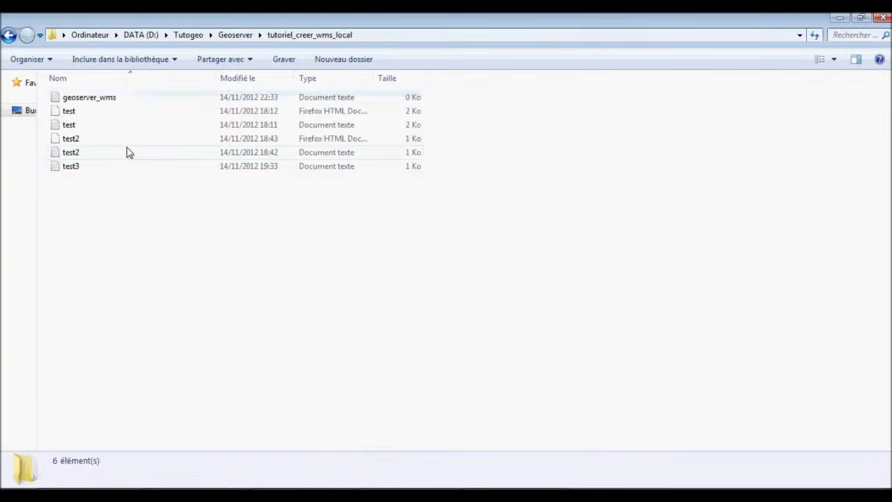
double_click(112, 101)
type("http://localhost:8080/geoserver/departement_france/wms?service=WMS&version=1.1.0&request=GetMap&layers=departement_france:departement_france_2&styles=&bbox=-538455.1906425896,5114922.561009132,996623.0657548436,6611095.986325789&width=512&height=499&srs=EPSG:41001&format=application/openlayers")
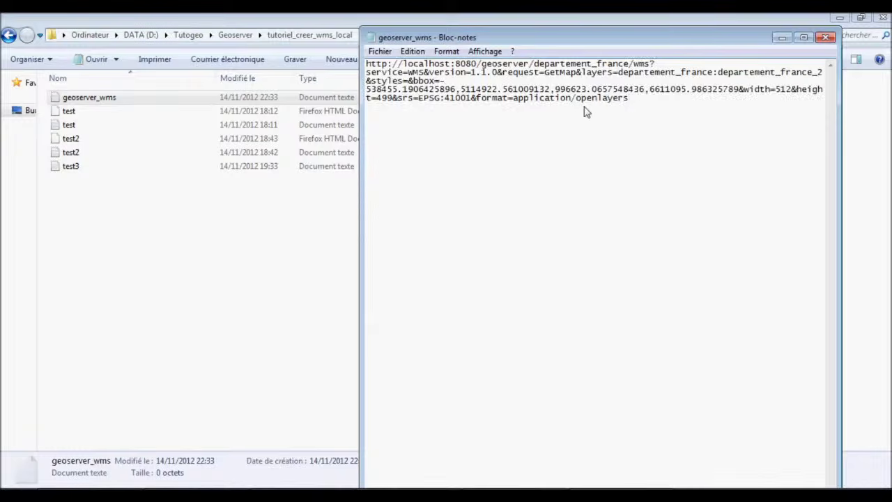
Paste a second copy of the WMS address and trim its layer and bounding-box parameters.
left_click_drag(642, 107, 372, 66)
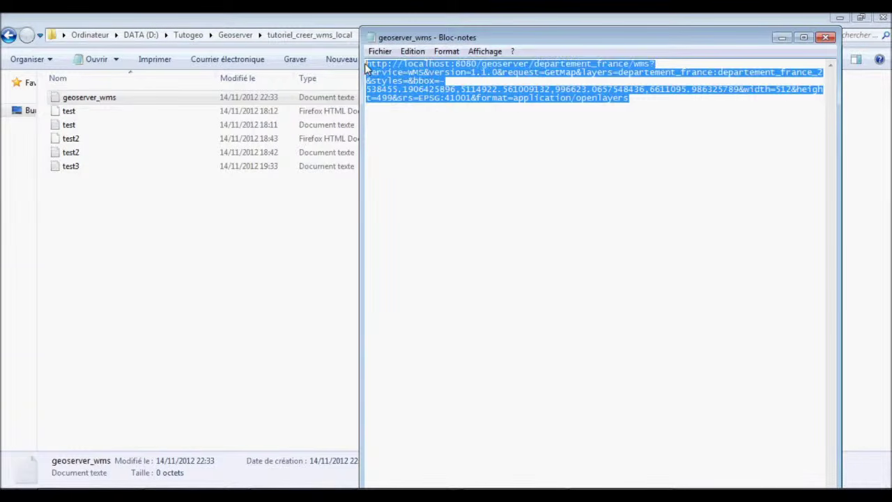
left_click(423, 110)
left_click(642, 104)
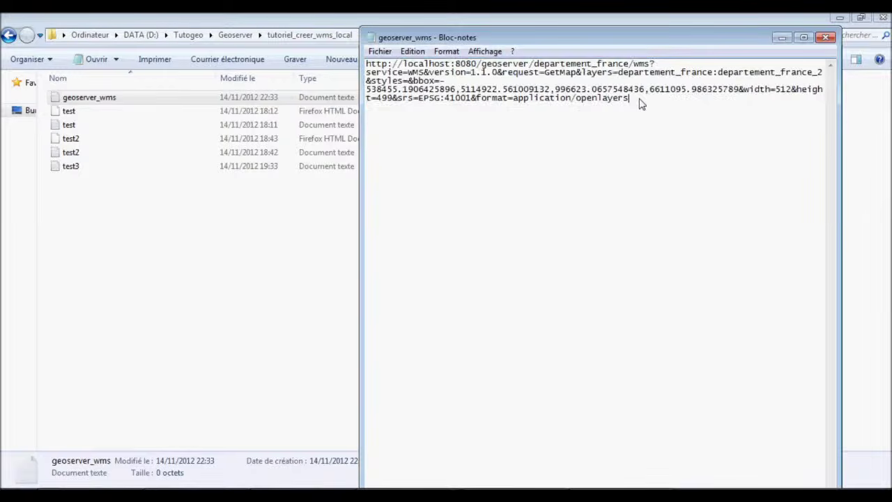
type("http://localhost:8080/geoserver/departement_france/wms?service=WMS&version=1.1.0&request=GetMap&layers=departement_france:departement_france_2&styles=&bbox=-538455.1906425896,5114922.561009132,996623.0657548436,6611095.986325789&width=512&height=499&srs=EPSG:41001&format=application/openlayers")
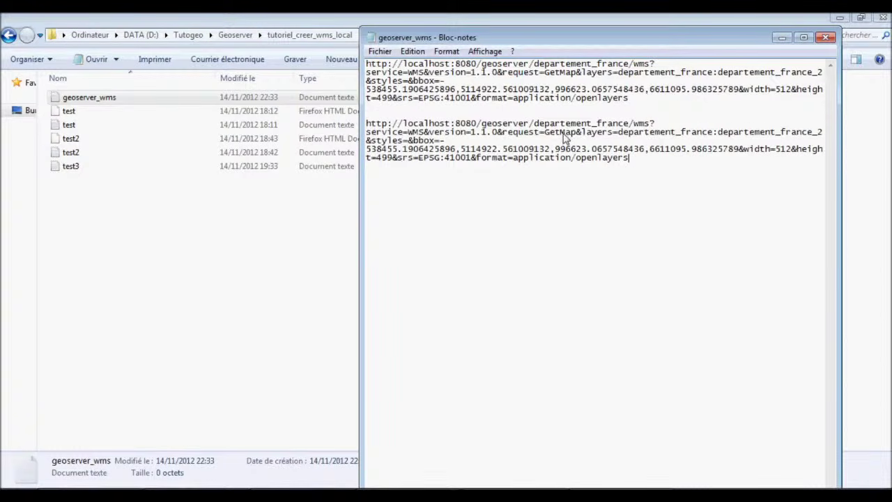
left_click_drag(544, 135, 640, 167)
left_click(644, 152)
key("Delete")
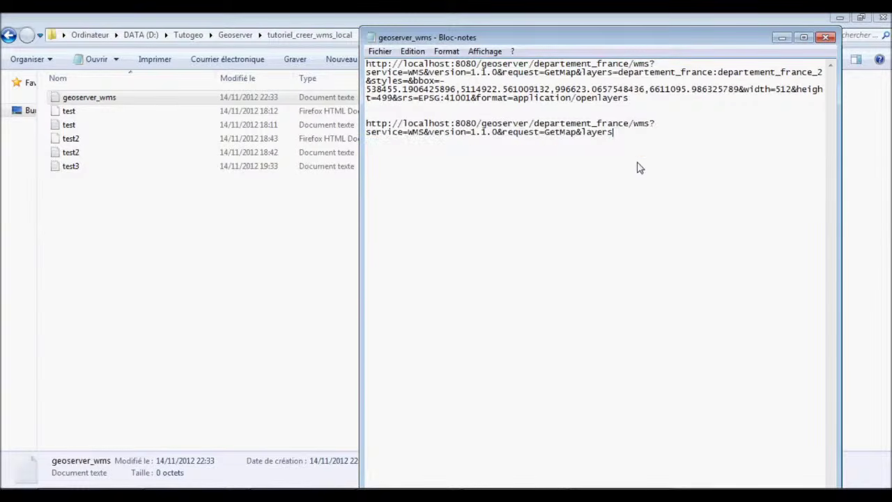
key("BackSpace")
key("BackSpace")
key("BackSpace")
key("BackSpace")
key("BackSpace")
key("BackSpace")
key("BackSpace")
key("BackSpace")
double_click(586, 137)
left_click_drag(644, 142, 416, 125)
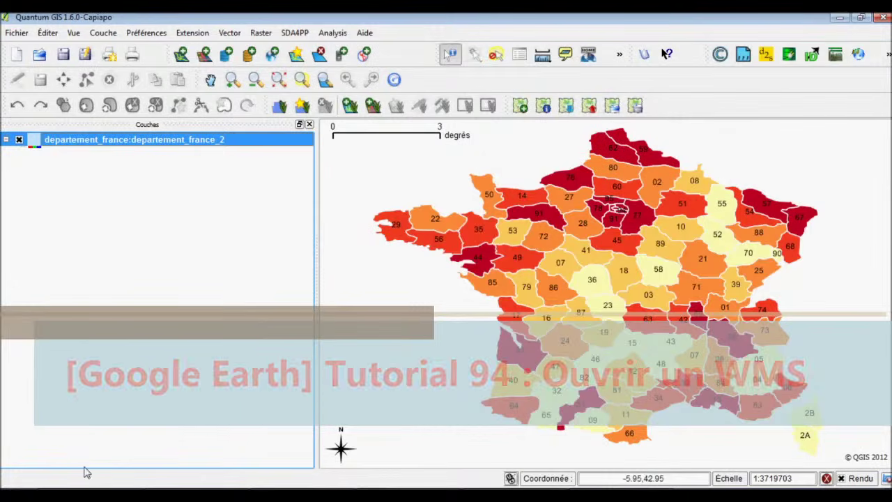
Launch Google Earth from the Windows Start menu.
key("super")
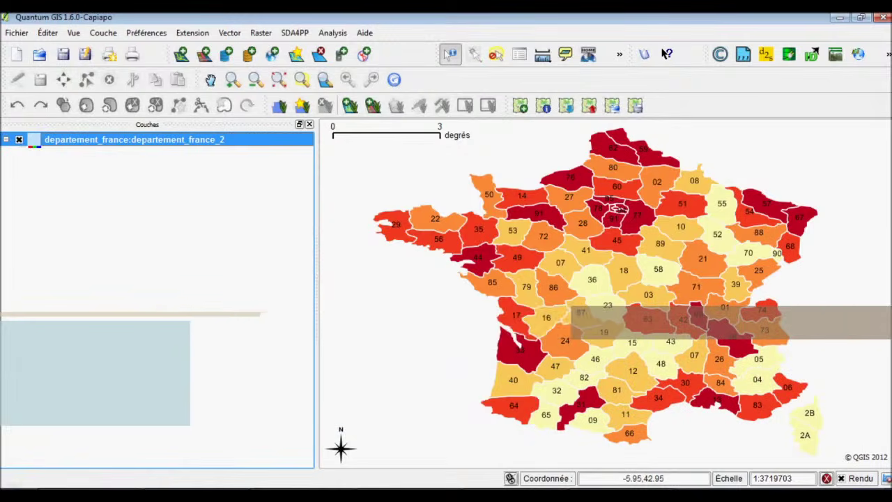
key("super")
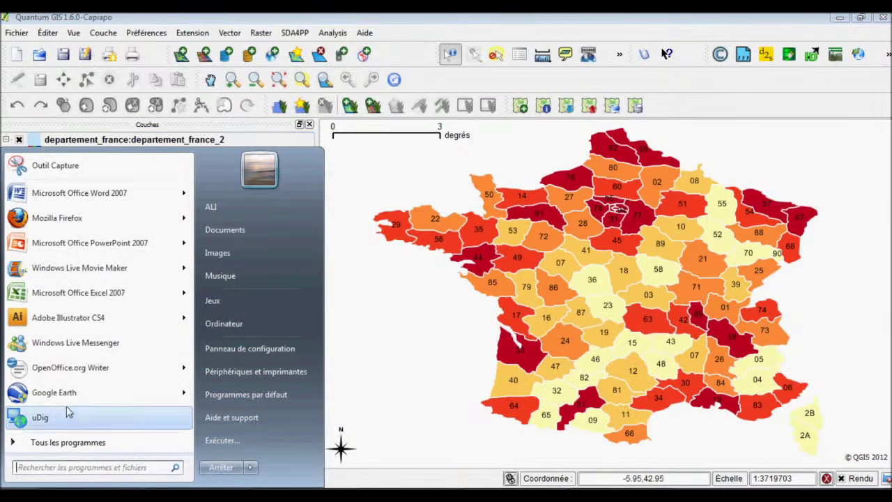
mouse_move(69, 407)
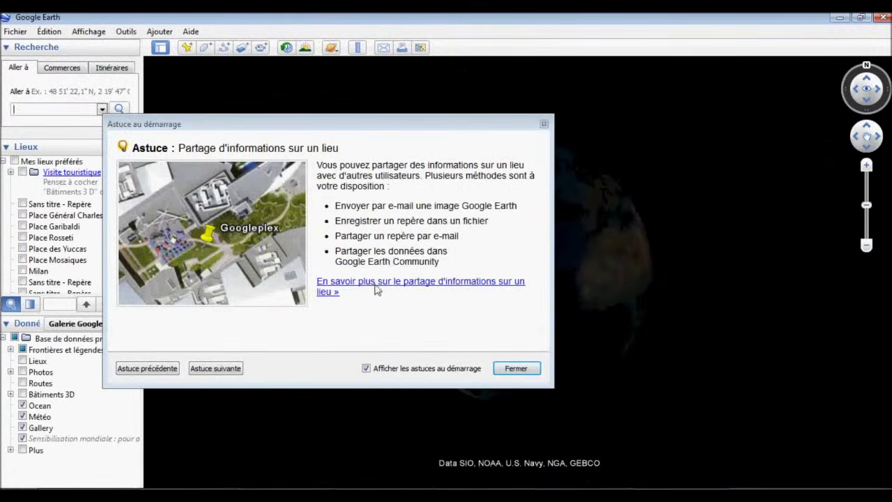
Dismiss the Google Earth startup tip and start a new image overlay.
left_click(544, 124)
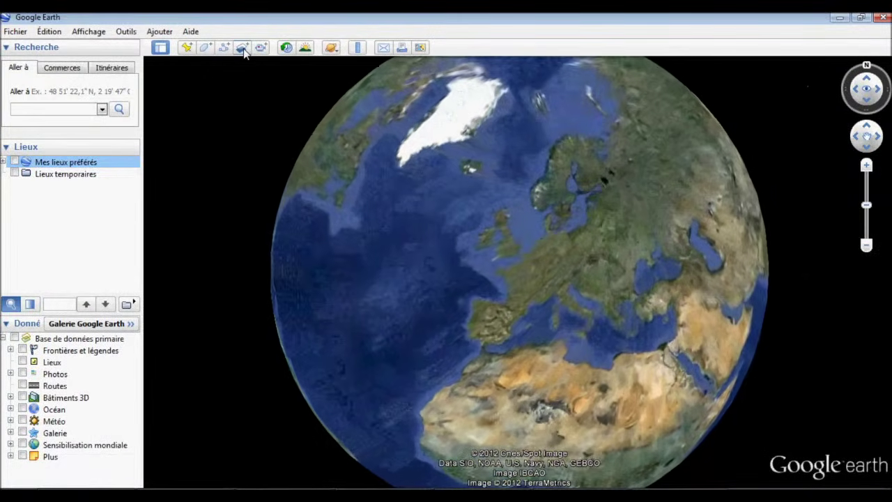
left_click(241, 48)
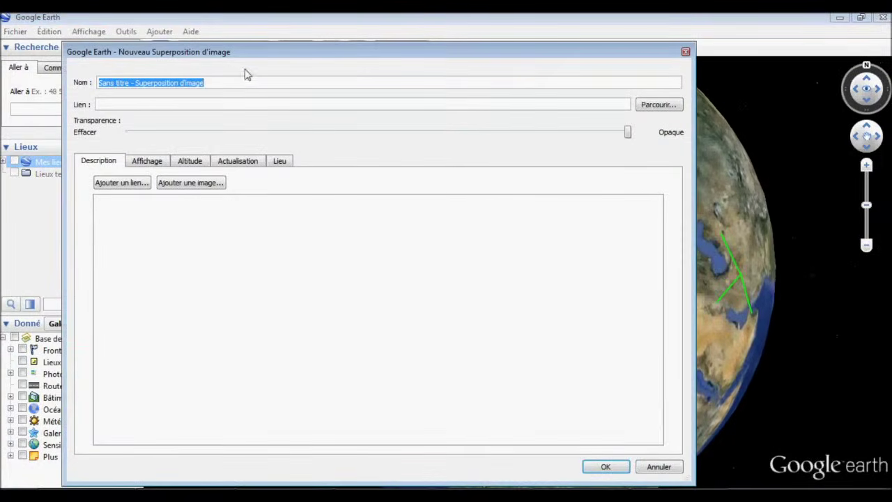
left_click(686, 52)
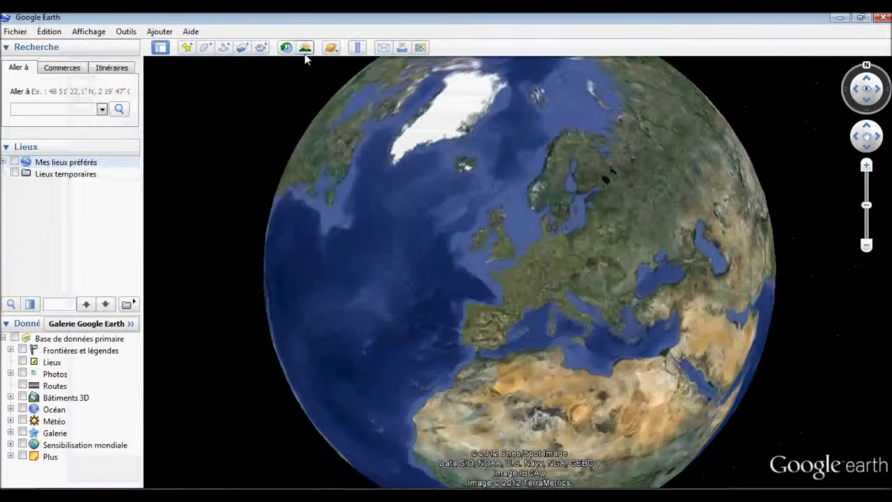
left_click(246, 49)
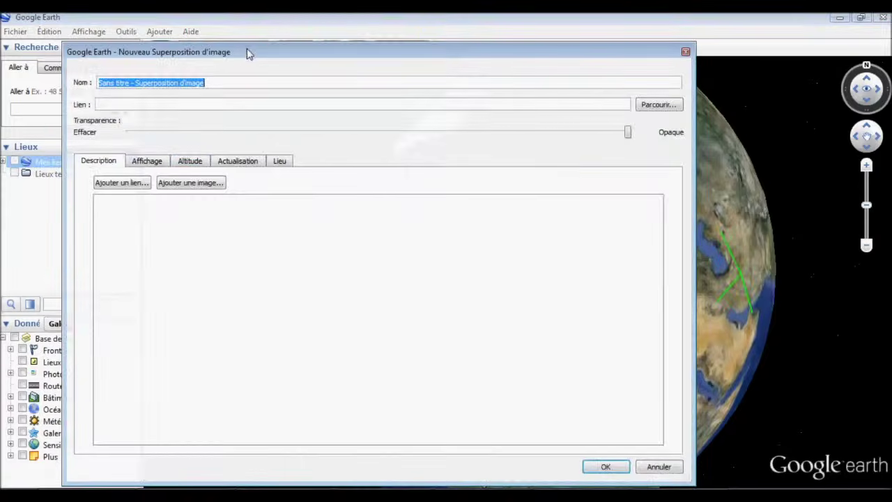
Set the overlay's view refresh to 'Après l'arrêt de la caméra' and open Paramètres WMS.
left_click(230, 161)
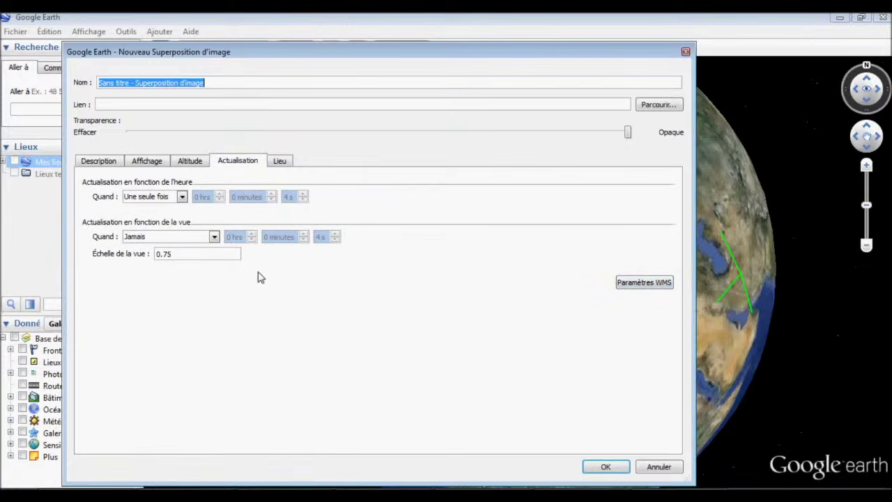
left_click(214, 237)
left_click(206, 266)
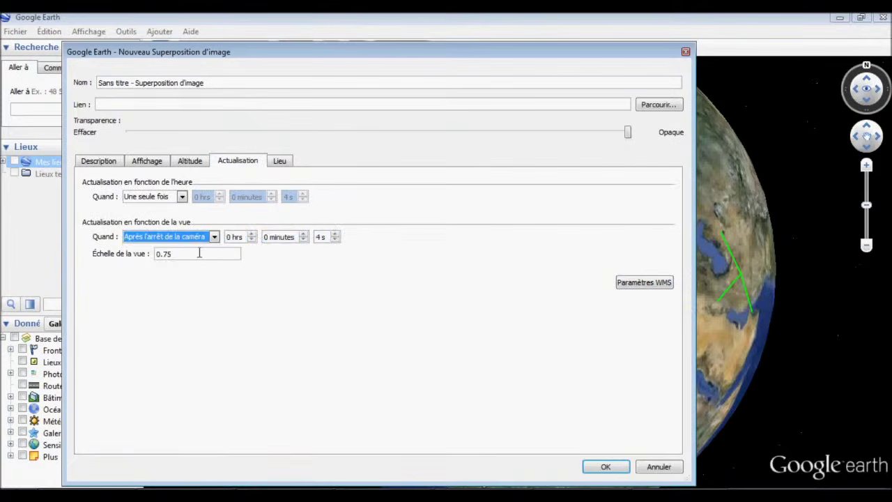
left_click(183, 197)
left_click(508, 281)
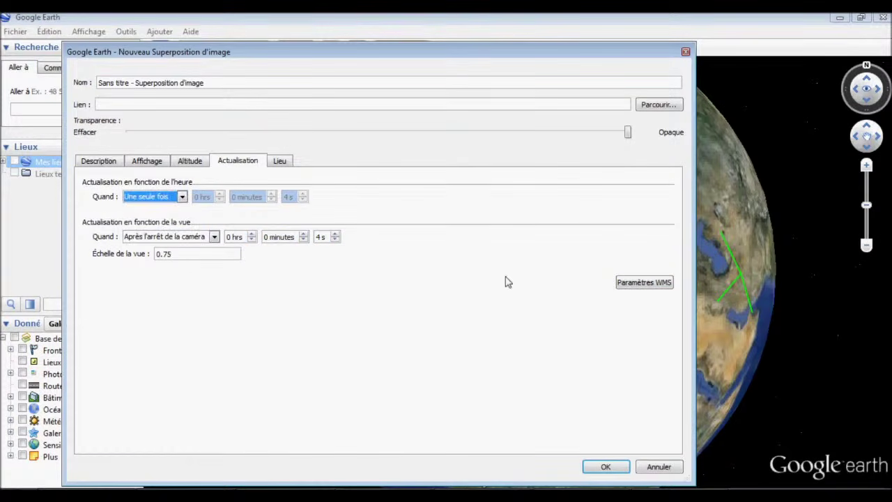
left_click(649, 285)
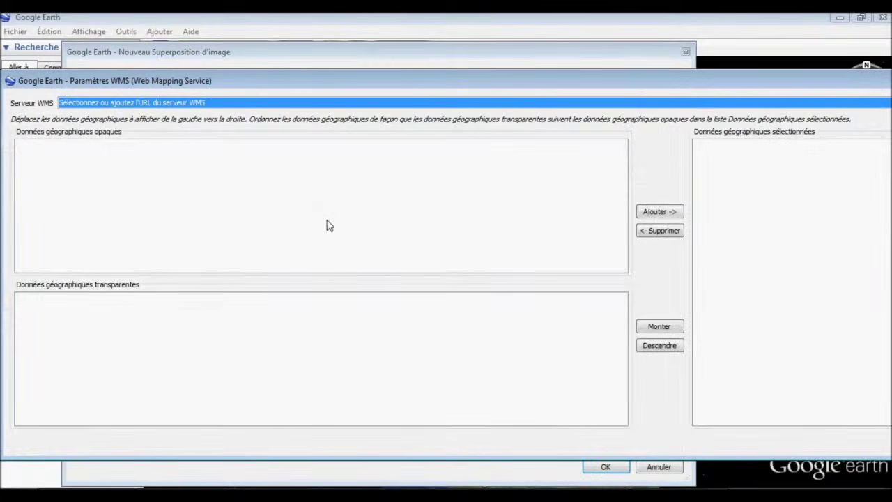
Add the pasted GetCapabilities address as a new WMS server.
left_click_drag(743, 83, 408, 118)
left_click(810, 139)
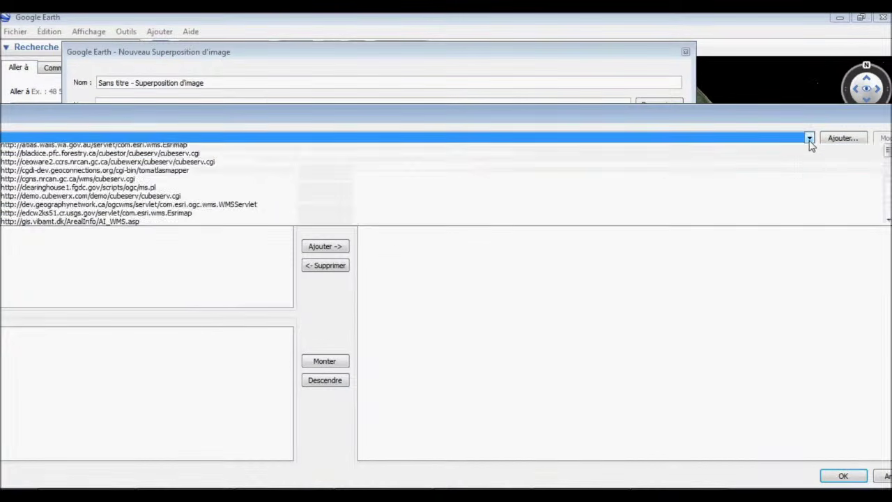
scroll(270, 171, "down", 1)
scroll(270, 171, "down", 10)
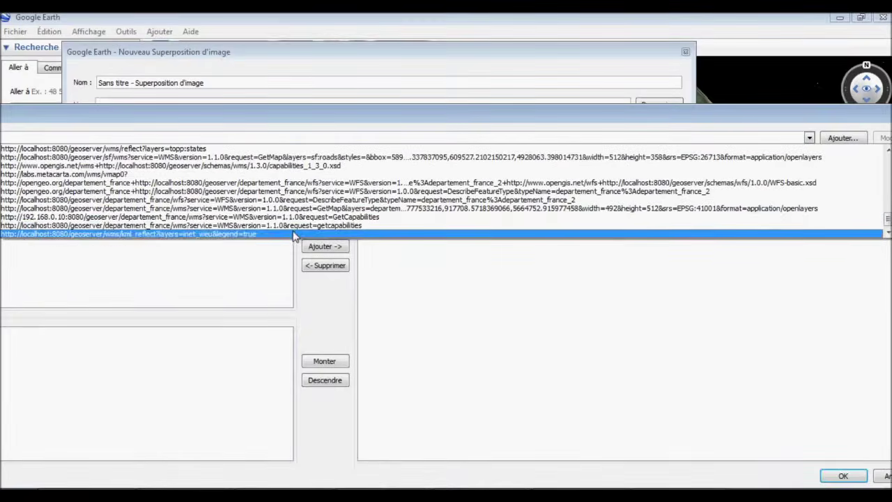
left_click(288, 267)
left_click(842, 137)
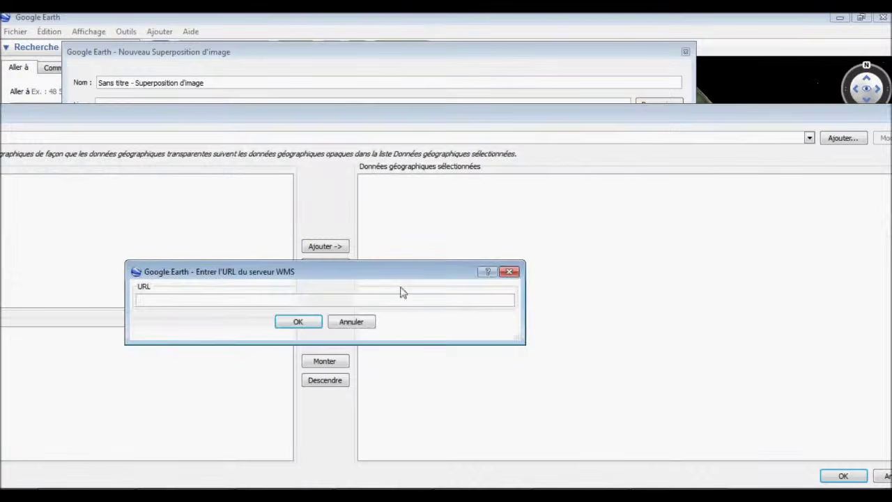
type("http://localhost:8080/geoserver/departement_france/wms?service=WMS&version=1.1.0&request=Getcapabilities")
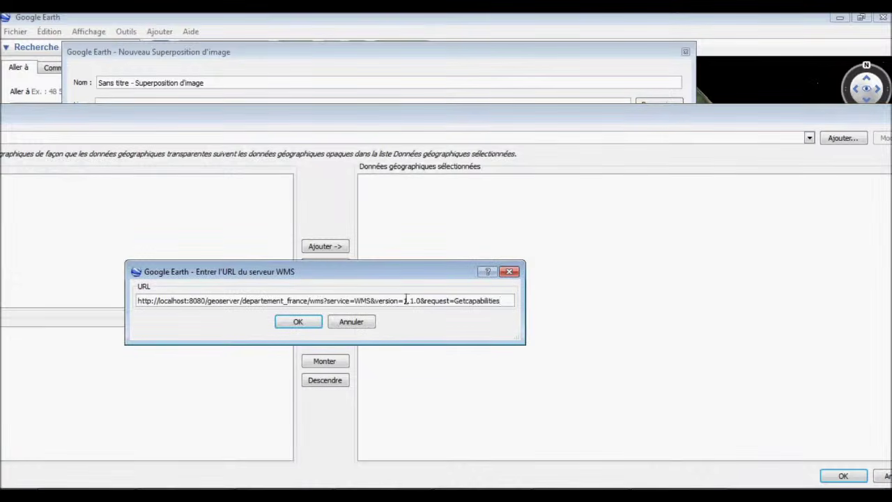
left_click(298, 326)
left_click_drag(336, 117, 783, 109)
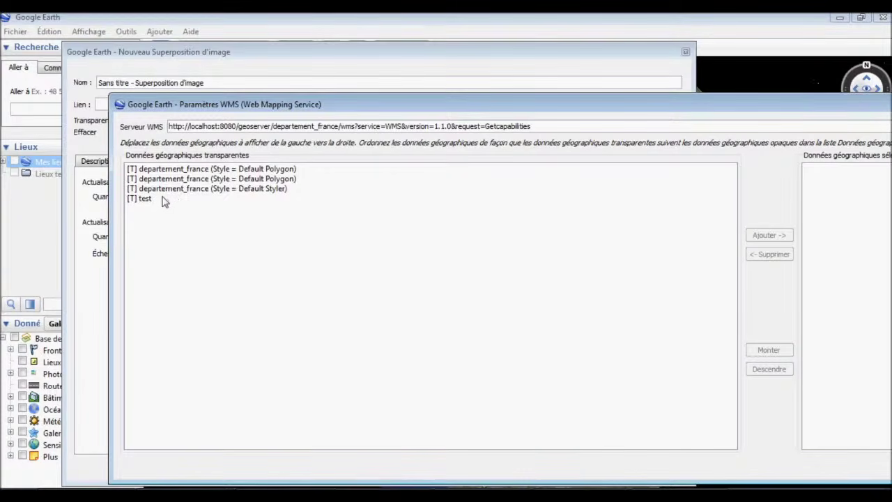
Add the departement_france Default Styler layer, then close the overlay dialog without saving.
left_click(183, 189)
left_click(767, 236)
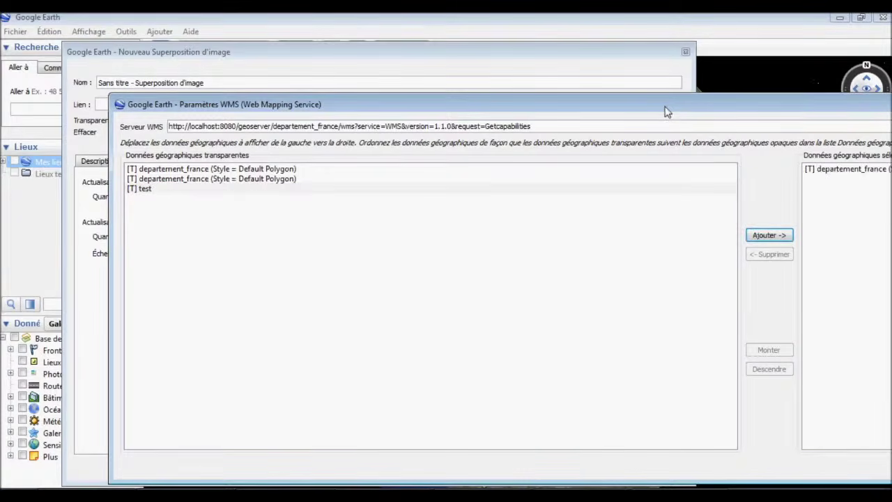
left_click_drag(666, 111, 657, 378)
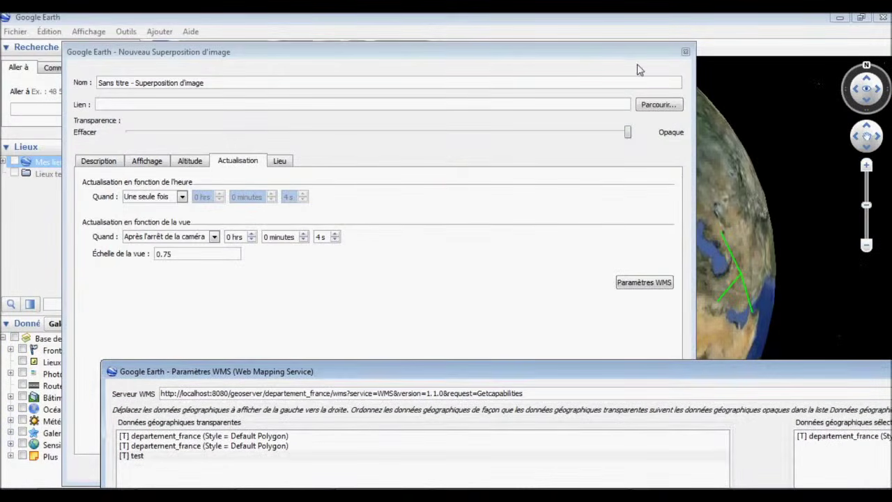
left_click_drag(649, 377, 129, 144)
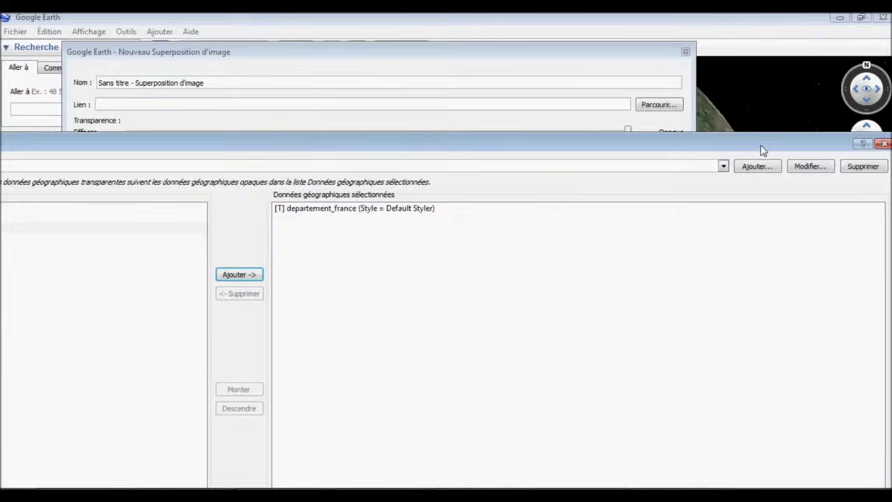
left_click_drag(763, 148, 577, 149)
left_click(648, 52)
left_click_drag(649, 53, 634, 189)
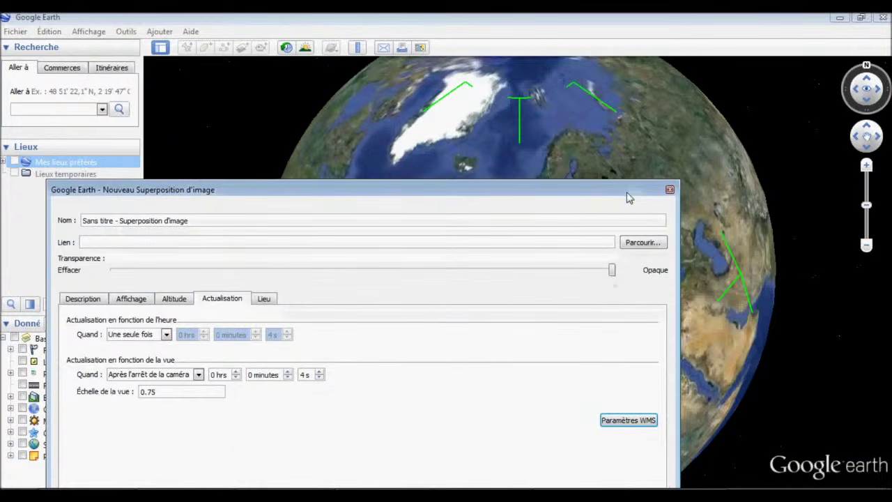
left_click(670, 190)
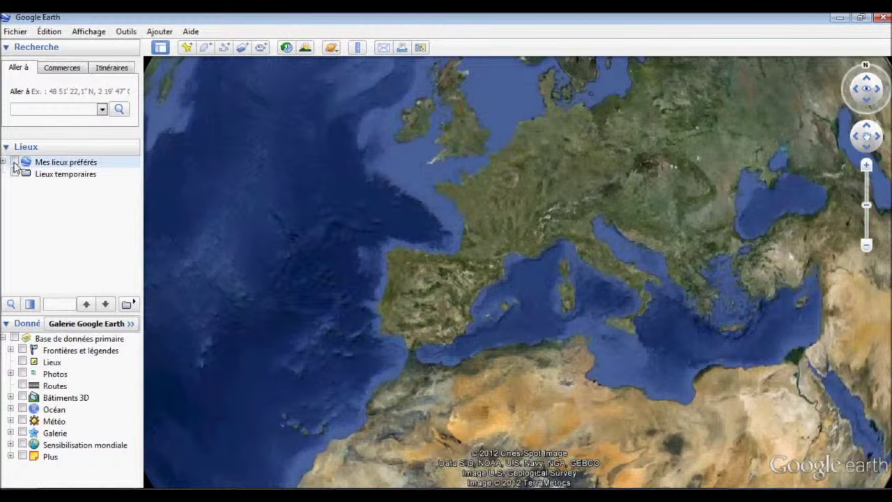
left_click(62, 164)
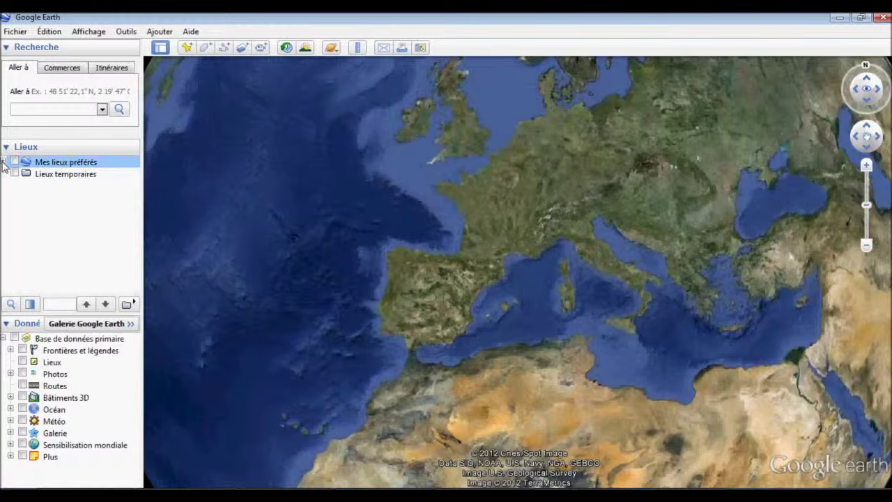
Start another image overlay and bring up its WMS parameters from the Actualisation tab.
left_click(242, 48)
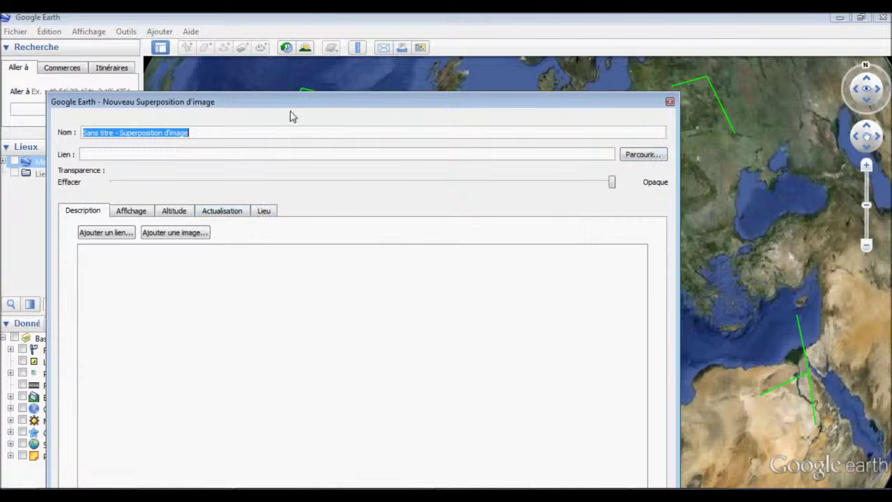
left_click_drag(300, 103, 338, 22)
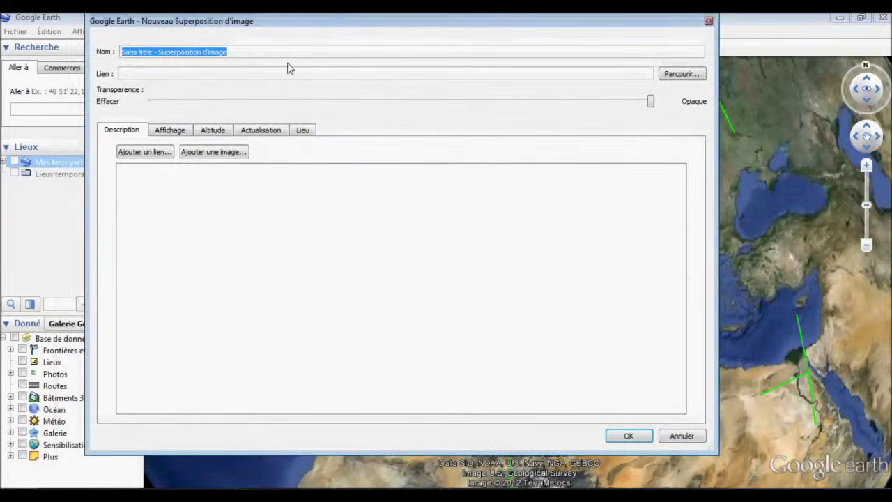
left_click(262, 130)
left_click(641, 252)
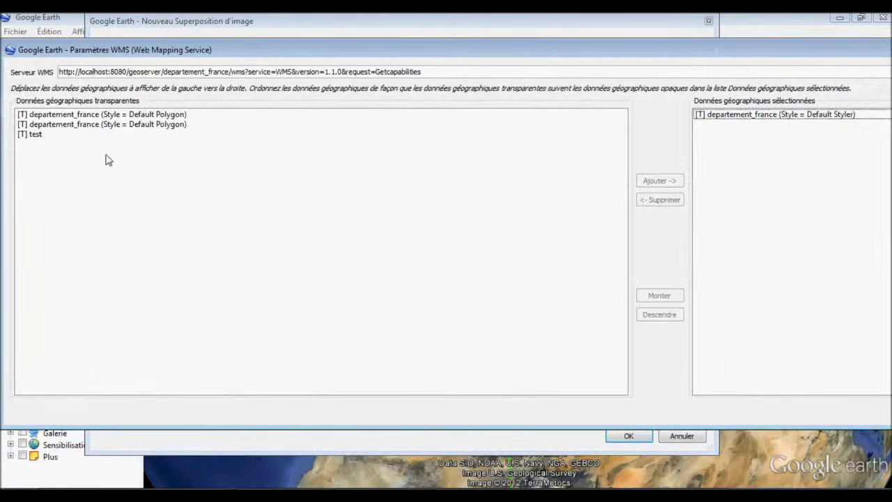
Keep only the departement_france layer, removing test, apply it, and save the overlay.
left_click(35, 134)
left_click(659, 180)
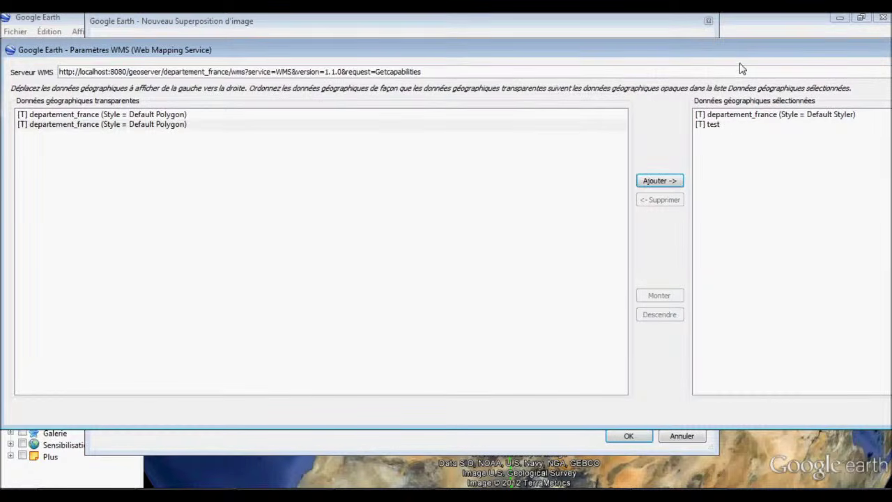
left_click_drag(743, 56, 166, 88)
left_click(190, 158)
left_click(82, 236)
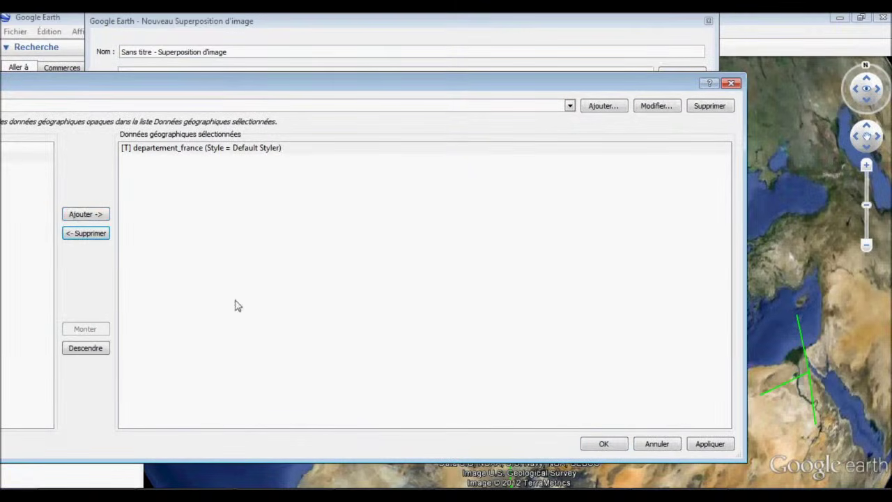
left_click(695, 448)
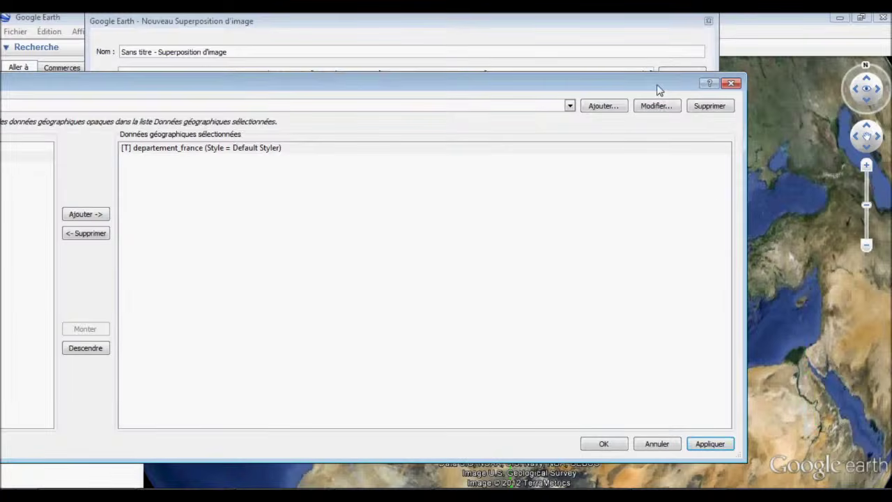
left_click_drag(660, 89, 394, 346)
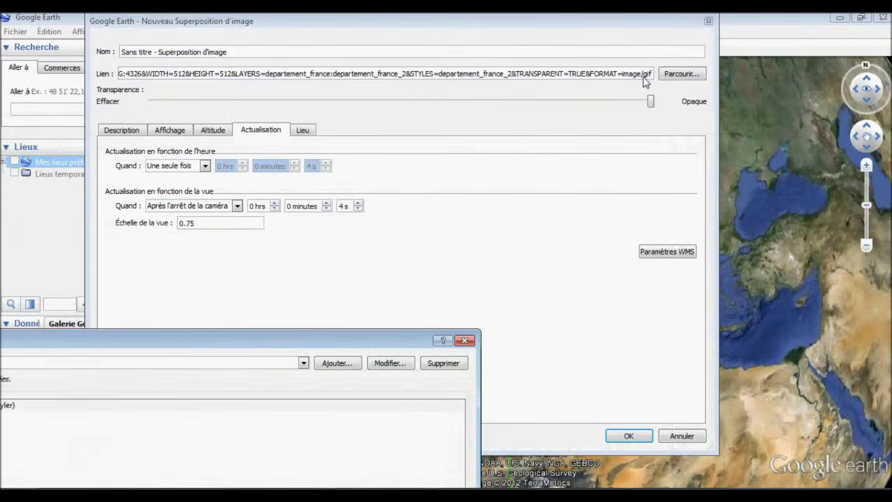
left_click(465, 340)
left_click(629, 435)
Zoom in on the coloured French départements, then fly back to frame the whole overlay.
scroll(528, 230, "up", 5)
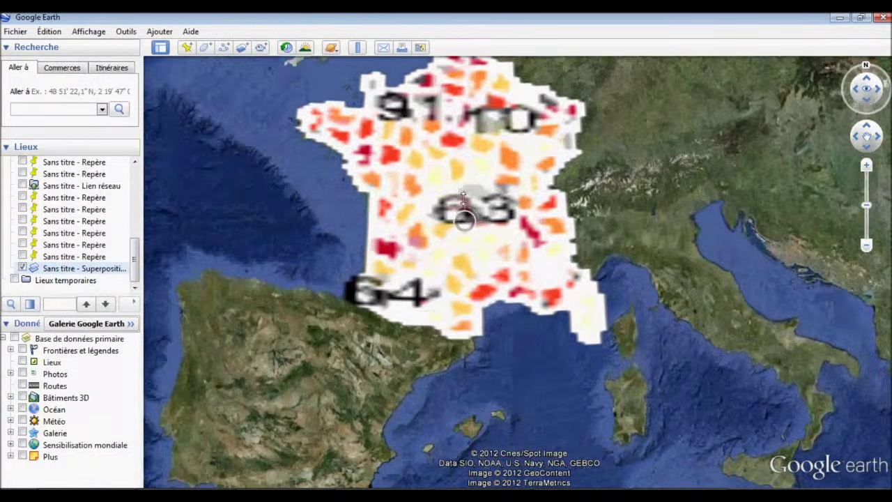
scroll(467, 192, "up", 1)
scroll(467, 192, "up", 1)
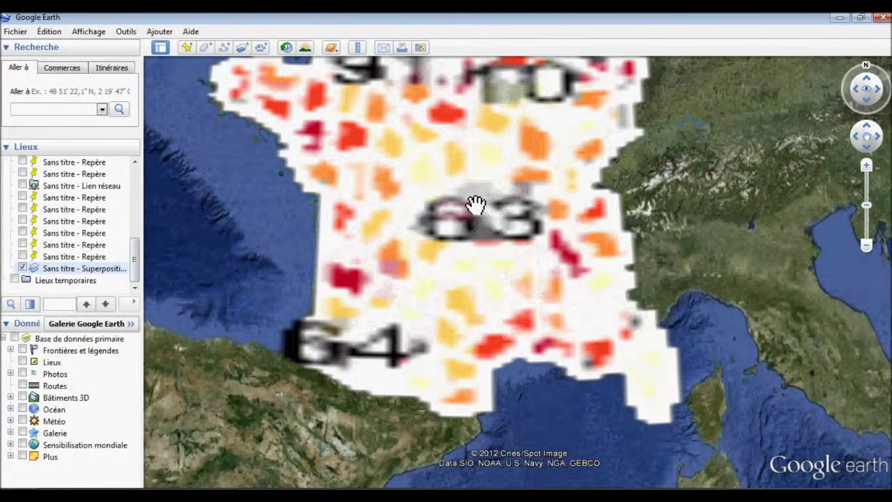
scroll(503, 284, "up", 1)
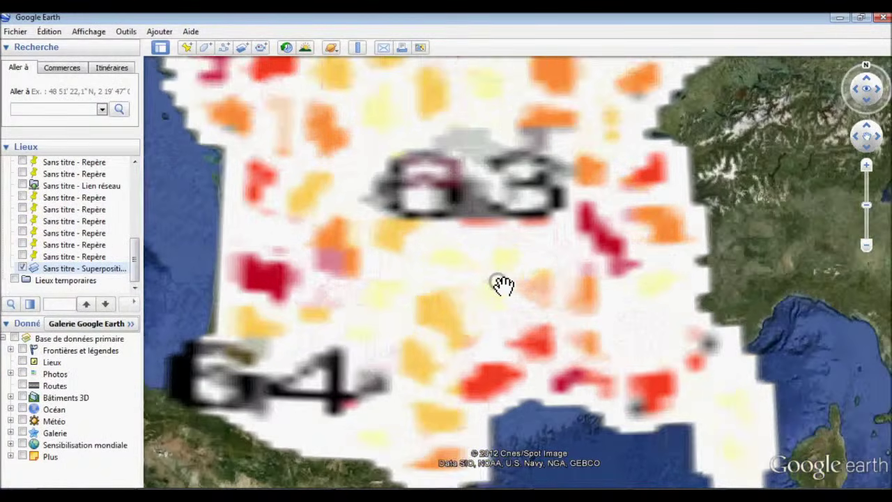
scroll(502, 285, "up", 1)
scroll(514, 301, "up", 1)
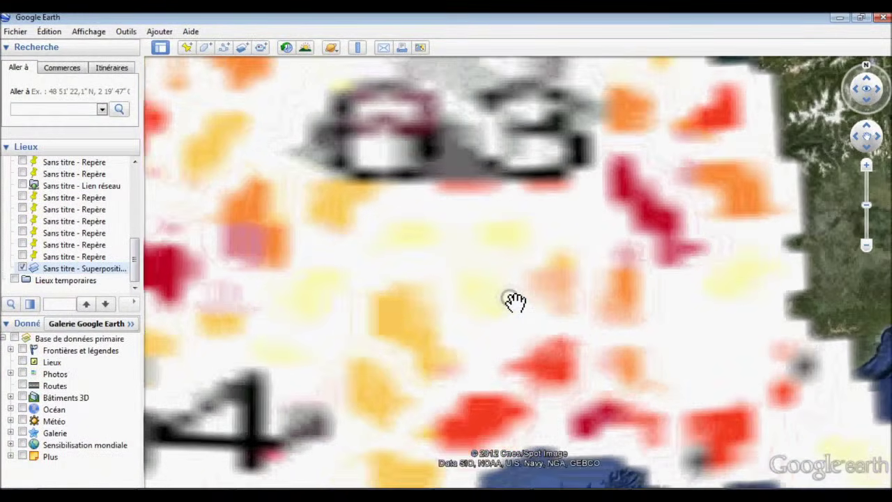
scroll(514, 301, "down", 1)
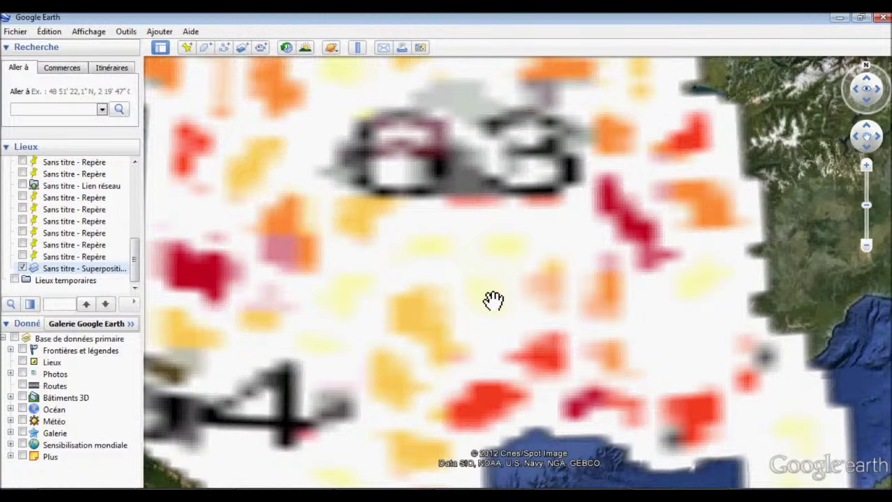
double_click(108, 270)
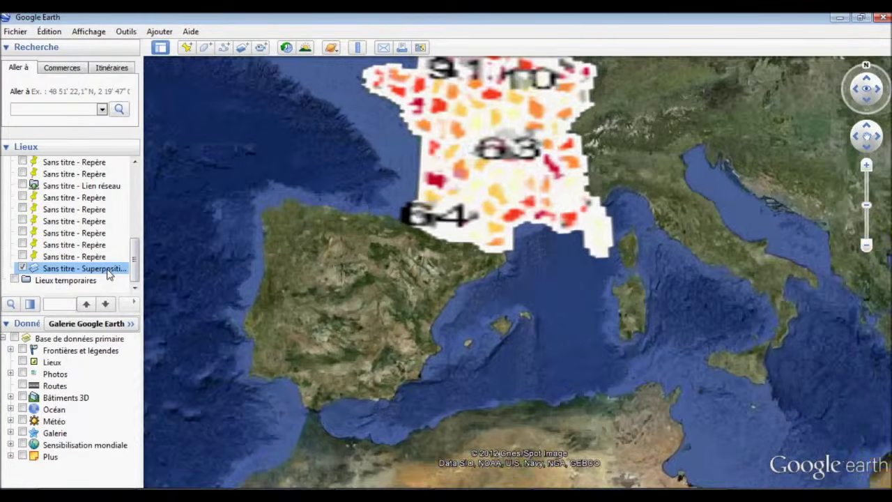
Confirm the overlay refreshes 4 s after the camera stops in its properties.
right_click(109, 274)
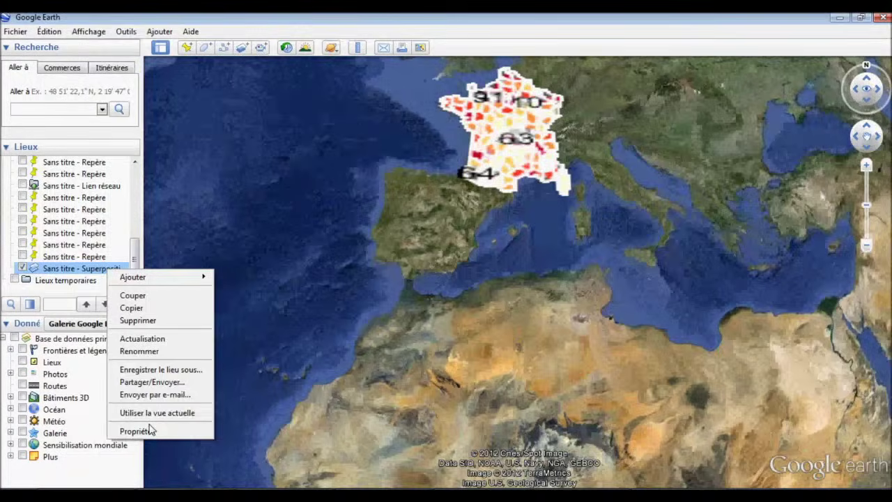
left_click(136, 431)
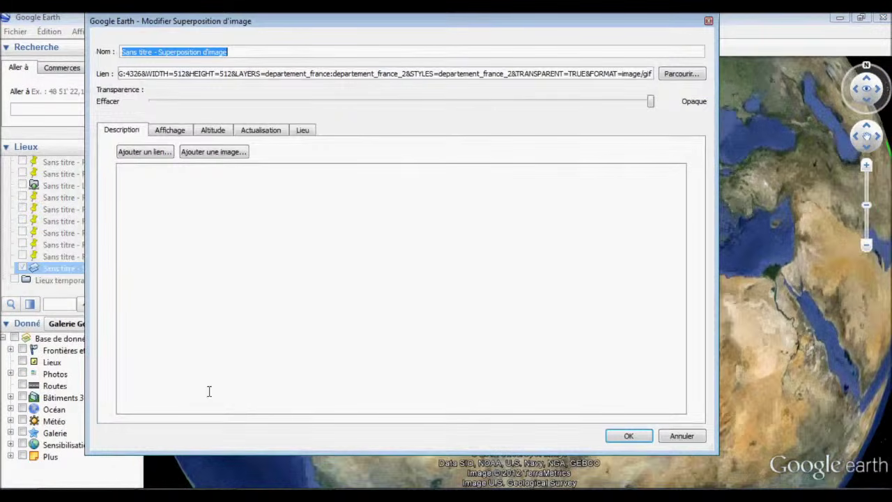
left_click(263, 131)
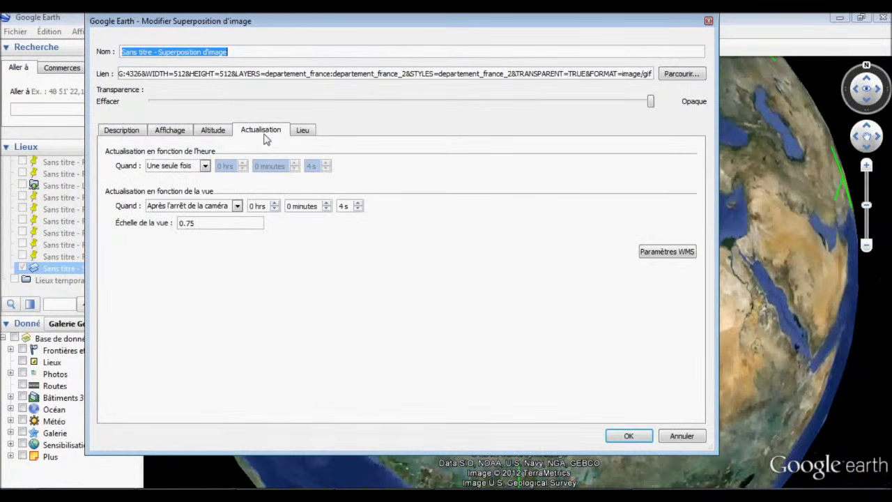
left_click(238, 206)
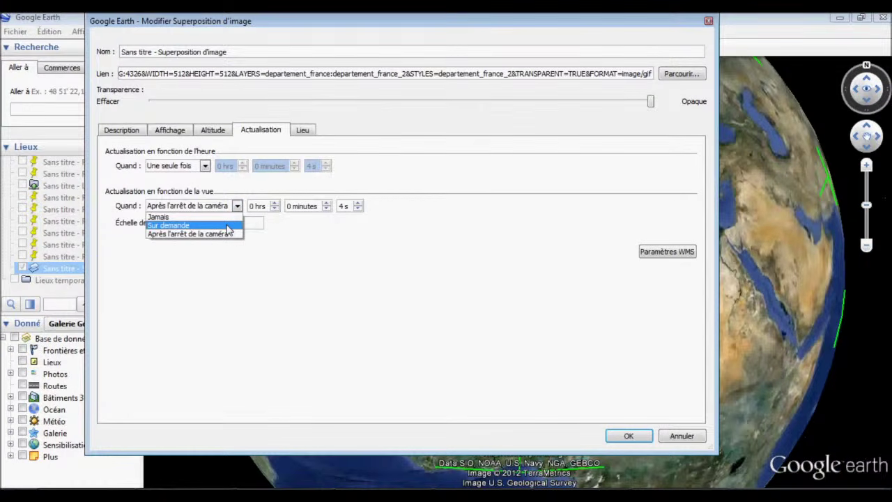
left_click(206, 167)
left_click(206, 168)
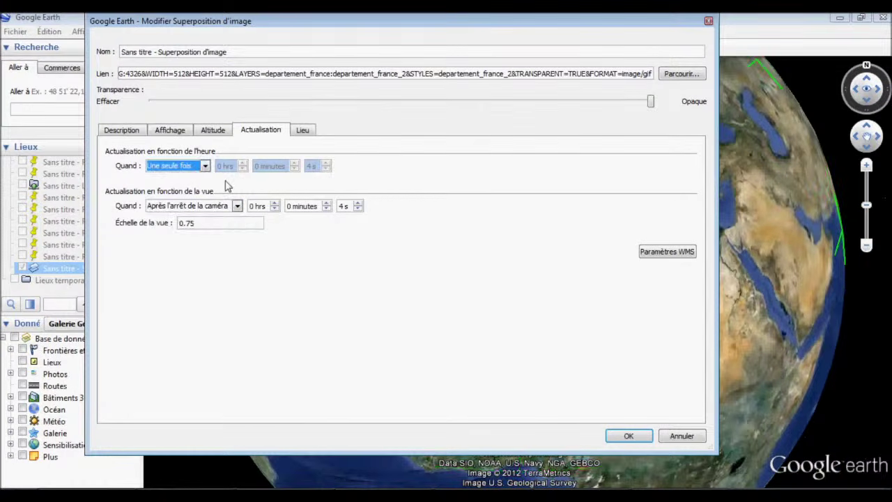
left_click(629, 436)
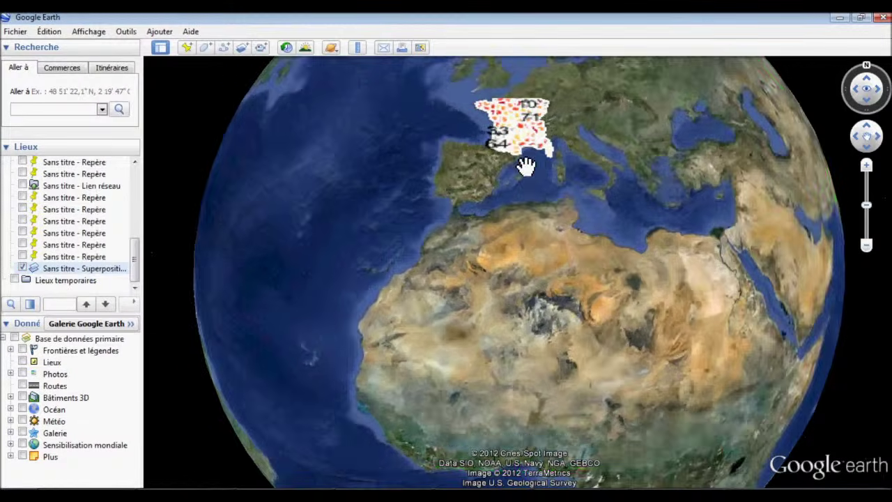
Zoom into France and pan to the centre until the overlay redraws sharply.
scroll(522, 160, "up", 5)
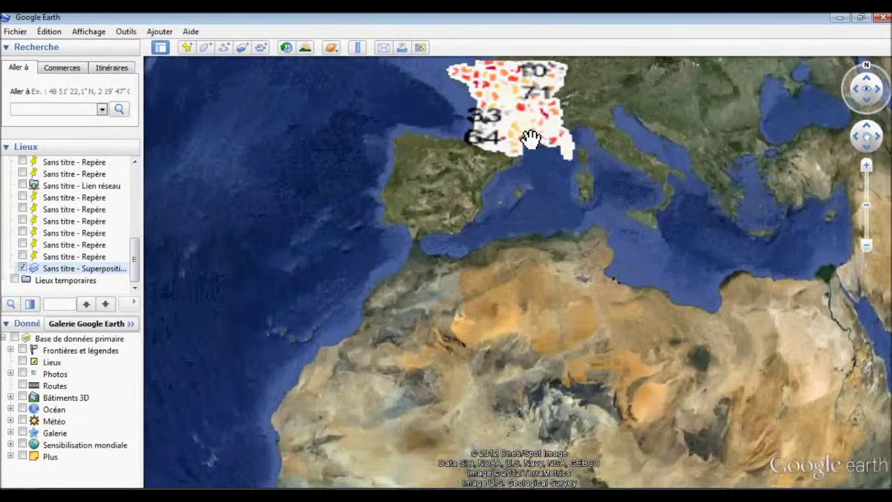
double_click(529, 137)
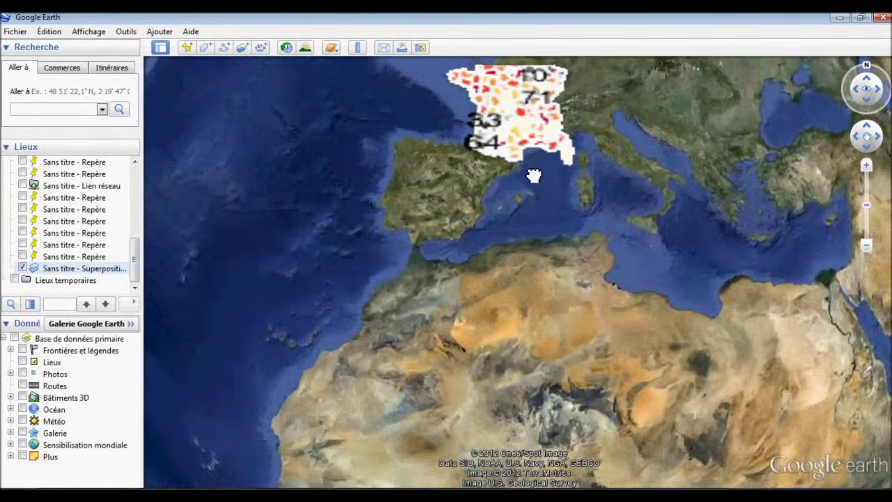
scroll(547, 221, "up", 4)
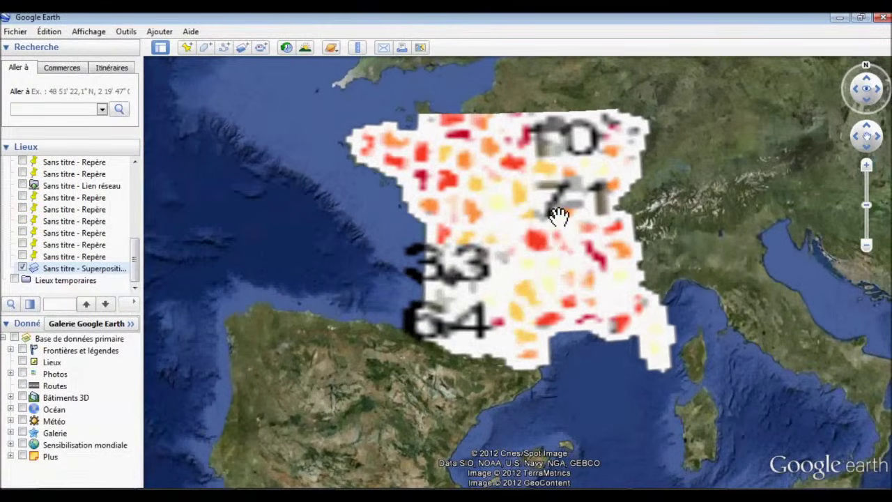
scroll(528, 290, "up", 2)
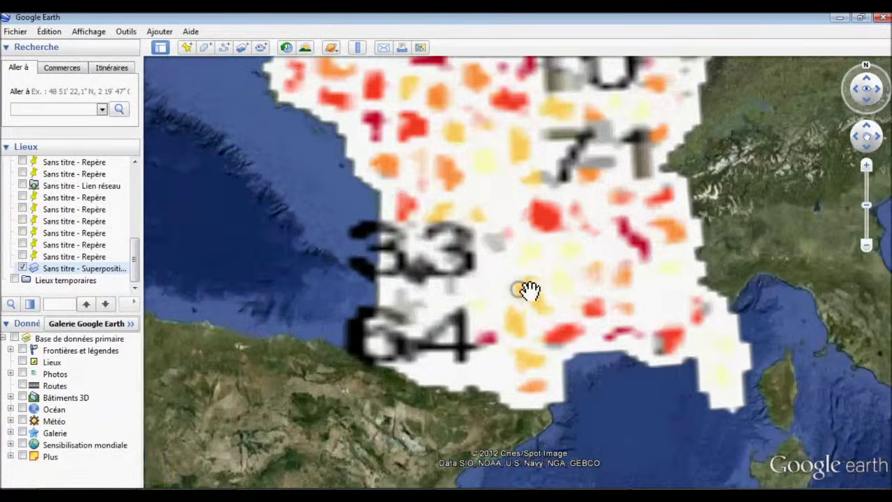
scroll(630, 425, "up", 3)
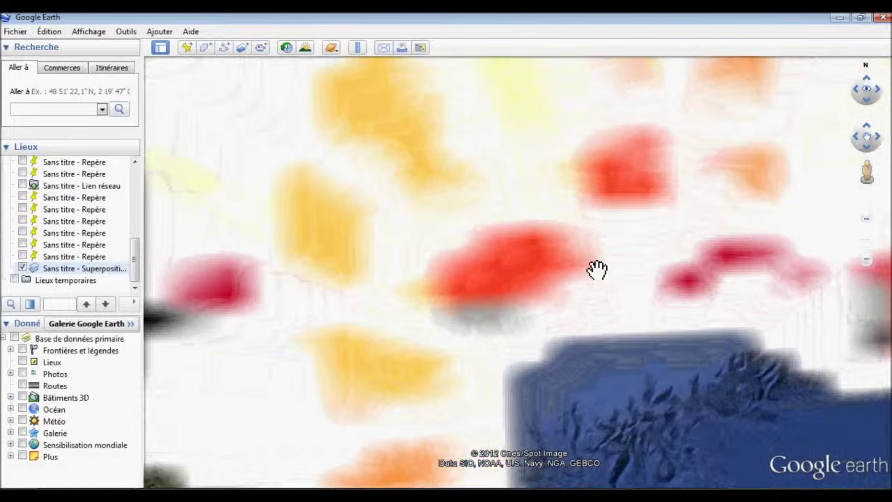
scroll(598, 270, "up", 2)
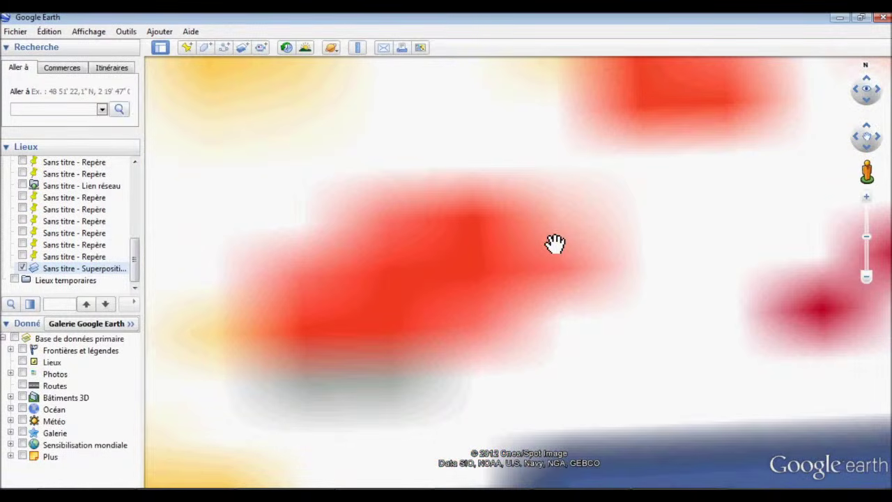
scroll(555, 243, "up", 1)
scroll(539, 201, "down", 3)
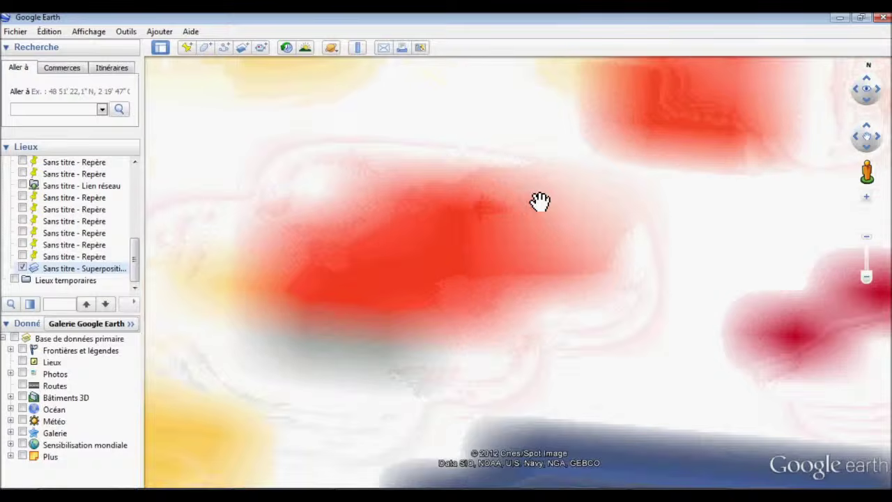
scroll(538, 201, "down", 2)
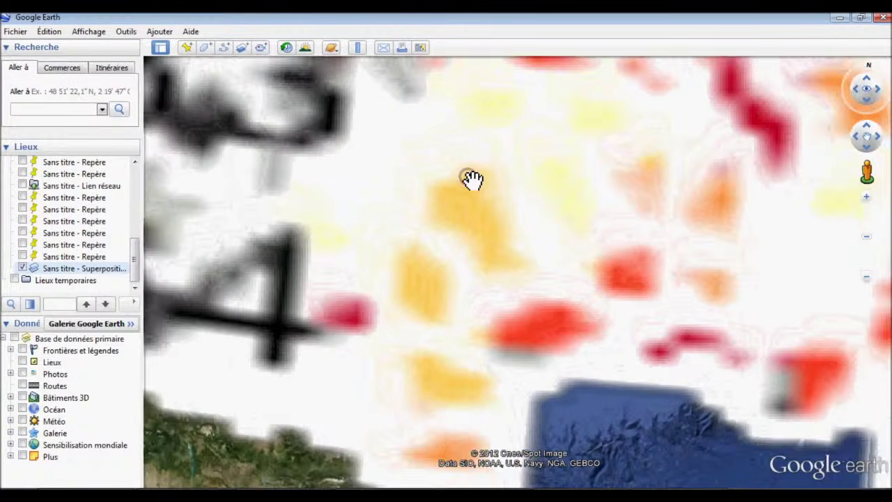
scroll(472, 179, "down", 3)
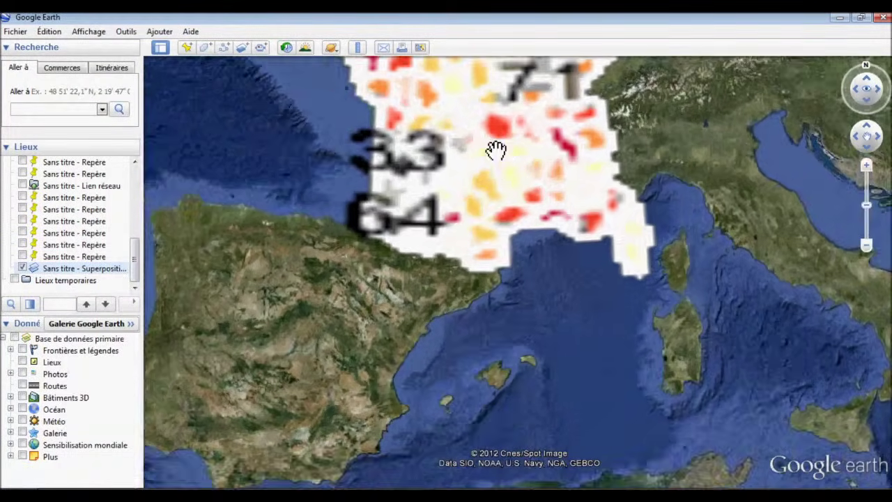
left_click_drag(495, 149, 514, 301)
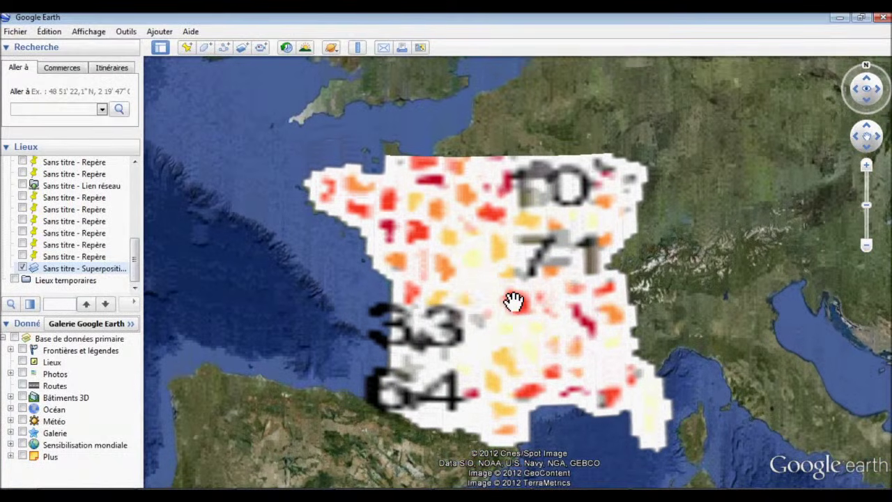
Zoom further over labelled départements like 45, 63 and 38, then fly back to the overlay.
scroll(514, 300, "up", 3)
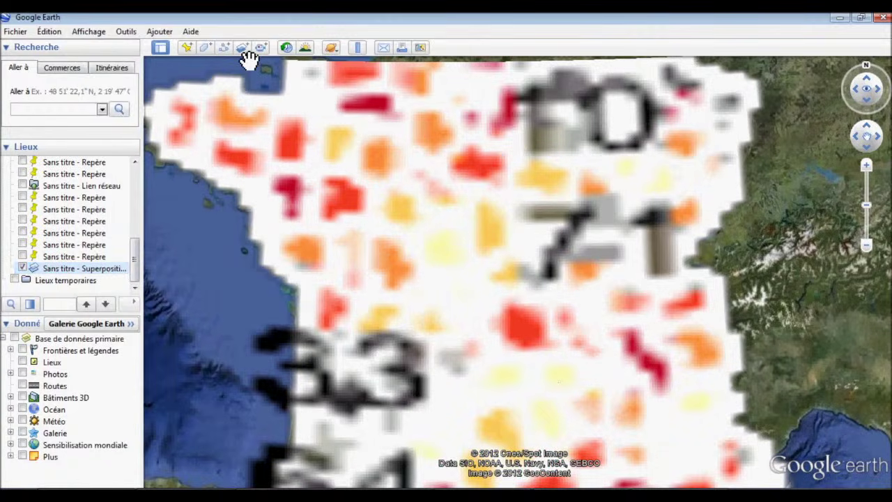
left_click(243, 49)
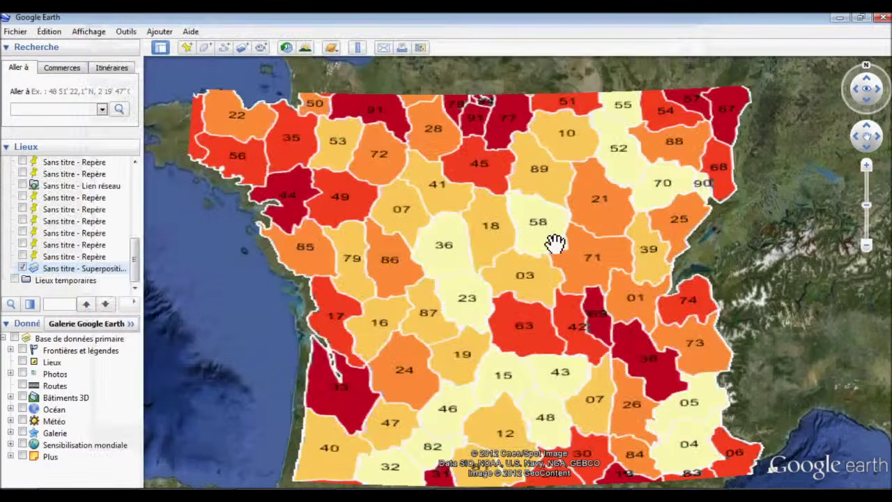
scroll(556, 242, "down", 3)
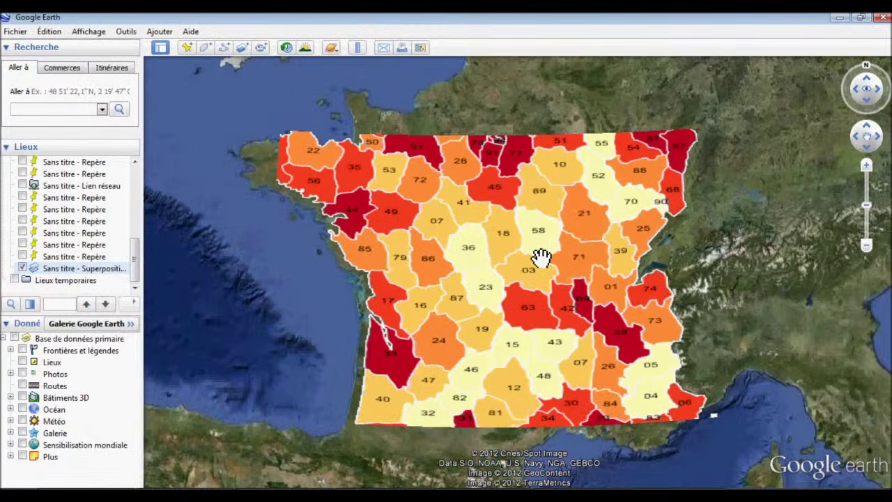
scroll(541, 255, "up", 2)
scroll(535, 258, "up", 2)
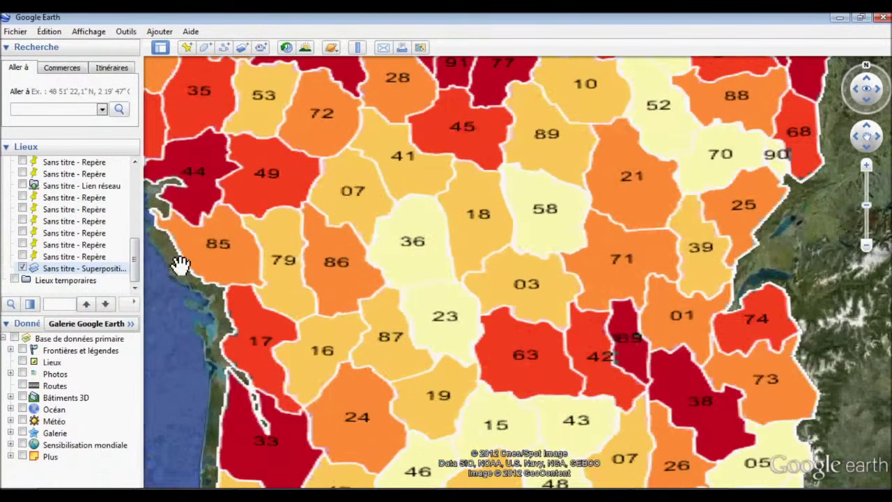
double_click(98, 270)
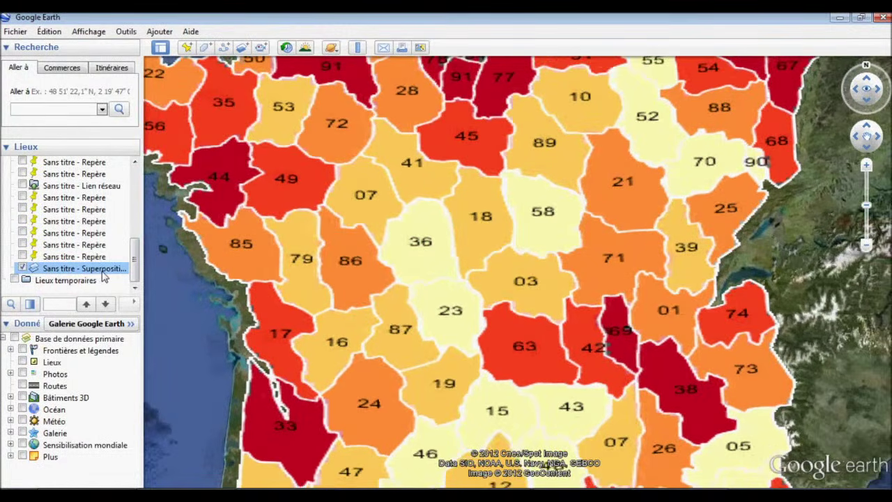
Reopen the image overlay's Actualisation settings, keeping view-based refresh at 'Après l'arrêt de la caméra'.
right_click(104, 274)
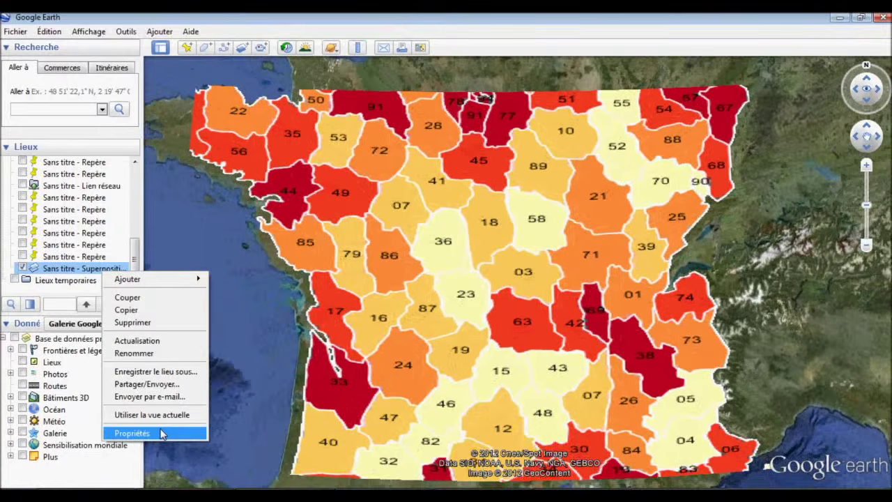
left_click(161, 433)
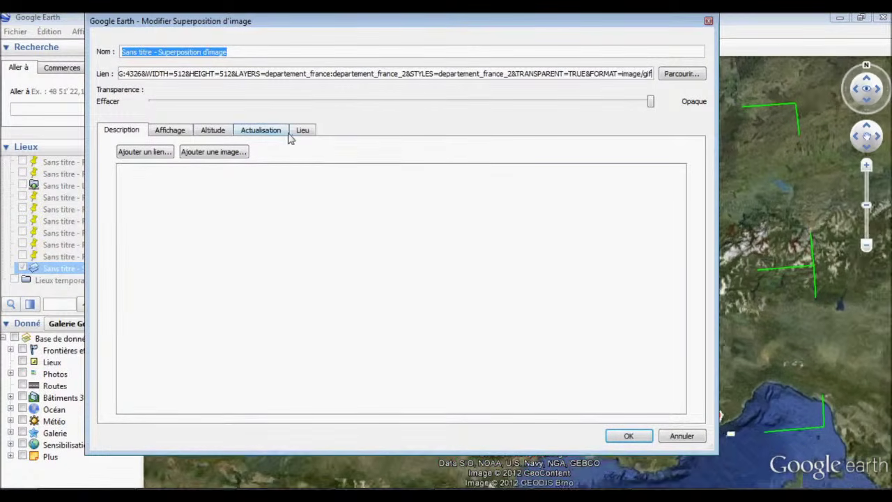
left_click(269, 132)
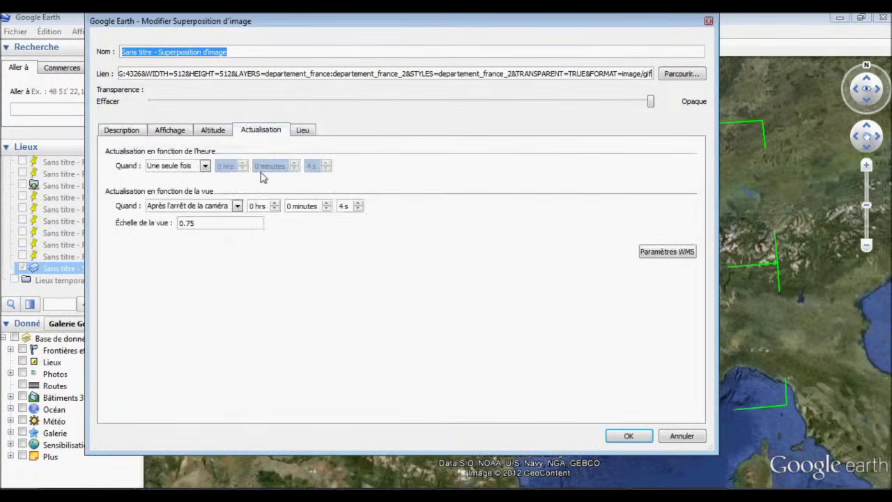
left_click(237, 208)
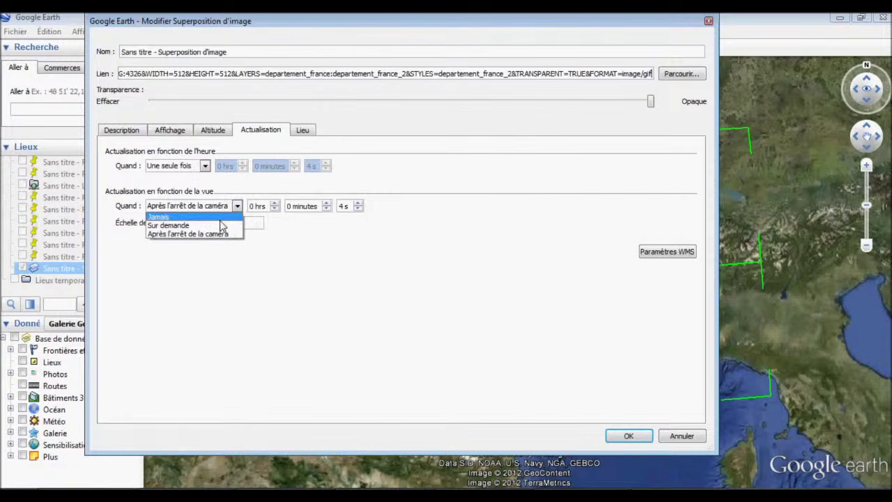
left_click(242, 200)
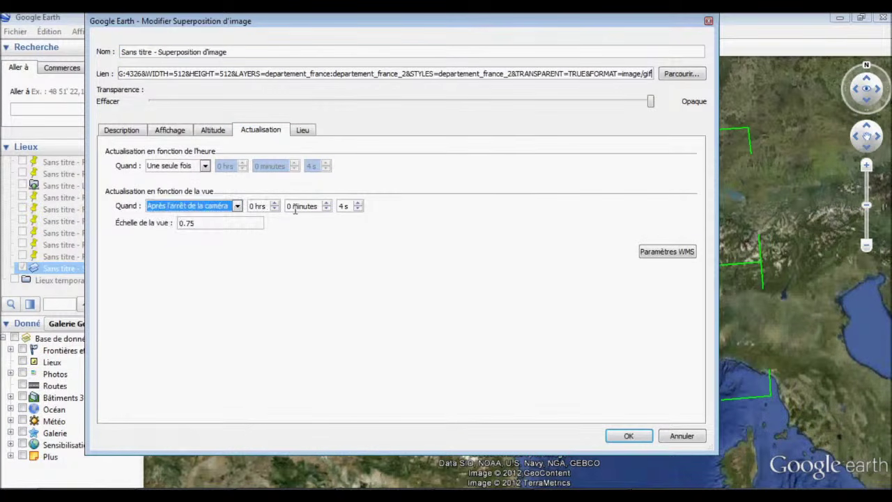
Close the overlay properties, then zoom and pan around France to watch the overlay redraw.
left_click(630, 436)
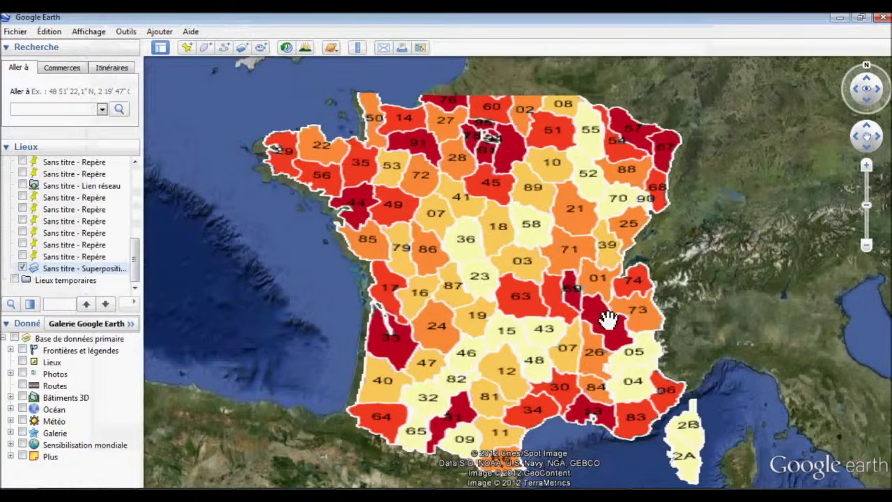
scroll(596, 306, "up", 3)
scroll(607, 335, "up", 3)
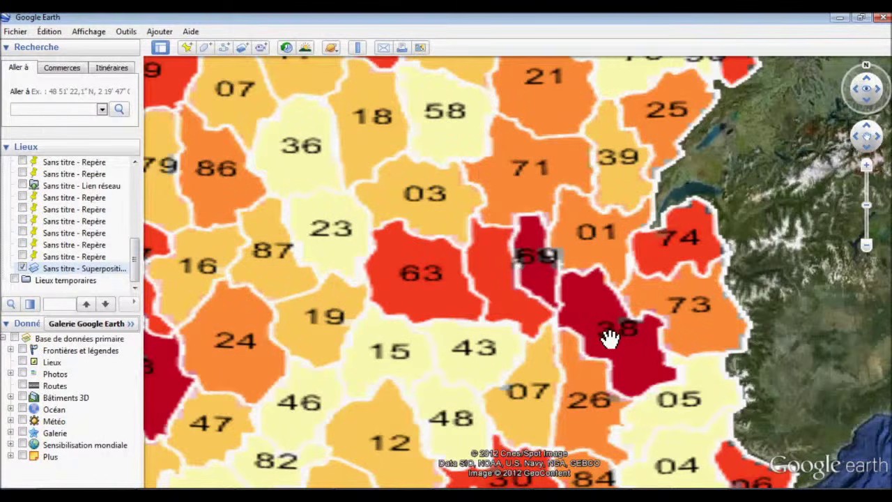
scroll(599, 337, "down", 2)
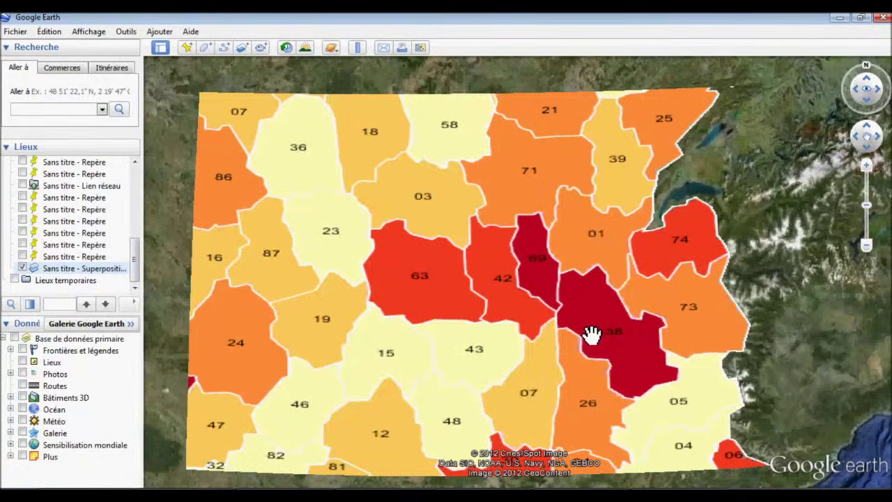
scroll(293, 282, "up", 2)
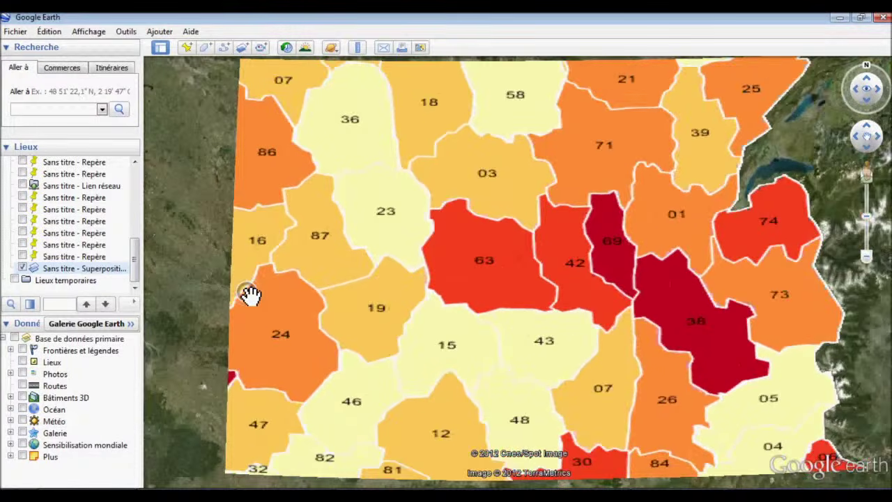
scroll(251, 295, "down", 4)
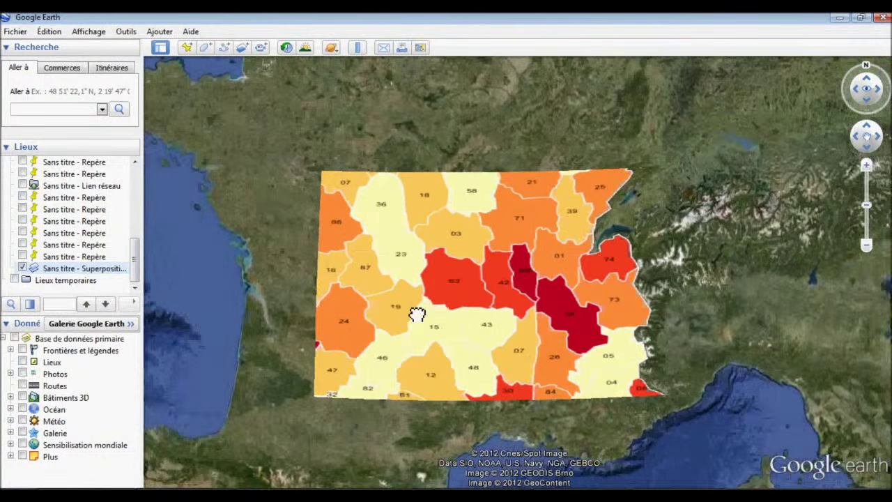
left_click_drag(417, 314, 427, 314)
scroll(347, 238, "up", 2)
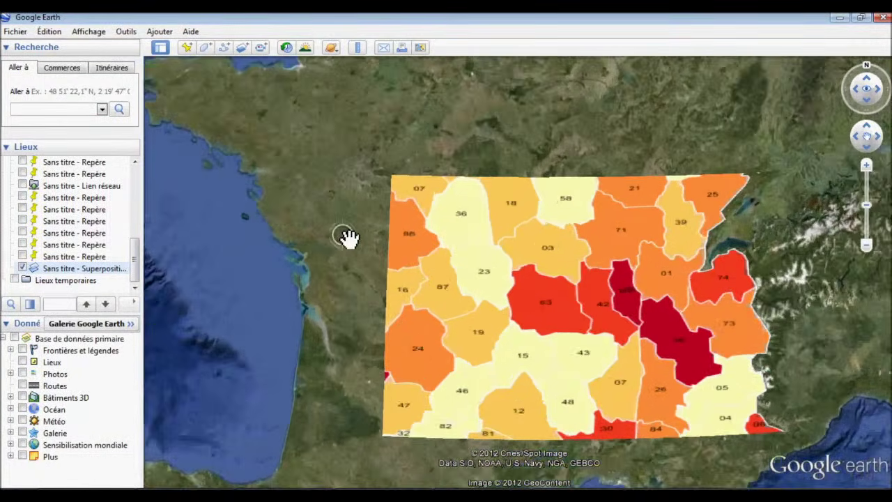
scroll(349, 237, "up", 5)
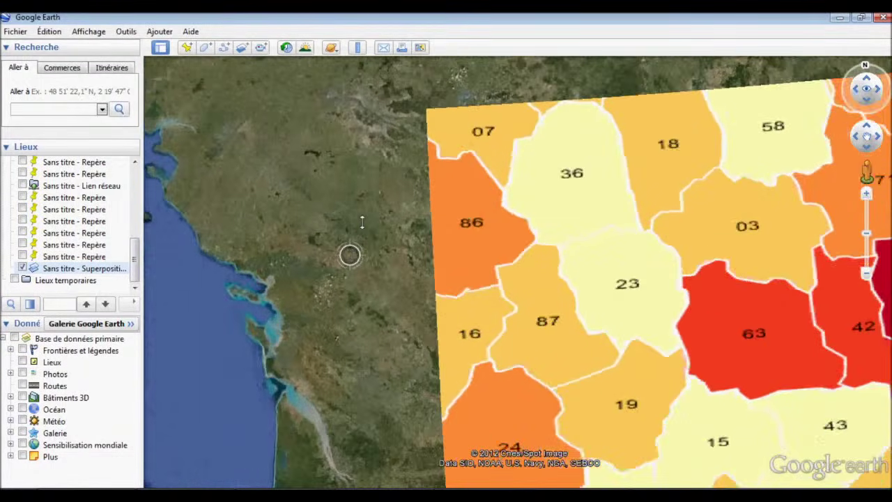
scroll(361, 218, "up", 2)
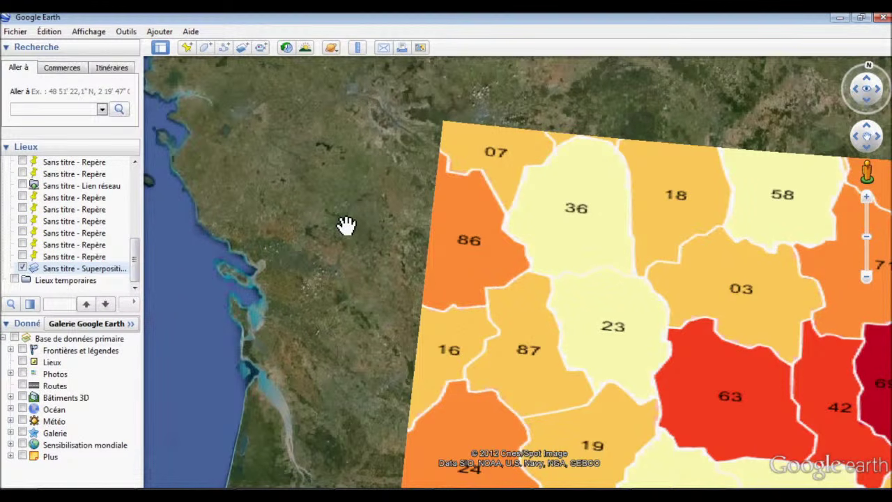
scroll(346, 224, "down", 3)
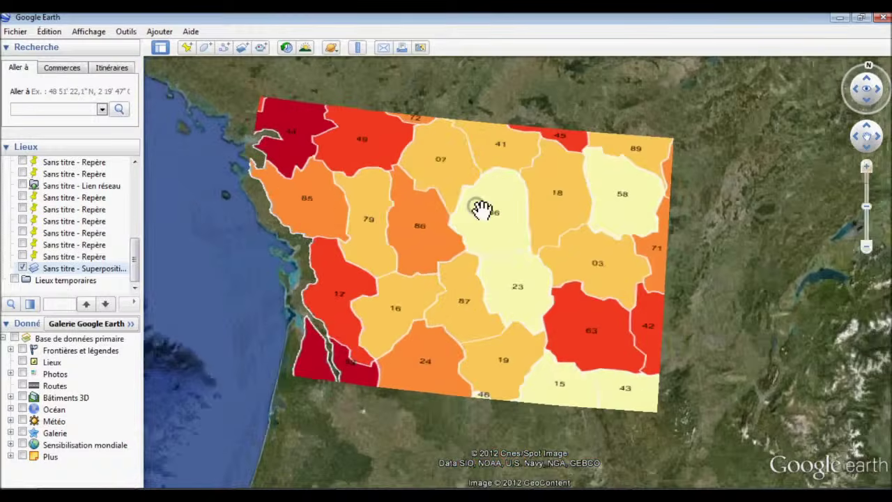
scroll(477, 205, "down", 2)
left_click_drag(518, 213, 472, 262)
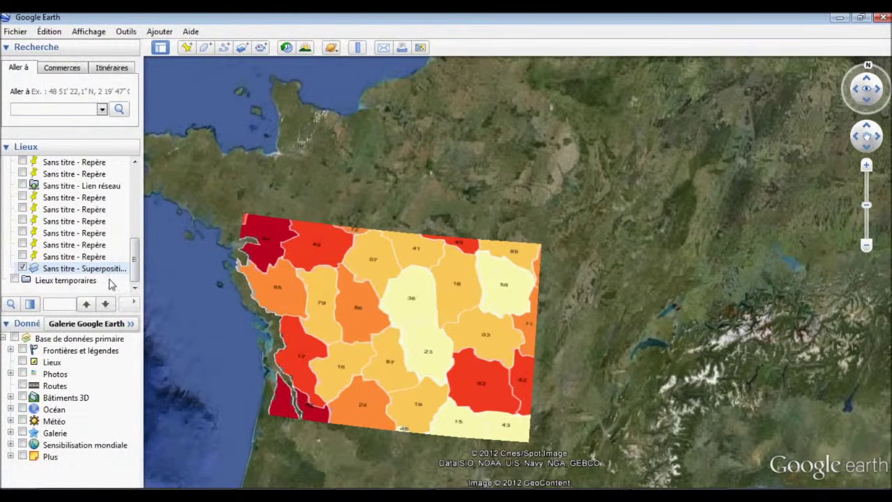
Make the departments overlay refresh 1 s after the camera stops and save the properties.
right_click(106, 270)
left_click(135, 432)
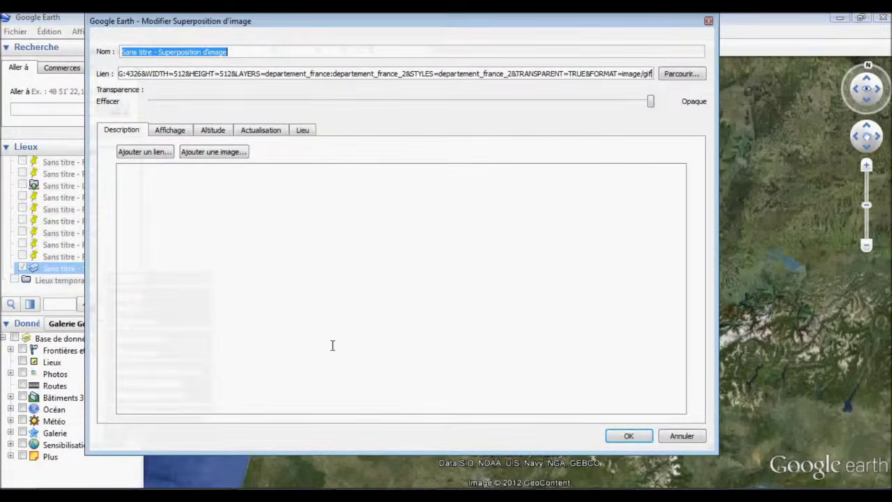
left_click(260, 130)
left_click(357, 209)
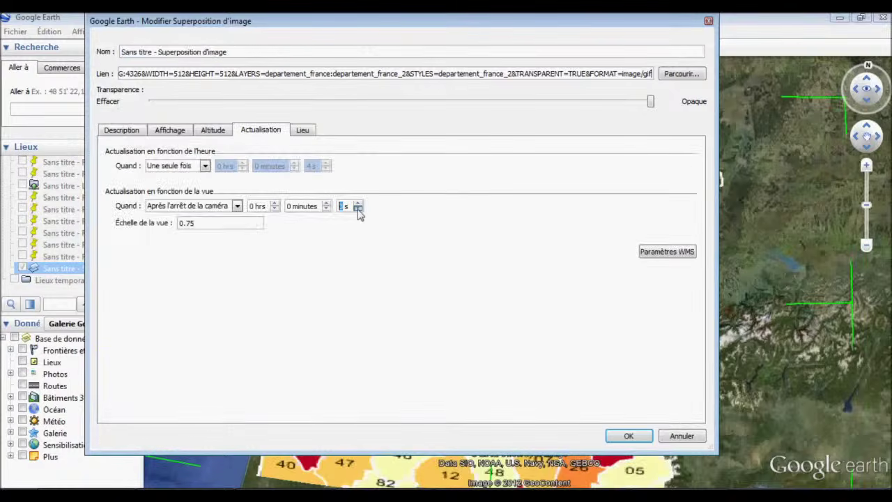
left_click(233, 211)
left_click(209, 234)
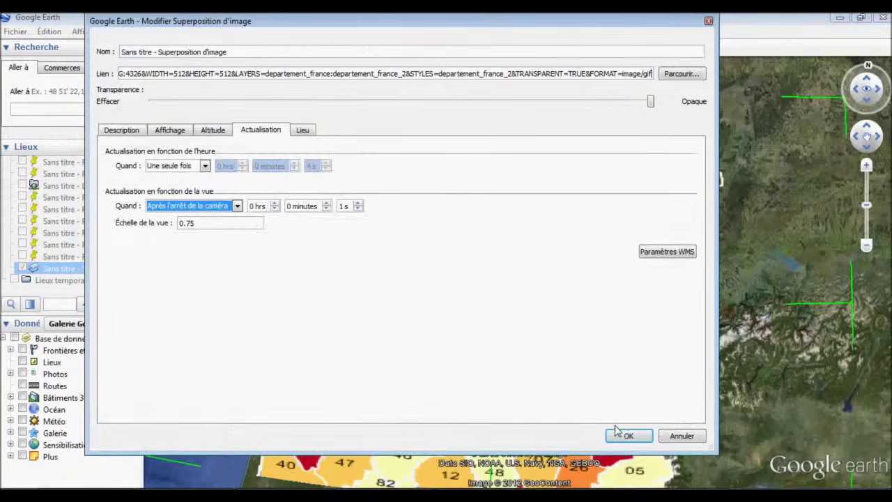
left_click(628, 436)
Pan and zoom across France to check the overlay redraws over the whole country.
left_click_drag(503, 276, 481, 200)
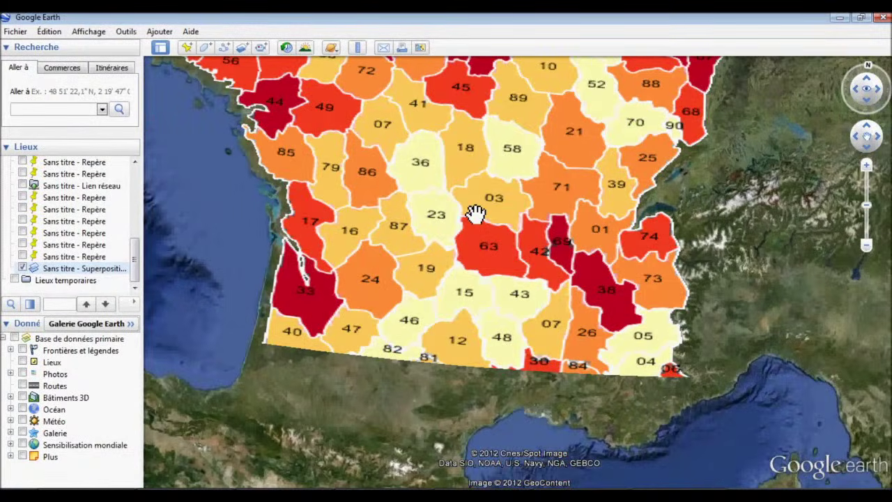
scroll(466, 204, "down", 2)
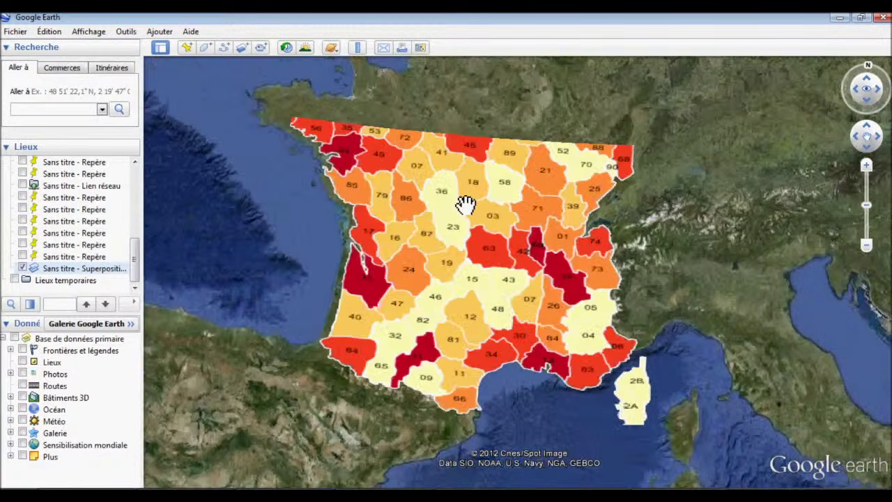
scroll(464, 202, "down", 1)
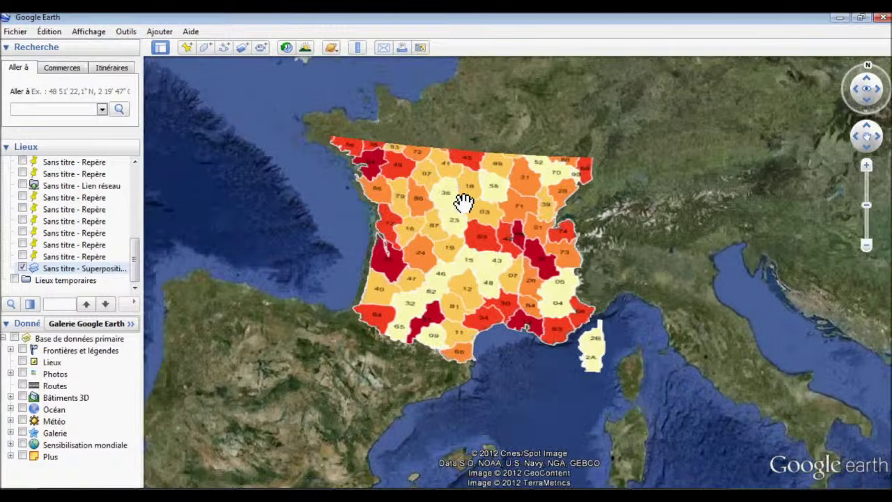
left_click_drag(463, 200, 454, 261)
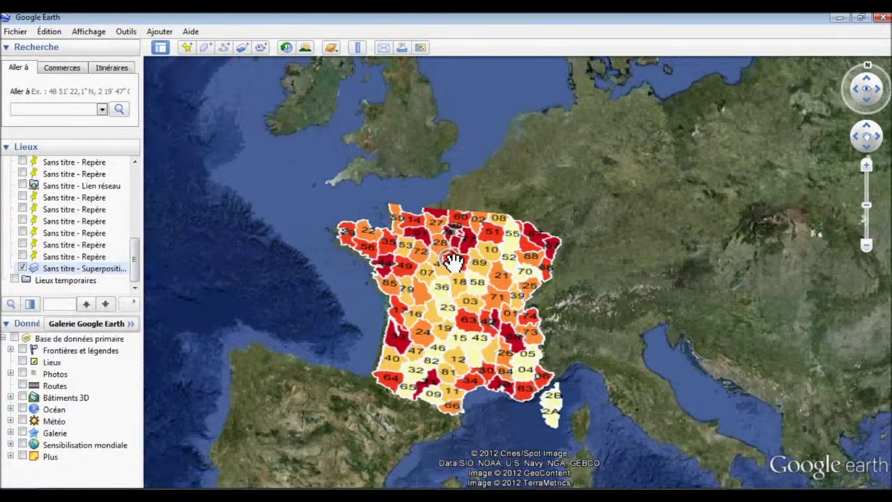
scroll(453, 261, "down", 2)
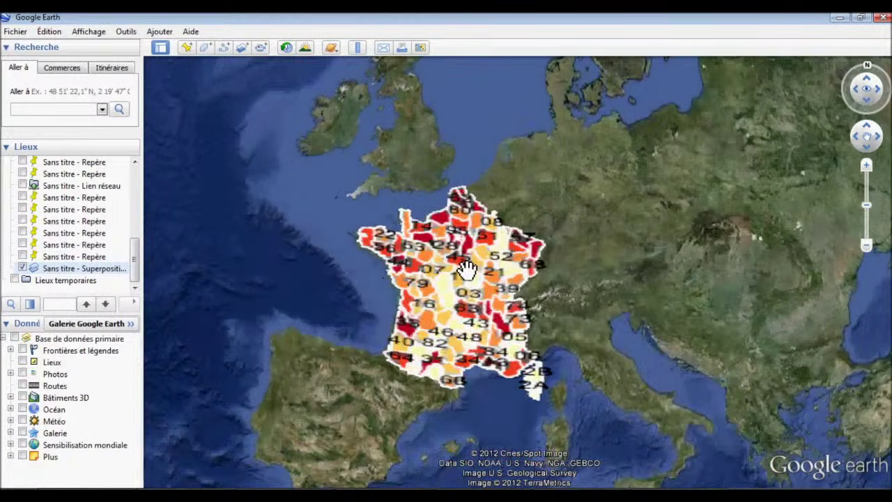
scroll(467, 269, "up", 3)
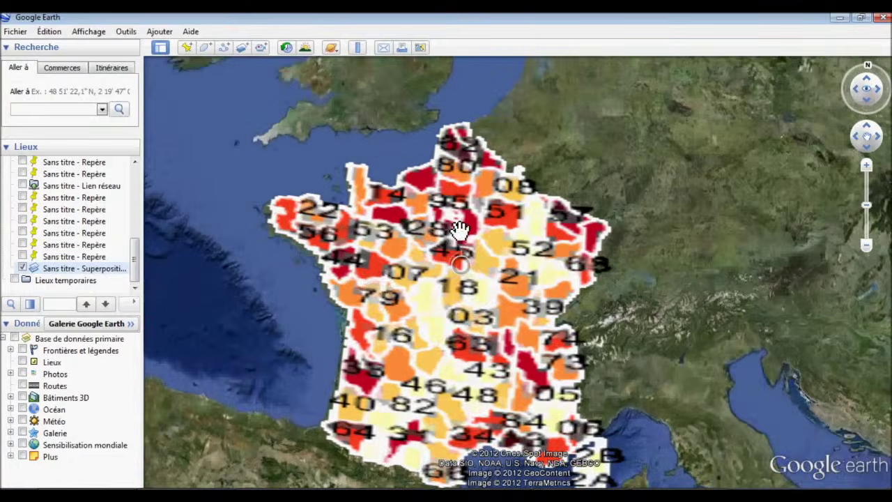
scroll(443, 196, "up", 2)
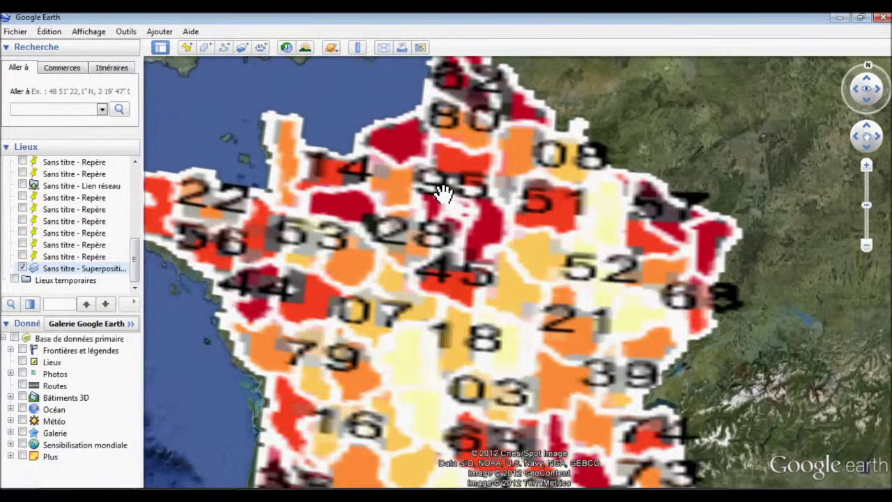
scroll(443, 193, "up", 3)
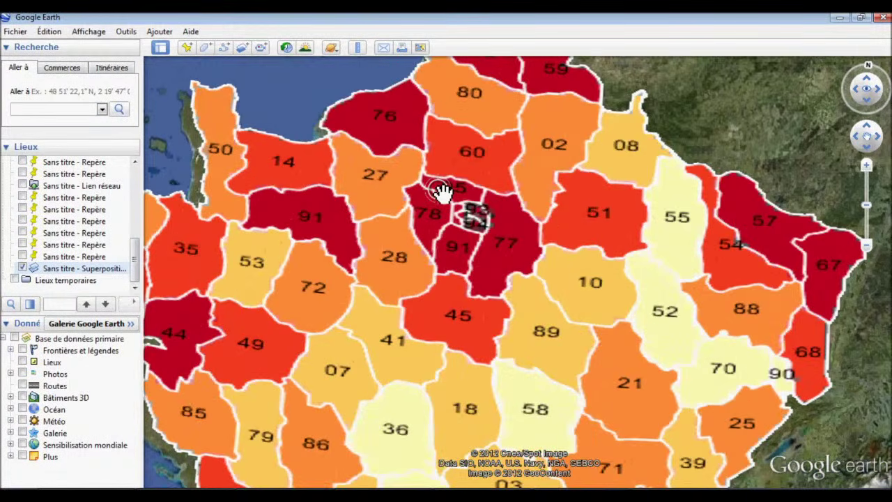
scroll(451, 198, "up", 2)
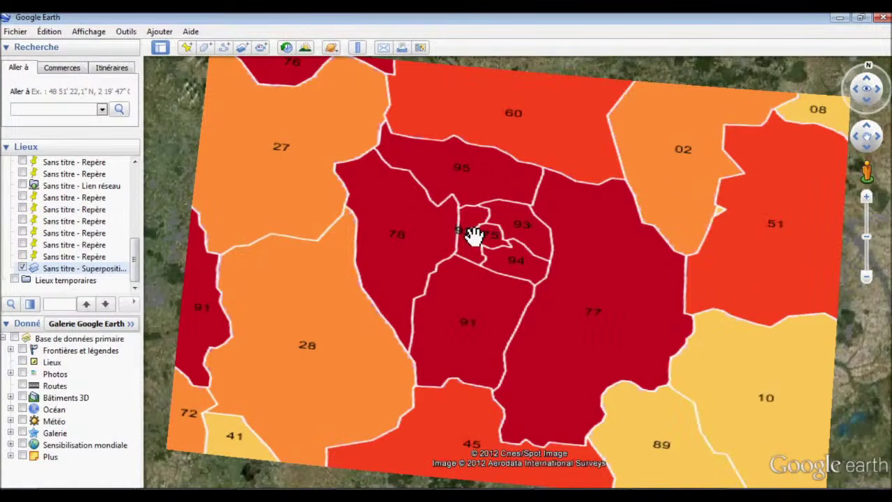
scroll(475, 237, "up", 3)
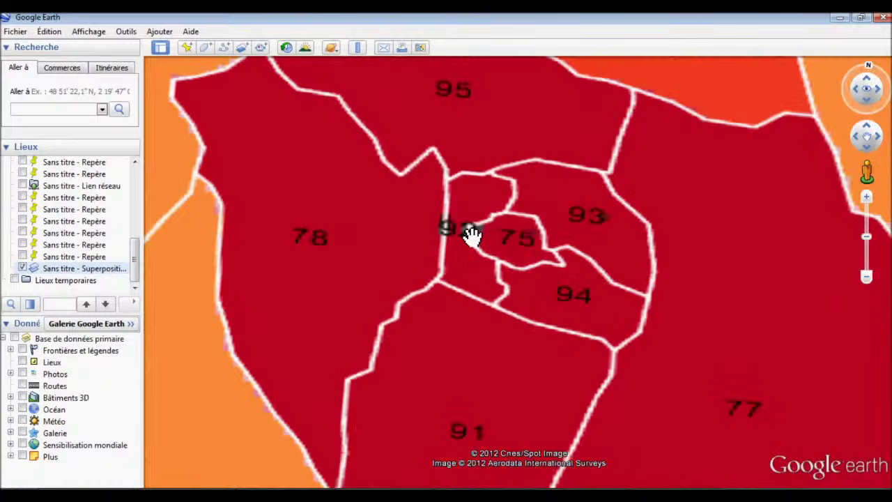
scroll(473, 236, "down", 2)
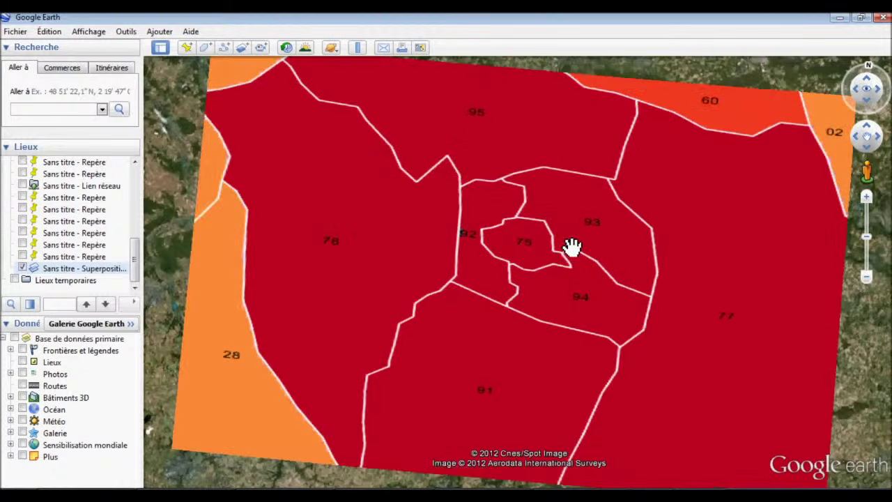
Tilt the view over the Paris departments, pan south, then bring up the Firefox OpenLayers preview.
left_click_drag(570, 244, 631, 258)
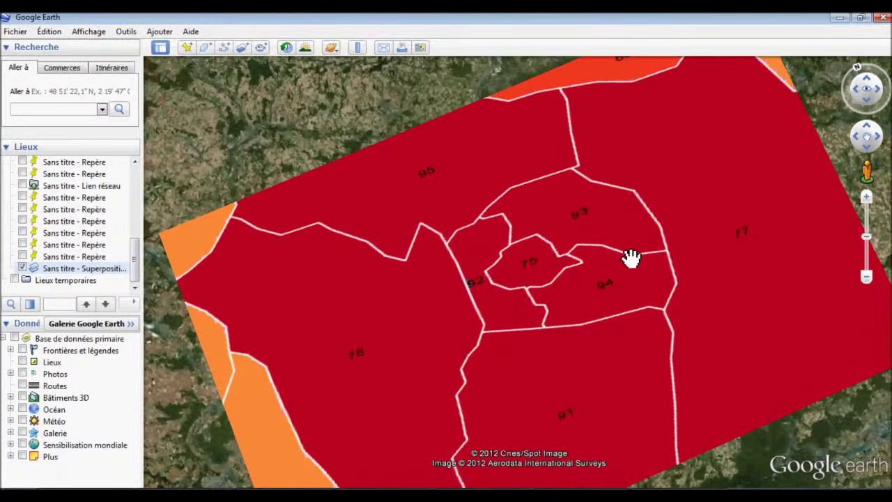
scroll(631, 258, "down", 3)
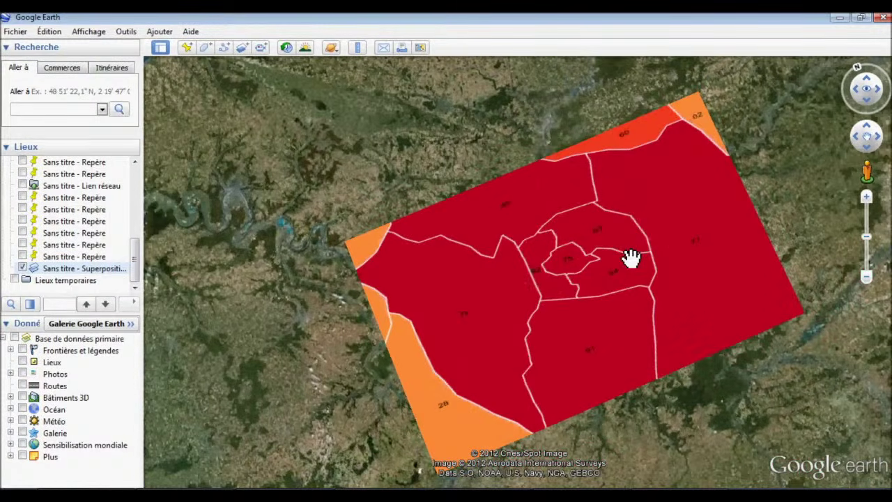
scroll(630, 255, "up", 5)
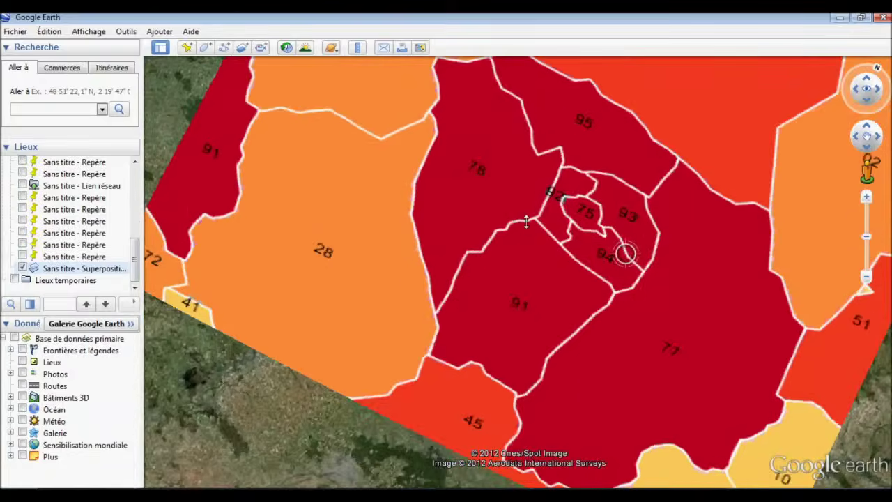
scroll(575, 227, "down", 4)
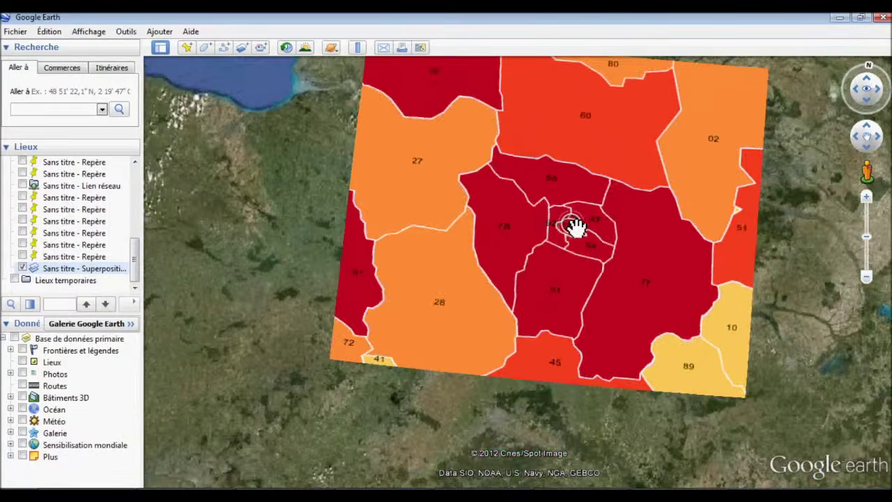
scroll(576, 226, "down", 2)
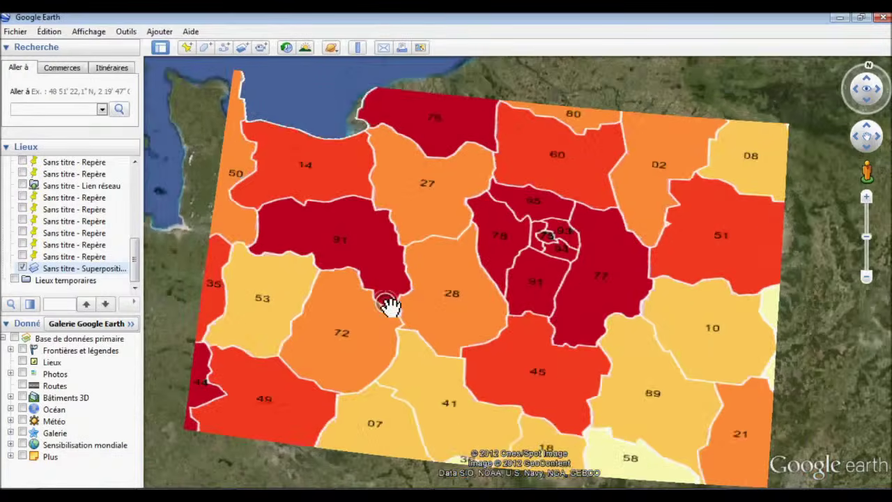
scroll(390, 304, "down", 3)
left_click_drag(396, 328, 395, 227)
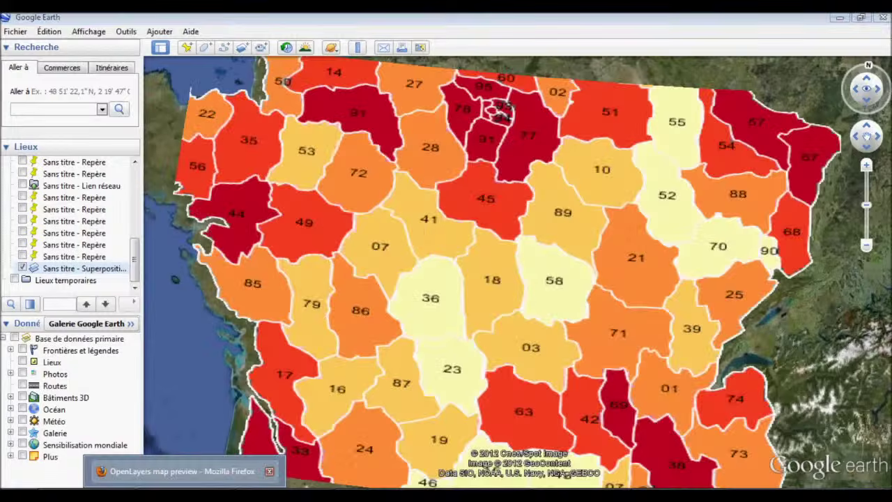
left_click(181, 472)
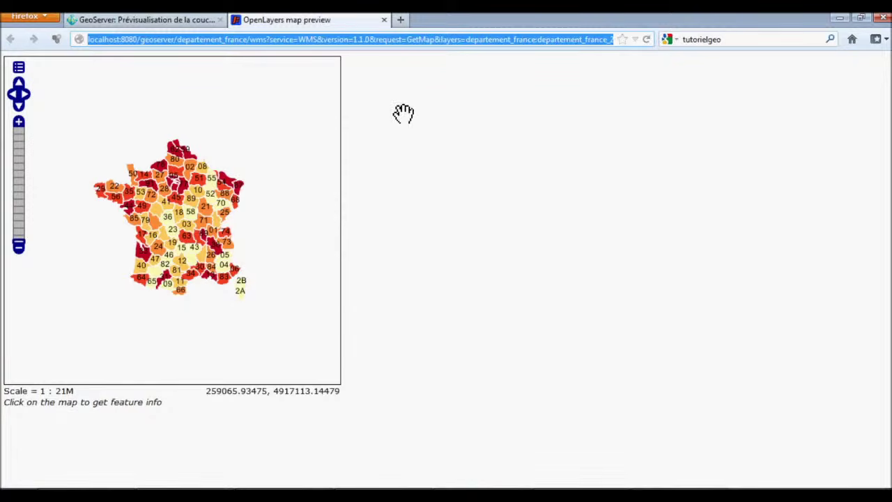
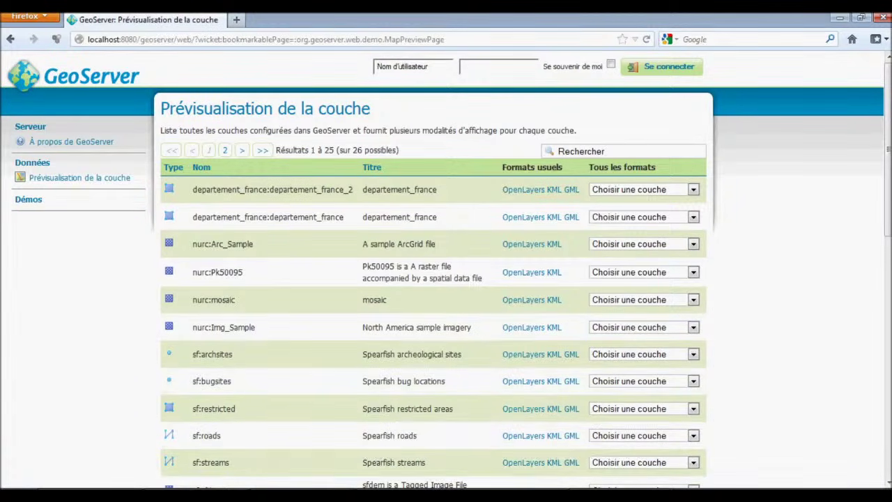
Delete the trailing ':departement_france' from the Notepad WFS URL and select the whole URL.
left_click(508, 476)
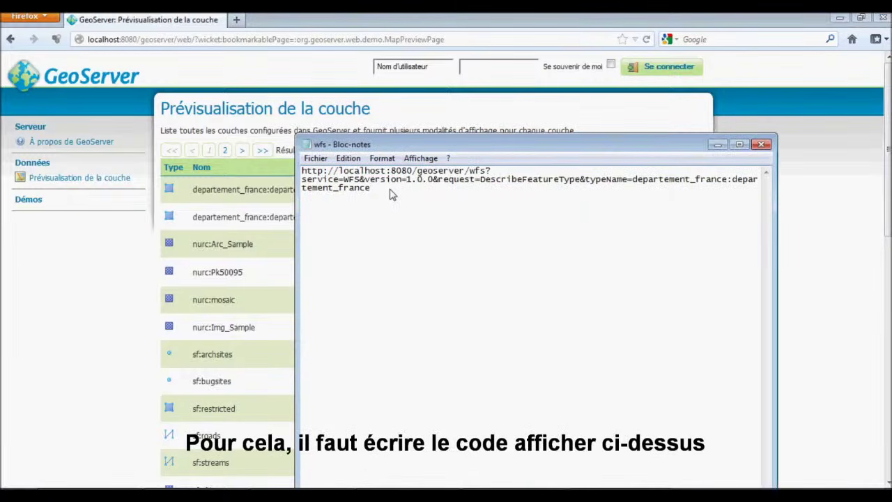
left_click_drag(375, 180, 585, 185)
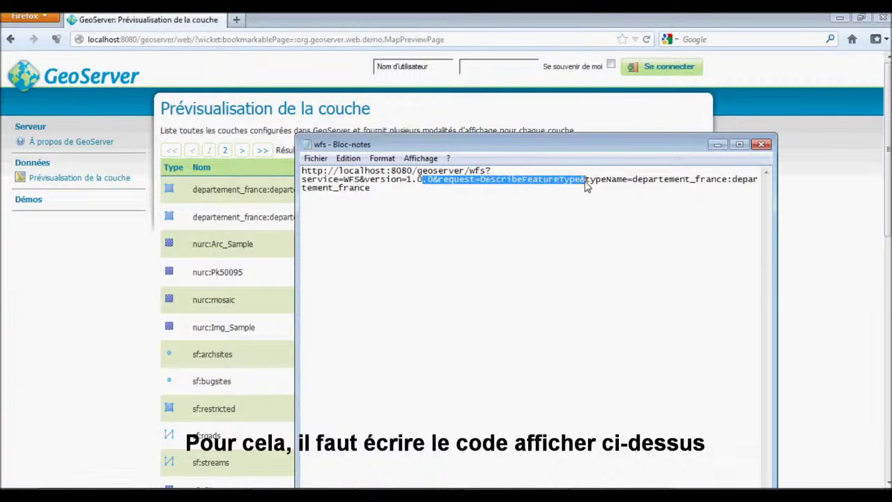
left_click(586, 185)
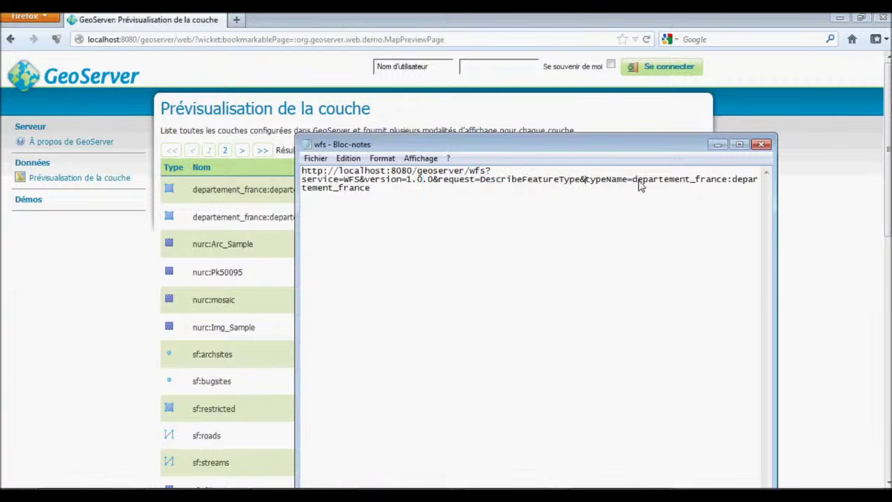
left_click_drag(617, 145, 570, 221)
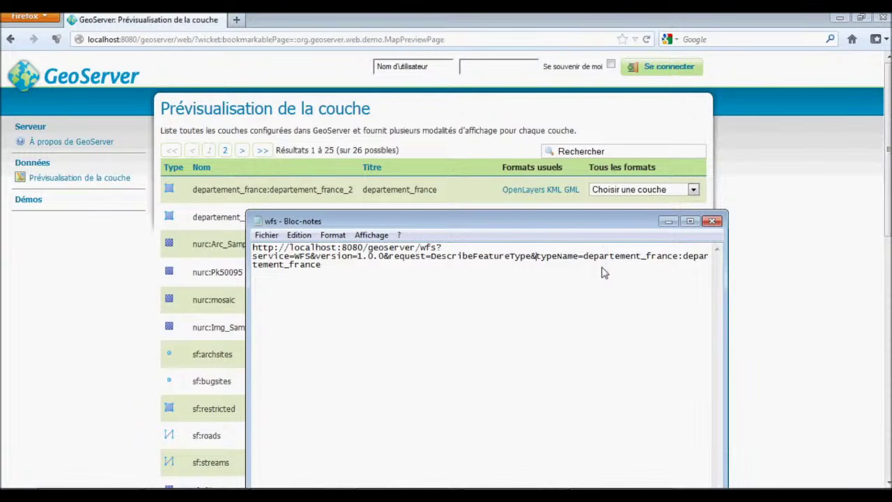
left_click_drag(516, 221, 475, 259)
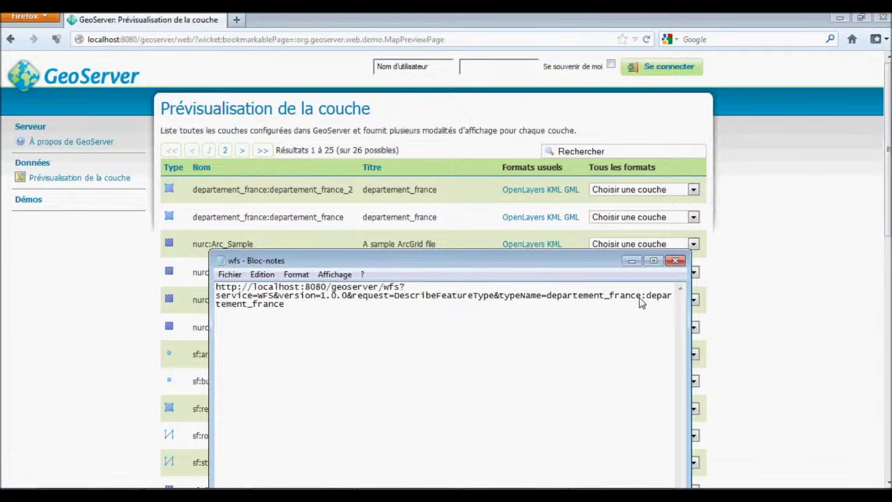
left_click_drag(641, 296, 663, 323)
key("Delete")
double_click(428, 305)
key("ctrl+c")
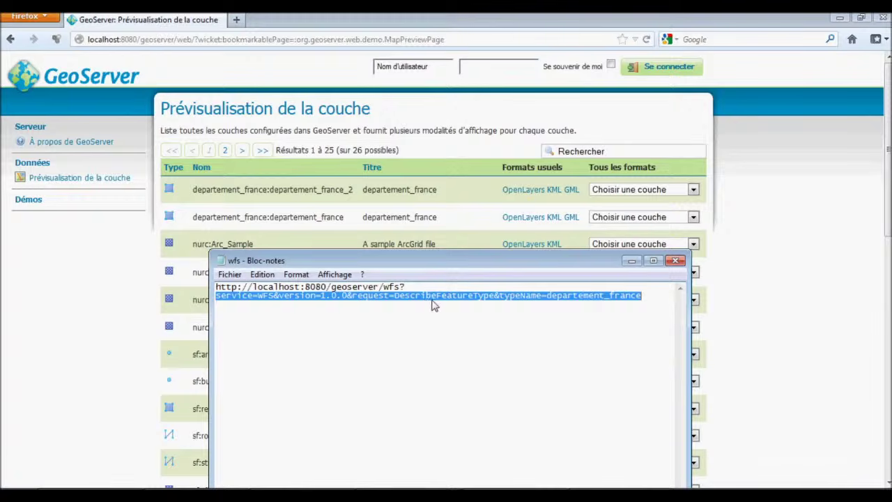
left_click_drag(646, 304, 211, 292)
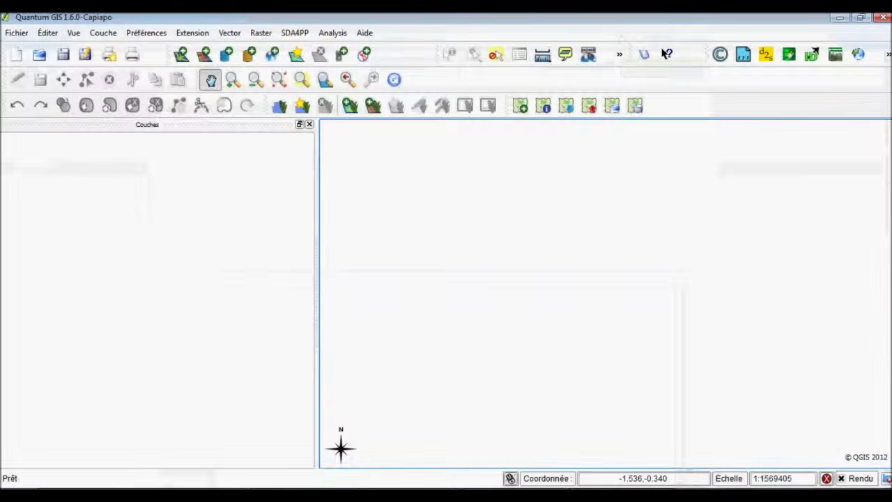
Create a new QGIS WFS connection named geoserver_wfs using the pasted GeoServer URL.
left_click(365, 55)
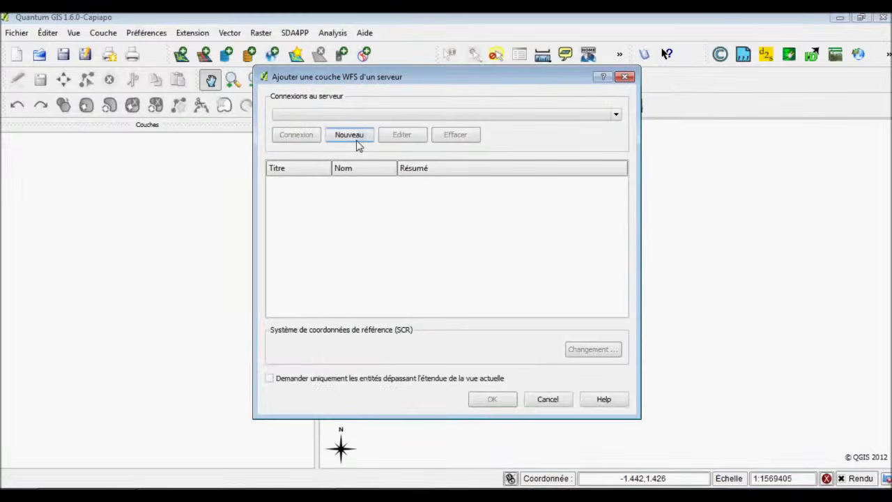
left_click(358, 141)
left_click(353, 218)
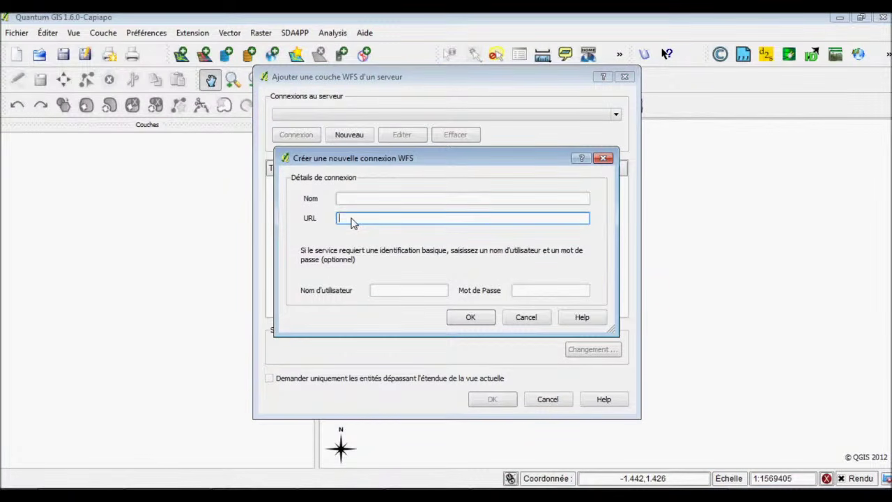
key("ctrl+v")
left_click(355, 200)
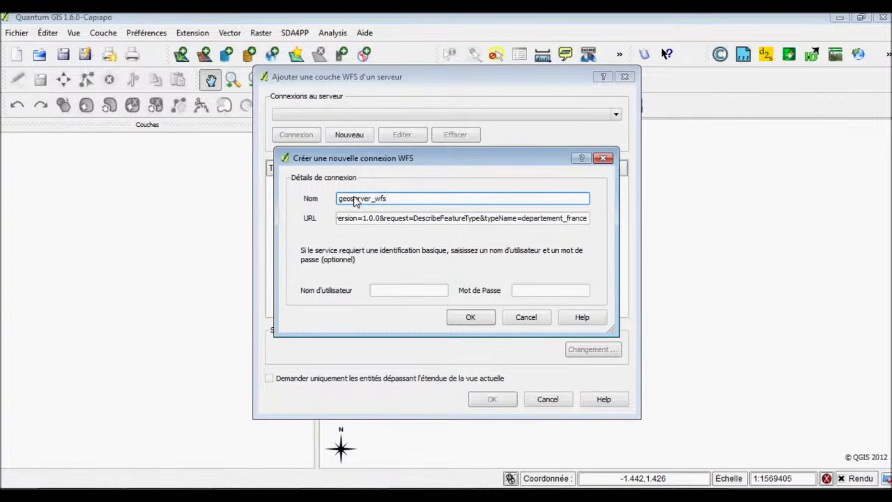
left_click(471, 317)
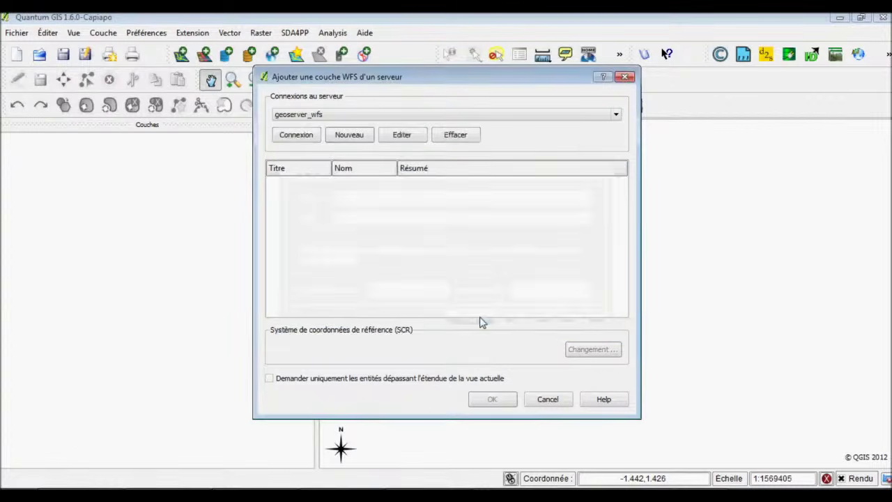
Connect to geoserver_wfs and add the departement_france_2 layer to the map.
left_click(308, 140)
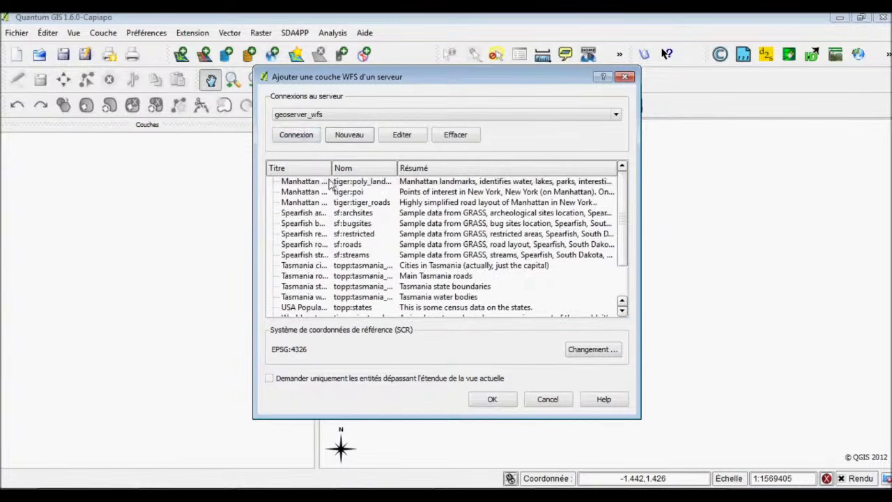
scroll(331, 203, "down", 2)
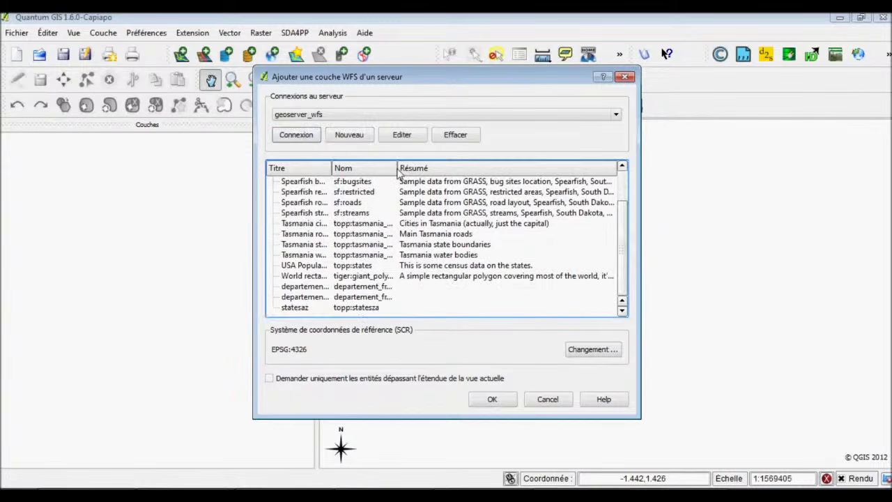
left_click_drag(398, 174, 528, 175)
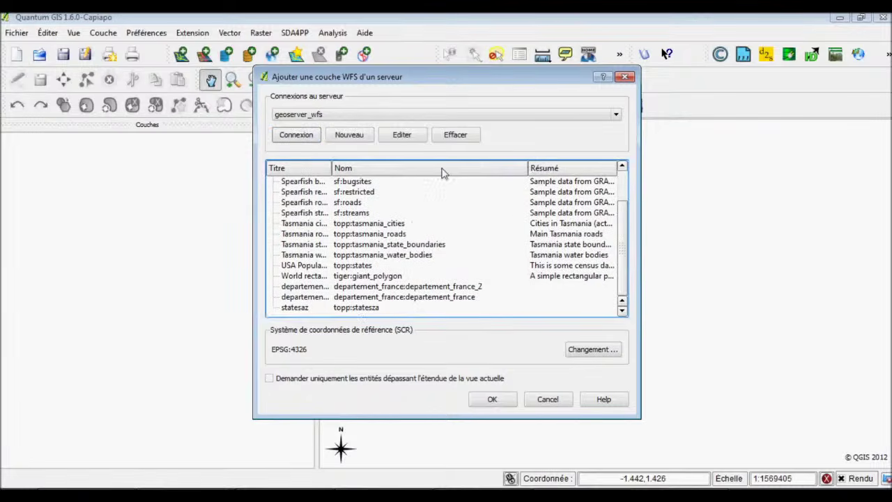
left_click_drag(333, 170, 431, 170)
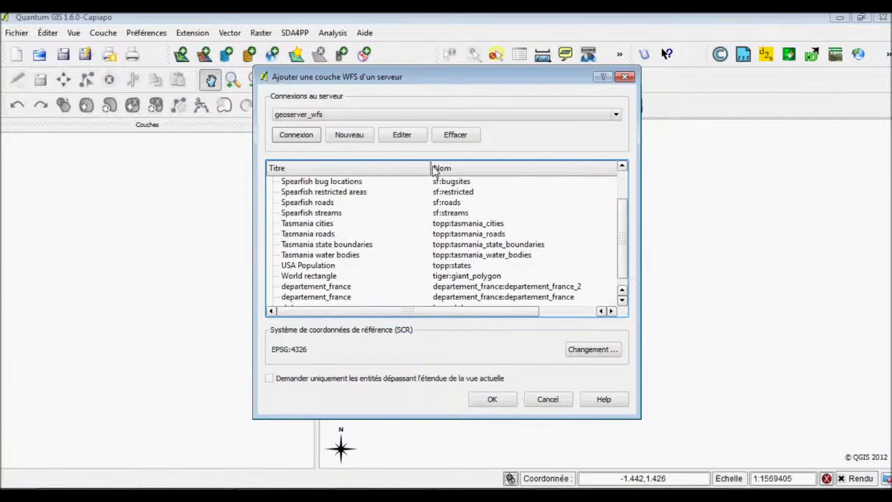
left_click(345, 290)
left_click(492, 399)
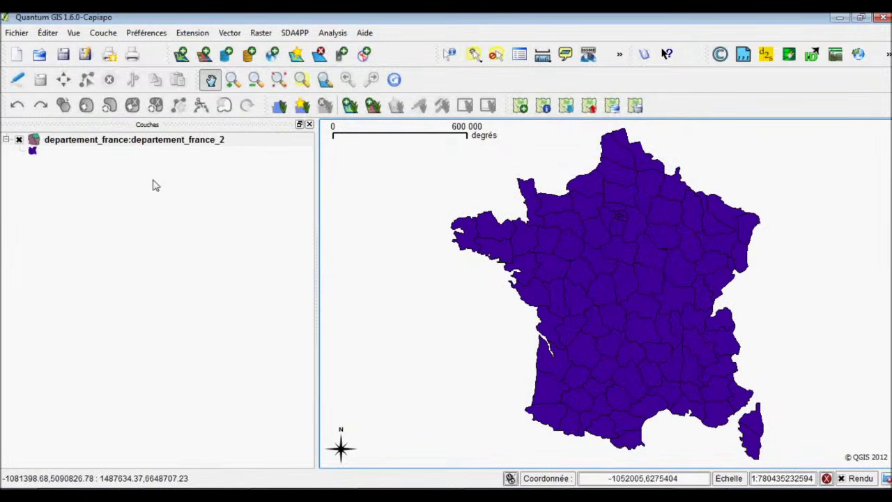
left_click(133, 145)
left_click(450, 54)
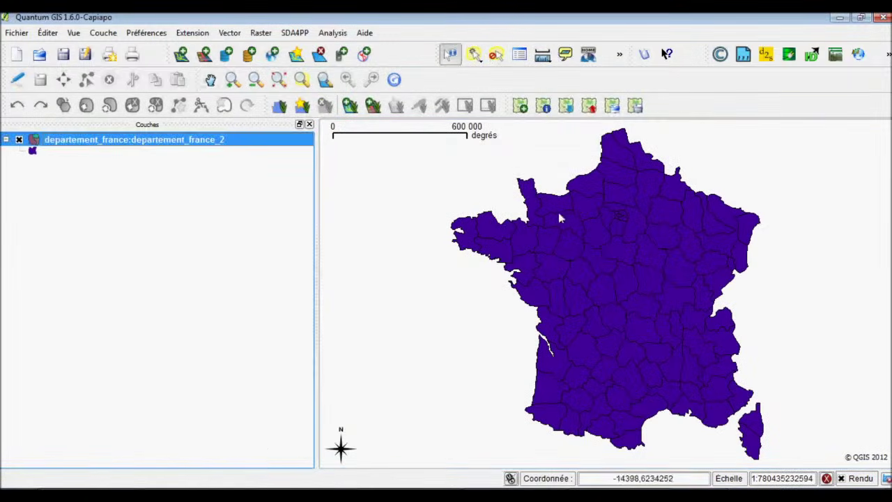
left_click(565, 227)
left_click(612, 226)
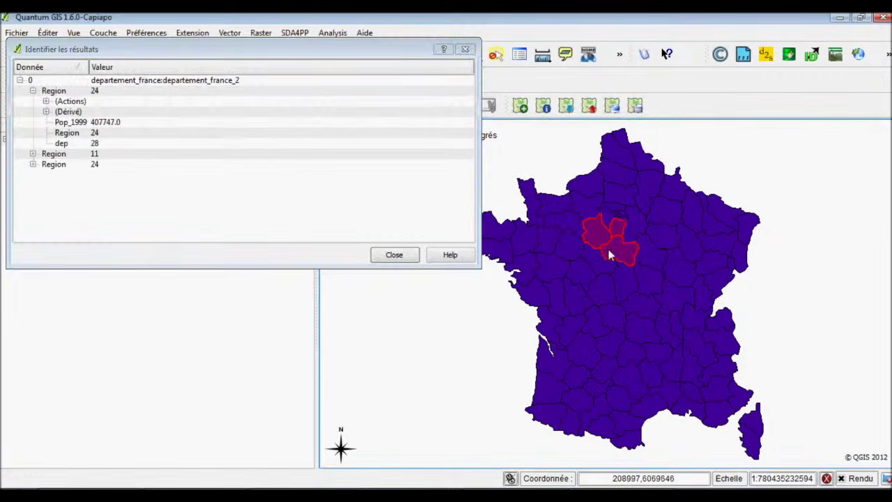
left_click(632, 353)
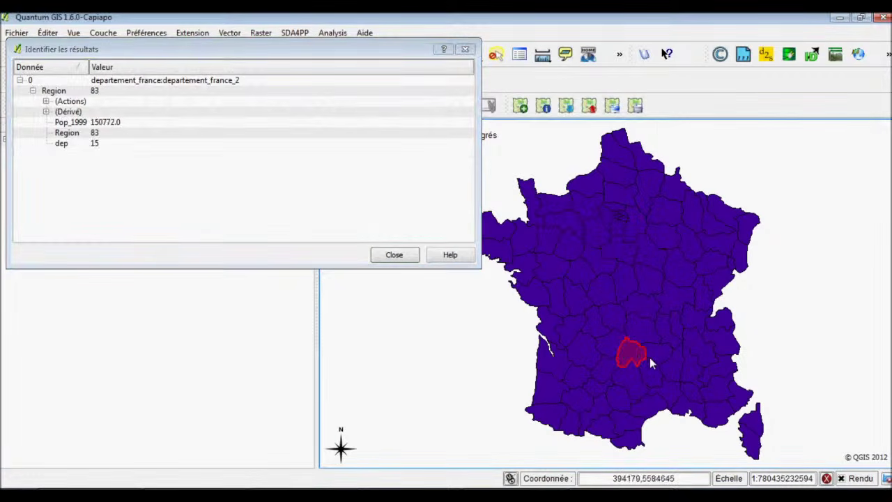
left_click(657, 369)
left_click(674, 368)
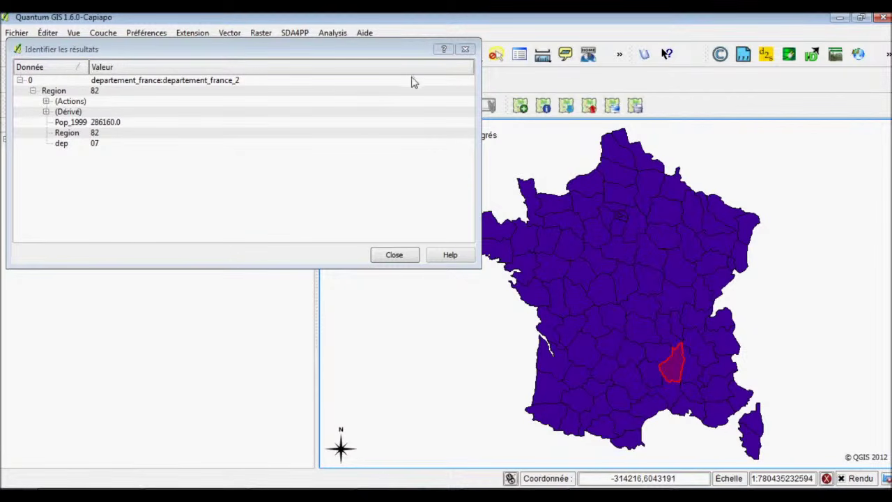
left_click(465, 48)
left_click(519, 54)
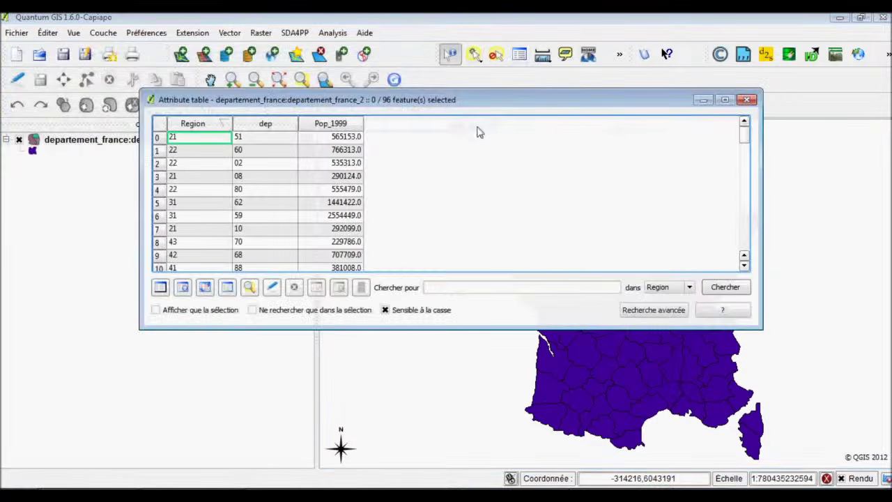
scroll(327, 209, "down", 12)
scroll(327, 209, "down", 6)
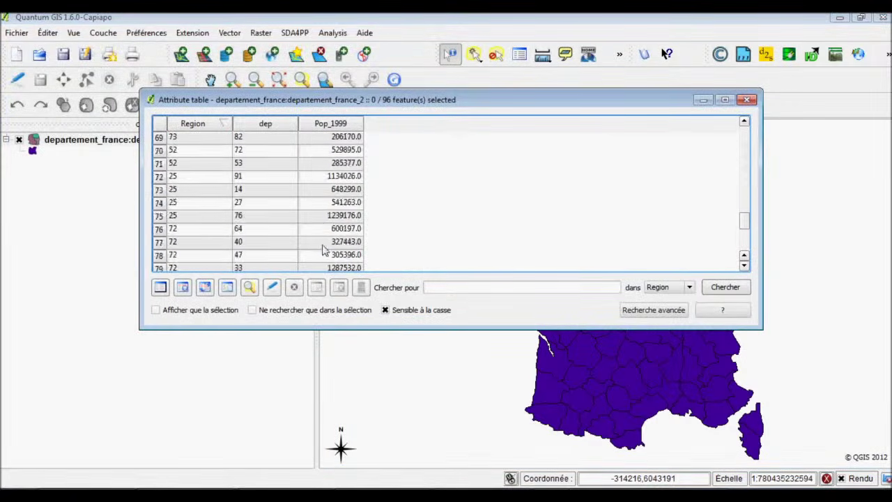
scroll(504, 249, "up", 8)
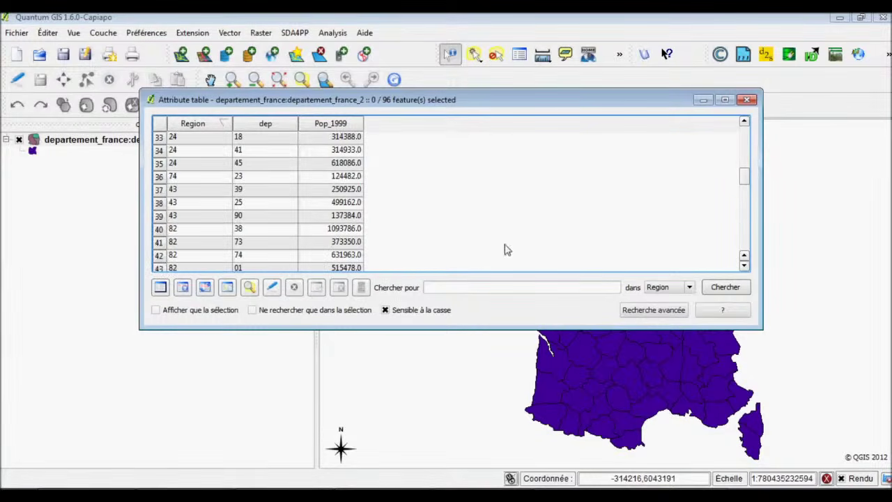
left_click(747, 99)
left_click(161, 140)
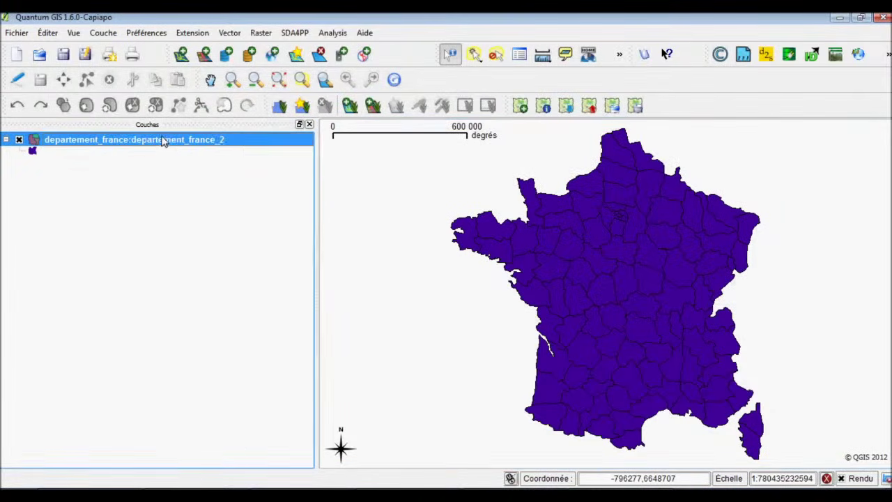
right_click(161, 139)
left_click(215, 222)
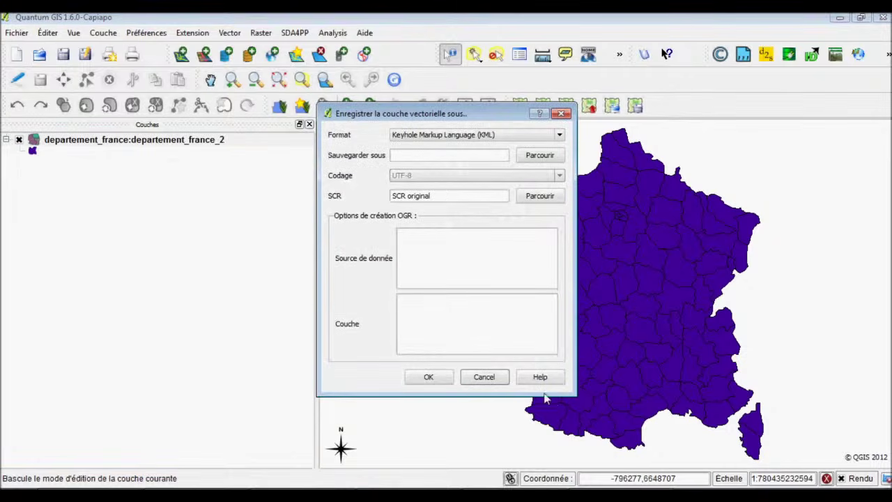
left_click(508, 135)
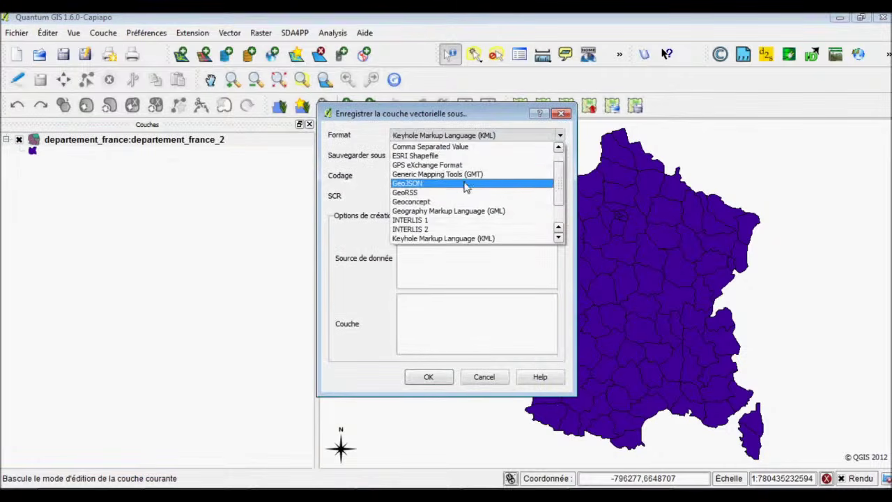
left_click(568, 115)
left_click(564, 113)
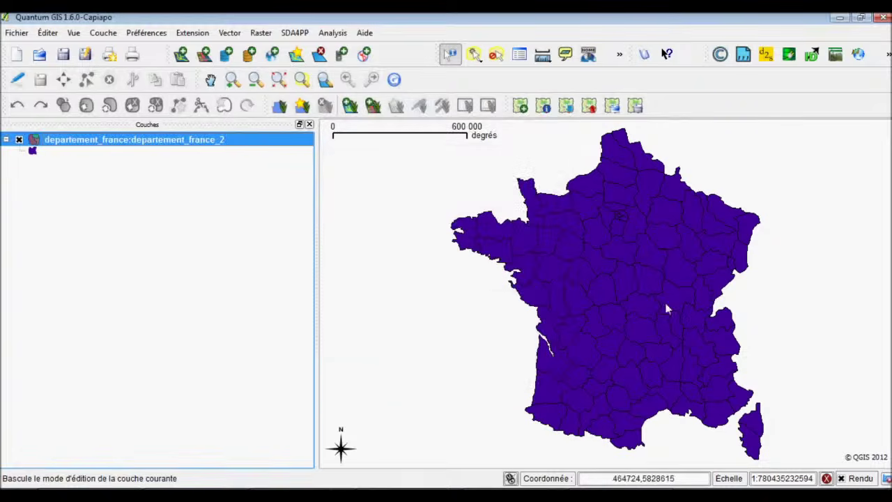
double_click(154, 142)
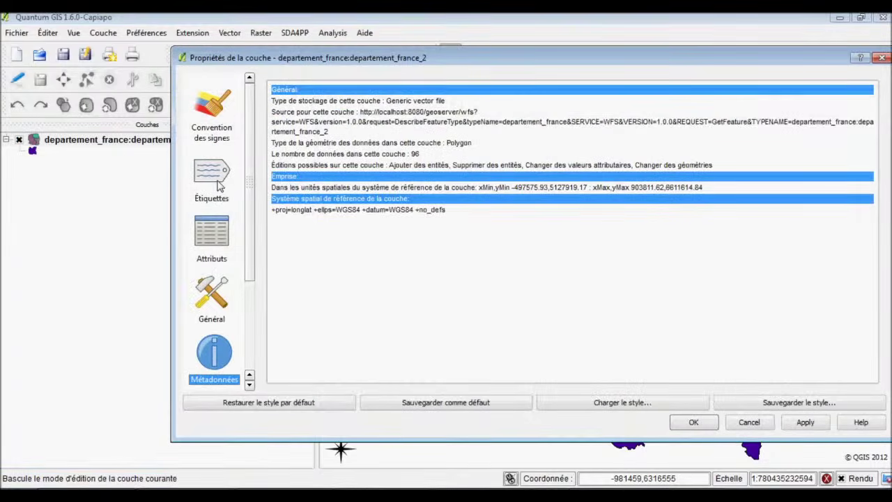
left_click(212, 246)
left_click(211, 290)
left_click(214, 352)
scroll(202, 279, "down", 2)
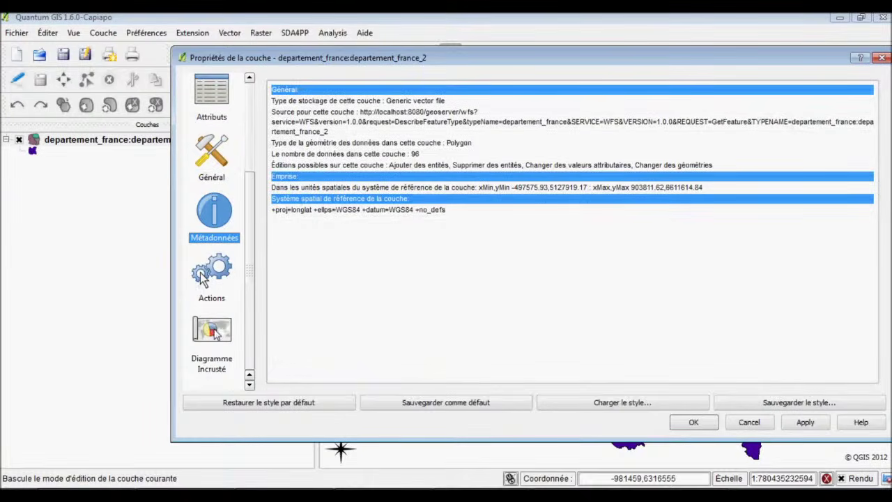
left_click(213, 330)
left_click(212, 272)
left_click(214, 212)
left_click(883, 57)
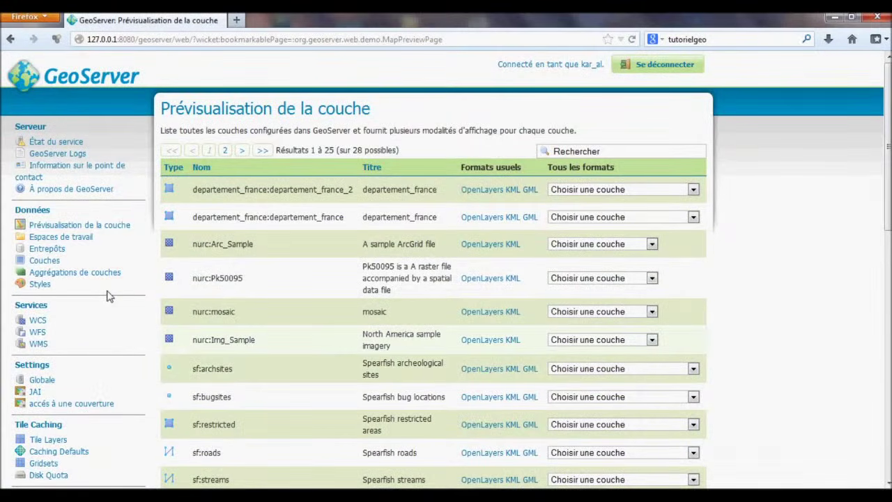
Start a new GeoServer data store of type PostGIS.
left_click(60, 252)
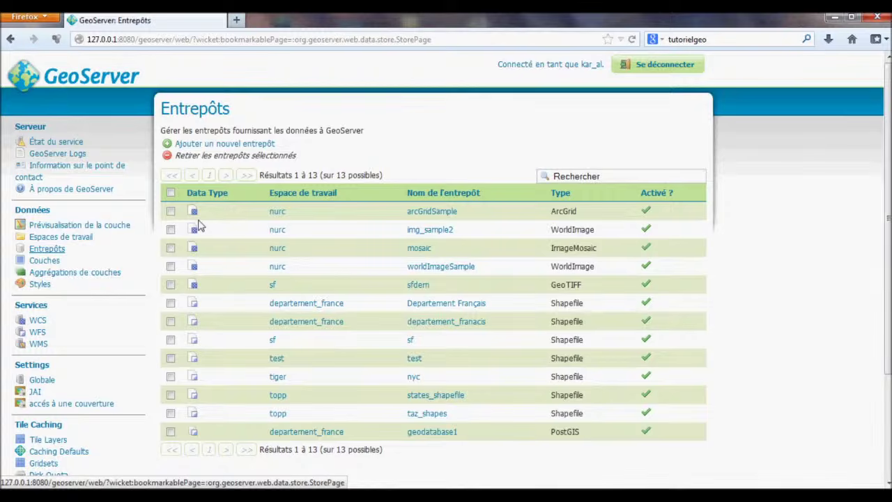
left_click(223, 144)
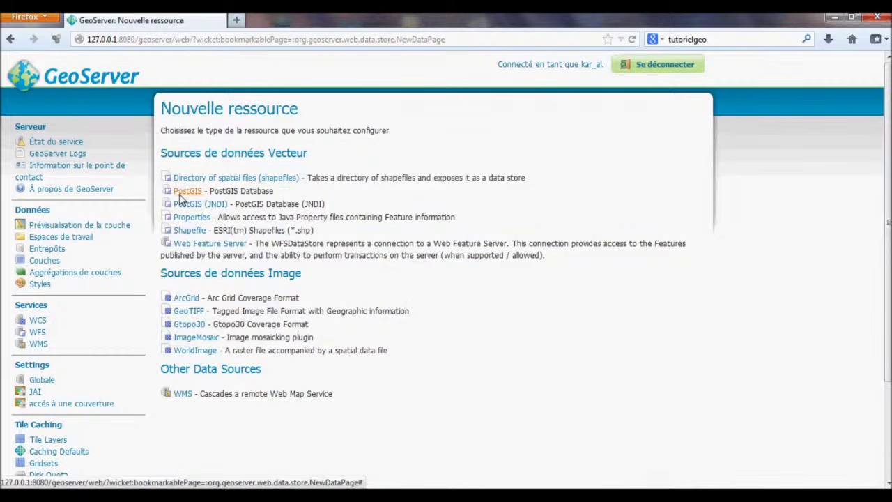
left_click(183, 192)
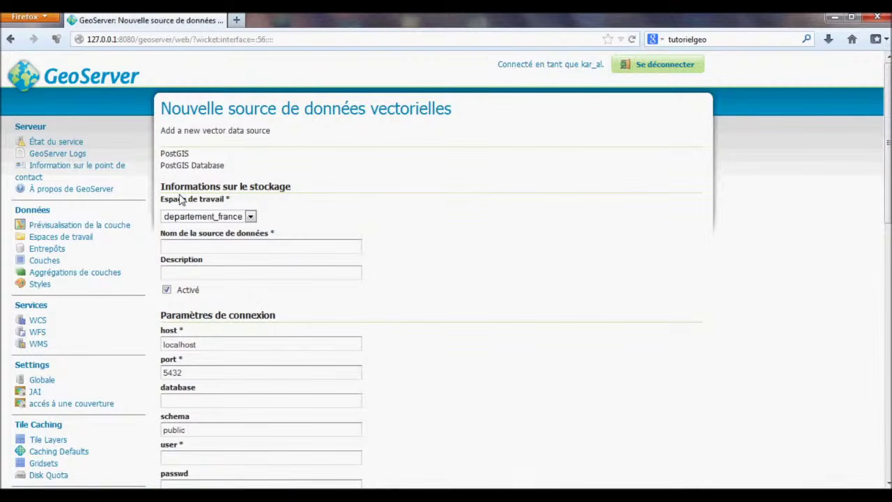
Enter data source name geodatabase1 and database geodatabase in the PostGIS form.
left_click(247, 245)
type("geodatabase1")
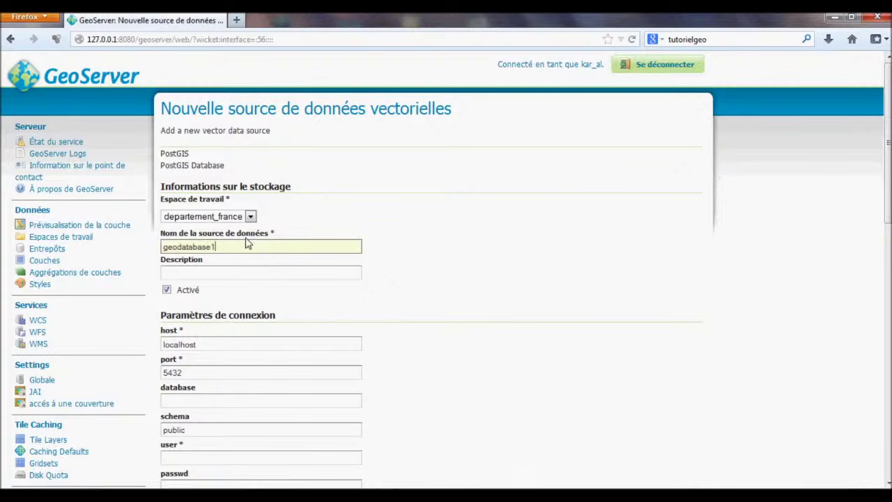
scroll(237, 251, "down", 4)
left_click(212, 253)
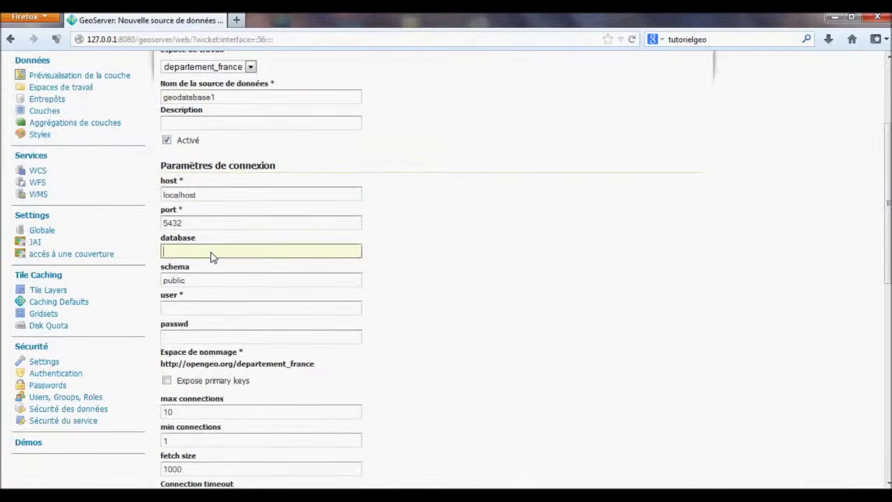
type("geodata")
type("base")
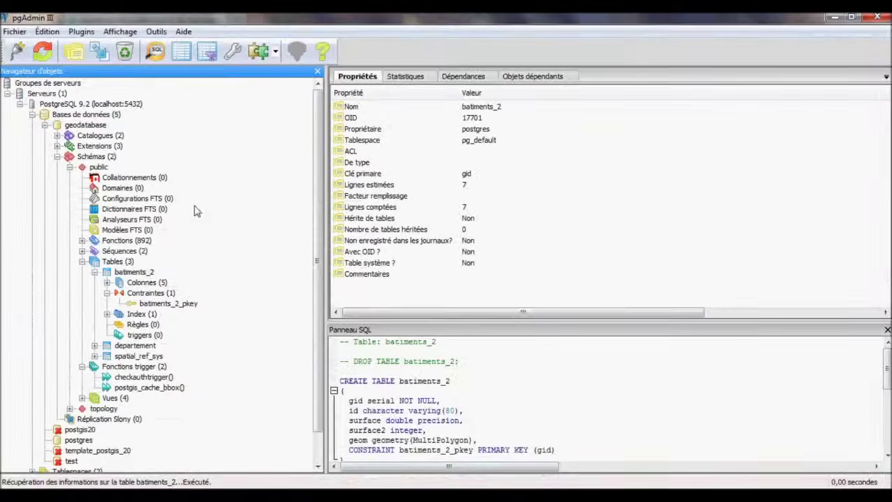
Expand the geodatabase database in pgAdmin III and glance back at the GeoServer form.
left_click(45, 125)
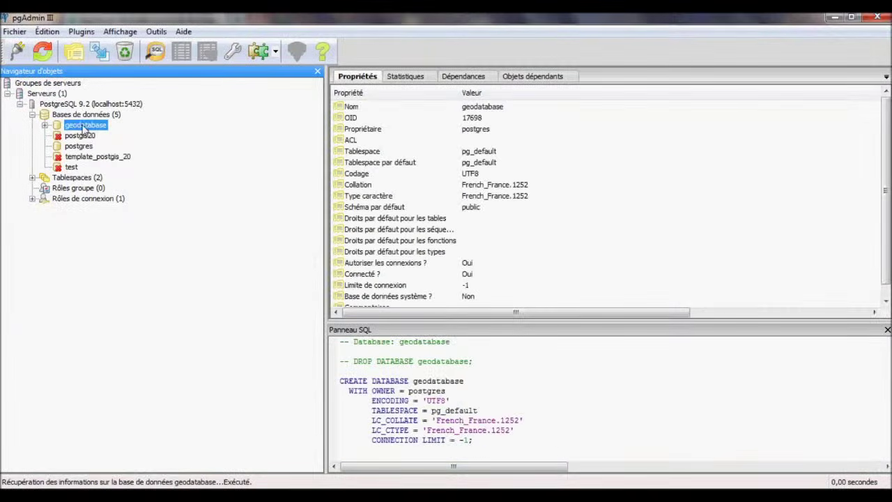
left_click(44, 125)
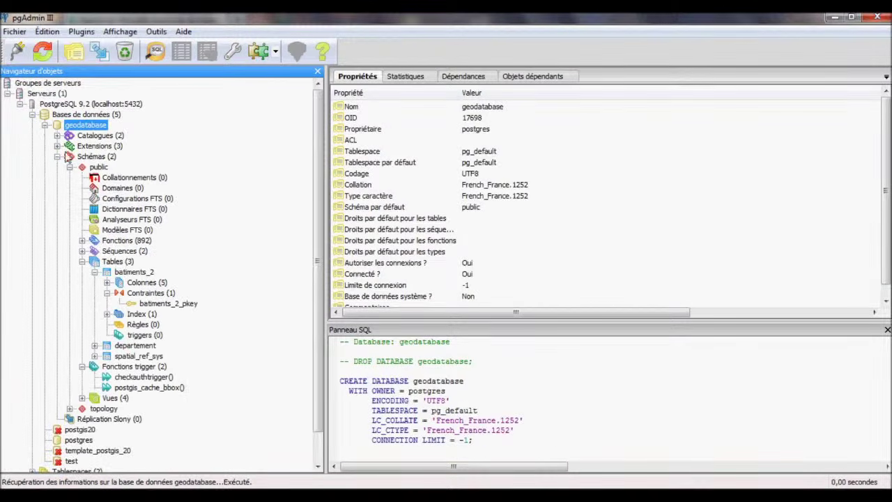
left_click(95, 272)
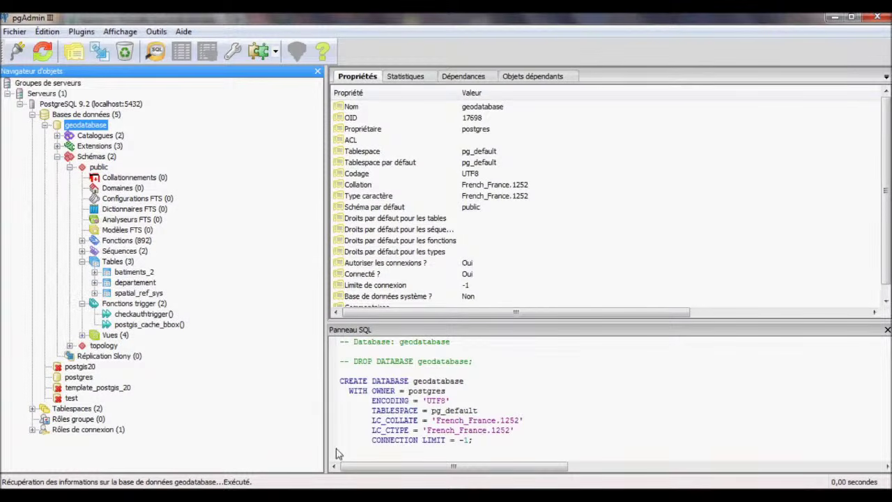
mouse_move(196, 497)
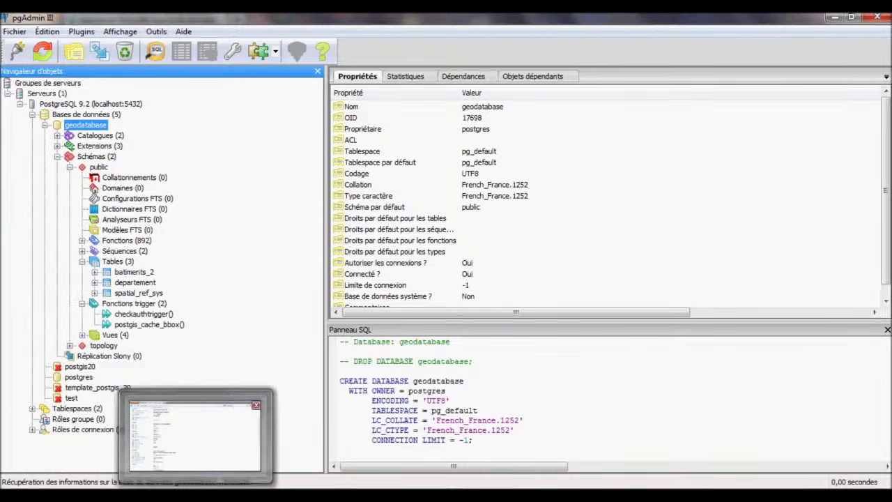
left_click(250, 443)
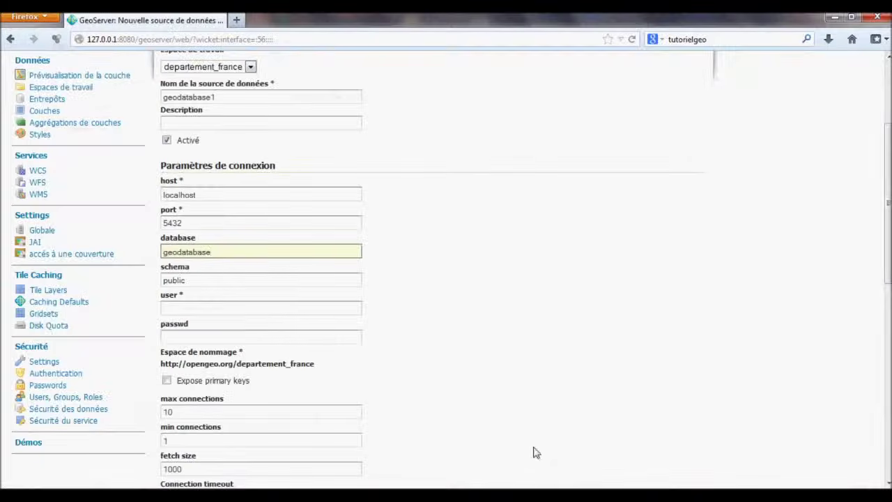
key("alt+Tab")
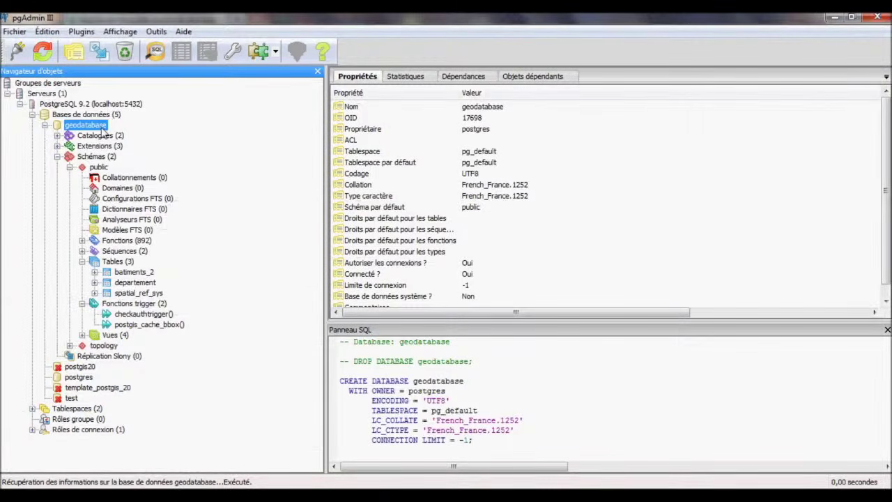
Copy owner postgres from geodatabase's properties into the GeoServer user field.
right_click(102, 131)
left_click(141, 289)
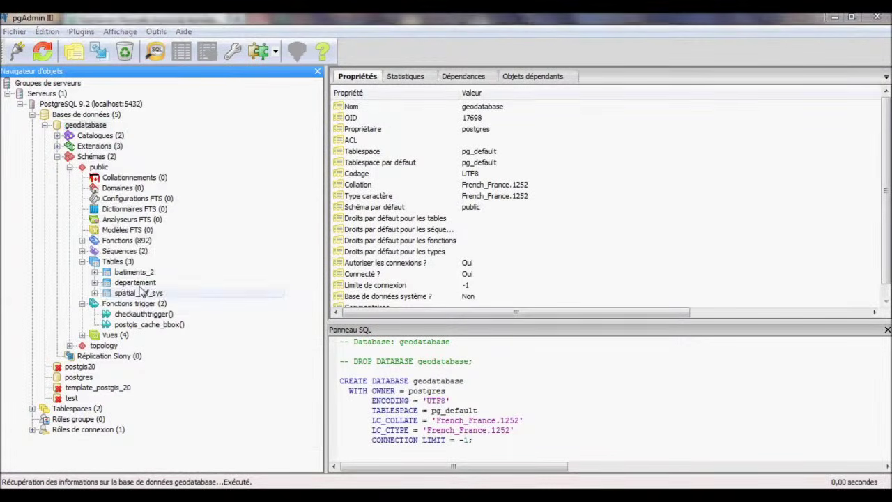
left_click(464, 198)
key("ctrl+c")
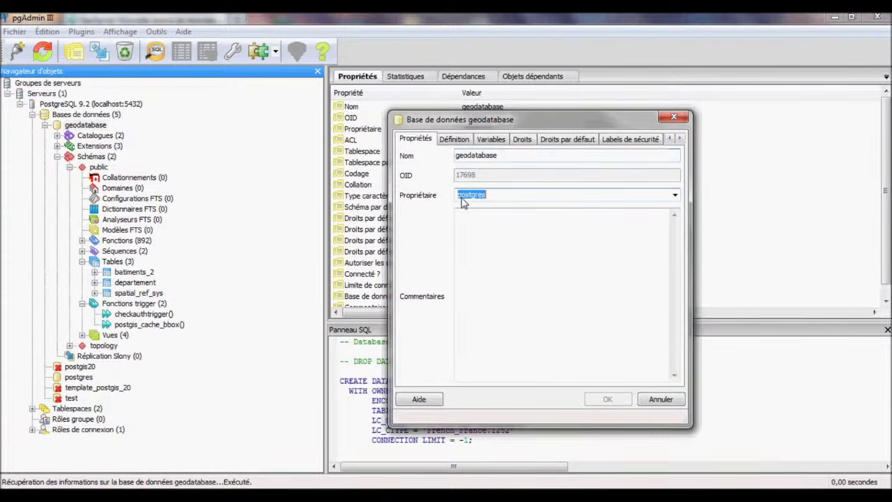
right_click(467, 198)
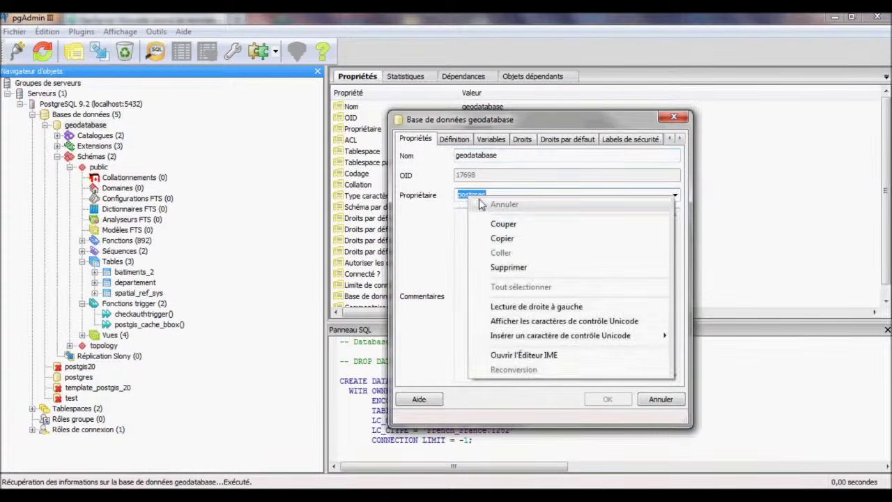
left_click(498, 239)
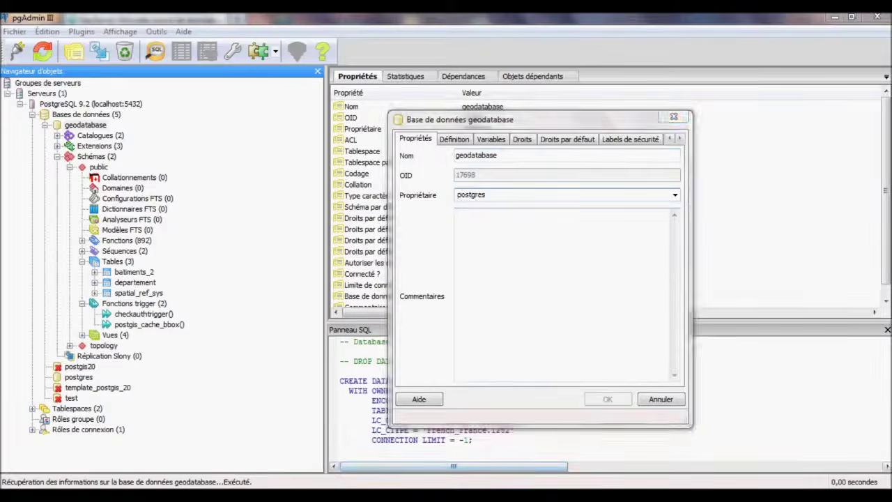
key("alt+Tab")
left_click(211, 310)
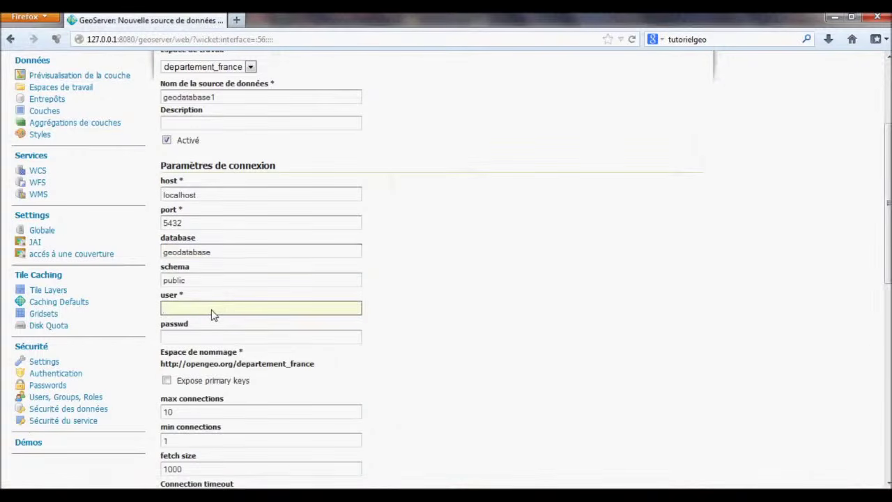
key("ctrl+v")
Enter the database password in the passwd field and scroll down the form.
key("Tab")
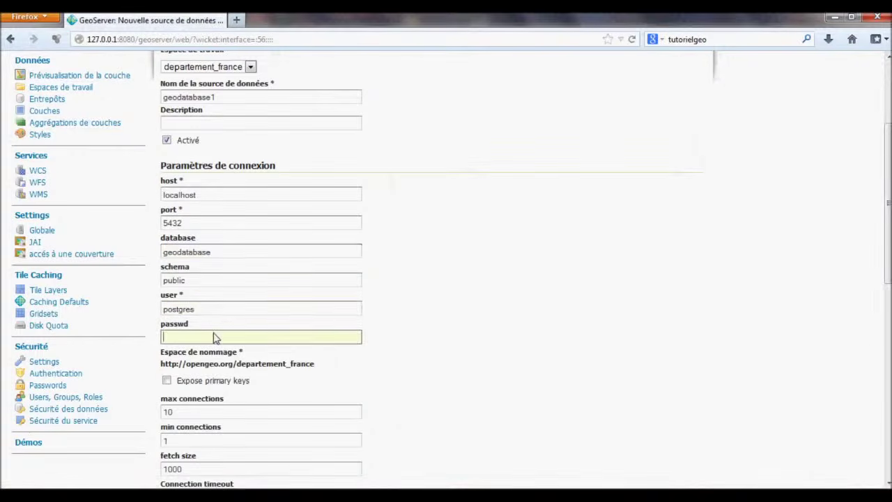
scroll(243, 332, "down", 4)
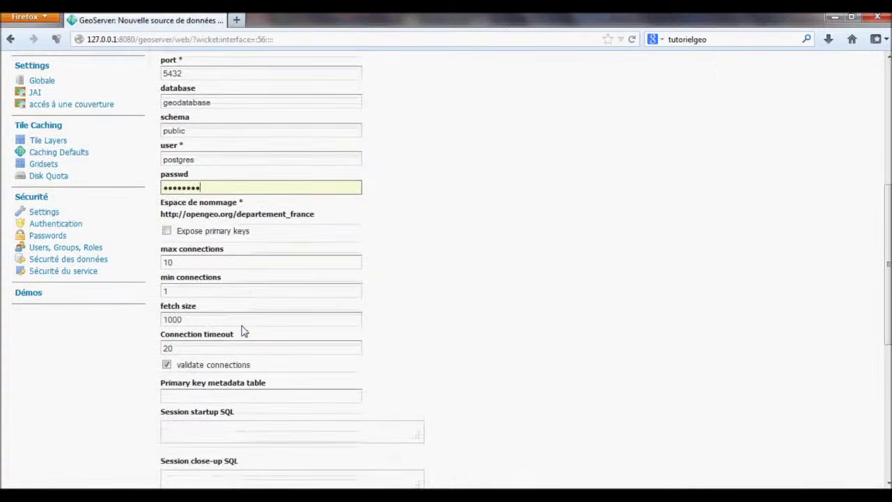
scroll(251, 328, "down", 2)
left_click(246, 323)
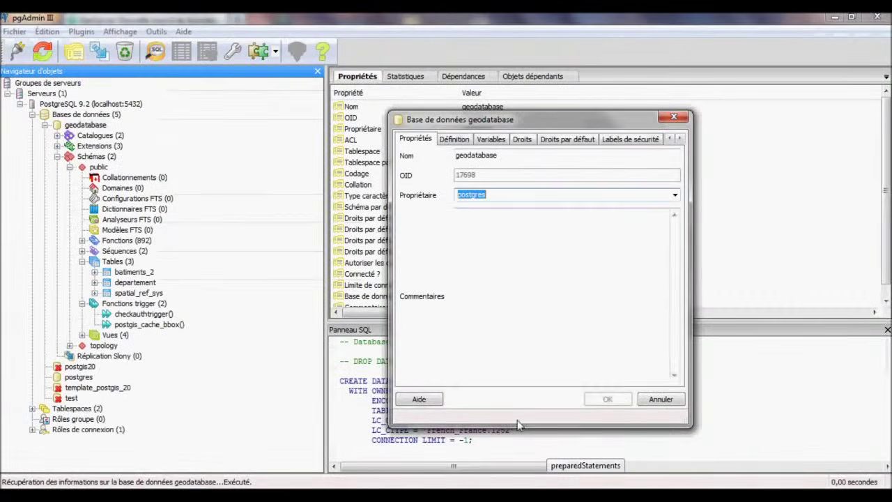
Close geodatabase properties and browse the departement table's constraints and columns in pgAdmin III.
left_click(674, 117)
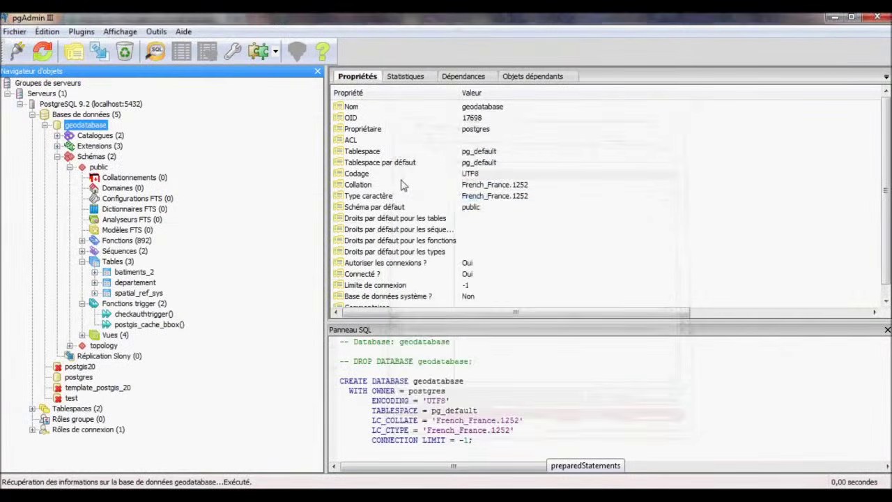
left_click(135, 272)
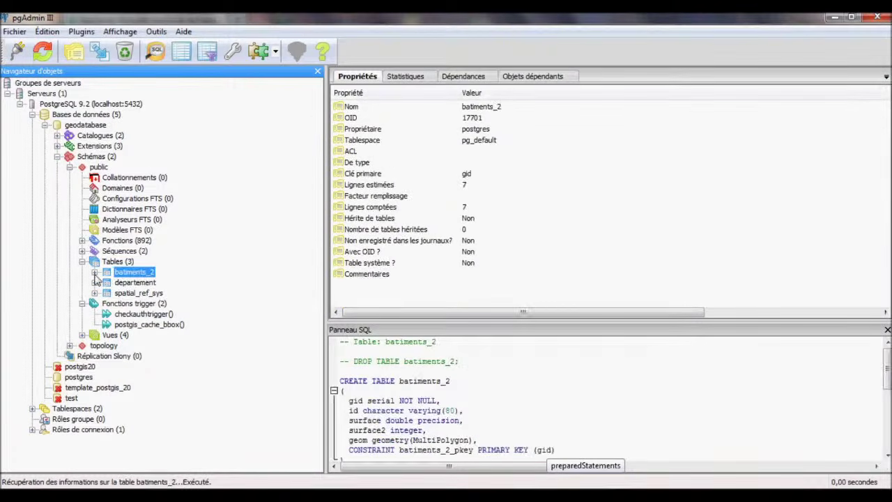
left_click(95, 282)
left_click(127, 283)
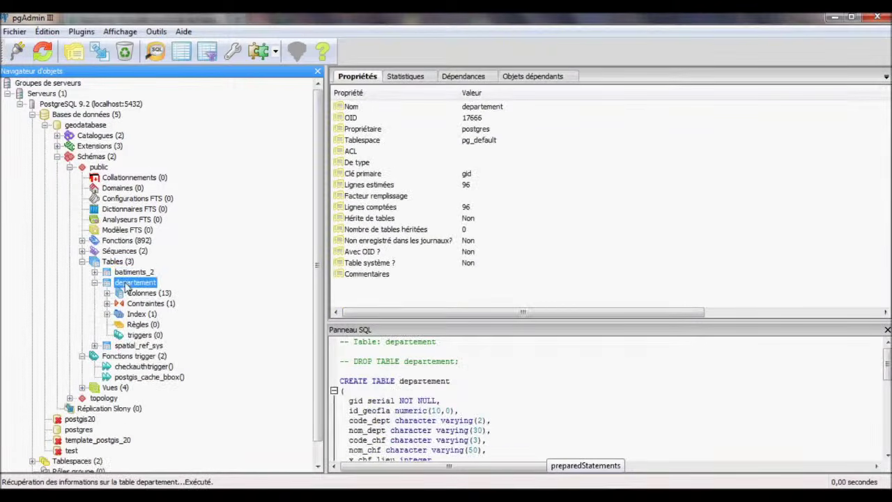
left_click(107, 304)
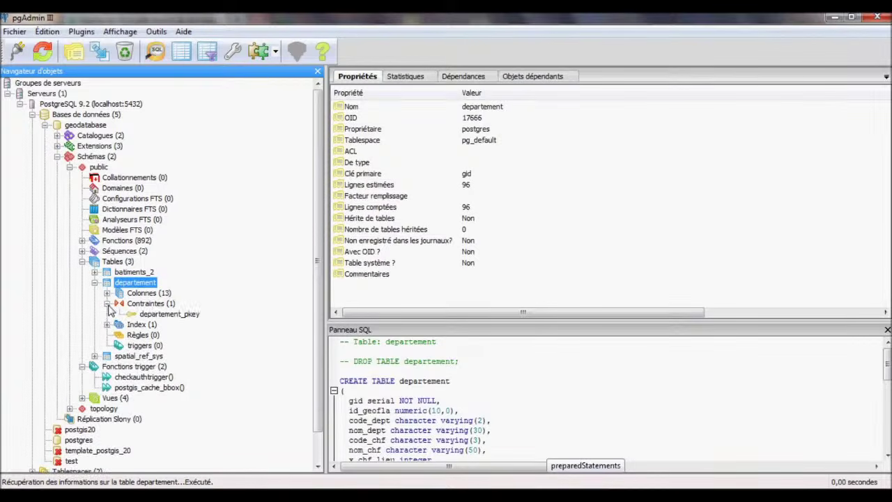
left_click(169, 315)
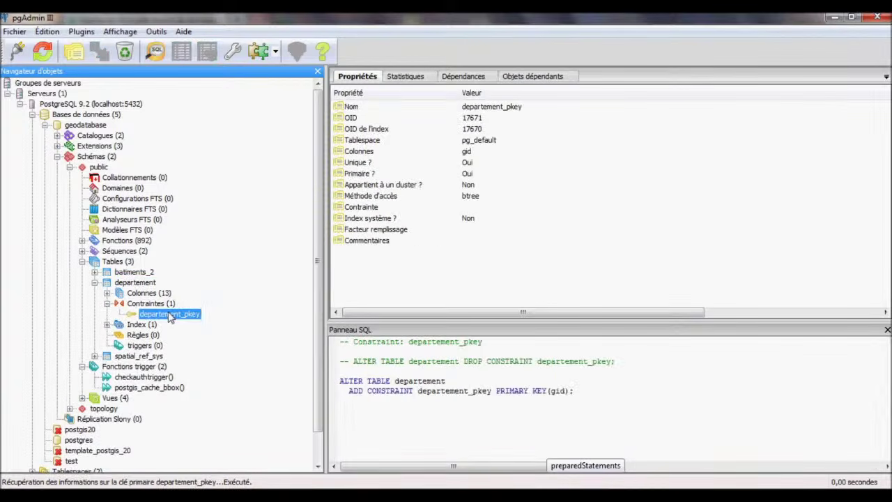
left_click(147, 294)
View all departement rows to inspect the gid column, then close it and return to GeoServer.
right_click(148, 297)
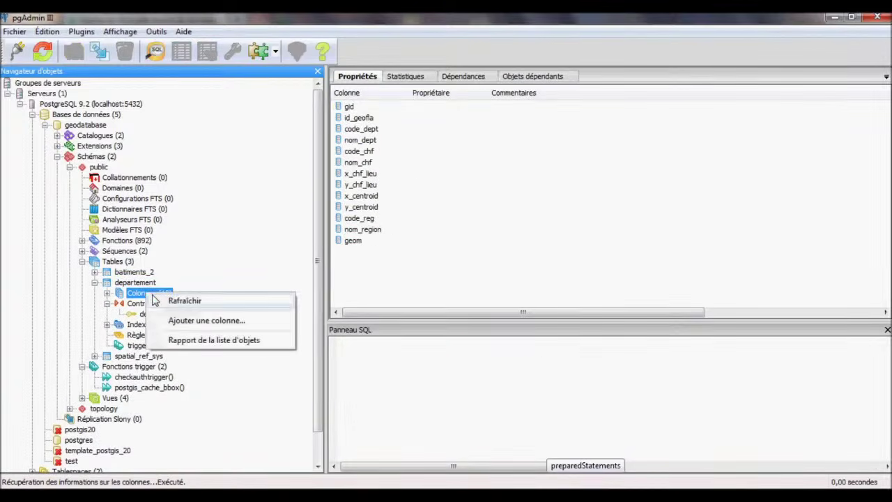
left_click(140, 283)
right_click(148, 282)
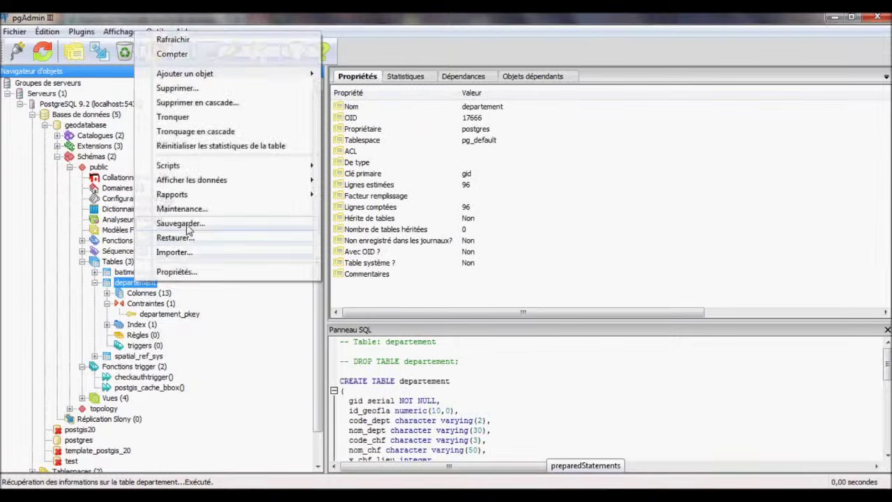
mouse_move(244, 181)
left_click(369, 209)
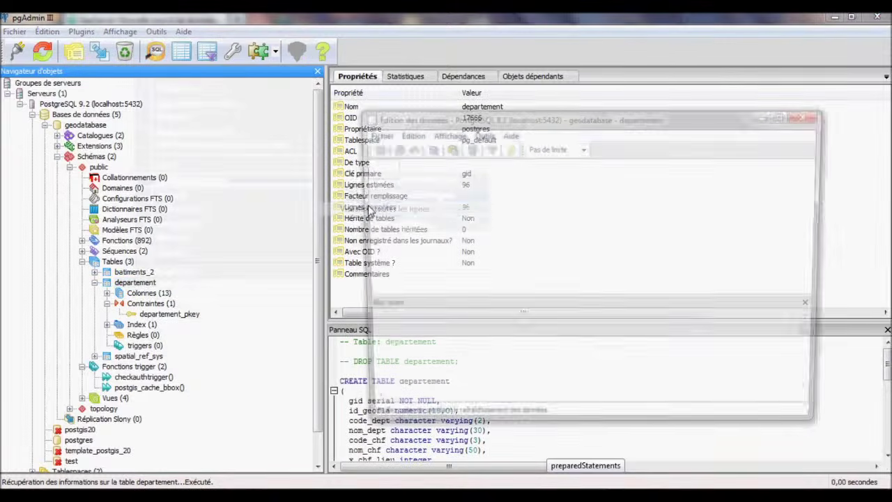
left_click(404, 175)
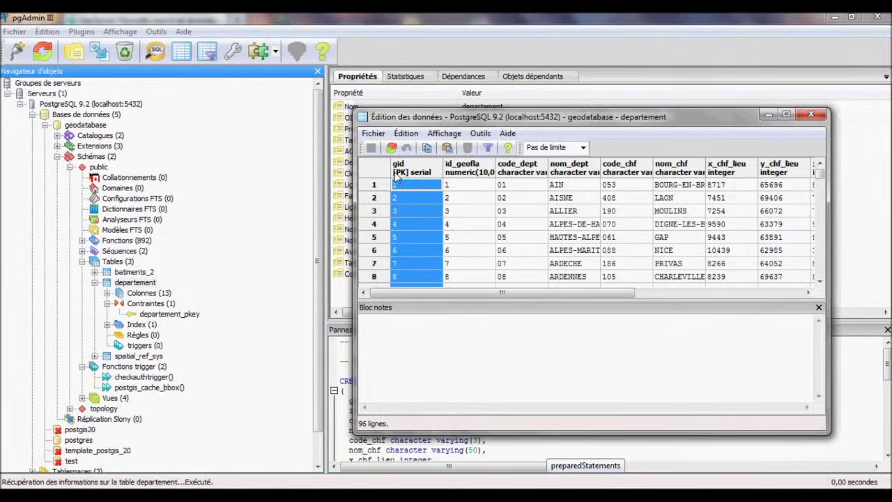
double_click(411, 188)
left_click(407, 173)
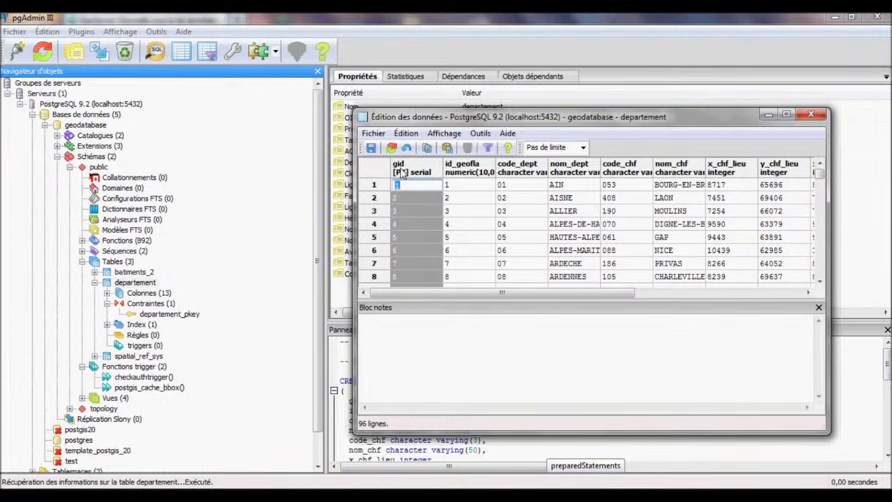
left_click(474, 496)
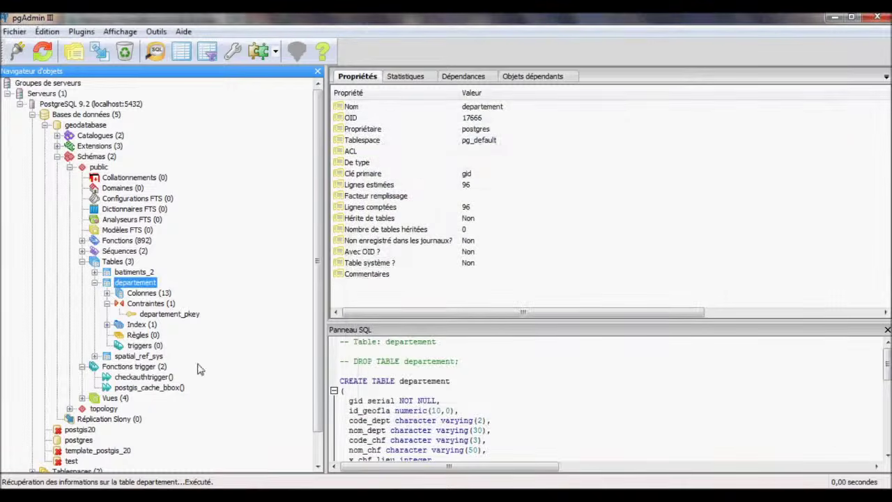
left_click(224, 496)
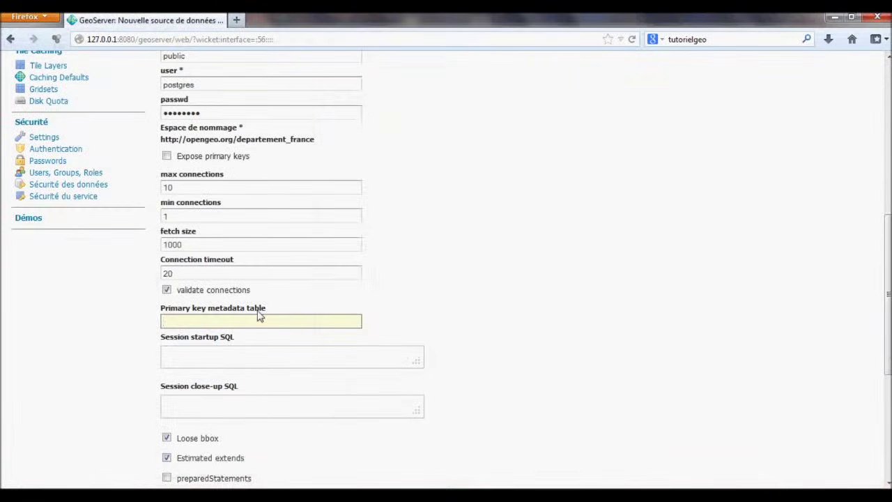
Enter gid as the primary key metadata table and try saving the store.
type("gid")
left_click(561, 497)
scroll(289, 370, "down", 4)
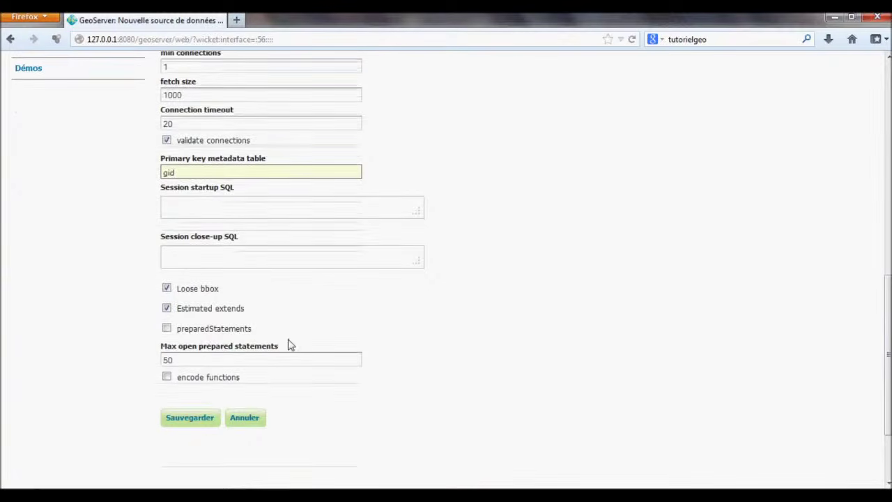
left_click(202, 424)
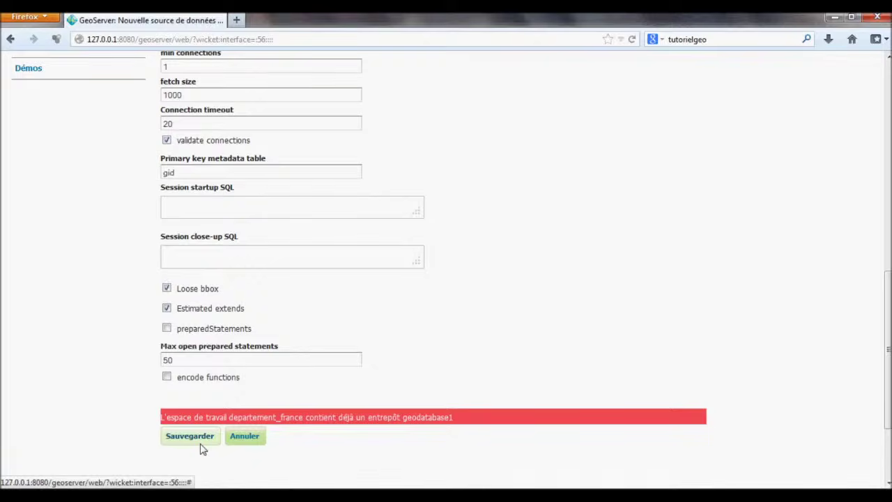
Rename the data source to geodatabase2 and save the store again.
scroll(202, 349, "up", 13)
scroll(206, 230, "down", 2)
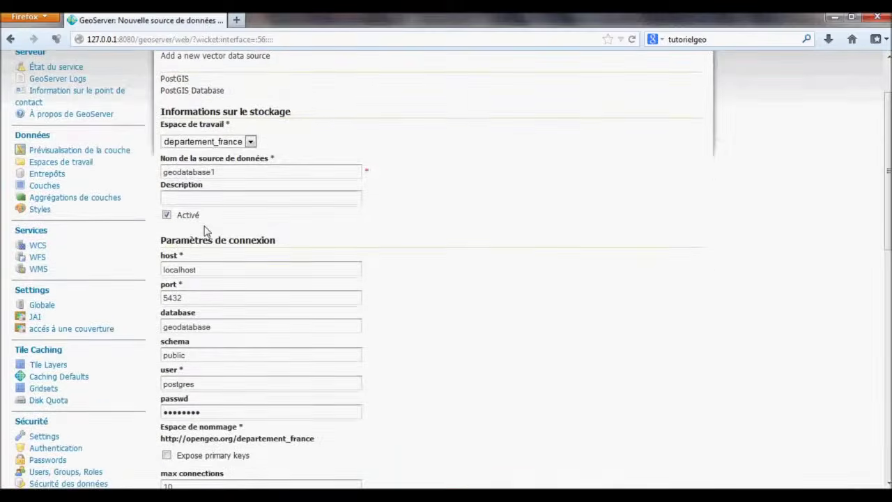
left_click(228, 179)
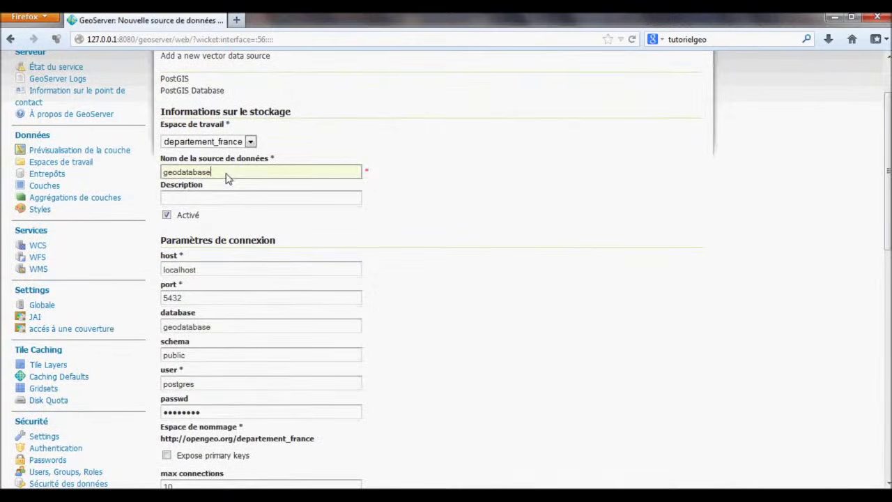
type("2")
scroll(292, 251, "down", 11)
left_click(205, 314)
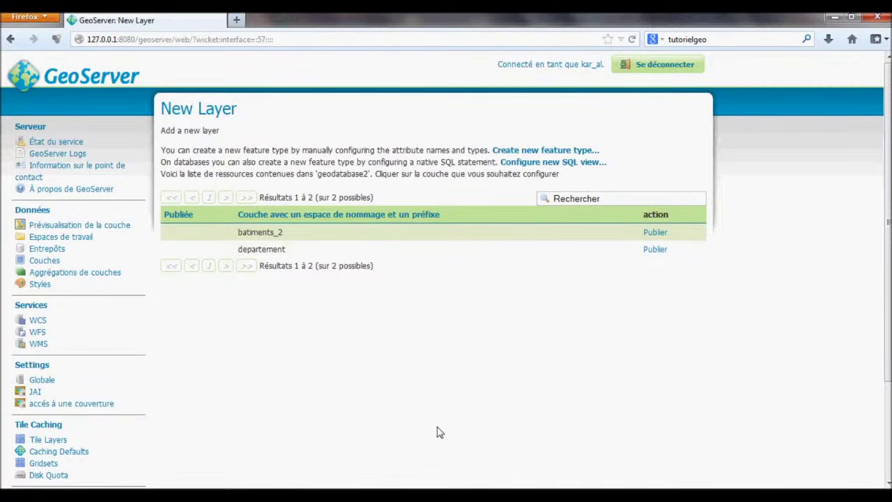
Publish the departement table from the New Layer list.
left_click(548, 497)
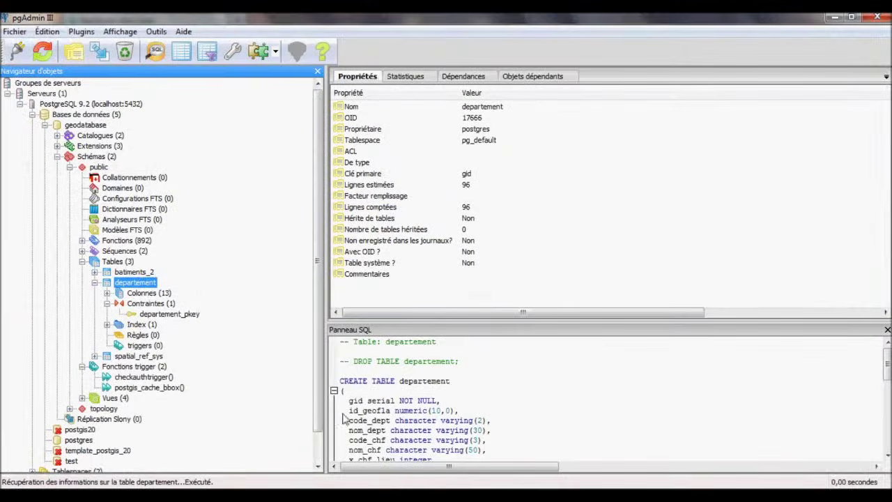
key("alt+Tab")
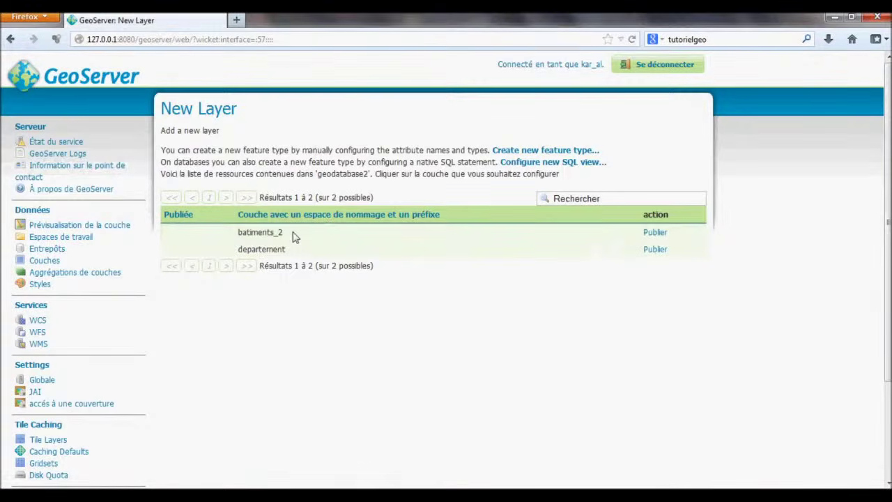
left_click(656, 250)
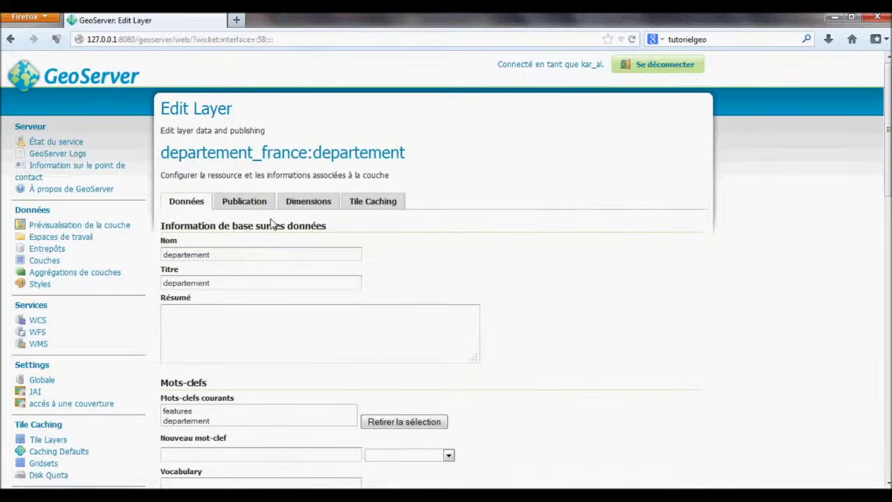
Set the data SRS to EPSG:2154 (Lambert-93) and compute native and geographic bounding boxes.
scroll(255, 265, "down", 3)
scroll(253, 260, "down", 4)
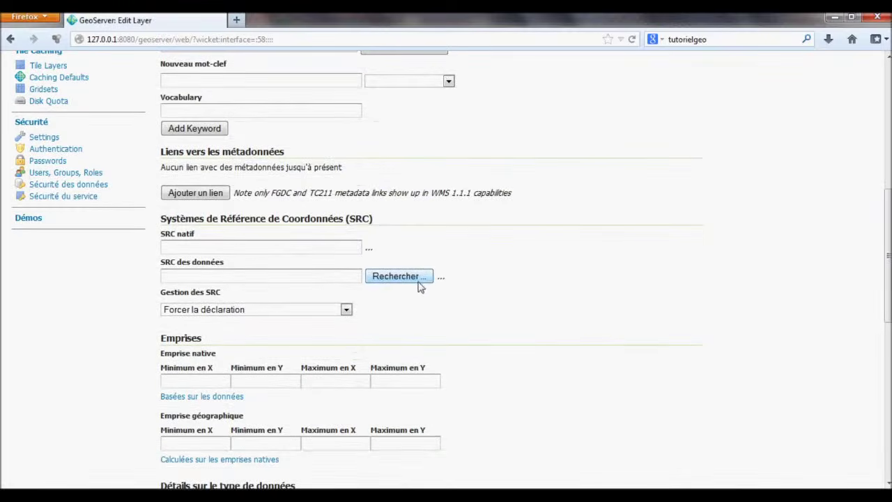
left_click(418, 278)
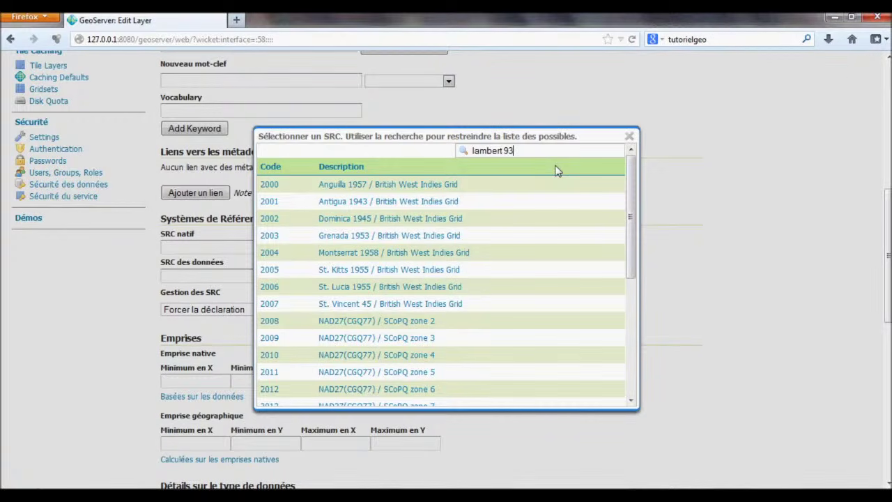
key("Return")
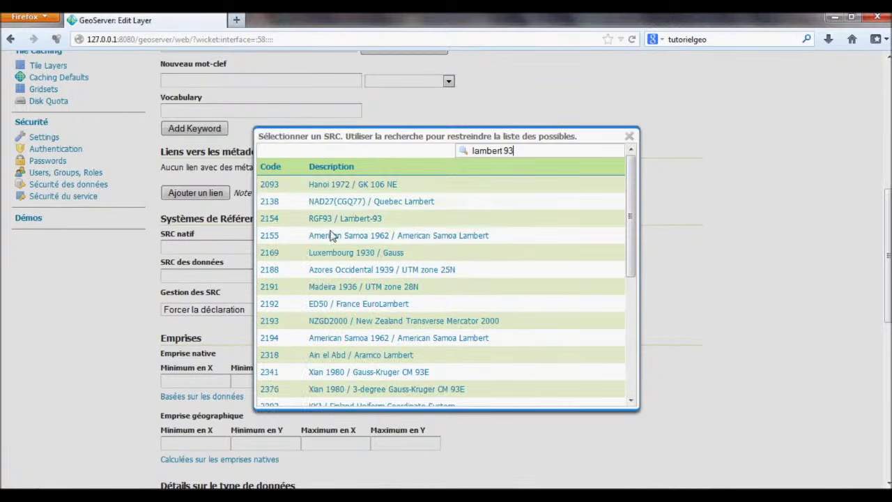
left_click(269, 219)
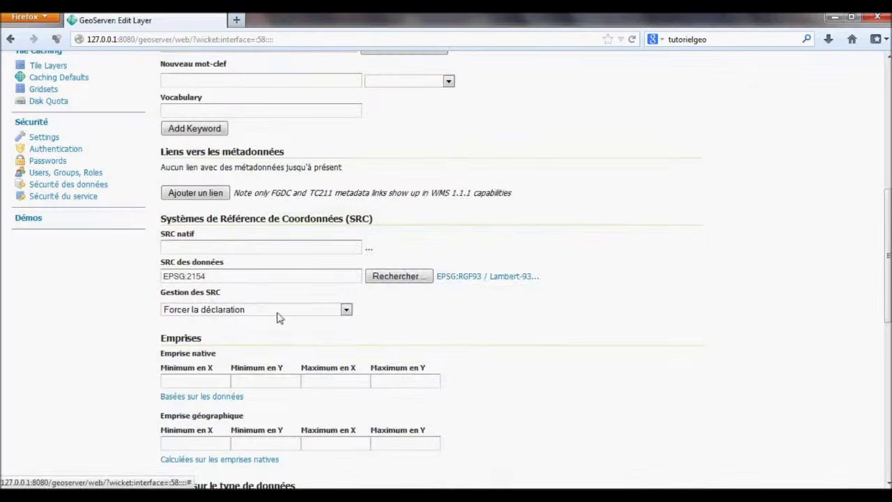
left_click(200, 397)
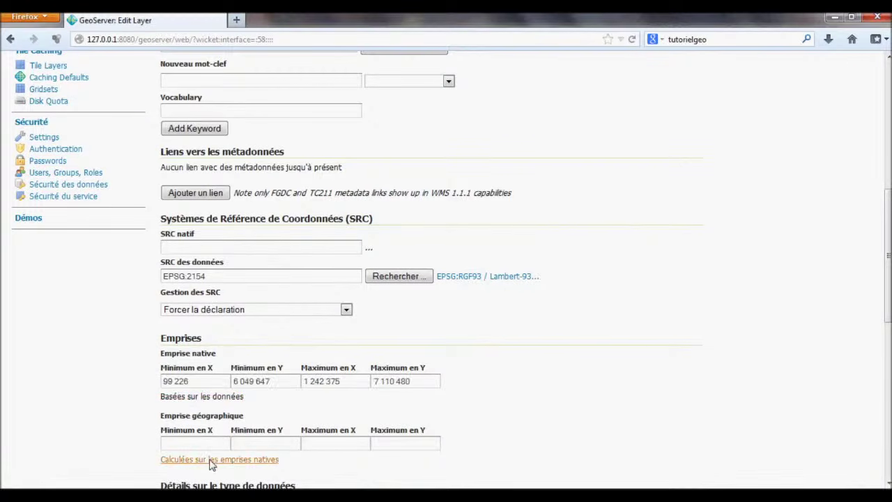
left_click(209, 460)
scroll(419, 445, "down", 10)
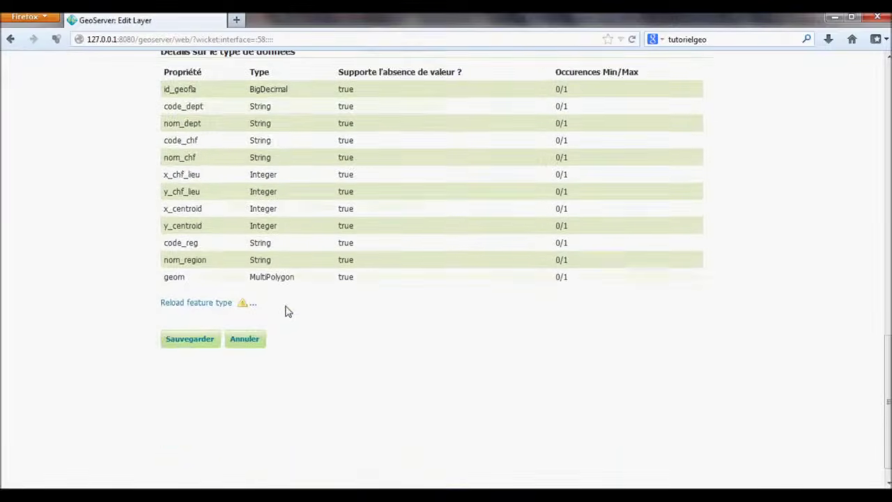
scroll(202, 313, "up", 10)
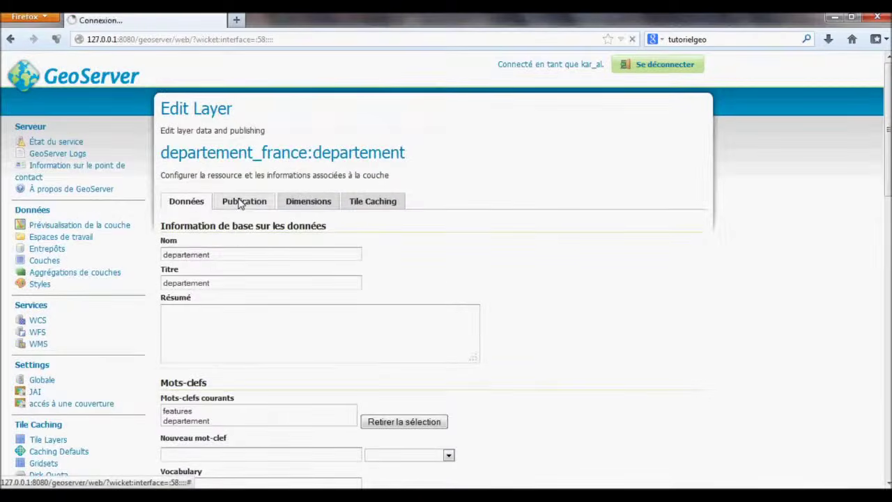
Try saving the departement layer from its Publication settings.
left_click(239, 201)
scroll(234, 255, "down", 4)
scroll(282, 270, "down", 1)
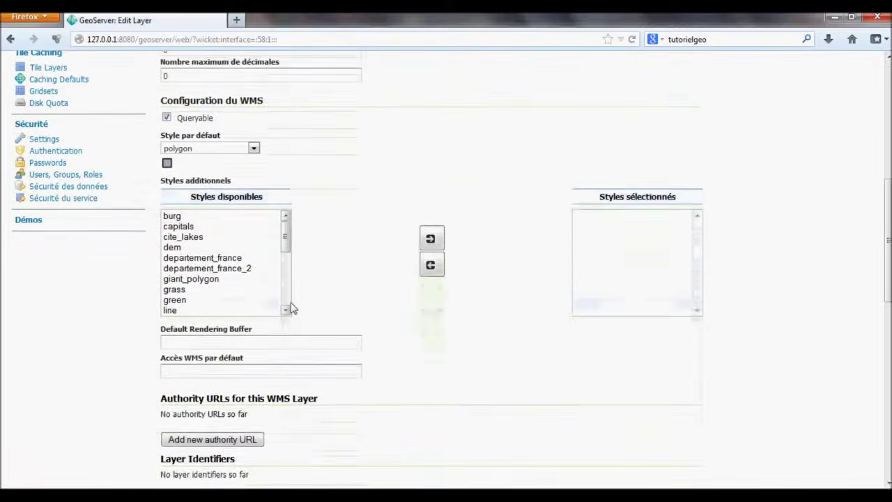
scroll(292, 307, "down", 8)
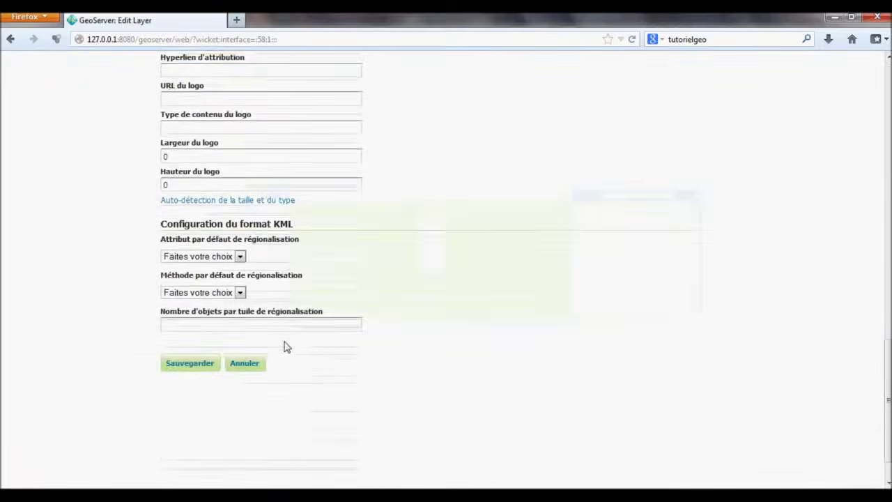
left_click(192, 319)
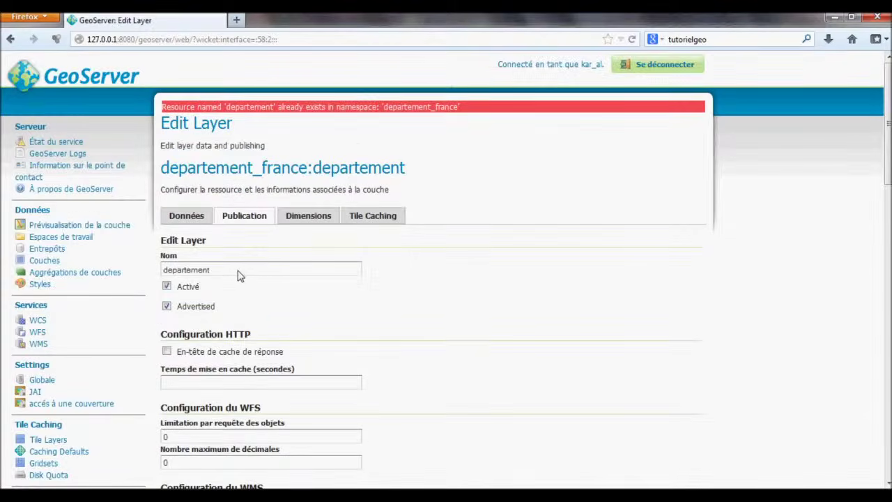
Rename the layer to departement_geodatabase and save it.
left_click(185, 215)
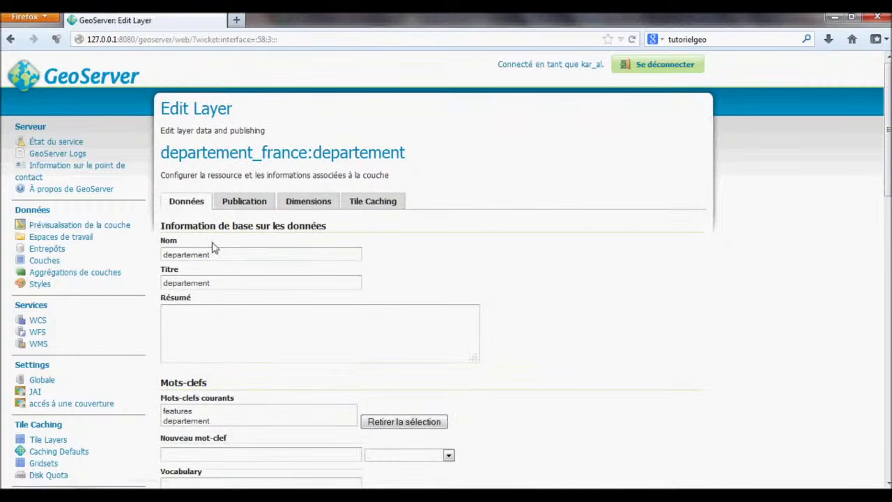
left_click(226, 256)
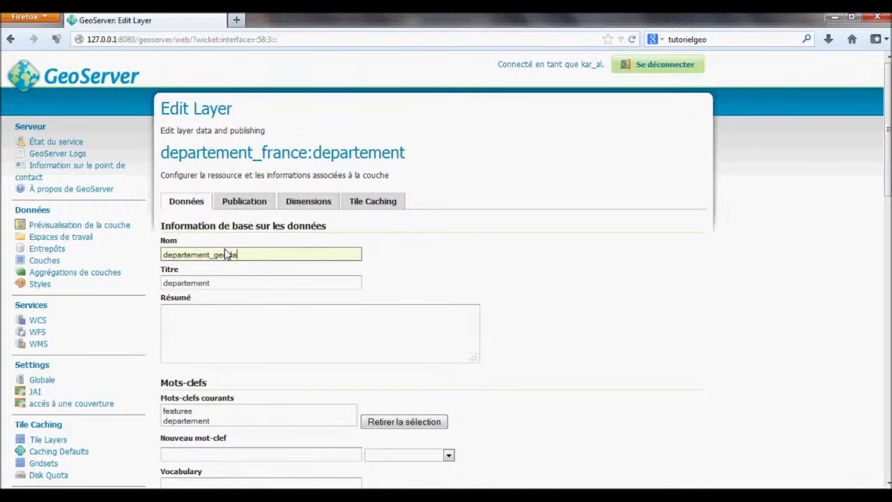
type("_geodatabase")
scroll(303, 279, "down", 15)
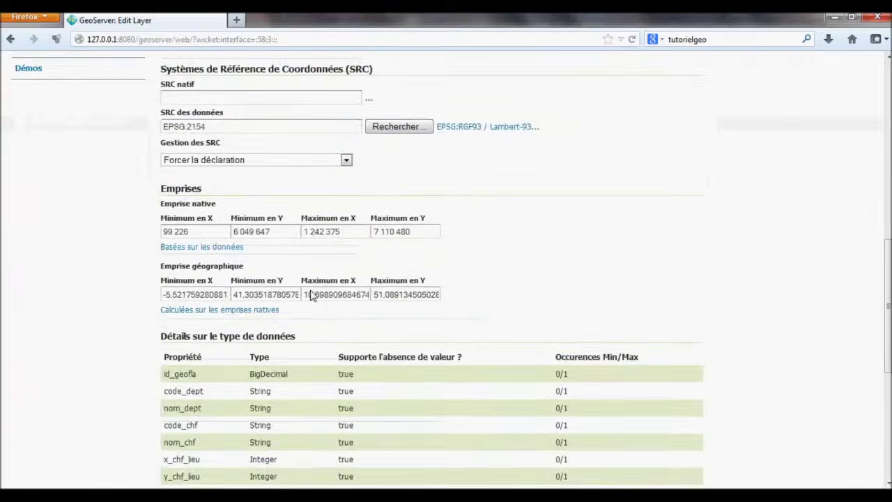
left_click(207, 399)
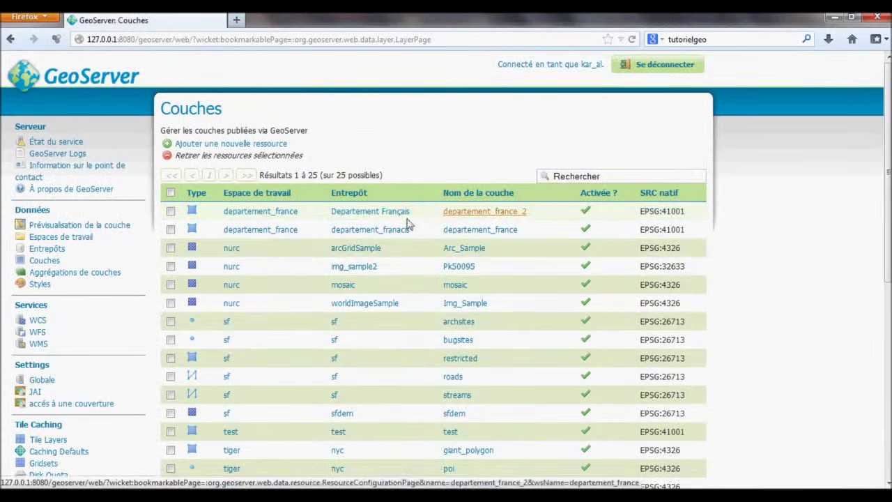
Preview departement_geodatabase on an OpenLayers map.
scroll(390, 230, "down", 5)
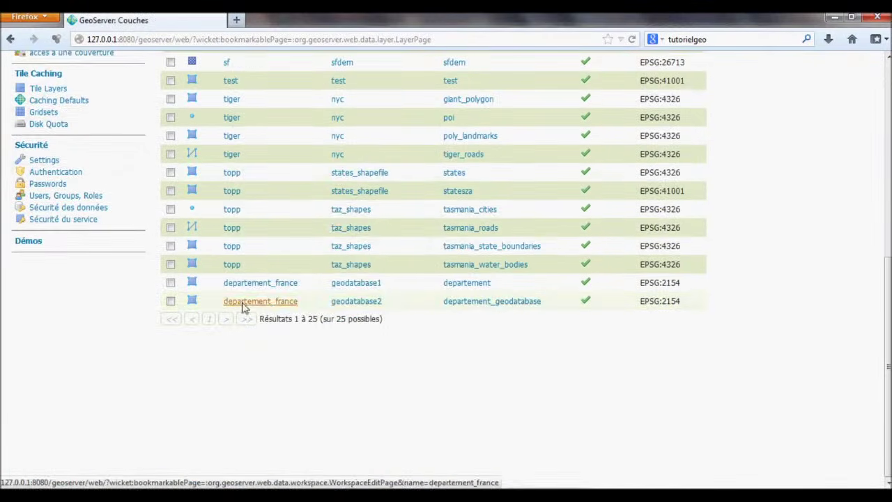
left_click(472, 306)
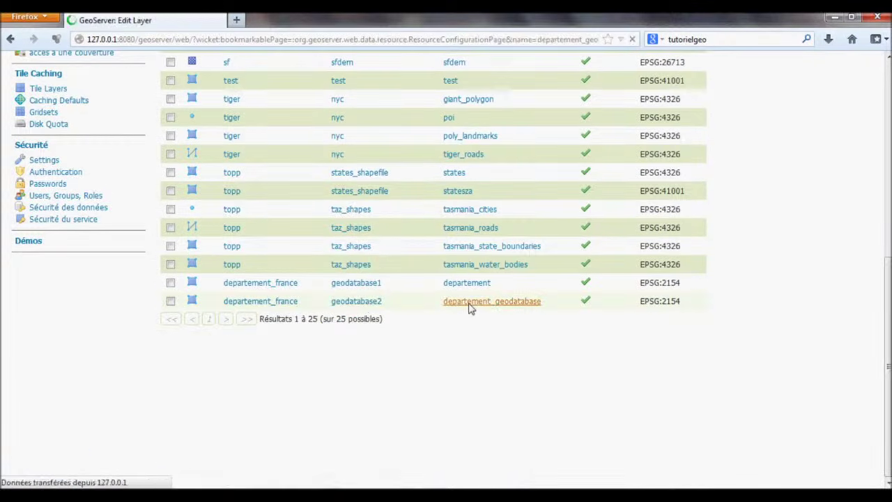
left_click(80, 225)
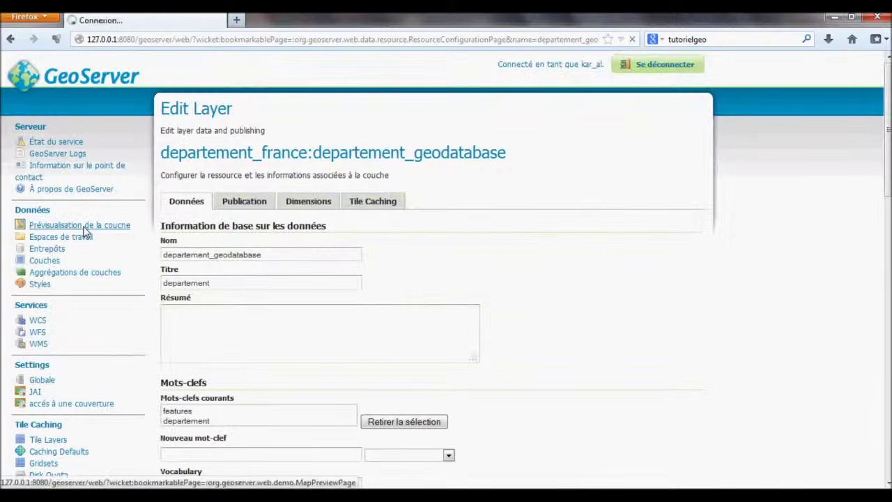
scroll(160, 305, "down", 6)
scroll(161, 305, "down", 5)
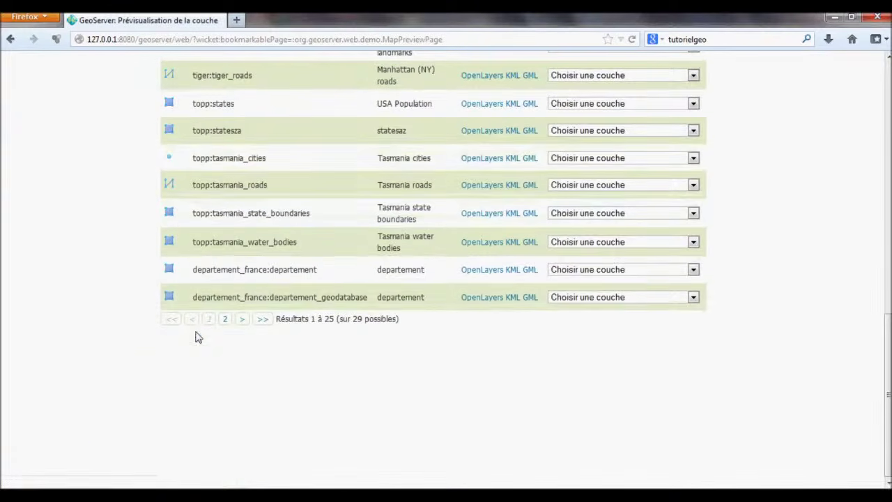
left_click(492, 302)
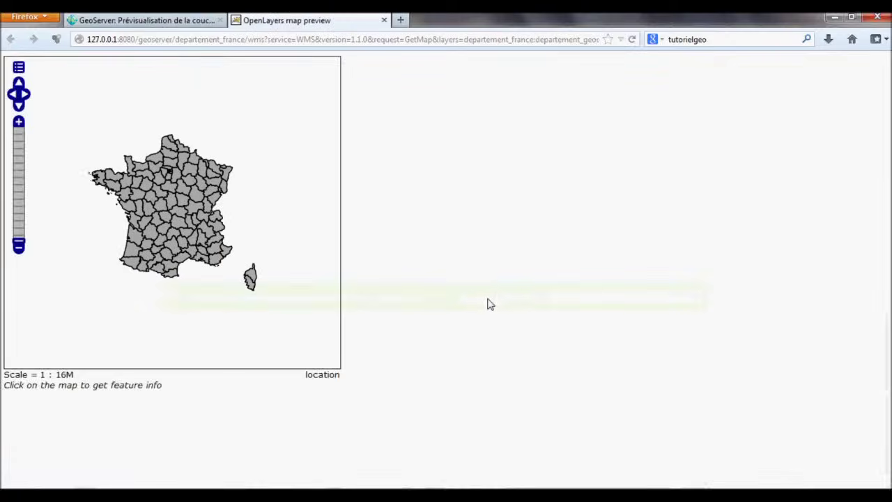
Query attributes of several departements on the map, including Indre and Vienne.
left_click(218, 254)
left_click(213, 263)
left_click(184, 238)
left_click(180, 213)
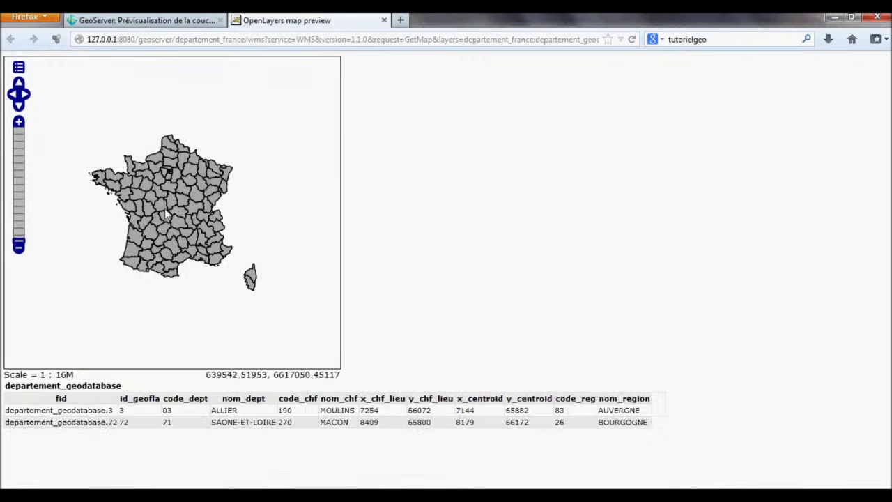
scroll(160, 222, "up", 2)
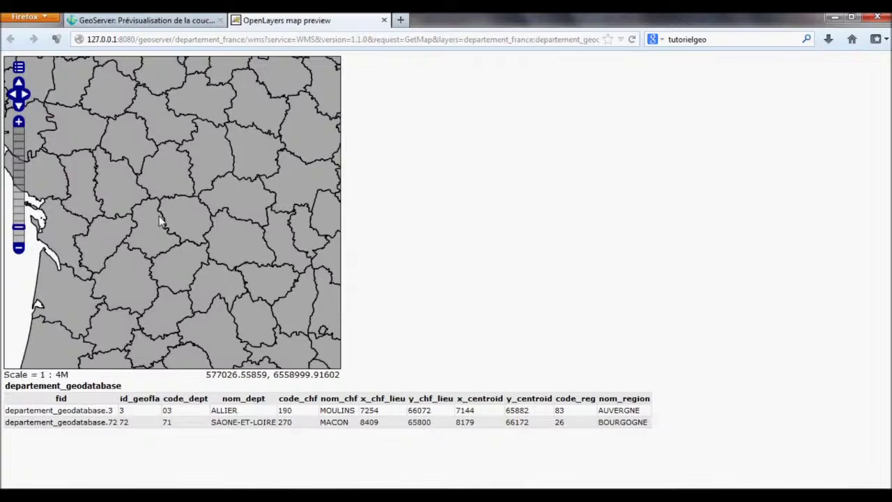
scroll(160, 222, "up", 1)
left_click(157, 217)
left_click(204, 136)
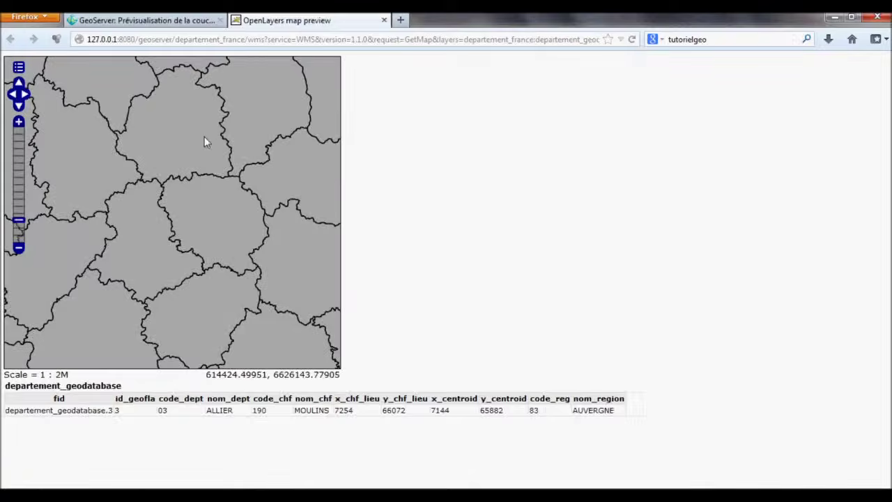
left_click(96, 145)
left_click(192, 260)
scroll(193, 265, "down", 1)
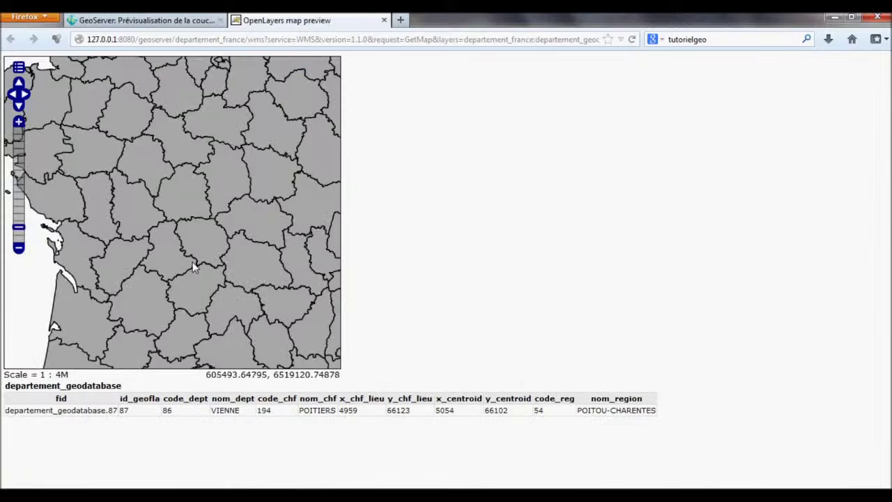
scroll(194, 267, "down", 1)
Show the output formats list for departement_geodatabase in the layer preview page.
left_click(155, 25)
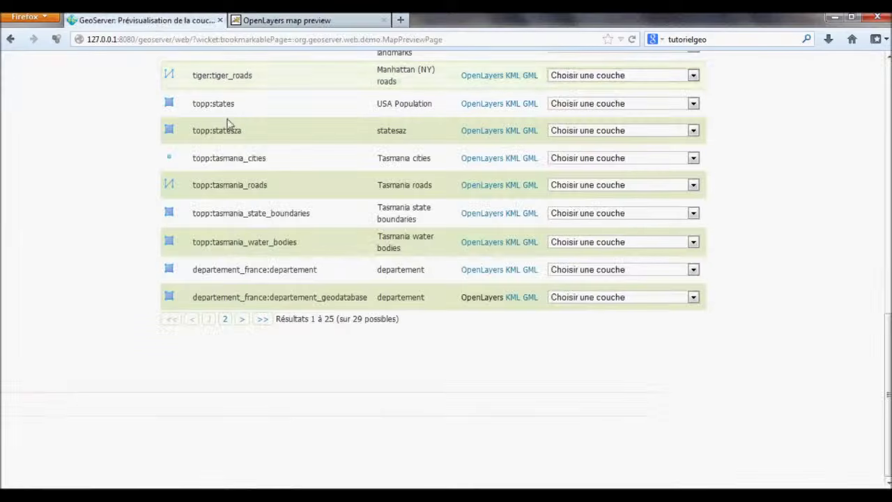
left_click(601, 300)
scroll(607, 355, "down", 2)
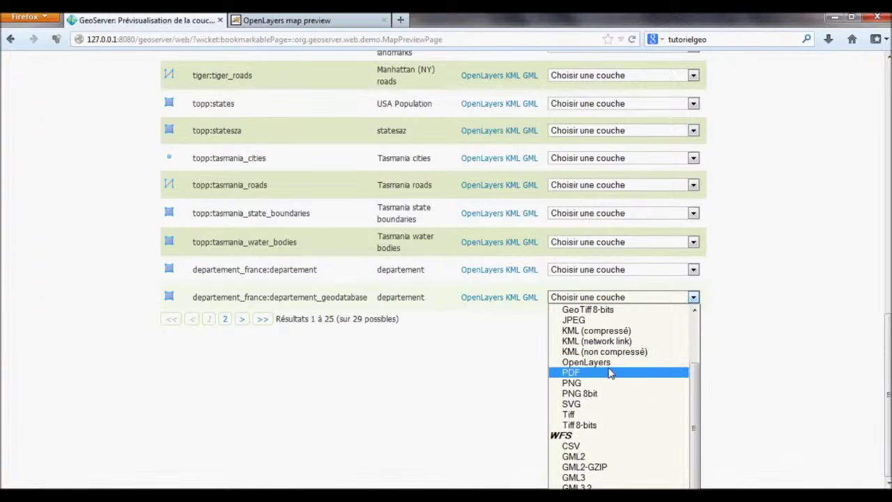
scroll(609, 368, "up", 2)
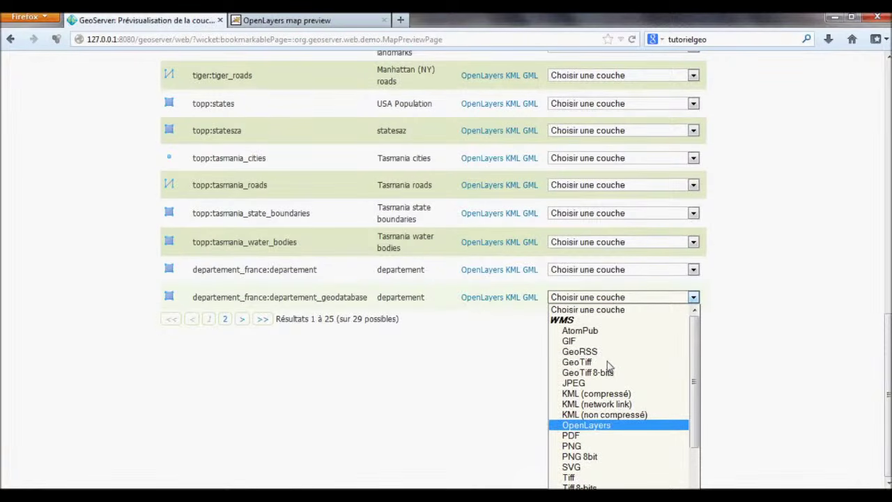
Preview the departements layer as a JPEG image, close it, then open its OpenLayers preview.
scroll(607, 369, "down", 2)
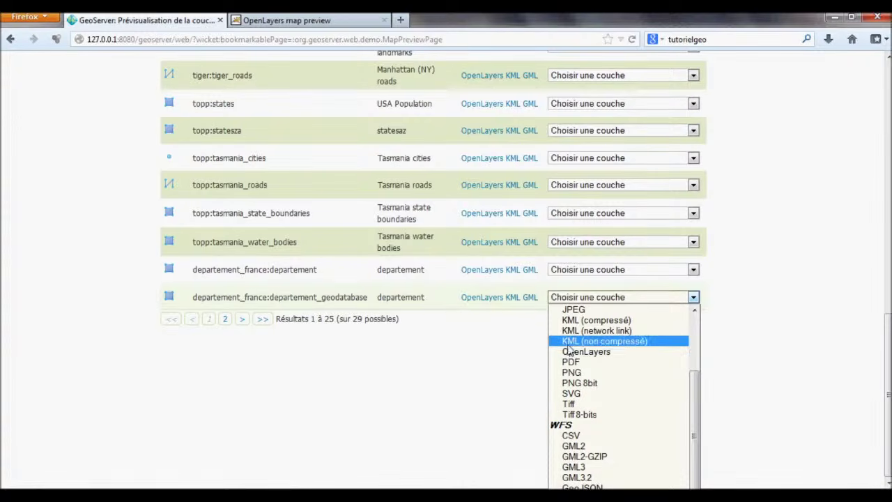
left_click(569, 311)
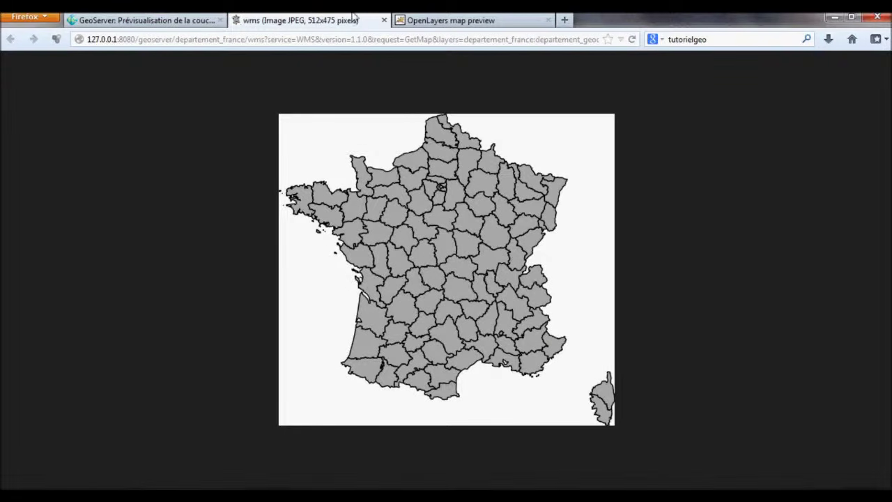
left_click(383, 21)
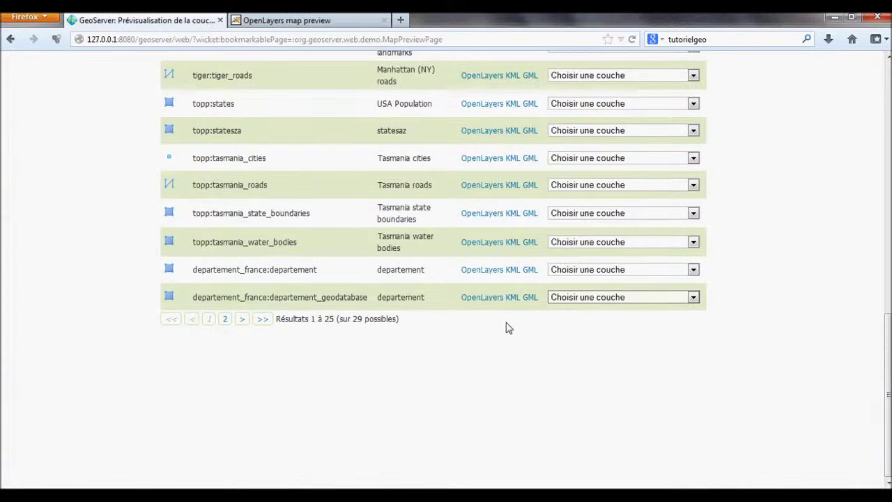
left_click(484, 298)
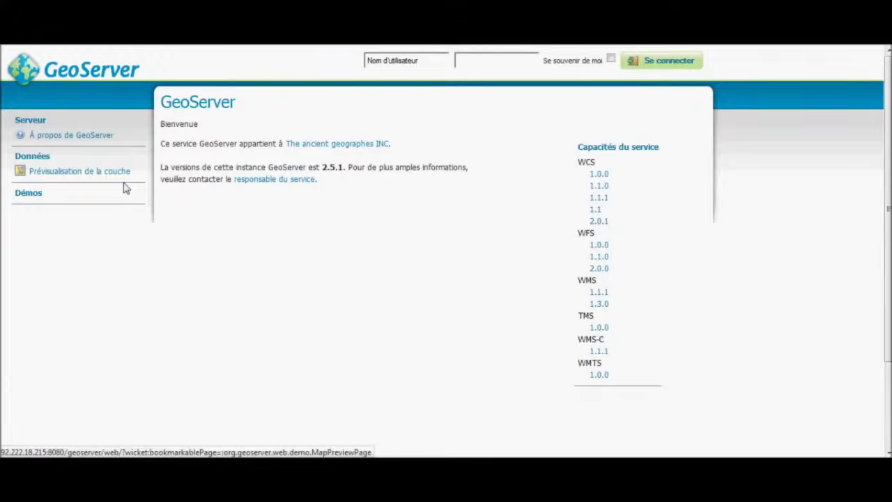
Open the Tasmania water bodies OpenLayers preview in a new tab and pan around it.
left_click(99, 175)
scroll(259, 259, "down", 6)
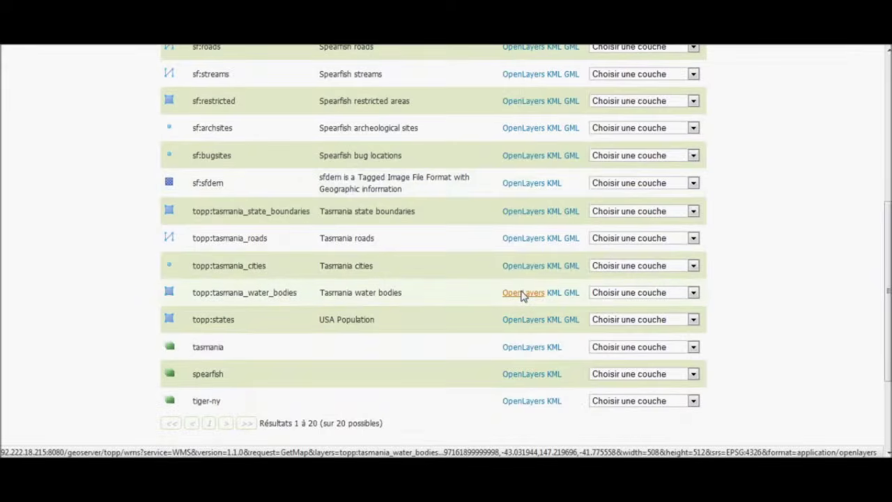
right_click(523, 294)
left_click(528, 301)
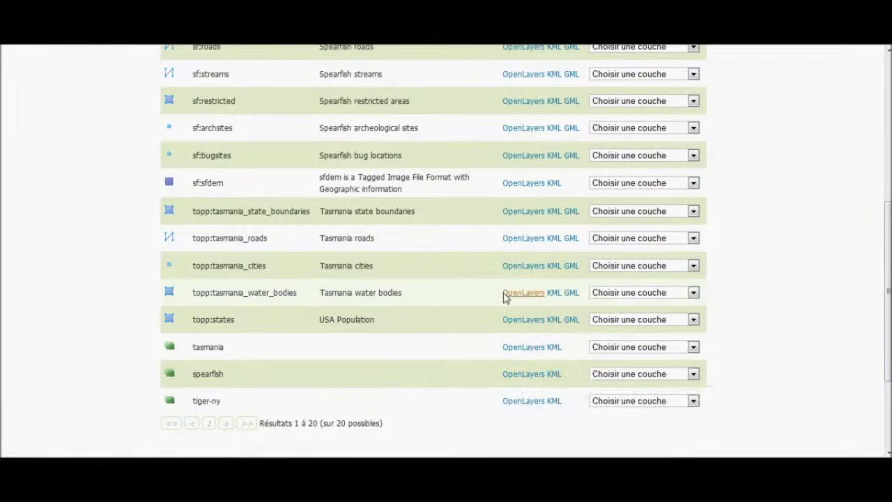
left_click(239, 40)
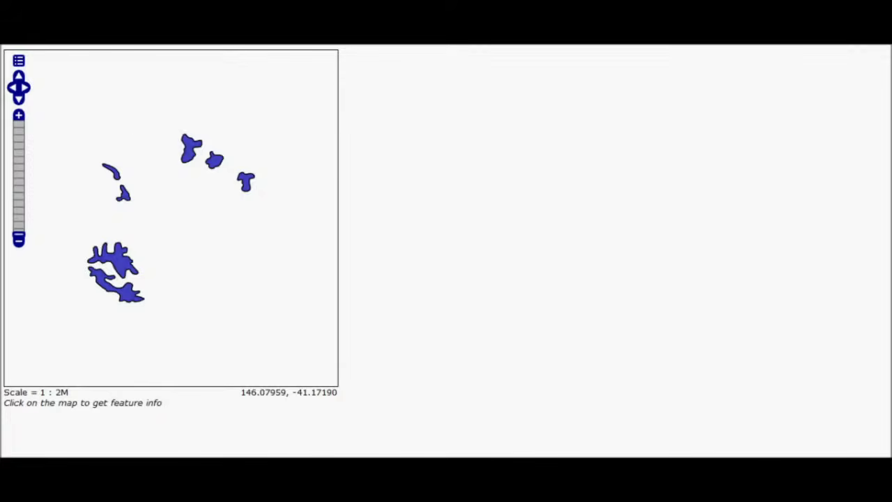
left_click_drag(132, 174, 195, 210)
left_click(98, 40)
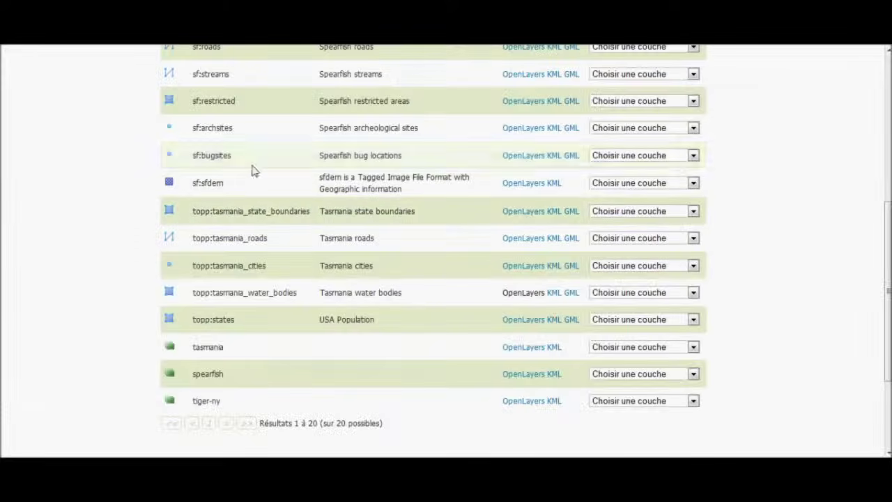
Open and pan the Tasmania state boundaries preview, then return to the top of the list.
right_click(521, 214)
left_click(536, 222)
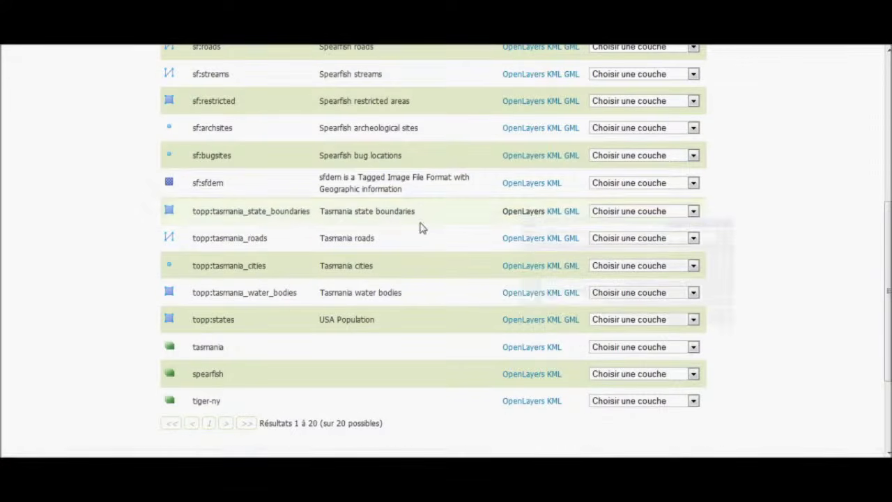
left_click(240, 41)
left_click_drag(226, 193, 214, 173)
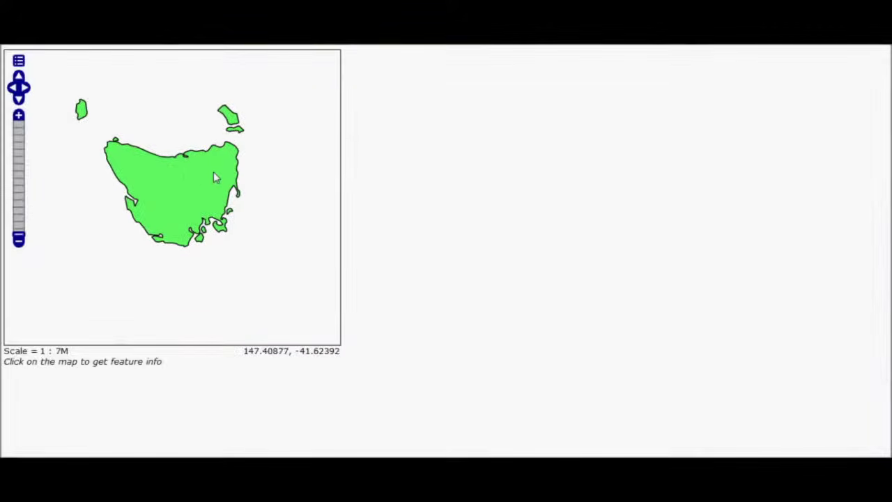
left_click(306, 41)
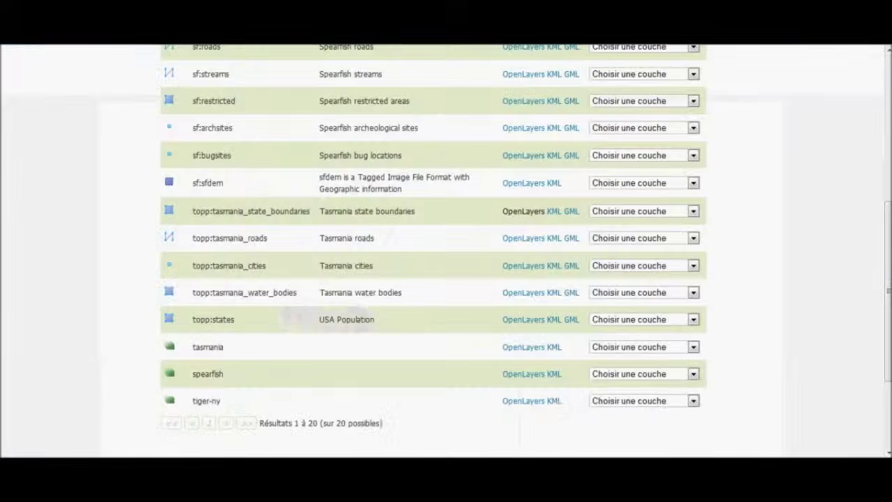
scroll(52, 212, "up", 5)
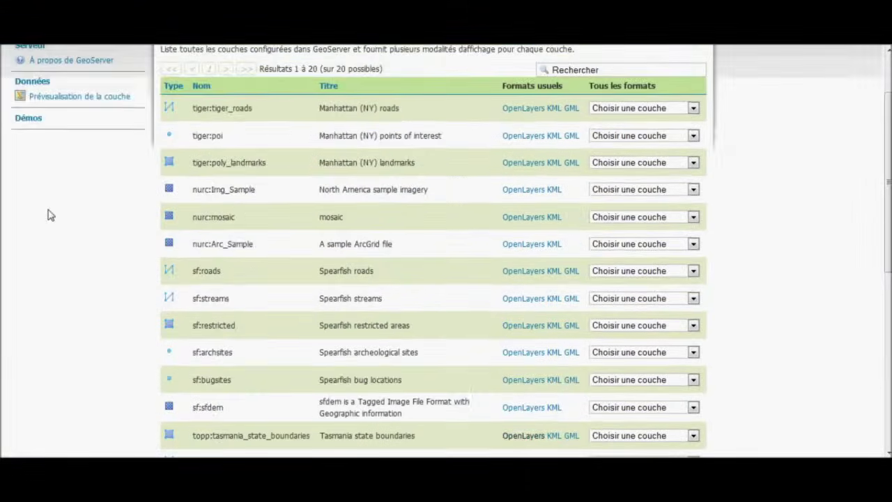
scroll(56, 219, "up", 2)
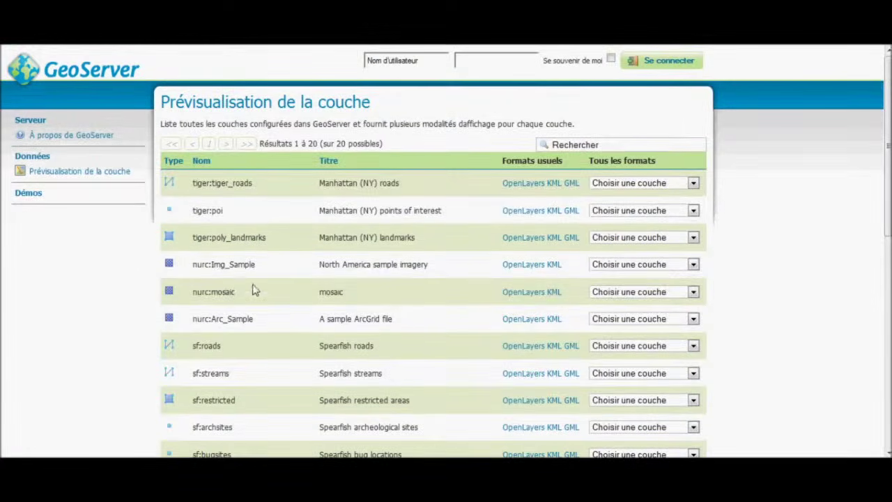
Log in to GeoServer with the administrator username and password.
left_click(397, 65)
type("admin")
key("Tab")
key("Return")
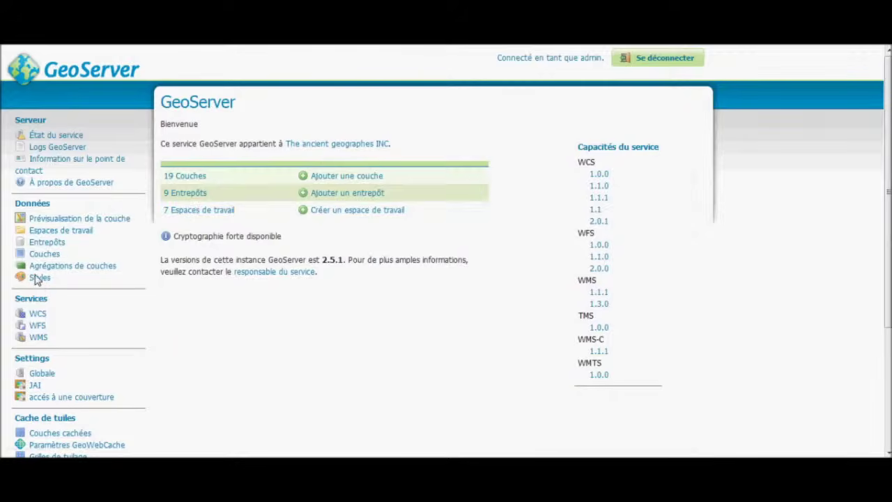
Open the Couches list and save the giant_polygon layer settings.
left_click(63, 218)
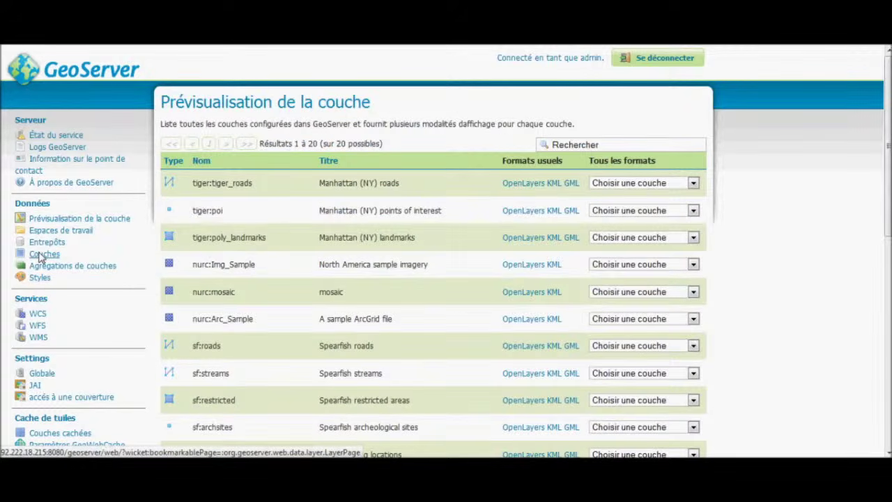
left_click(42, 254)
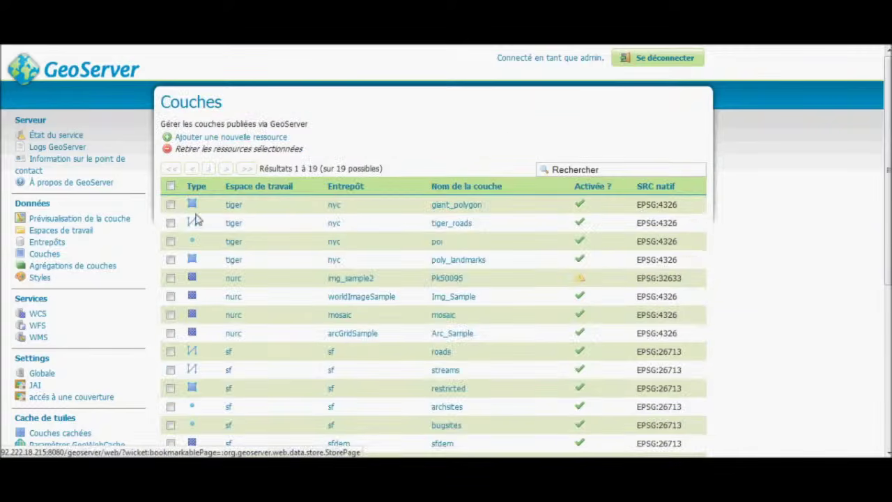
left_click(444, 206)
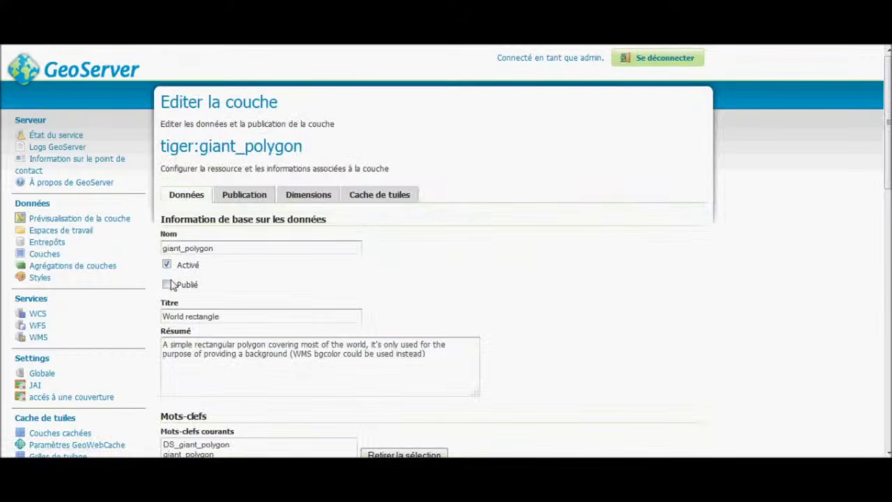
scroll(263, 255, "down", 4)
scroll(264, 310, "down", 6)
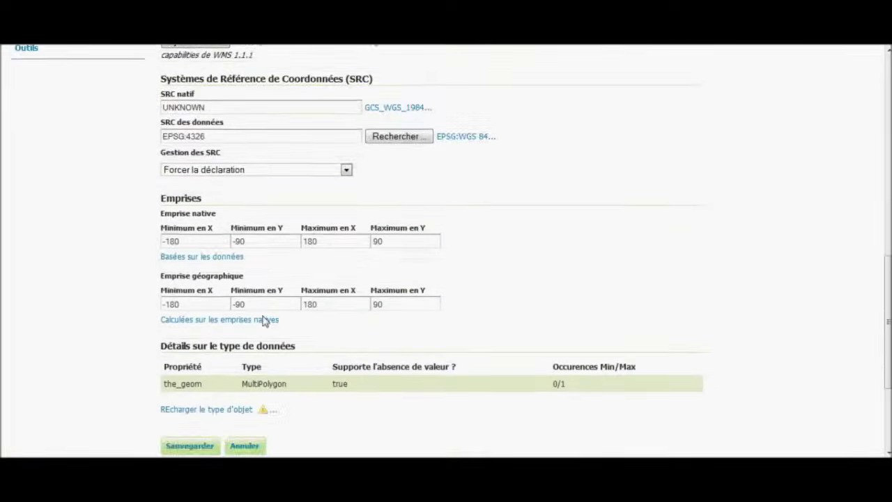
left_click(205, 293)
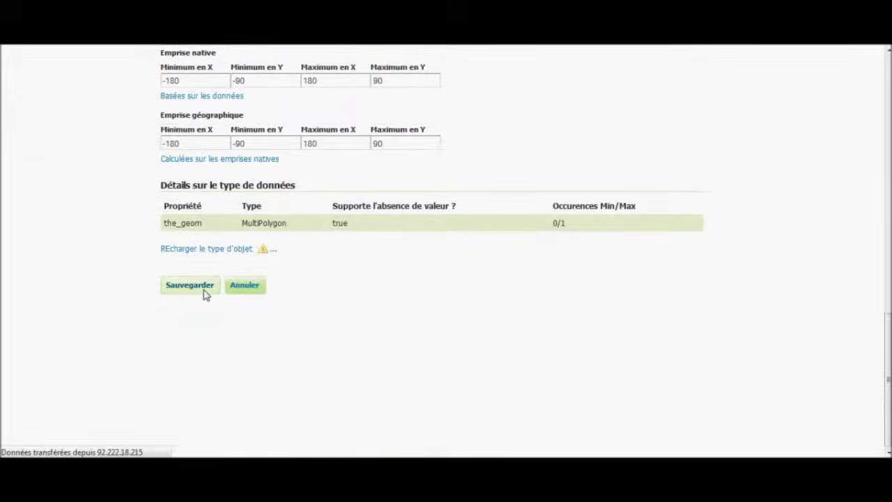
Turn off publishing for the tiger_roads layer and save it.
left_click(451, 227)
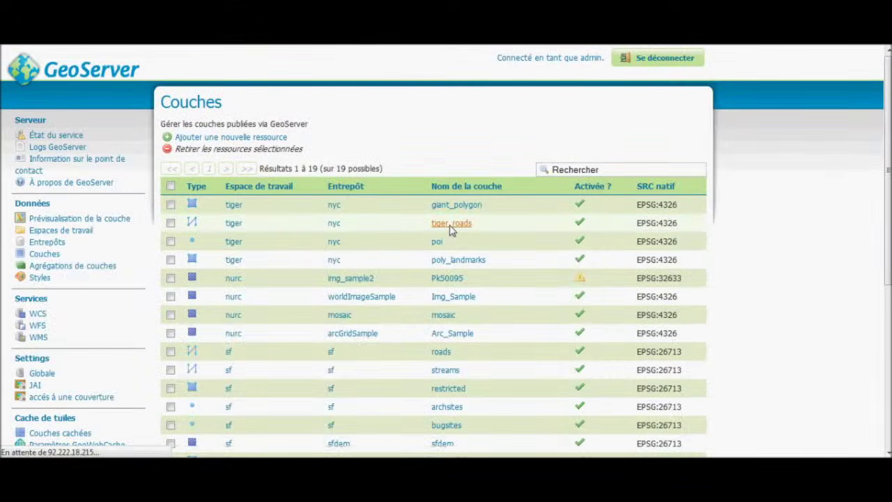
left_click(185, 288)
scroll(187, 290, "down", 15)
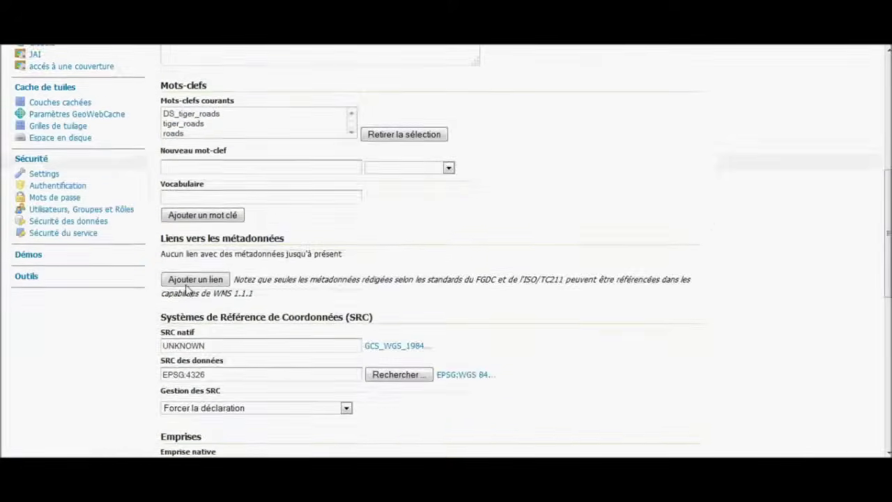
left_click(196, 292)
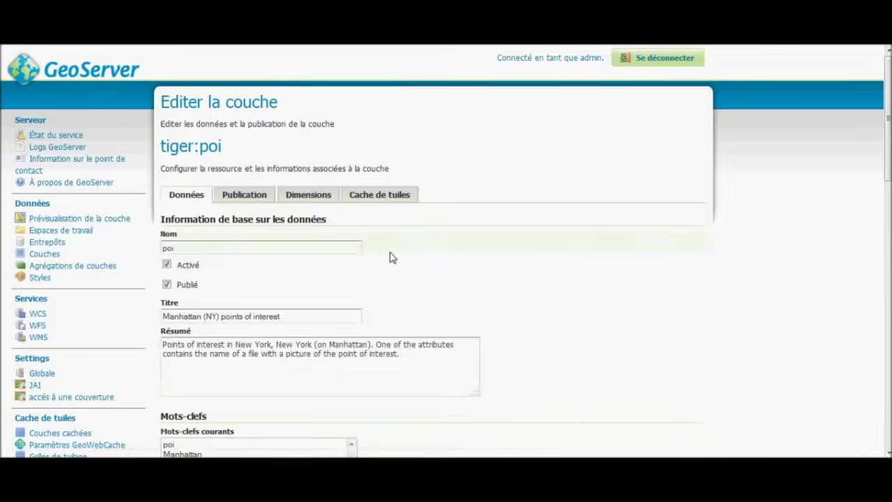
Cancel the poi layer edits without saving and open the tiger workspace settings.
scroll(255, 267, "down", 5)
scroll(233, 240, "up", 3)
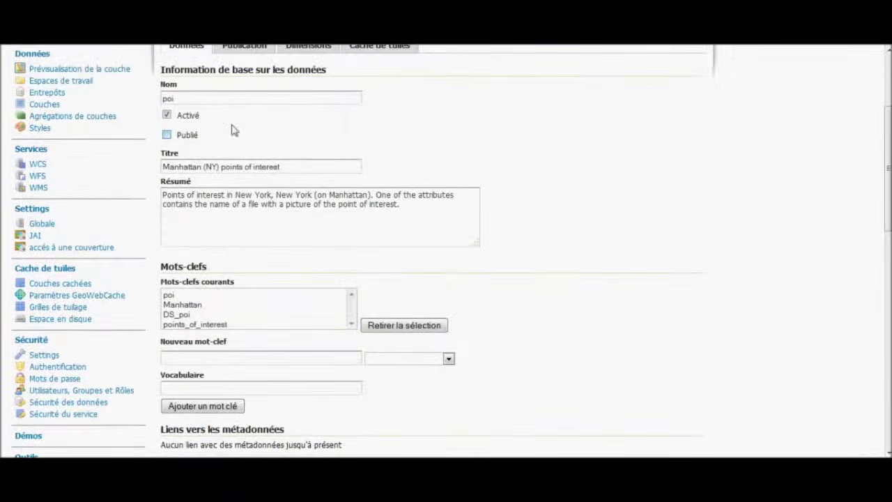
scroll(223, 140, "up", 2)
scroll(232, 202, "down", 1)
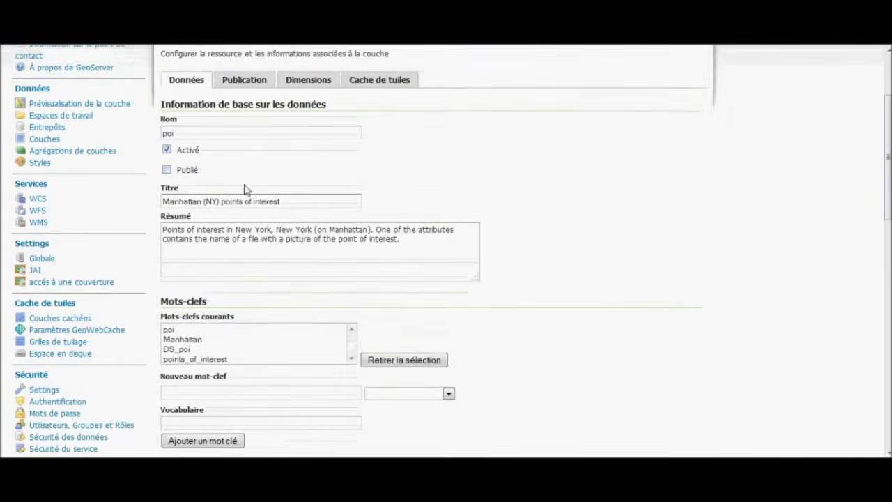
scroll(244, 188, "down", 15)
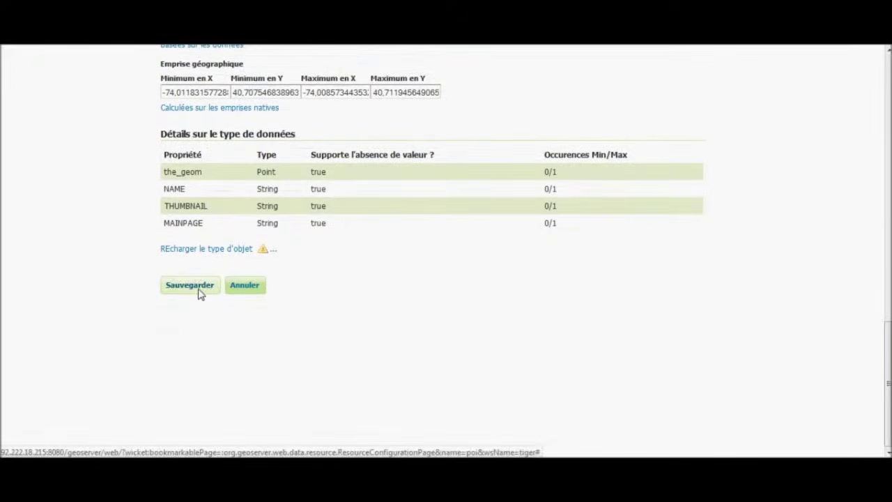
left_click(235, 293)
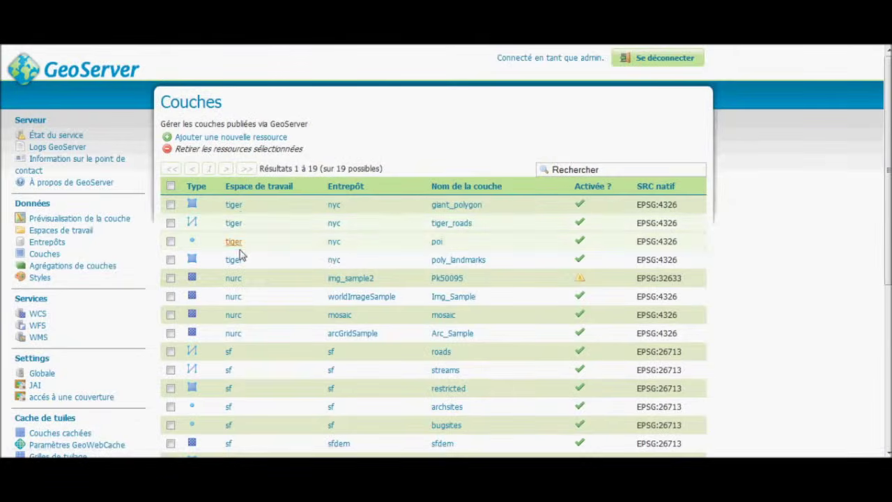
left_click(234, 260)
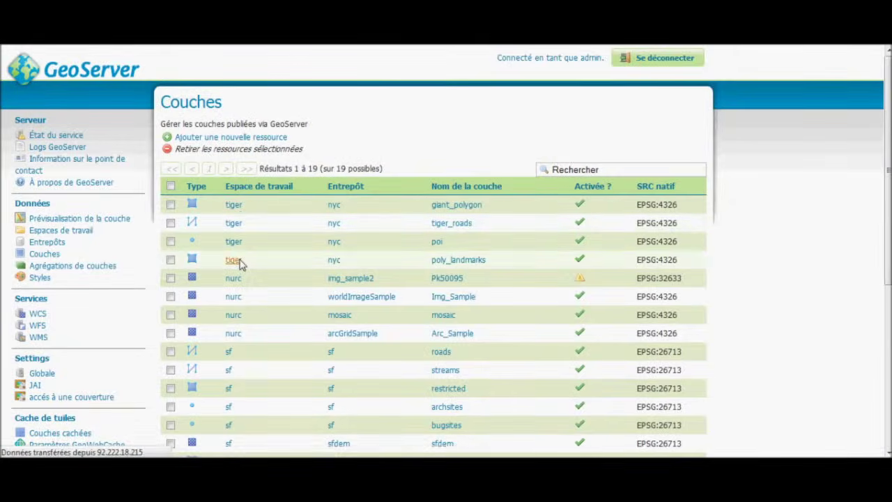
scroll(224, 254, "down", 3)
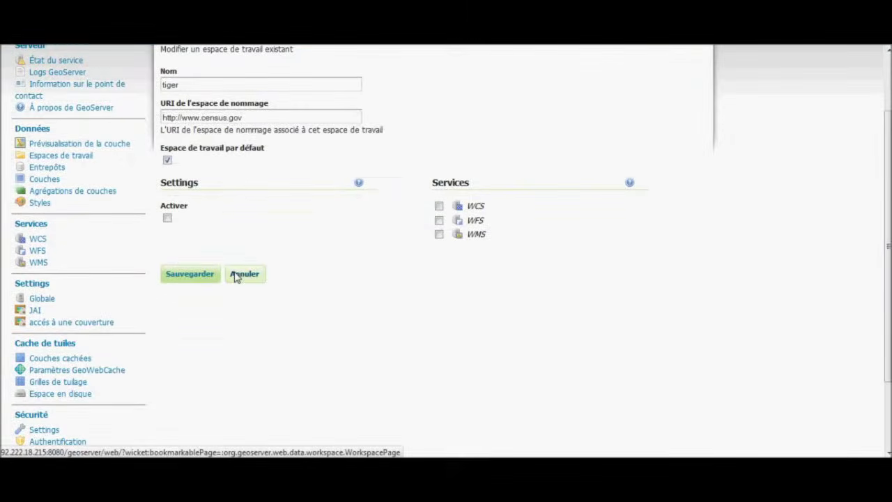
Cancel the tiger workspace edit, then save poly_landmarks and Img_Sample unpublished.
left_click(239, 274)
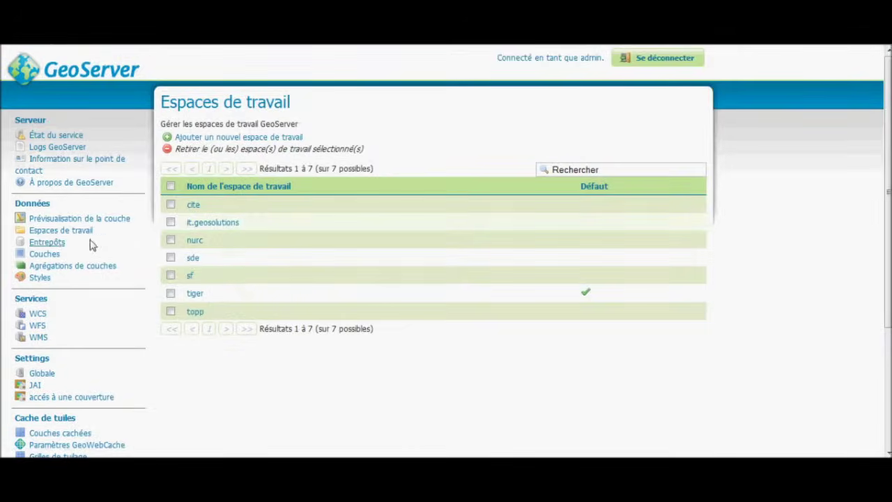
left_click(52, 258)
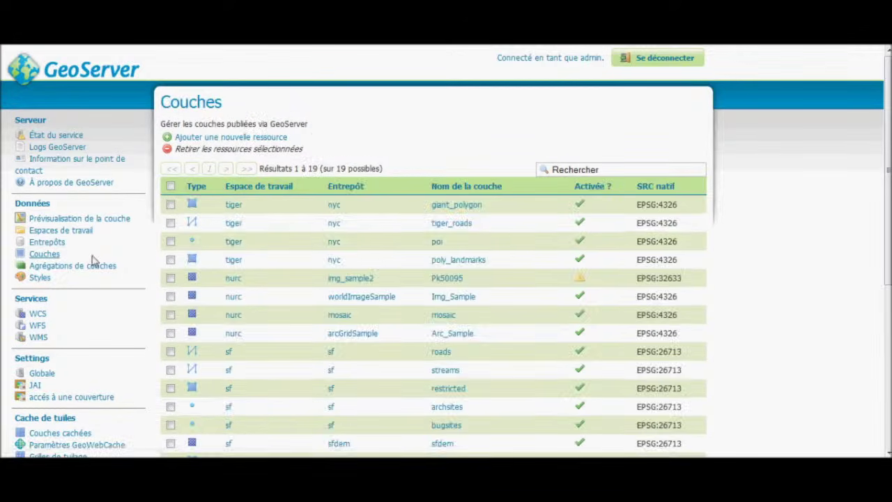
left_click(454, 261)
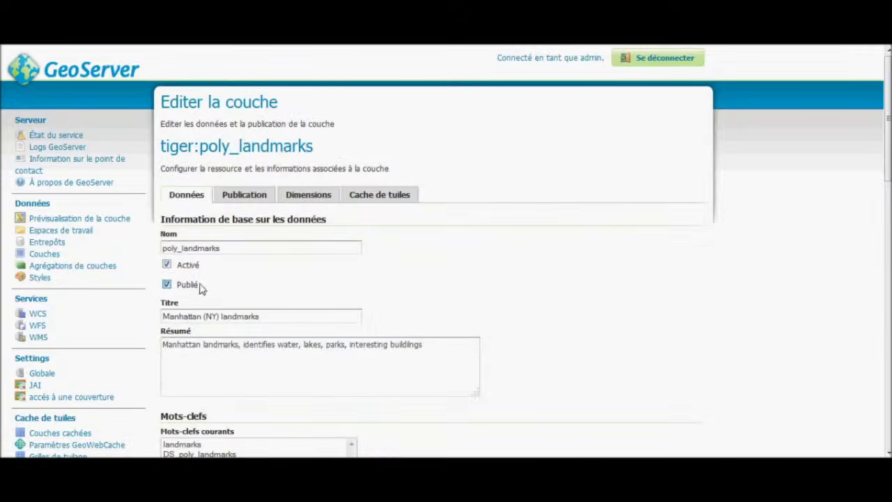
scroll(314, 298, "down", 10)
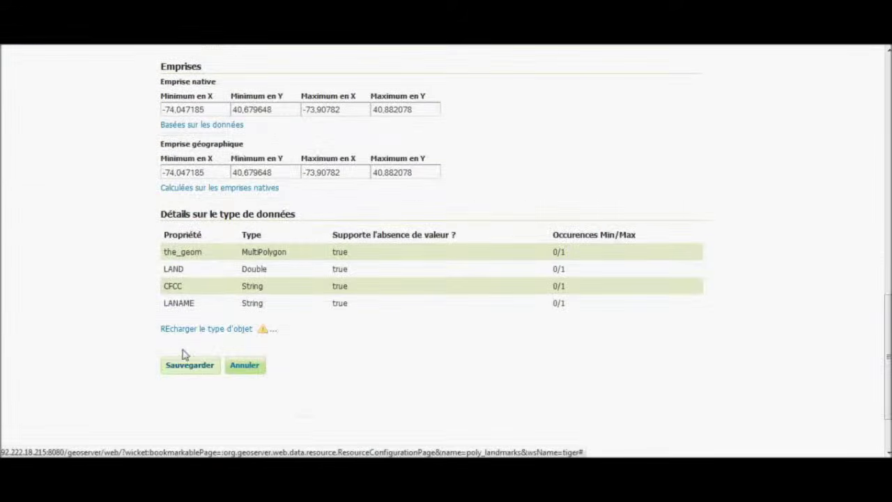
left_click(185, 360)
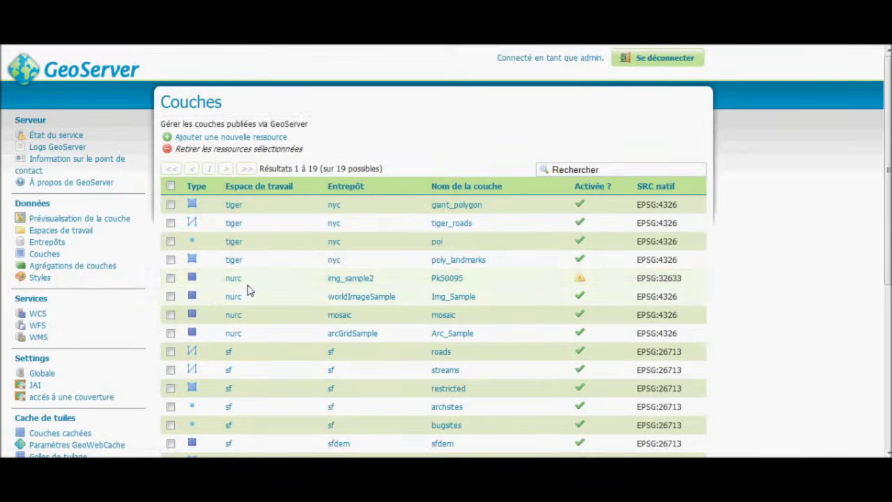
left_click(450, 298)
scroll(209, 307, "down", 15)
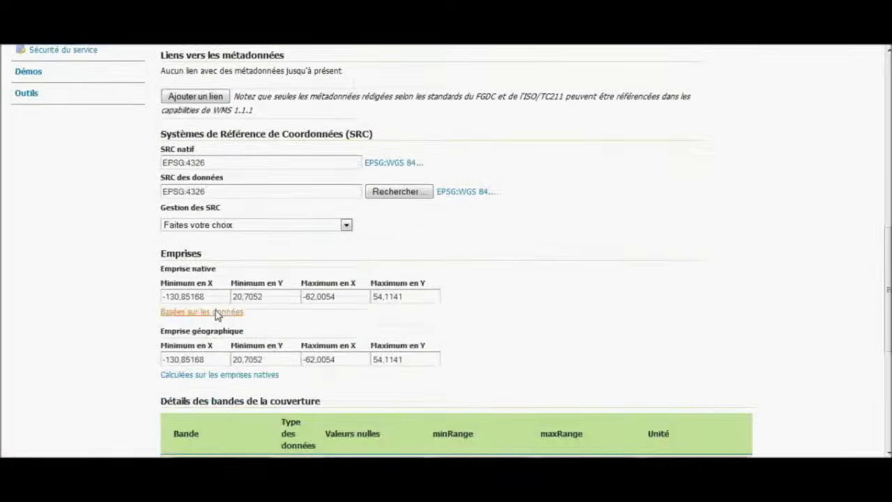
left_click(212, 334)
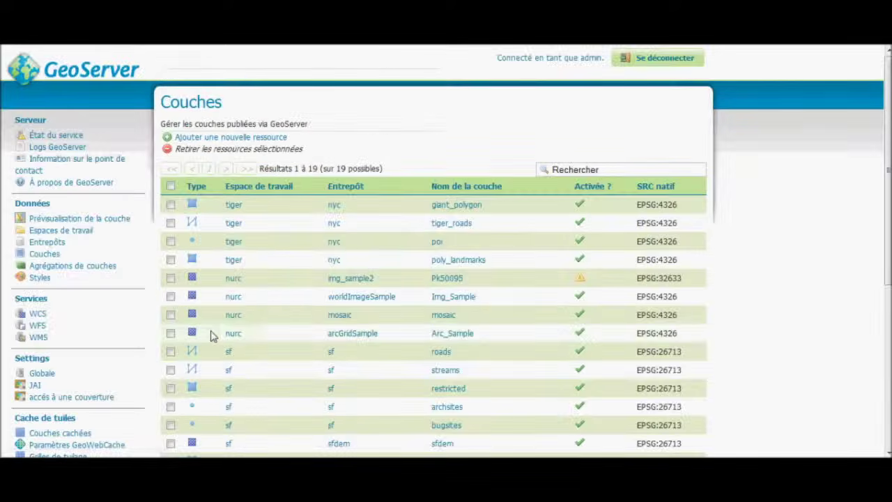
Untick Publié for the mosaic and Arc_Sample layers and save each.
scroll(391, 251, "down", 3)
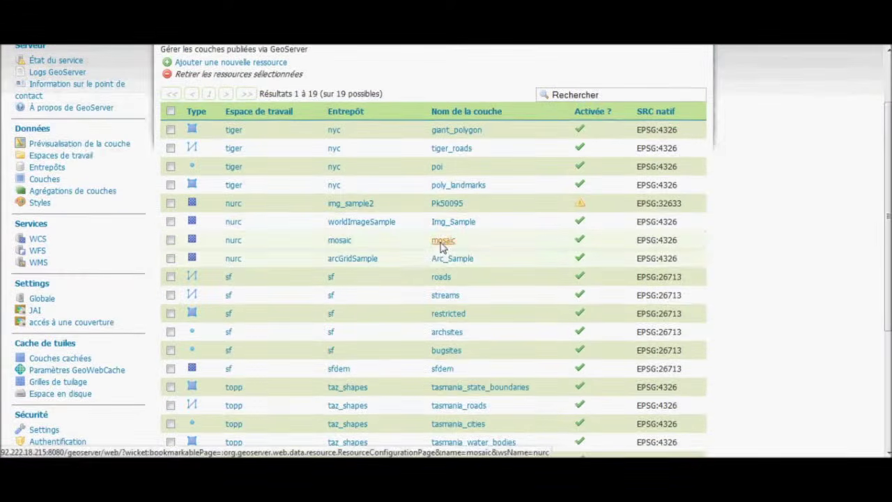
left_click(440, 242)
scroll(311, 279, "down", 5)
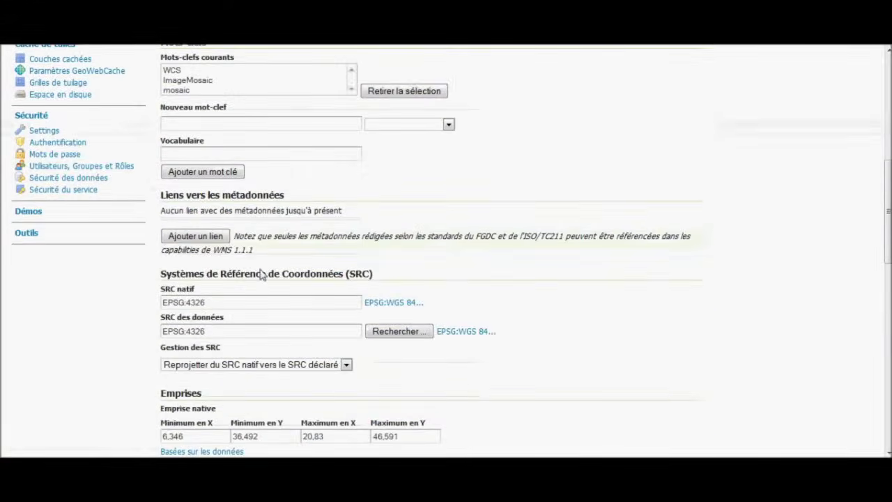
scroll(261, 274, "up", 4)
left_click(197, 213)
scroll(249, 243, "down", 12)
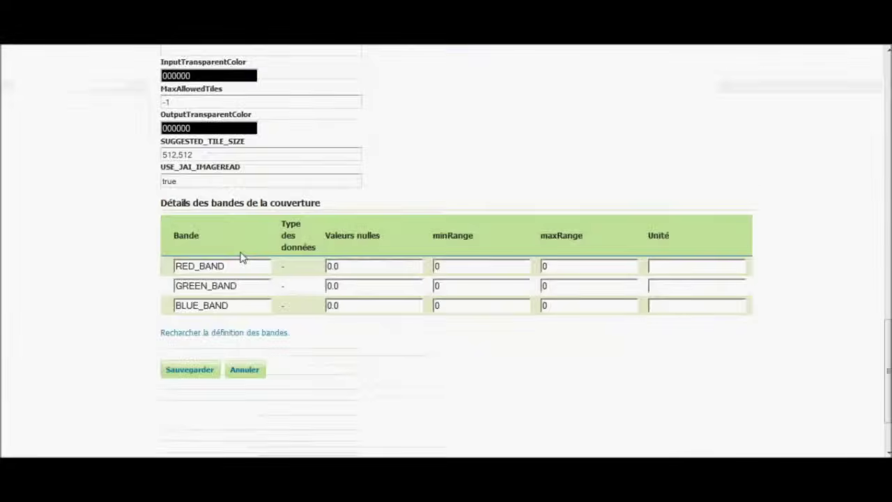
left_click(190, 286)
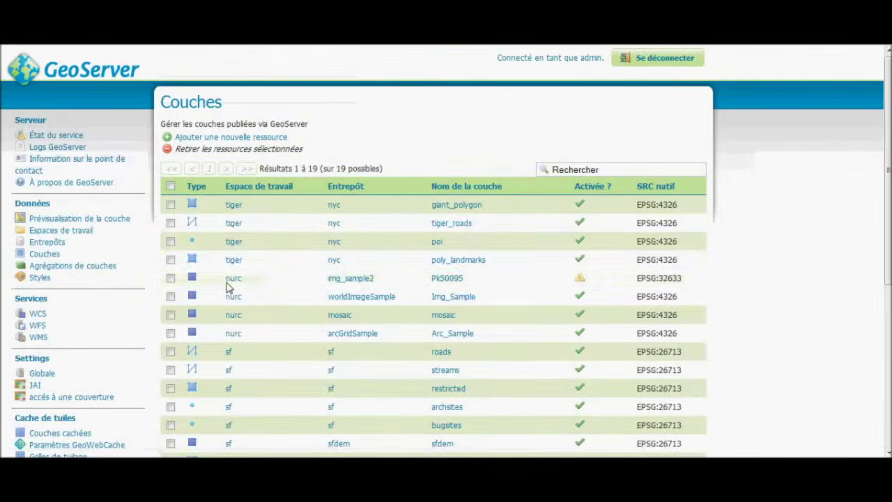
scroll(355, 211, "down", 2)
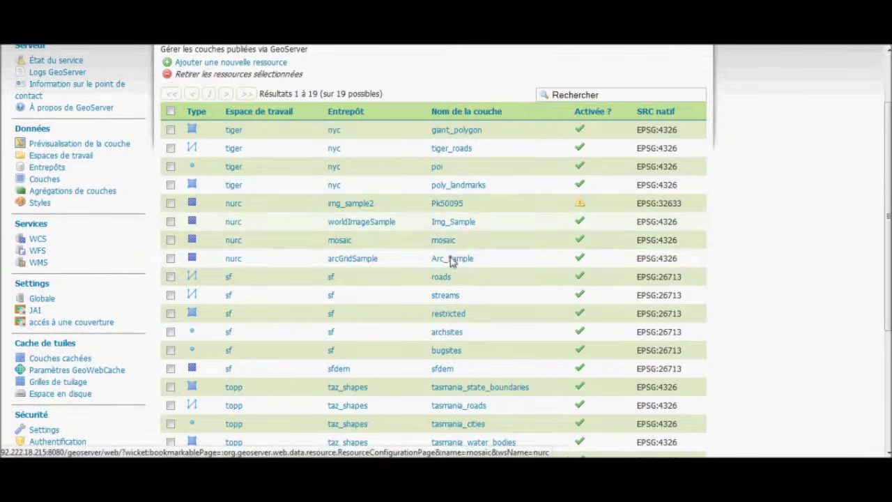
left_click(451, 260)
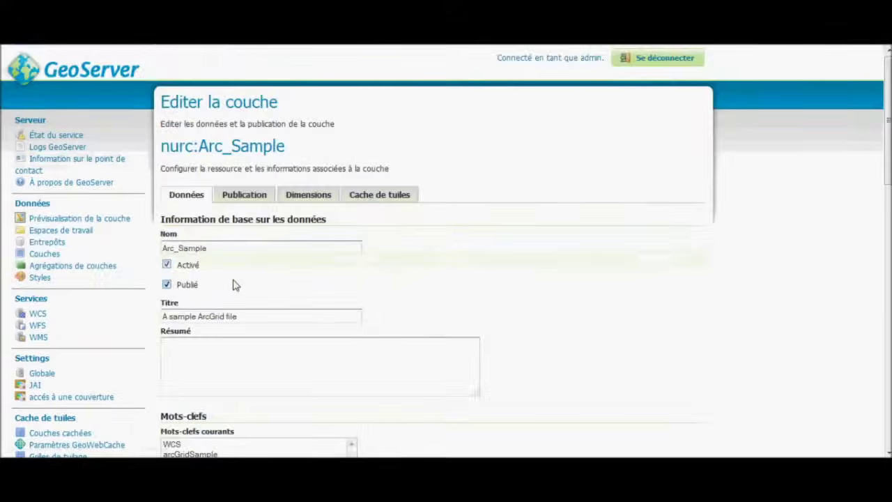
scroll(223, 285, "down", 4)
scroll(215, 215, "down", 15)
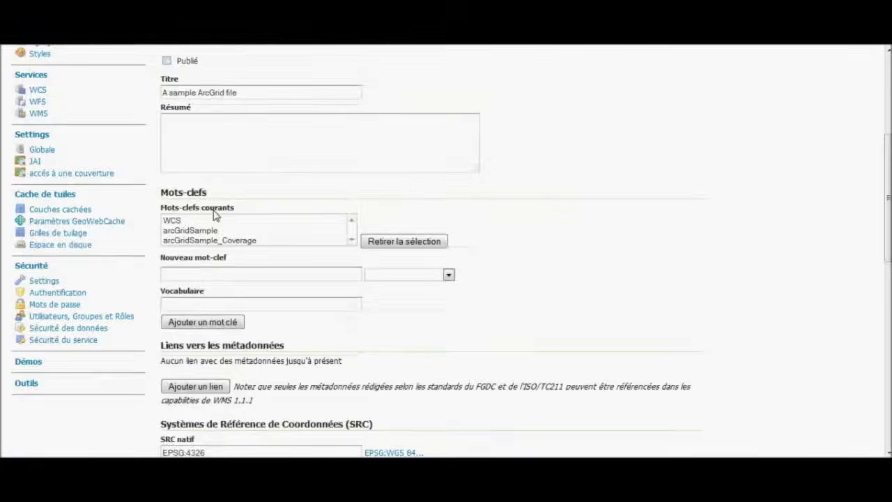
left_click(205, 287)
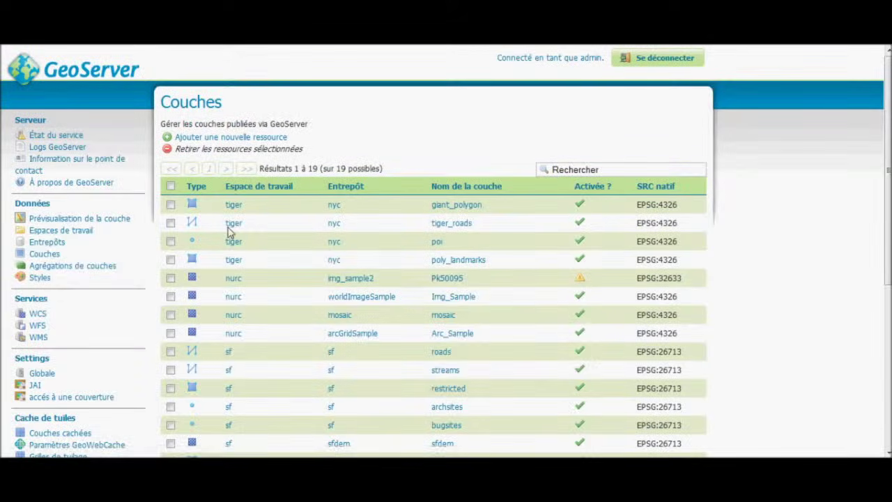
Log out and view the public layer preview list, now showing 14 layers.
left_click(627, 59)
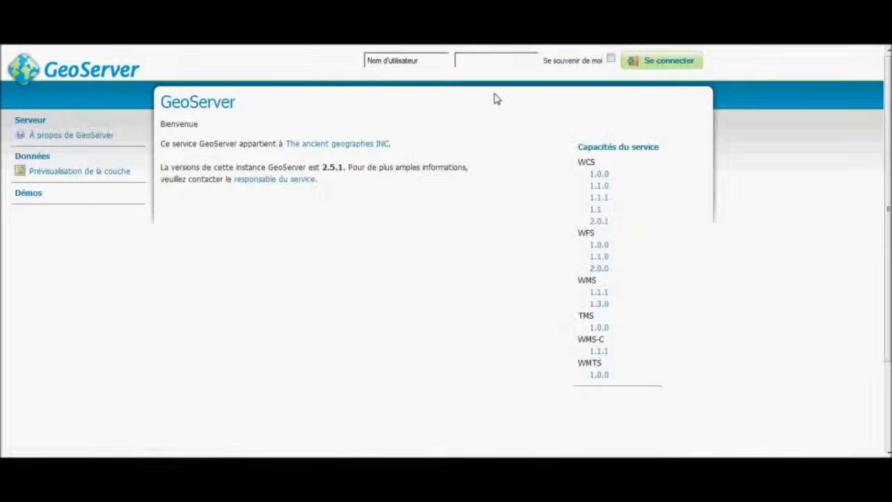
left_click(101, 172)
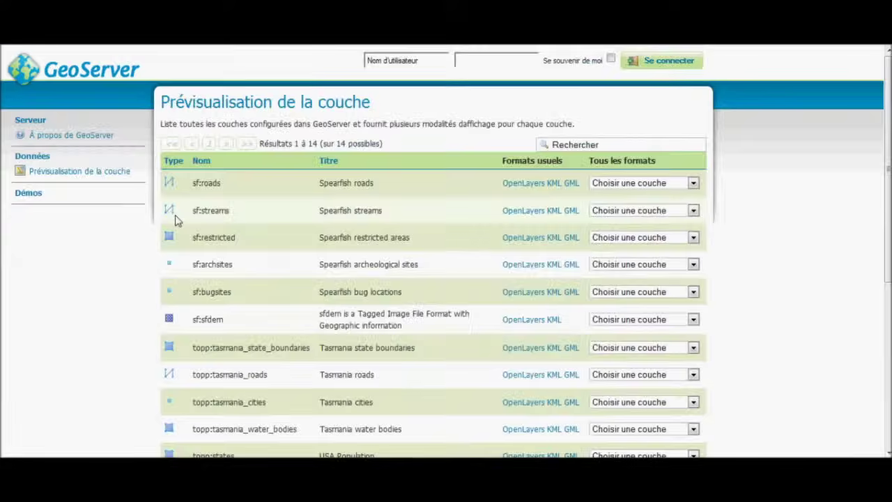
scroll(193, 228, "down", 4)
scroll(199, 224, "up", 2)
scroll(198, 224, "up", 3)
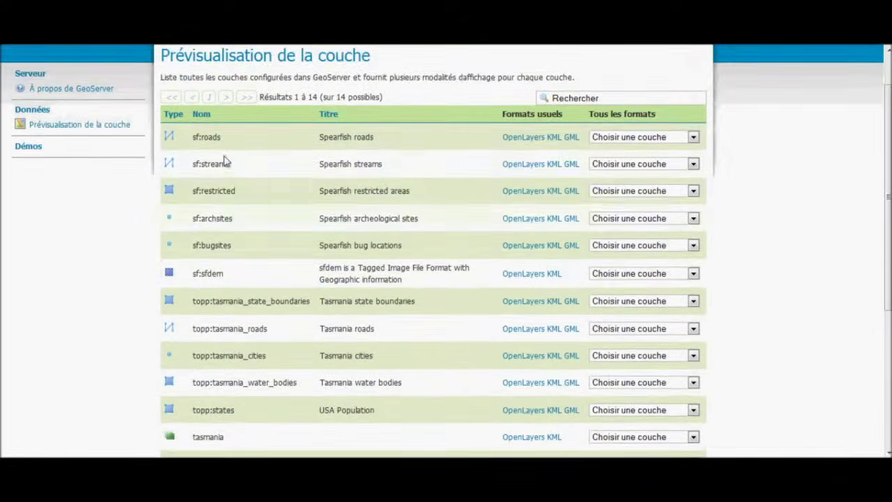
scroll(470, 179, "down", 3)
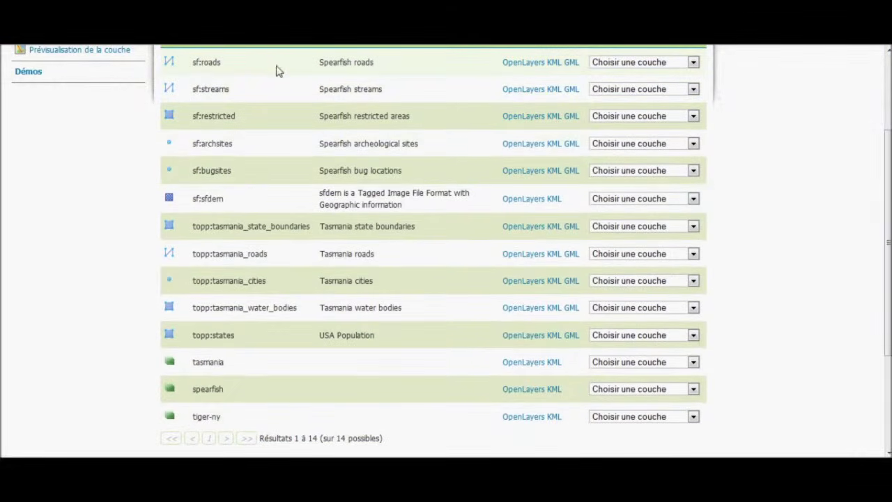
Preview sf:roads as an OpenLayers map and go back to the list.
left_click(524, 63)
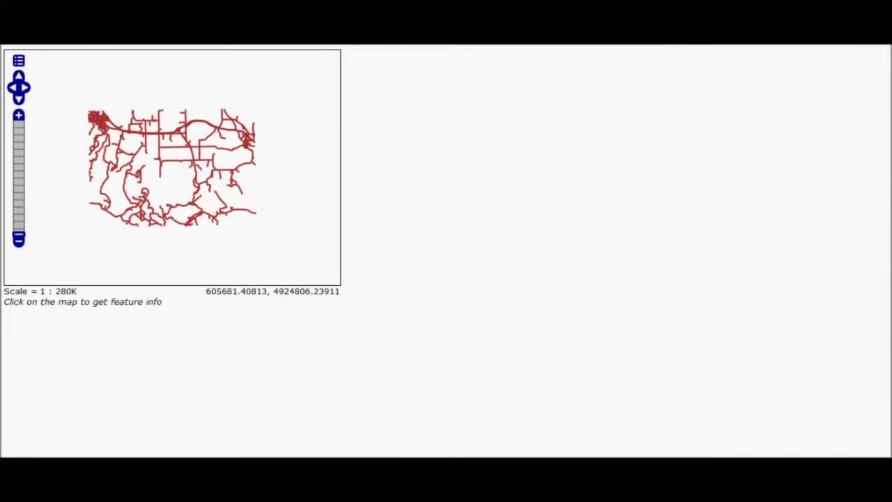
key("alt+Left")
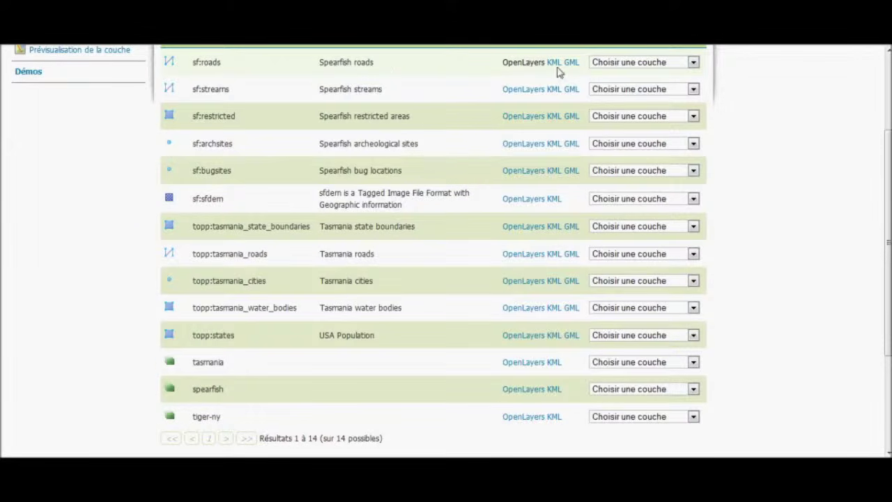
scroll(318, 235, "up", 3)
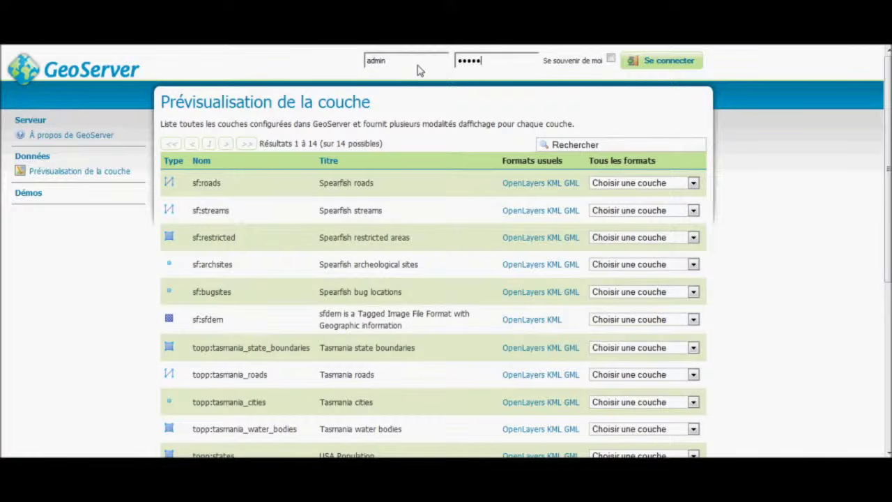
Log back in and save the sf:roads layer settings.
key("Return")
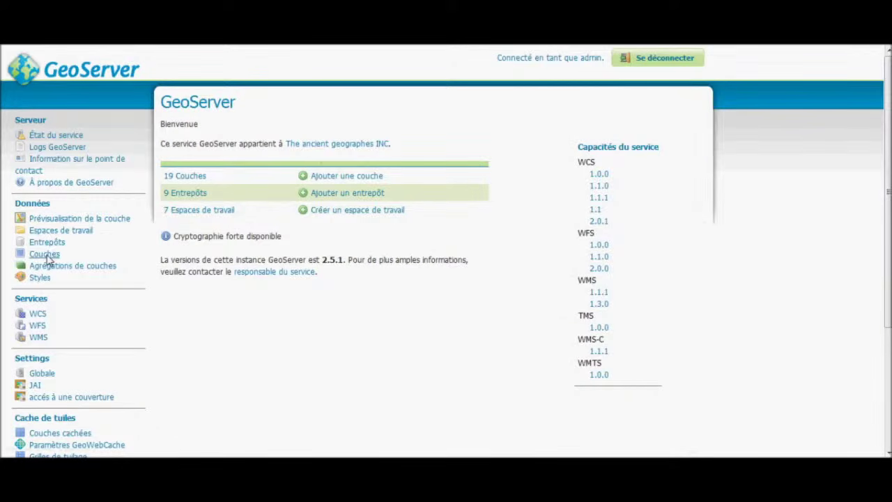
left_click(47, 255)
scroll(307, 255, "down", 2)
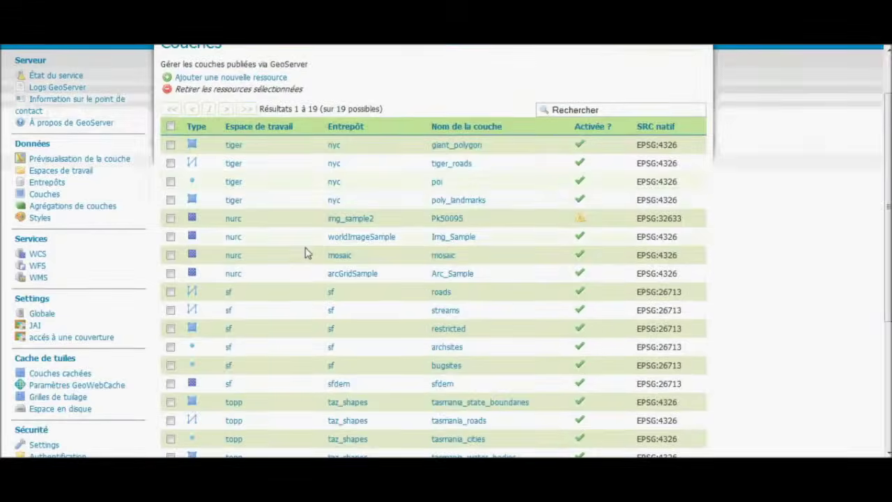
left_click(444, 279)
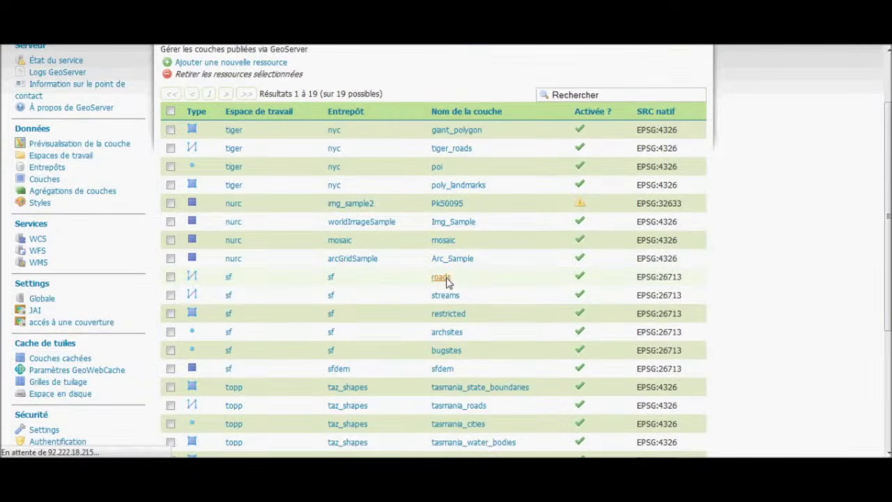
scroll(197, 288, "down", 8)
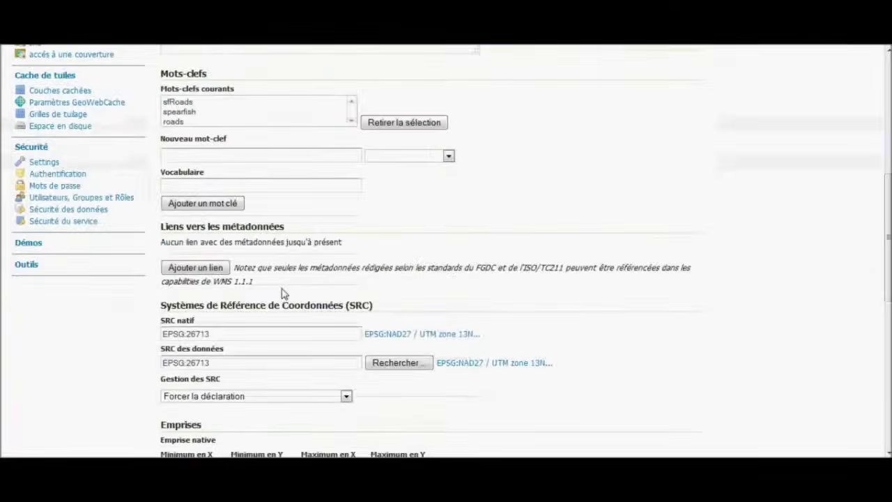
left_click(190, 451)
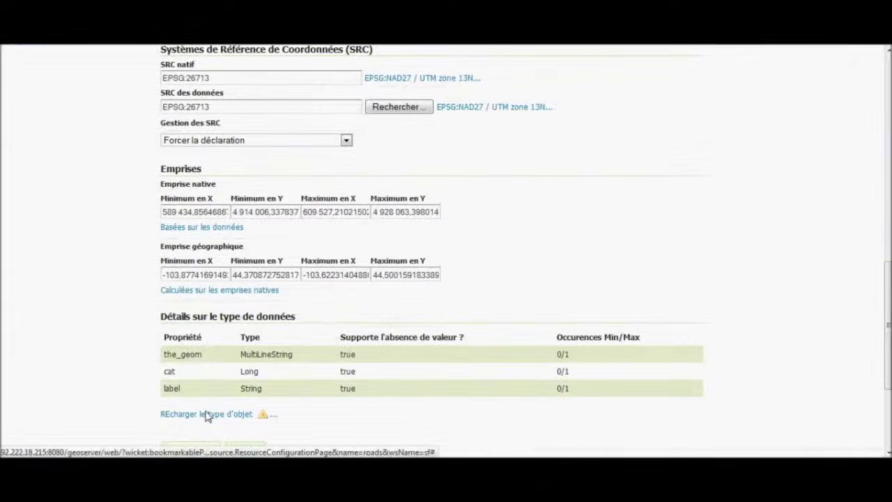
Save the sf:streams layer with publishing switched off.
scroll(270, 315, "down", 1)
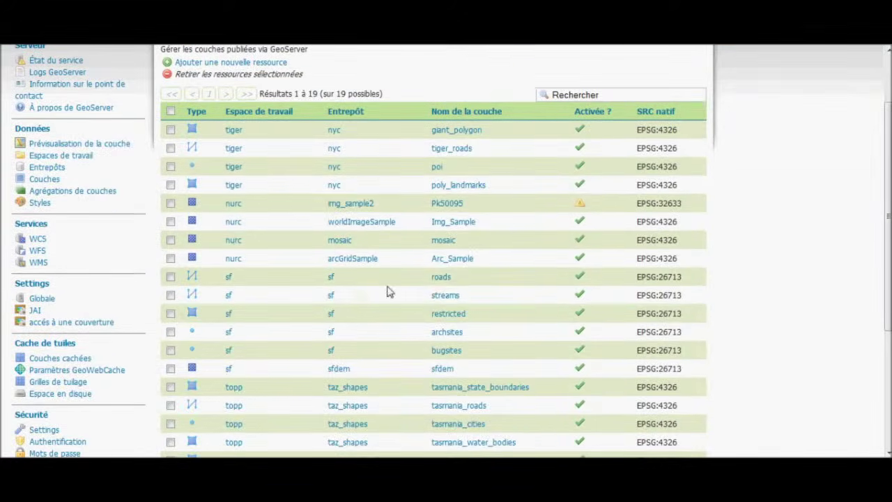
left_click(442, 298)
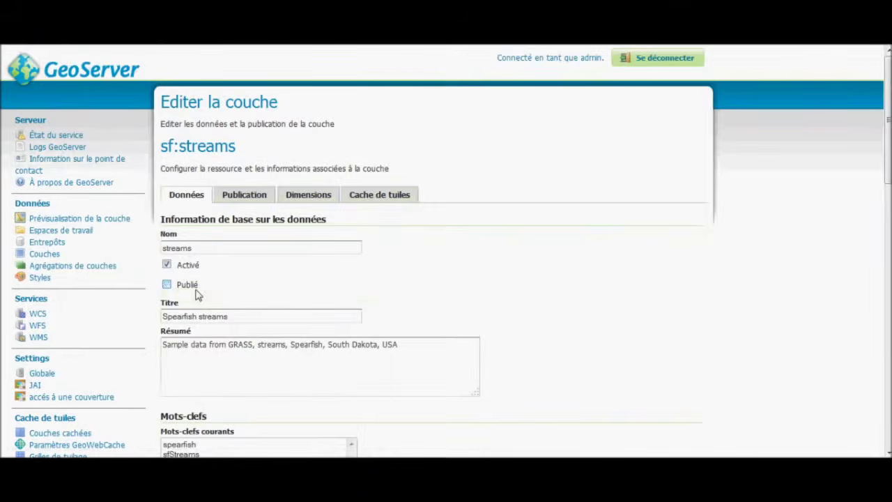
scroll(199, 296, "down", 6)
scroll(209, 310, "down", 5)
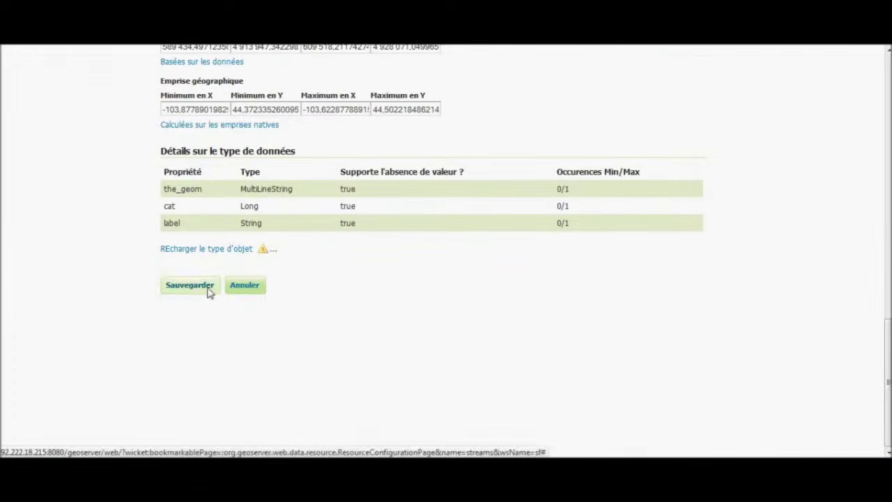
left_click(208, 286)
scroll(400, 313, "down", 4)
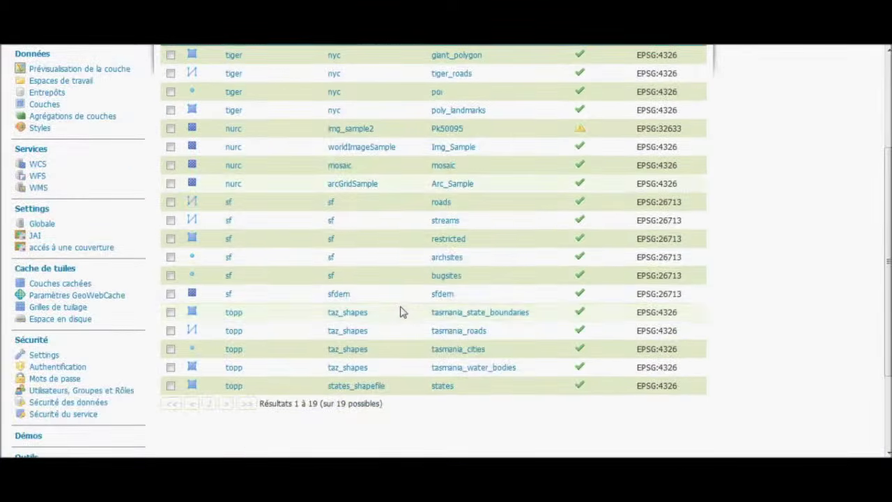
scroll(447, 245, "up", 3)
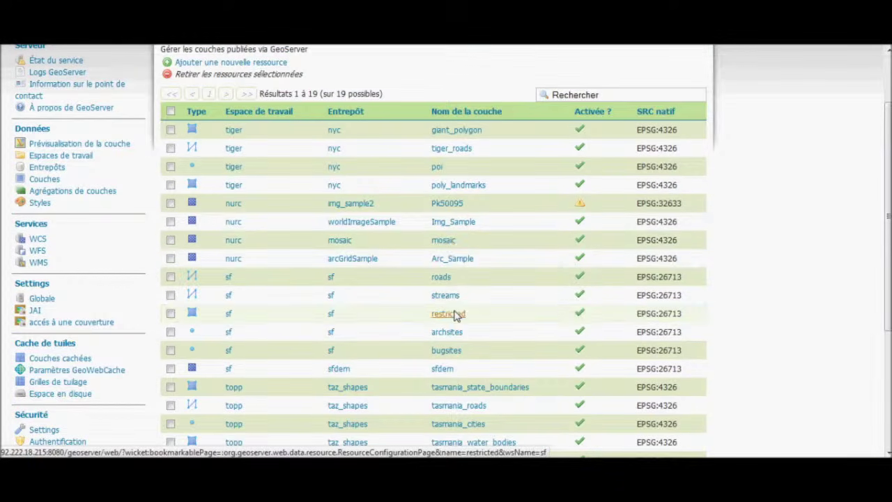
Untick Publié for the restricted and archsites layers and save each.
left_click(448, 314)
left_click(199, 286)
scroll(209, 321, "down", 15)
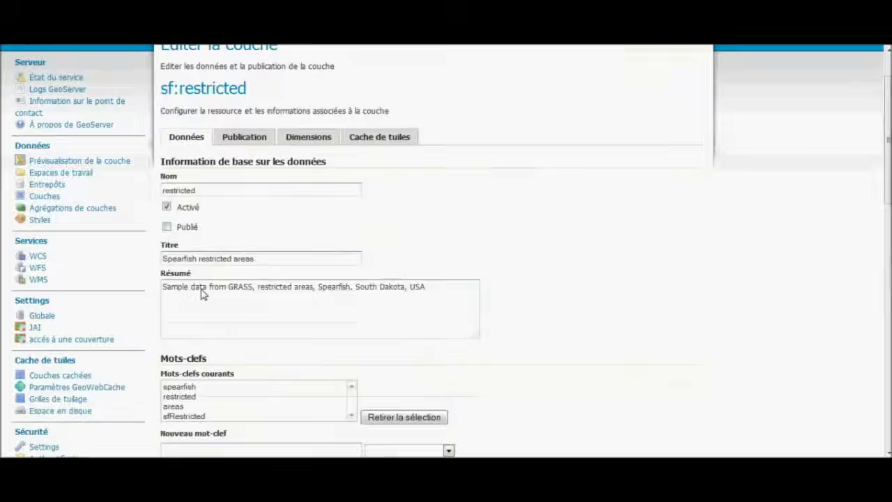
left_click(209, 373)
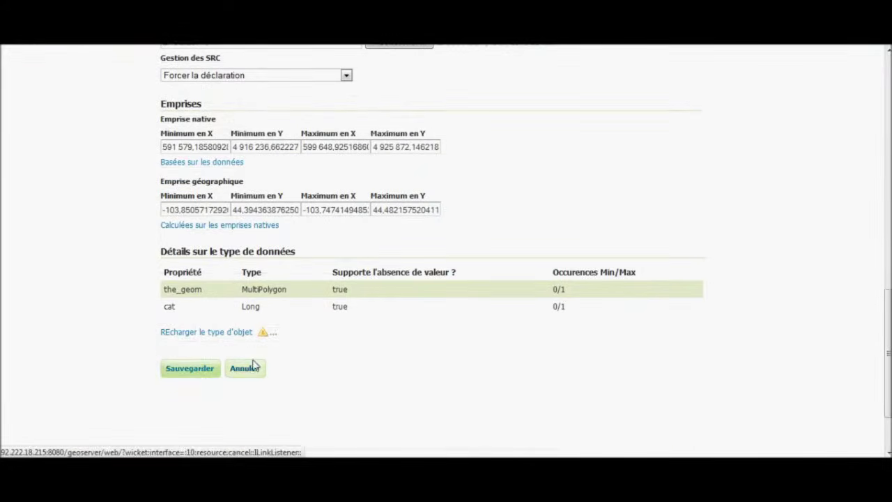
scroll(411, 309, "down", 5)
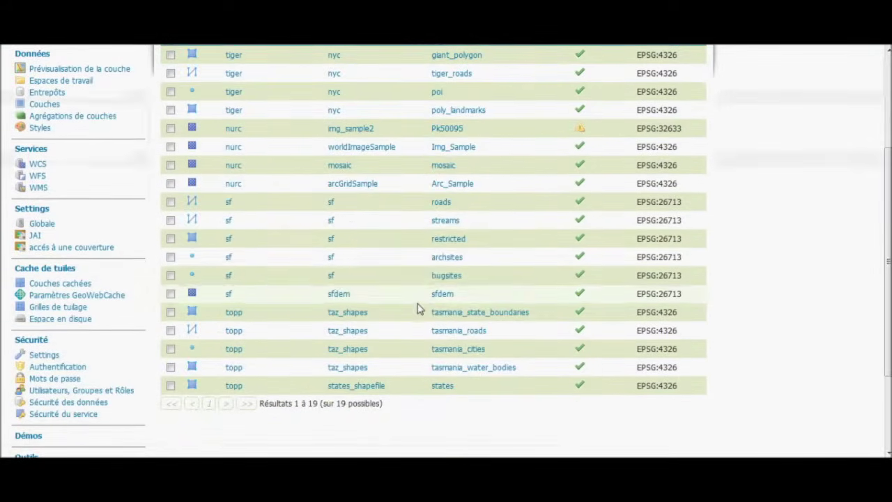
left_click(449, 257)
left_click(200, 287)
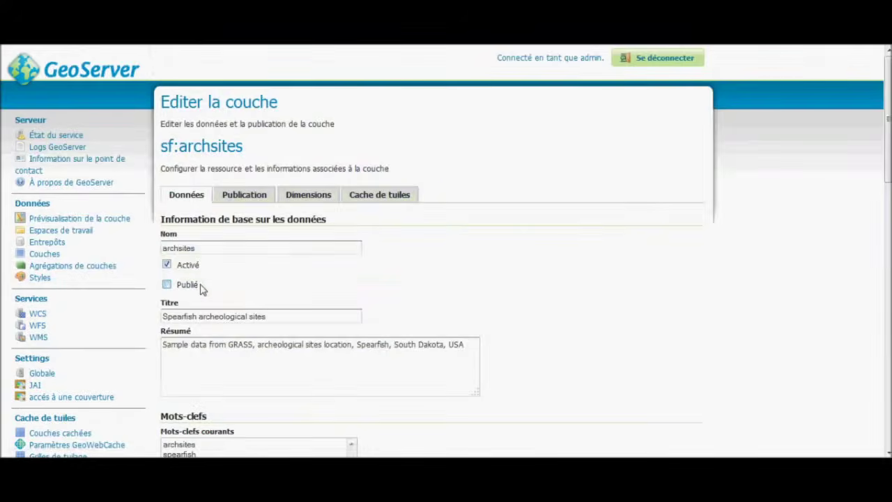
scroll(209, 300, "down", 15)
left_click(183, 318)
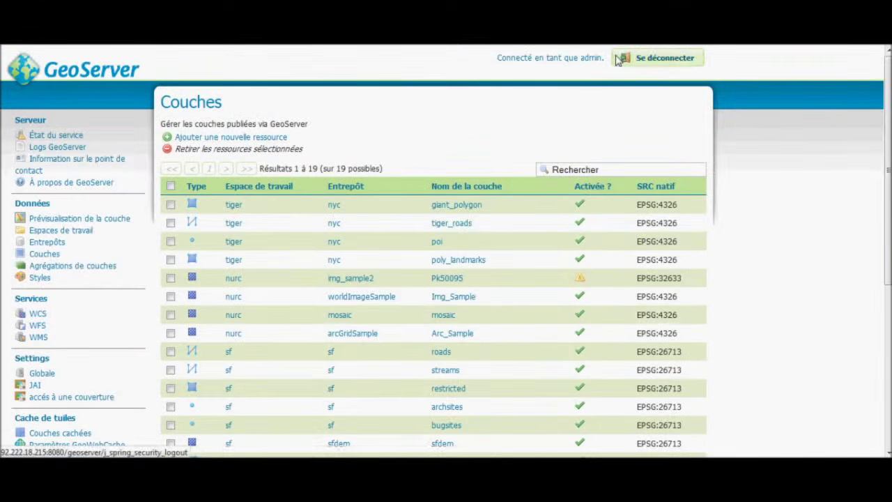
Log out, confirm the public preview lists 10 layers, and start filling in the login.
left_click(618, 58)
left_click(58, 174)
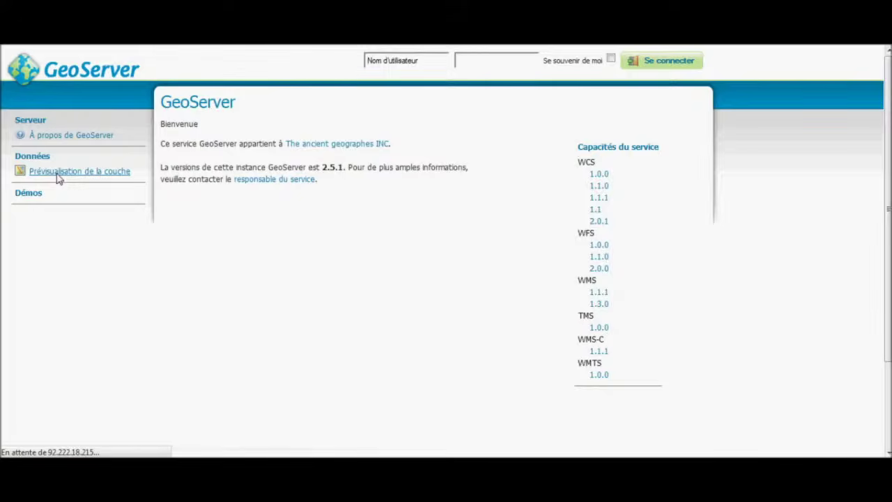
scroll(258, 243, "down", 5)
scroll(259, 243, "up", 2)
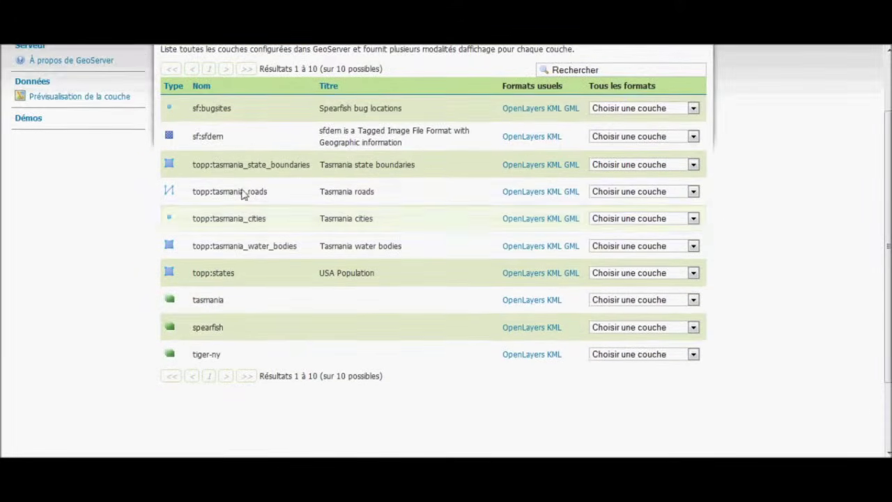
scroll(382, 281, "up", 2)
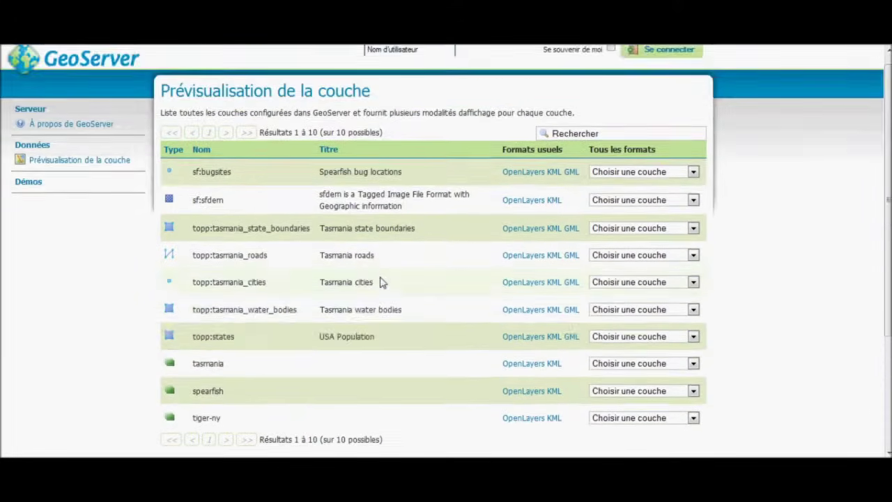
scroll(386, 279, "down", 4)
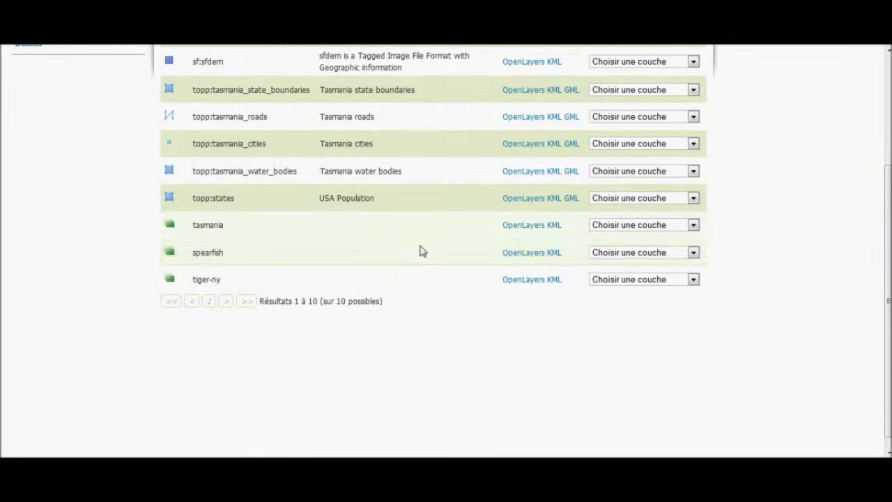
scroll(213, 291, "up", 4)
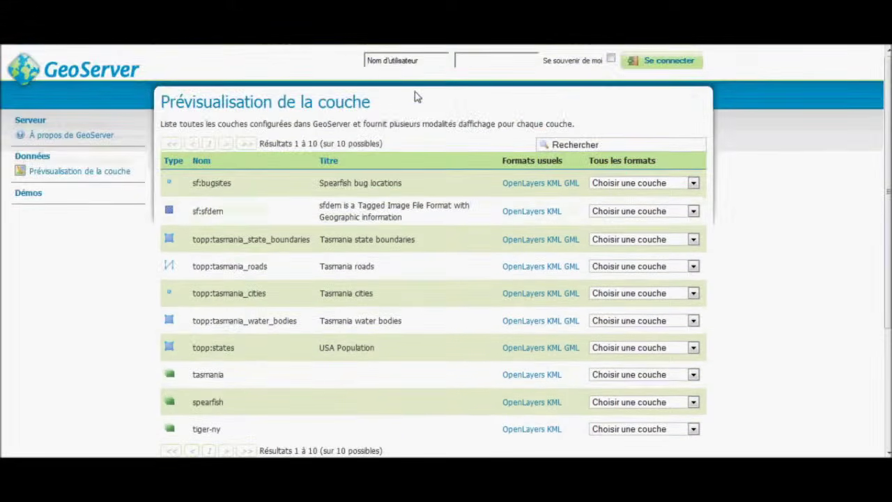
left_click(393, 63)
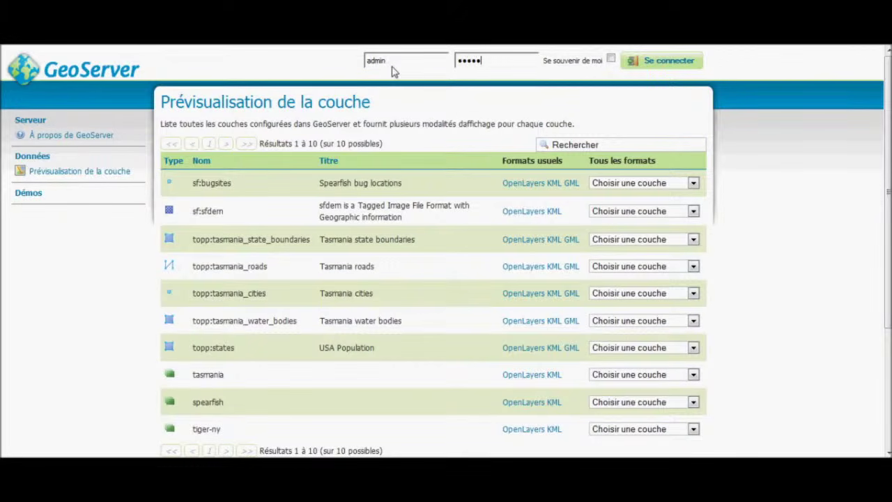
Log in as administrator and browse the layer preview and configured layers lists.
key("Return")
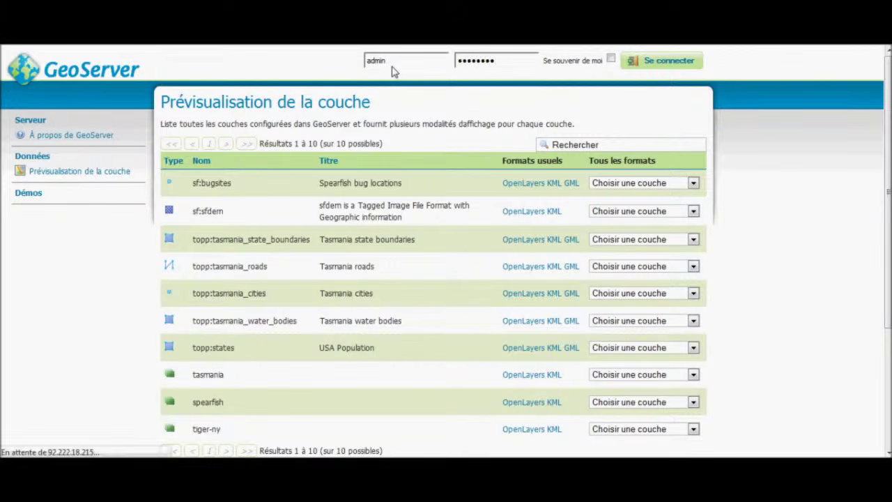
left_click(115, 221)
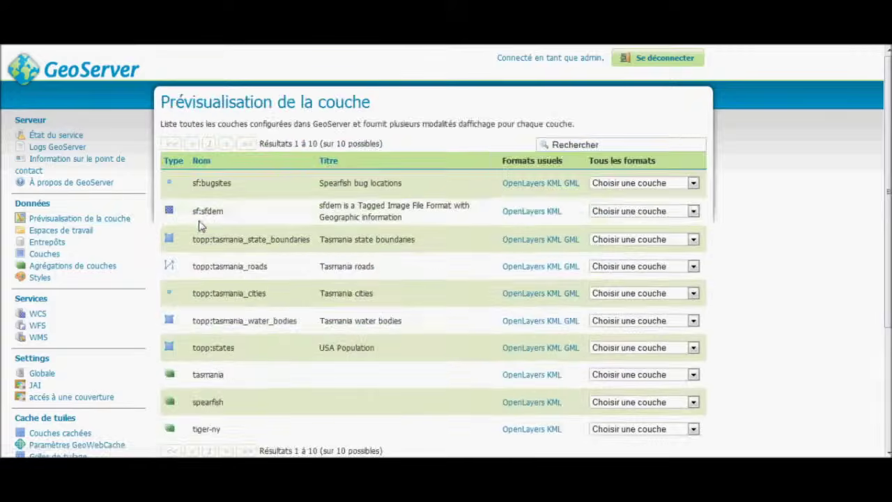
scroll(205, 230, "down", 3)
scroll(205, 230, "up", 3)
scroll(204, 230, "up", 1)
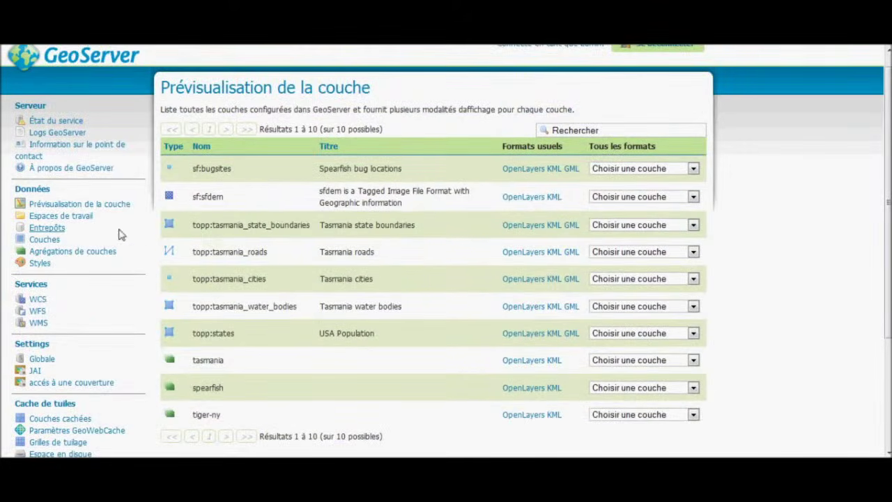
left_click(44, 240)
scroll(272, 257, "down", 5)
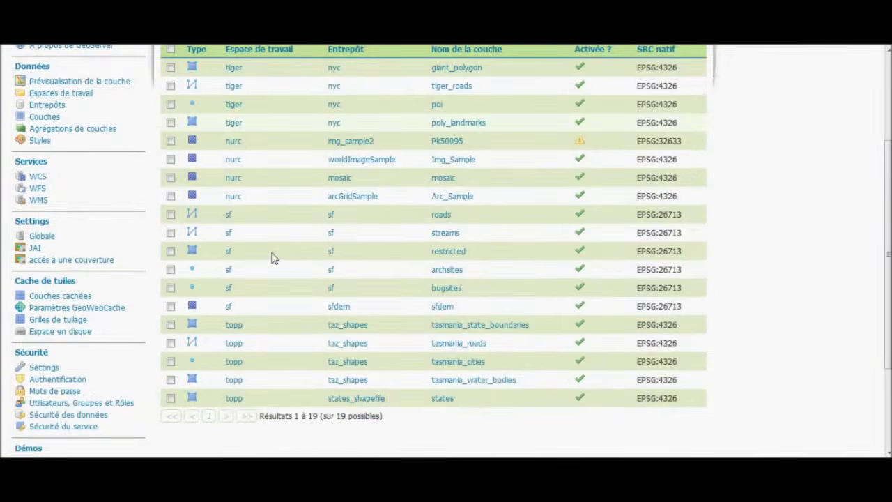
scroll(241, 294, "up", 1)
scroll(241, 294, "up", 4)
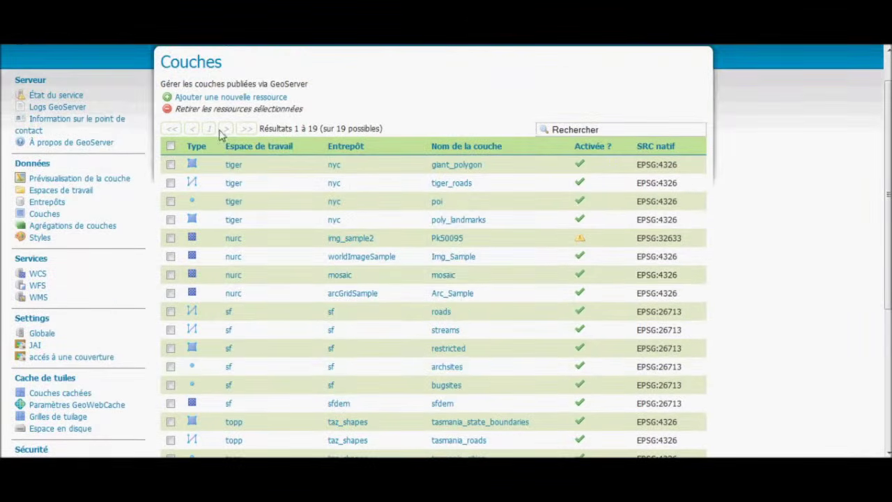
scroll(237, 155, "down", 3)
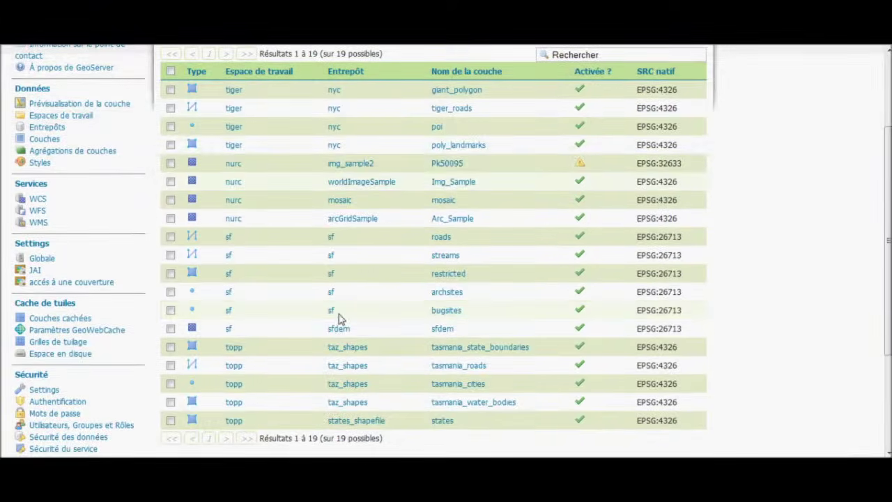
scroll(419, 338, "up", 3)
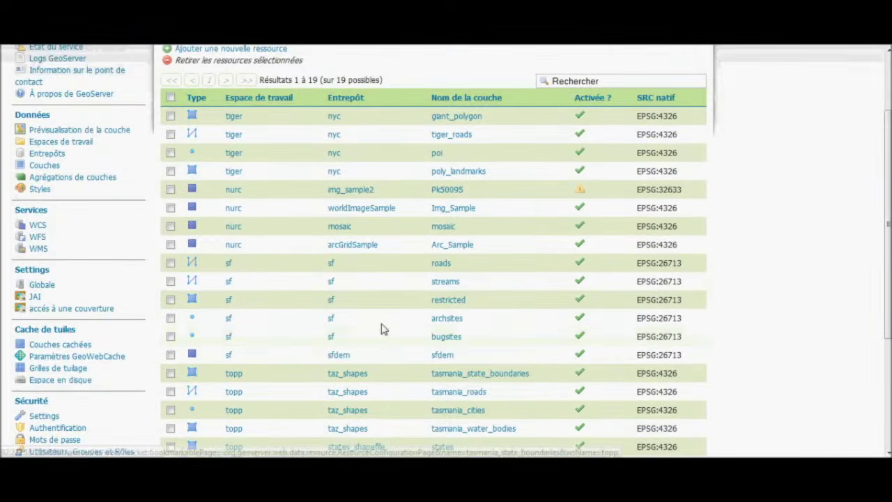
Save the sf:bugsites layer settings with its EPSG:26713 reference system forced.
left_click(76, 180)
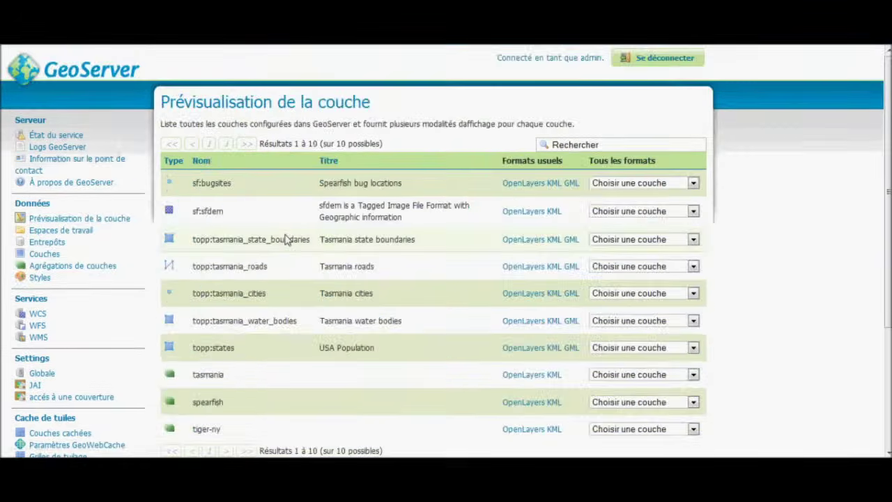
scroll(267, 246, "down", 6)
scroll(225, 239, "up", 5)
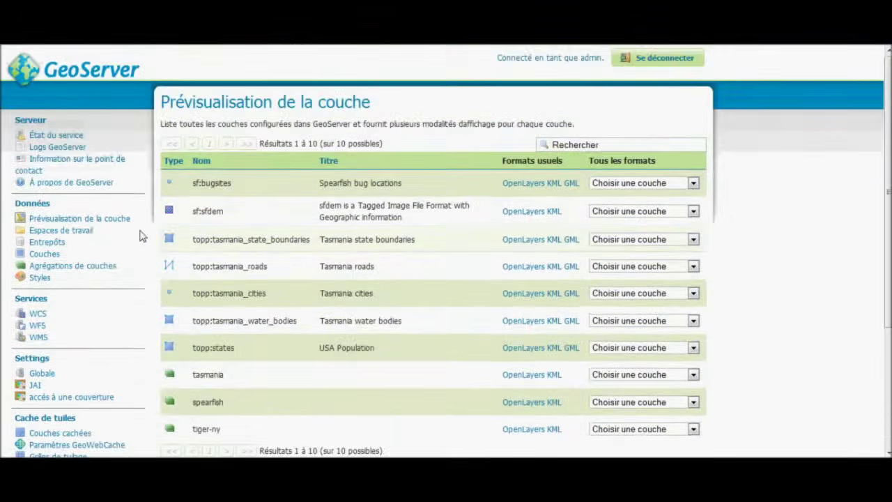
left_click(95, 255)
scroll(418, 270, "down", 5)
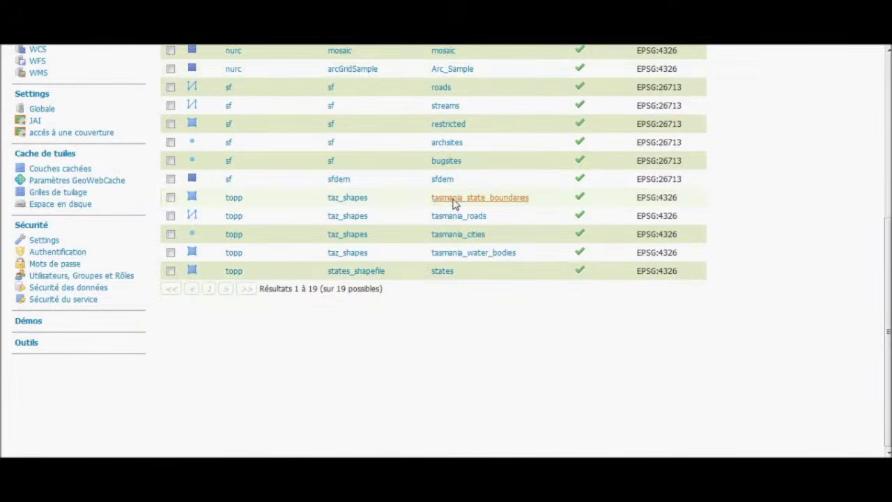
scroll(453, 202, "up", 2)
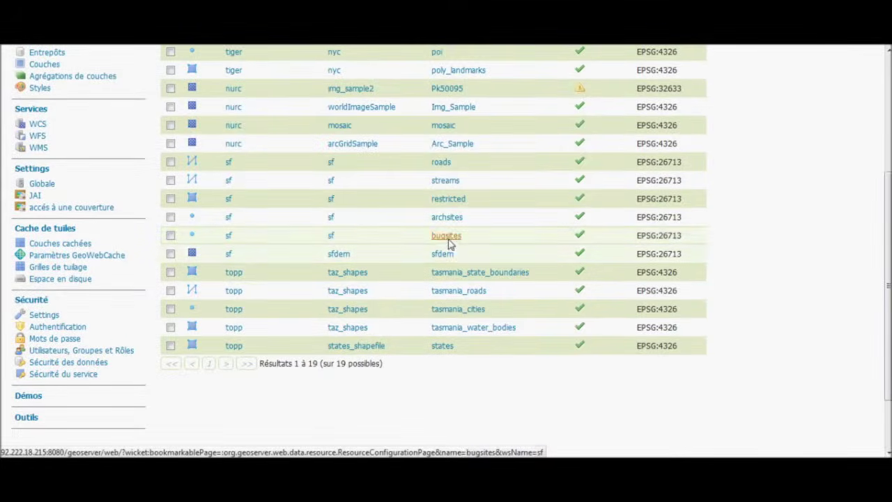
left_click(448, 238)
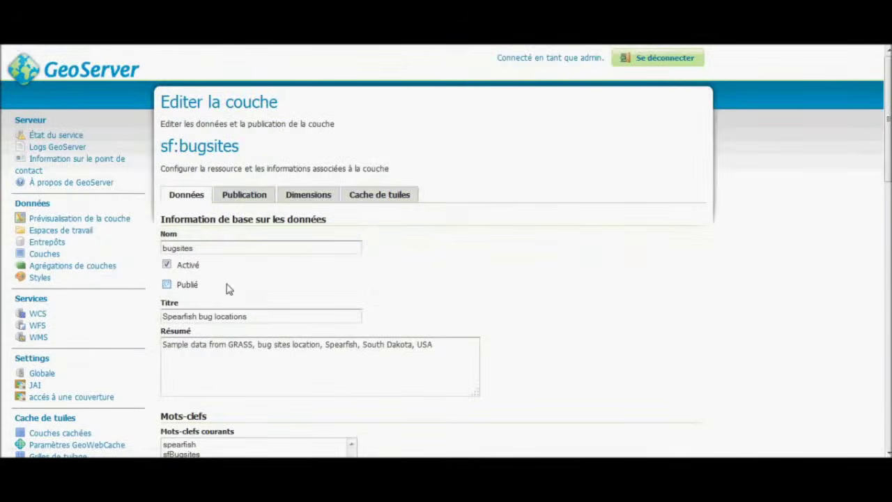
scroll(229, 289, "down", 15)
scroll(190, 392, "down", 1)
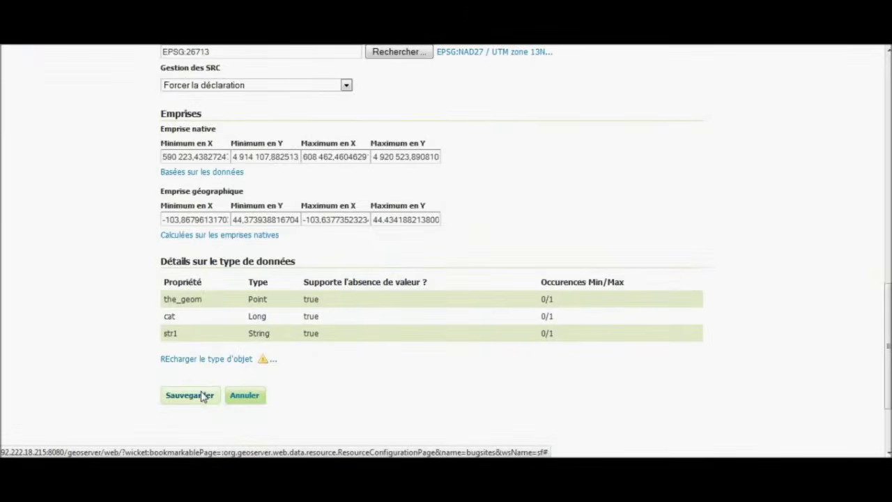
left_click(200, 396)
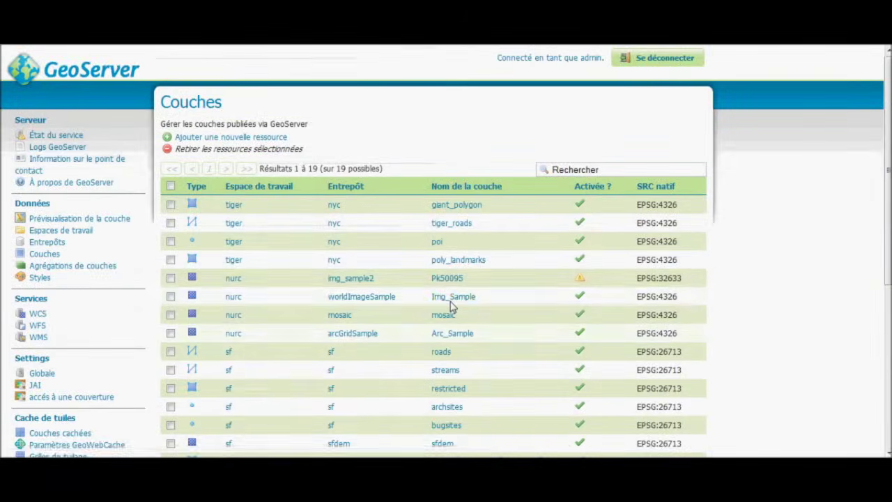
Inspect the tasmania layer group's settings, cancel unchanged, and return to the Couches list.
left_click(89, 266)
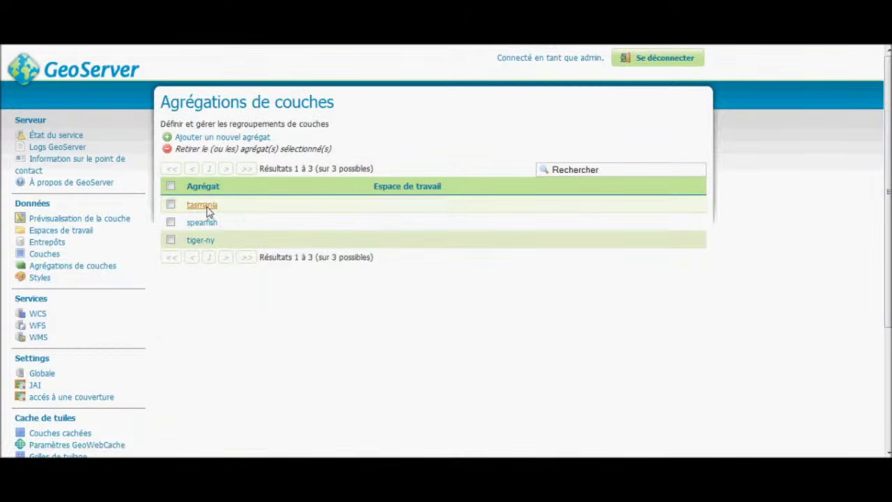
left_click(204, 206)
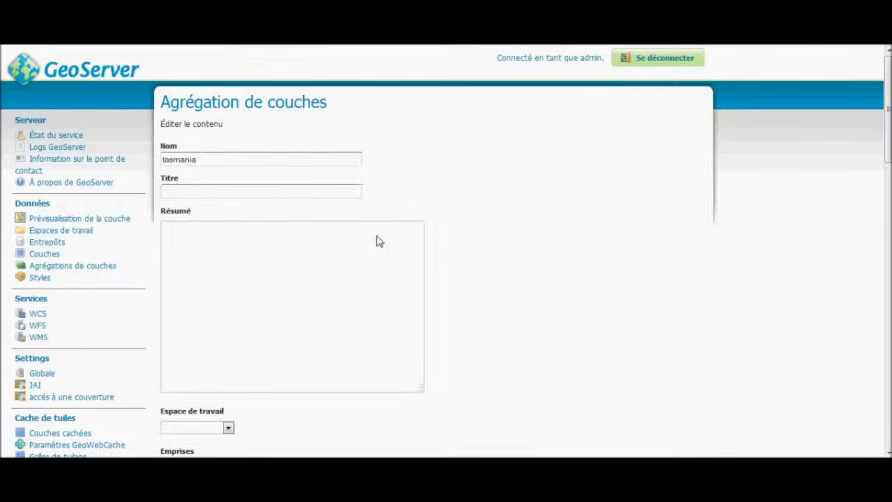
scroll(516, 253, "down", 5)
scroll(382, 216, "down", 3)
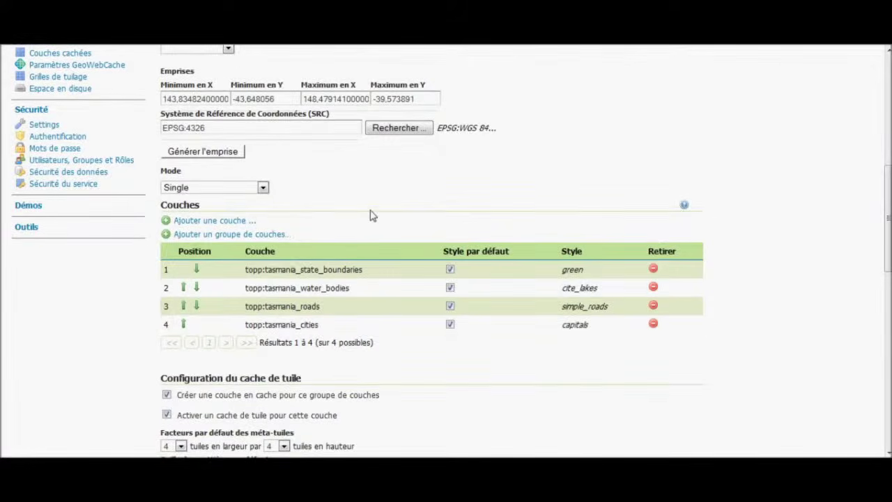
scroll(363, 217, "down", 4)
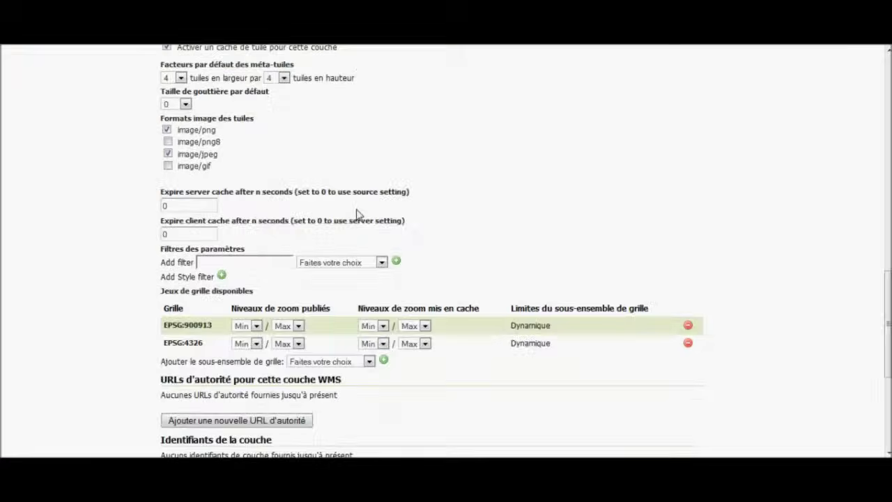
scroll(369, 276, "up", 15)
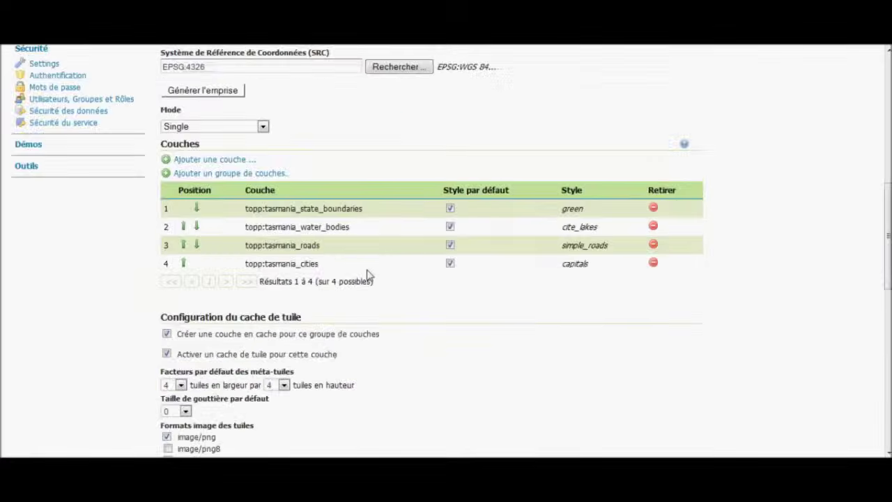
scroll(418, 196, "down", 3)
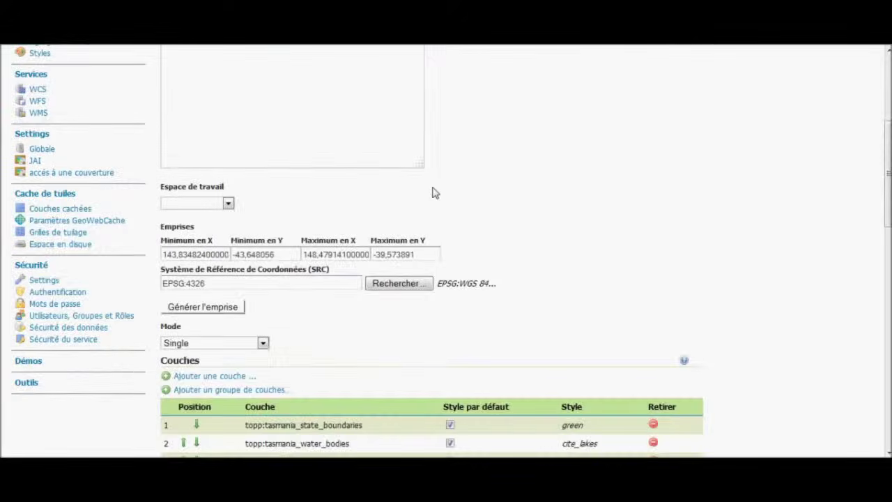
scroll(432, 193, "down", 4)
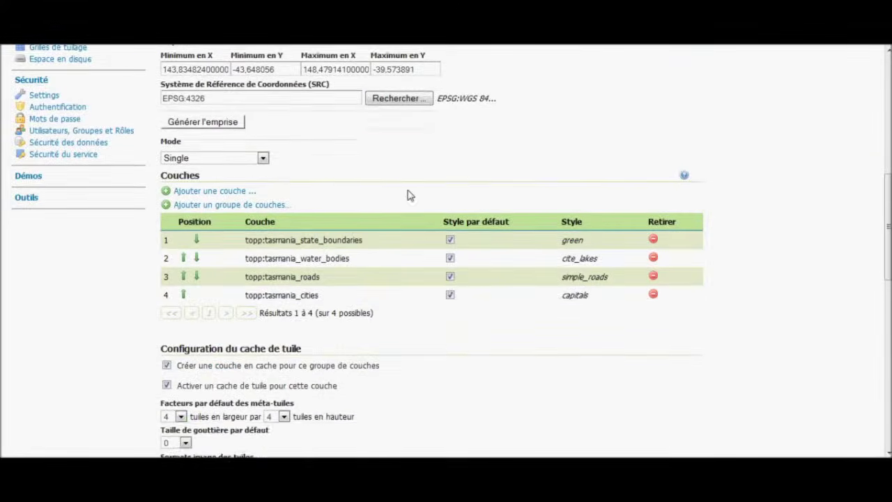
scroll(410, 196, "down", 1)
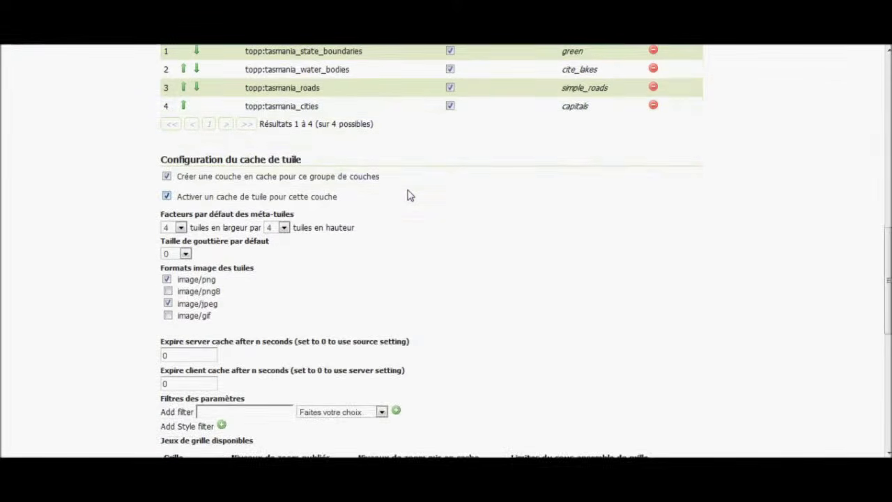
scroll(401, 199, "down", 4)
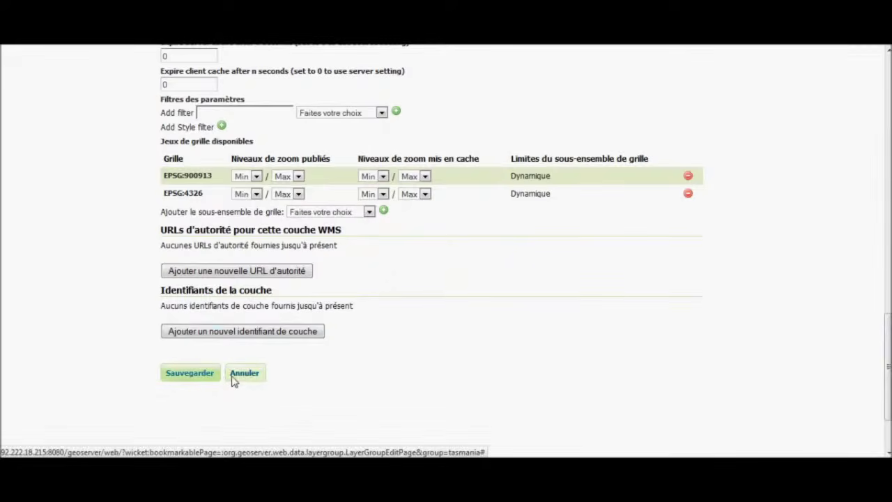
left_click(244, 374)
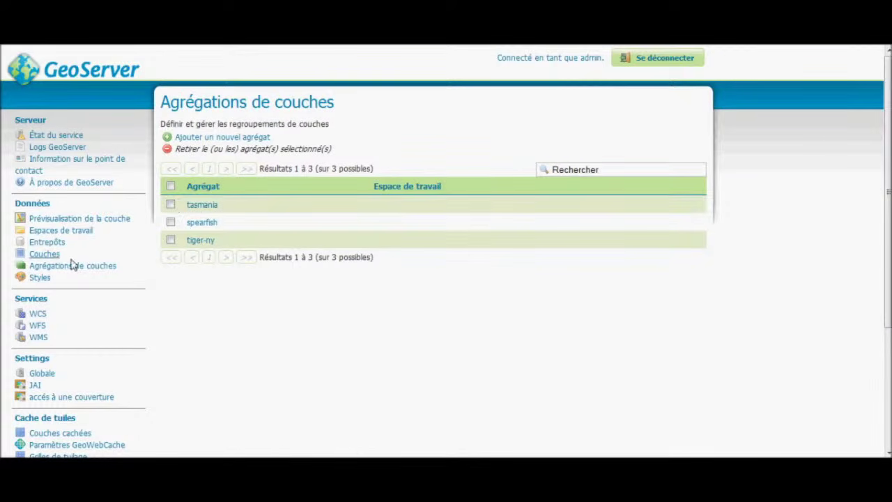
left_click(49, 255)
Reopen the sfdem layer from the published layers list and save it again.
scroll(346, 320, "down", 4)
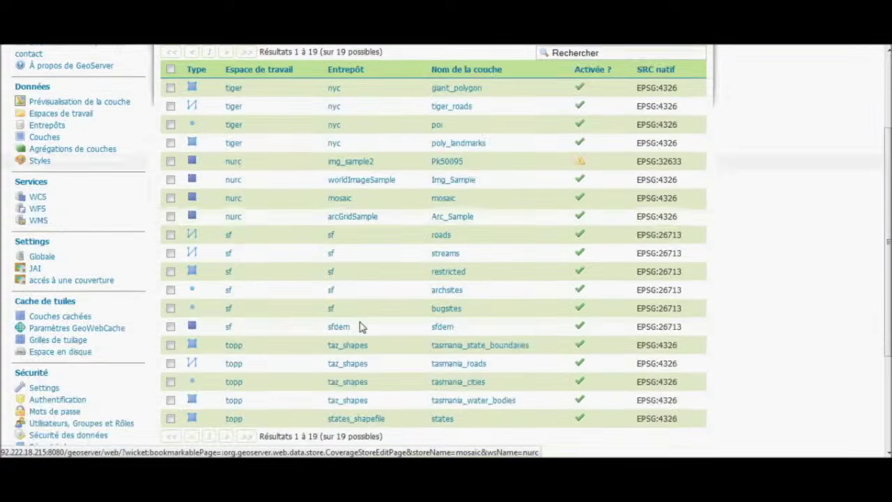
scroll(346, 319, "up", 4)
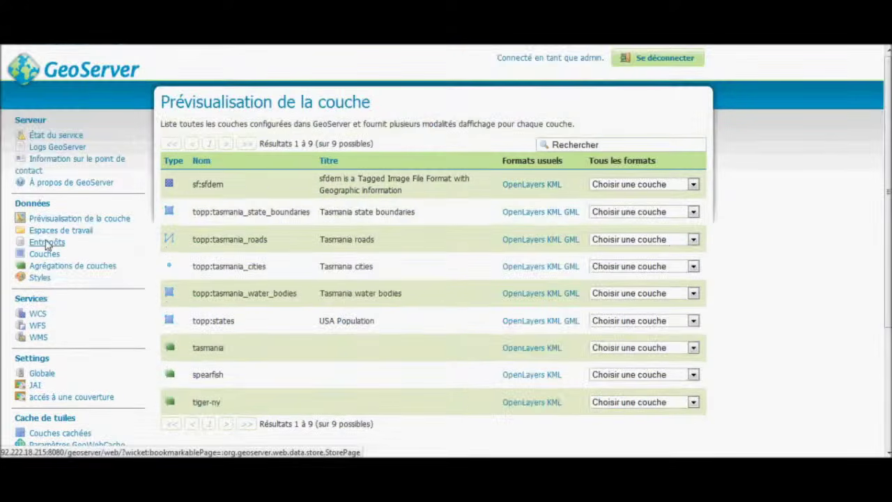
left_click(44, 255)
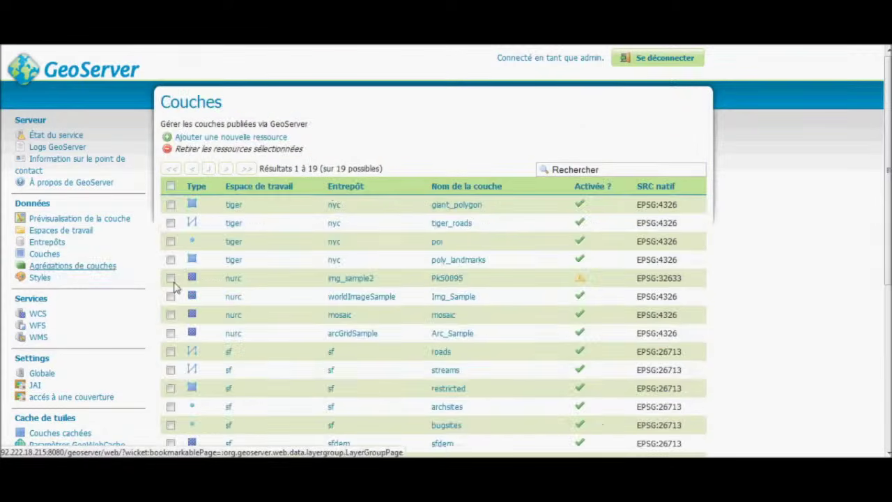
scroll(242, 301, "down", 4)
scroll(242, 302, "down", 1)
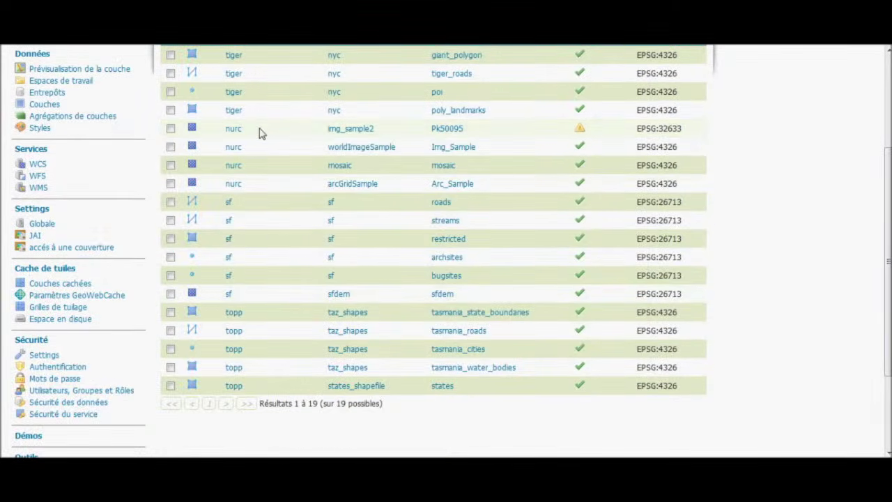
left_click(446, 295)
scroll(187, 292, "down", 15)
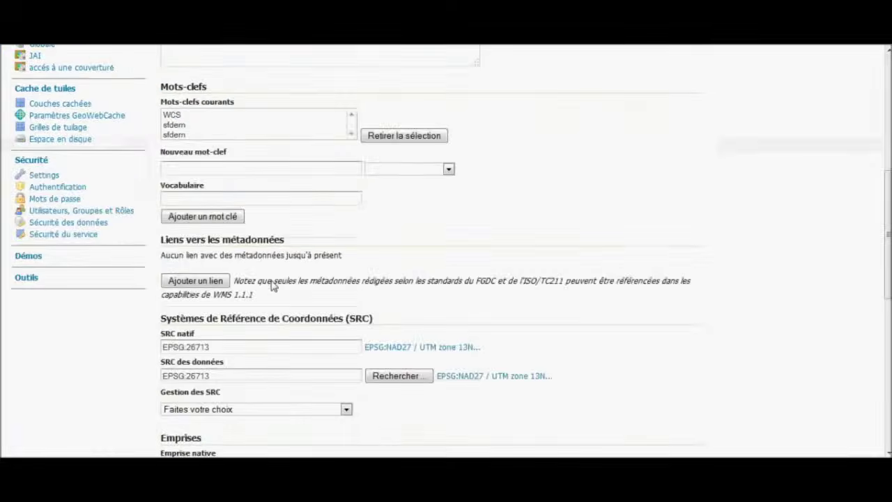
left_click(190, 368)
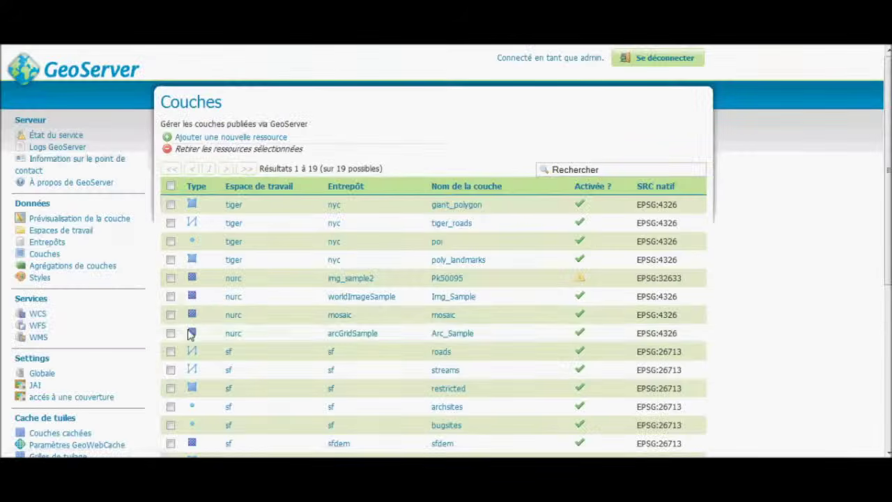
Reopen the tasmania_state_boundaries layer and save its settings again.
left_click(102, 219)
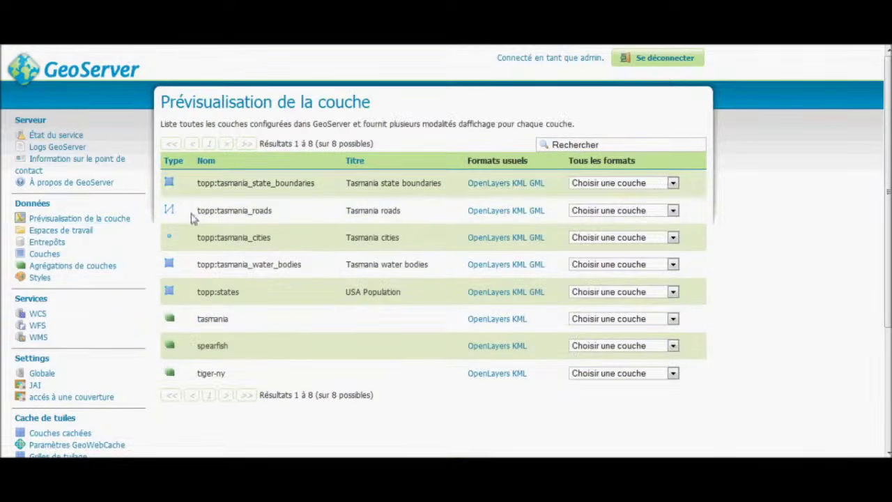
left_click(56, 255)
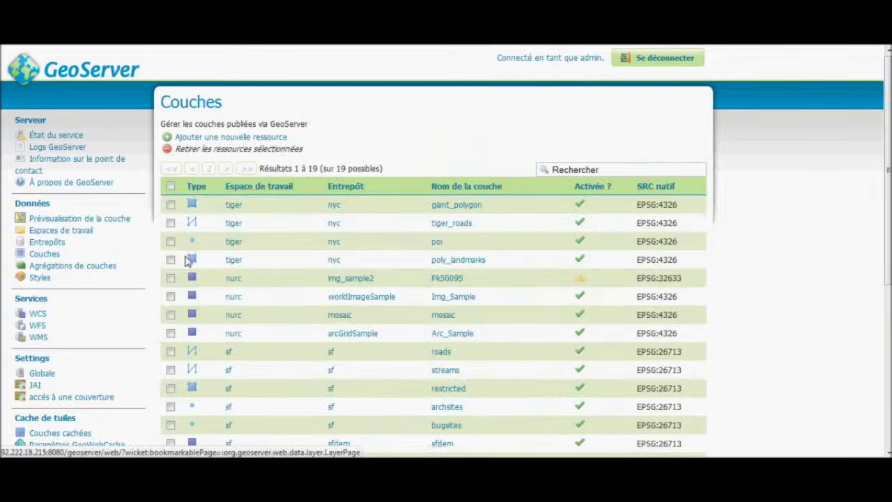
scroll(321, 267, "down", 5)
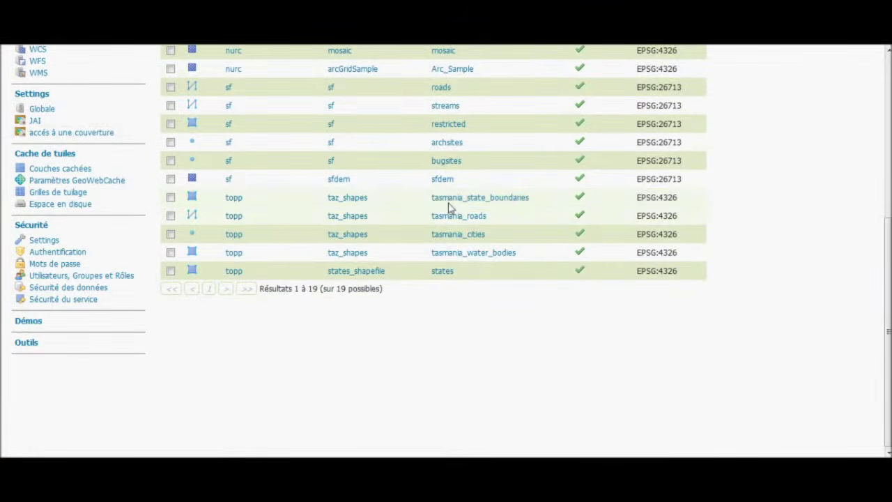
left_click(452, 198)
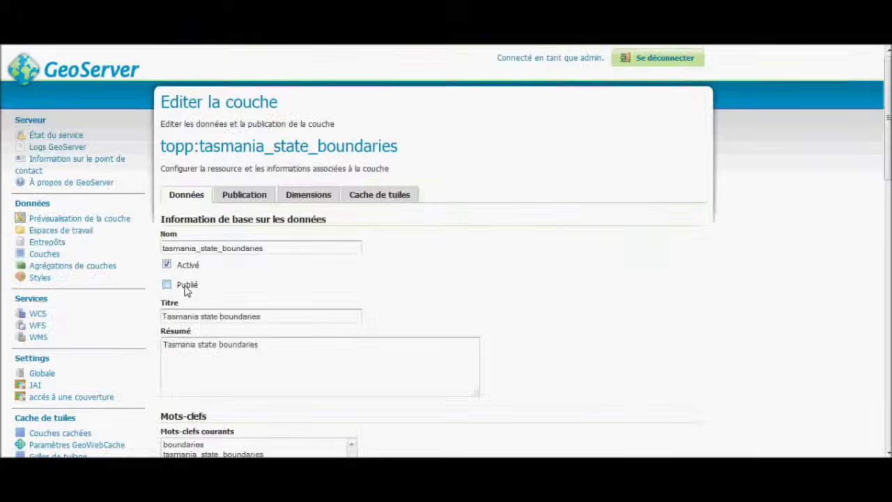
scroll(187, 291, "down", 10)
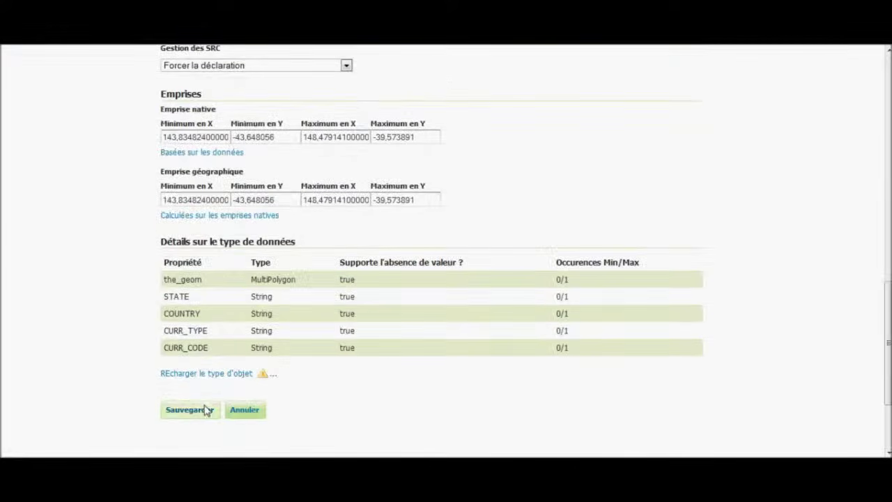
left_click(203, 409)
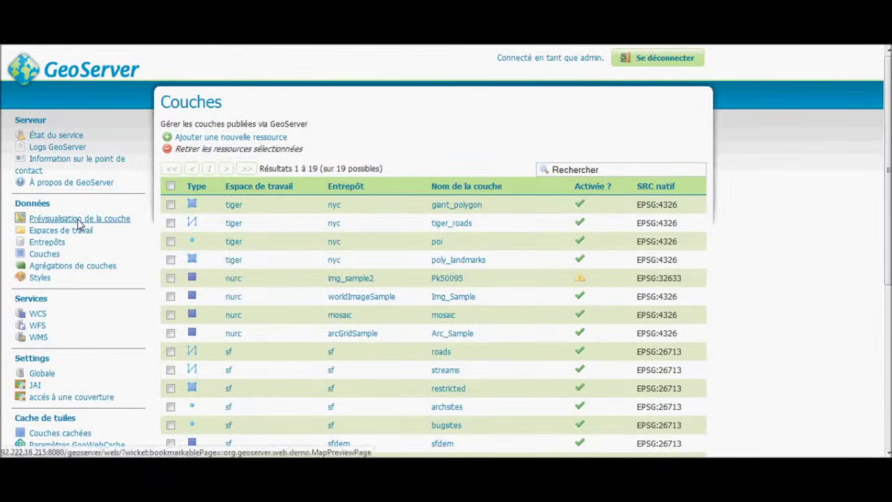
Preview the tasmania_cities layer on a map from the layer preview list.
left_click(79, 220)
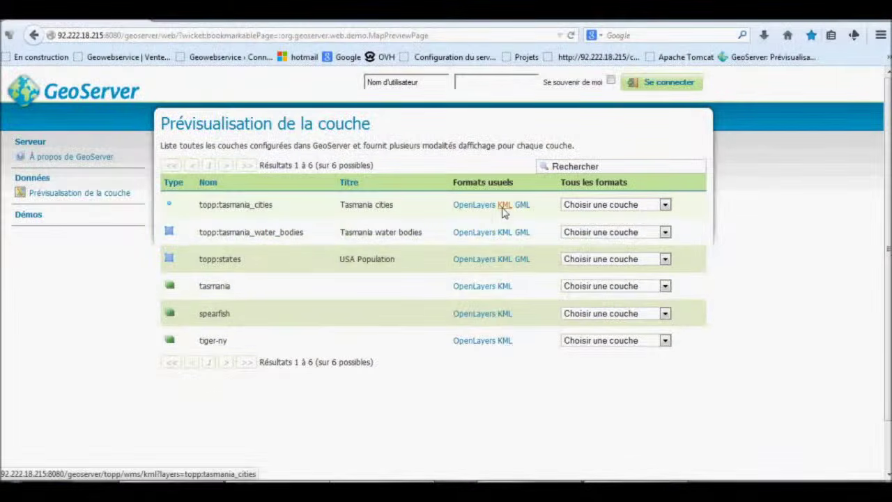
left_click(485, 210)
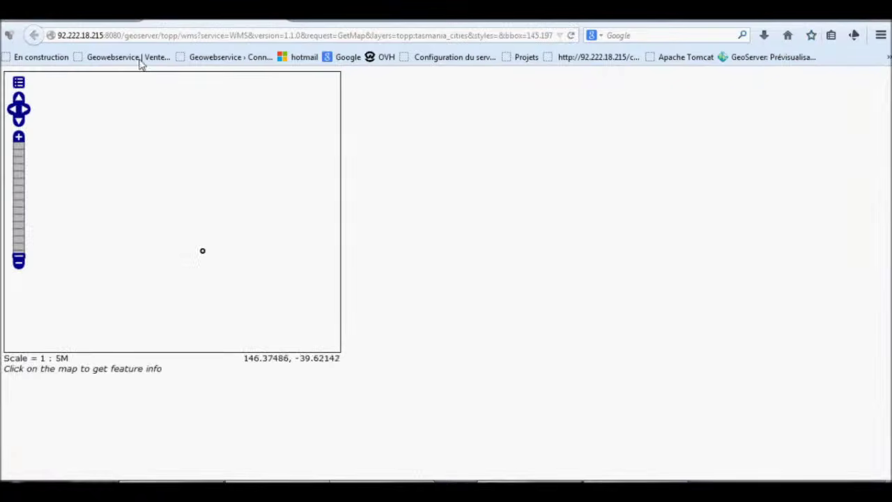
left_click(33, 35)
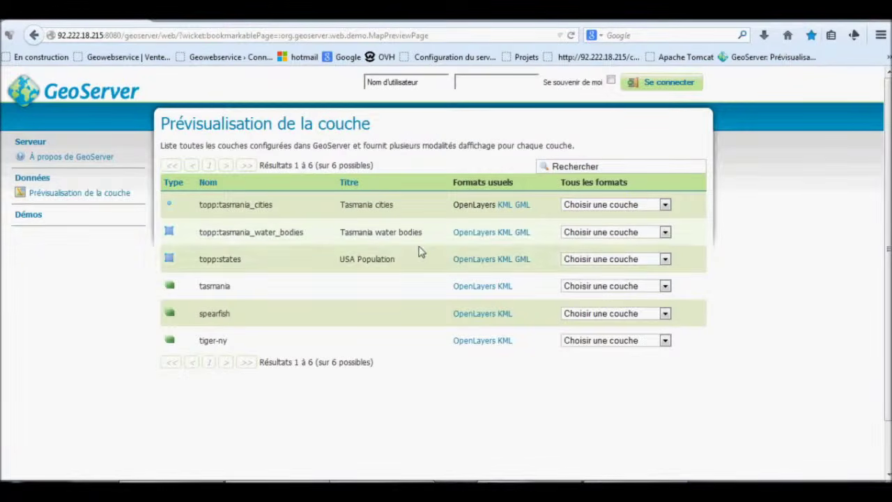
Preview the coloured topp:states map, then copy its KML link address.
left_click(470, 260)
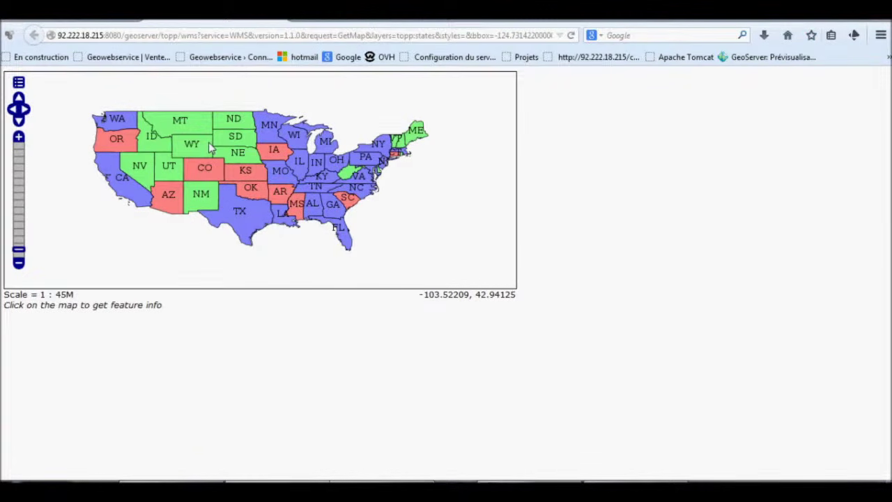
key("alt+Left")
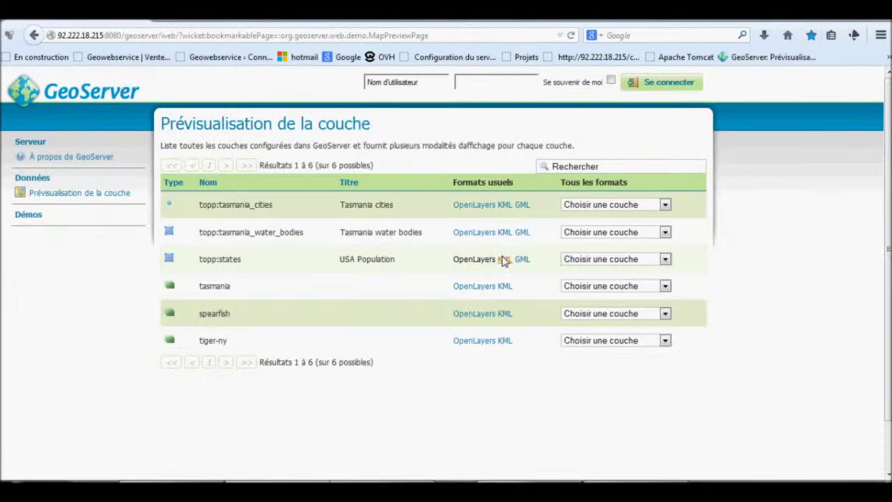
right_click(503, 260)
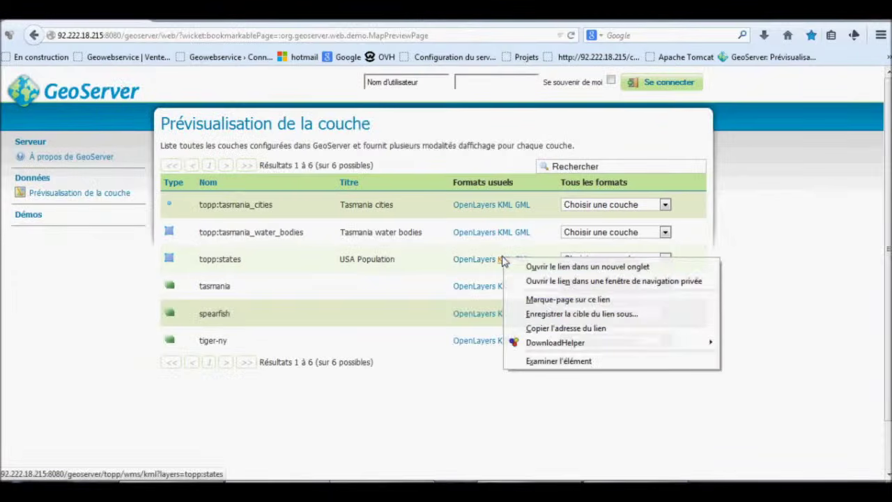
left_click(553, 328)
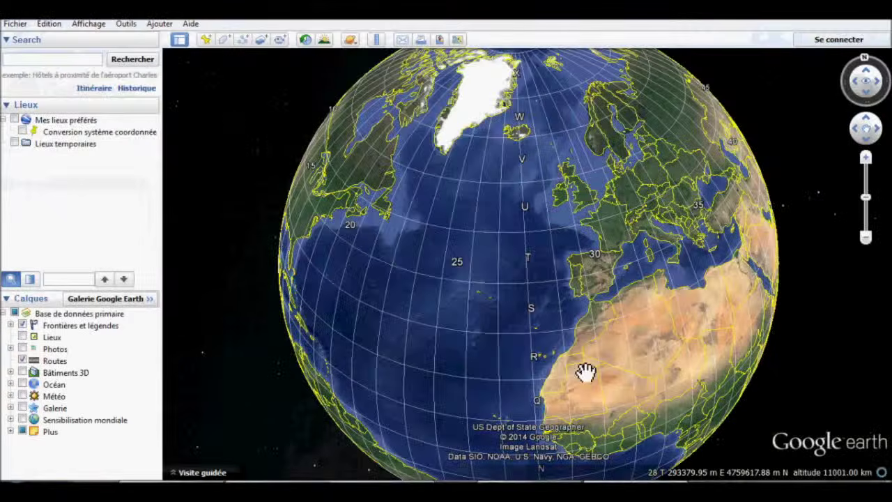
Start a new Google Earth network link named 'Lien Geoserver'.
left_click_drag(540, 293, 532, 293)
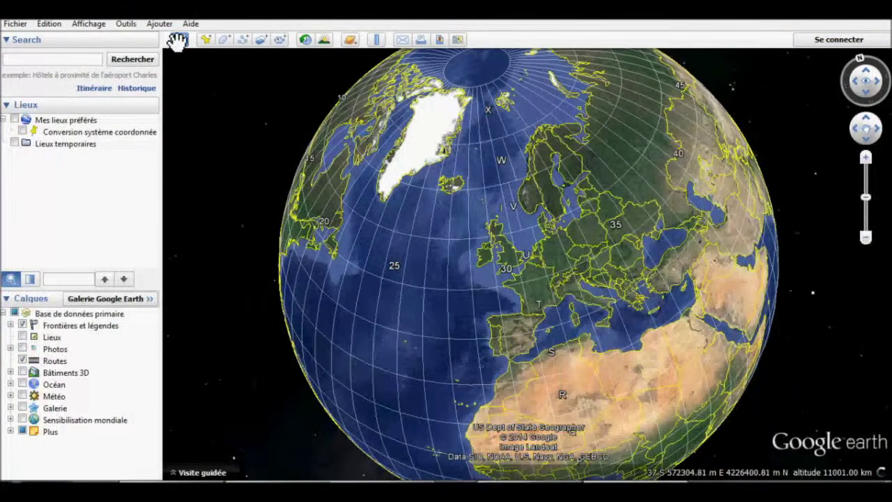
left_click(132, 25)
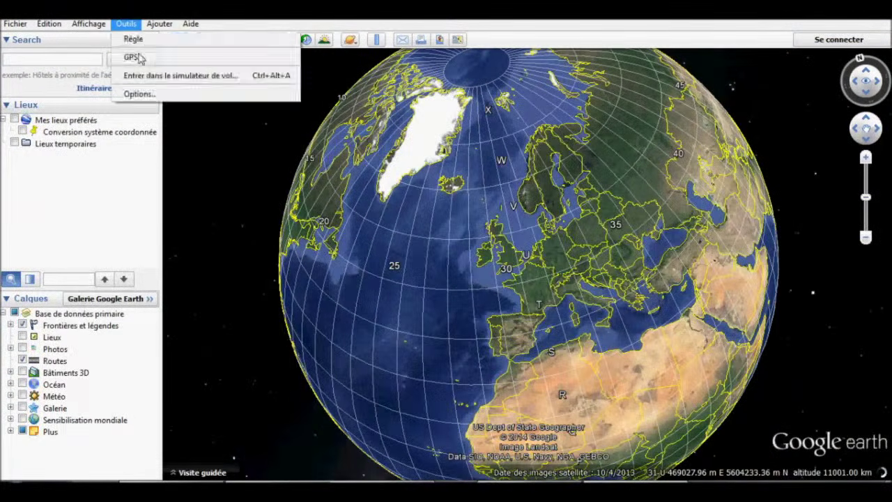
mouse_move(158, 29)
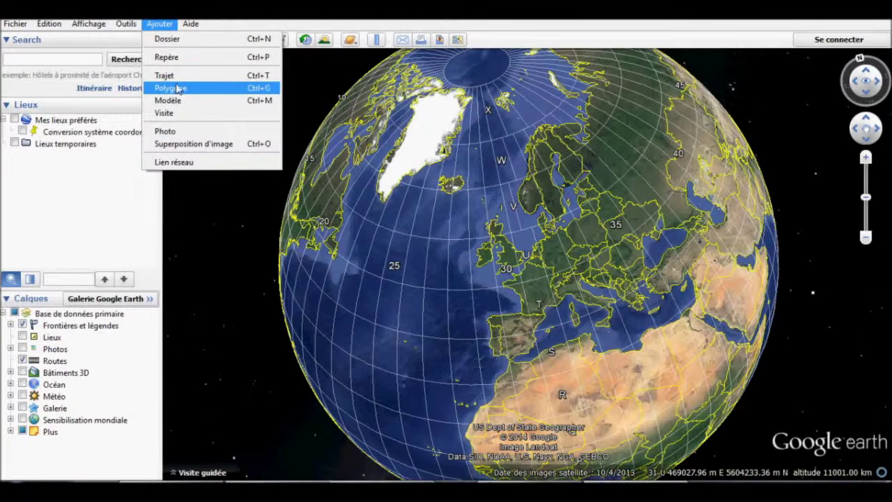
left_click(212, 163)
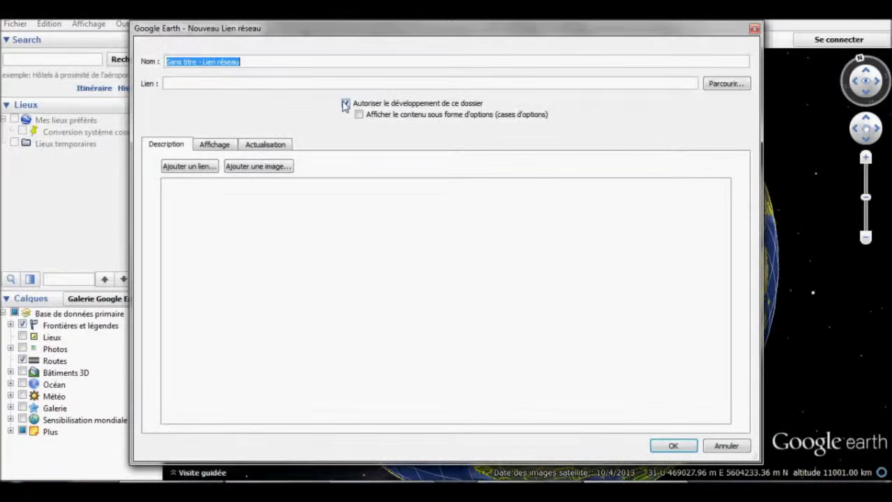
type("Lien Geoserver")
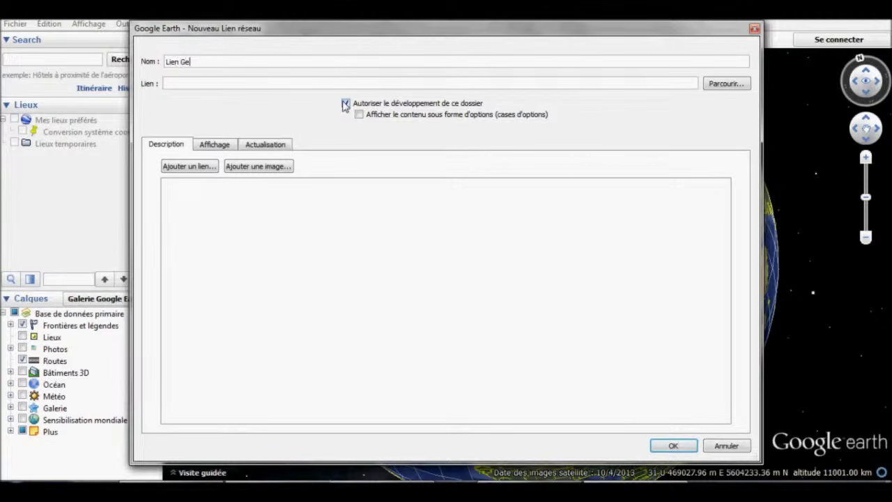
Paste the copied topp:states KML address as the link and confirm it.
left_click(226, 83)
type("http://92.222.18.215:8080/geoserver/topp/wms/kml?layers=topp:states")
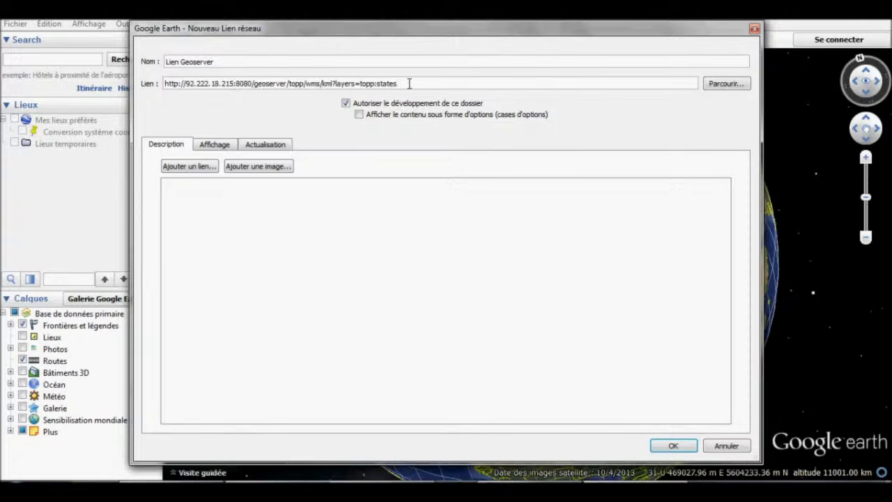
left_click_drag(409, 83, 165, 77)
key("ctrl+c")
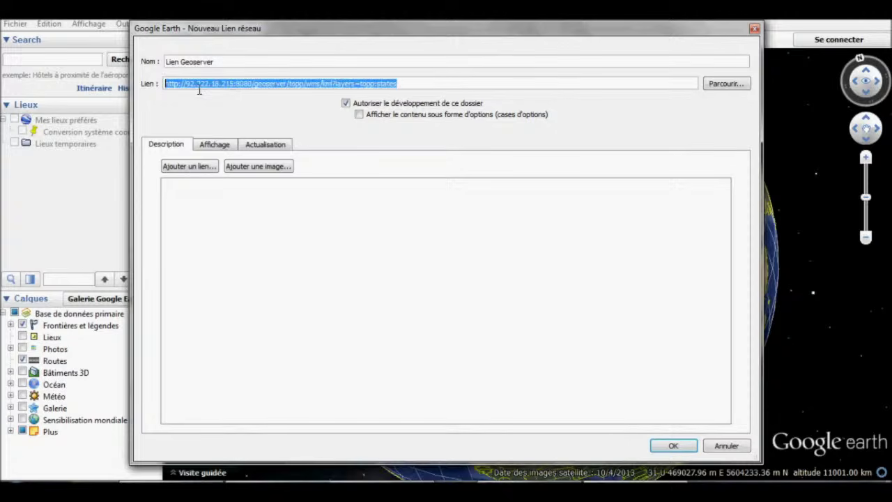
key("Delete")
right_click(200, 85)
left_click(228, 146)
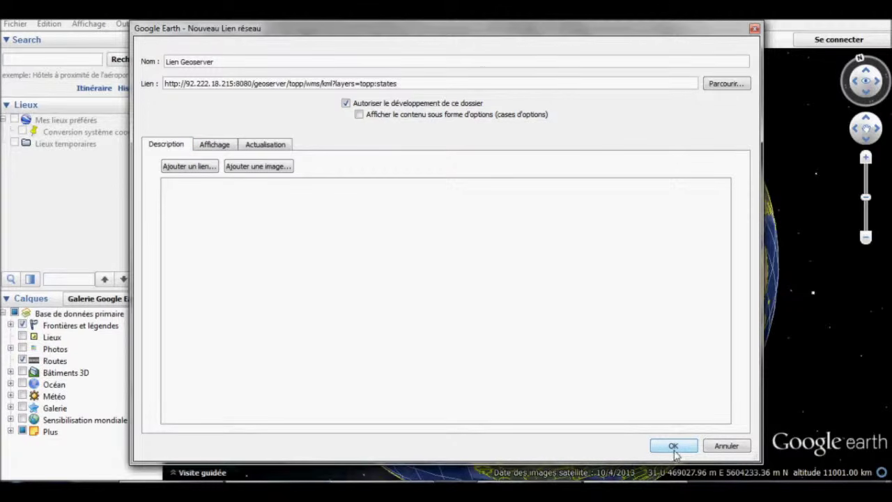
left_click(674, 448)
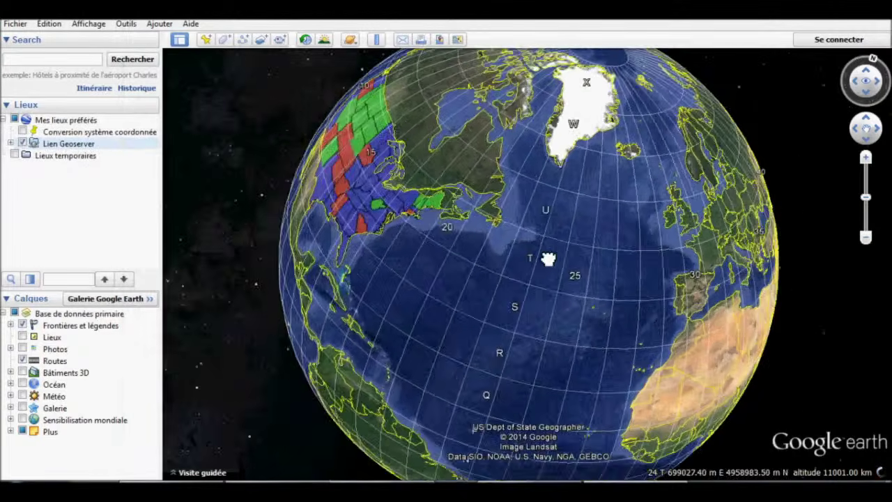
Bring the coloured US states overlay into view and inspect Wyoming's info balloon.
left_click_drag(298, 265, 444, 309)
left_click_drag(448, 188, 410, 298)
scroll(534, 282, "down", 5)
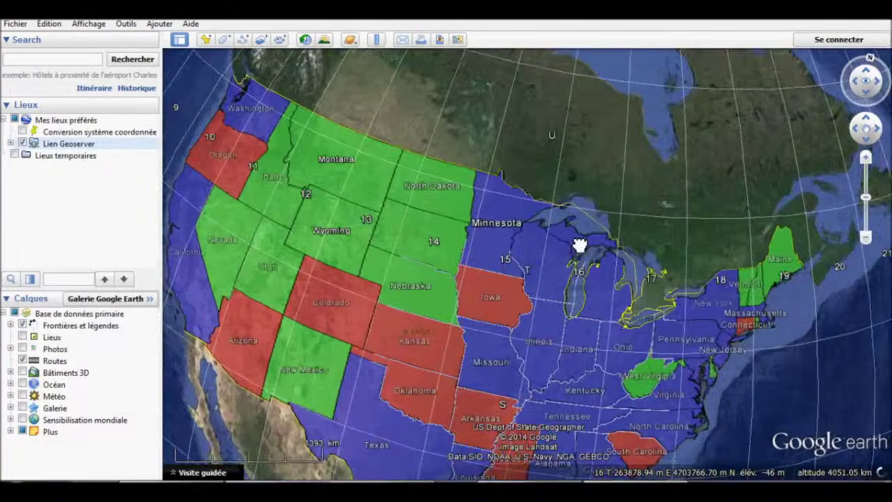
left_click_drag(580, 245, 605, 221)
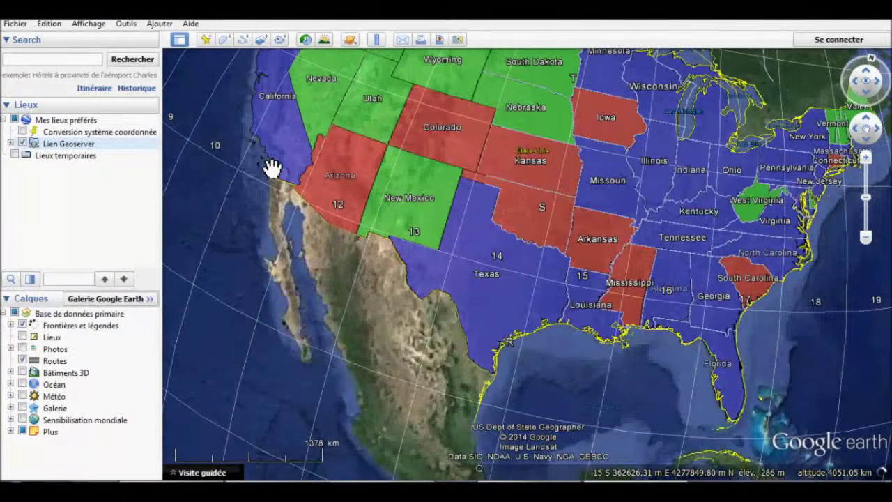
left_click_drag(272, 167, 507, 219)
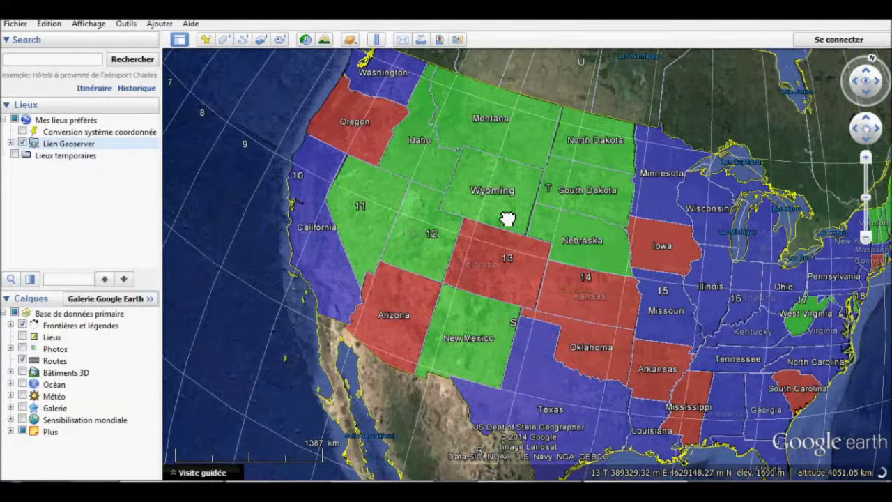
left_click(508, 219)
left_click(568, 81)
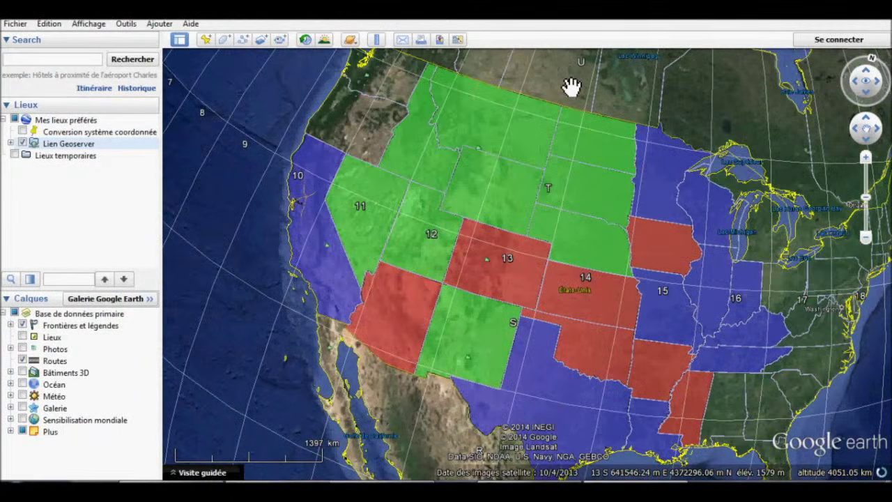
Pan south toward Texas and expand the Lien Geoserver entry in Places.
scroll(578, 328, "up", 3)
left_click_drag(578, 327, 573, 186)
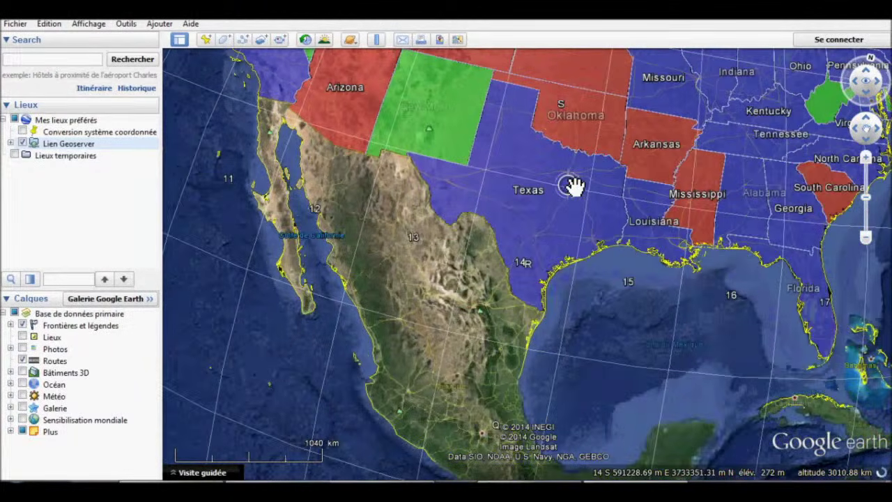
scroll(508, 295, "down", 5)
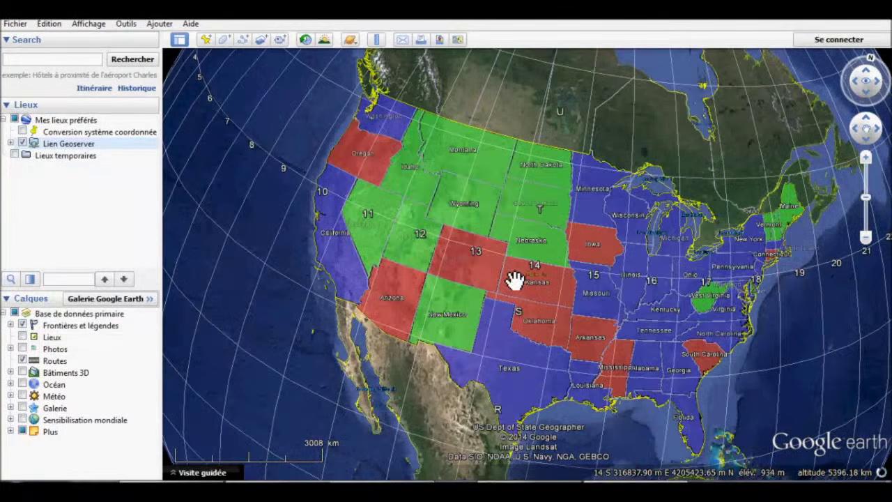
left_click(11, 143)
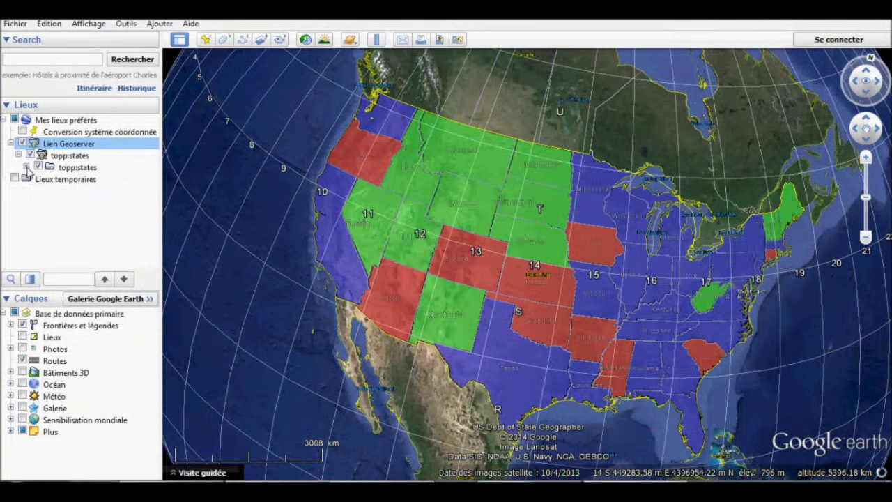
Expand the topp:states folder to list each state and reposition the US map.
left_click(25, 168)
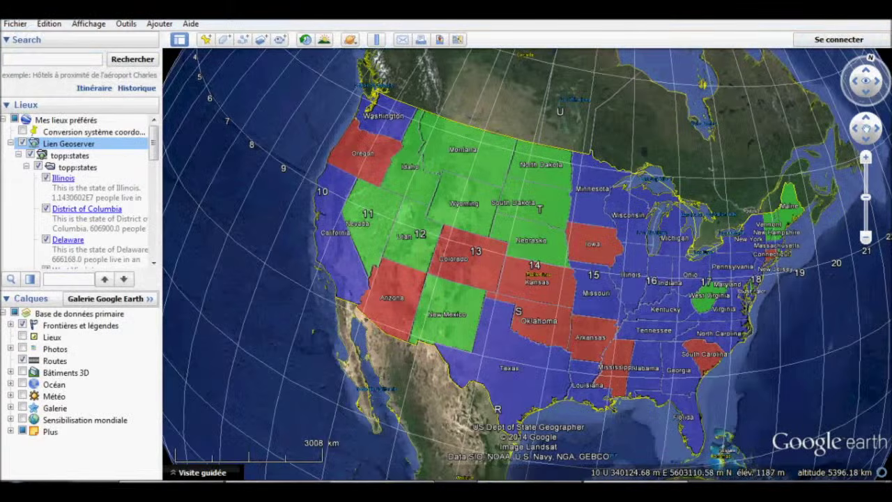
left_click_drag(534, 185, 512, 175)
scroll(511, 175, "down", 3)
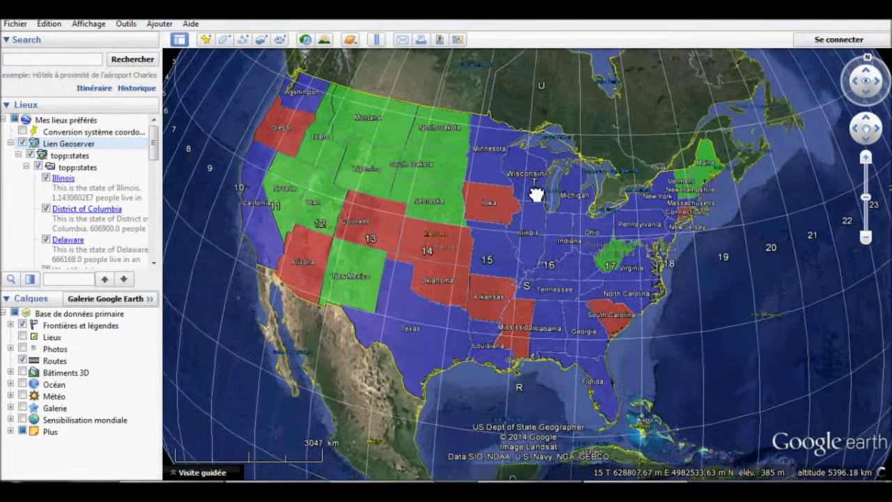
left_click_drag(522, 230, 588, 226)
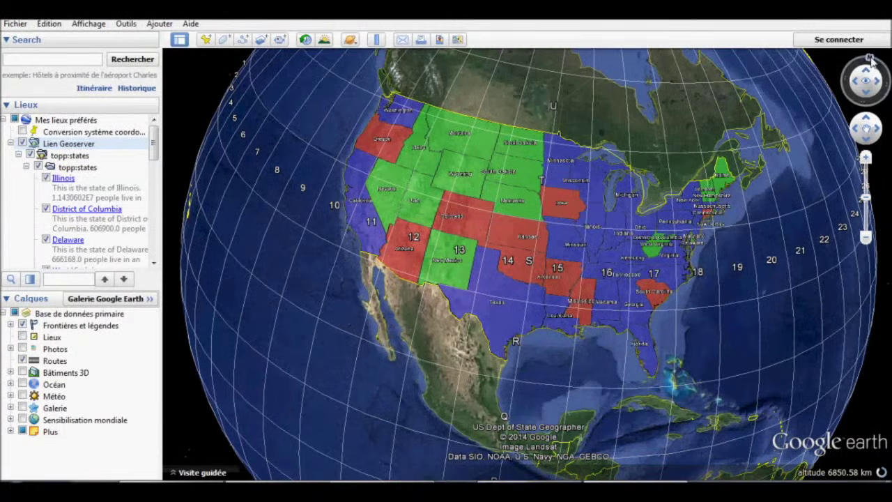
left_click_drag(869, 59, 865, 59)
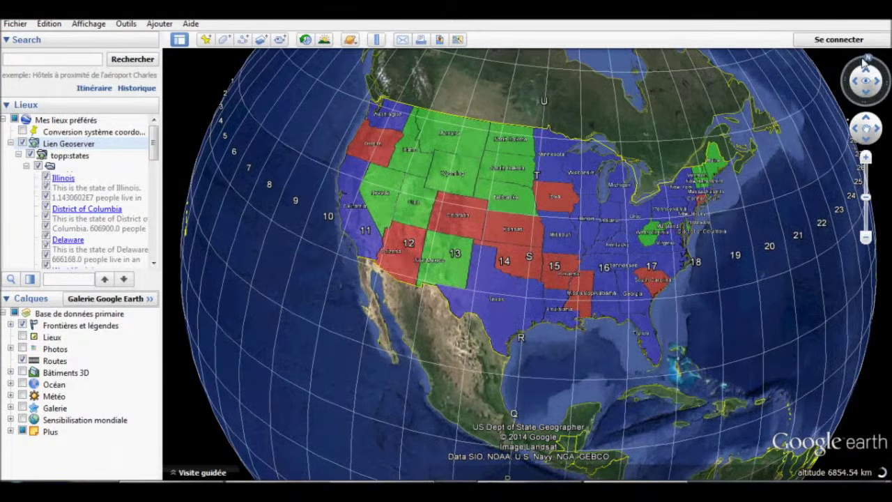
scroll(508, 239, "up", 2)
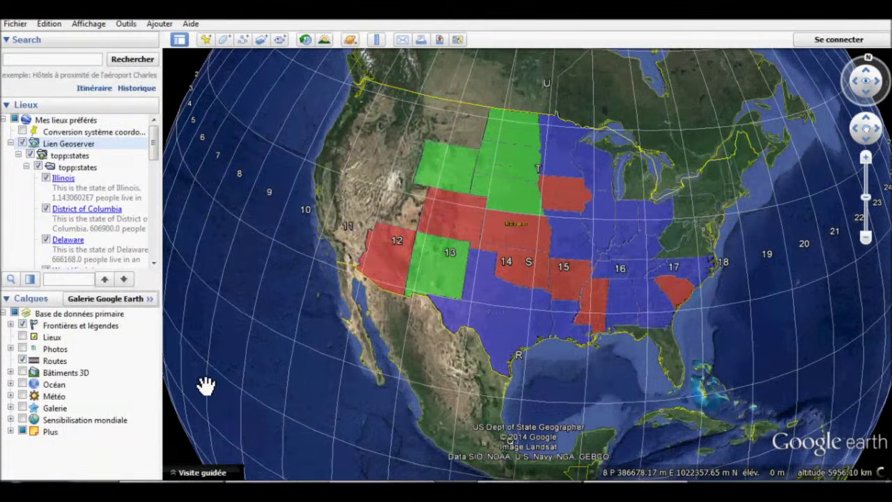
Turn off the Affichage > Grille lines and centre Kansas in the view.
left_click(88, 26)
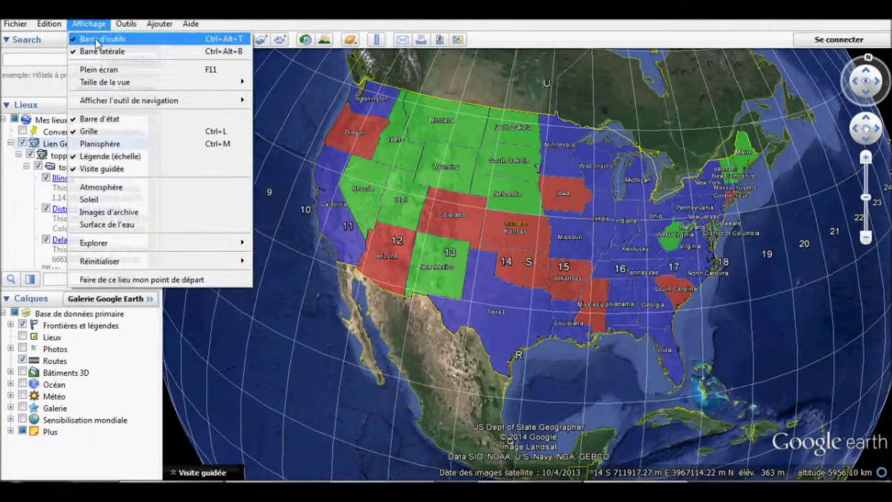
left_click(120, 132)
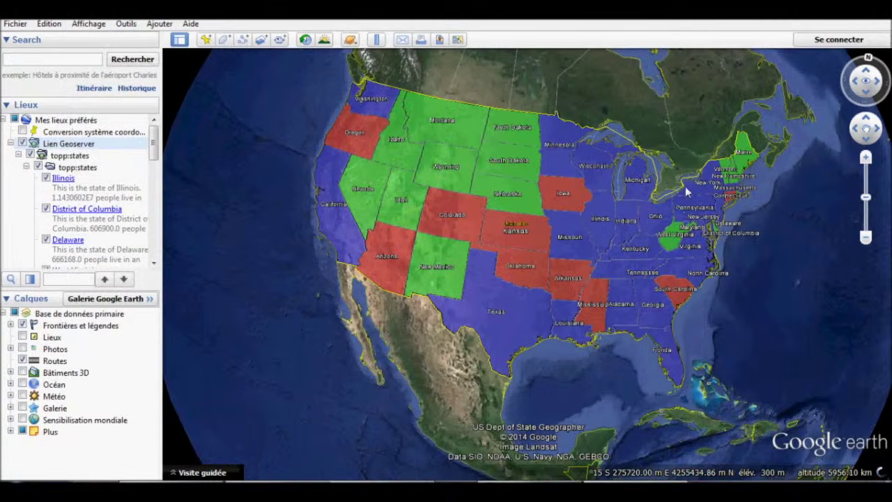
scroll(673, 167, "up", 3)
scroll(680, 197, "down", 2)
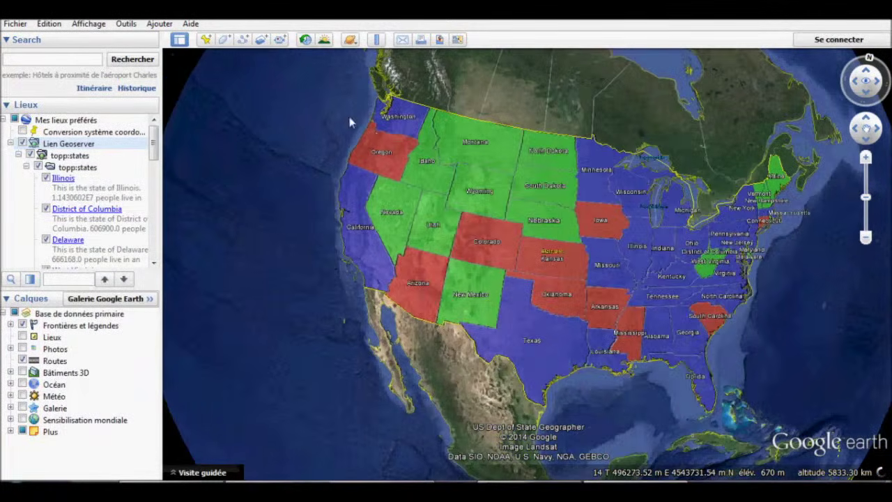
left_click_drag(311, 133, 276, 173)
left_click_drag(819, 211, 821, 61)
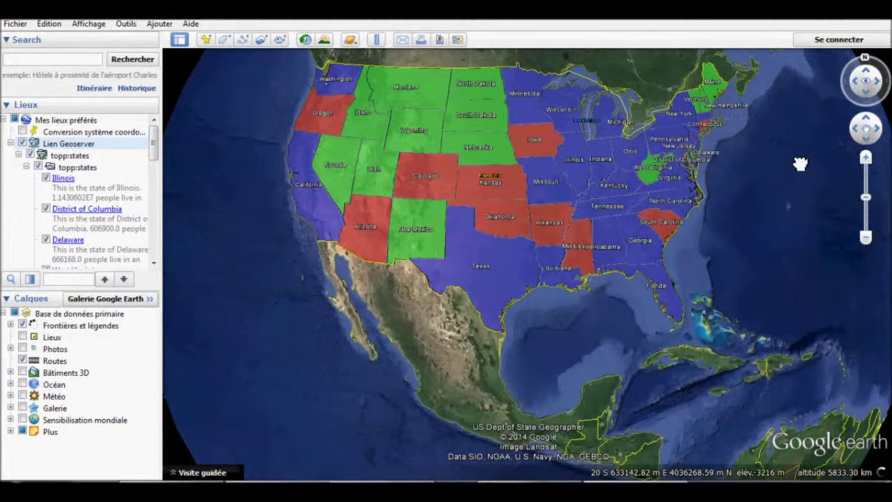
scroll(452, 170, "up", 2)
left_click_drag(452, 169, 512, 199)
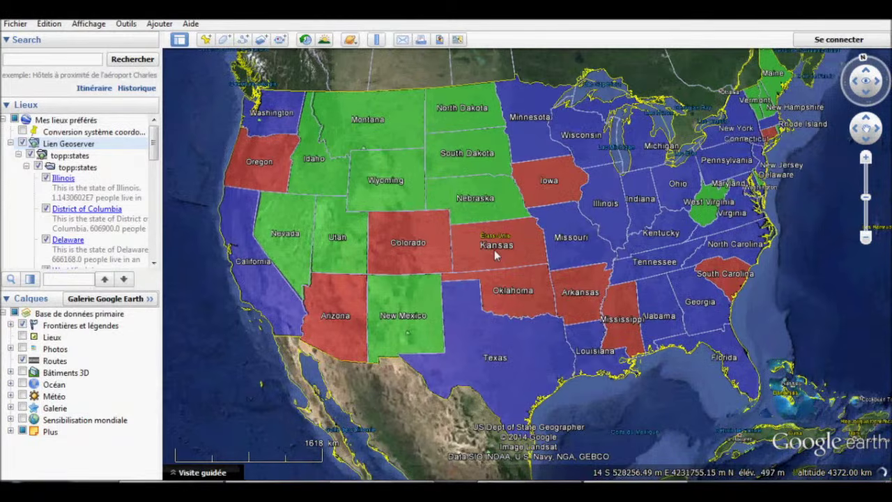
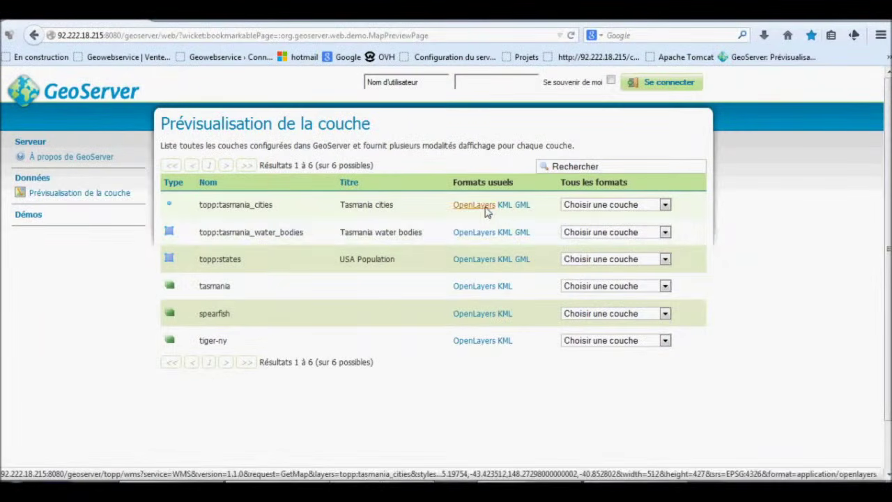
Check the OpenLayers map previews of tasmania_cities and topp:states, returning to the list each time.
left_click(488, 207)
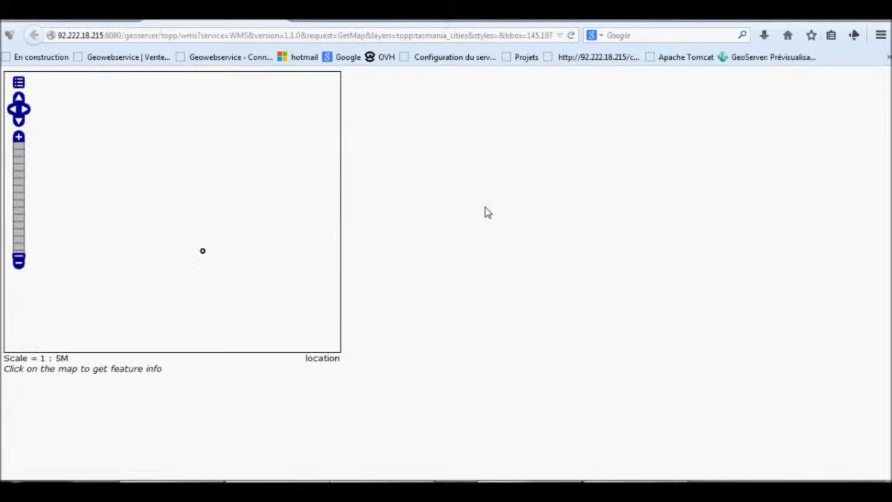
left_click(88, 20)
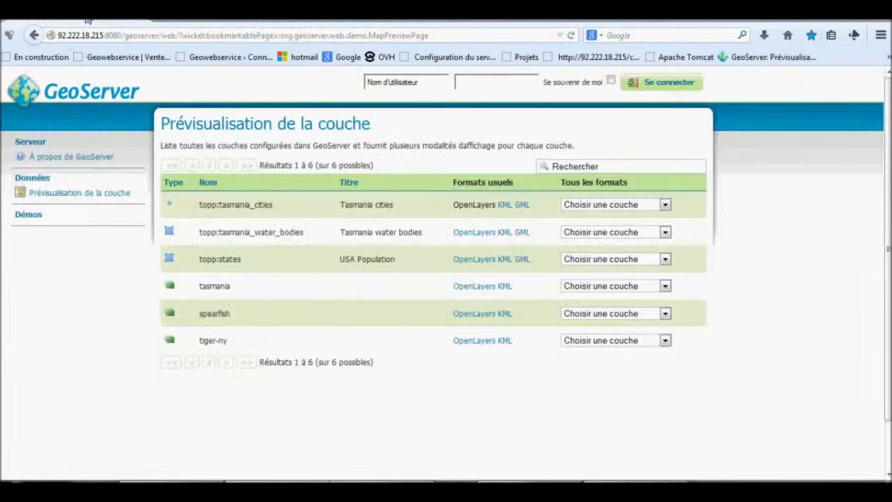
left_click(462, 260)
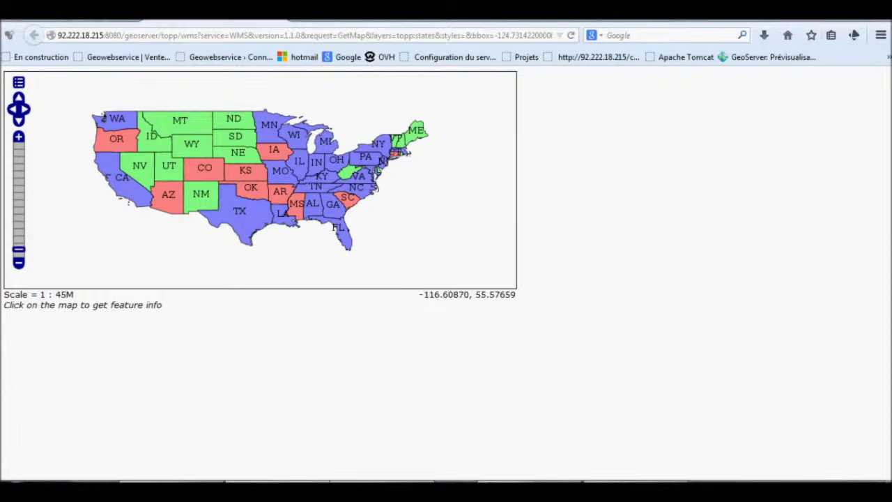
key("alt+Left")
Copy the topp:states KML link address, then bring up Google Earth and turn the globe toward Europe.
right_click(503, 260)
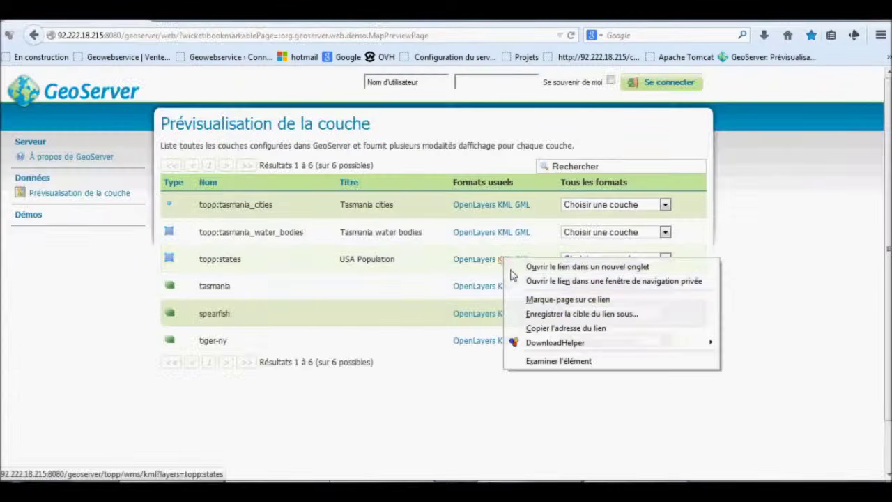
left_click(555, 329)
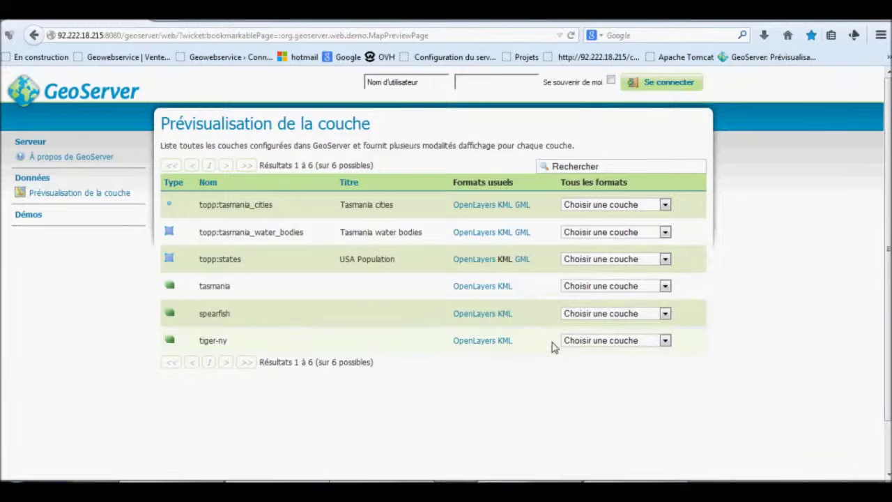
left_click(639, 483)
left_click_drag(594, 259, 534, 297)
left_click_drag(677, 236, 699, 283)
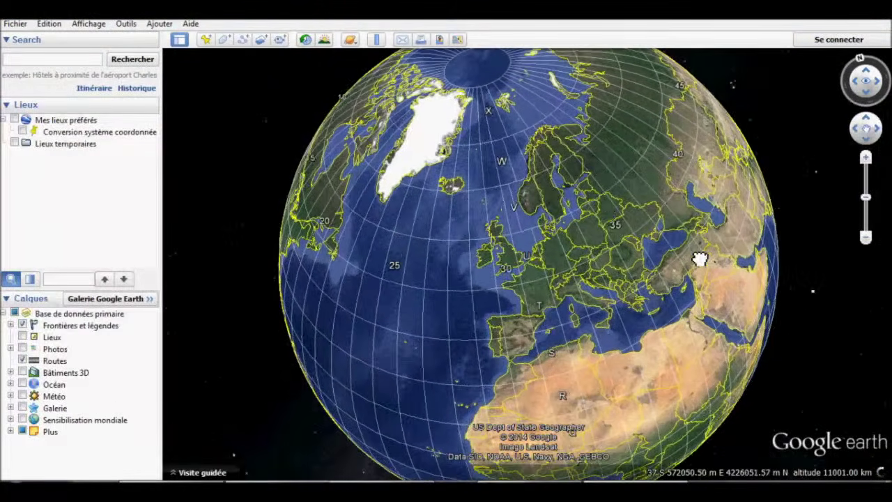
Add a network link named 'Lien Geoserver' with the copied topp:states KML address as its link.
left_click(126, 24)
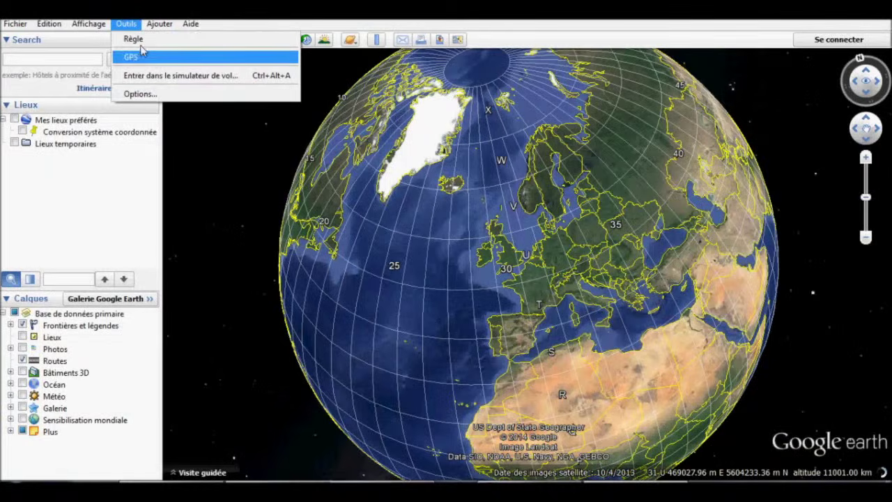
mouse_move(159, 25)
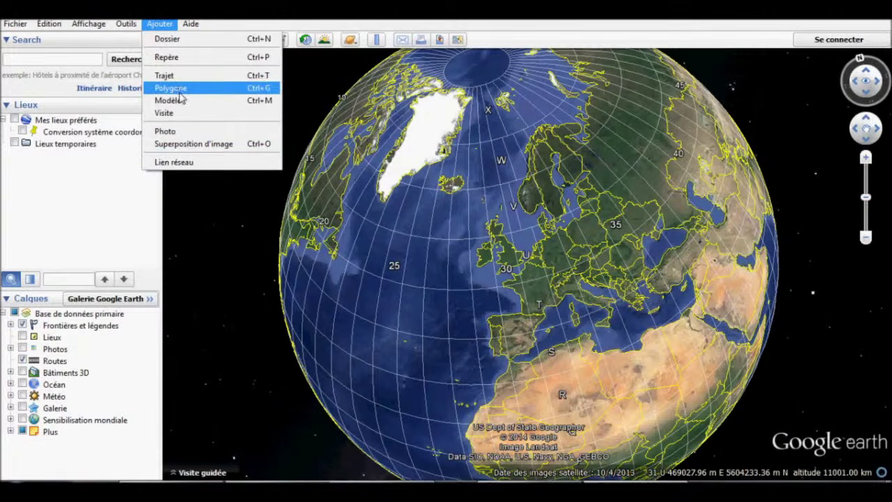
left_click(213, 166)
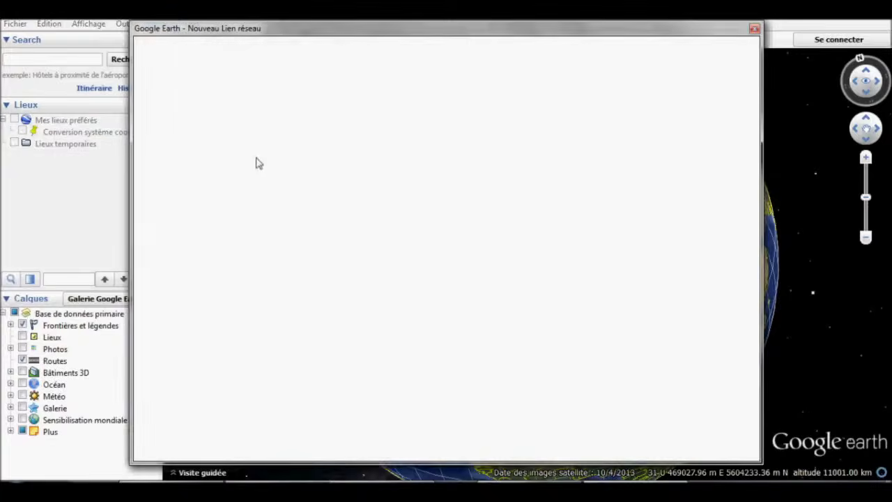
type("Lien")
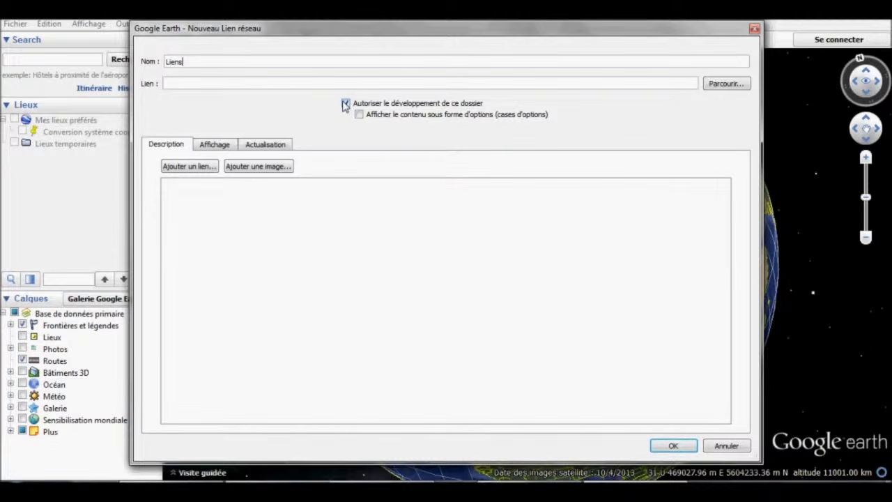
type(" Geoserver")
left_click(226, 83)
type("http://92.222.18.215:8080/geoserver/topp/wms/kml?layers=topp:states")
left_click_drag(408, 84, 163, 78)
key("BackSpace")
right_click(199, 83)
left_click(220, 146)
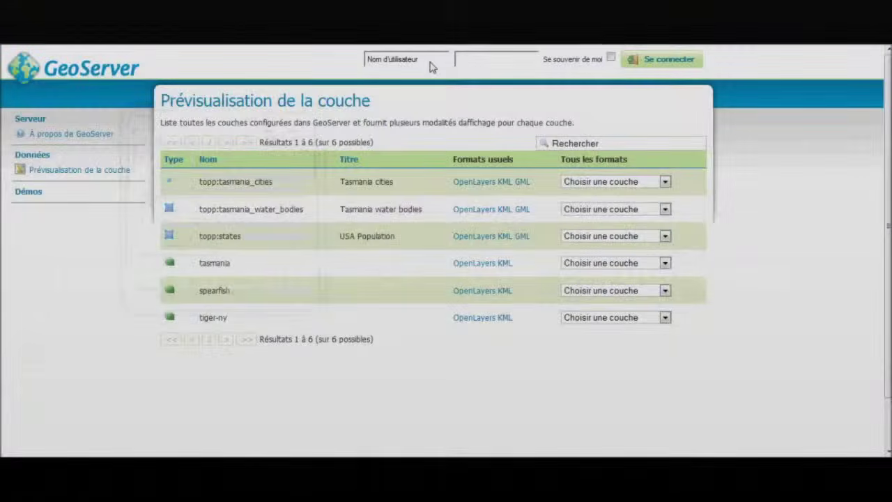
Sign in to GeoServer with the admin account.
left_click(431, 63)
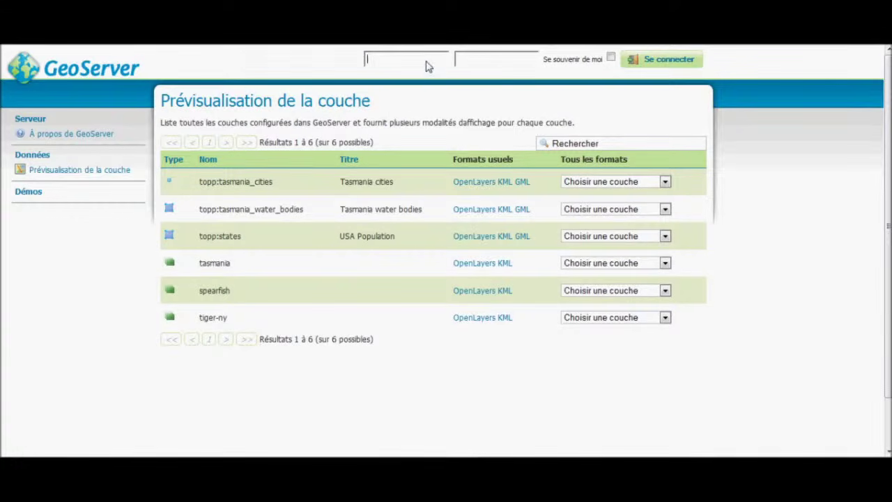
type("admin")
key("Return")
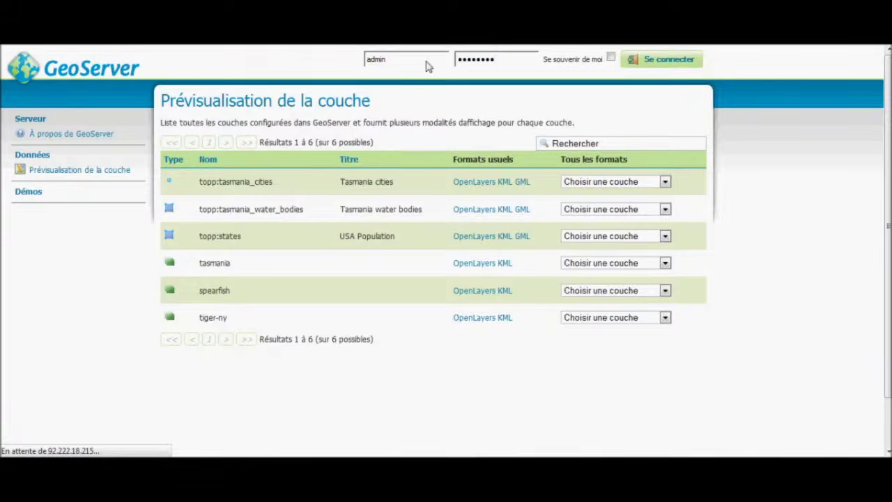
Open Utilisateurs, Groupes et Rôles and show the Utilisateurs/Groupes tab.
scroll(2, 297, "down", 3)
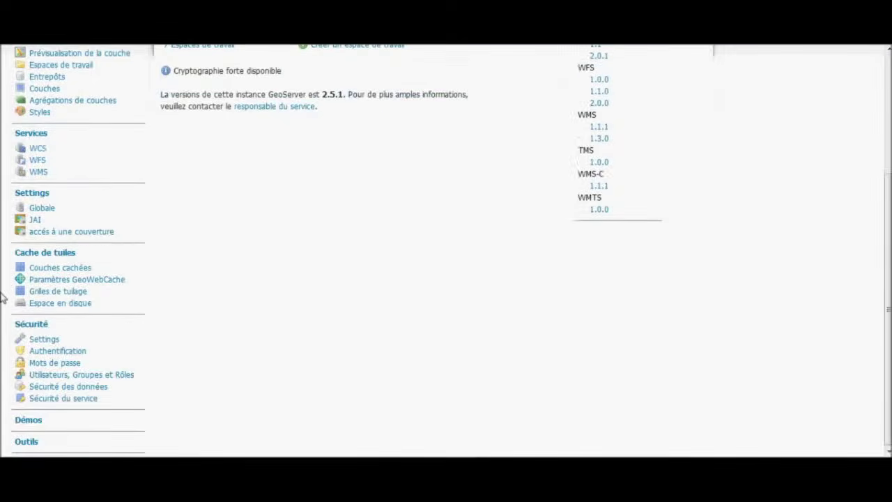
left_click(60, 382)
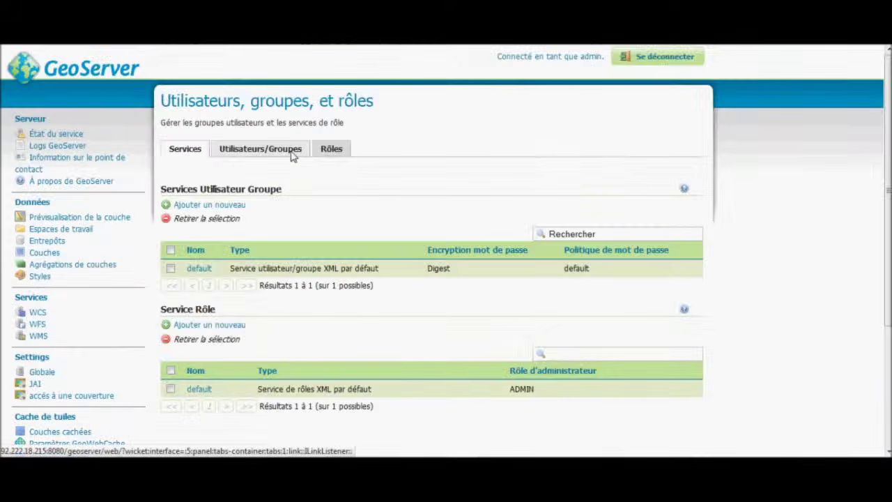
left_click(293, 154)
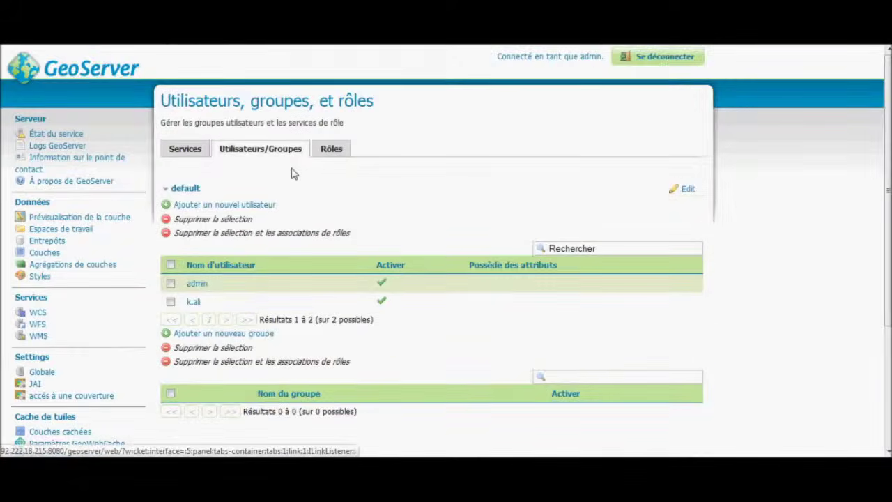
Start a new user named test and enter its password and confirmation.
left_click(211, 205)
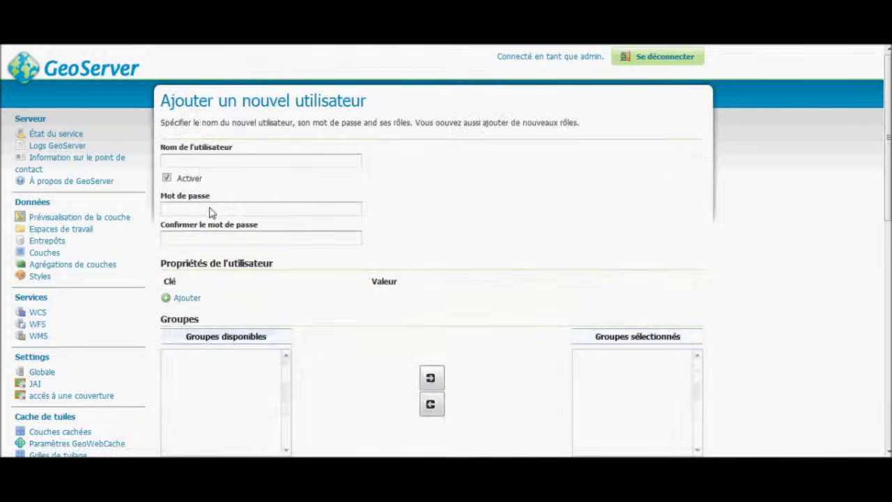
left_click(212, 163)
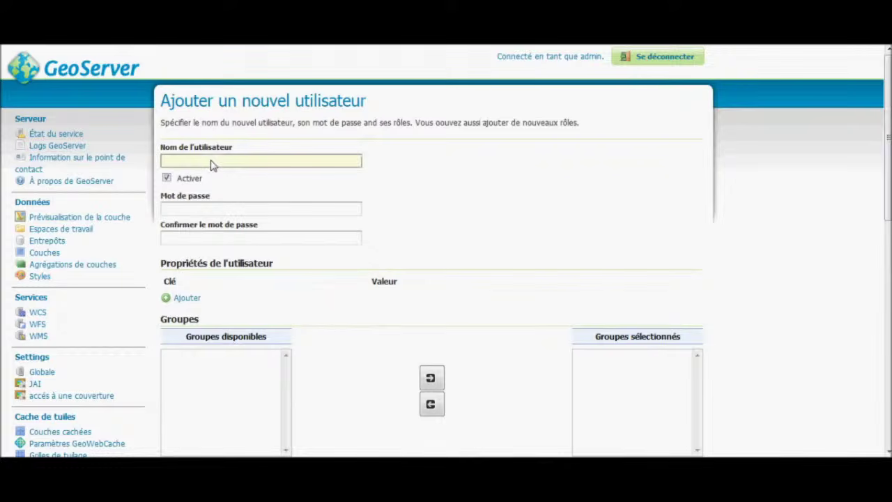
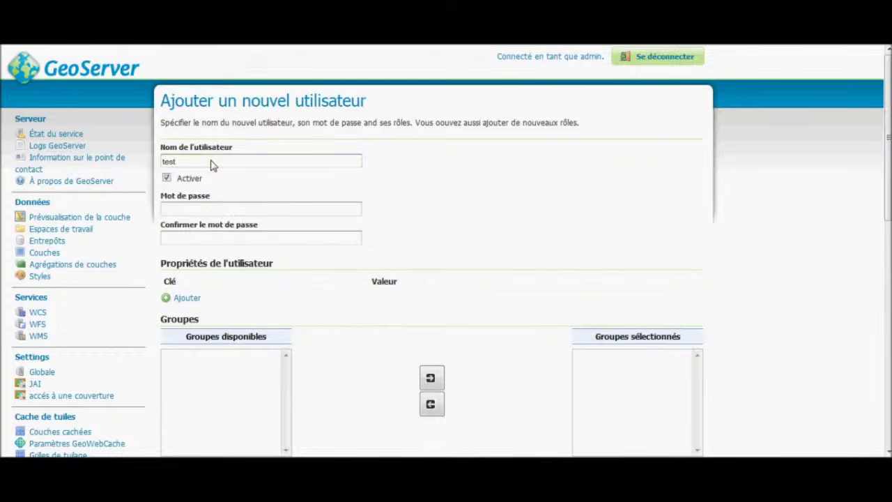
key("Tab")
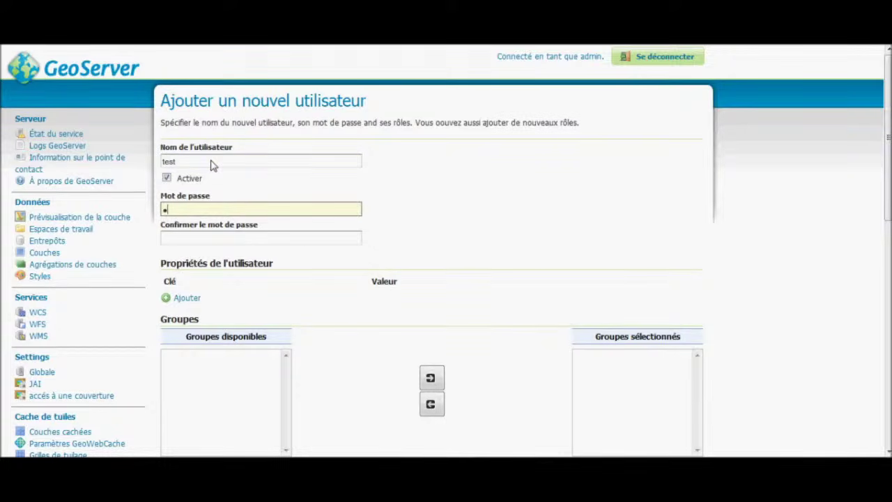
key("Tab")
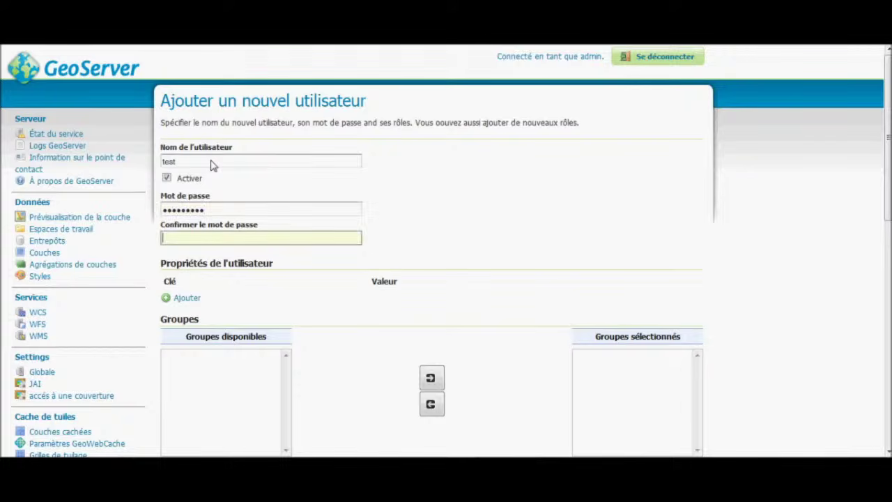
Add and remove a property row, then save the new user test.
scroll(225, 195, "down", 3)
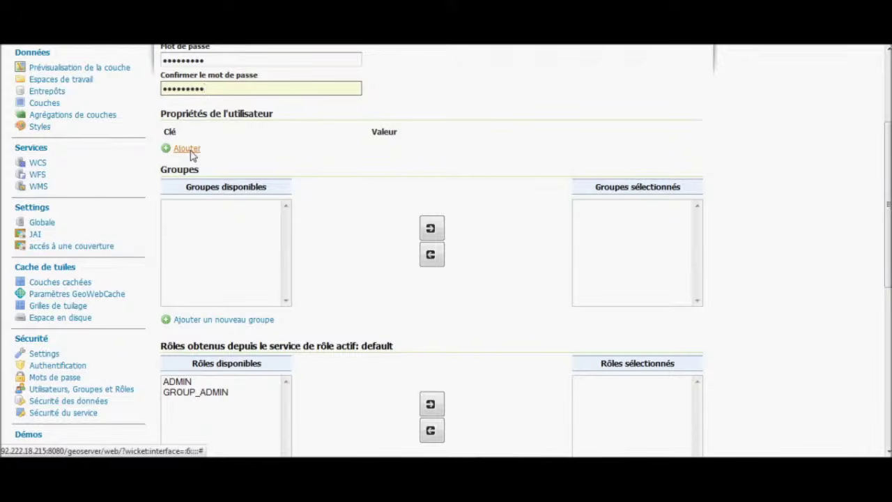
left_click(192, 151)
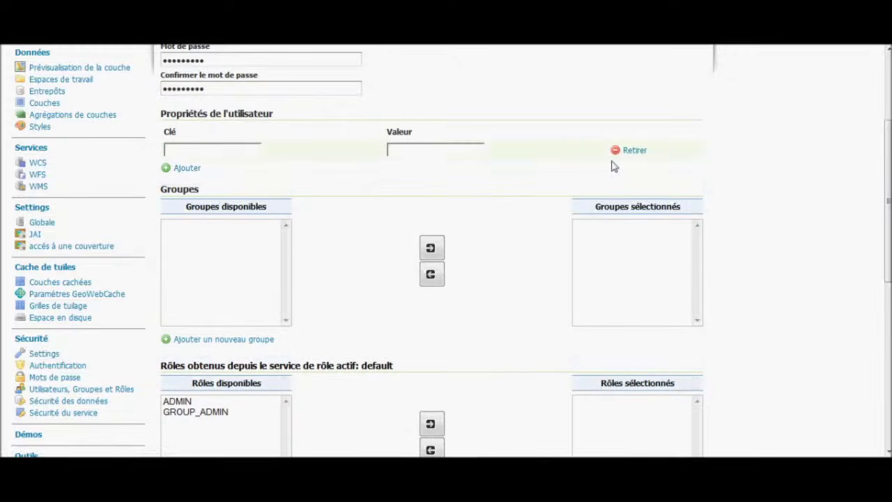
left_click(627, 152)
scroll(311, 174, "down", 8)
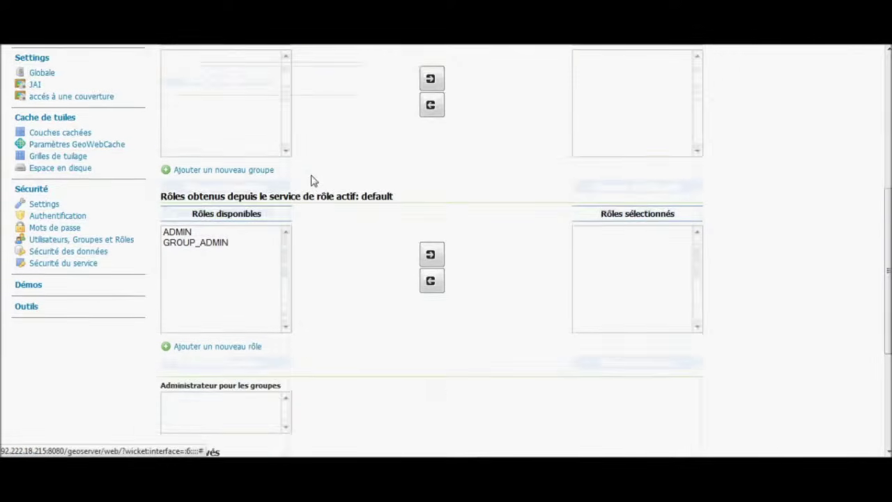
scroll(311, 181, "up", 6)
scroll(311, 182, "down", 4)
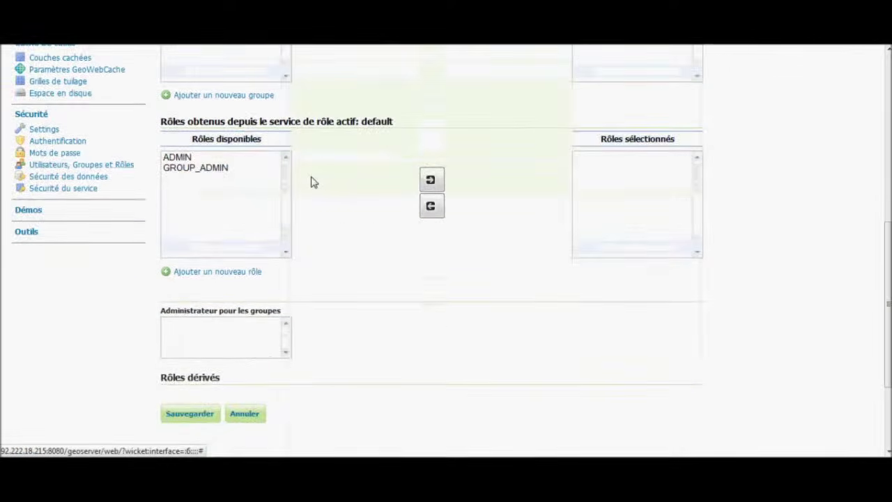
scroll(300, 185, "down", 2)
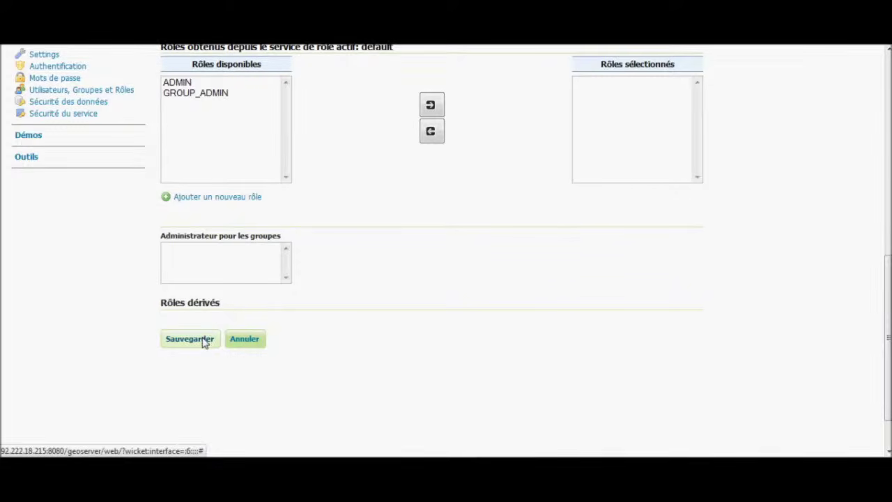
left_click(204, 342)
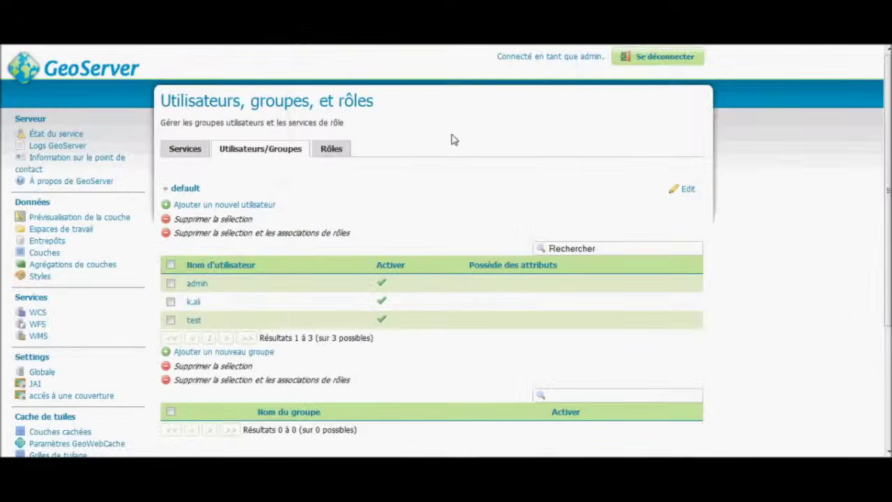
Log out, sign in as test, and view the layer preview showing only six layers.
left_click(659, 58)
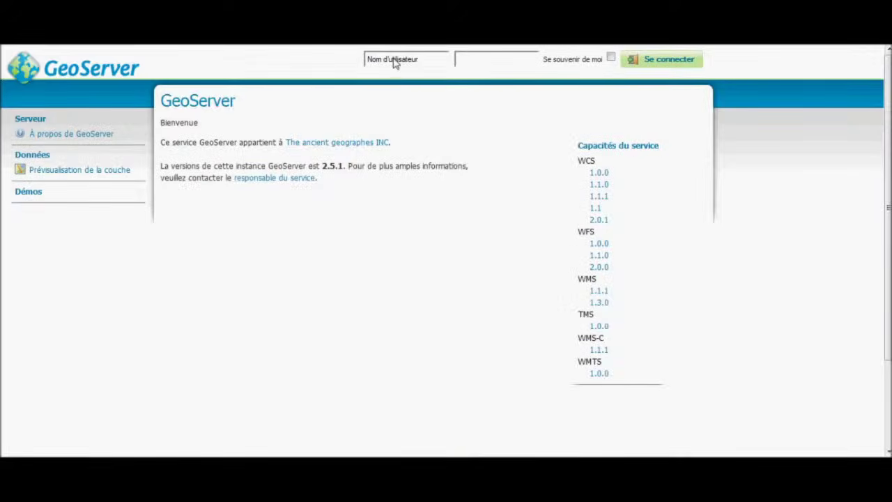
left_click(398, 61)
type("test")
key("Tab")
key("Return")
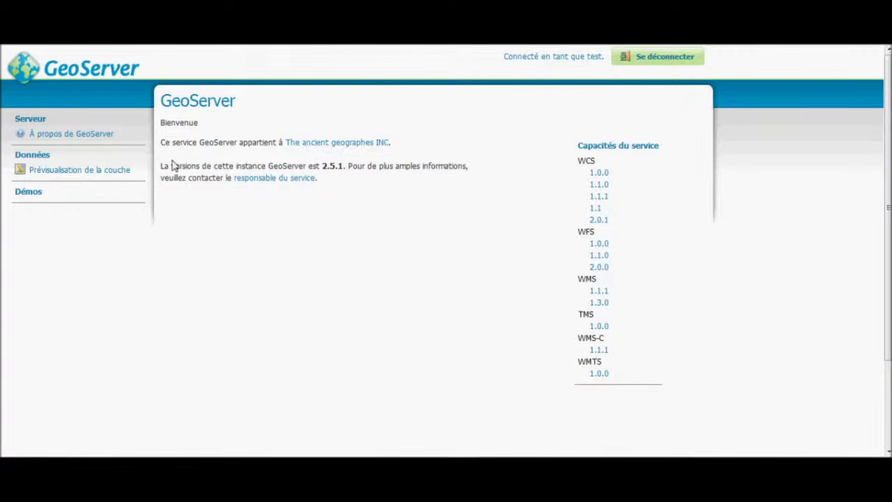
double_click(115, 173)
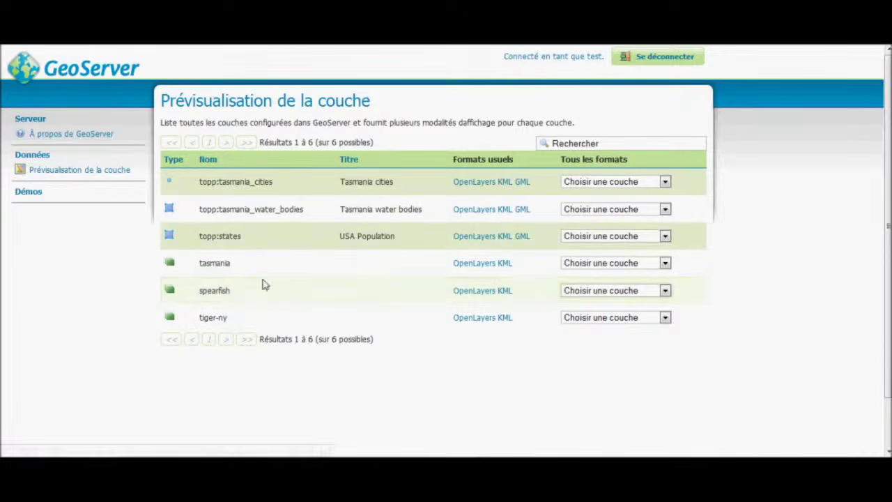
Log out of test and sign back in as admin.
left_click(650, 61)
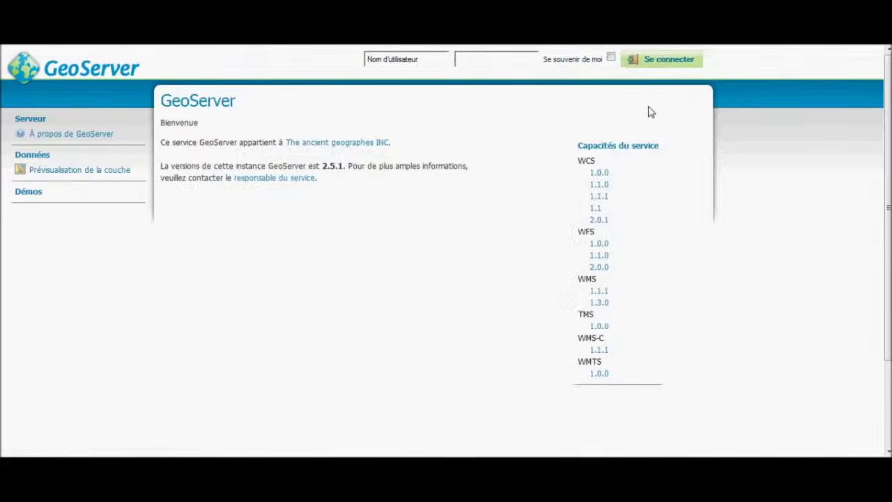
left_click(424, 63)
type("•••••••")
key("Return")
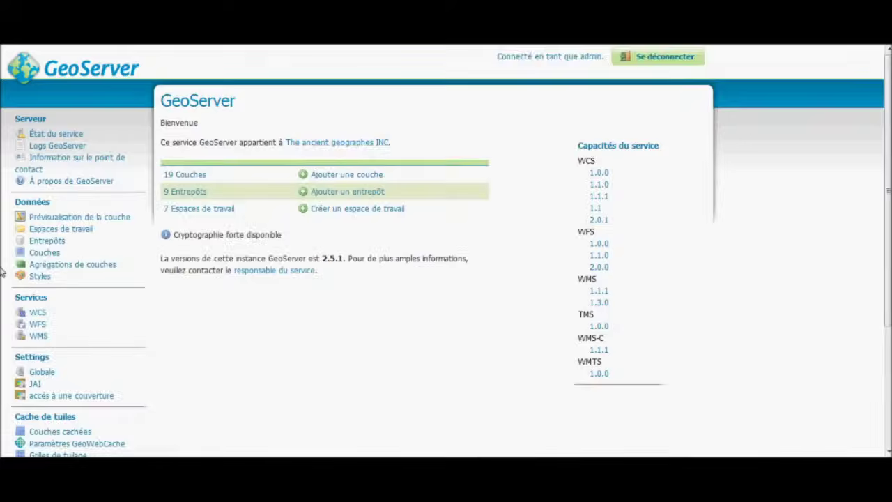
Edit user test, move ADMIN into Rôles sélectionnés, and save with Sauvegarder.
scroll(42, 293, "down", 5)
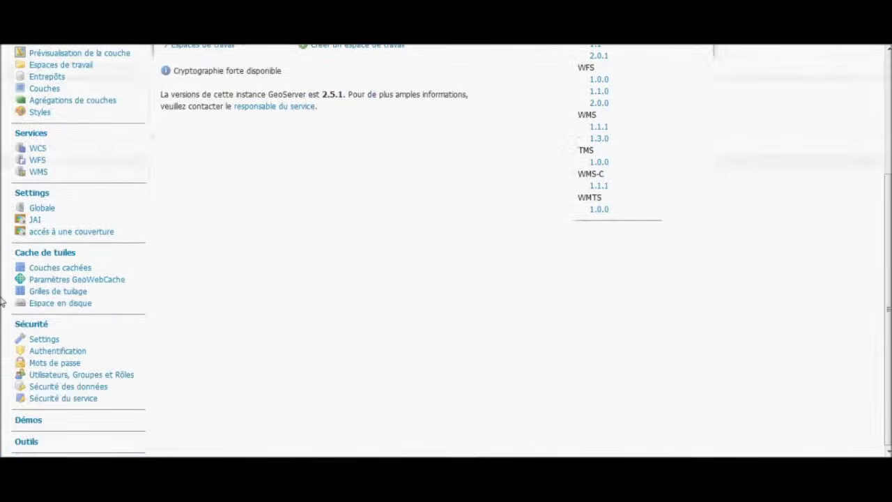
left_click(53, 375)
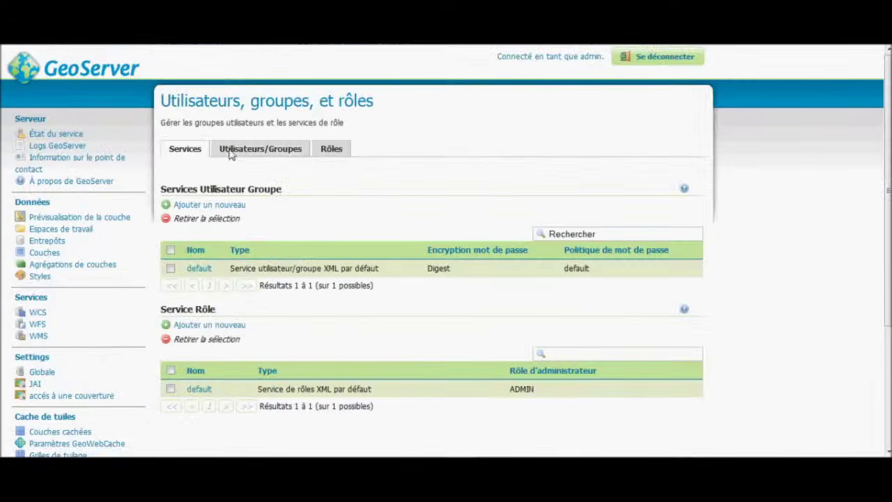
left_click(231, 148)
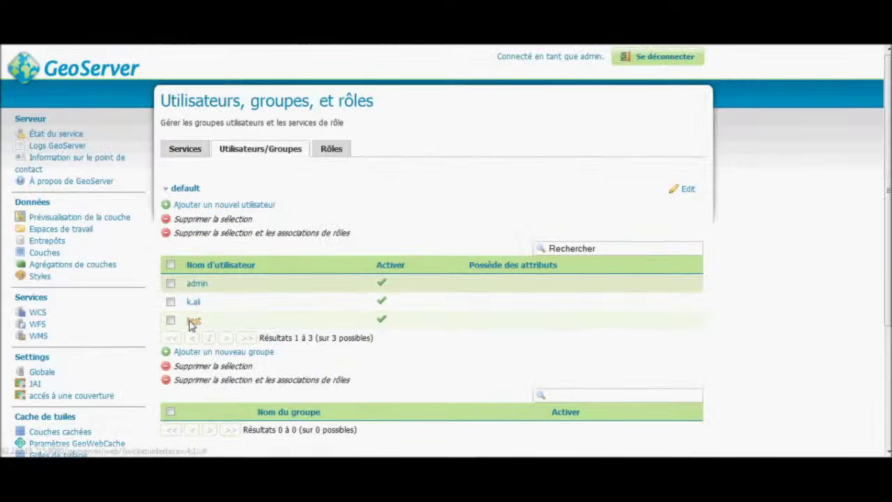
left_click(193, 320)
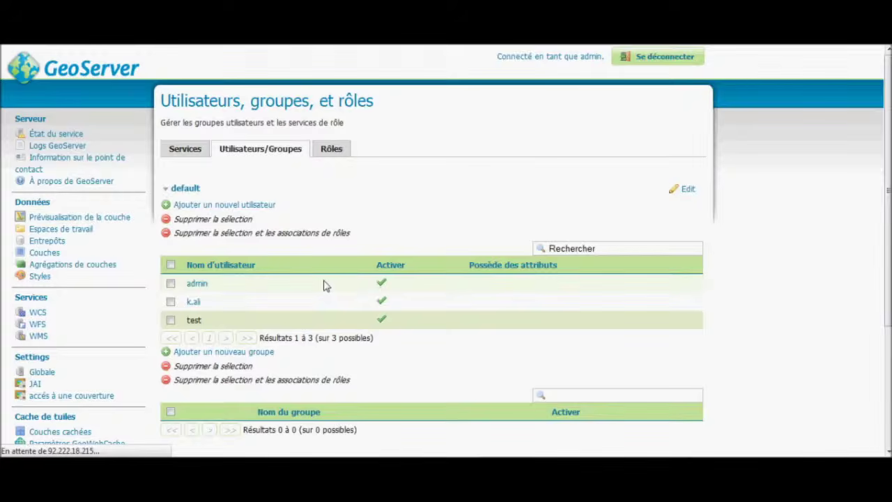
scroll(327, 277, "down", 4)
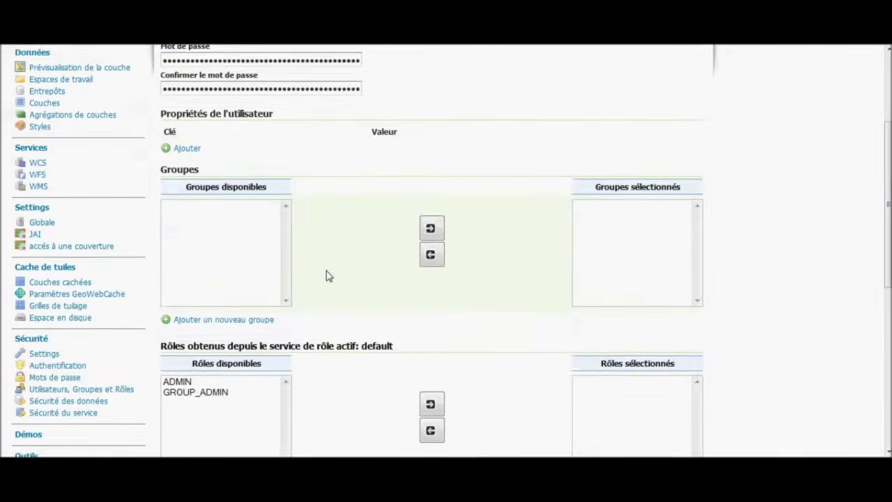
scroll(327, 278, "down", 1)
left_click(226, 233)
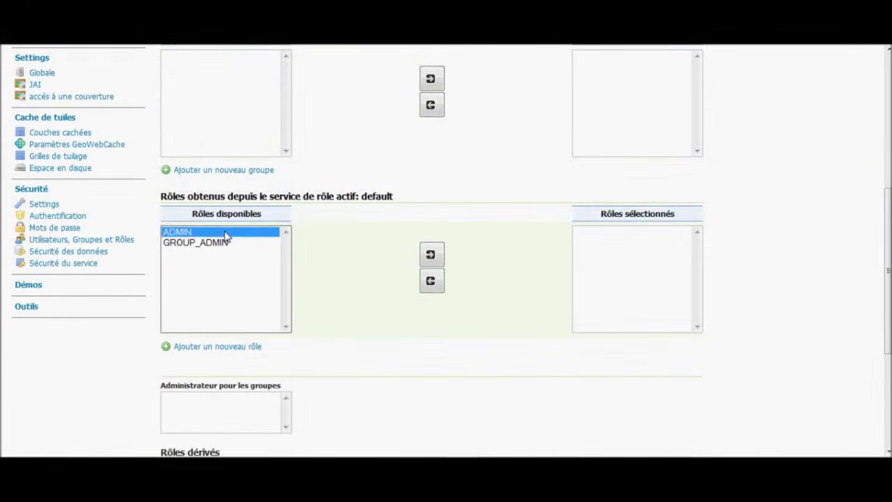
left_click(430, 255)
scroll(429, 307, "down", 5)
left_click(215, 287)
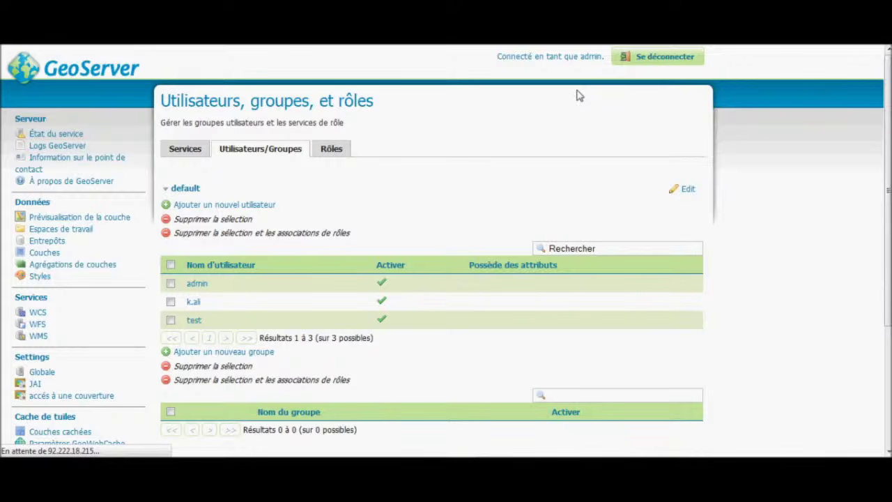
Log out of admin and sign in as the test user.
left_click(637, 57)
left_click(414, 63)
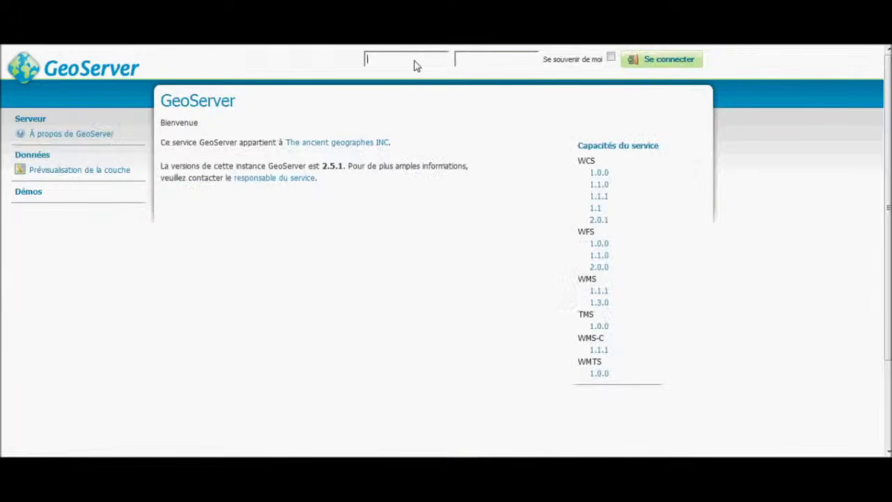
type("test")
type("•••••••••")
key("Return")
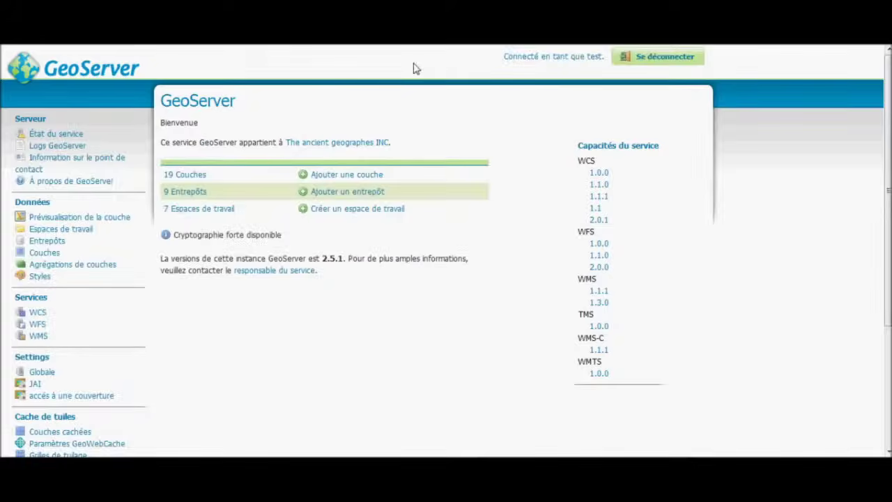
As test, open Utilisateurs, Groupes et Rôles and check the Utilisateurs/Groupes and Services tabs.
scroll(70, 154, "down", 3)
scroll(69, 153, "down", 1)
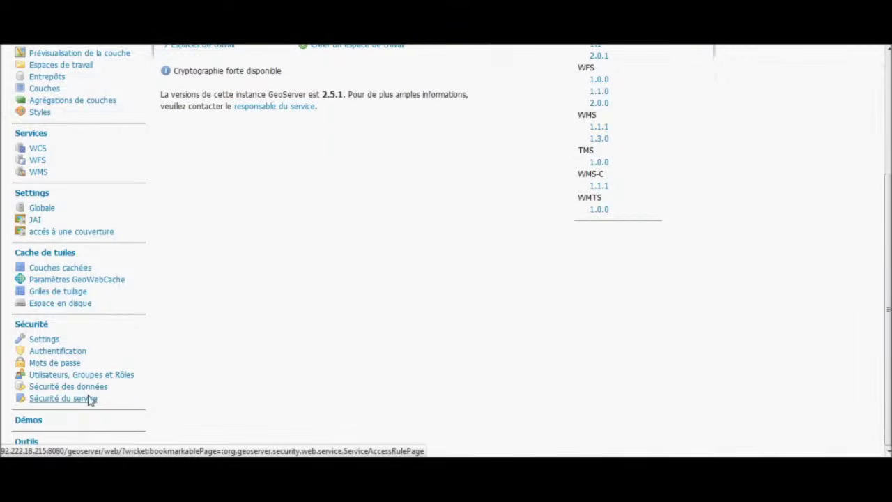
scroll(101, 174, "up", 4)
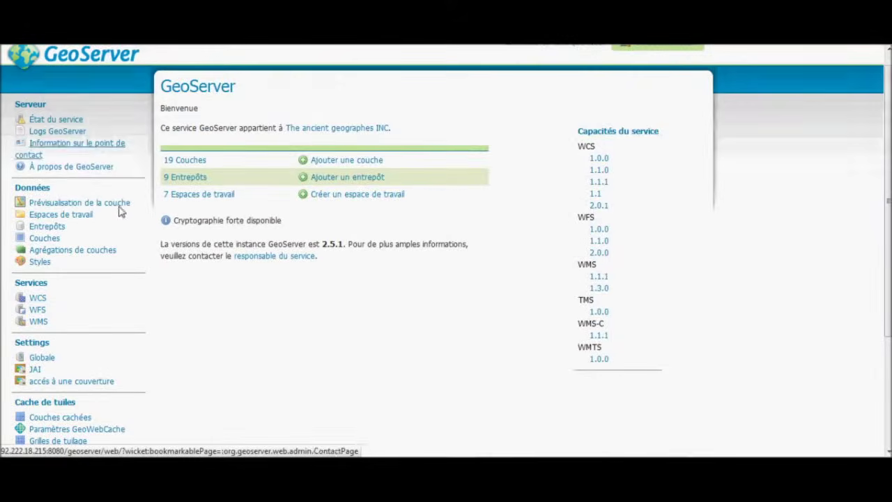
scroll(116, 335, "down", 4)
scroll(173, 358, "up", 1)
scroll(174, 359, "down", 1)
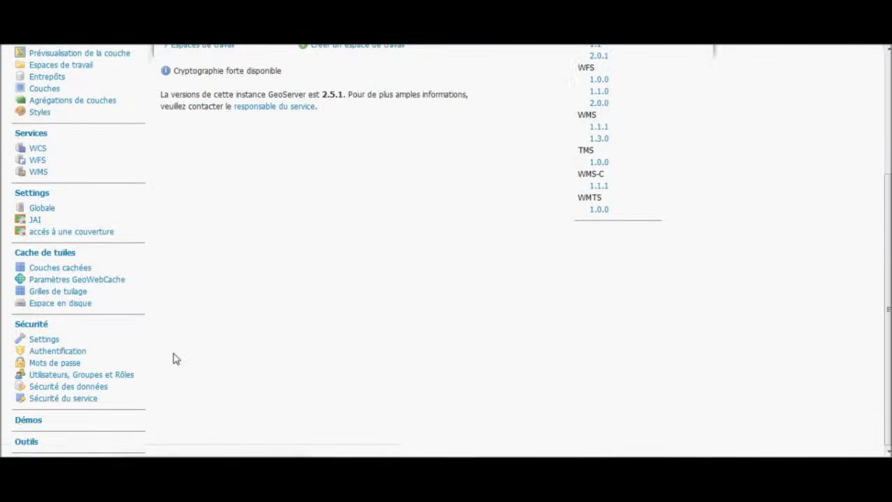
left_click(90, 375)
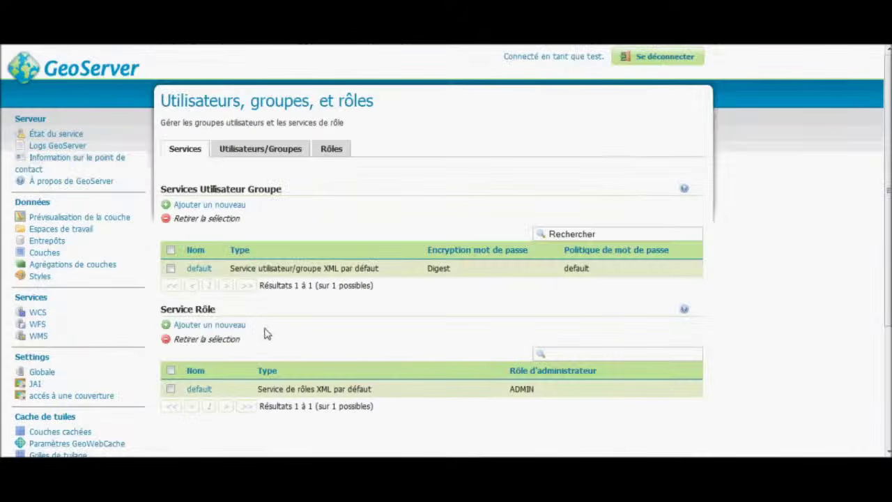
left_click(281, 153)
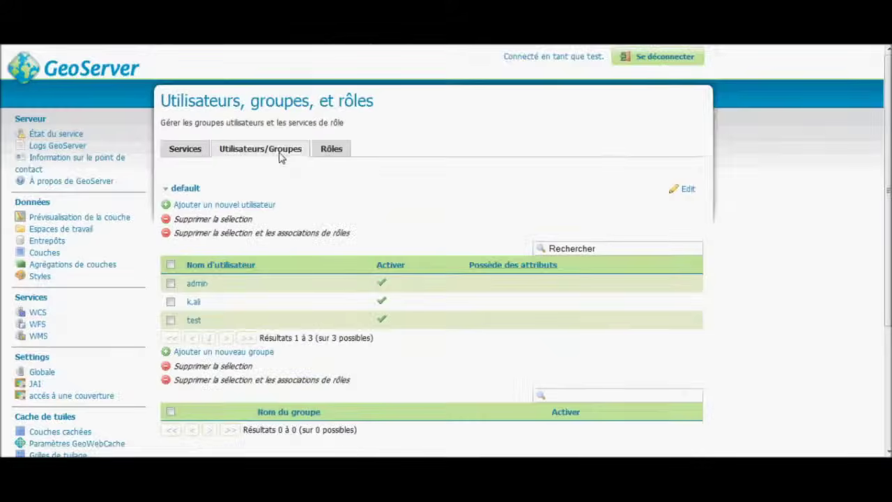
left_click(198, 155)
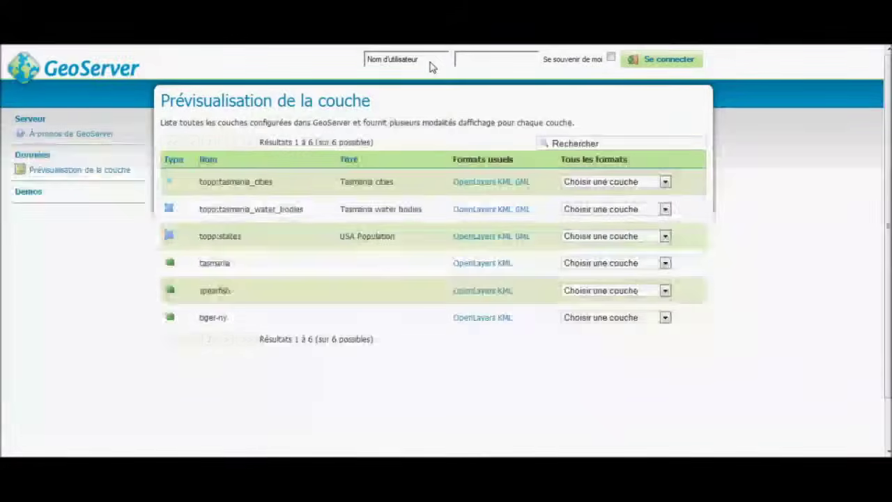
Sign in as admin and scroll through the 22-layer preview list, including sf:restricted.
left_click(430, 63)
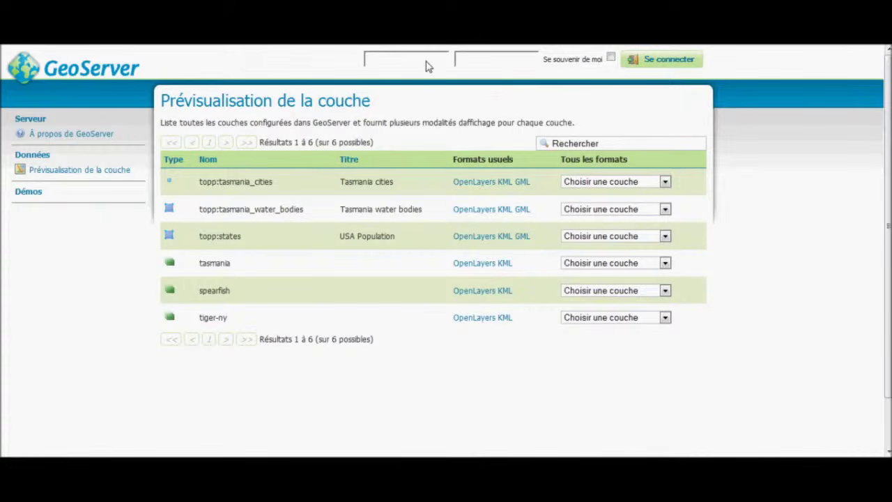
type("admin")
key("Return")
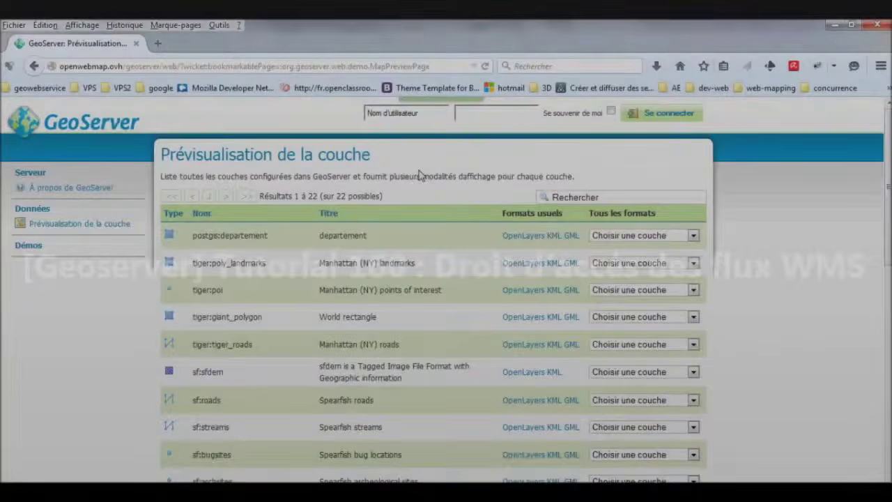
scroll(419, 174, "down", 5)
scroll(419, 174, "up", 5)
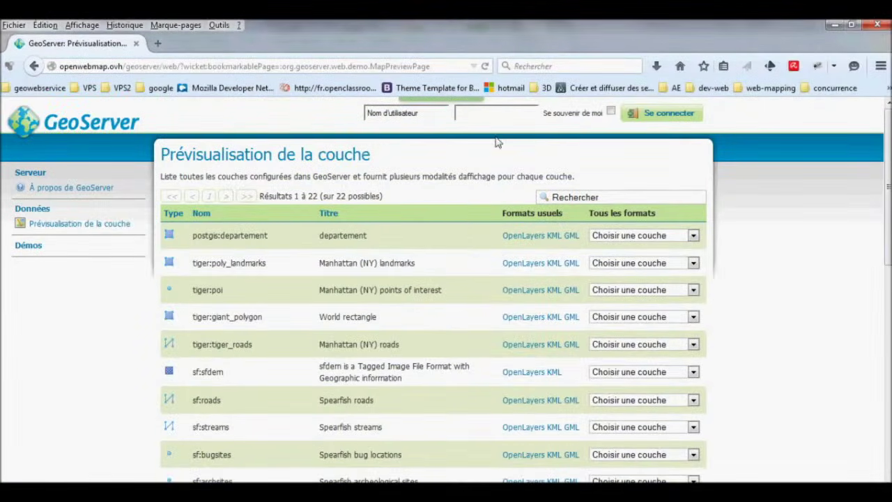
scroll(498, 142, "down", 5)
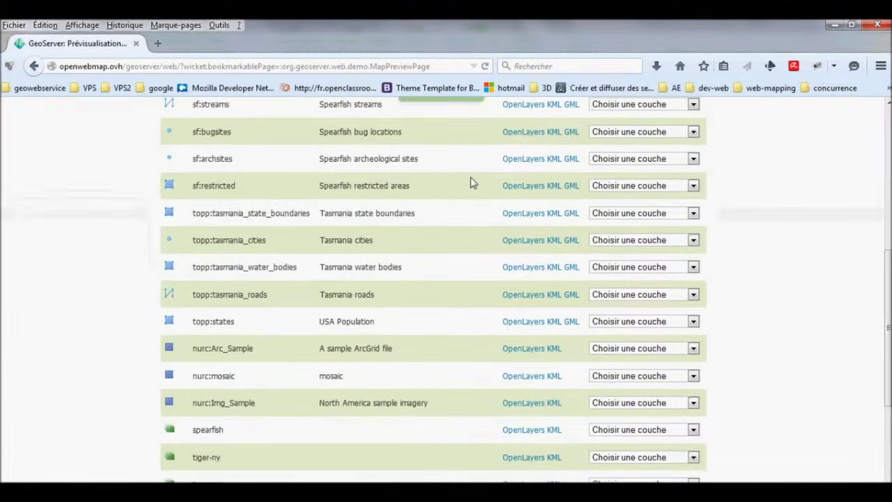
scroll(481, 209, "down", 3)
scroll(486, 239, "up", 3)
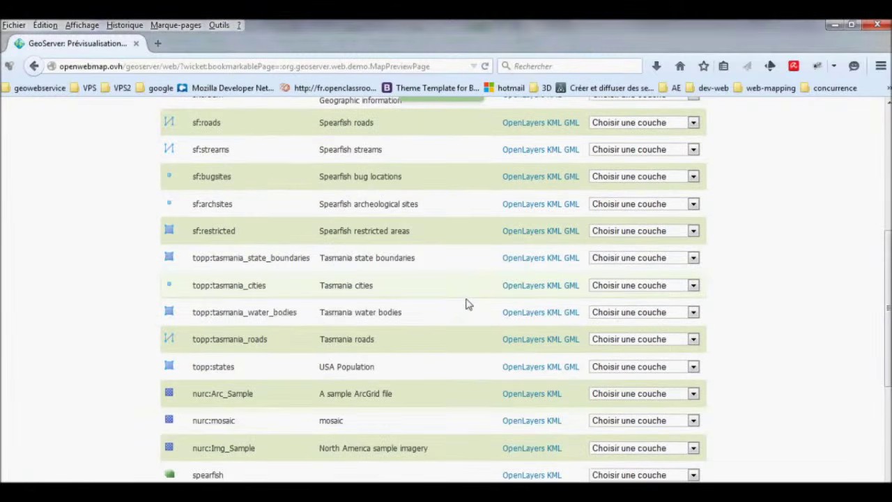
Preview topp:tasmania_roads and query two spots on the map for feature info.
left_click(522, 339)
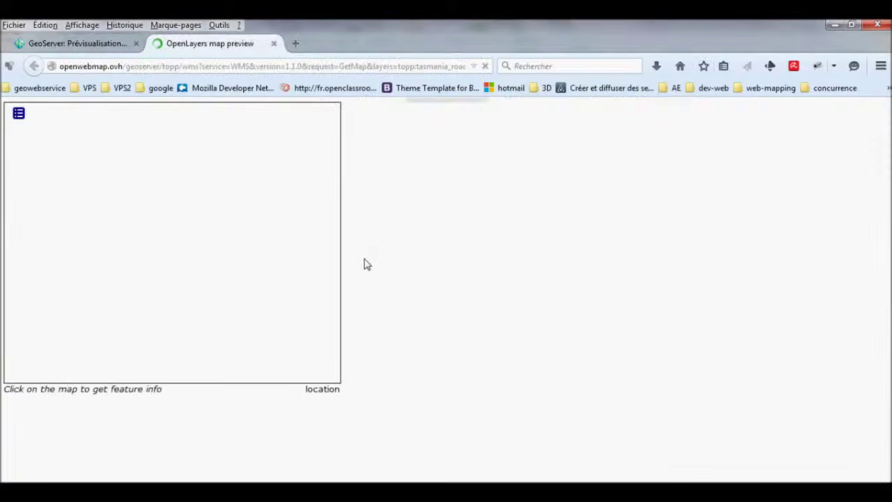
left_click(217, 249)
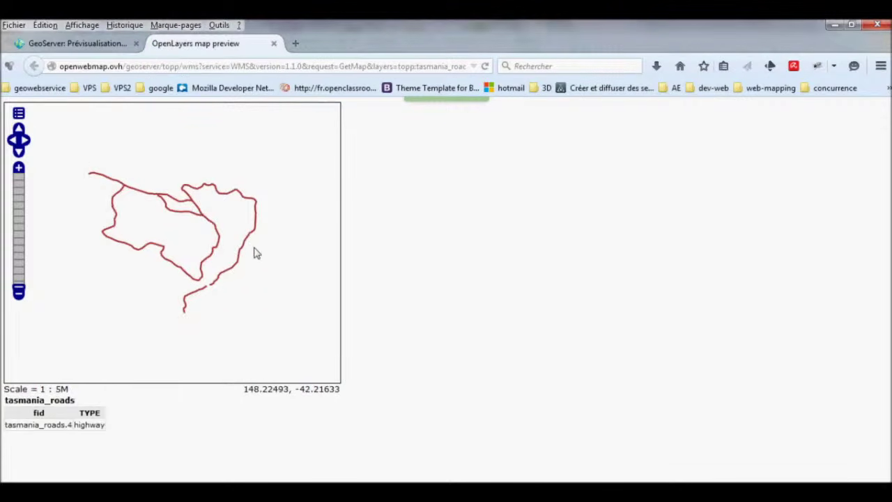
left_click(244, 241)
left_click(102, 45)
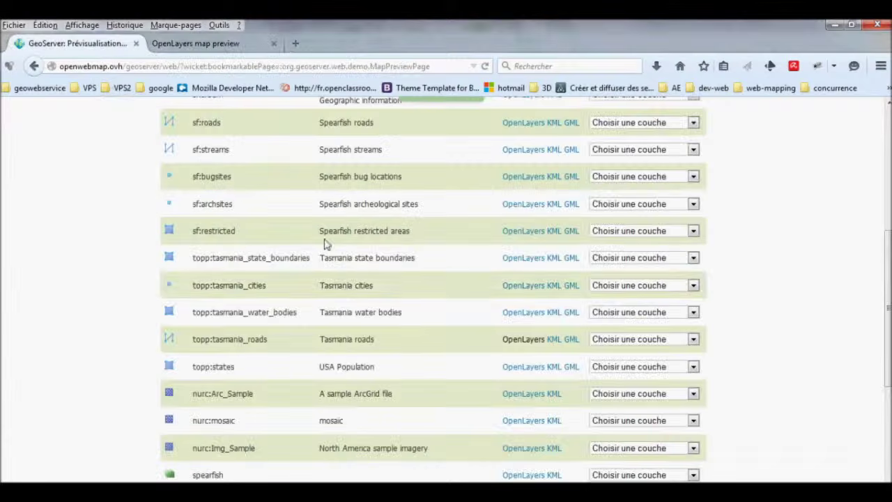
Preview the Tasmania state boundaries, query its feature info, and close the extra preview tabs.
left_click(509, 260)
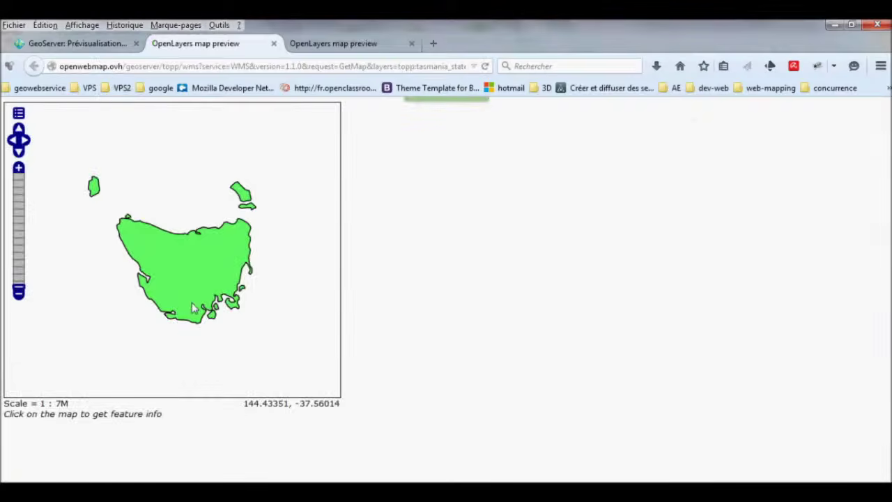
left_click(200, 309)
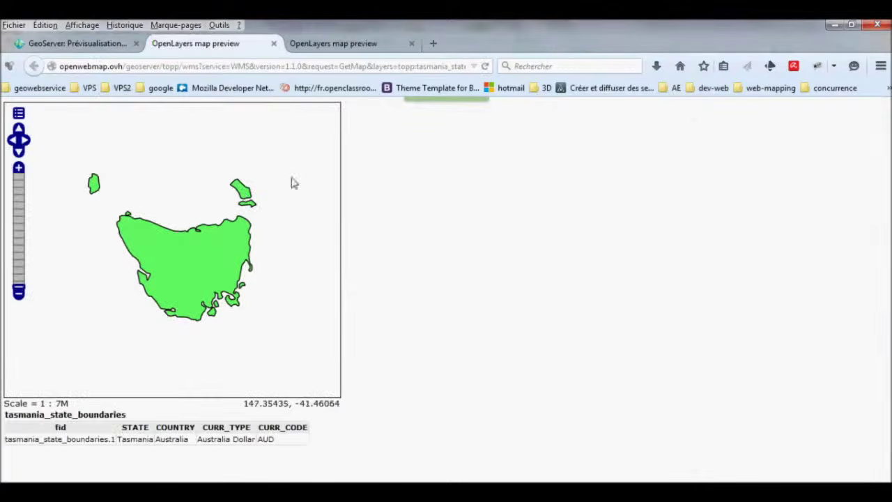
left_click(342, 43)
left_click(411, 44)
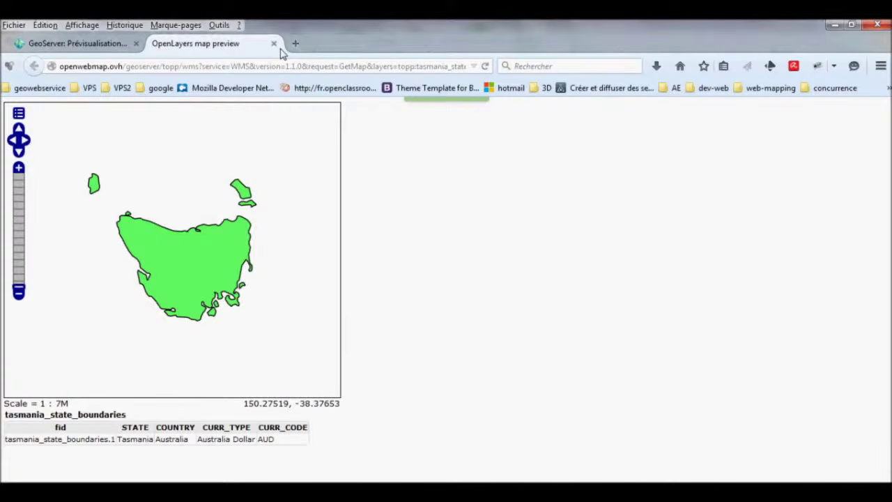
left_click(274, 44)
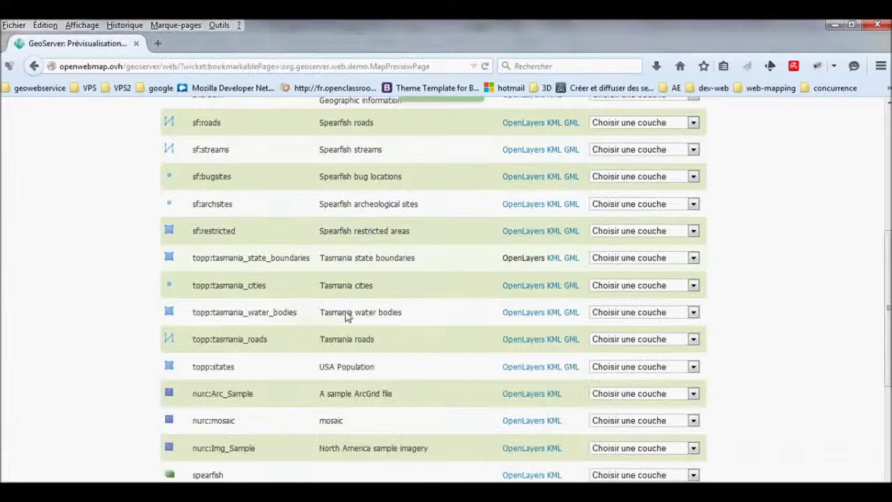
Check the Tasmania cities preview, then reopen state boundaries and select its request URL.
left_click(516, 285)
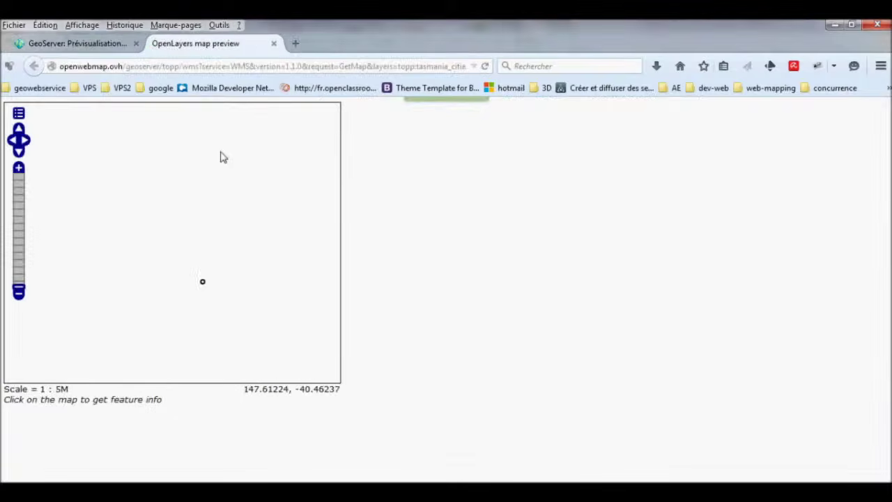
left_click(274, 44)
left_click(503, 260)
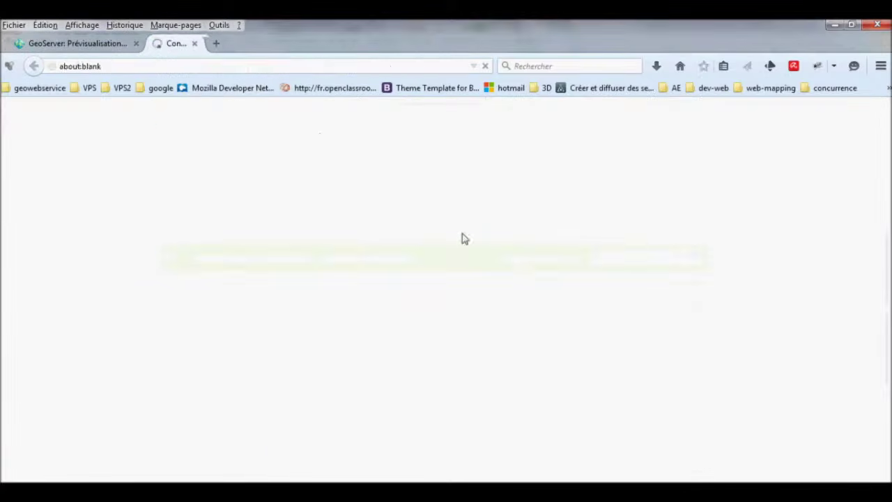
left_click(230, 70)
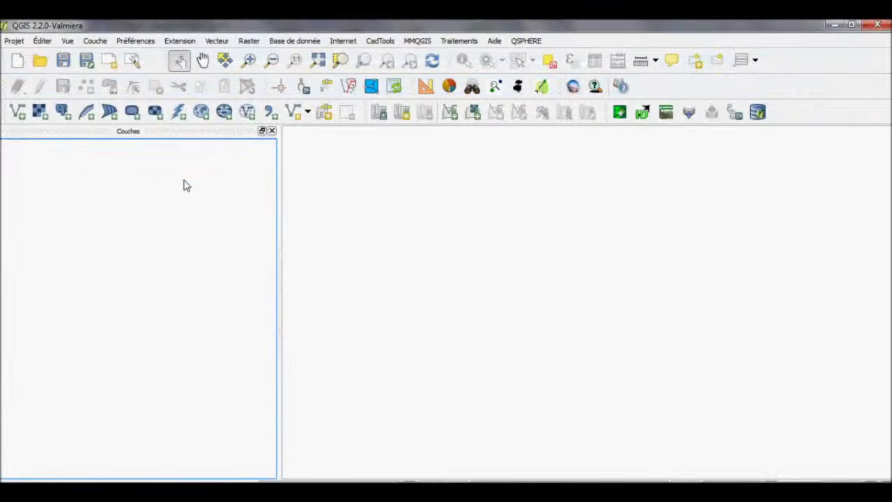
Create a QGIS WMS connection named geoserver using the pasted GeoServer preview URL.
left_click(95, 40)
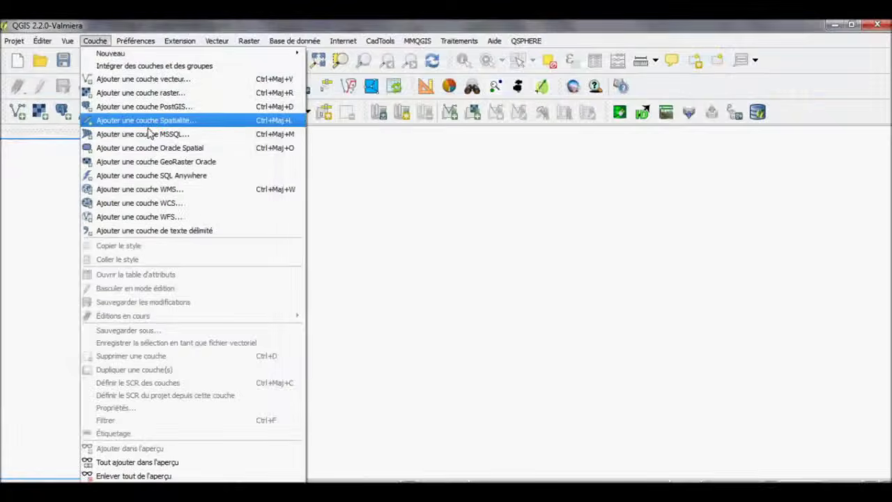
left_click(165, 197)
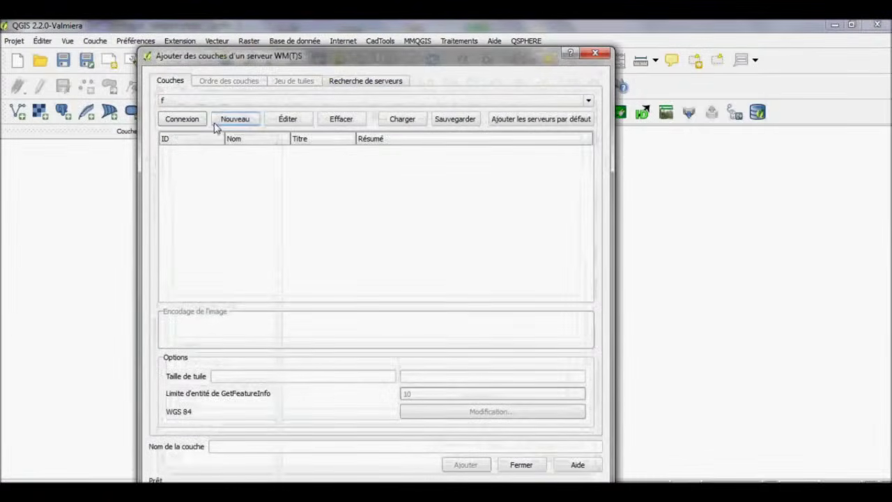
left_click(219, 121)
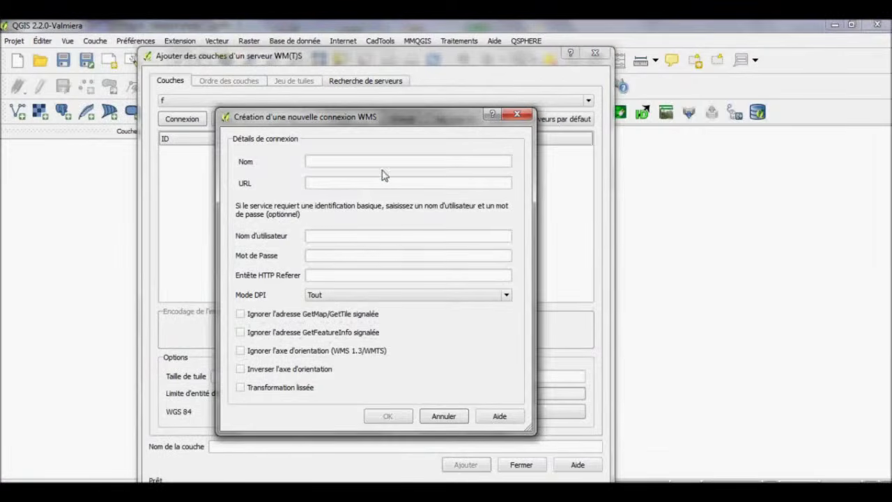
left_click(385, 166)
type("geoser")
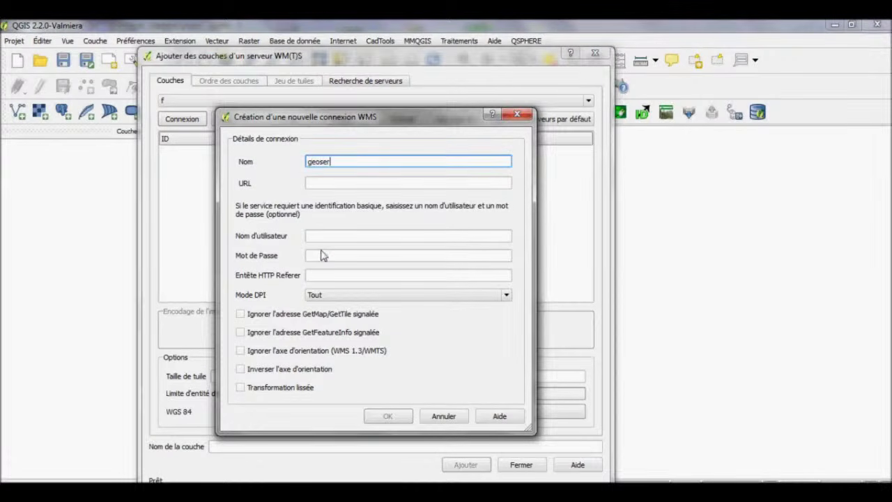
type("ver")
key("Tab")
key("ctrl+v")
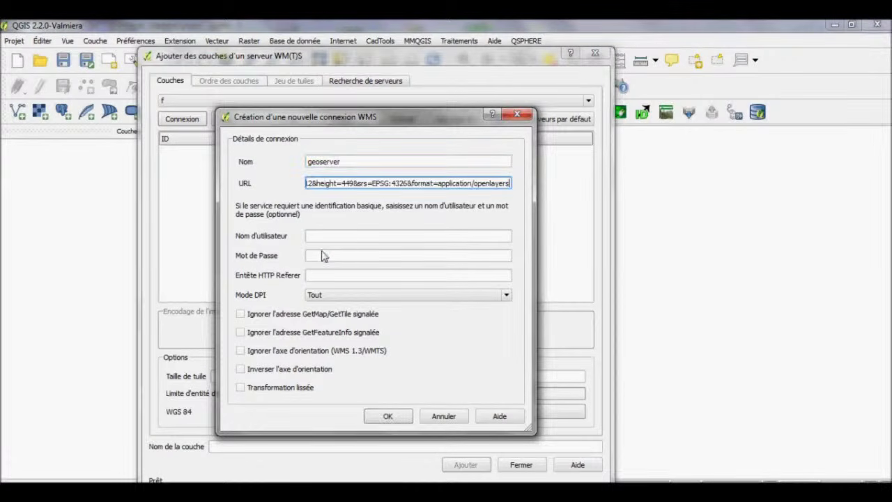
left_click(380, 417)
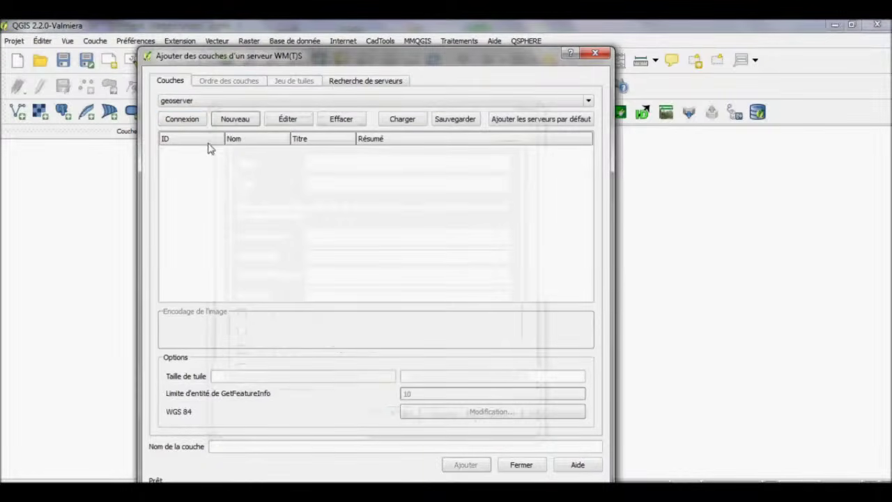
Connect to geoserver and add its tasmania layer to the map.
left_click(183, 118)
left_click(312, 176)
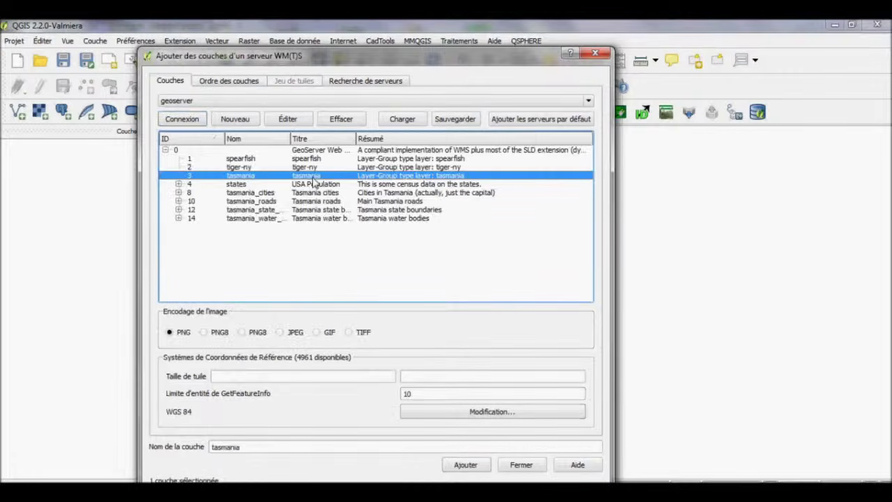
left_click(446, 462)
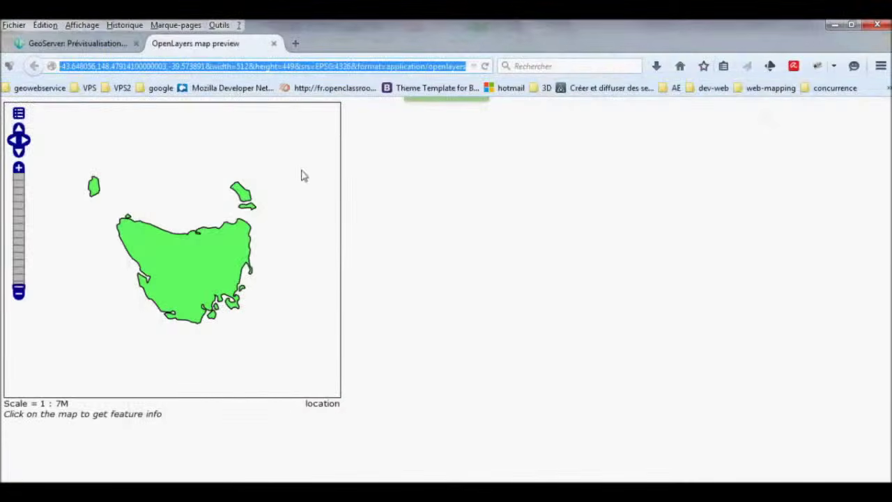
Close the OpenLayers preview tab and sign back in to GeoServer with the admin account.
left_click(274, 44)
scroll(581, 145, "up", 5)
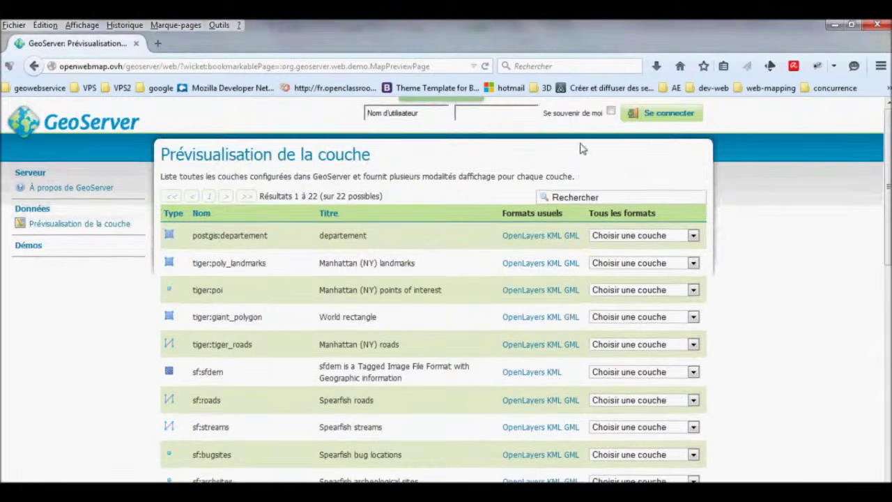
left_click(406, 113)
type("admin")
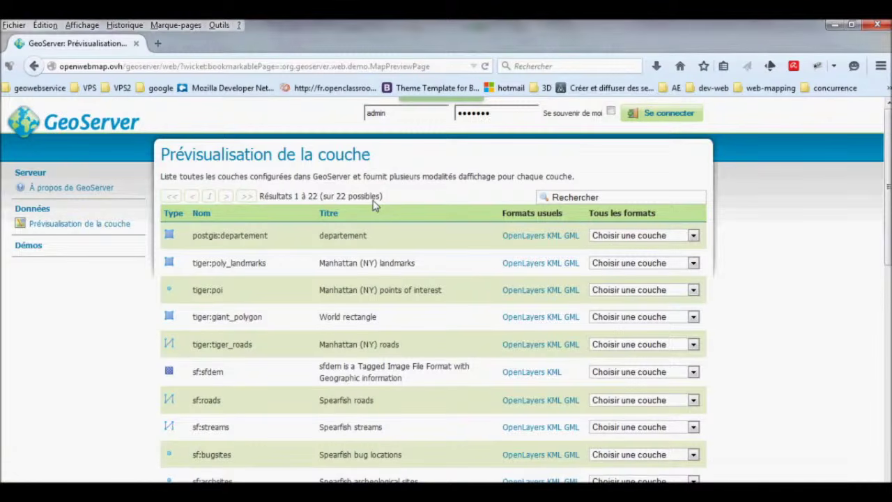
key("Return")
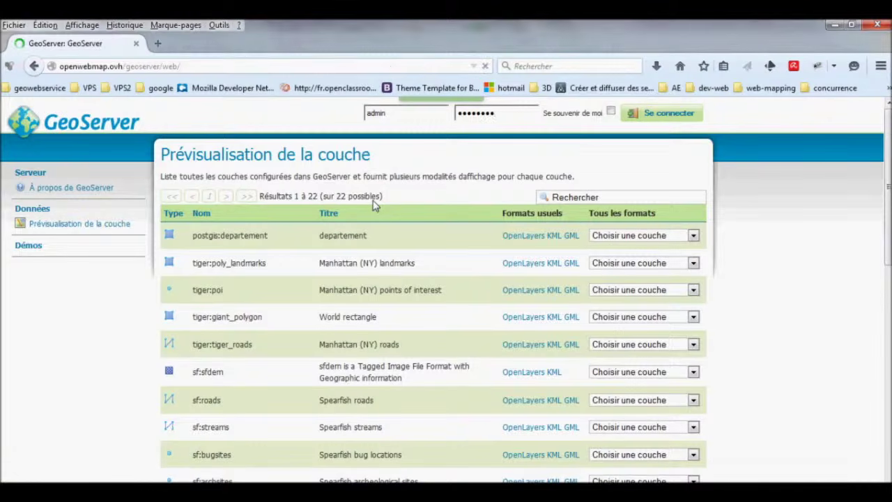
scroll(149, 364, "down", 2)
scroll(143, 369, "down", 3)
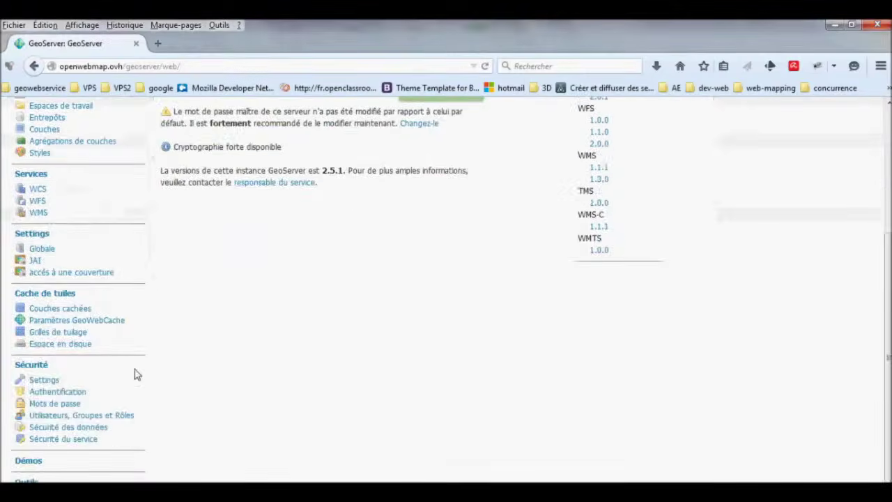
Open the *.*.r data access rule for editing, keeping workspace and layer set to all (*).
left_click(98, 429)
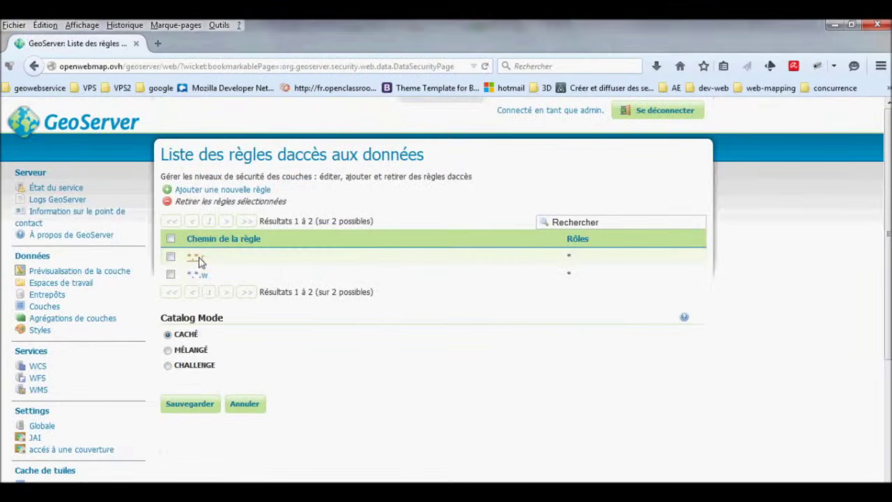
left_click(194, 258)
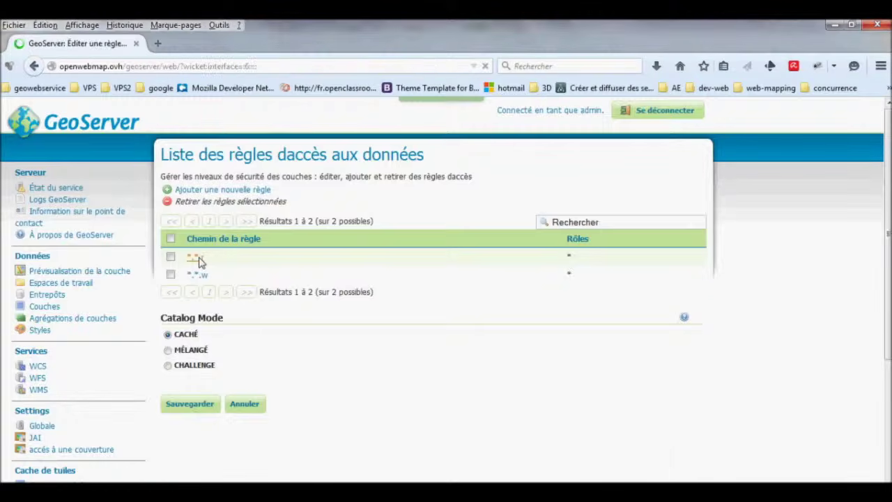
left_click(207, 223)
left_click(208, 223)
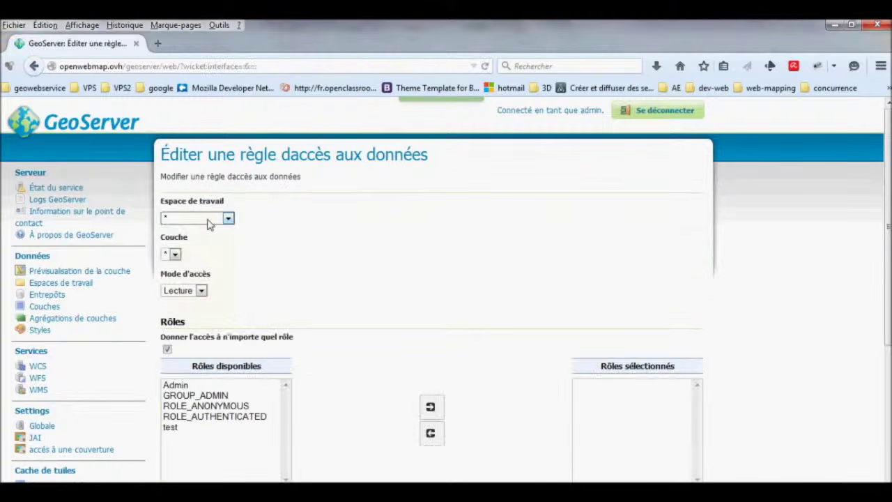
left_click(180, 255)
left_click(180, 255)
left_click(212, 224)
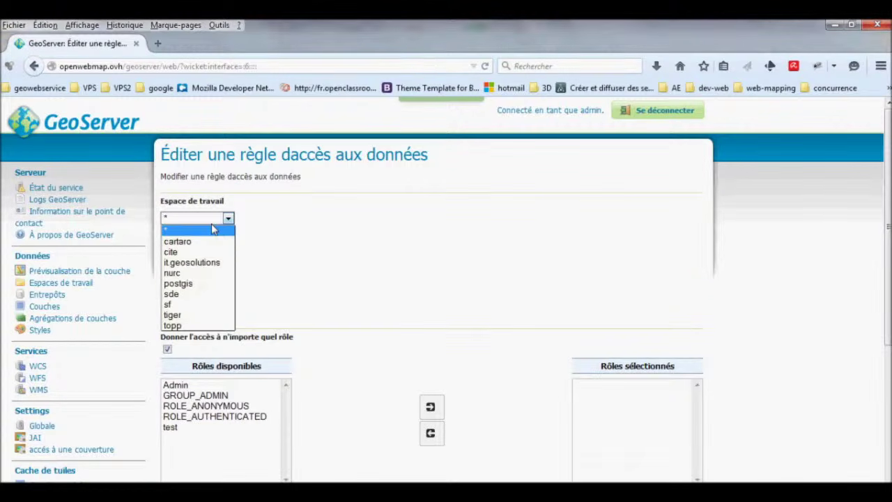
left_click(212, 223)
Limit the read rule to the Admin and GROUP_ADMIN roles and save it.
scroll(284, 287, "down", 2)
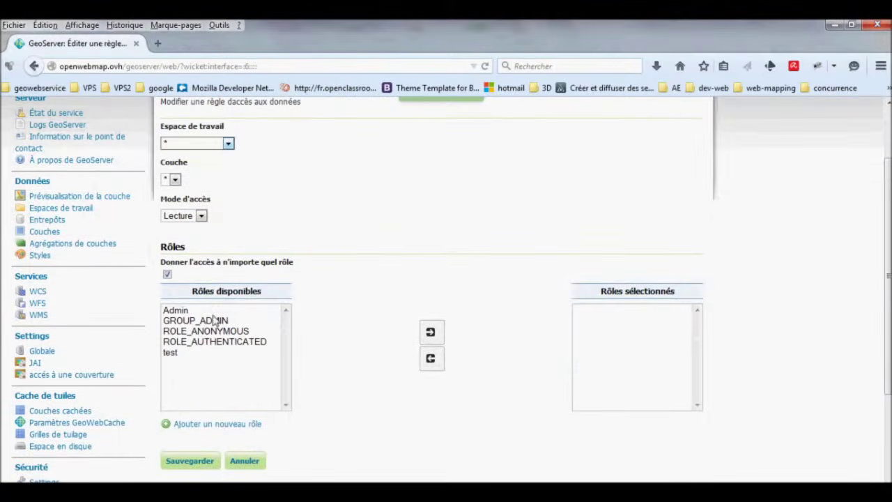
left_click(167, 274)
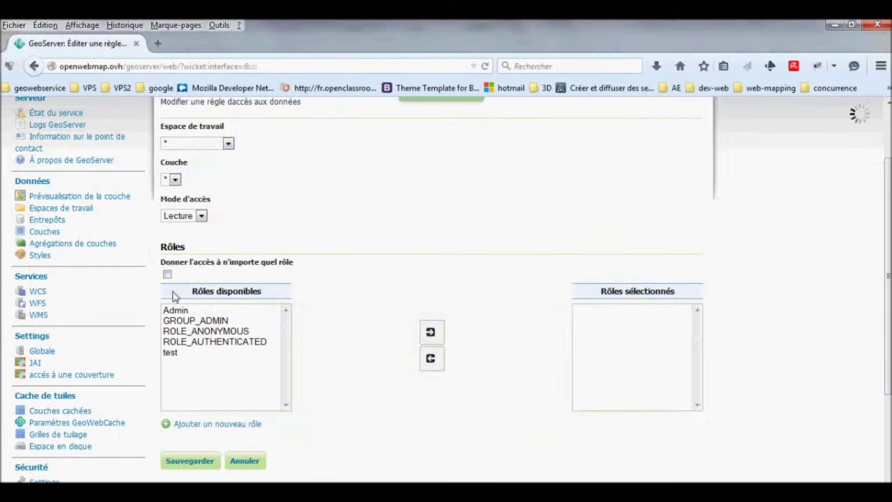
left_click_drag(180, 311, 185, 322)
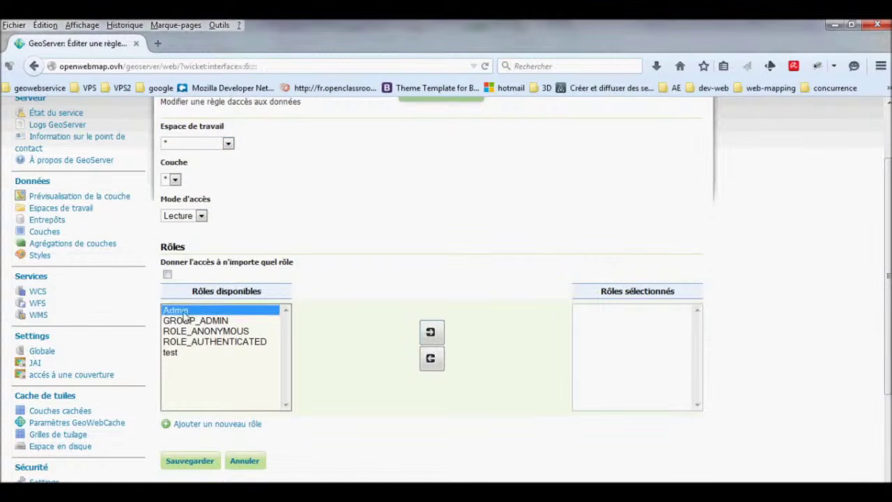
left_click(430, 333)
left_click(211, 461)
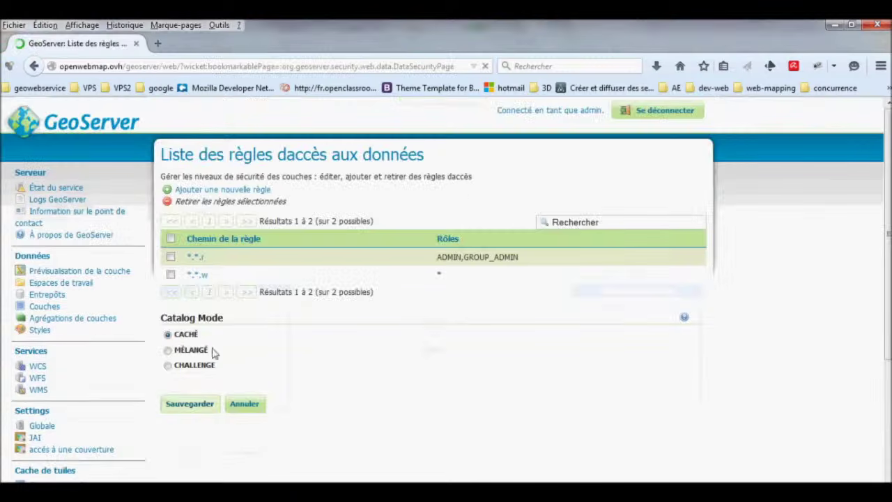
Limit the *.*.w write rule to the Admin and GROUP_ADMIN roles and save it.
left_click(199, 276)
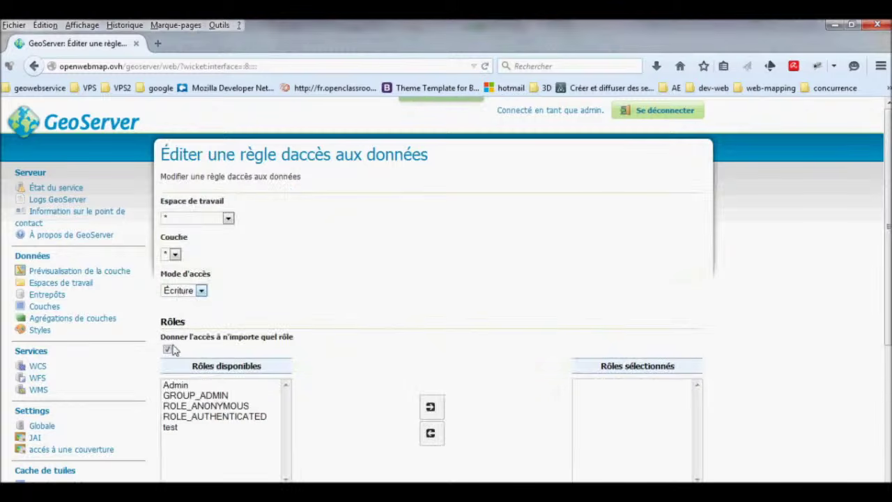
left_click(168, 350)
left_click(176, 385)
left_click(196, 395, "shift")
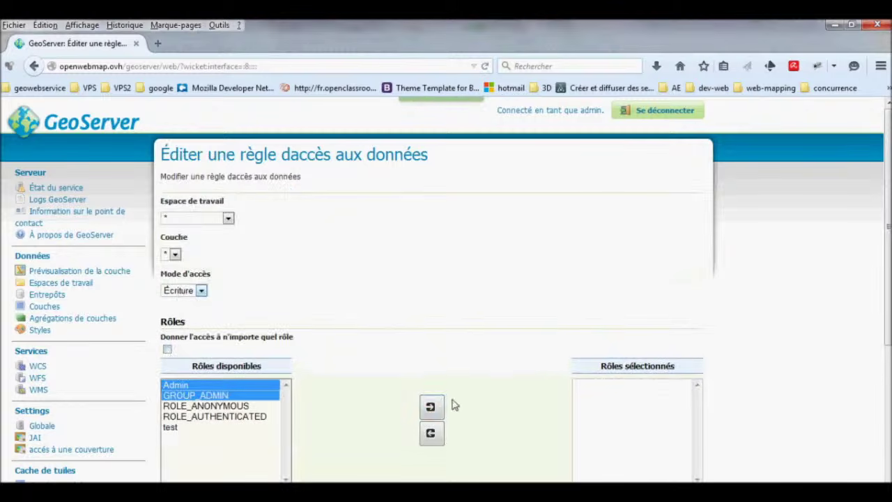
left_click(430, 406)
scroll(211, 397, "down", 3)
left_click(207, 392)
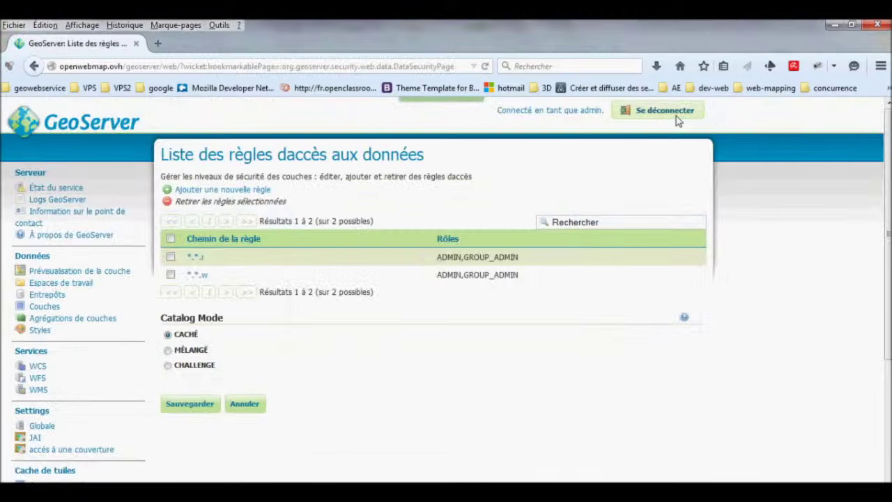
Log out, check the anonymous layer preview, then retry QGIS's geoserver WMS connection, which fails.
left_click(676, 119)
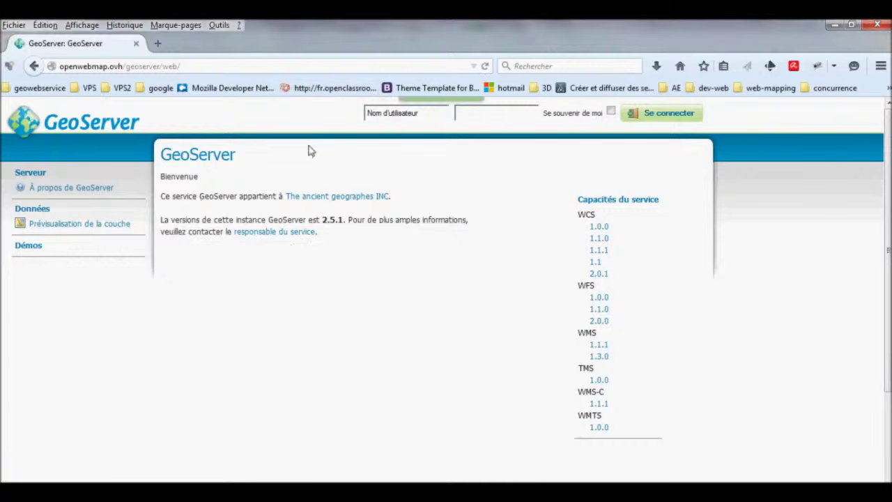
left_click(119, 223)
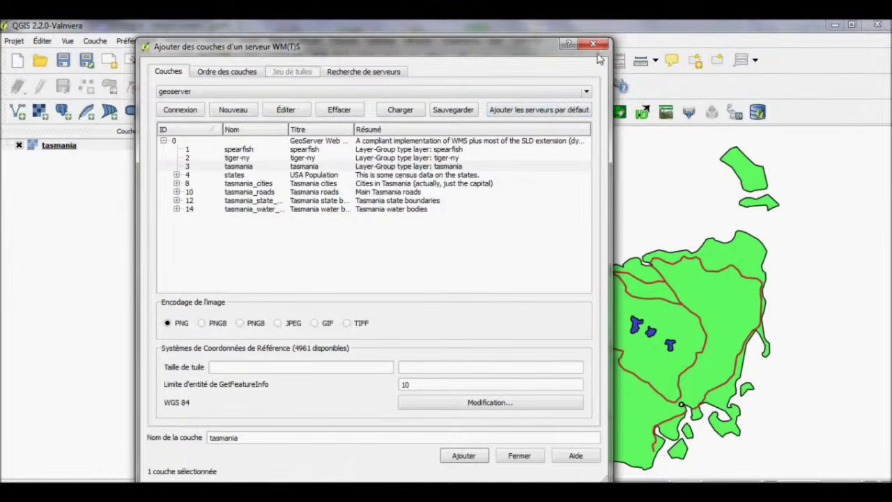
left_click(196, 116)
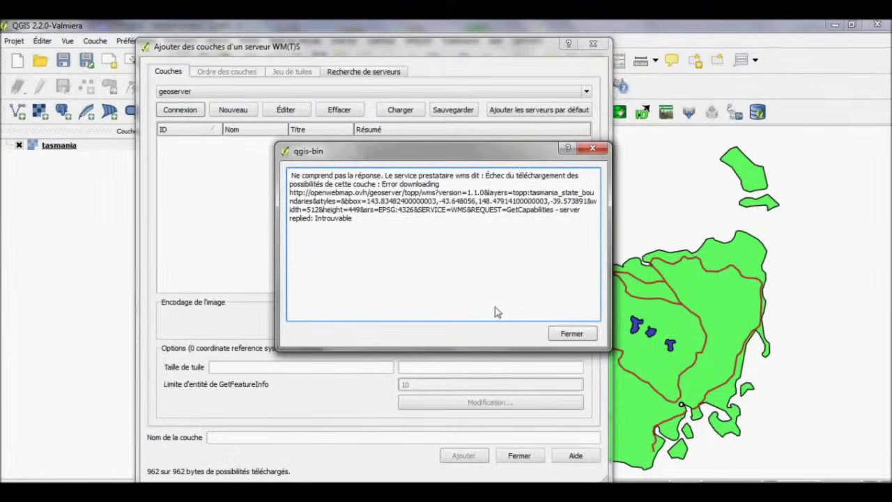
left_click(571, 333)
left_click(517, 456)
left_click(69, 146)
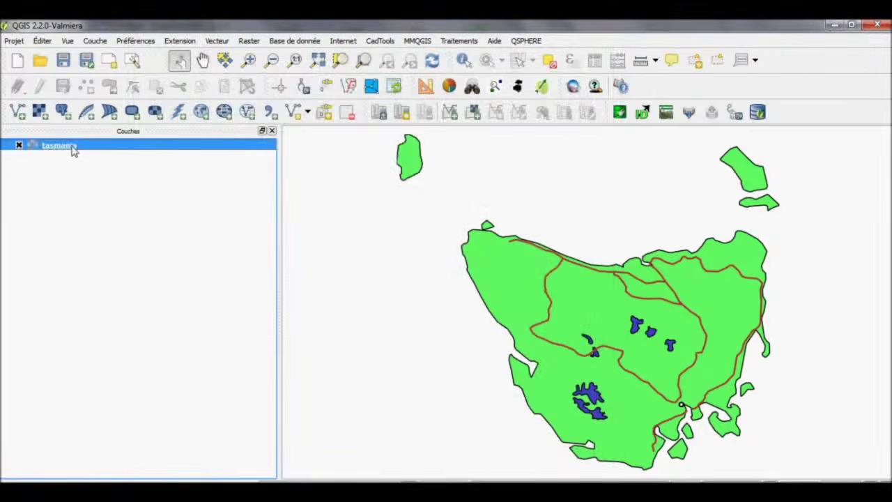
left_click_drag(419, 282, 391, 267)
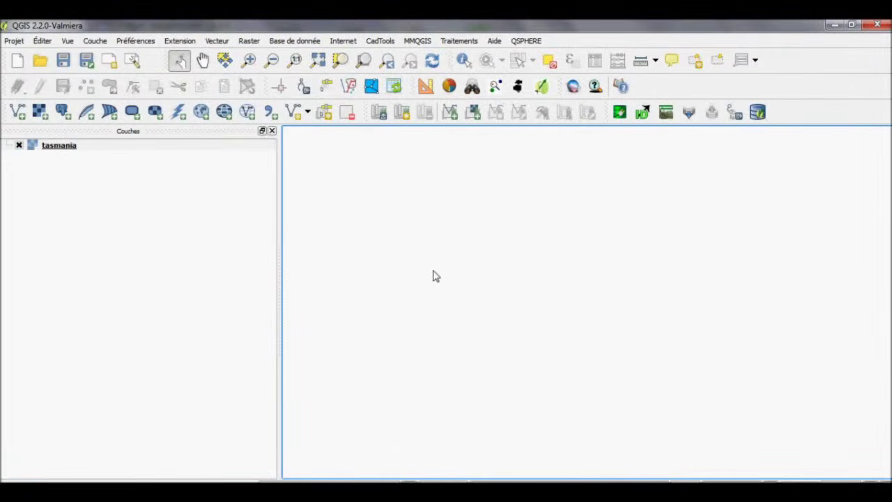
Remove the tasmania layer from the QGIS map.
right_click(83, 146)
left_click(108, 205)
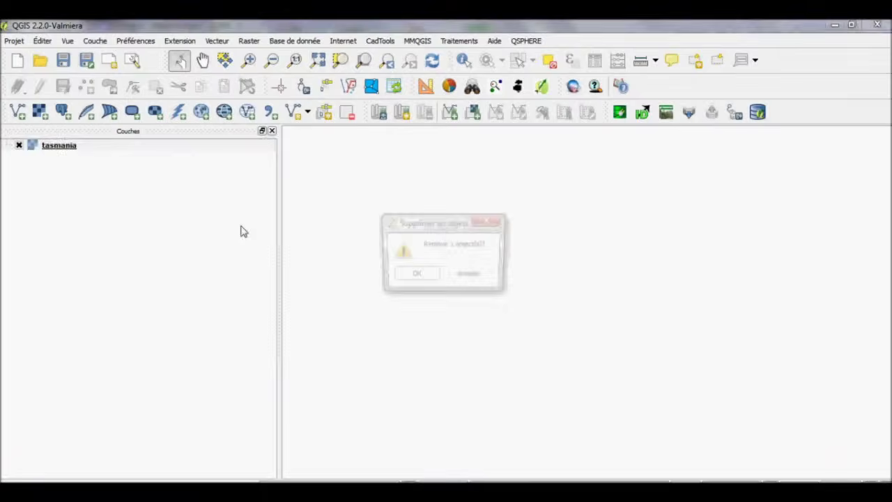
left_click(422, 277)
Save the admin username and password in the geoserver WMS connection, then reconnect.
left_click(201, 113)
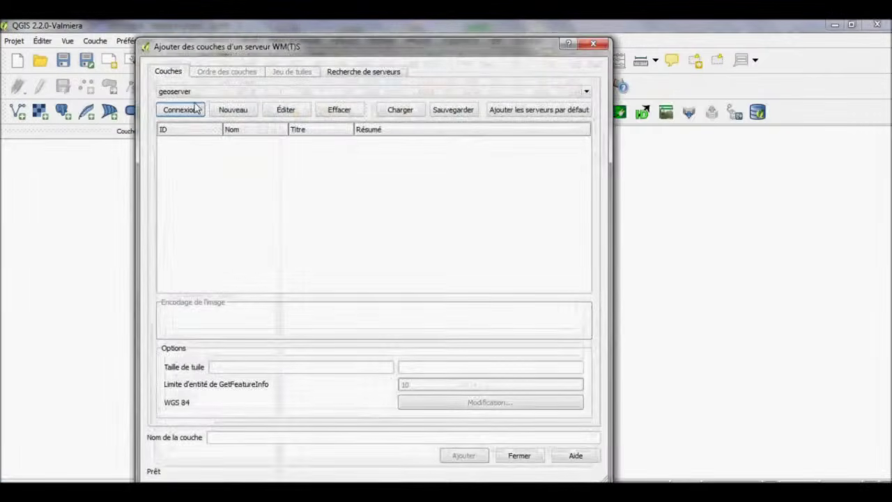
left_click(198, 109)
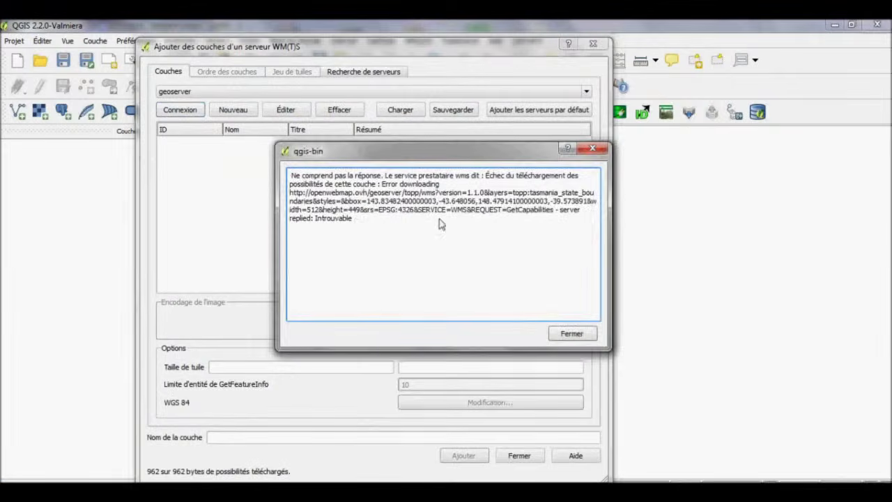
left_click(571, 333)
left_click(286, 110)
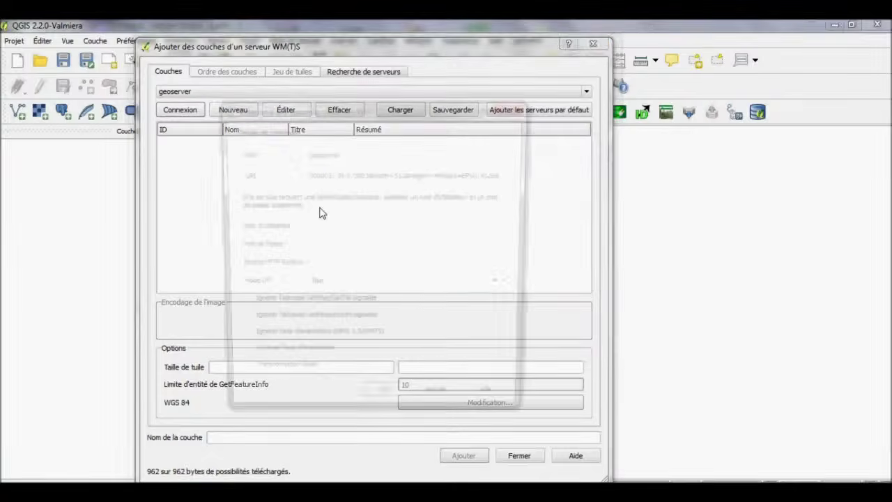
left_click(328, 229)
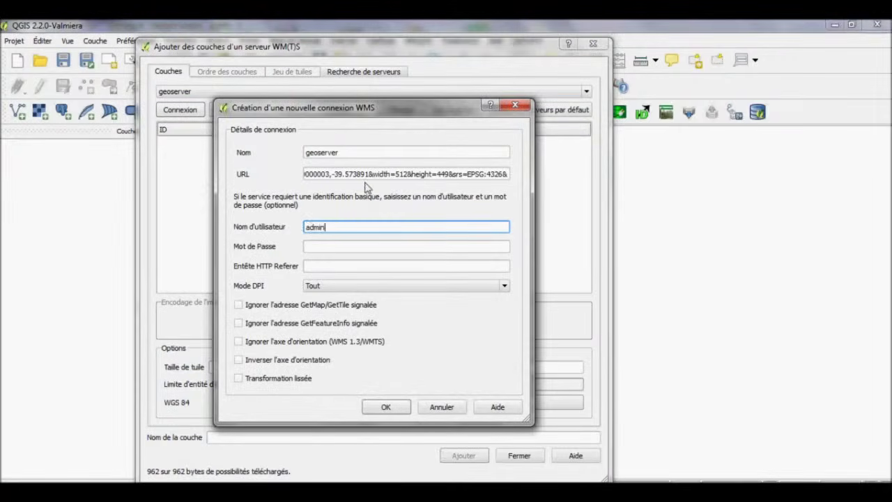
key("Tab")
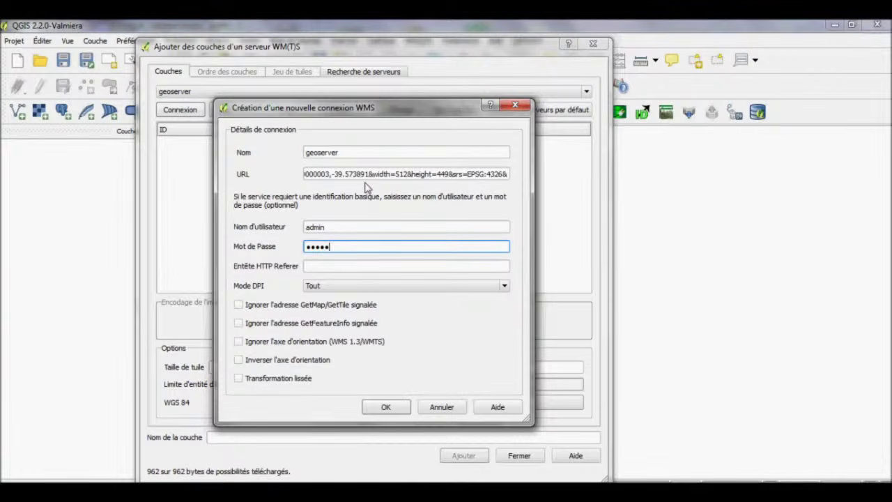
left_click(385, 408)
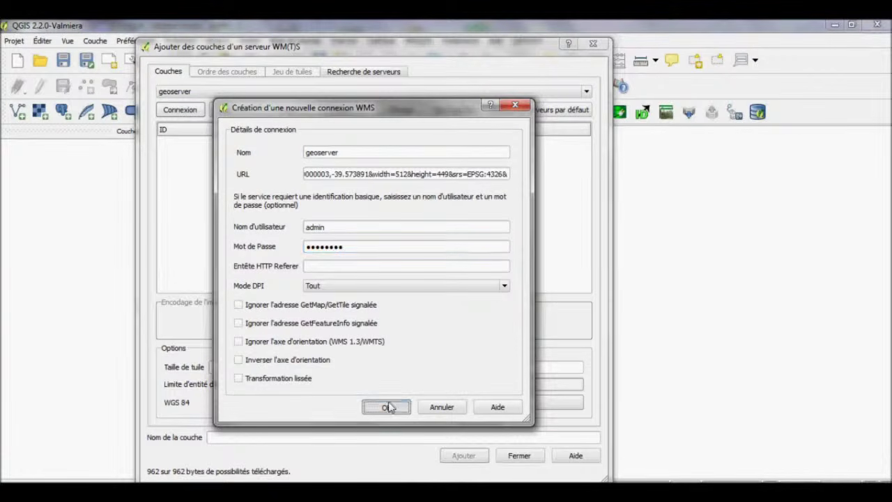
left_click(342, 290)
left_click(176, 115)
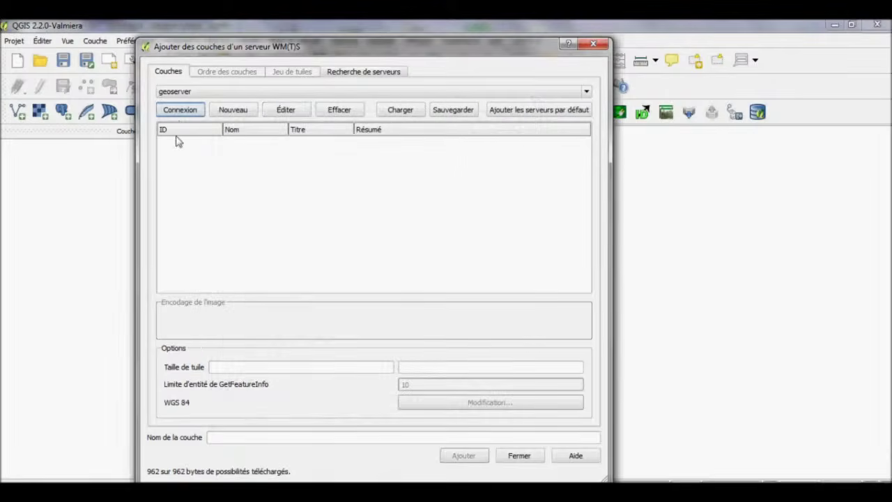
Add the tasmania layer from the authenticated geoserver connection to the map and close the dialog.
left_click(258, 166)
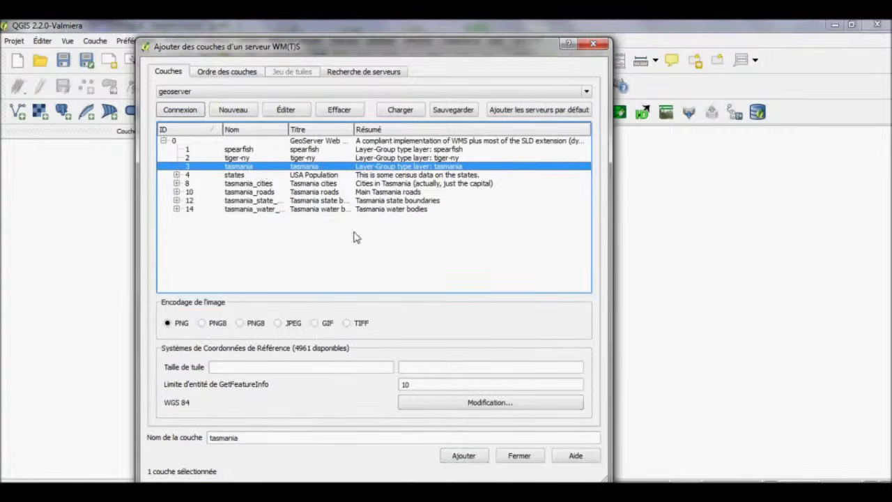
left_click(463, 458)
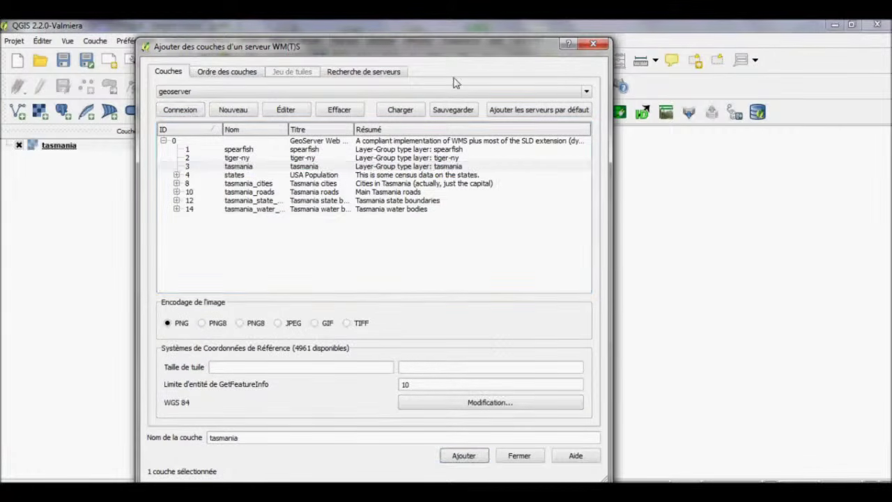
left_click_drag(457, 49, 565, 83)
left_click(396, 137)
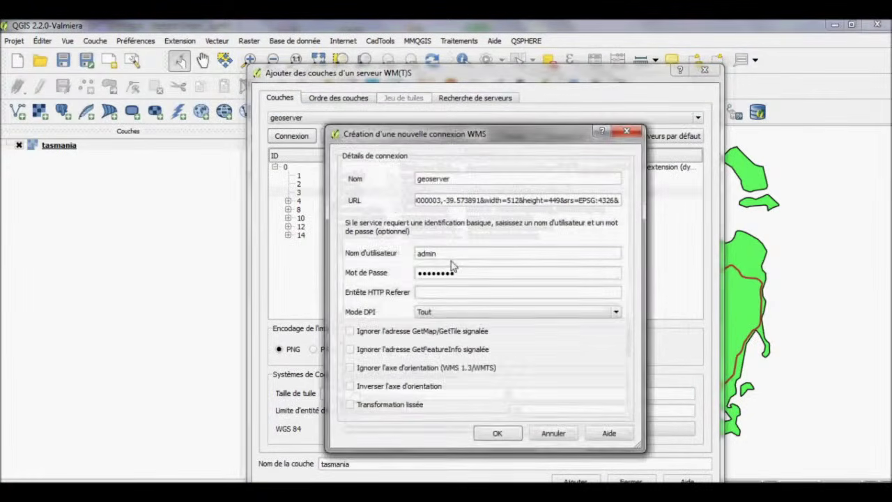
left_click(542, 430)
left_click(631, 480)
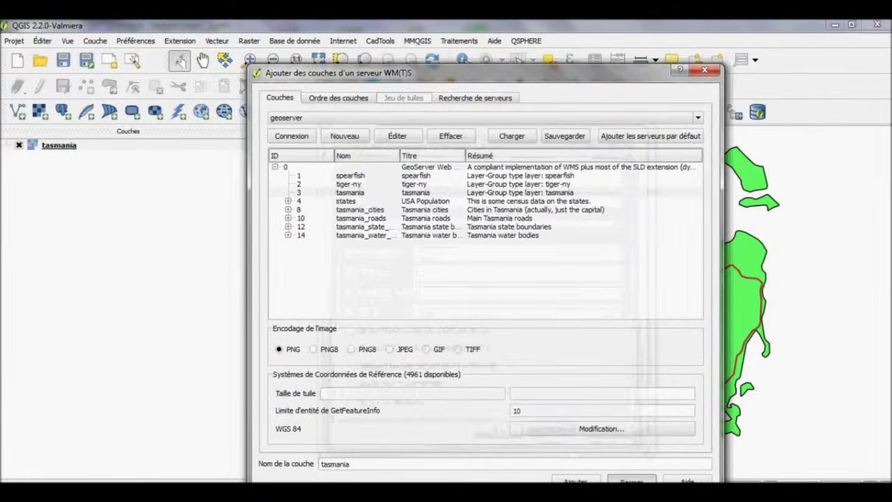
right_click(105, 150)
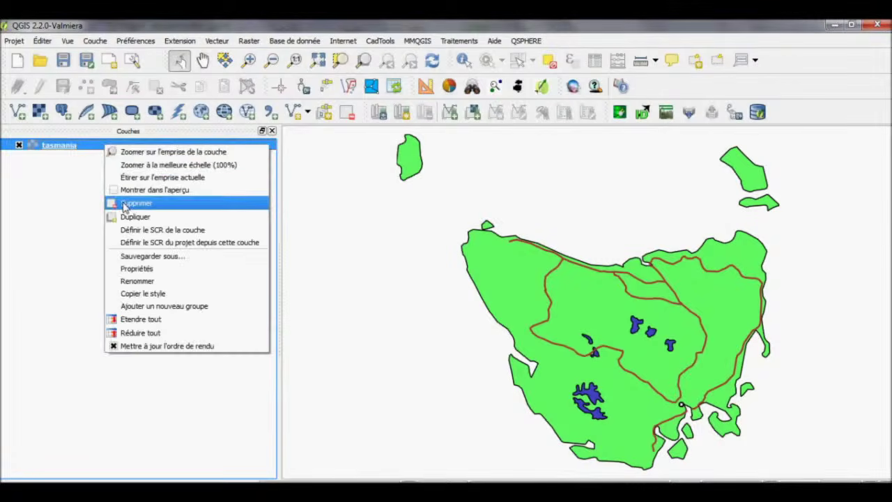
Remove the tasmania layer and try the geoserver WMS connection again.
left_click(132, 202)
key("Return")
left_click(202, 113)
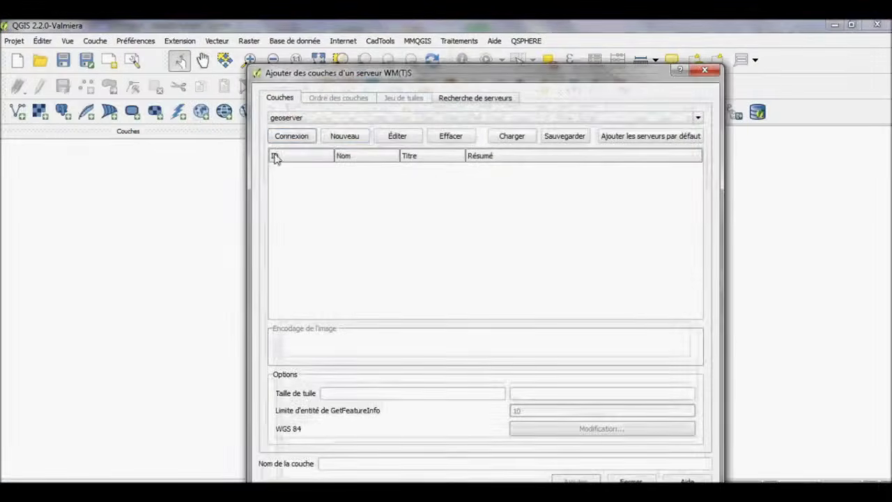
left_click(308, 138)
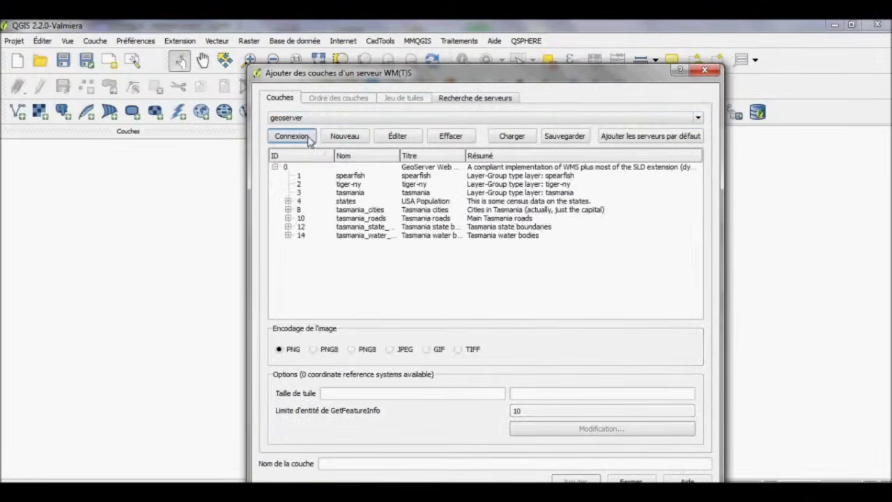
Clear the stored username and password from the geoserver connection and reconnect without credentials.
left_click(396, 137)
left_click_drag(438, 253, 396, 257)
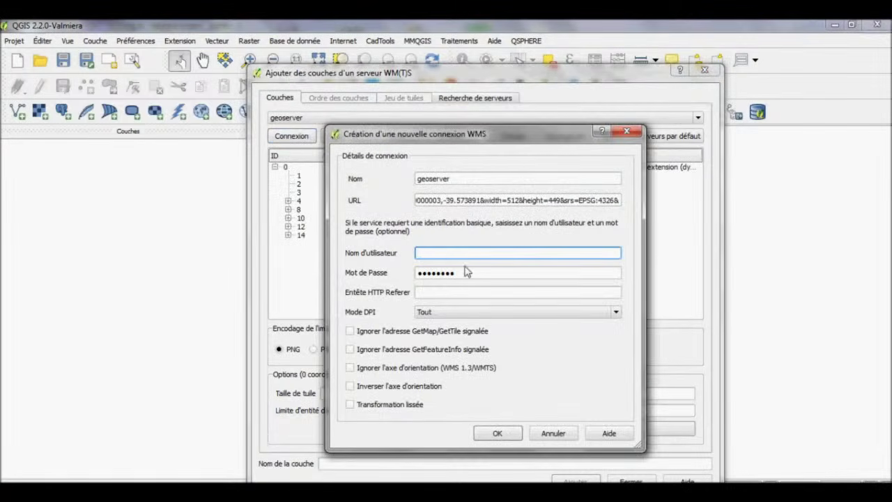
left_click_drag(466, 272, 417, 273)
key("BackSpace")
left_click(497, 433)
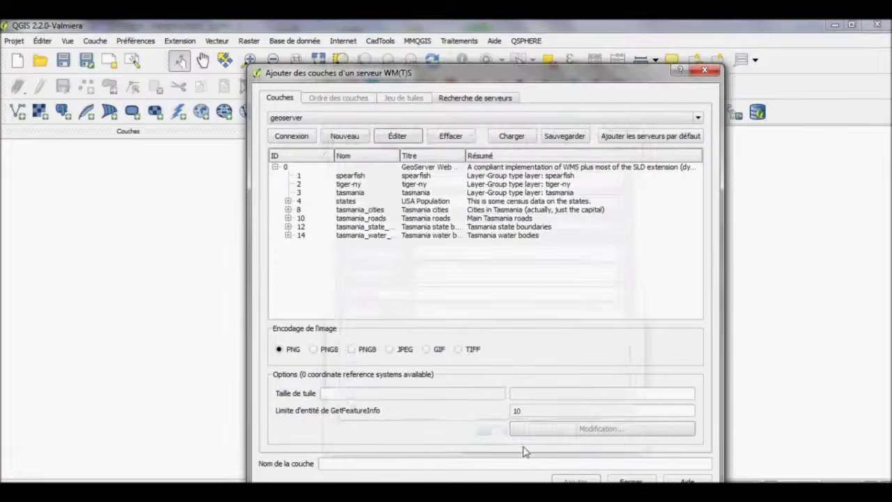
left_click(298, 136)
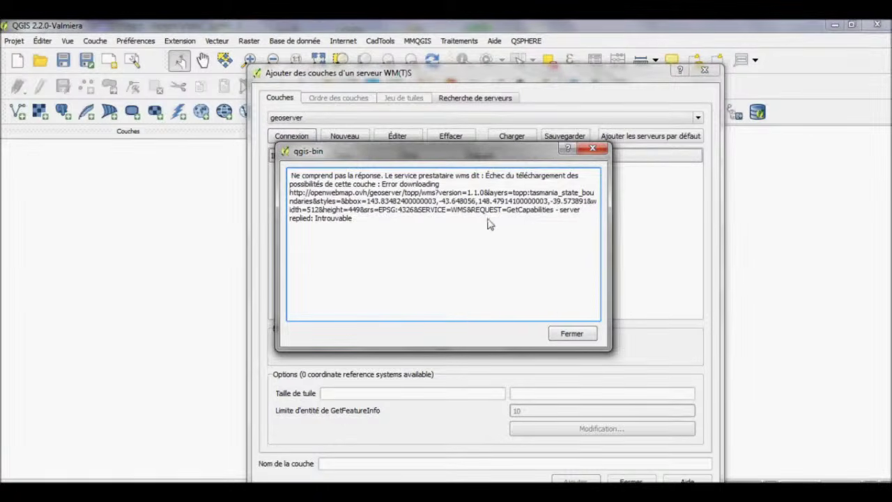
Close the WMS error and the add-layers window, then switch to Firefox.
left_click(576, 336)
left_click(628, 479)
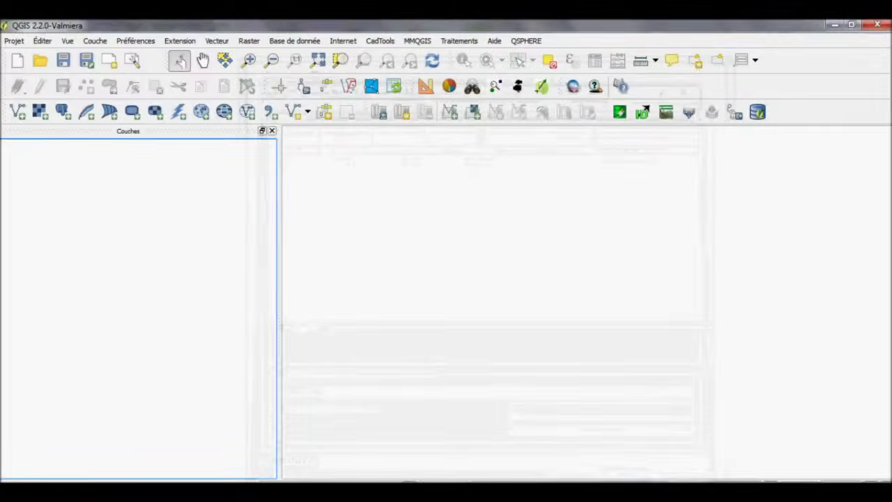
key("alt+Tab")
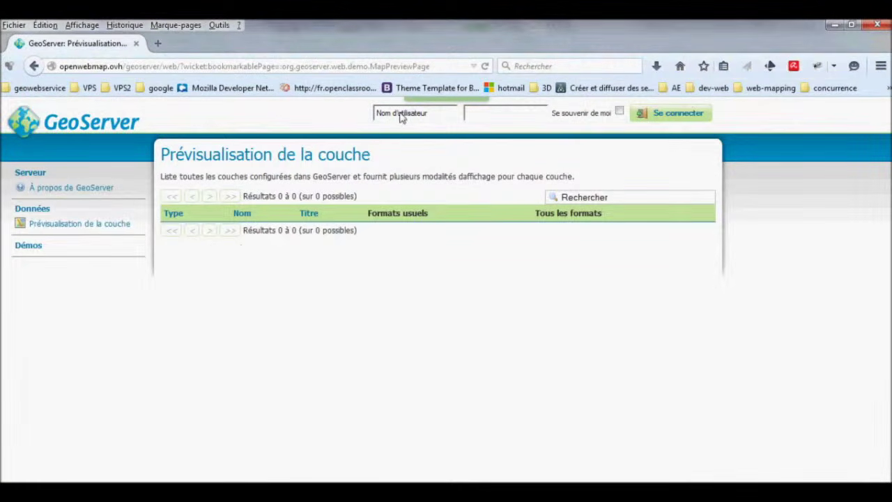
Sign in as admin and open the OpenLayers preview of topp:tasmania_state_boundaries from the layer list.
left_click(402, 118)
key("Return")
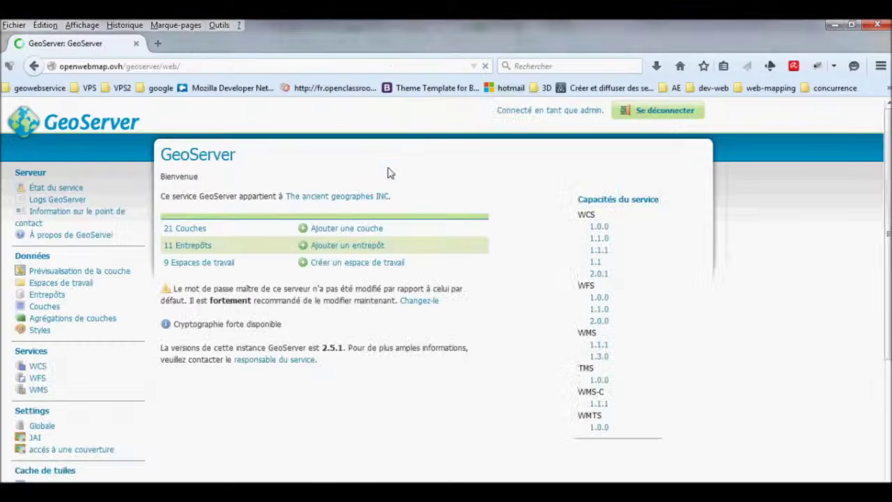
scroll(85, 373, "down", 5)
scroll(82, 315, "up", 3)
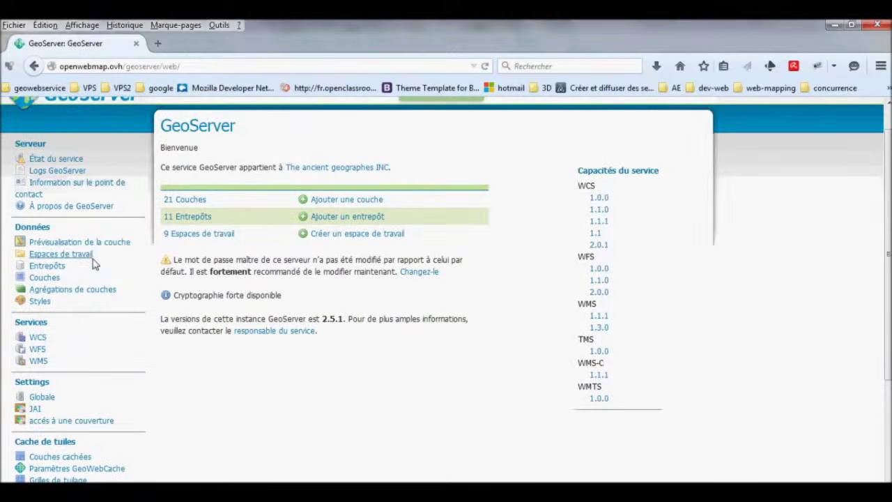
left_click(94, 243)
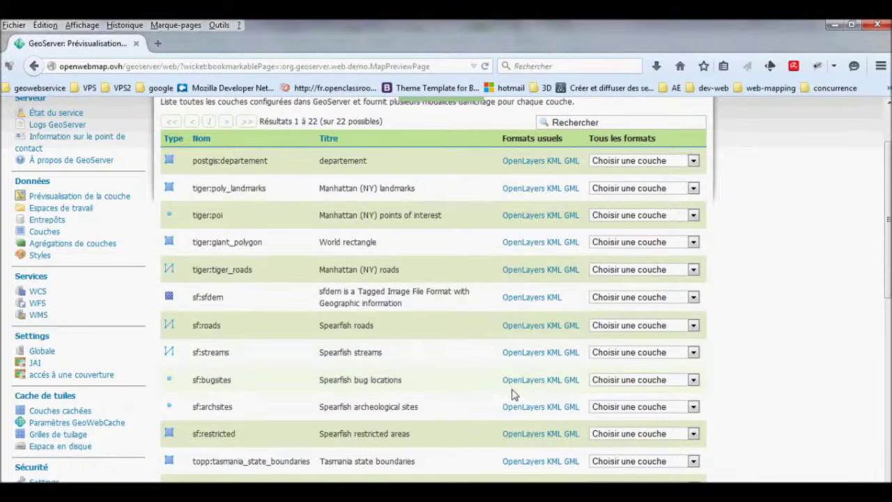
scroll(510, 394, "down", 4)
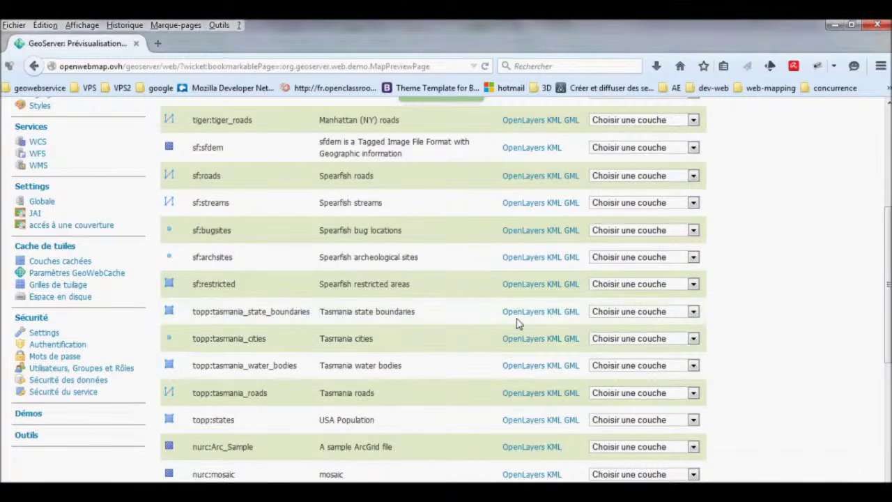
left_click(520, 316)
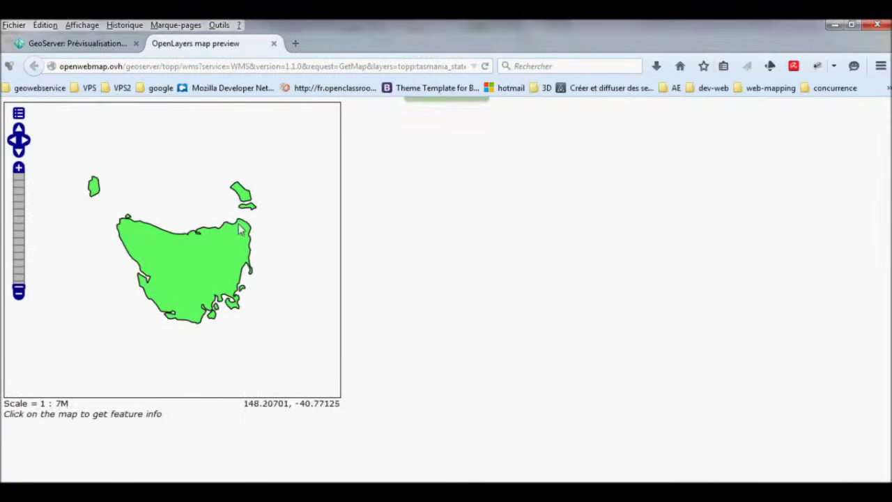
Query feature info at several points on the Tasmania map preview.
left_click(197, 230)
left_click(205, 277)
left_click(205, 273)
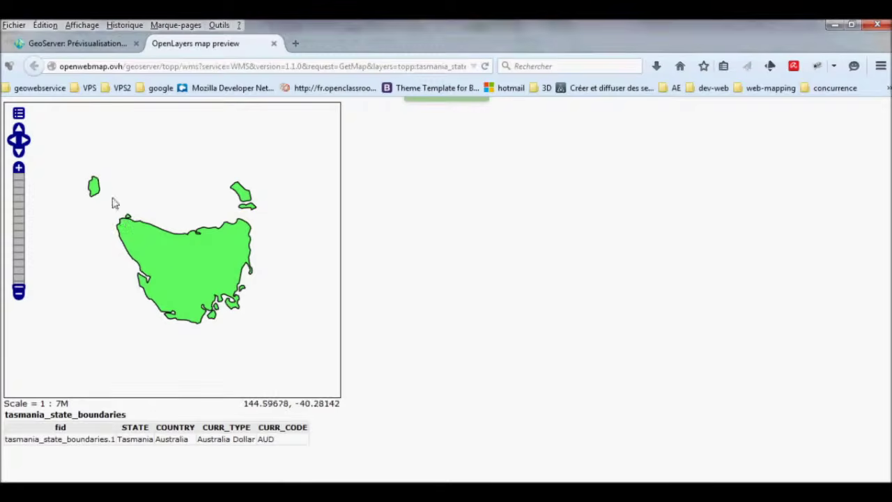
left_click(157, 265)
left_click(245, 191)
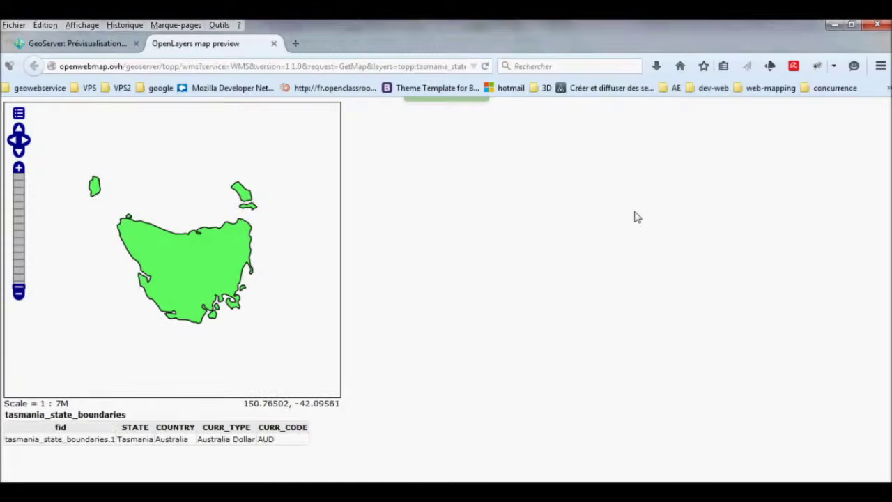
Log out of GeoServer and reload the Tasmania preview, which now returns HTTP 404.
left_click(106, 43)
scroll(646, 165, "up", 10)
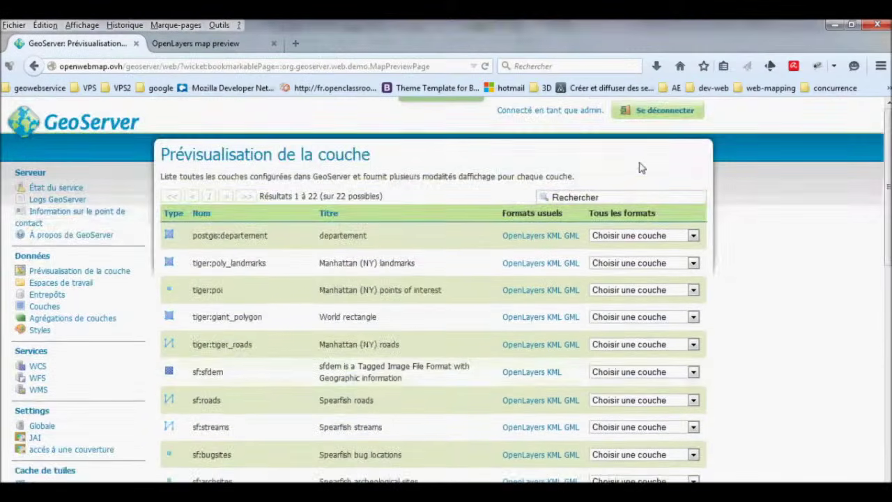
left_click(658, 119)
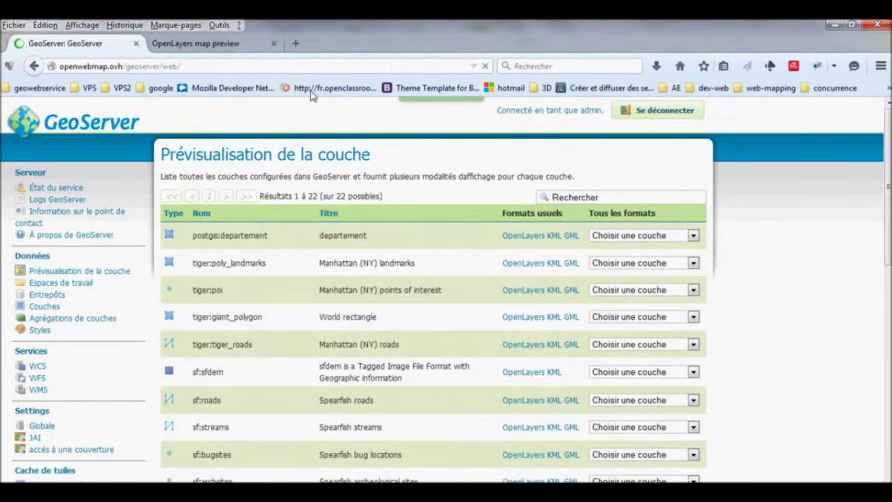
left_click(237, 44)
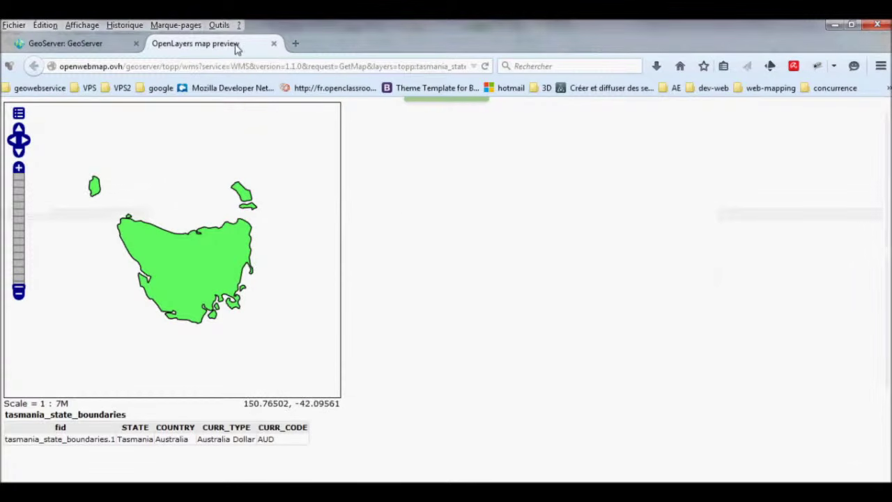
right_click(408, 210)
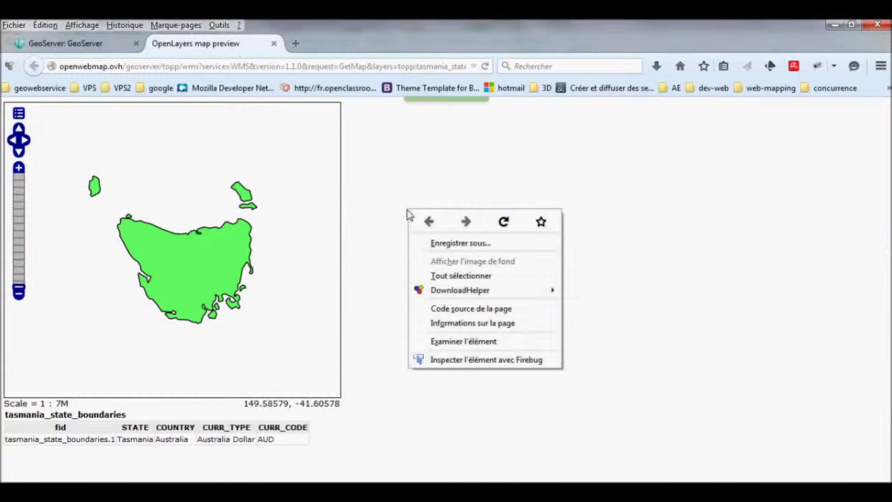
left_click(503, 223)
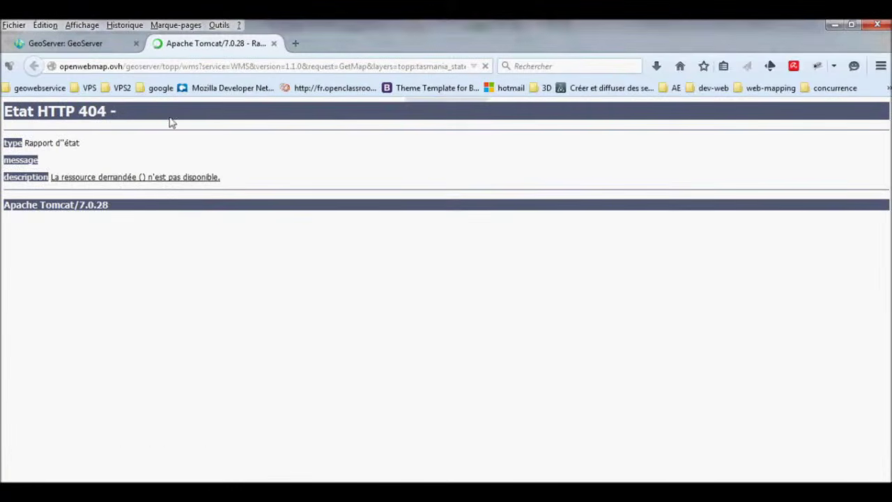
left_click(93, 55)
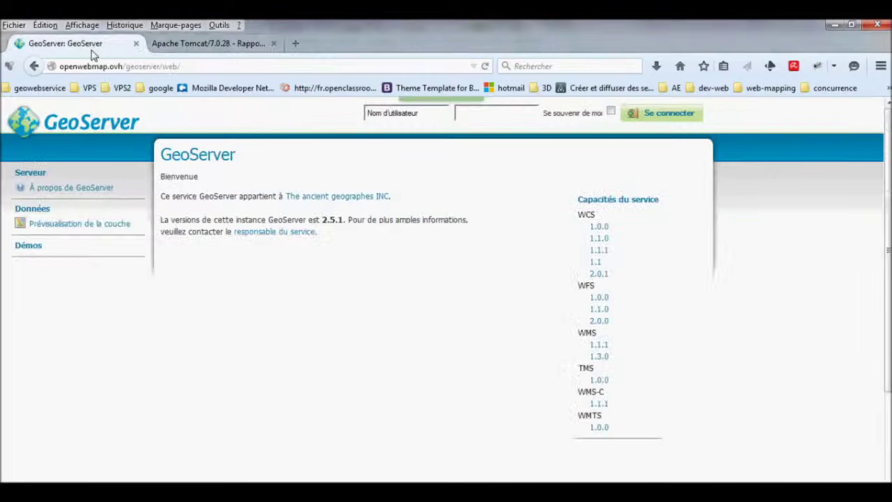
Sign in as admin and reload the Tasmania preview tab.
left_click(404, 116)
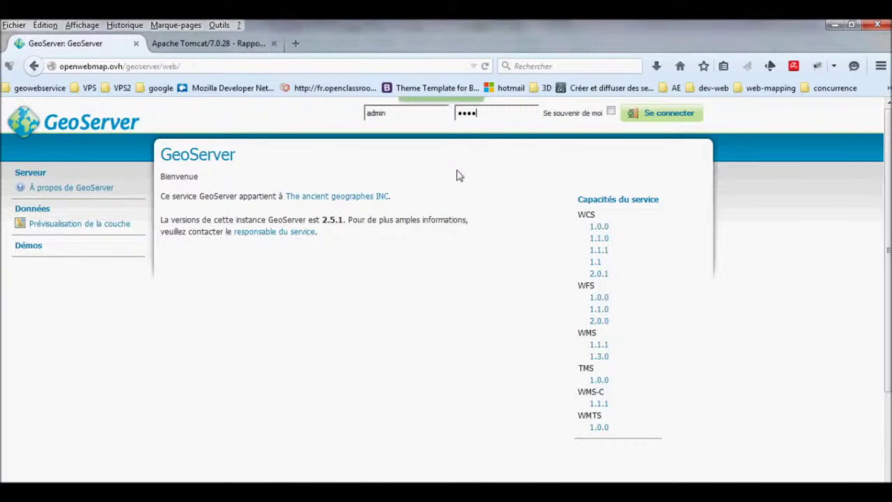
key("Return")
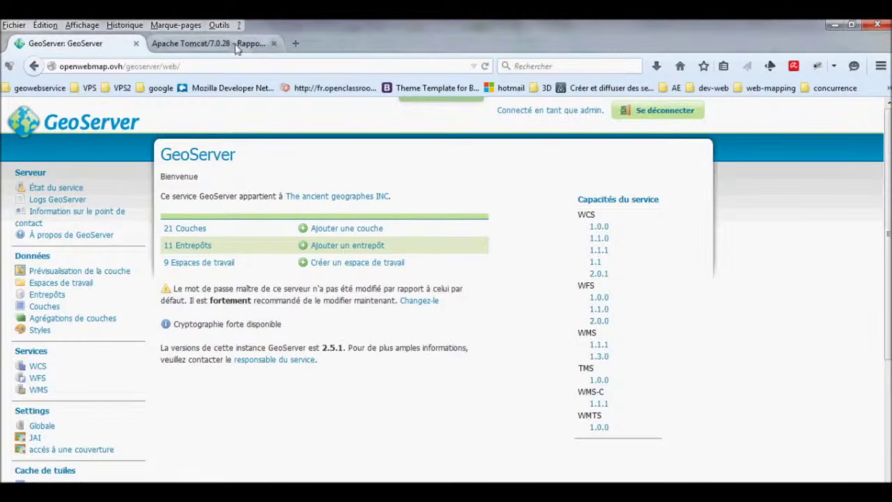
left_click(209, 43)
right_click(389, 160)
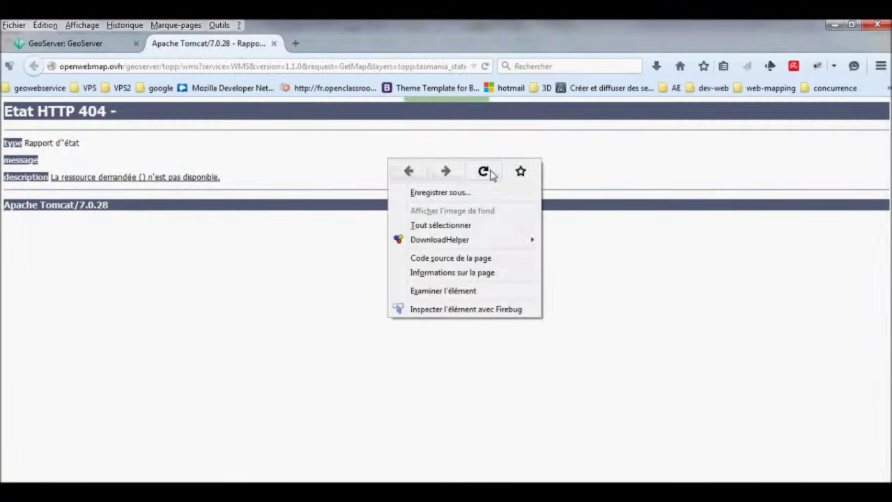
left_click(485, 172)
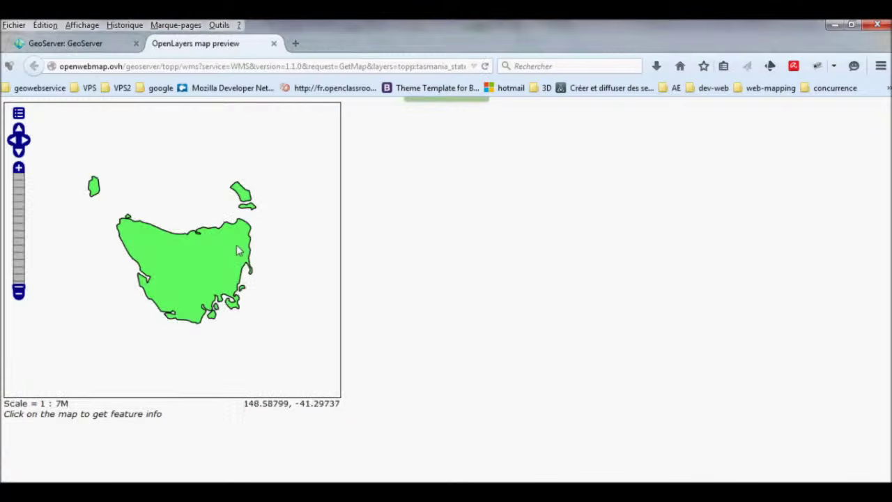
Log out of GeoServer and reload the Tasmania preview again while signed out.
left_click(110, 43)
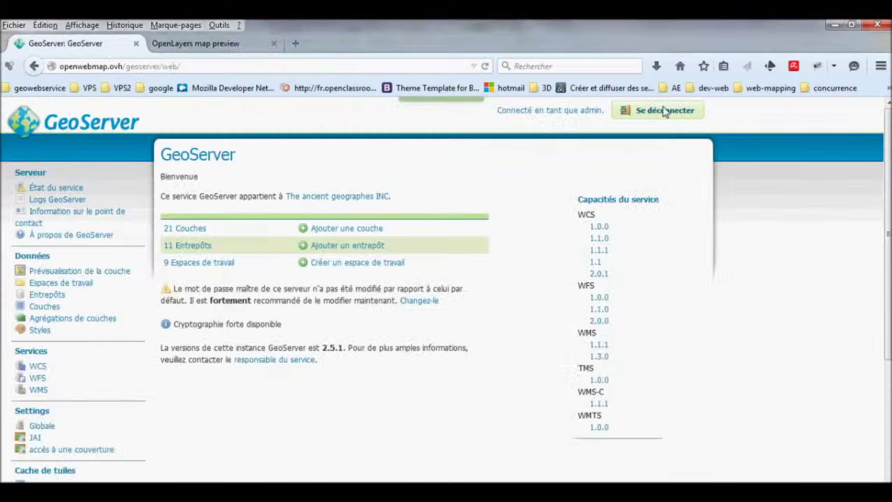
left_click(665, 110)
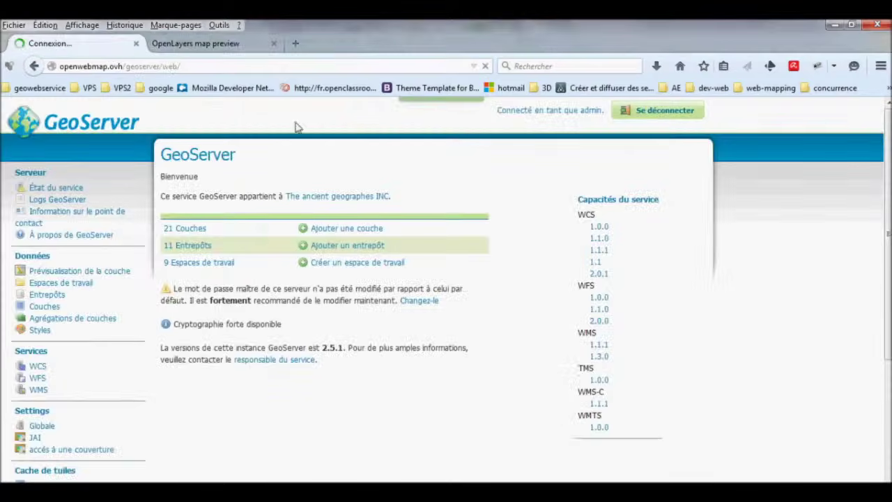
left_click(223, 46)
right_click(427, 221)
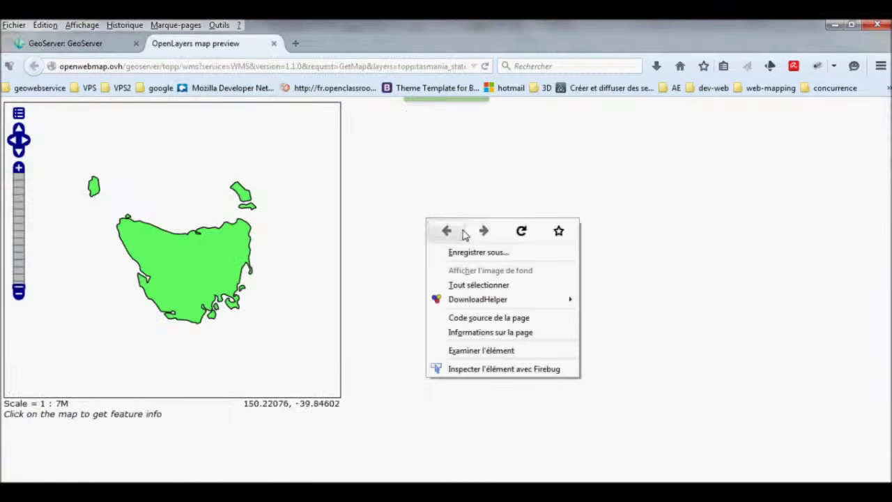
left_click(522, 232)
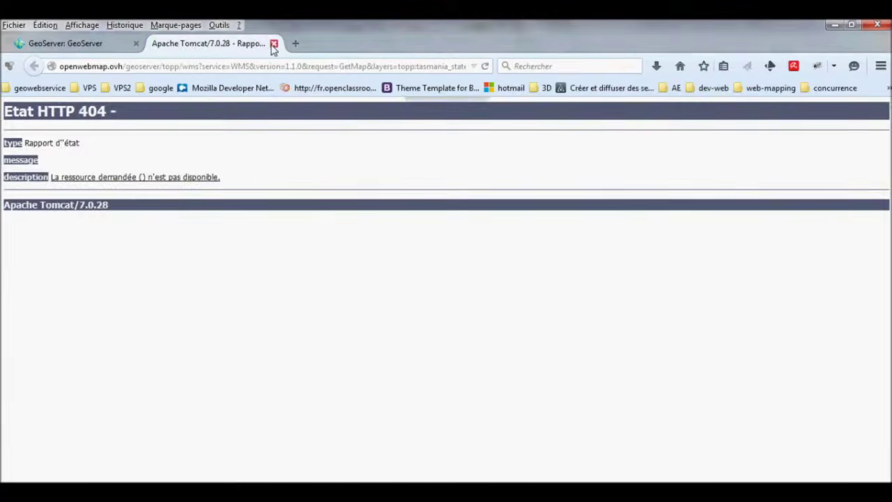
Close the 404 preview tab and resubmit the admin login.
left_click(274, 43)
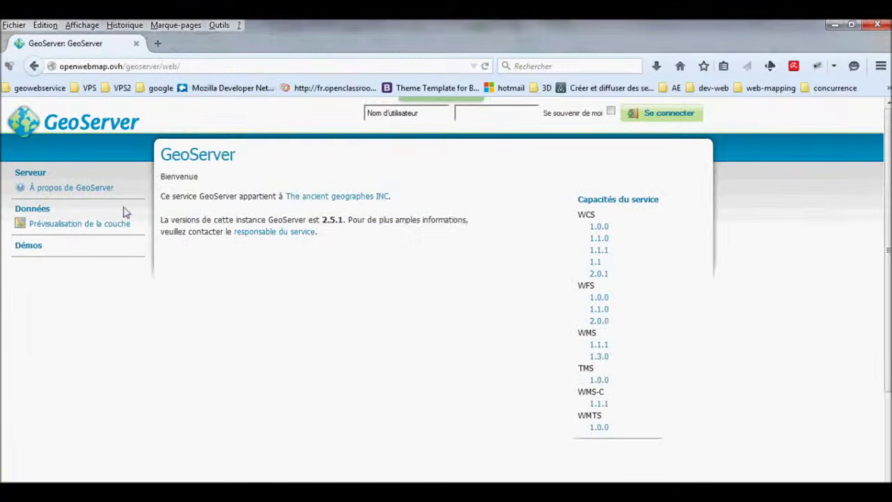
left_click(436, 115)
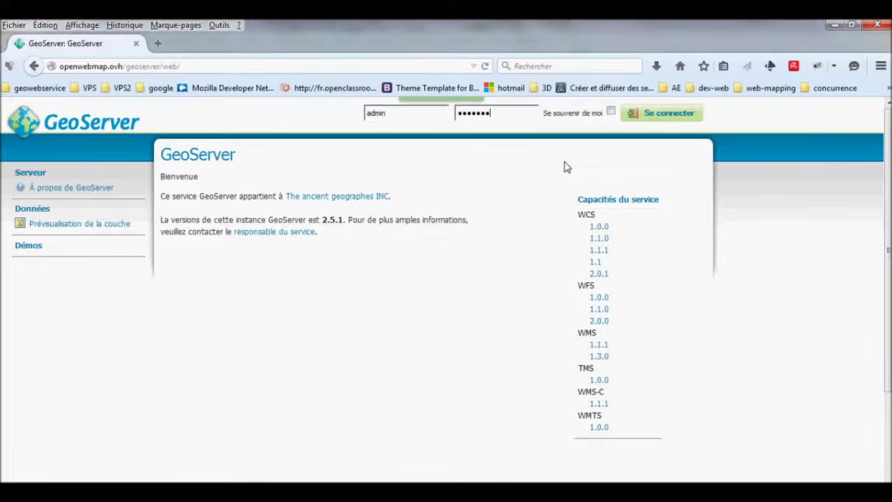
type("r")
key("Return")
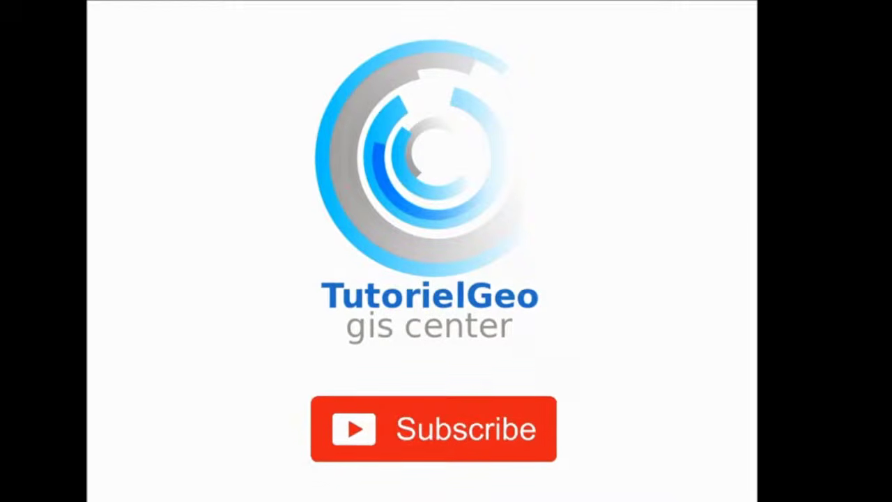
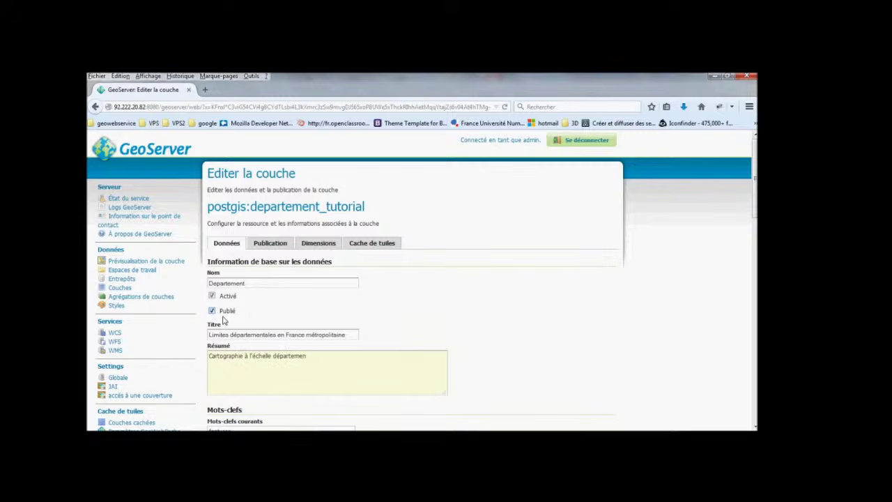
Finish typing 'départementale' in the Résumé box.
type("tale")
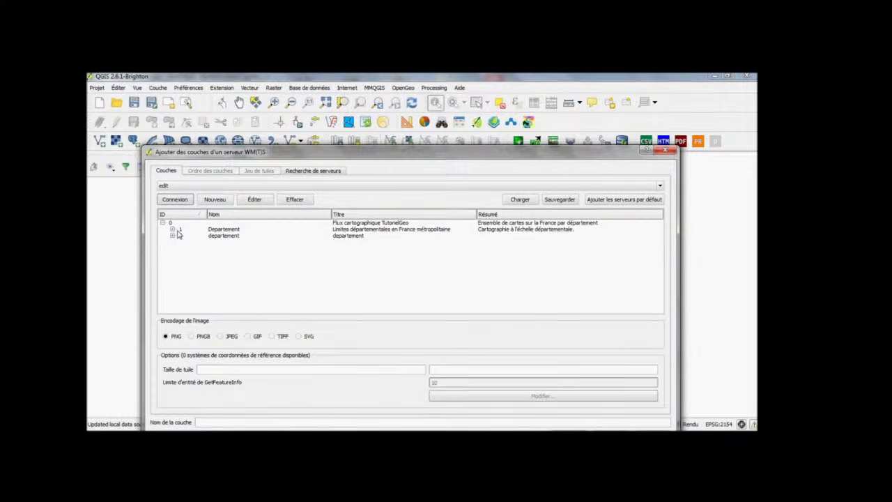
Add the Departement WMS layer, remove the duplicate Classification layer, and open its Métadonnées properties.
double_click(178, 232)
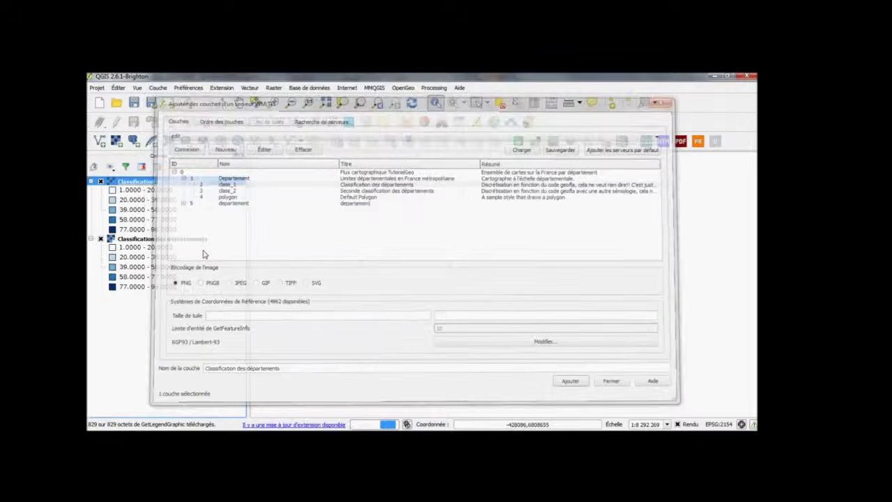
right_click(186, 242)
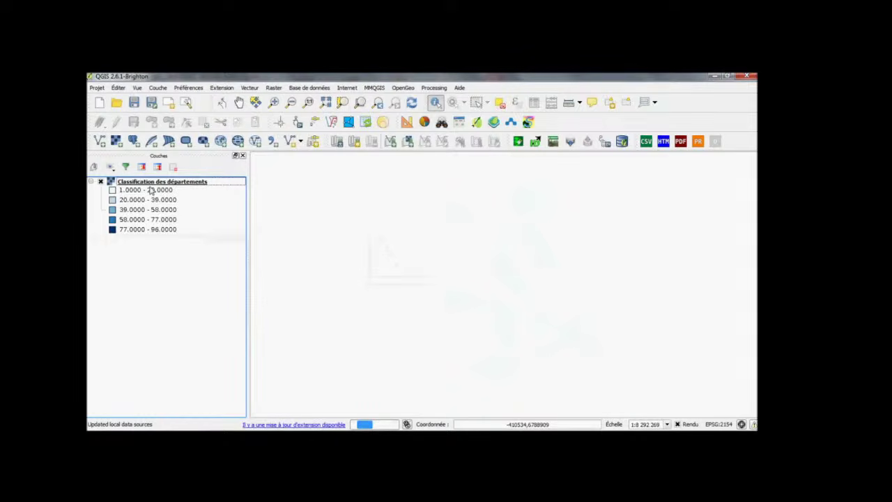
double_click(151, 192)
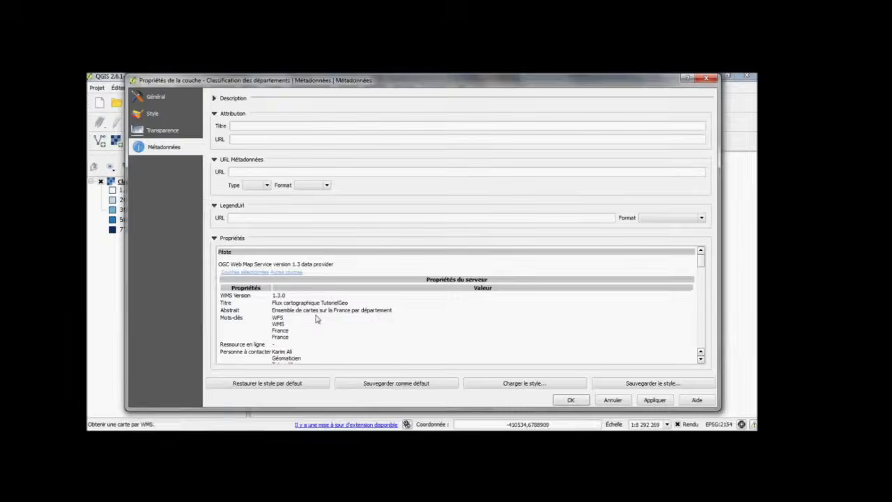
Set the layer's LegendUrl to the copied GetLegendGraphic URL with image/png, and apply it.
scroll(312, 323, "down", 3)
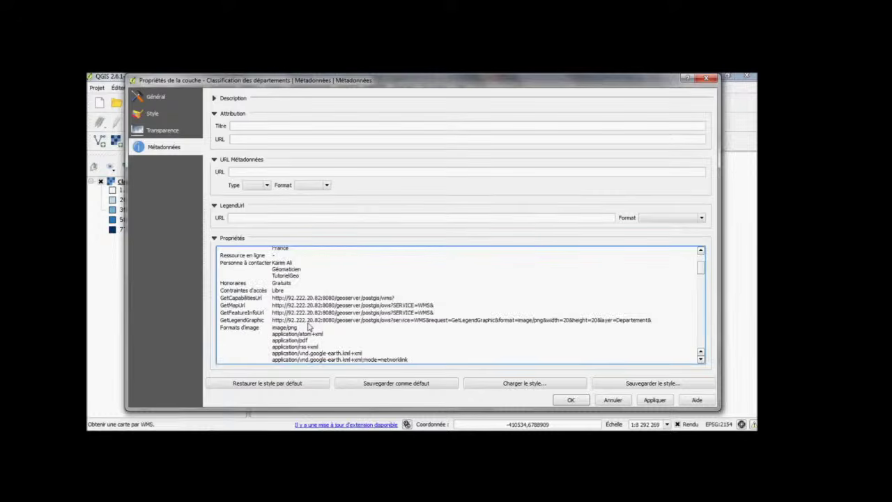
left_click_drag(652, 321, 275, 326)
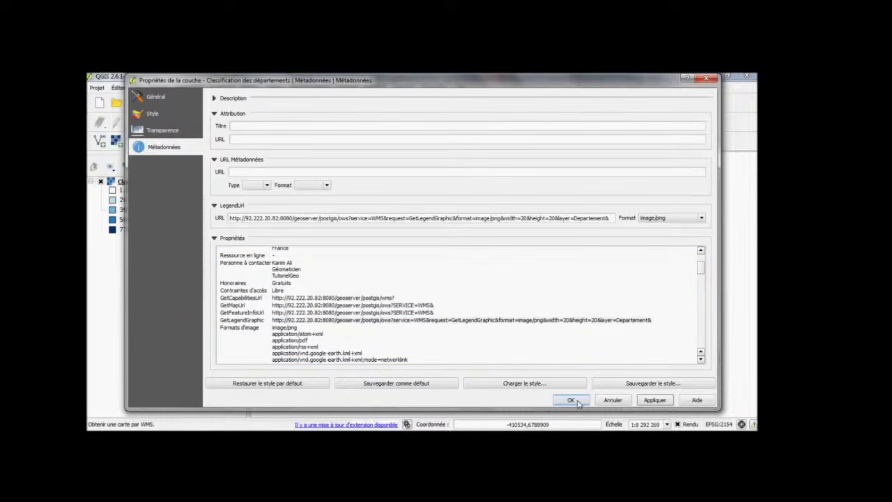
left_click(571, 400)
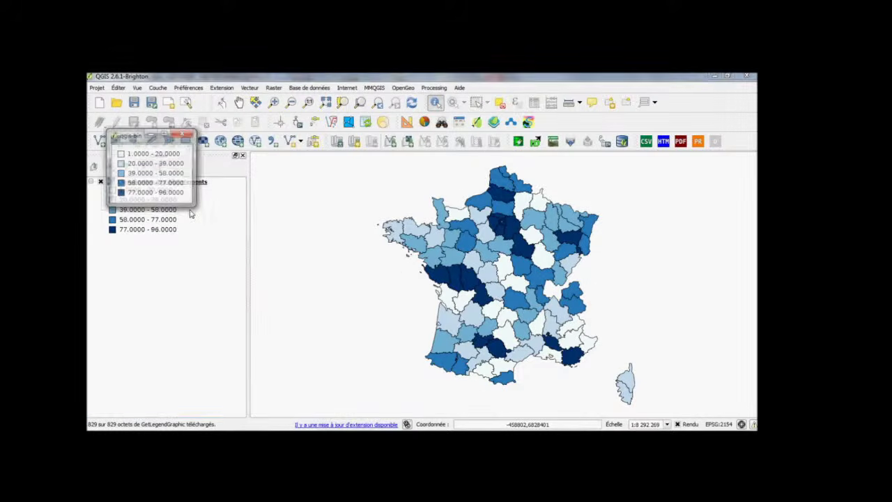
Select the Classification des départements layer to show the blue department map.
left_click(191, 214)
left_click(168, 183)
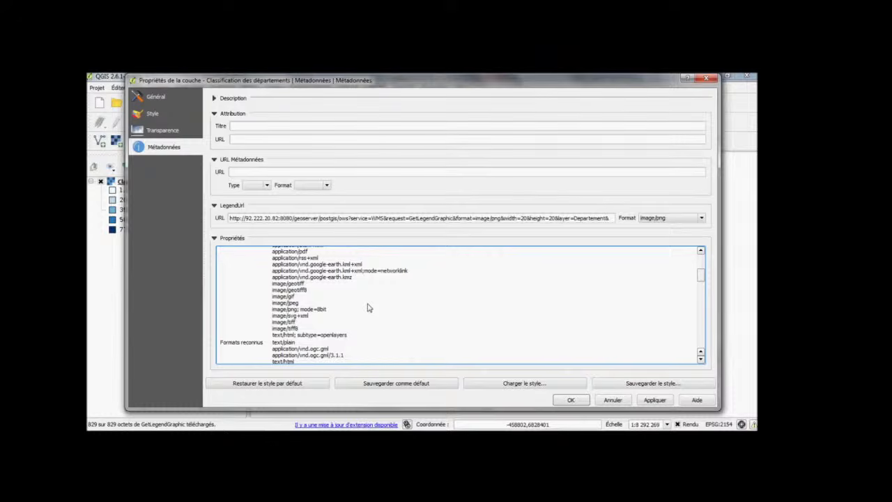
scroll(341, 304, "down", 5)
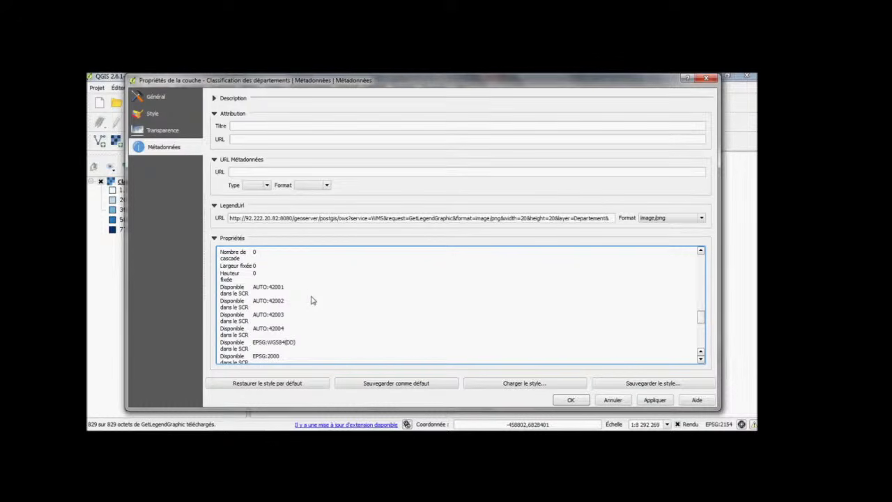
scroll(313, 301, "down", 10)
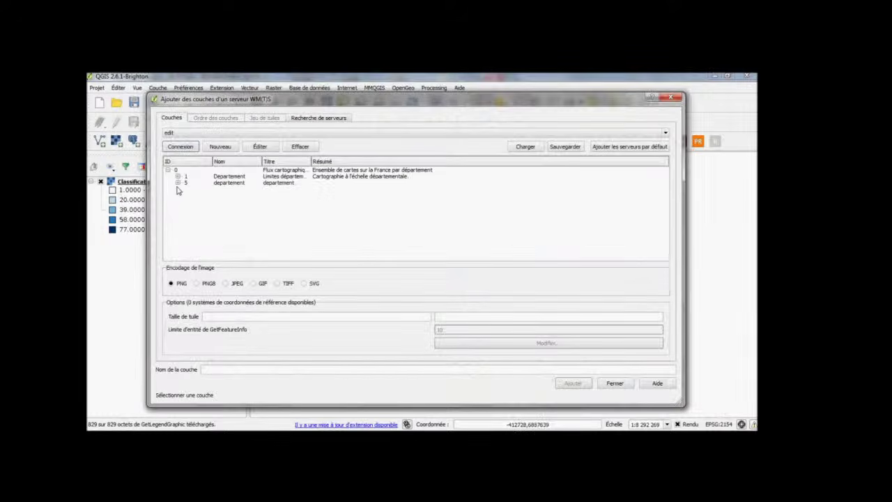
Expand Departement in the WMS list, select the TutorielGeo root, then return to GeoServer's Couches page.
left_click(178, 177)
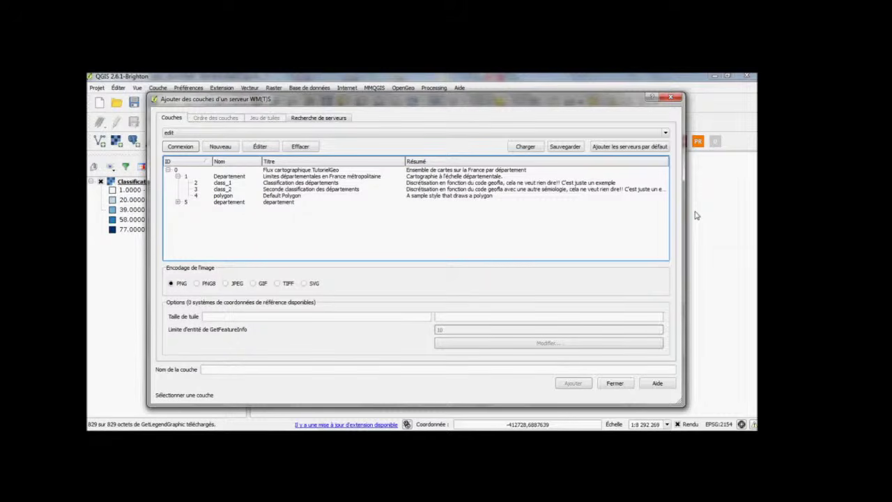
left_click(296, 171)
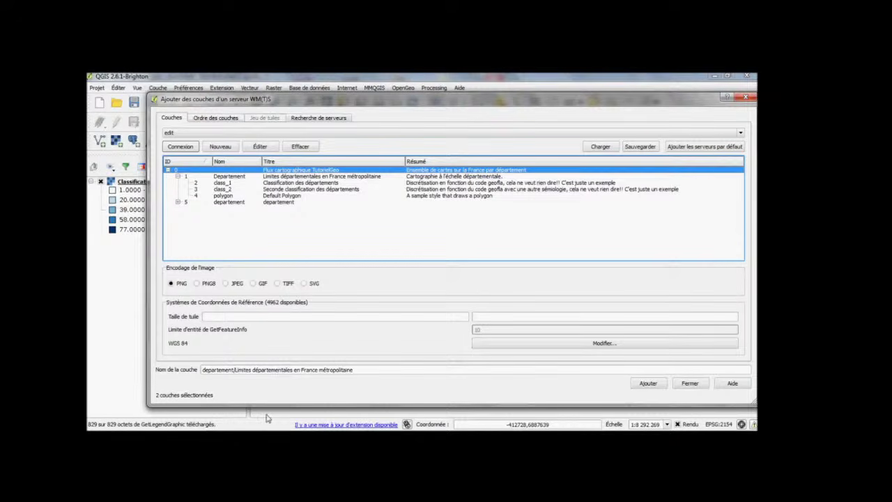
left_click(247, 437)
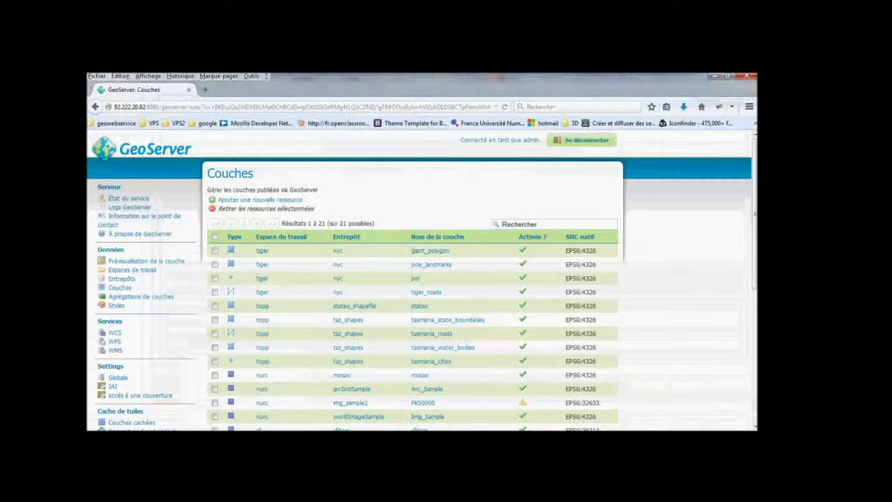
Scroll the Couches list and open the Departement layer.
scroll(431, 314, "down", 4)
left_click(429, 358)
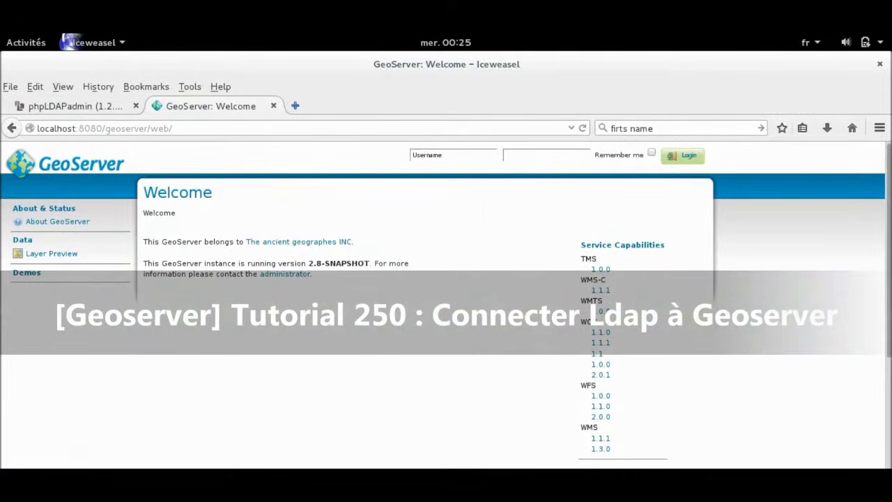
Log in to GeoServer with the administrator credentials.
key("ctrl+Page_Up")
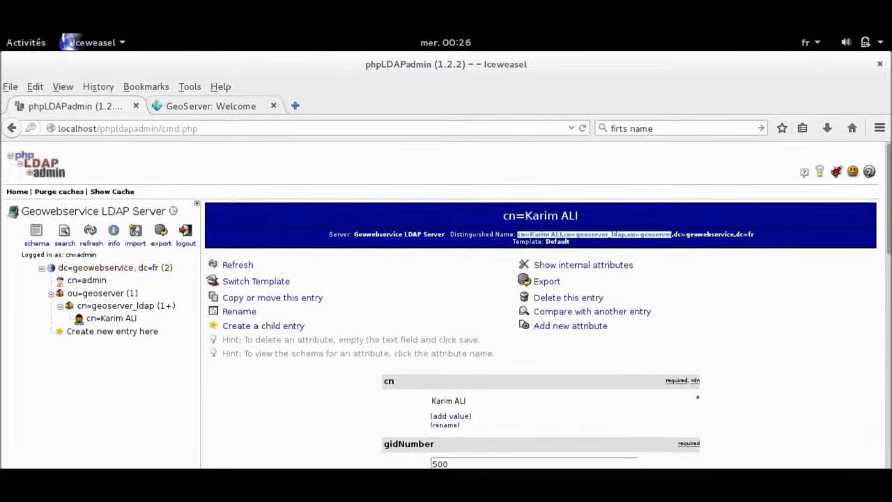
key("ctrl+Page_Down")
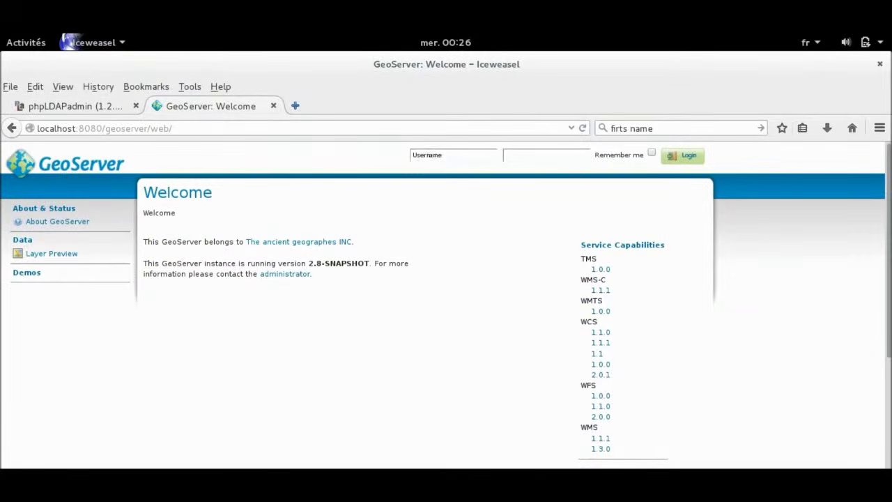
left_click(453, 156)
type("admin")
key("Tab")
type("geoserver")
key("Return")
Review the Users/Groups and Roles tabs under Security > Users, Groups, Roles.
scroll(66, 395, "down", 5)
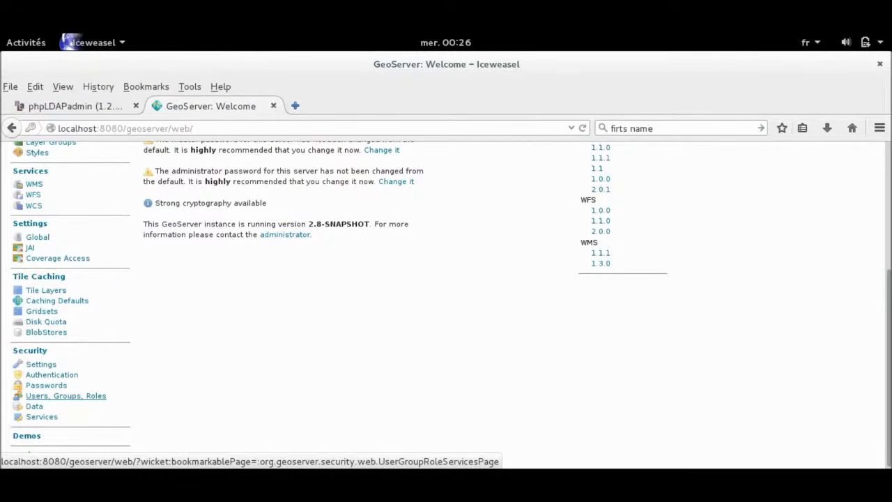
left_click(66, 395)
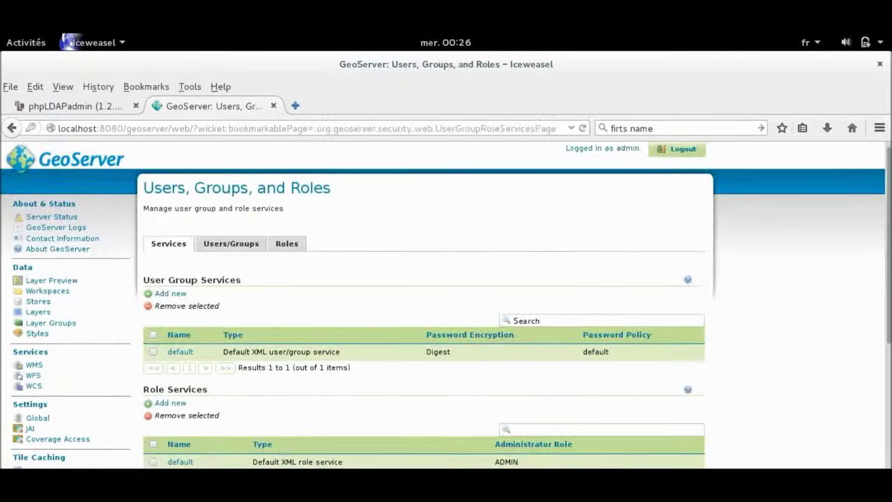
scroll(66, 396, "down", 2)
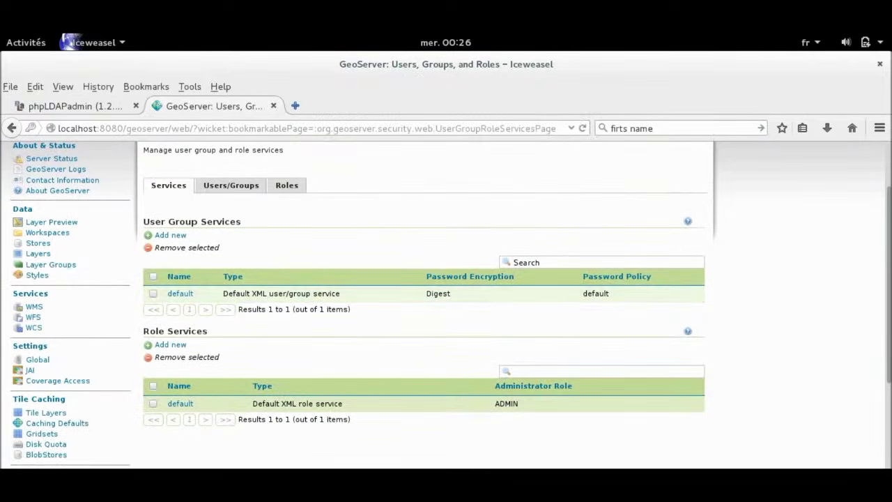
left_click(231, 185)
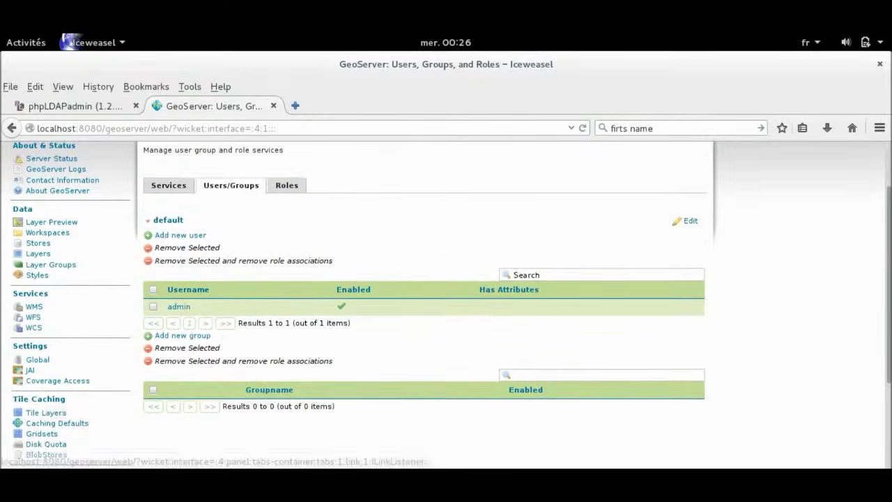
scroll(231, 184, "down", 1)
left_click(286, 153)
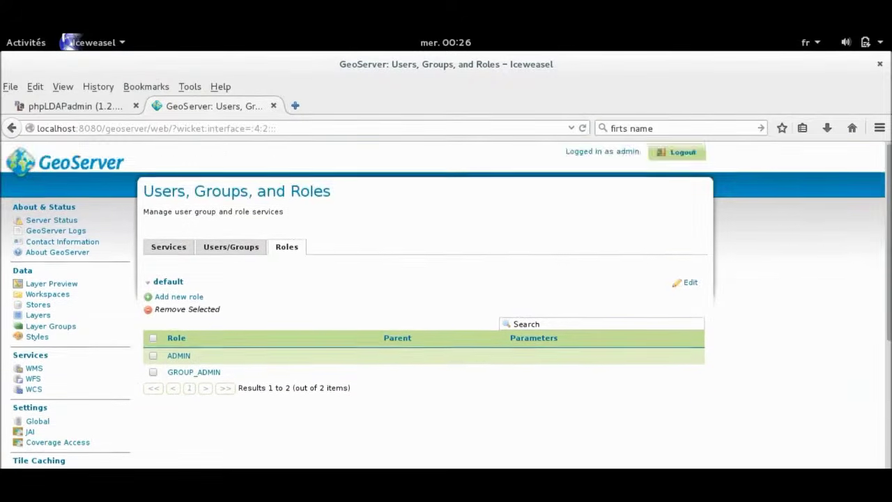
scroll(52, 374, "down", 5)
Add a new provider under Security > Authentication > Authentication Providers.
left_click(51, 375)
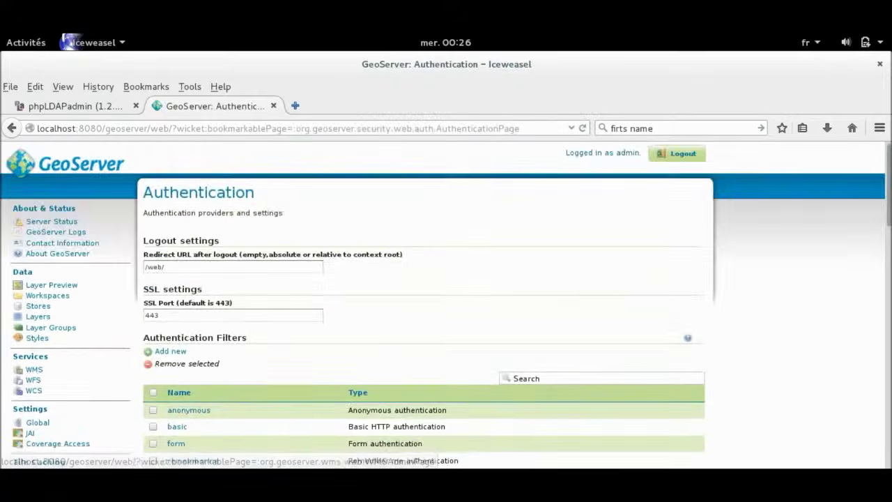
scroll(446, 304, "down", 15)
scroll(446, 304, "down", 2)
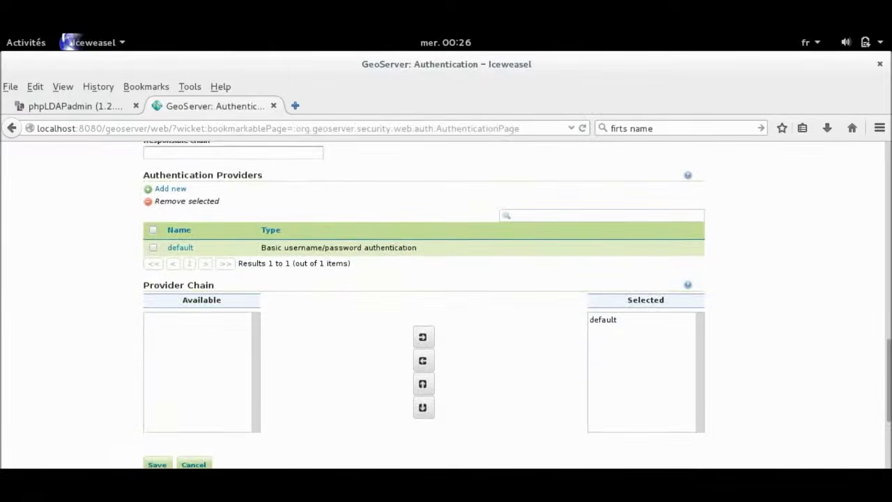
left_click(170, 188)
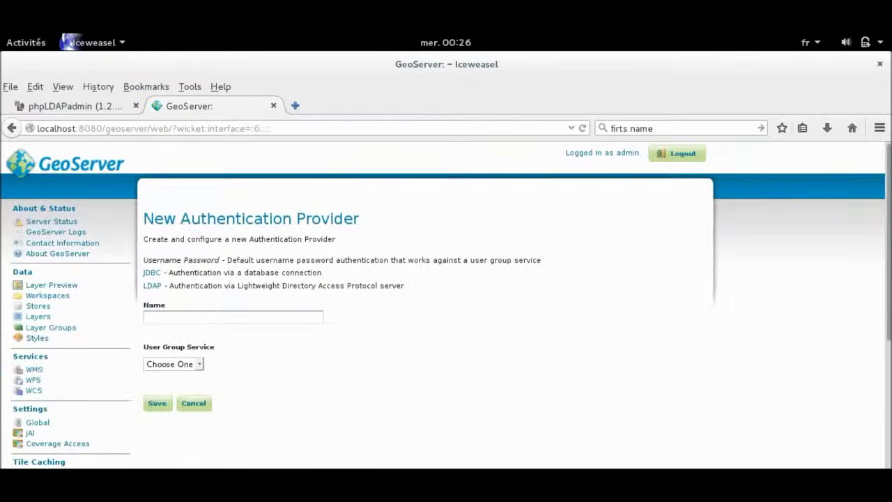
Create an LDAP provider named Connect_Ldap with server URL ldap://localhost:389/.
left_click(152, 286)
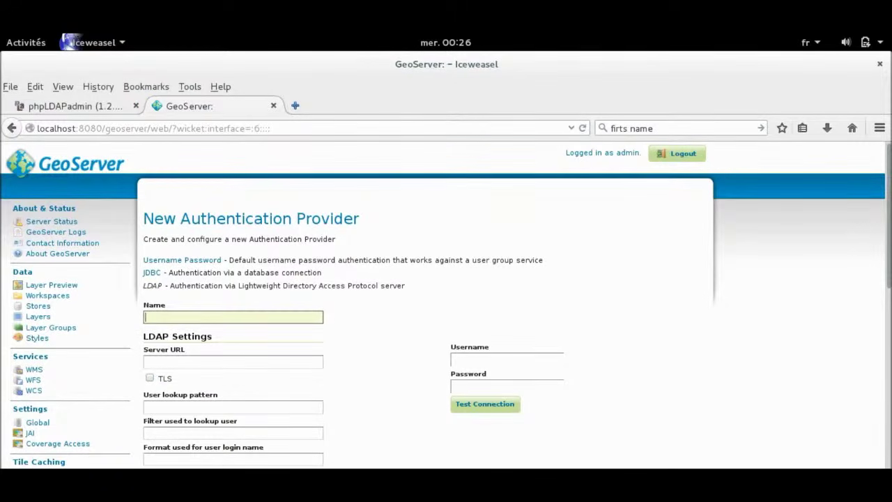
type("Connect_Ldap")
left_click(233, 361)
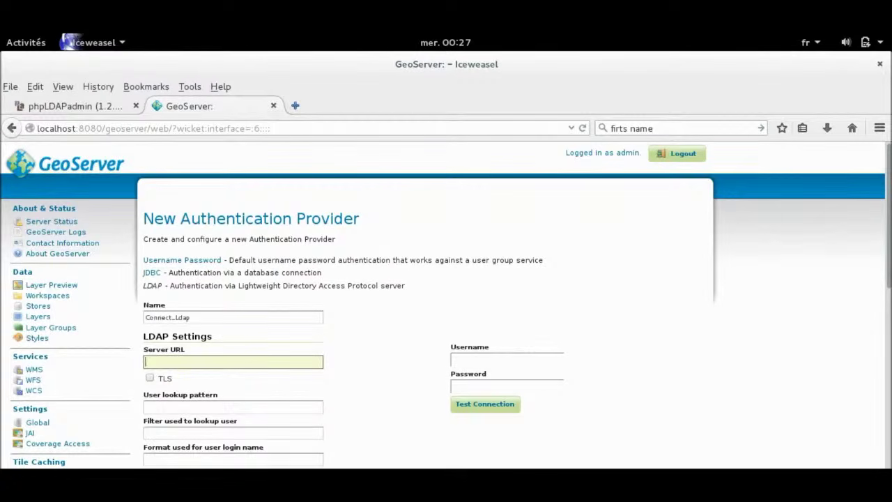
type("ldap://localhost:389/")
Append the base DN dc=geowebservice,dc=fr from phpLDAPadmin to the server URL.
key("ctrl+Page_Up")
left_click(115, 268)
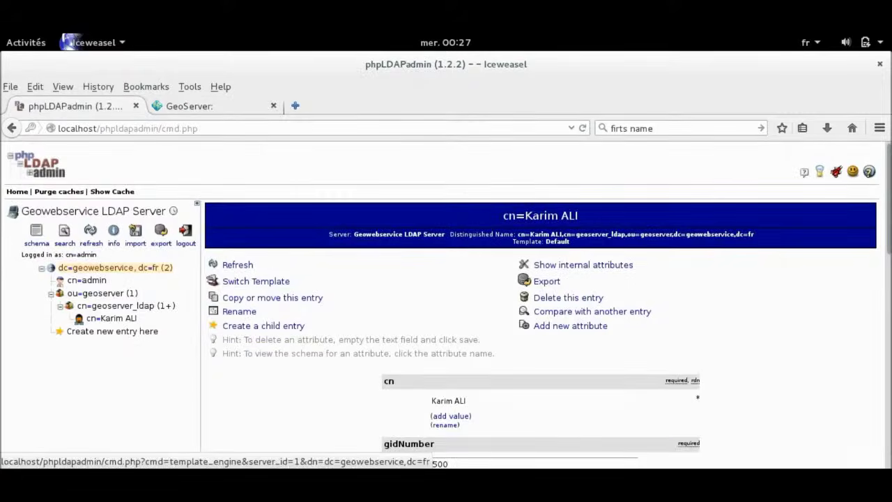
left_click_drag(596, 234, 676, 234)
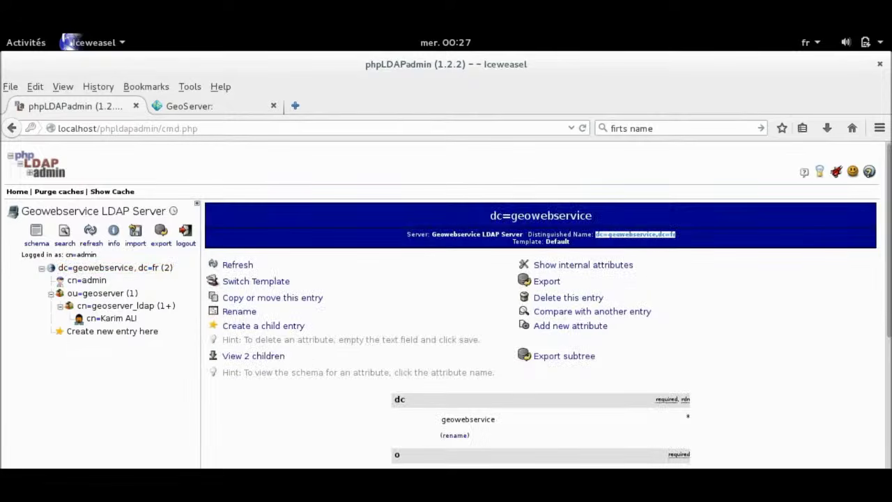
key("ctrl+c")
key("ctrl+Page_Down")
key("ctrl+v")
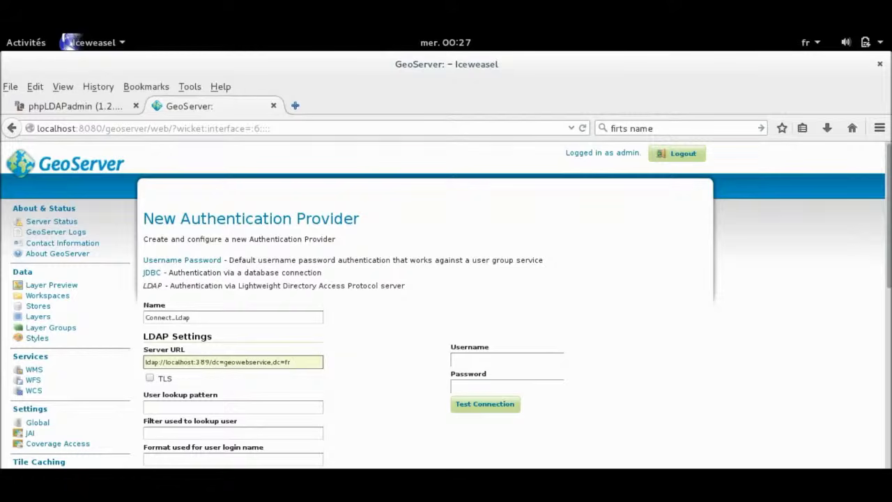
Paste the LDAP user entry's DN from phpLDAPadmin into the User lookup pattern.
left_click(233, 407)
key("ctrl+Page_Up")
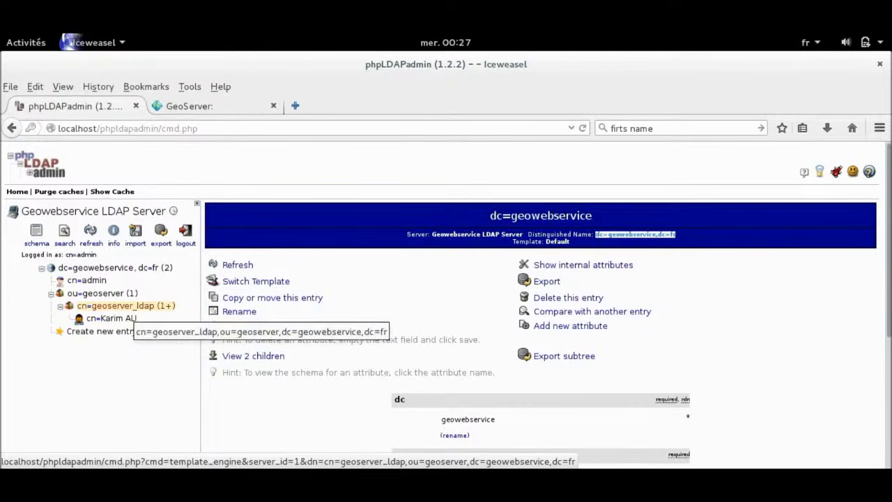
left_click(112, 319)
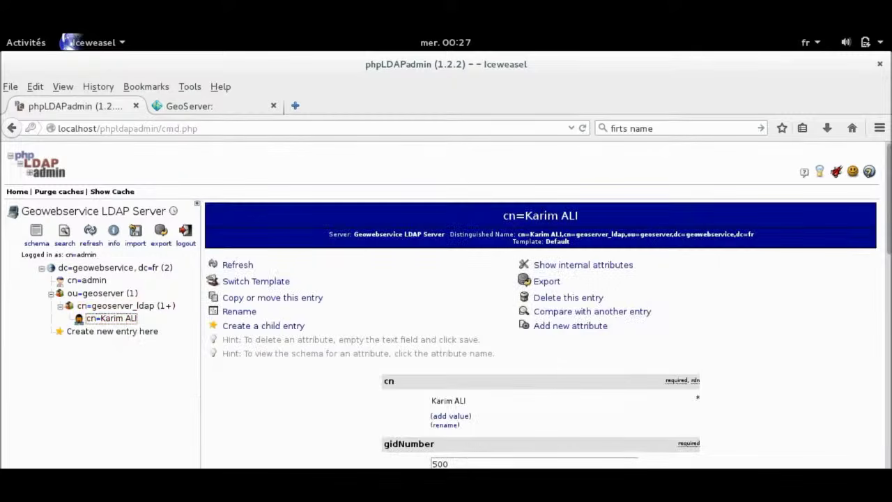
left_click_drag(517, 235, 673, 234)
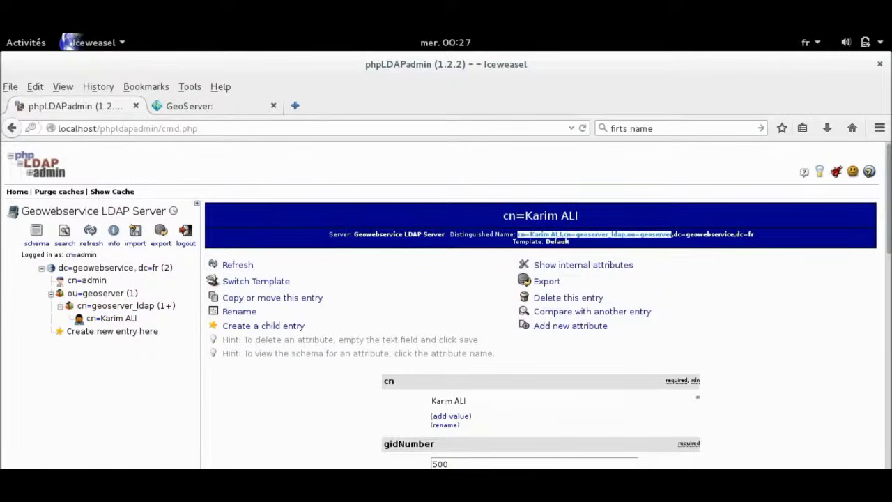
left_click(112, 318)
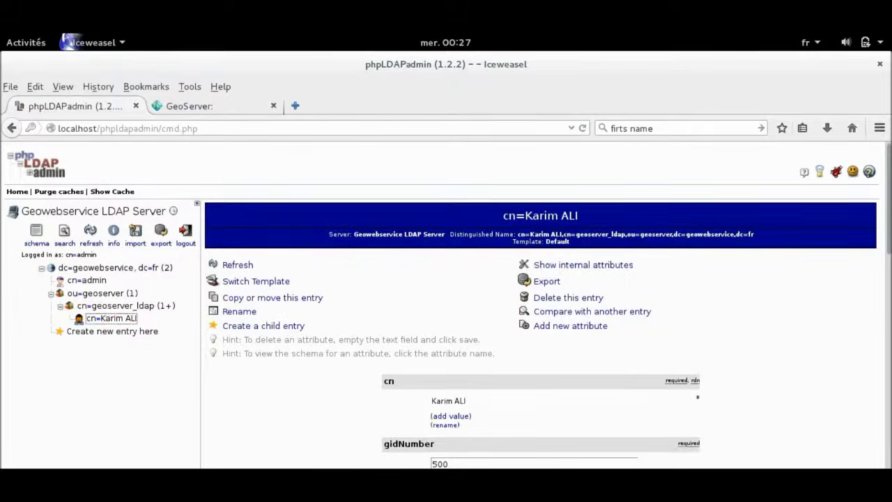
key("ctrl+Tab")
key("ctrl+v")
scroll(446, 306, "down", 1)
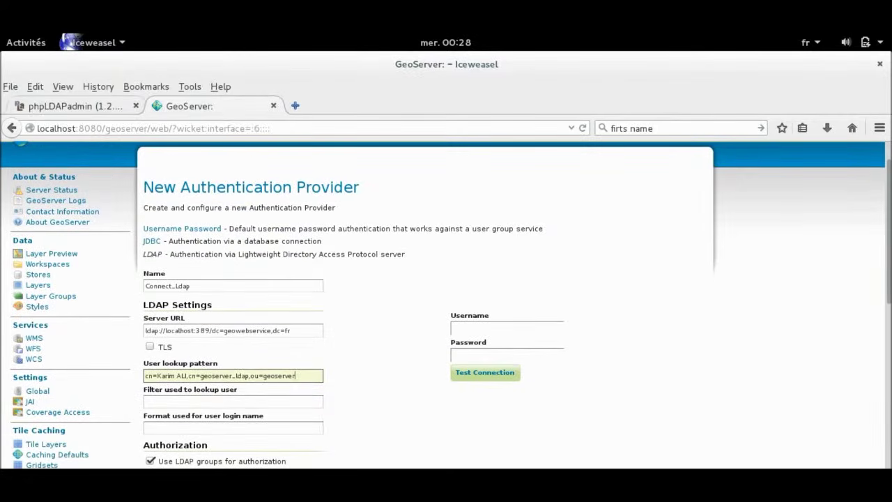
Enter the LDAP user's name and password as test credentials and run Test Connection.
key("ctrl+Tab")
scroll(541, 307, "down", 10)
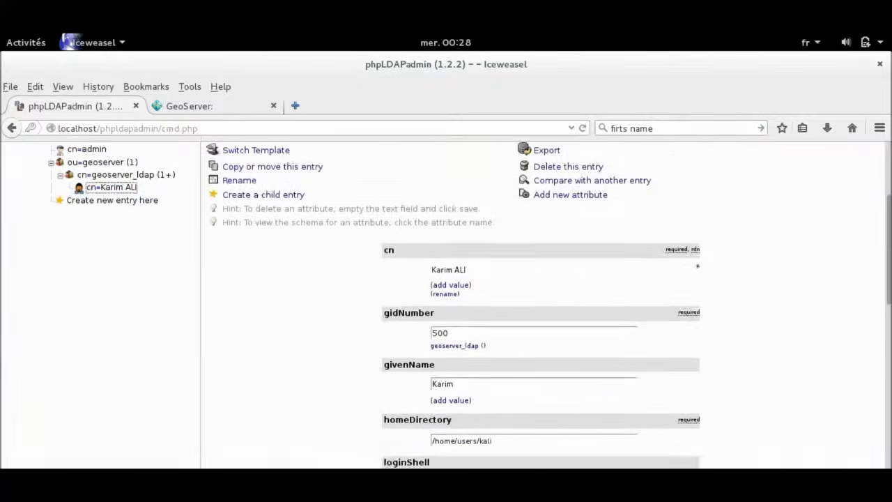
double_click(438, 377)
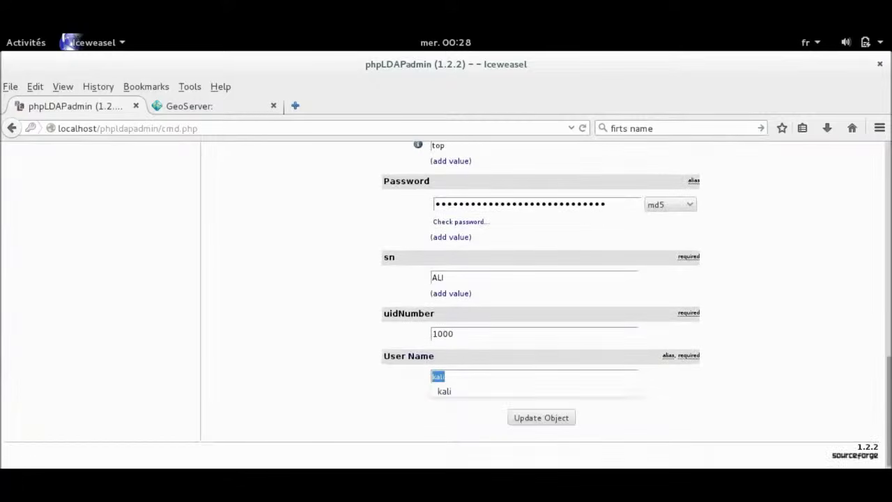
key("ctrl+c")
key("ctrl+Tab")
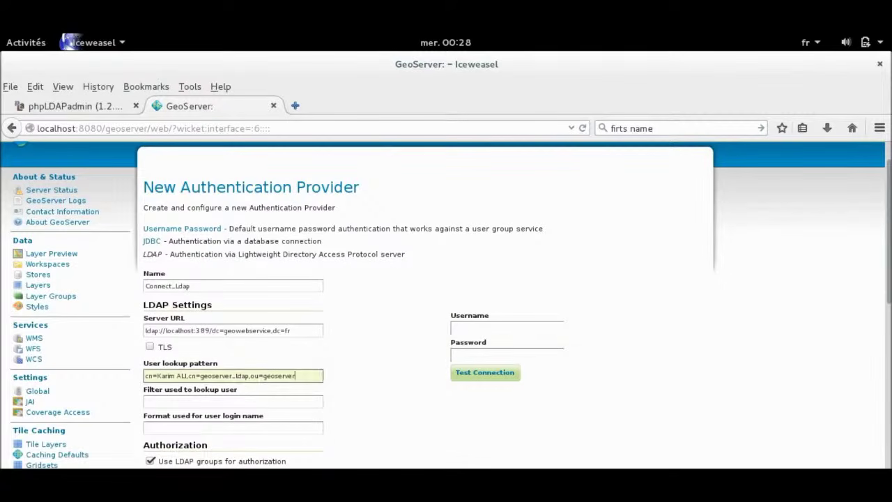
left_click(507, 328)
key("Tab")
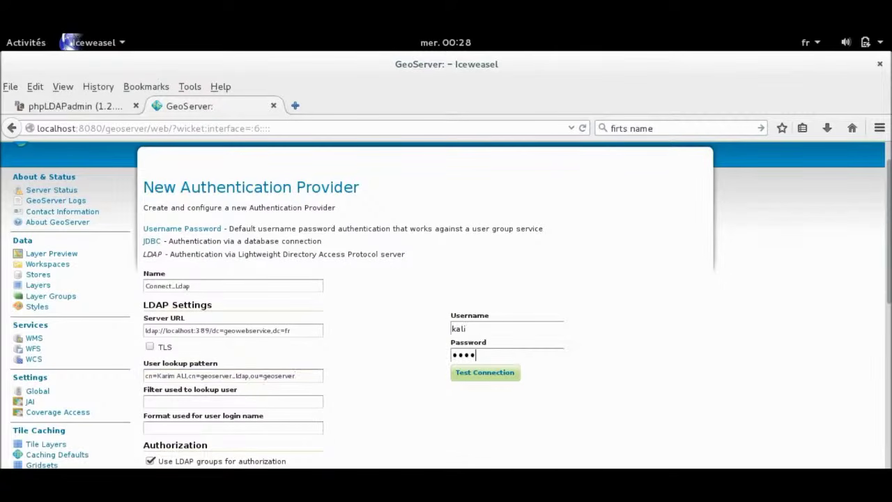
type("kali")
key("Tab")
key("Return")
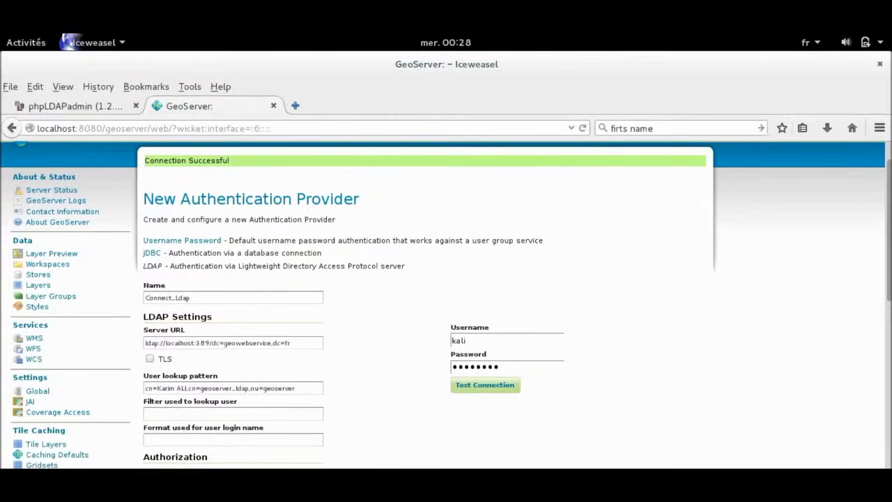
Save the Connect_Ldap provider after the successful test.
scroll(446, 306, "down", 10)
scroll(446, 306, "up", 9)
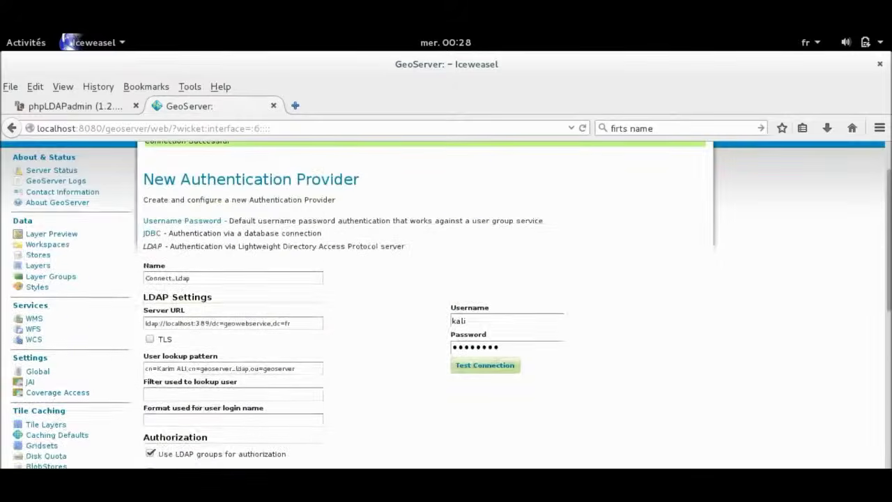
scroll(446, 307, "down", 10)
left_click(194, 313)
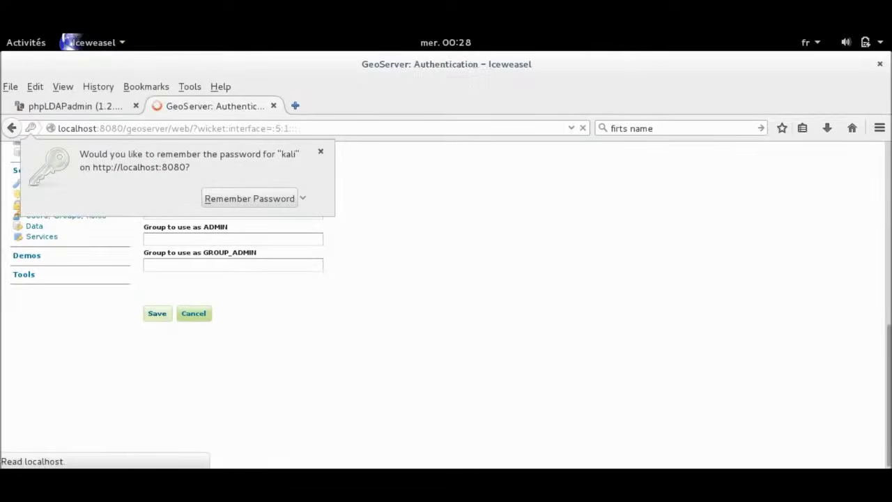
Move Connect_Ldap into the selected provider chain and save.
left_click(321, 151)
scroll(447, 306, "down", 15)
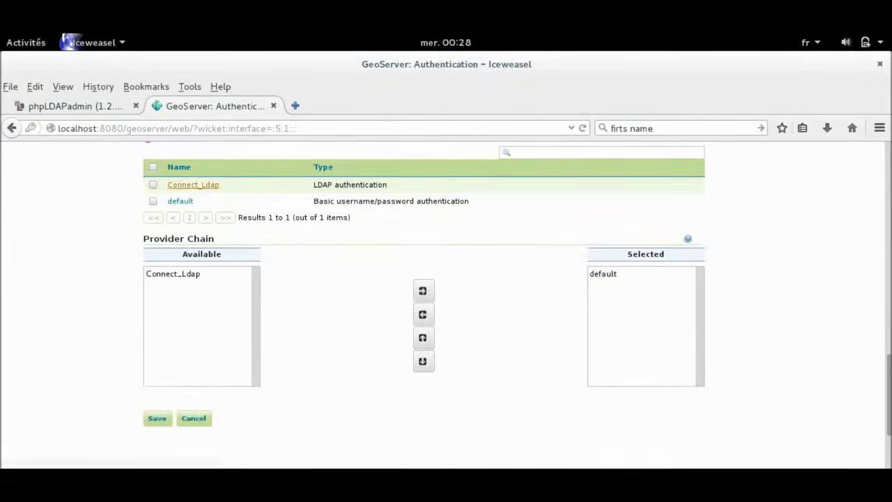
left_click(173, 273)
left_click(423, 291)
left_click(157, 418)
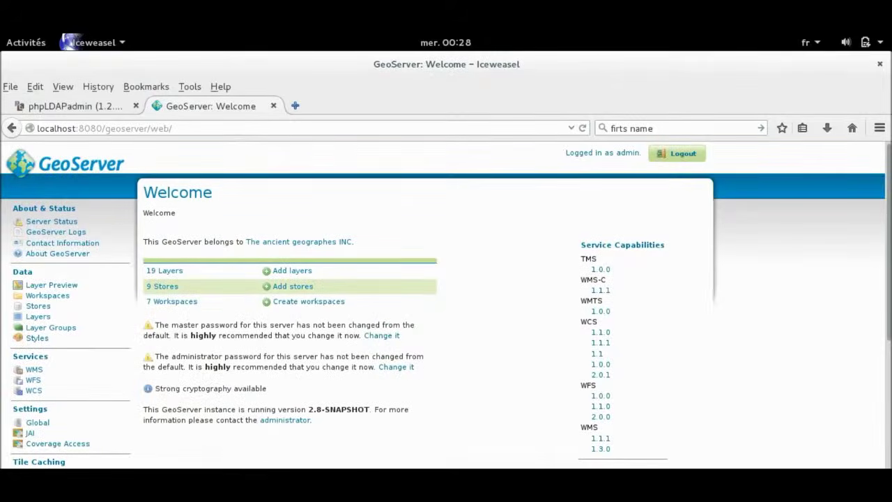
Log out and sign in with the LDAP user's username and password.
left_click(677, 154)
left_click(453, 155)
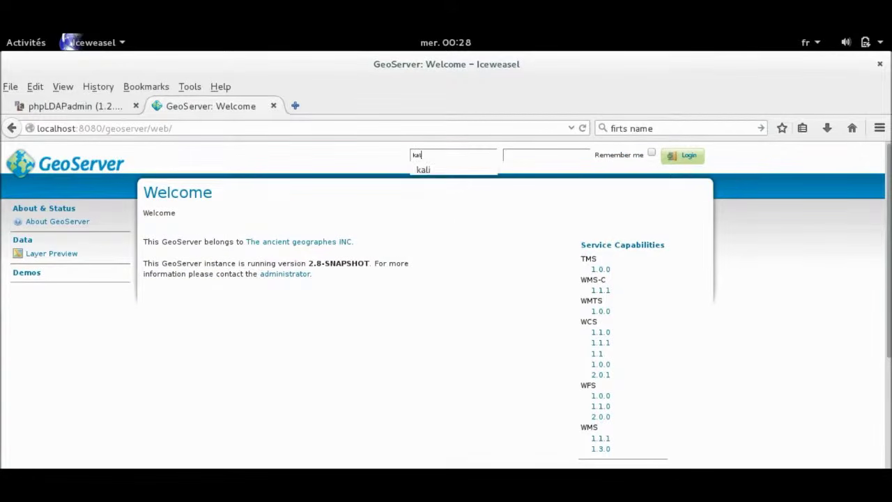
key("Tab")
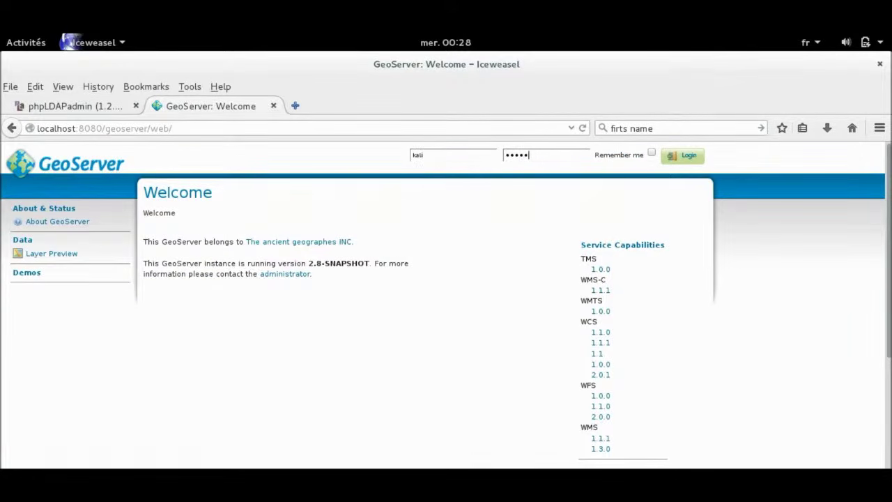
key("Return")
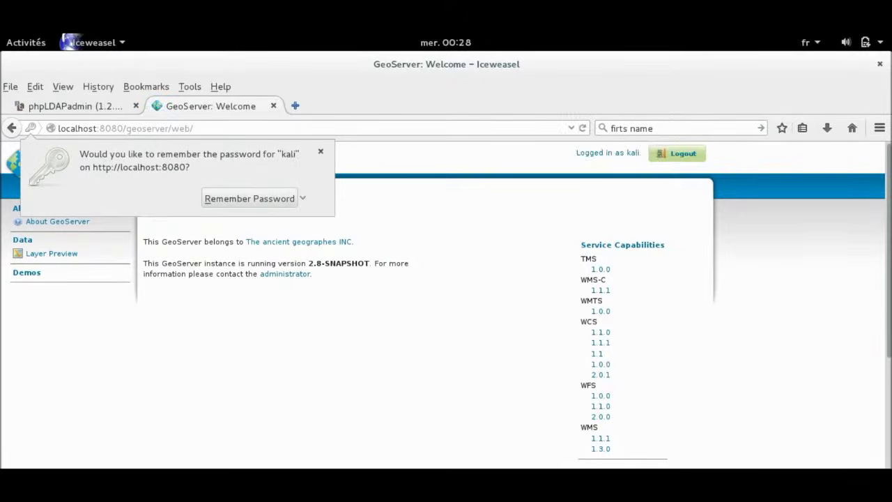
key("Escape")
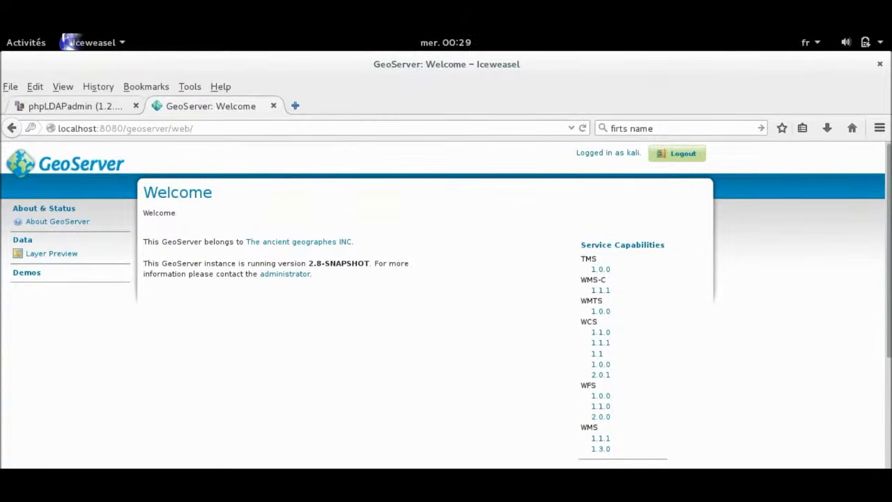
Check the phpLDAPadmin tab, then return to the GeoServer welcome page.
left_click(75, 106)
scroll(446, 305, "up", 9)
scroll(447, 305, "up", 5)
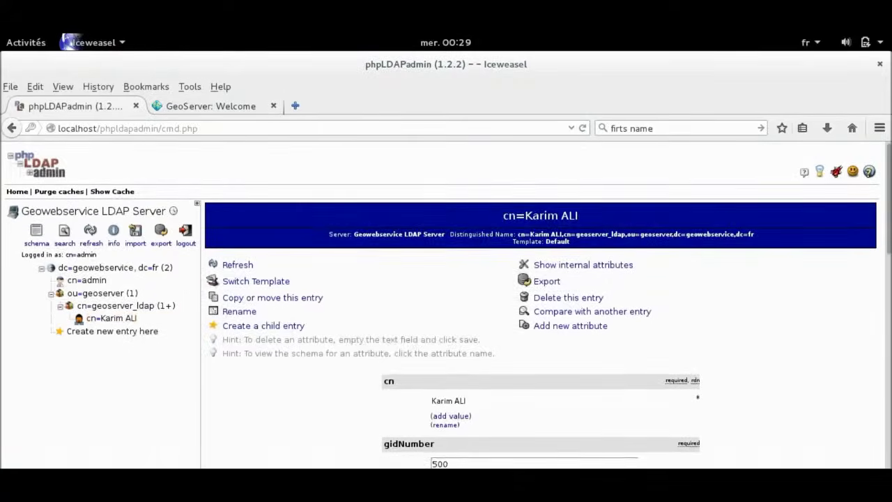
left_click(211, 106)
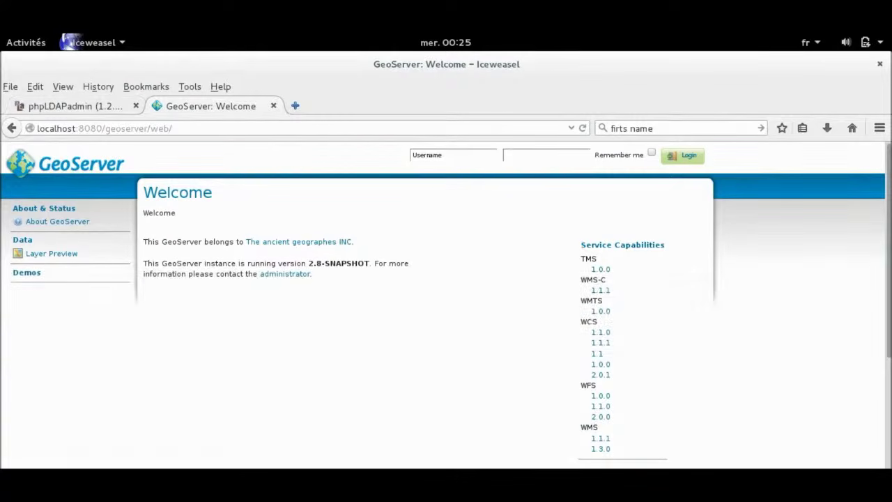
Sign back in to GeoServer with the administrator credentials.
left_click(75, 106)
scroll(104, 234, "up", 2)
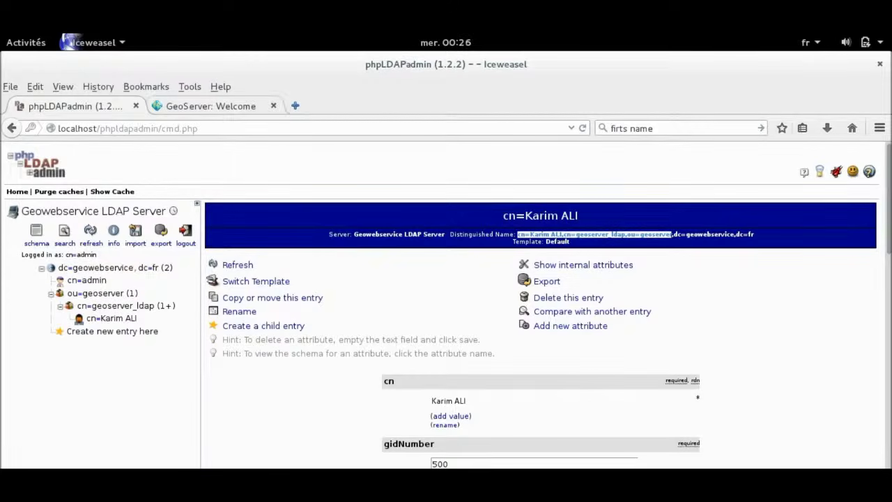
left_click(209, 106)
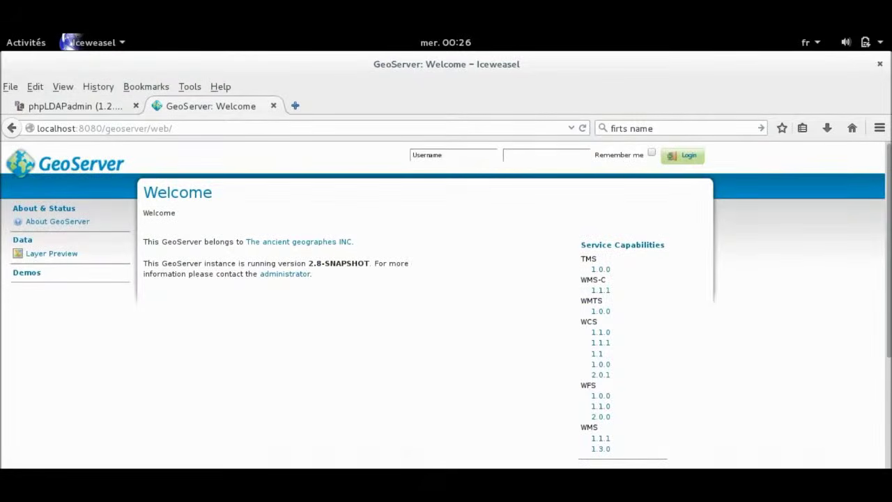
type("admin")
key("Tab")
type("geoserver")
key("Return")
Look over the Users/Groups and Roles tabs, then go to Security > Authentication.
scroll(446, 304, "down", 3)
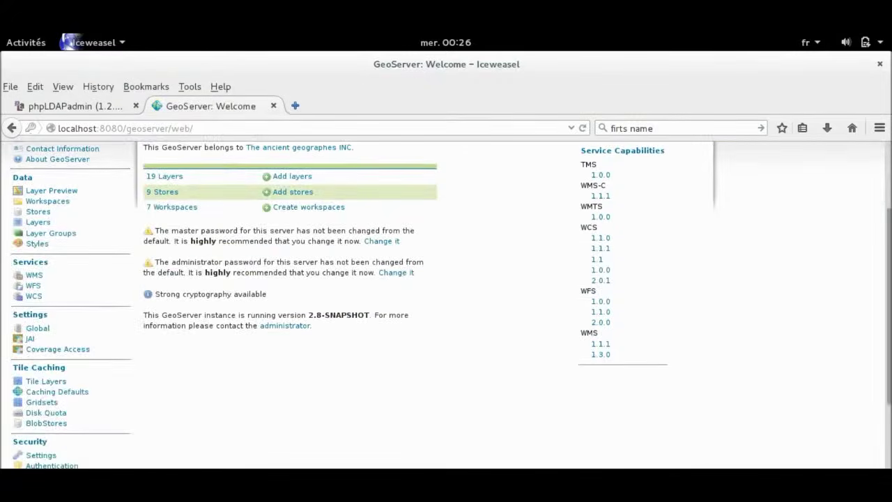
left_click(65, 395)
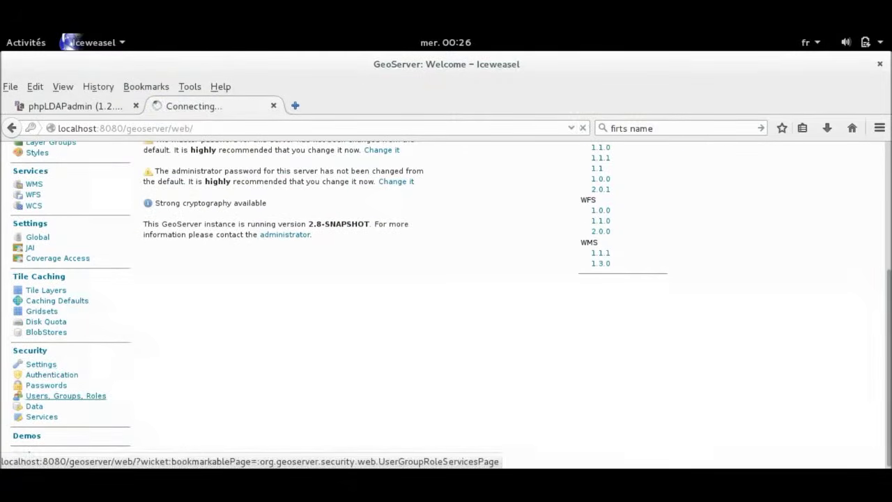
scroll(446, 304, "down", 4)
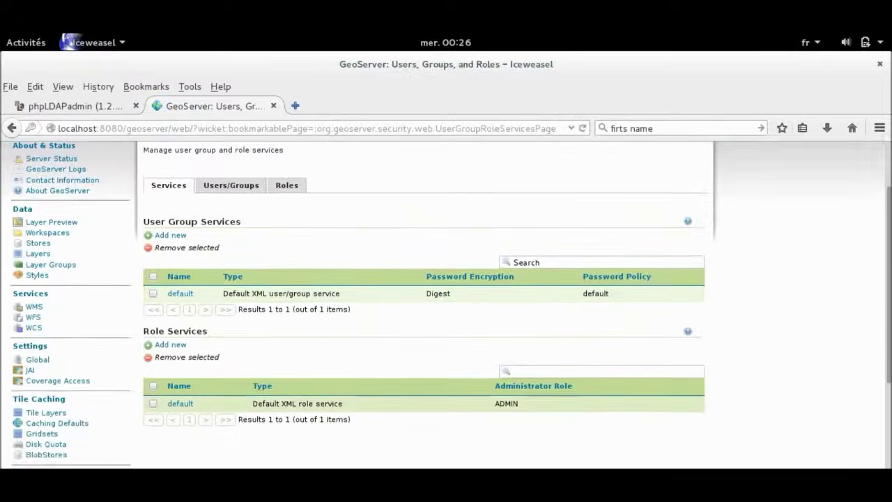
scroll(447, 304, "up", 3)
left_click(231, 184)
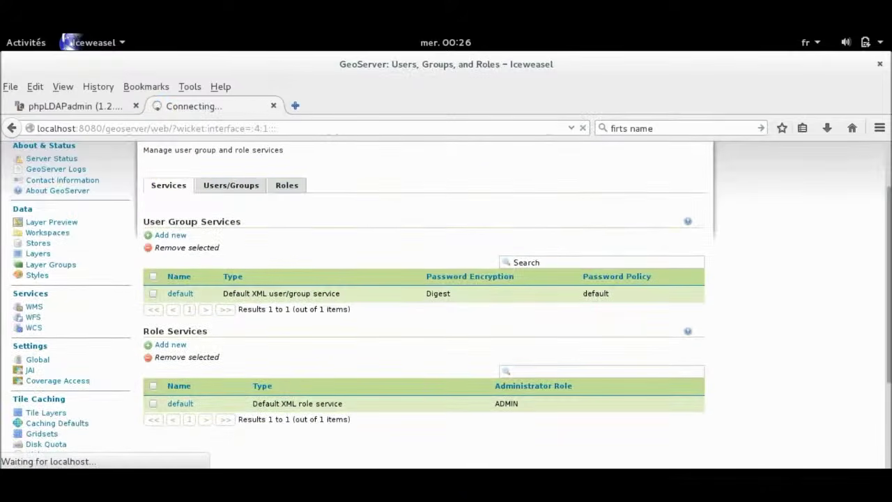
scroll(446, 304, "down", 3)
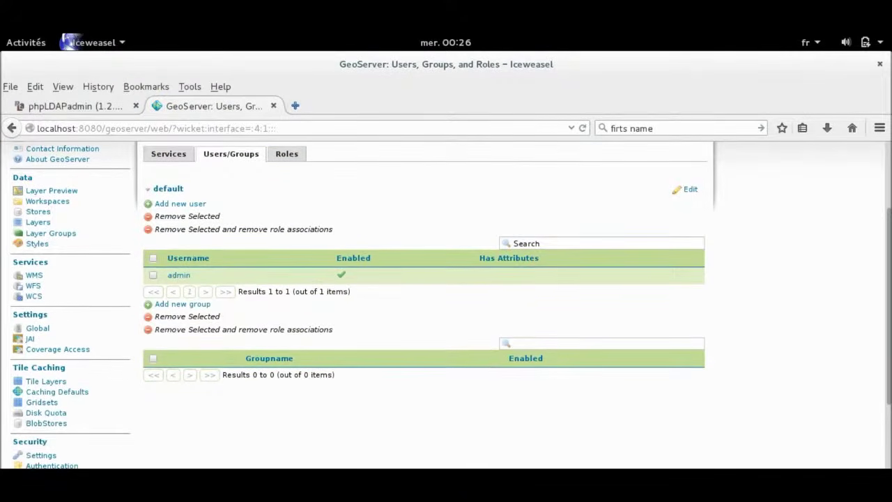
left_click(287, 153)
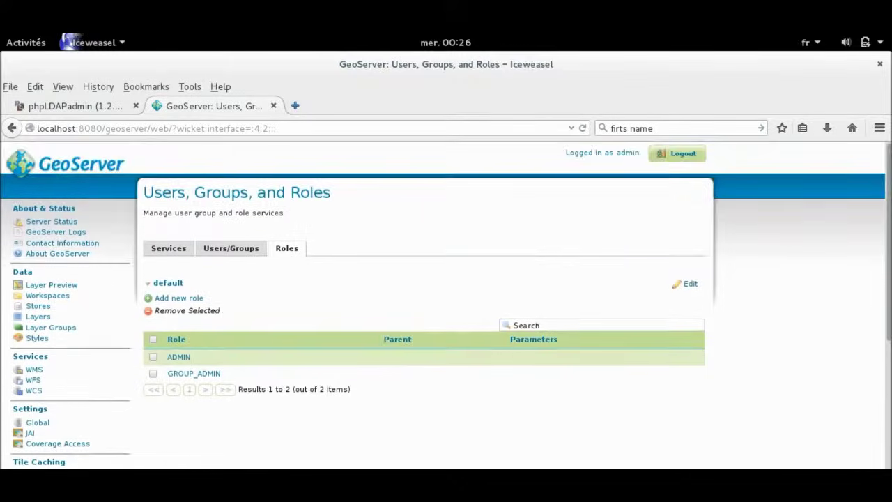
scroll(287, 209, "down", 2)
scroll(51, 375, "down", 4)
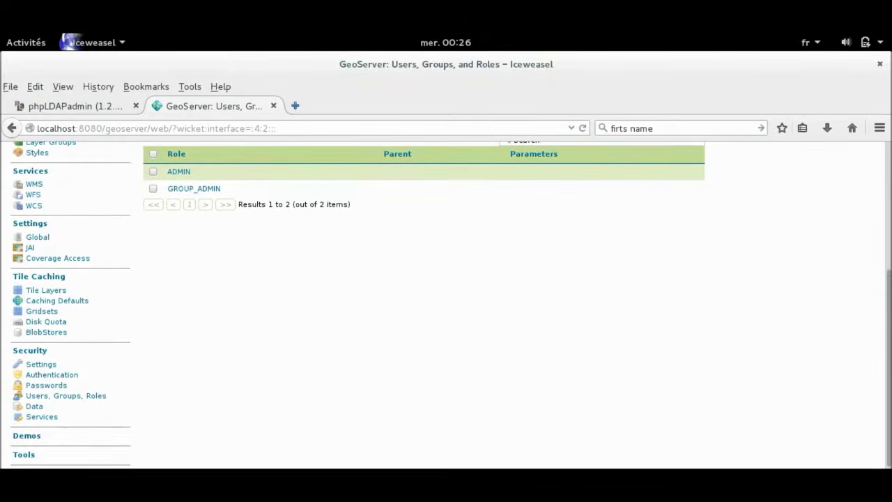
left_click(51, 375)
Start a new LDAP provider named Connect_Ldap with server URL ldap://localhost:389/.
scroll(447, 304, "down", 15)
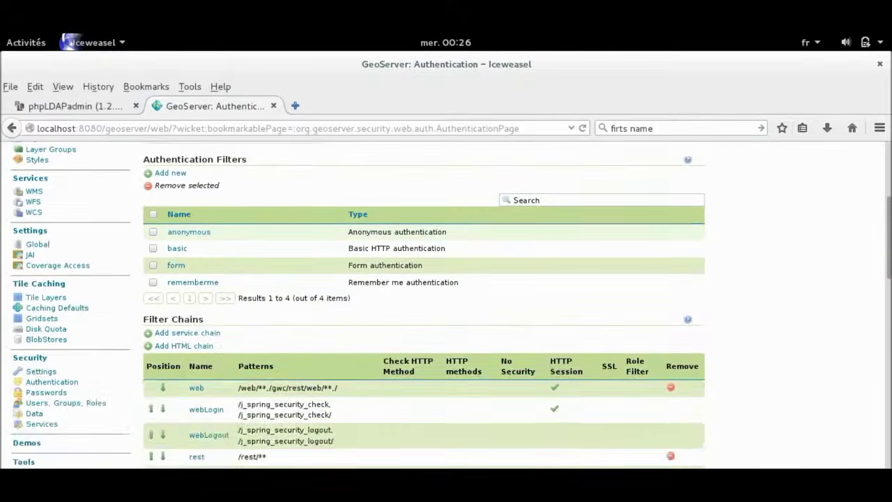
scroll(447, 305, "down", 6)
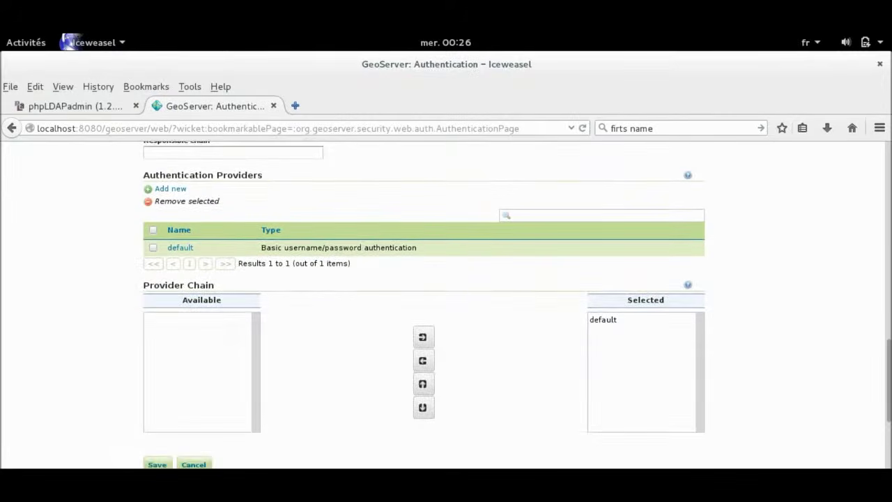
left_click(170, 188)
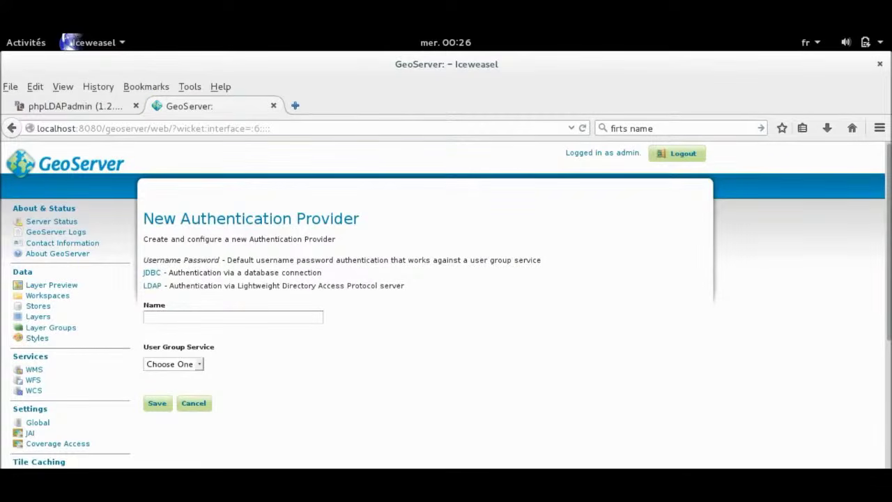
left_click(152, 285)
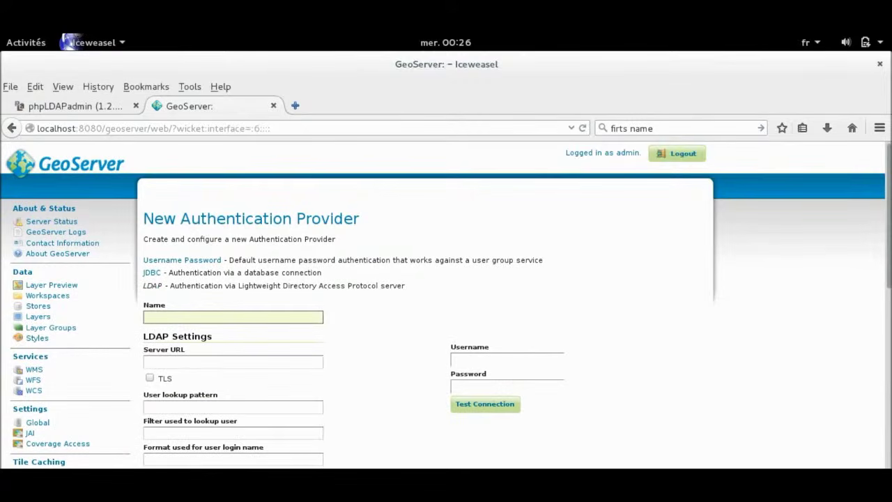
type("Connect_Ldap")
key("Tab")
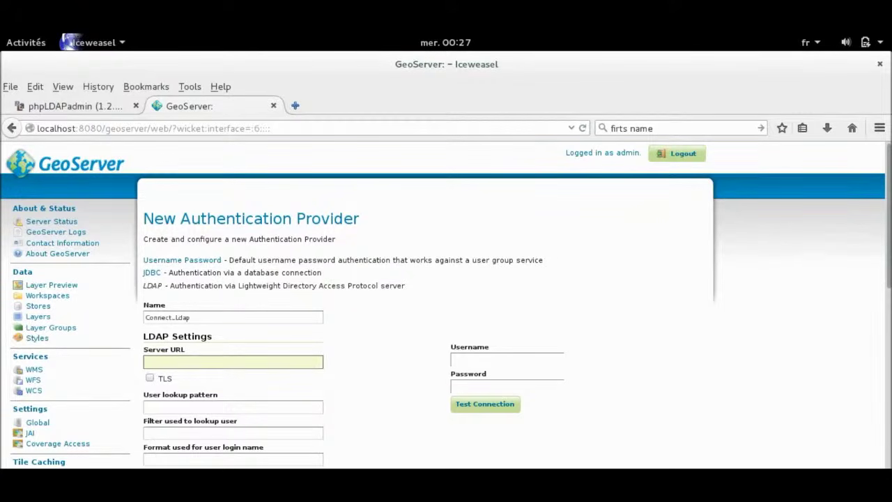
type("ldap://localhost:389/")
Copy the base DN dc=geowebservice,dc=fr from phpLDAPadmin and append it to the URL.
key("ctrl+Tab")
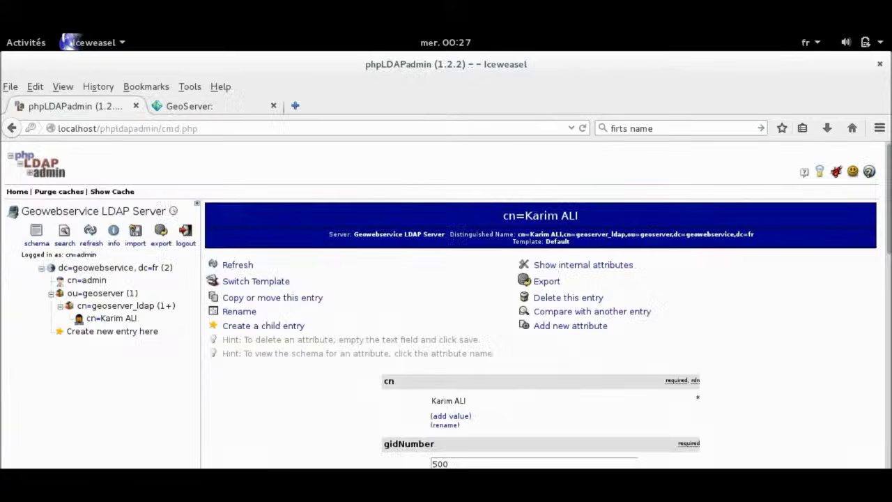
left_click(115, 268)
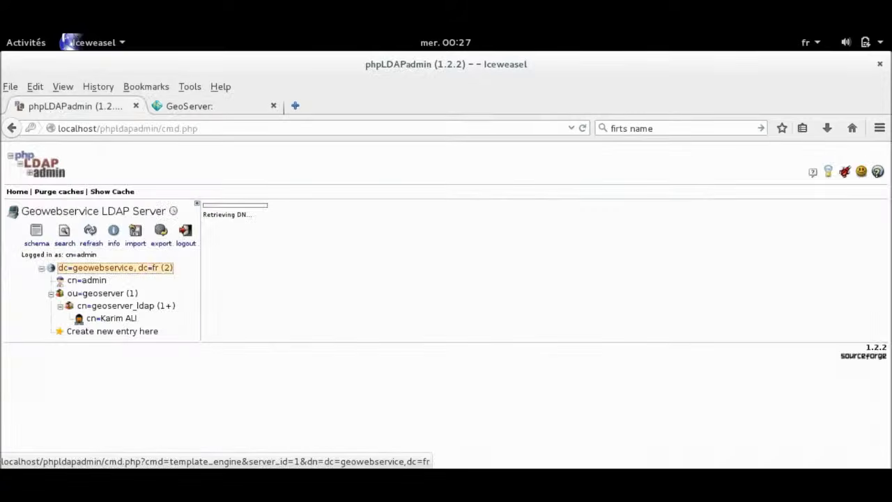
left_click_drag(596, 234, 675, 234)
key("ctrl+c")
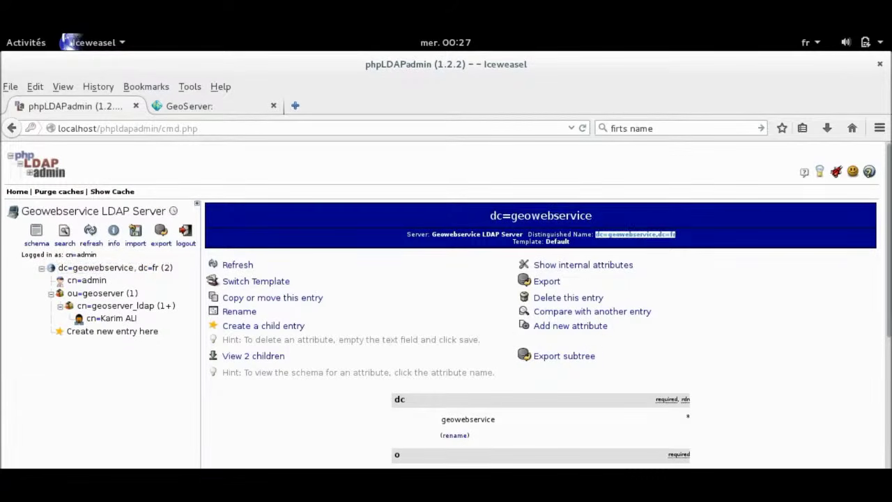
key("ctrl+Tab")
key("ctrl+v")
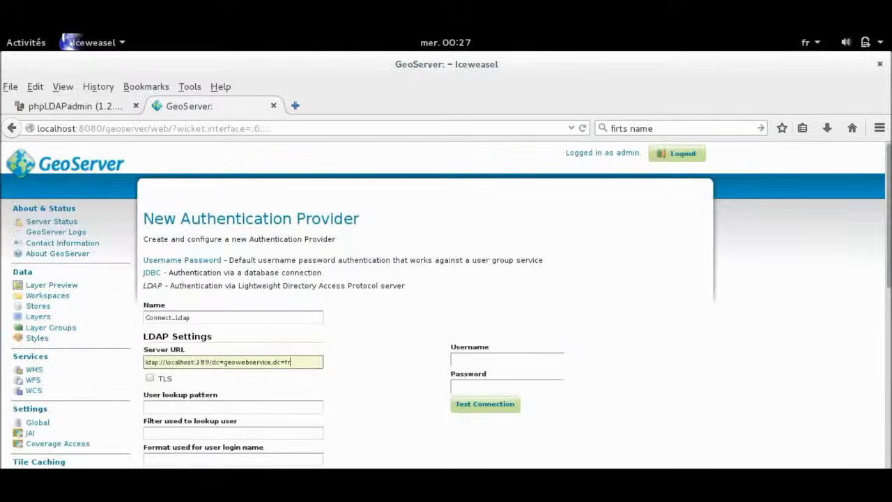
Copy the user's DN from phpLDAPadmin and paste it into GeoServer's User lookup pattern field.
left_click(233, 407)
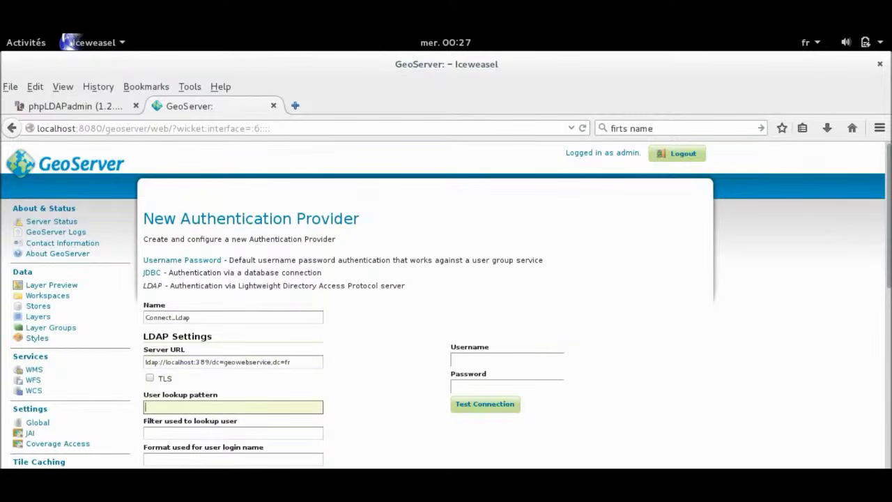
key("ctrl+Tab")
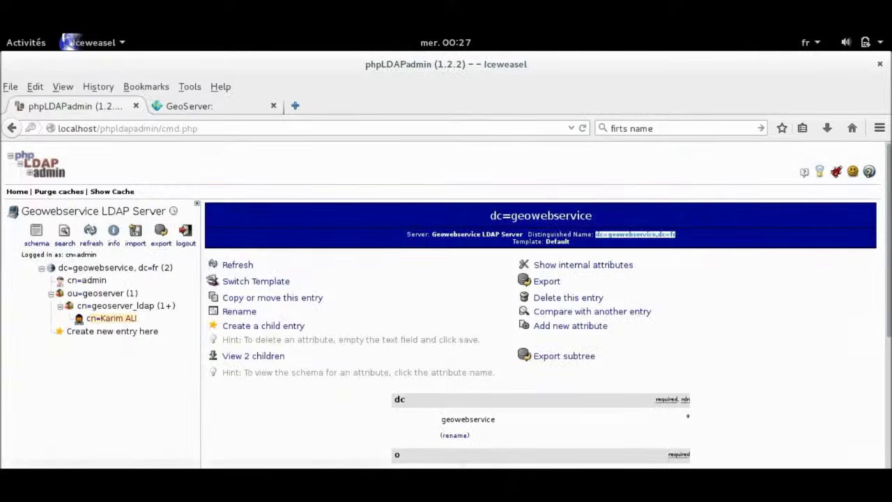
left_click(112, 318)
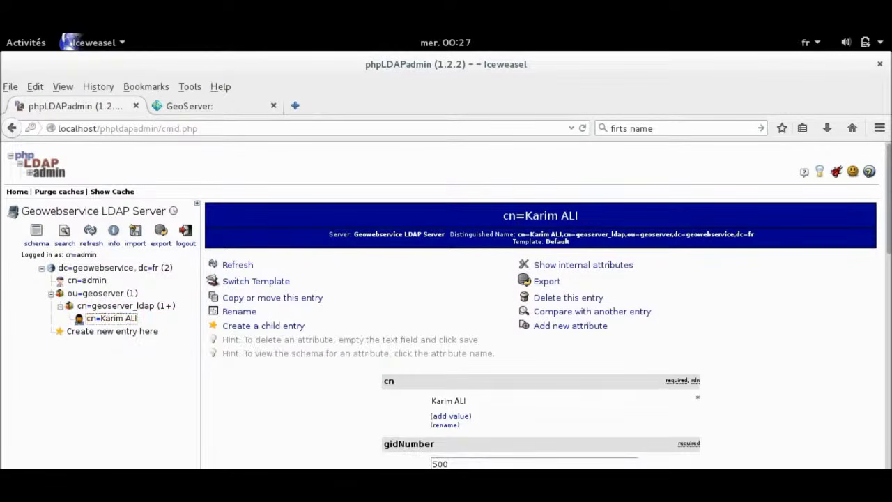
left_click_drag(518, 234, 672, 235)
key("ctrl+c")
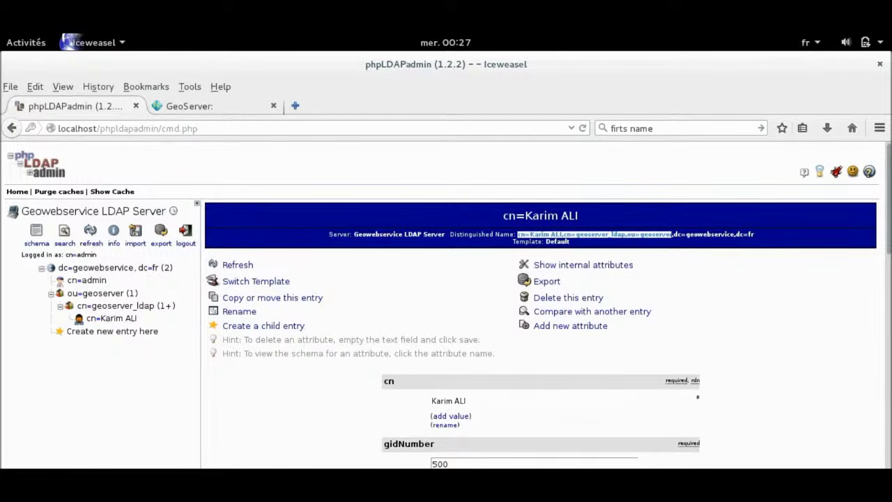
left_click(111, 318)
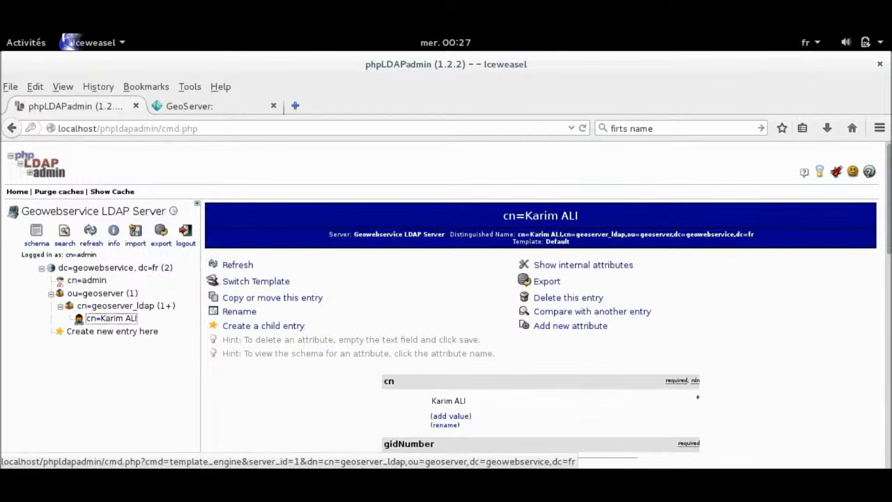
left_click(189, 105)
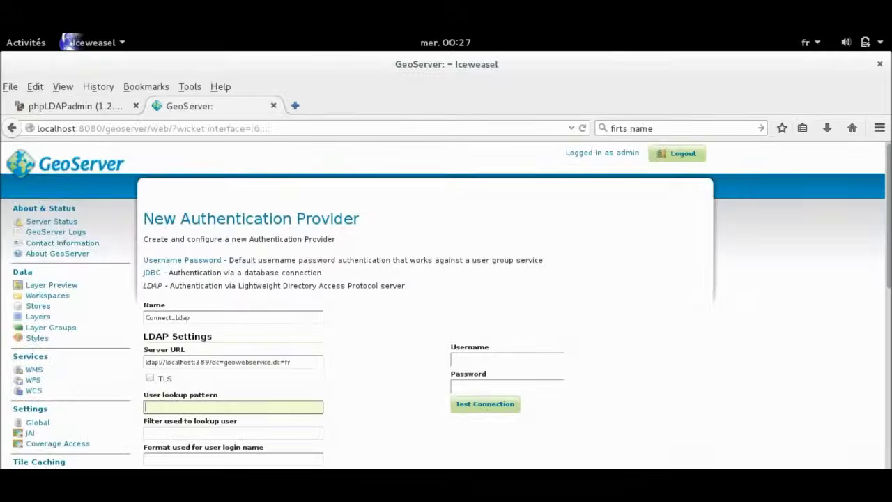
key("ctrl+v")
Look up the user's login name value in the phpLDAPadmin entry.
scroll(446, 305, "down", 1)
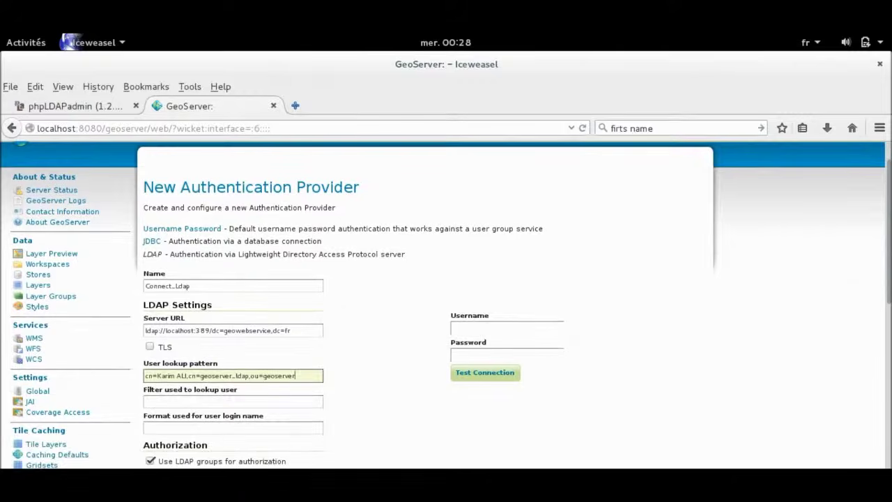
left_click(75, 106)
scroll(446, 305, "down", 2)
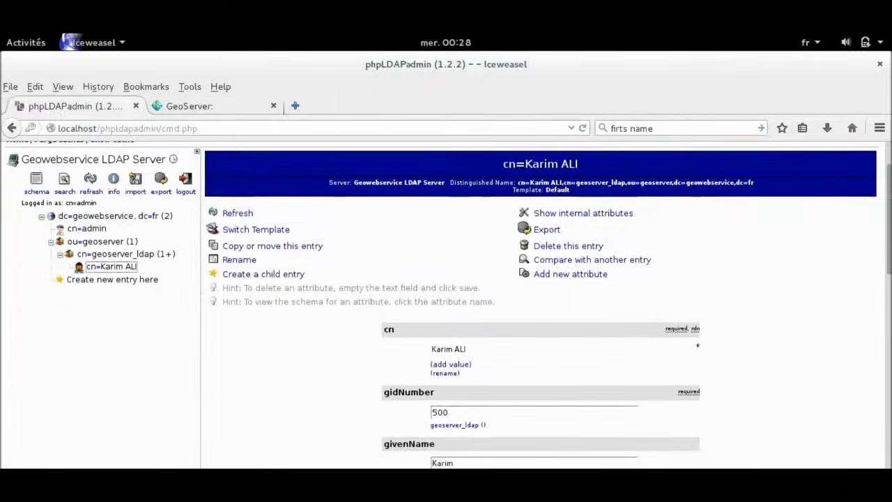
scroll(446, 305, "up", 2)
scroll(446, 304, "down", 7)
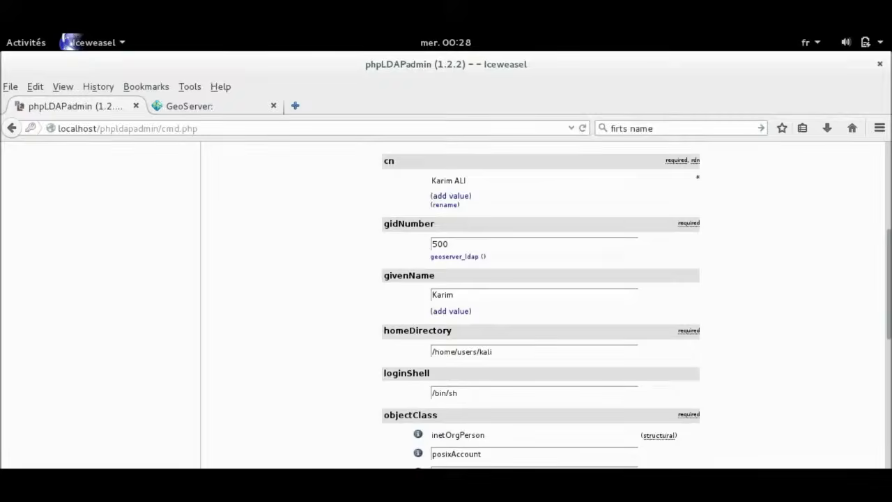
scroll(446, 304, "down", 5)
double_click(439, 377)
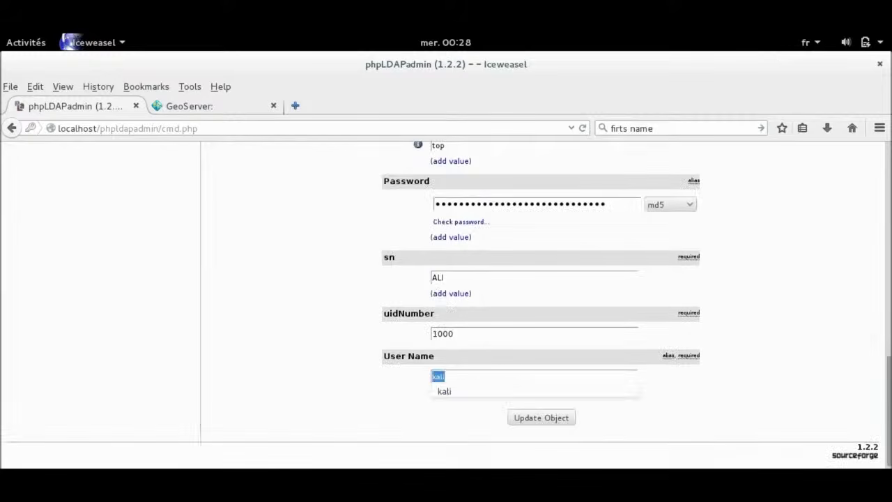
left_click(488, 416)
Test the LDAP connection using username 'kali' and the user's password.
key("ctrl+Tab")
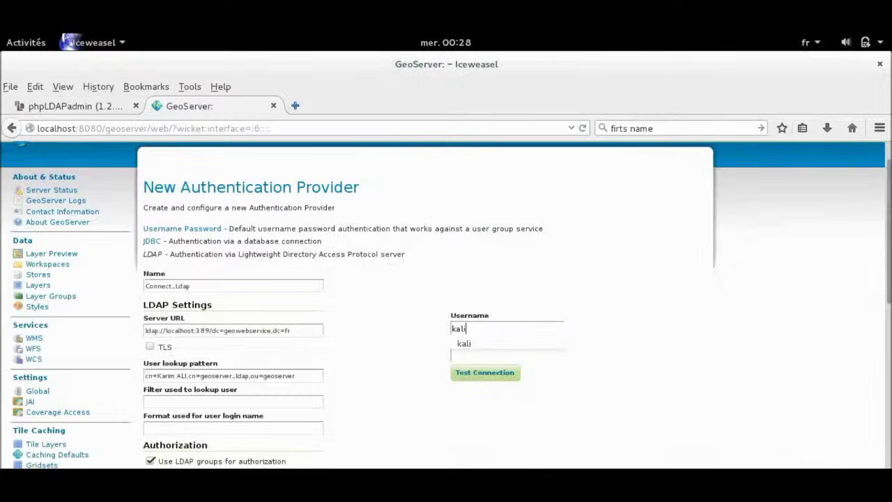
key("Tab")
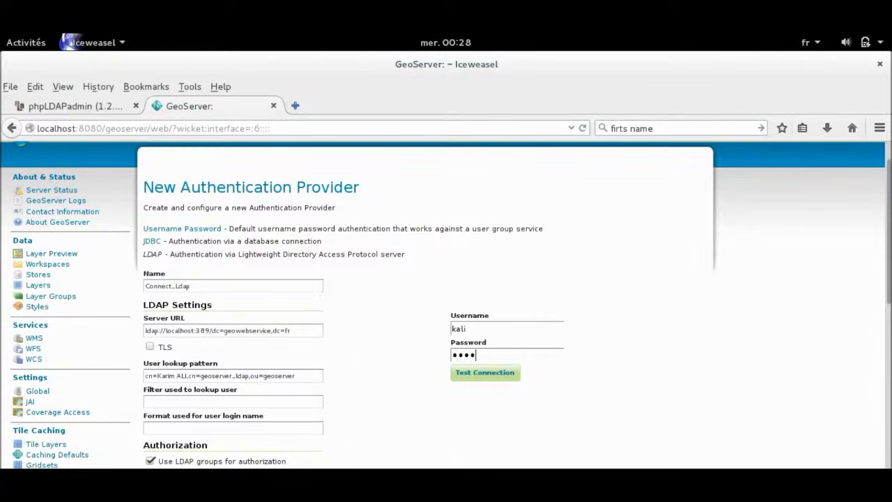
type("kali")
left_click(485, 373)
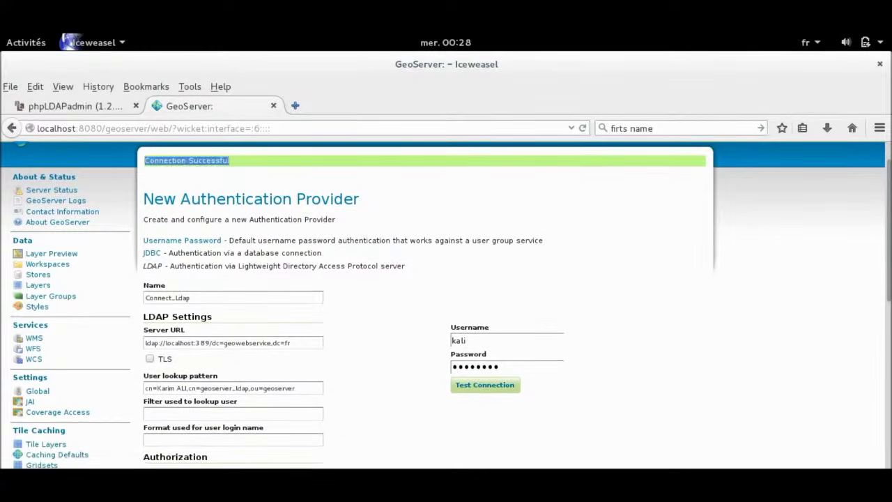
Save the Connect_Ldap LDAP authentication provider.
scroll(446, 307, "down", 8)
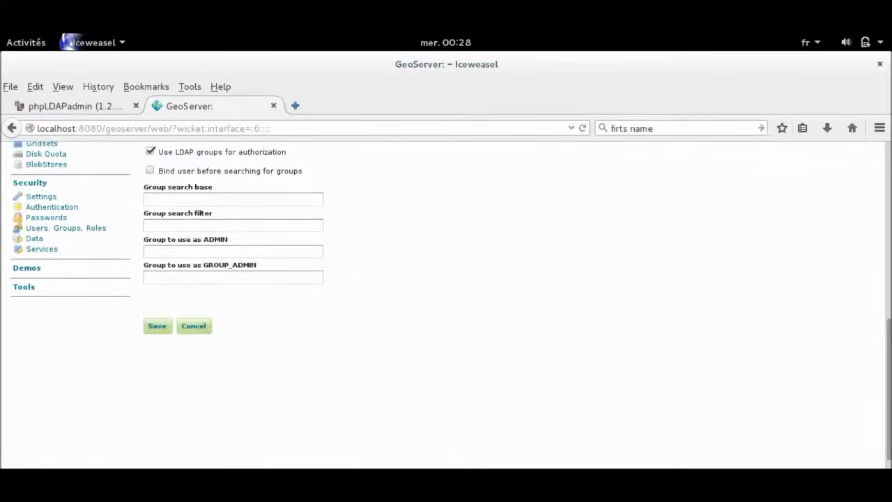
scroll(447, 307, "up", 4)
scroll(446, 306, "down", 4)
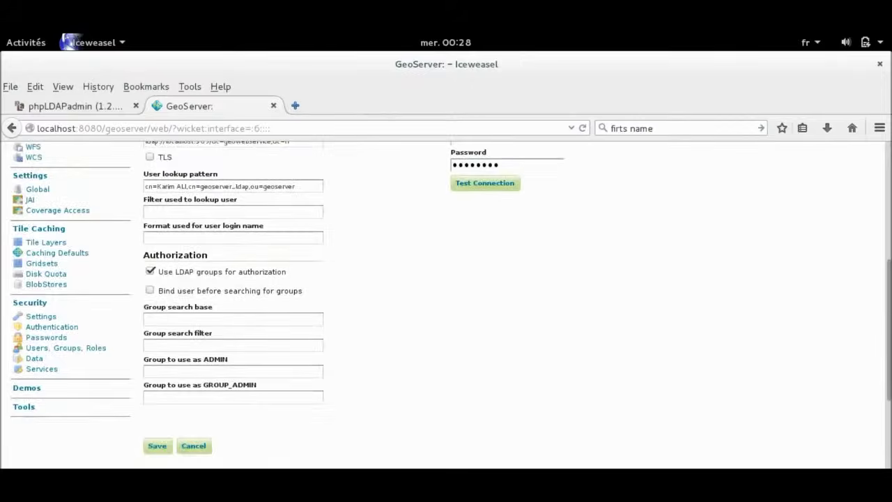
left_click(158, 314)
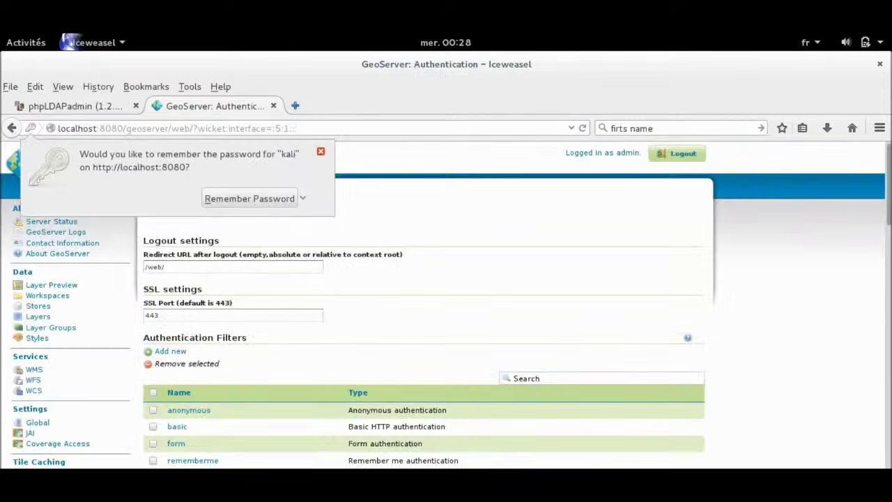
Move Connect_Ldap from Available to Selected in the provider chain and save.
scroll(447, 307, "down", 20)
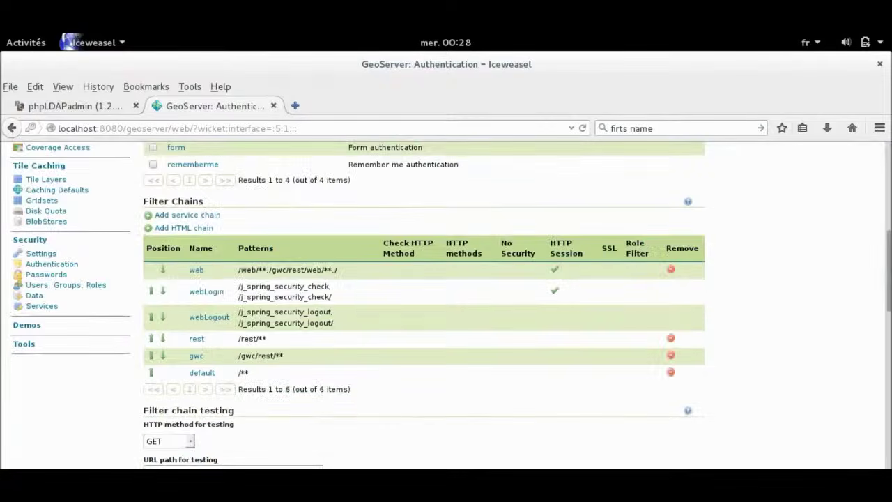
left_click(173, 274)
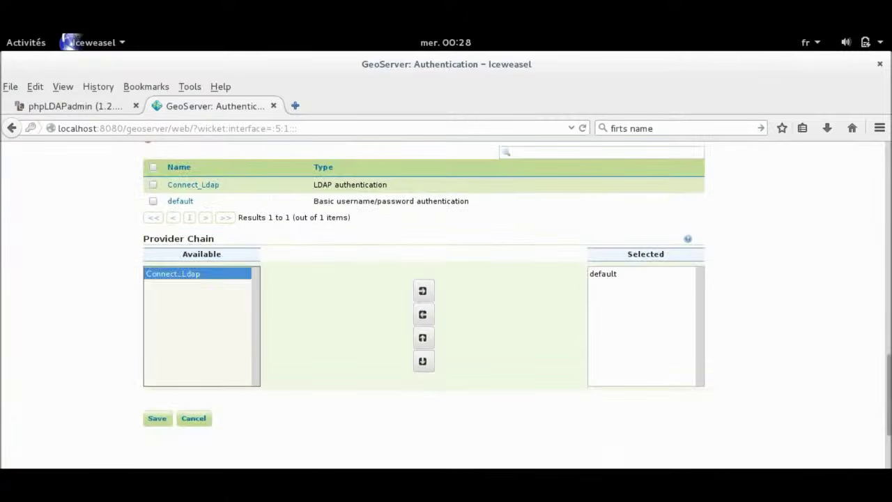
left_click(424, 291)
left_click(157, 418)
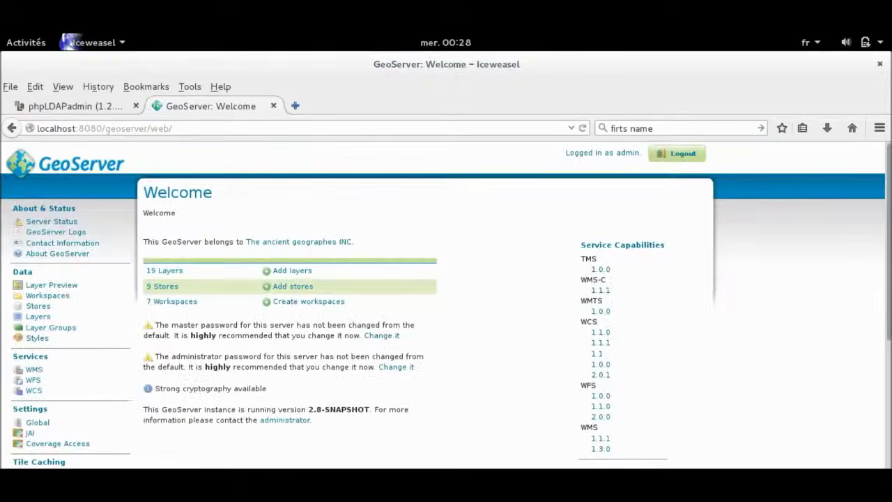
Log out of admin and log back in as LDAP user 'kali' with its password.
left_click(677, 154)
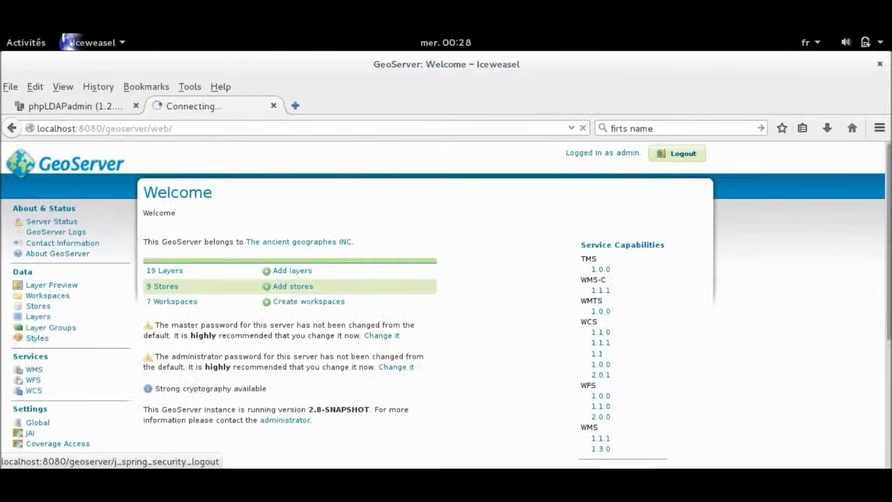
left_click(453, 154)
type("k")
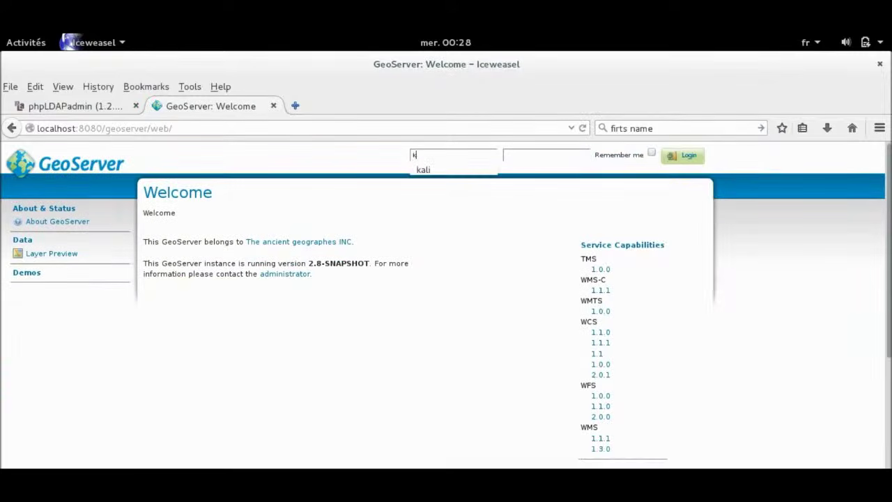
type("ali")
key("Tab")
type("*****")
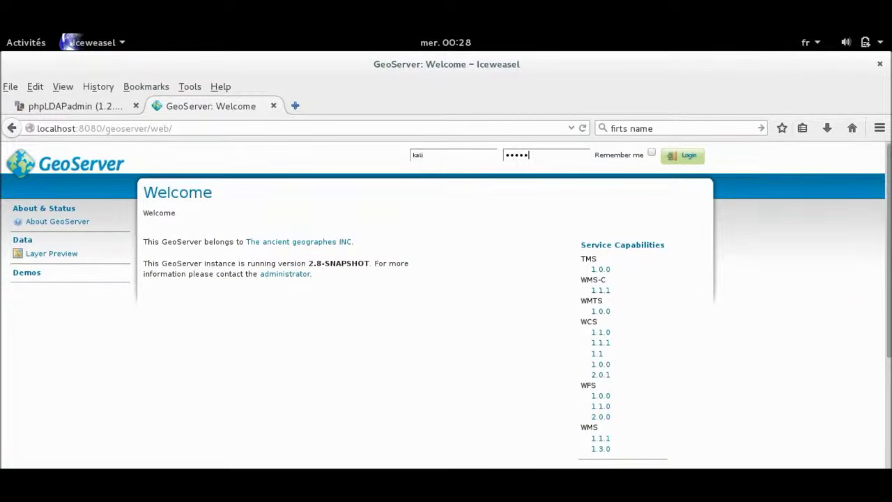
key("Return")
key("Escape")
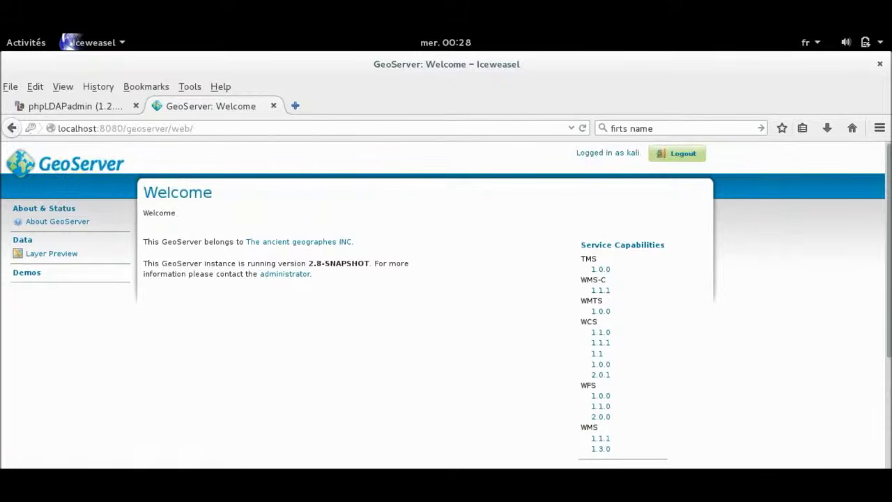
Glance at the phpLDAPadmin directory, then return to the GeoServer welcome page.
key("ctrl+Tab")
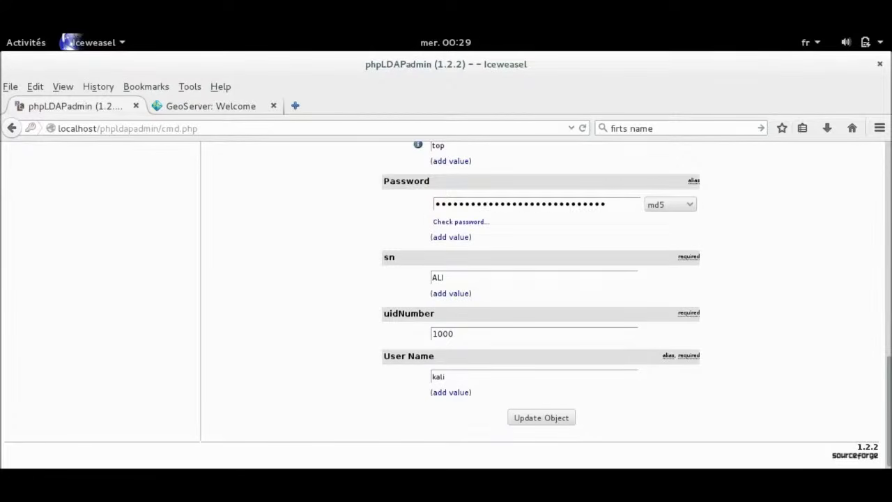
scroll(109, 317, "up", 10)
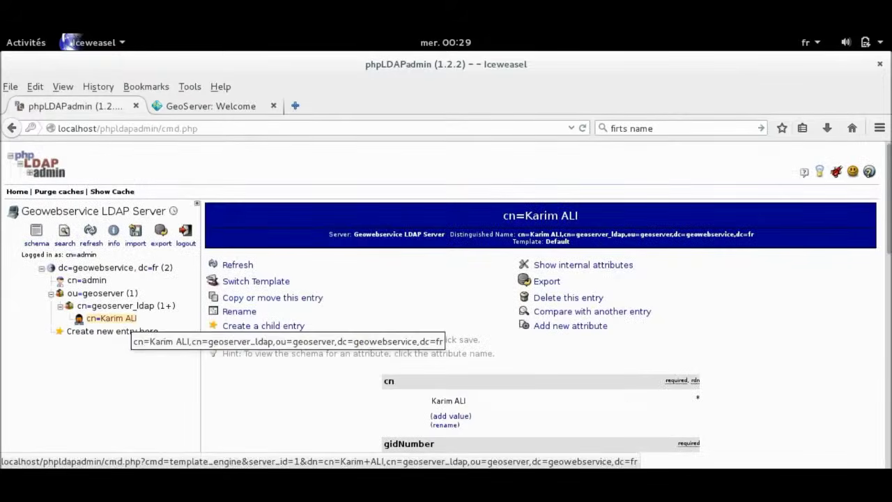
key("ctrl+Tab")
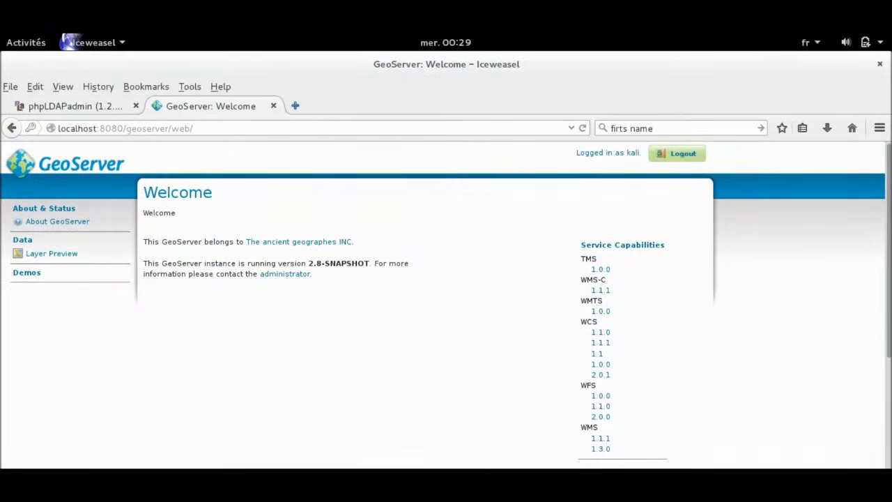